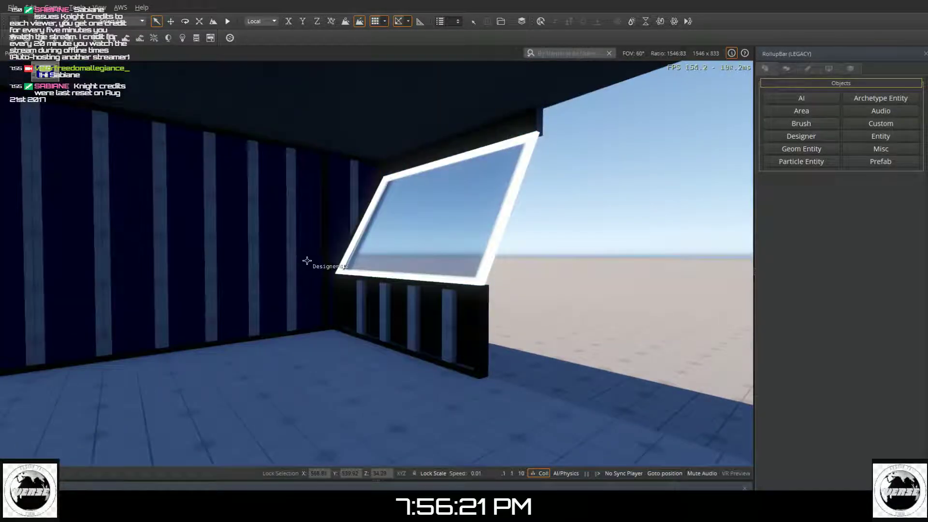
# - Show the Interior Walls layer and examine the wall coverings around the elevator and both windows
pyautogui.moveTo(306, 261); pyautogui.dragTo(147, 225, button='right')
pyautogui.moveTo(349, 261); pyautogui.dragTo(142, 276, button='right')
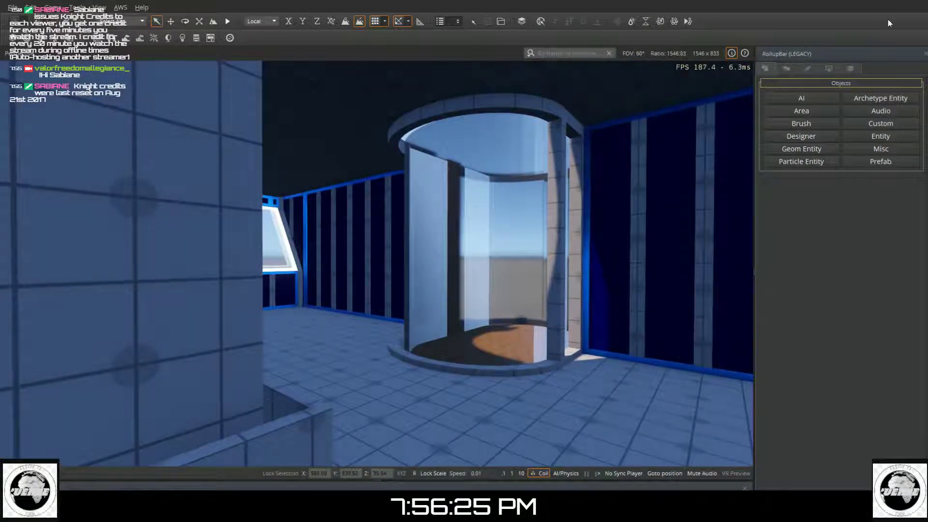
pyautogui.click(850, 69)
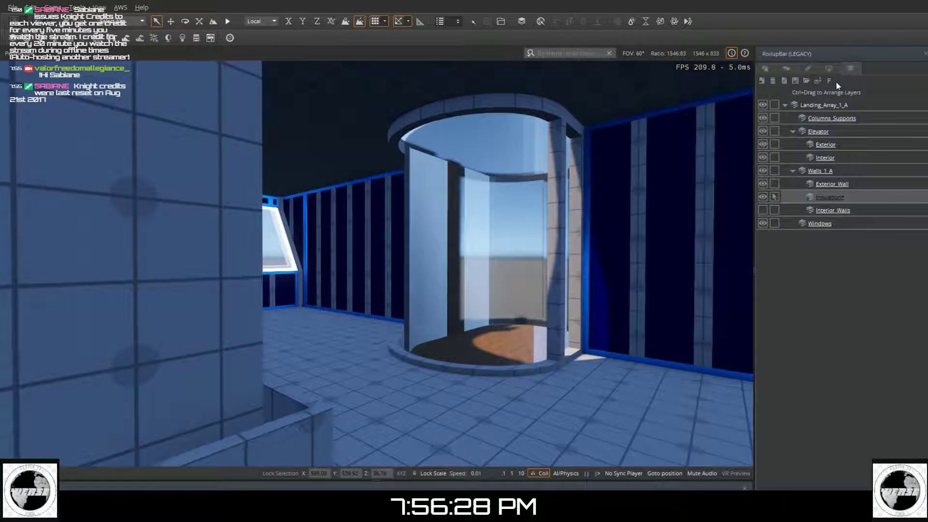
pyautogui.click(762, 210)
pyautogui.moveTo(726, 216); pyautogui.dragTo(831, 217, button='right')
pyautogui.moveTo(377, 264); pyautogui.dragTo(587, 266, button='right')
pyautogui.moveTo(638, 228); pyautogui.dragTo(642, 229, button='right')
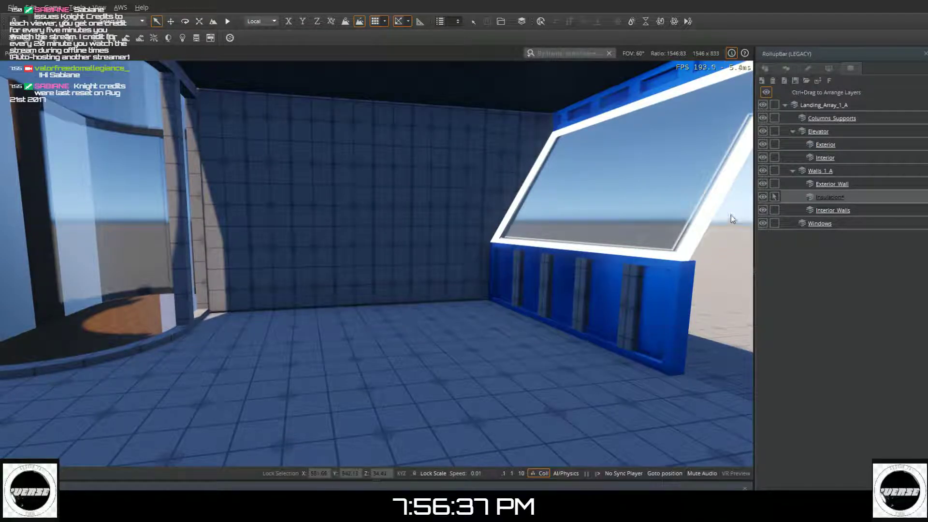
pyautogui.moveTo(604, 155); pyautogui.dragTo(621, 152, button='right')
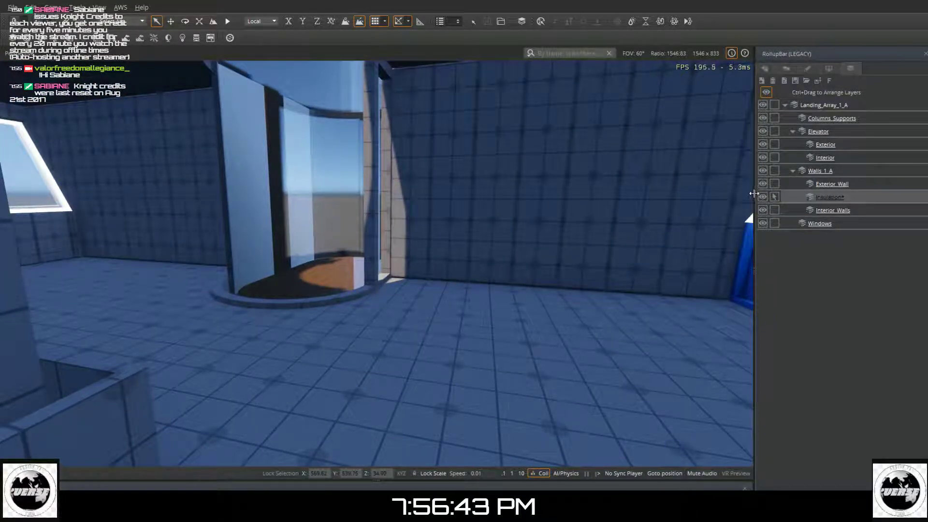
pyautogui.moveTo(694, 189); pyautogui.dragTo(694, 190, button='right')
pyautogui.press('w')
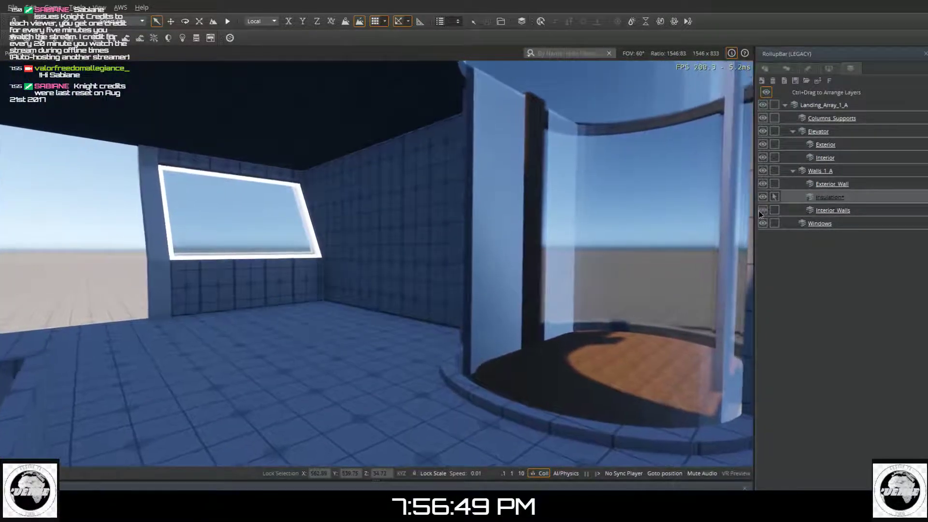
# - Hide the Interior Walls layer and select all five insulation panels in the frame beneath the far window
pyautogui.click(763, 210)
pyautogui.moveTo(740, 211); pyautogui.dragTo(740, 211, button='right')
pyautogui.moveTo(511, 224); pyautogui.dragTo(511, 225, button='right')
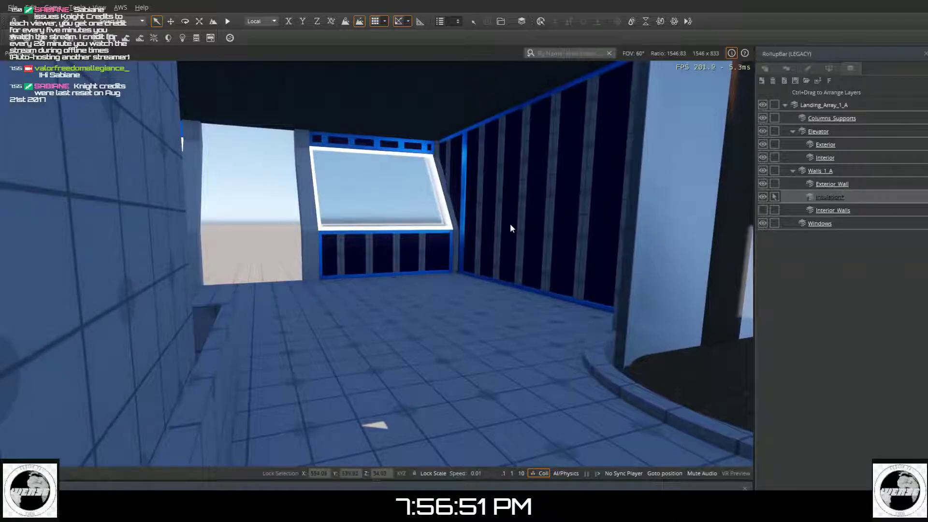
pyautogui.click(431, 258)
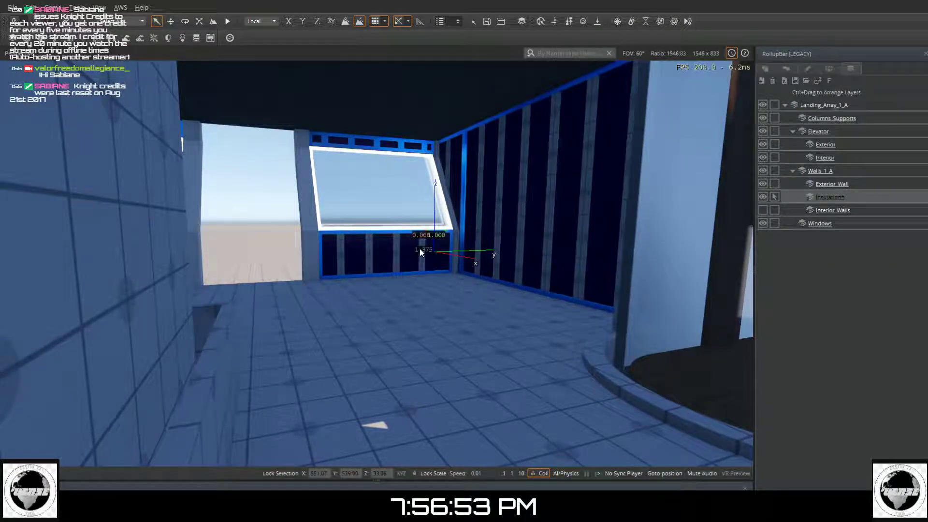
pyautogui.click(169, 25)
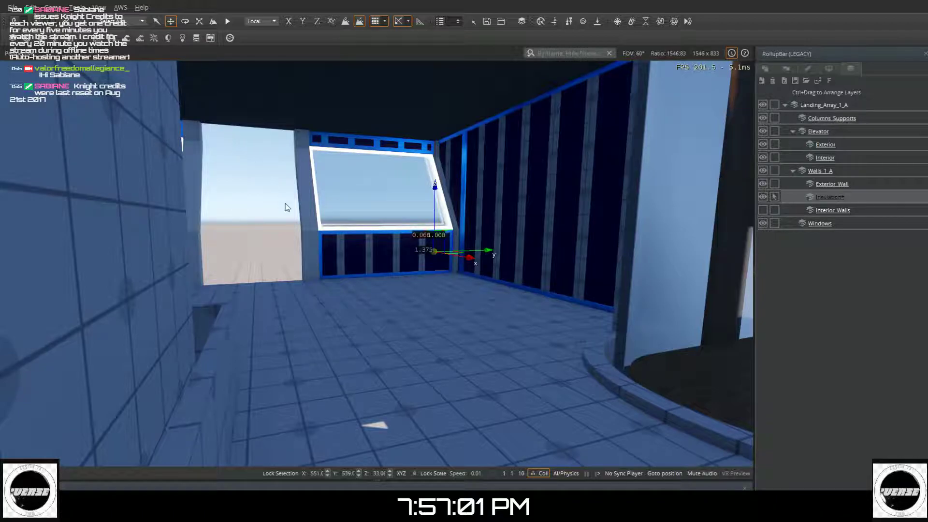
pyautogui.keyDown('shift'); pyautogui.moveTo(430, 252); pyautogui.dragTo(404, 252); pyautogui.keyUp('shift')
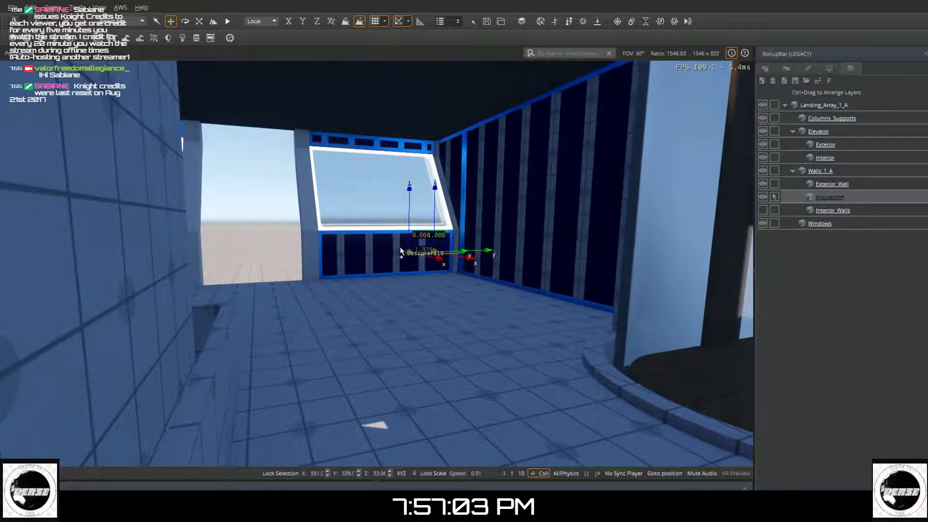
pyautogui.keyDown('ctrl'); pyautogui.click(359, 250); pyautogui.keyUp('ctrl')
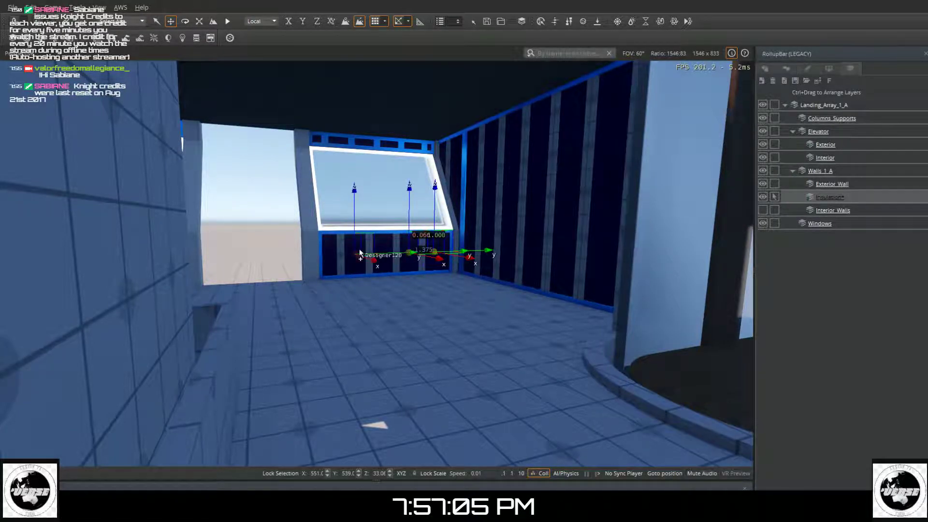
pyautogui.keyDown('ctrl'); pyautogui.click(384, 244); pyautogui.keyUp('ctrl')
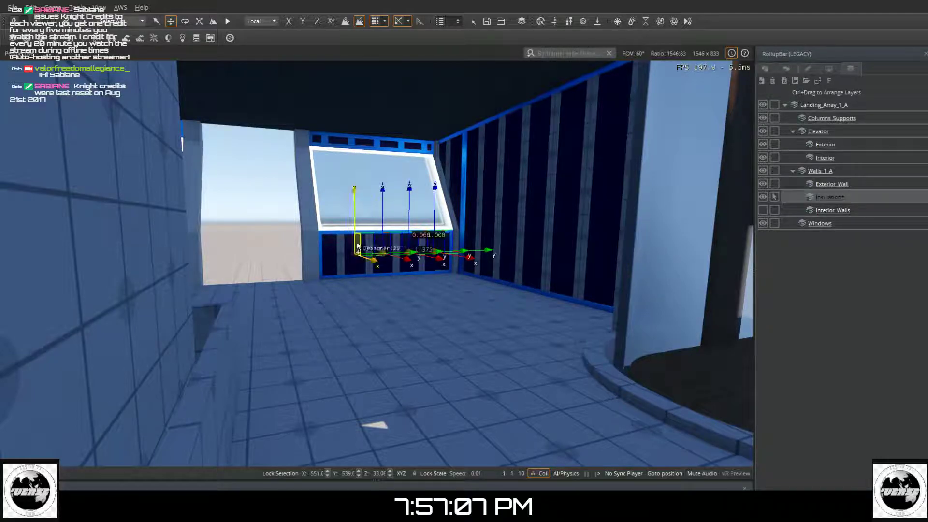
pyautogui.keyDown('shift'); pyautogui.moveTo(360, 246); pyautogui.dragTo(332, 243); pyautogui.keyUp('shift')
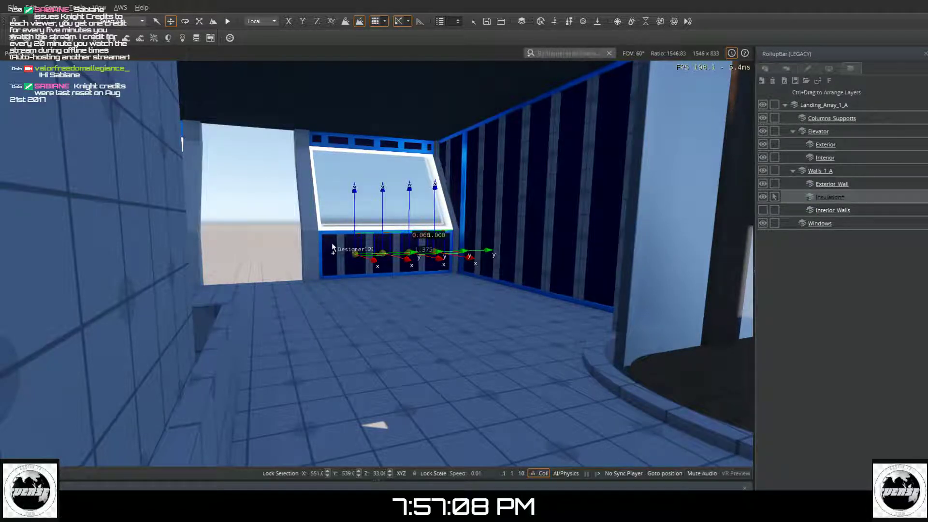
# - Add the row of insulation panels above the far window to the selection
pyautogui.click(318, 140)
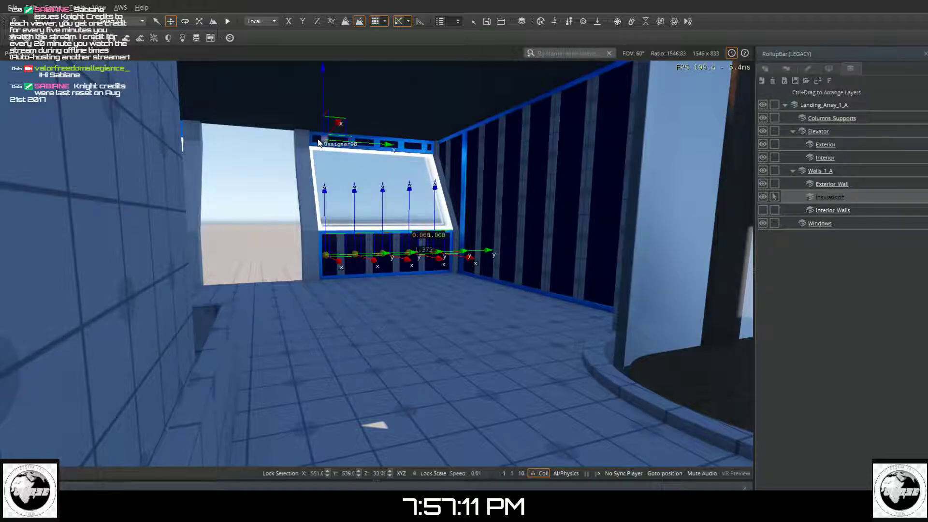
pyautogui.moveTo(339, 144)
pyautogui.keyDown('shift'); pyautogui.mouseDown()
pyautogui.moveTo(431, 150)
pyautogui.moveTo(470, 134)
pyautogui.mouseUp(); pyautogui.keyUp('shift')
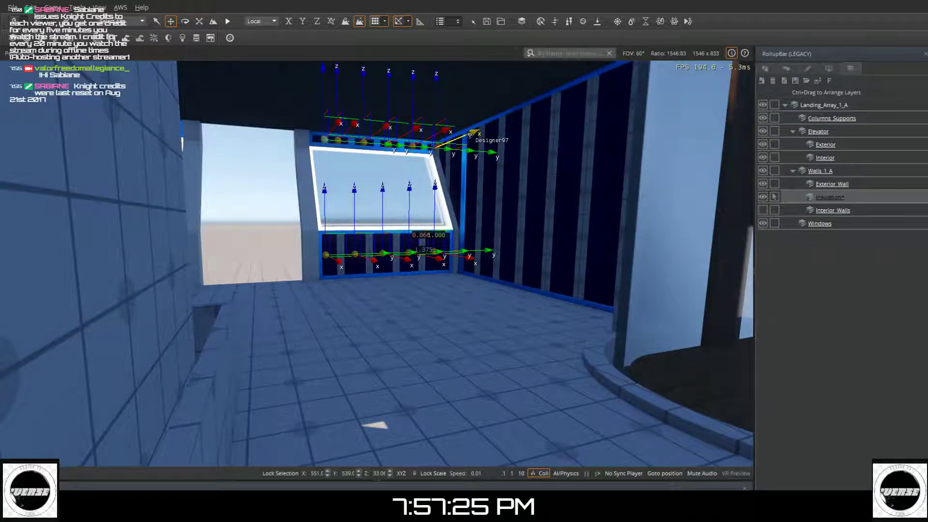
pyautogui.click(470, 135)
# - Duplicate the selected insulation panels along X into the frame beneath the opposite window, and deselect the lower copies
pyautogui.moveTo(427, 205); pyautogui.dragTo(508, 205, button='right')
pyautogui.moveTo(399, 207); pyautogui.dragTo(602, 210, button='right')
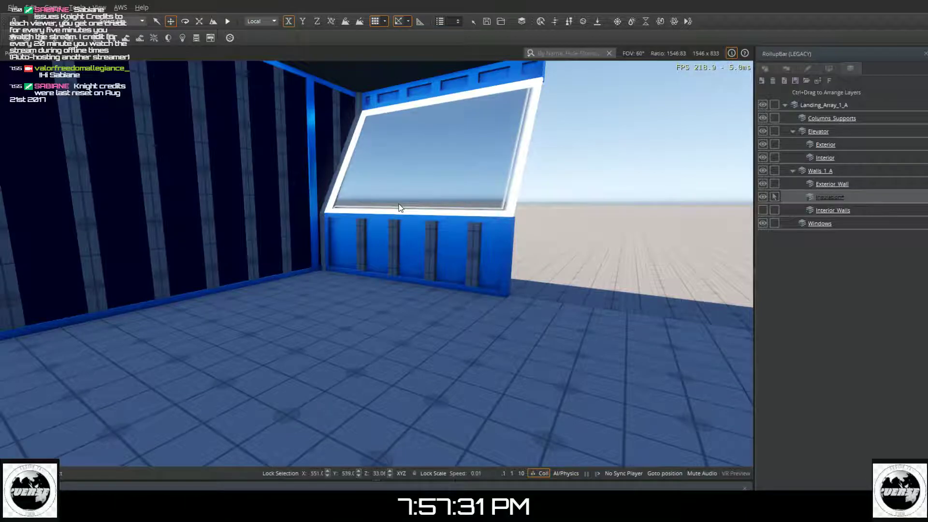
pyautogui.hotkey('ctrl', 'c')
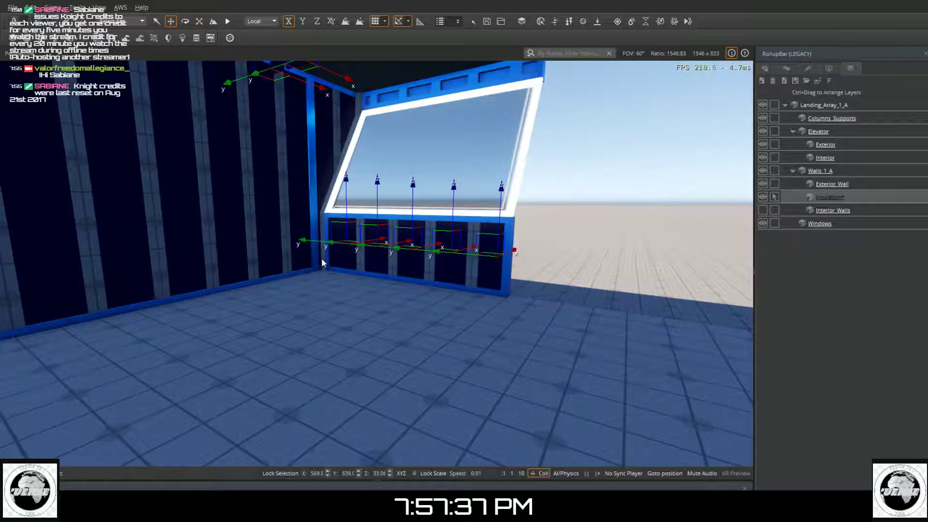
pyautogui.keyDown('ctrl'); pyautogui.click(347, 256); pyautogui.keyUp('ctrl')
pyautogui.keyDown('ctrl'); pyautogui.click(378, 261); pyautogui.keyUp('ctrl')
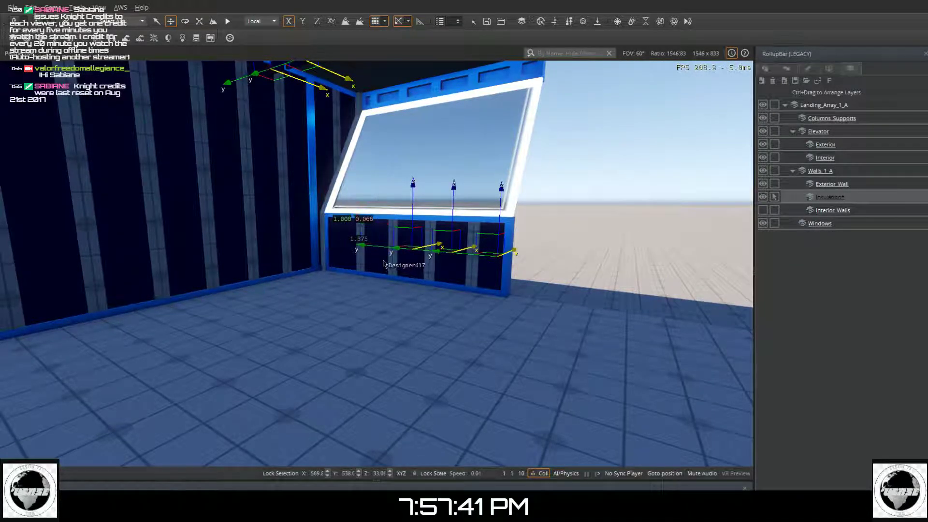
pyautogui.keyDown('alt'); pyautogui.click(404, 260); pyautogui.keyUp('alt')
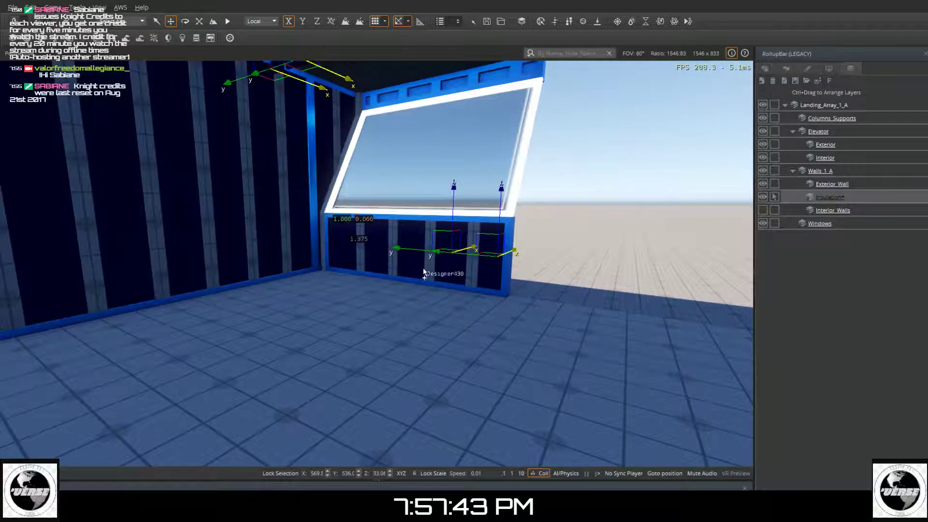
pyautogui.keyDown('alt'); pyautogui.click(447, 264); pyautogui.keyUp('alt')
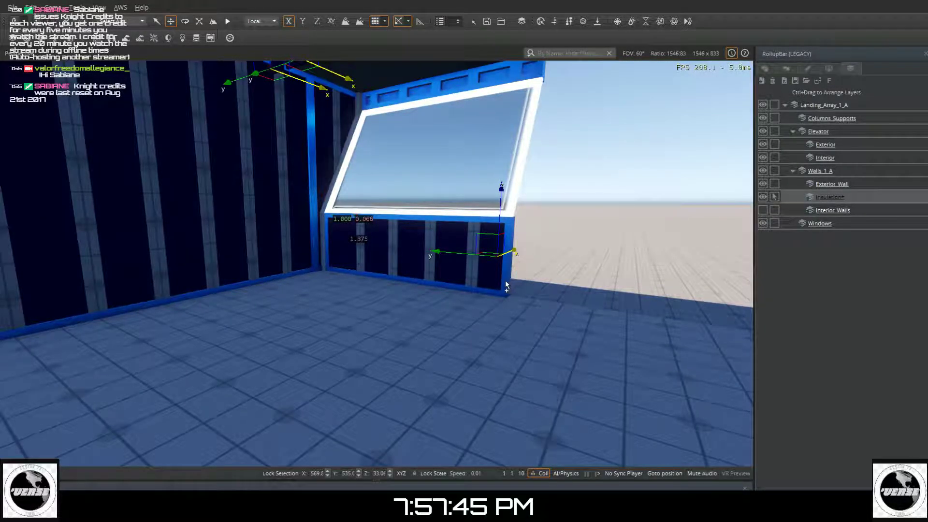
pyautogui.keyDown('alt'); pyautogui.click(484, 279); pyautogui.keyUp('alt')
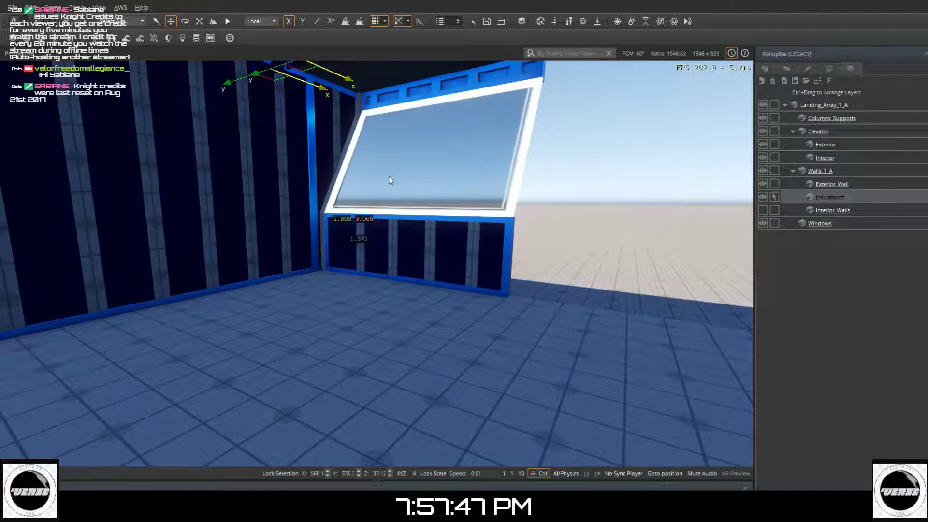
# - Move the remaining upper insulation copies along X into the frame above the window and deselect them
pyautogui.moveTo(389, 177); pyautogui.dragTo(418, 145, button='right')
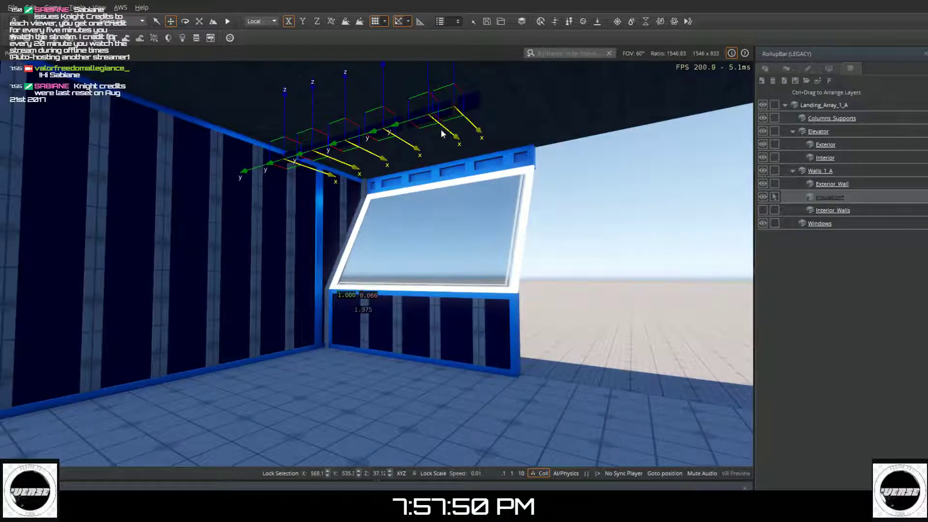
pyautogui.moveTo(444, 129); pyautogui.dragTo(498, 173)
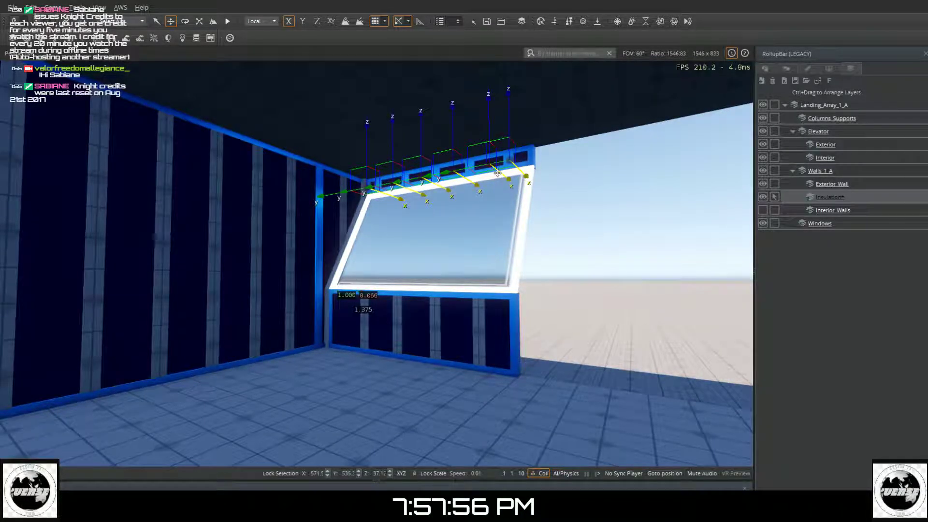
pyautogui.click(564, 191)
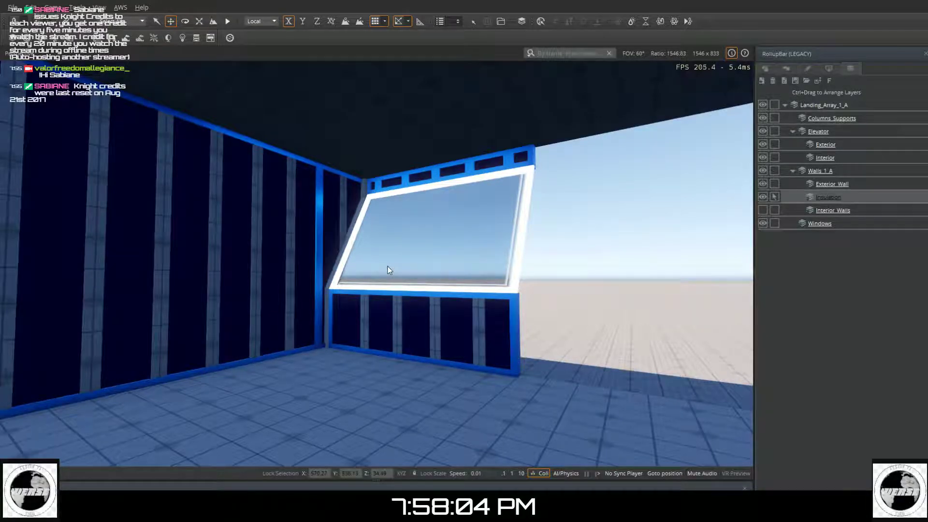
# - Show the Interior Walls layer and make it the active layer
pyautogui.moveTo(381, 259); pyautogui.dragTo(531, 289, button='right')
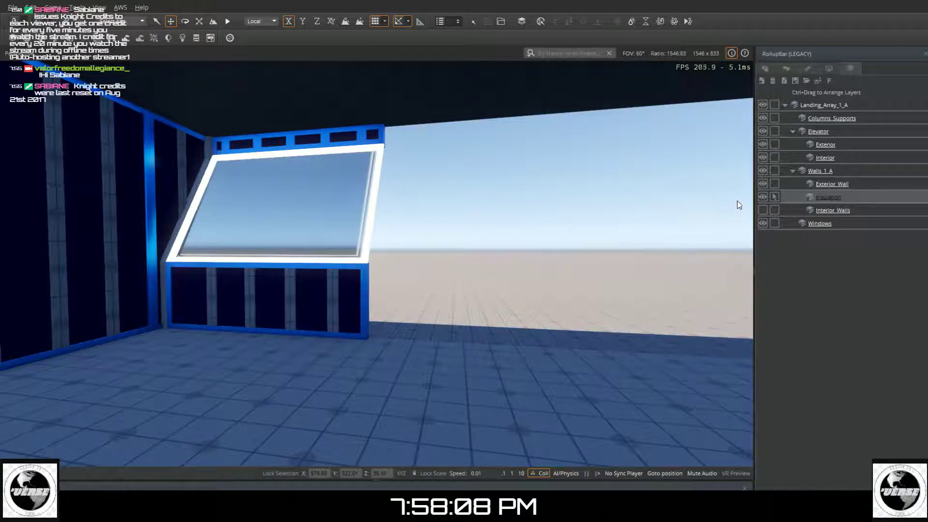
pyautogui.click(762, 209)
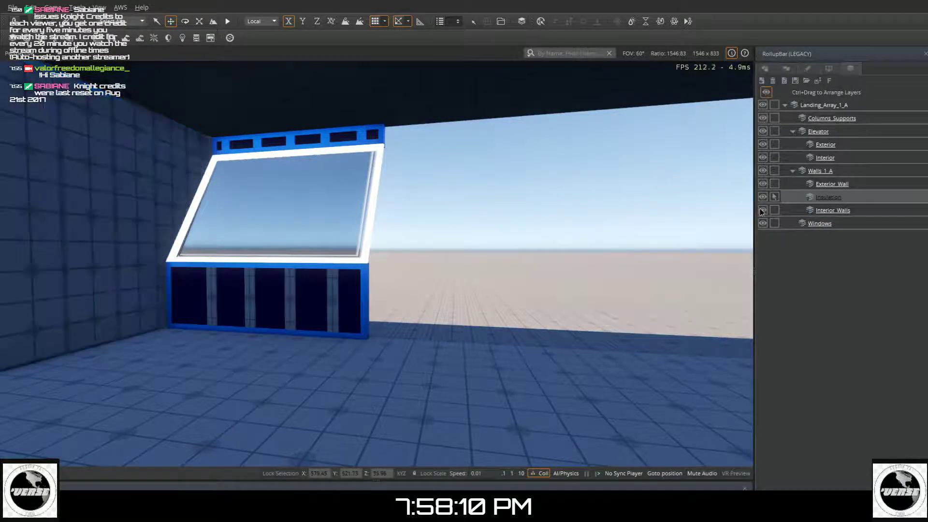
pyautogui.moveTo(752, 232); pyautogui.dragTo(516, 243, button='right')
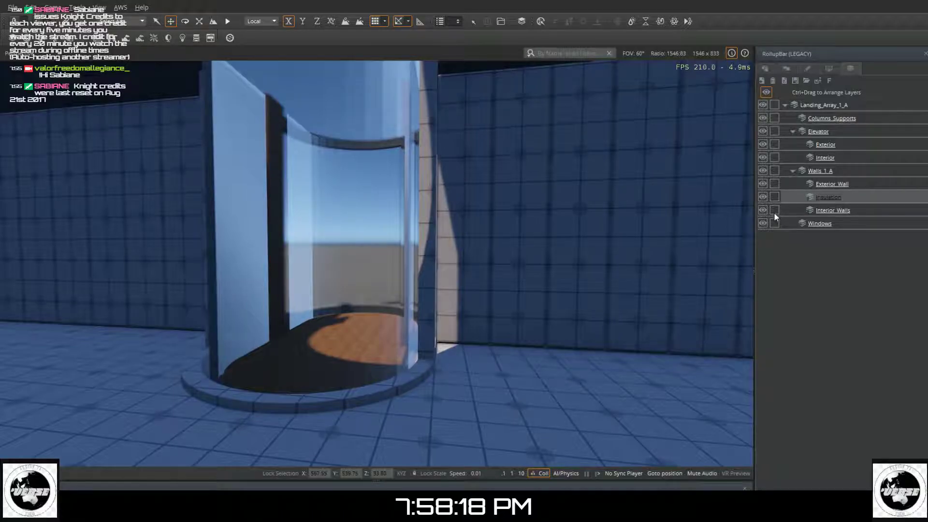
pyautogui.click(777, 212)
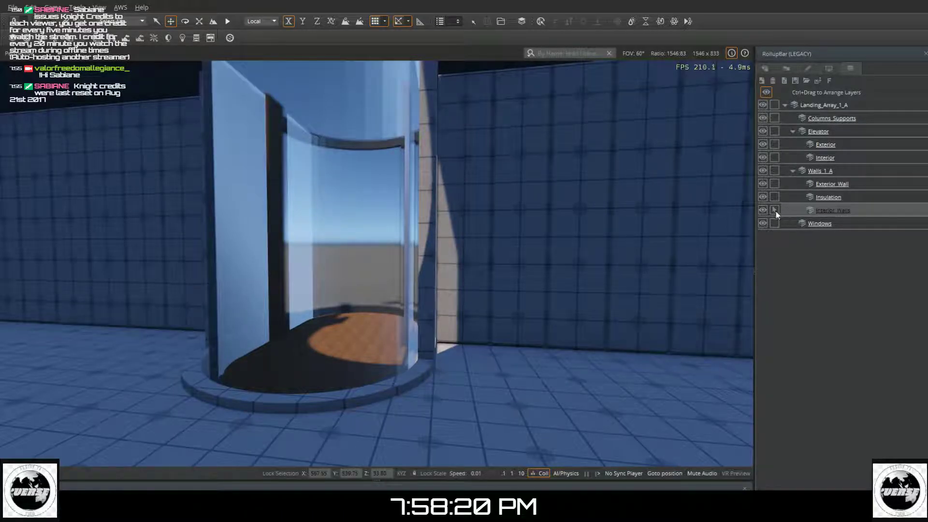
pyautogui.moveTo(497, 279); pyautogui.dragTo(647, 246, button='right')
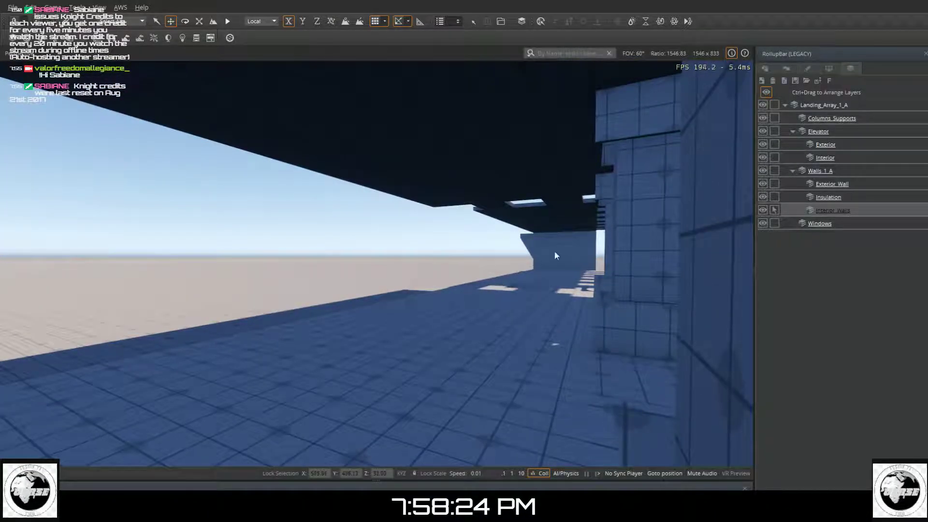
pyautogui.moveTo(384, 283); pyautogui.dragTo(362, 292, button='right')
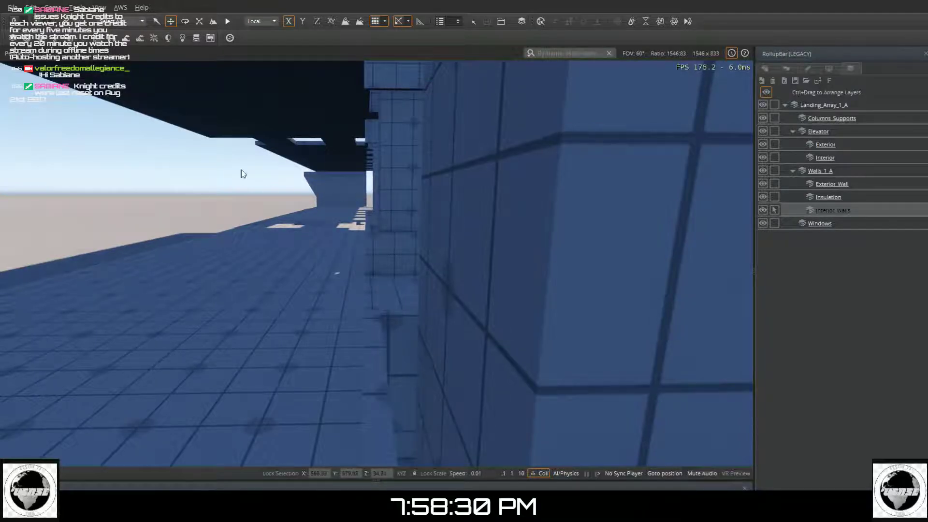
pyautogui.moveTo(372, 187); pyautogui.dragTo(306, 221, button='right')
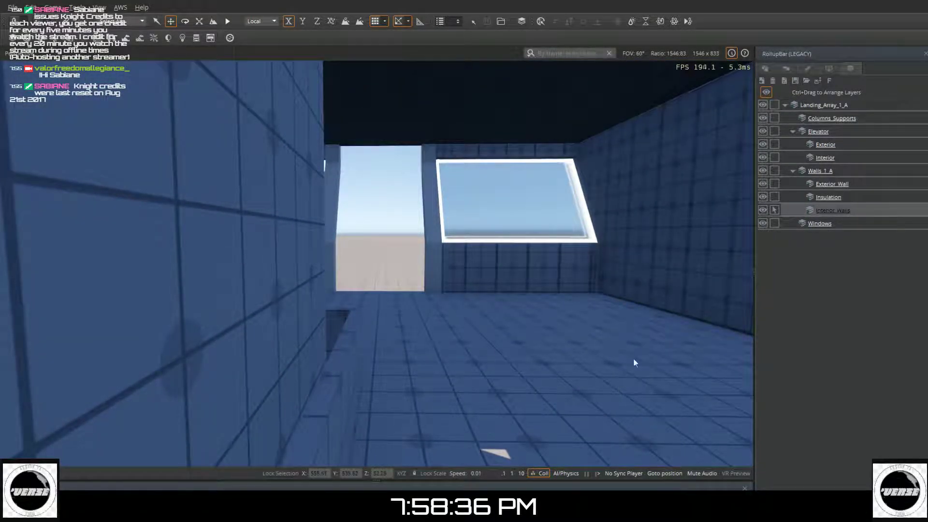
pyautogui.click(592, 272)
pyautogui.keyDown('ctrl'); pyautogui.click(572, 270); pyautogui.keyUp('ctrl')
pyautogui.keyDown('ctrl'); pyautogui.click(541, 269); pyautogui.keyUp('ctrl')
pyautogui.keyDown('ctrl'); pyautogui.click(510, 274); pyautogui.keyUp('ctrl')
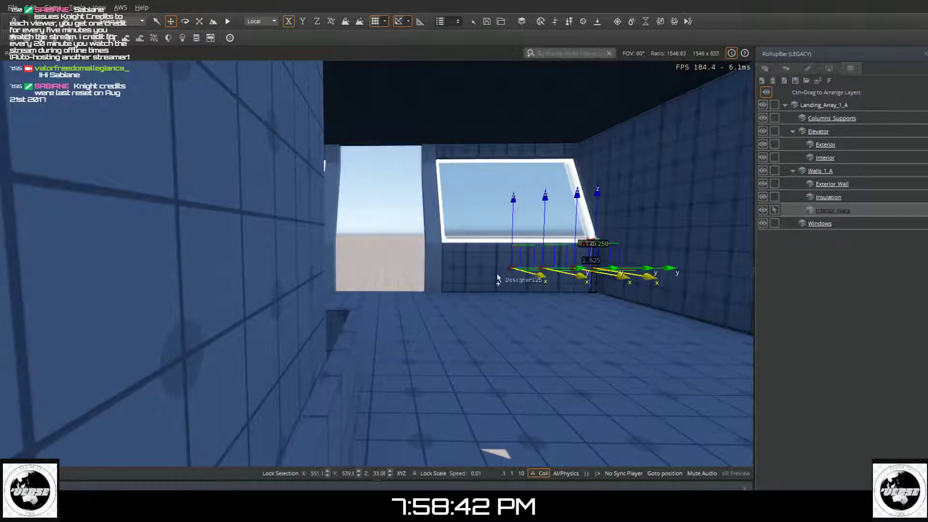
pyautogui.keyDown('ctrl'); pyautogui.click(460, 273); pyautogui.keyUp('ctrl')
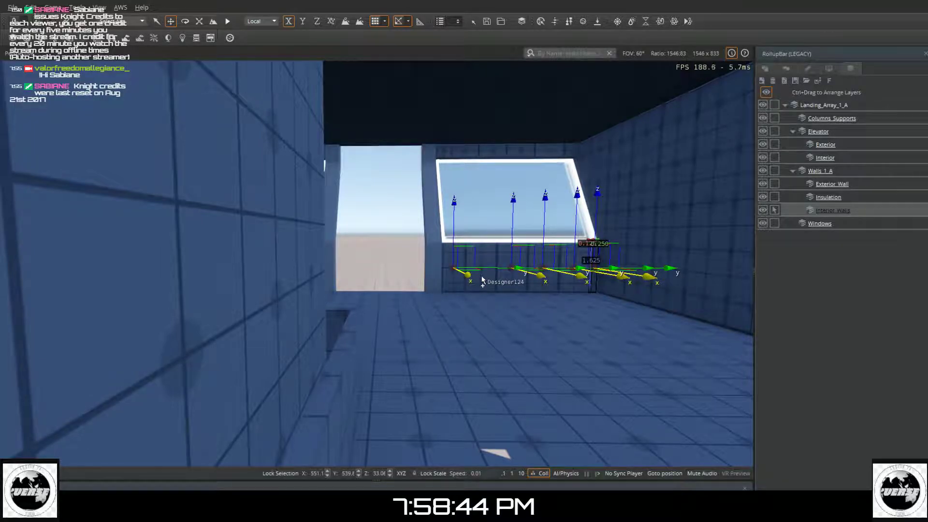
# - Duplicate an interior wall panel from beneath the far window and move the copy along X to the opposite window
pyautogui.click(485, 278)
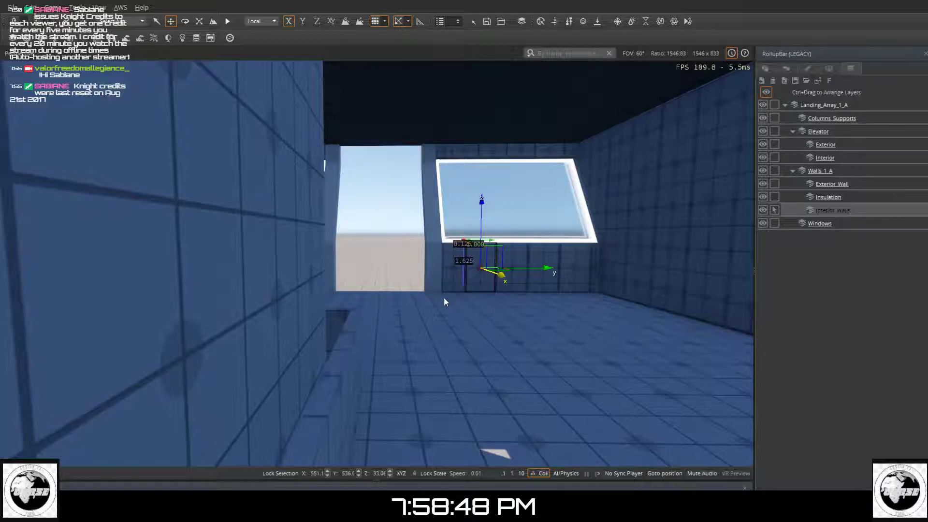
pyautogui.hotkey('ctrl', 'c')
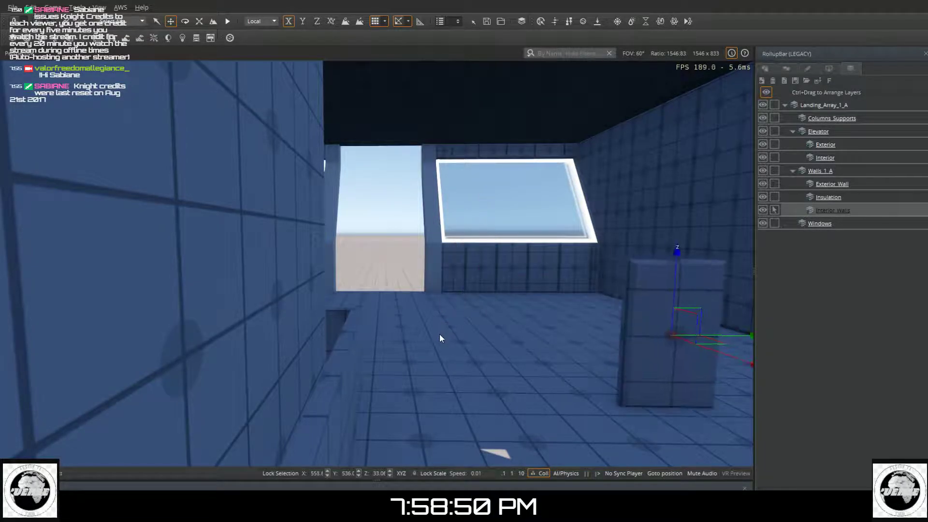
pyautogui.moveTo(516, 345); pyautogui.dragTo(549, 351, button='right')
pyautogui.moveTo(549, 351); pyautogui.dragTo(673, 341)
pyautogui.click(672, 341)
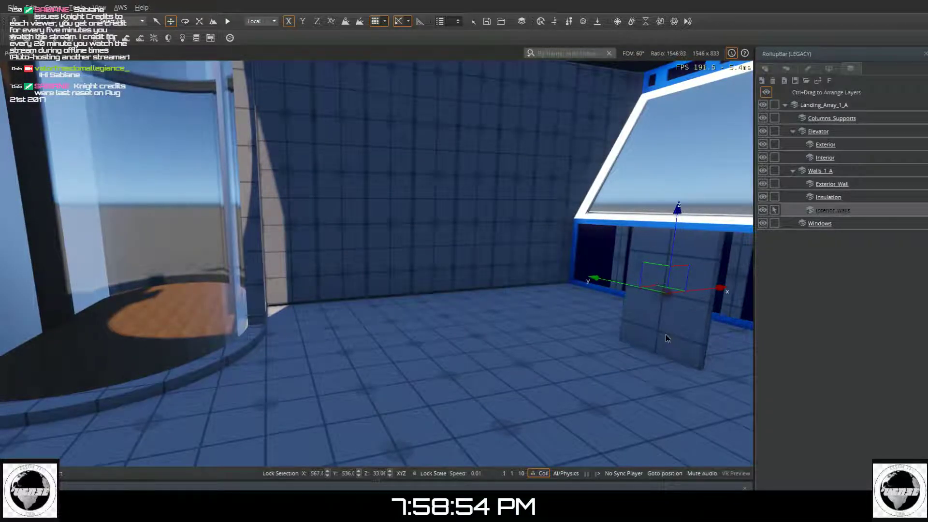
# - Rotate the copied interior wall panel 180 degrees about its Z axis
pyautogui.click(185, 21)
pyautogui.moveTo(565, 285); pyautogui.dragTo(637, 394)
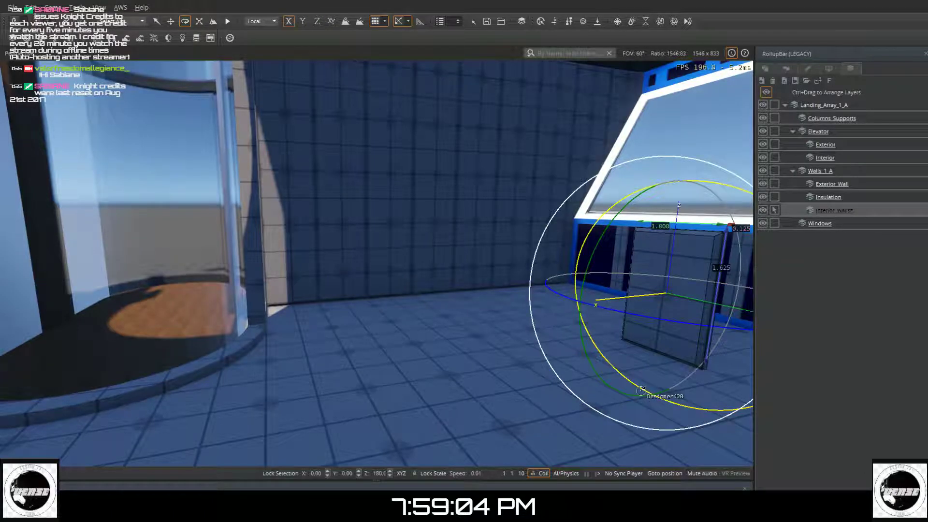
pyautogui.click(169, 21)
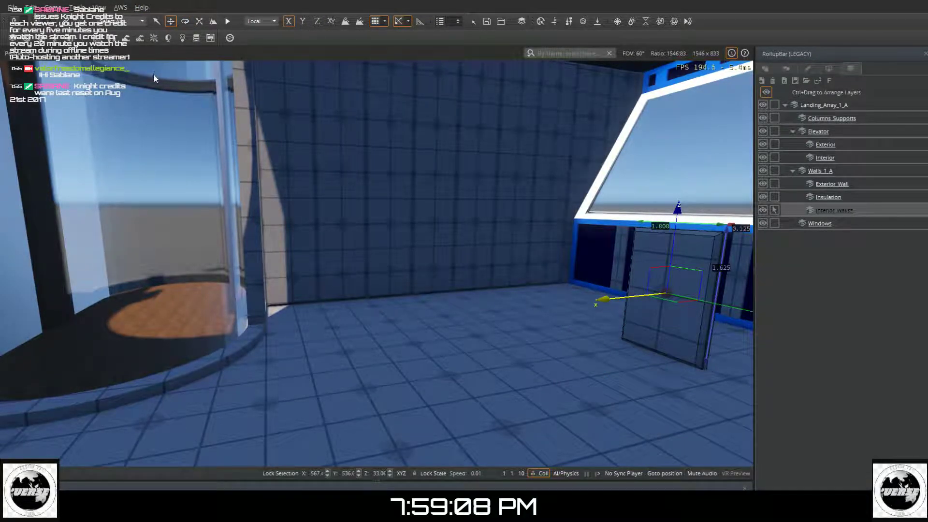
# - Move the rotated panel along X against the frame beneath the window and duplicate it along Y over the frame's open end
pyautogui.press('d')
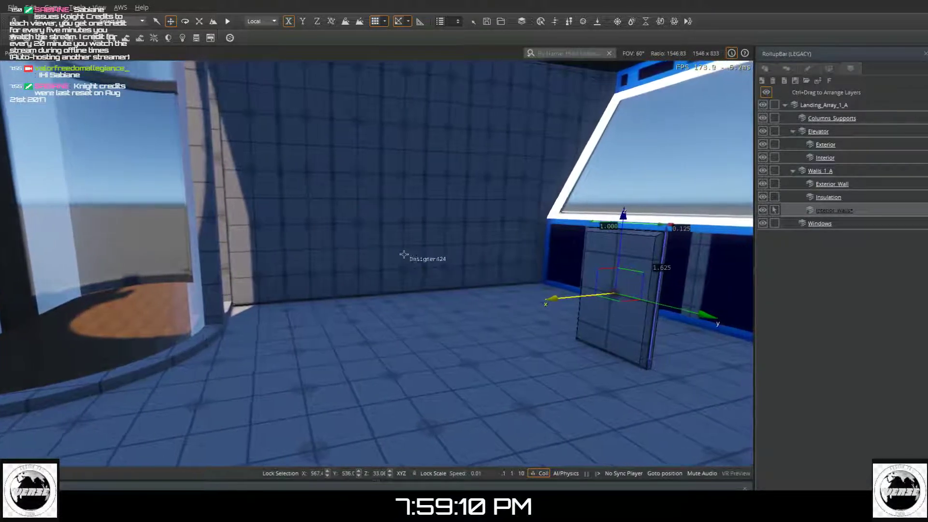
pyautogui.press('d')
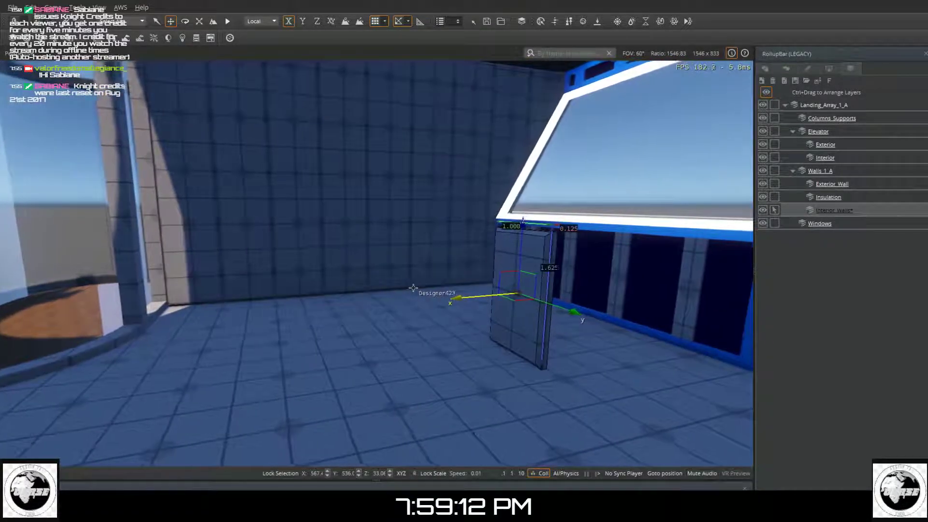
pyautogui.press('d')
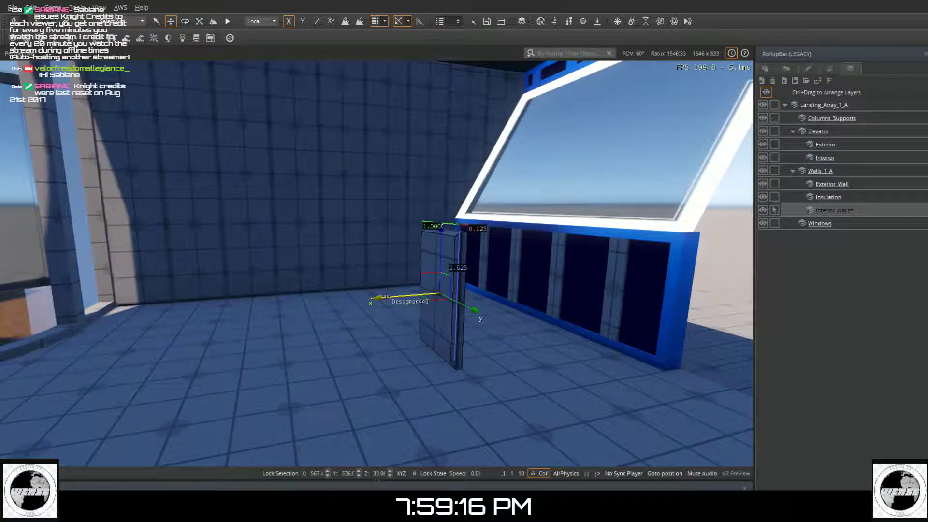
pyautogui.moveTo(386, 297); pyautogui.dragTo(537, 299)
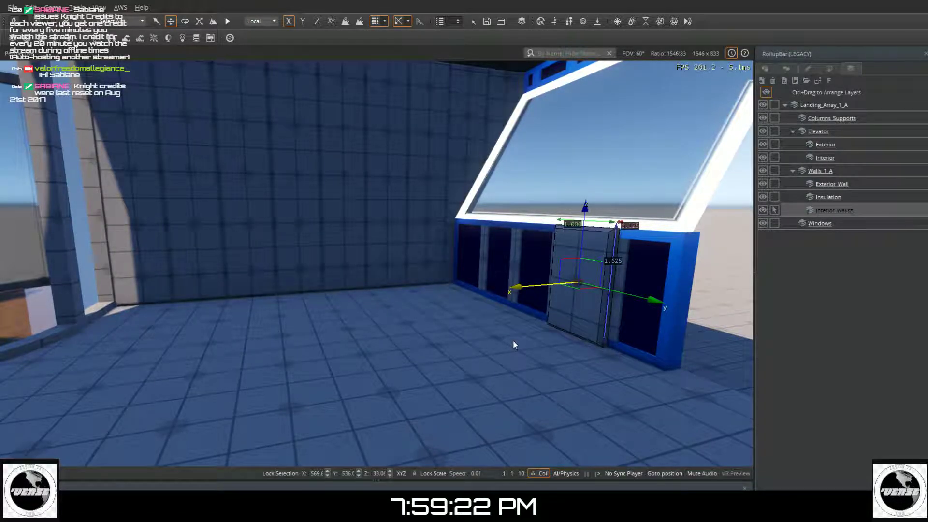
pyautogui.click(603, 288)
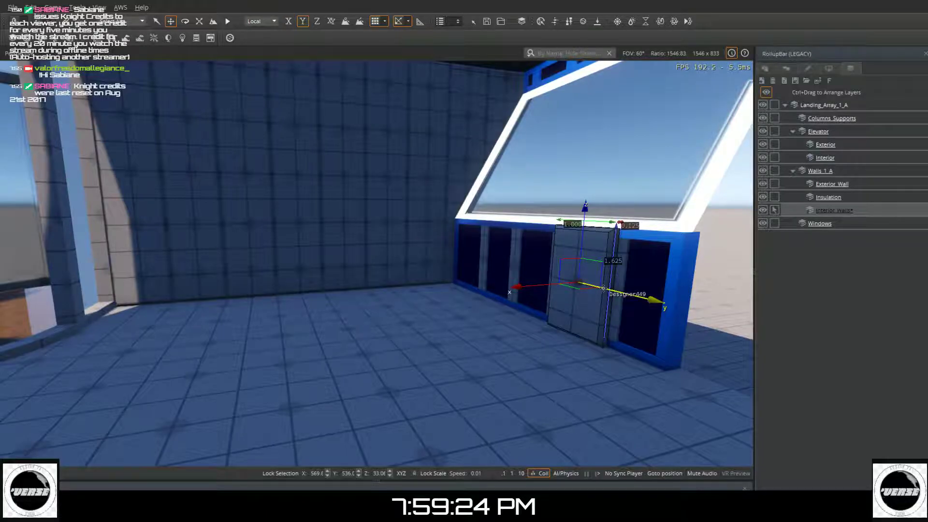
pyautogui.moveTo(601, 288); pyautogui.dragTo(644, 301)
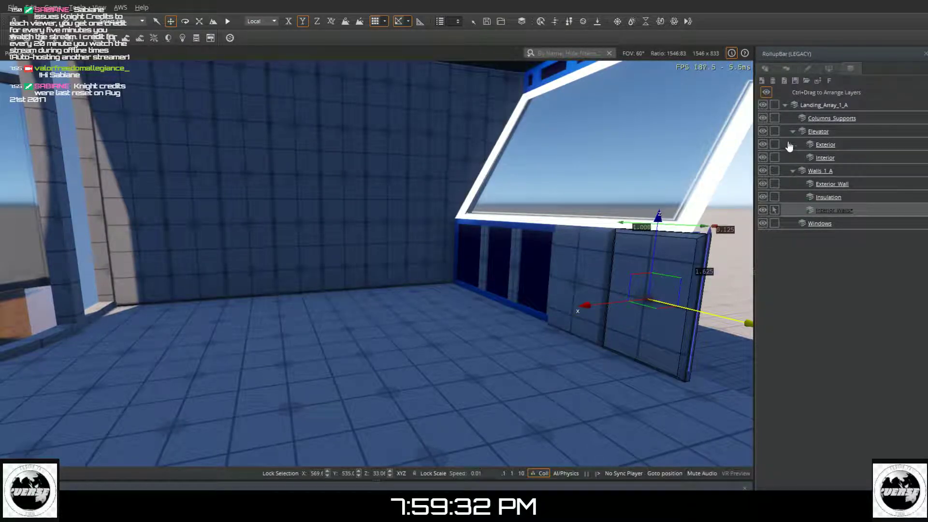
# - Set the end panel's pivot to its upper corner next to the neighbouring panel
pyautogui.click(765, 68)
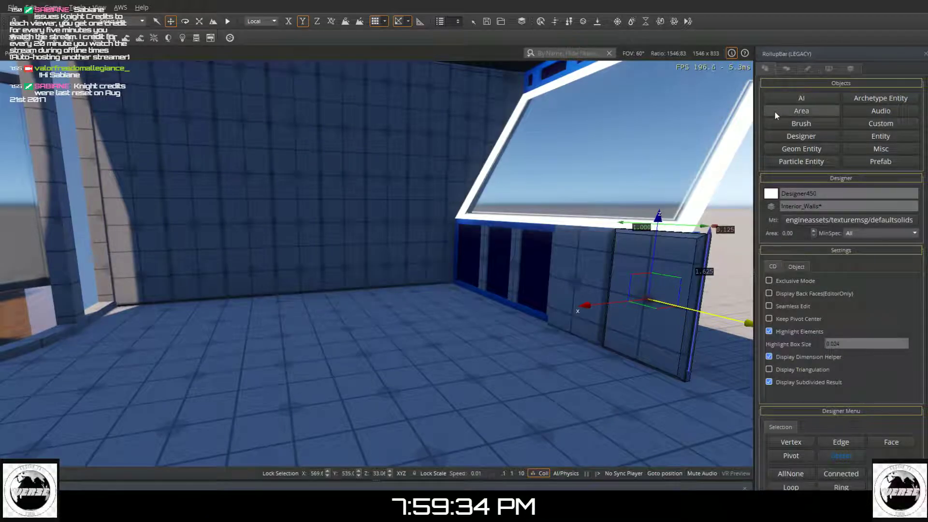
pyautogui.click(198, 22)
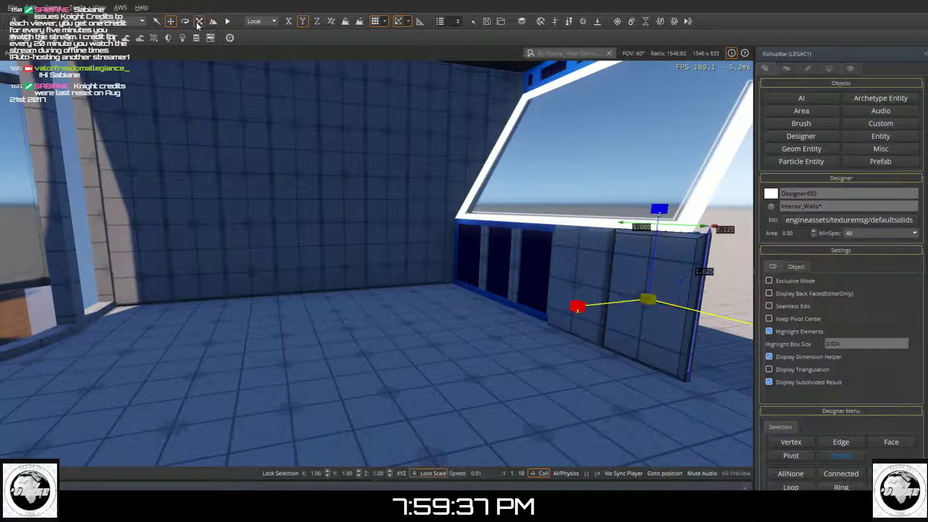
pyautogui.click(789, 460)
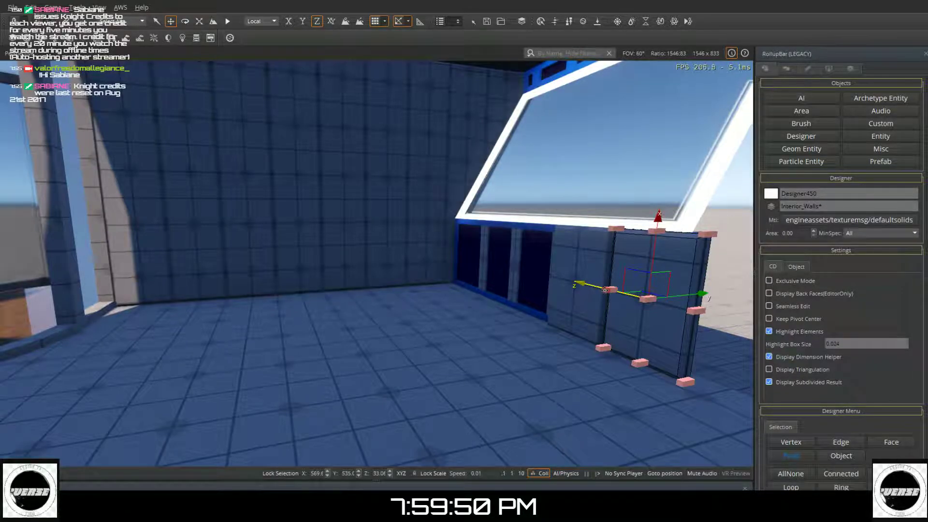
pyautogui.click(616, 228)
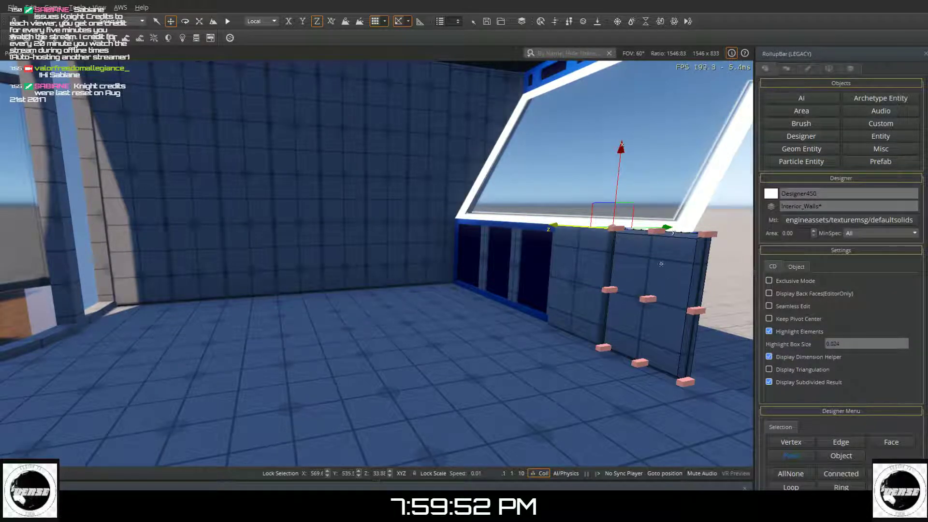
pyautogui.click(848, 454)
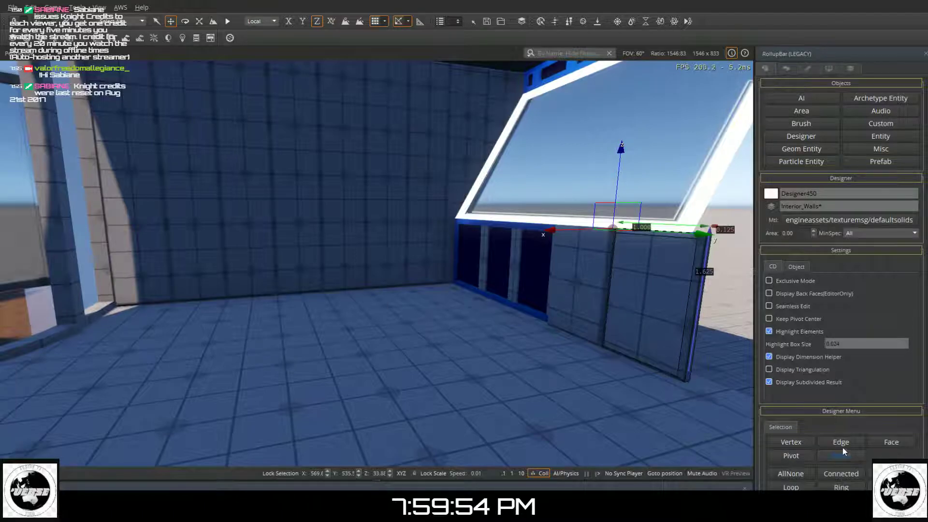
# - Unlock proportional scaling and scale the end panel to 0.75 along Y to fit the frame
pyautogui.click(199, 22)
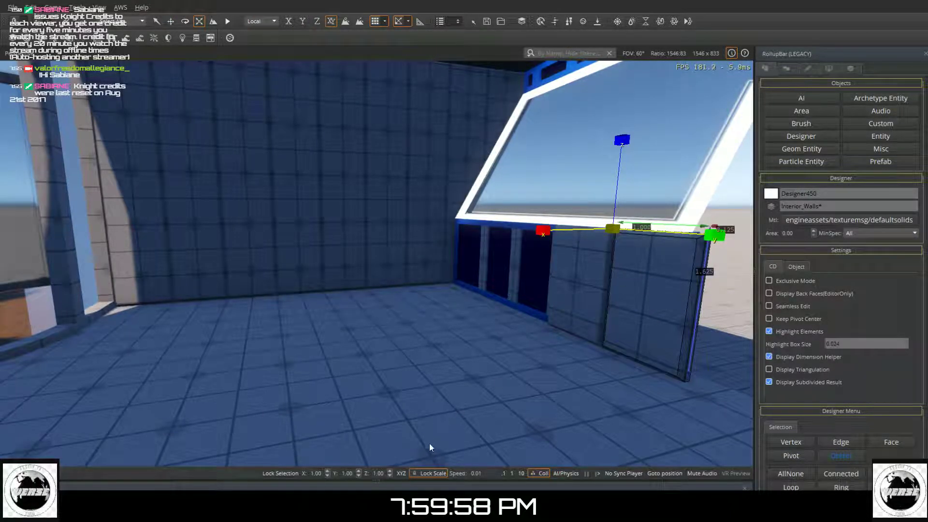
pyautogui.click(418, 474)
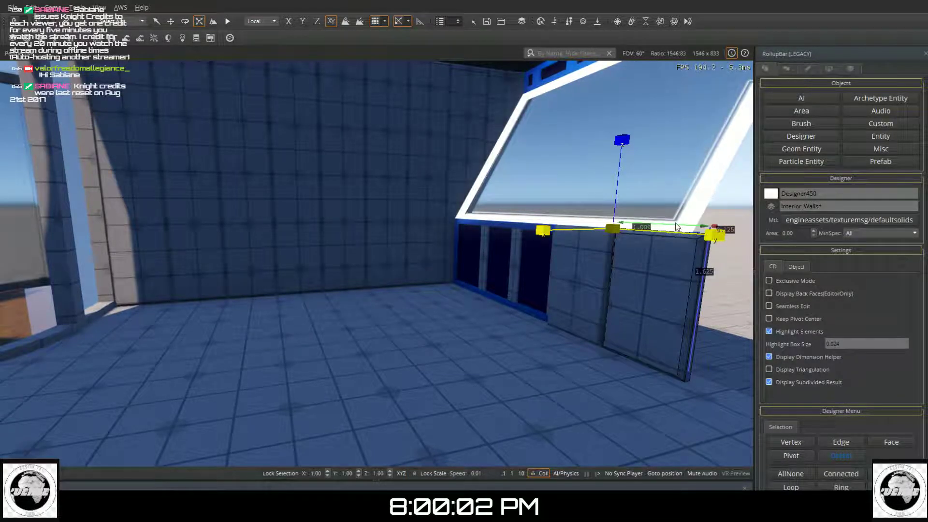
pyautogui.moveTo(668, 234)
pyautogui.mouseDown()
pyautogui.moveTo(665, 242)
pyautogui.moveTo(683, 228)
pyautogui.mouseUp()
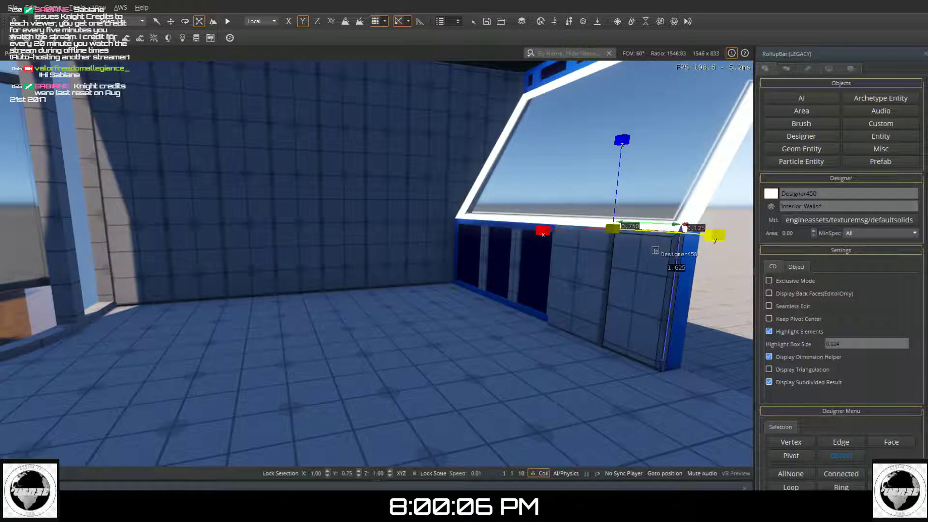
pyautogui.press('w')
pyautogui.moveTo(626, 277); pyautogui.dragTo(749, 271, button='right')
pyautogui.press('w')
pyautogui.press('w')
pyautogui.moveTo(556, 293); pyautogui.dragTo(582, 281, button='right')
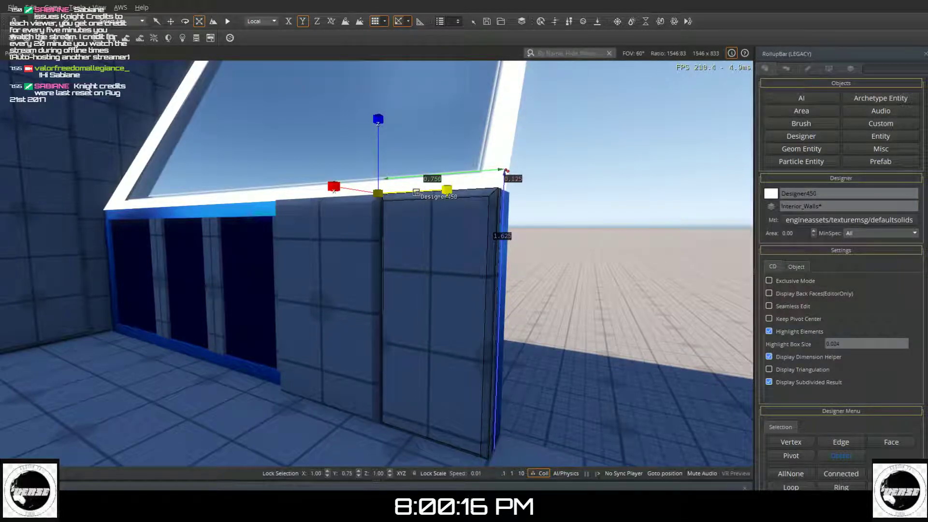
pyautogui.moveTo(416, 193); pyautogui.dragTo(413, 192)
pyautogui.press('w')
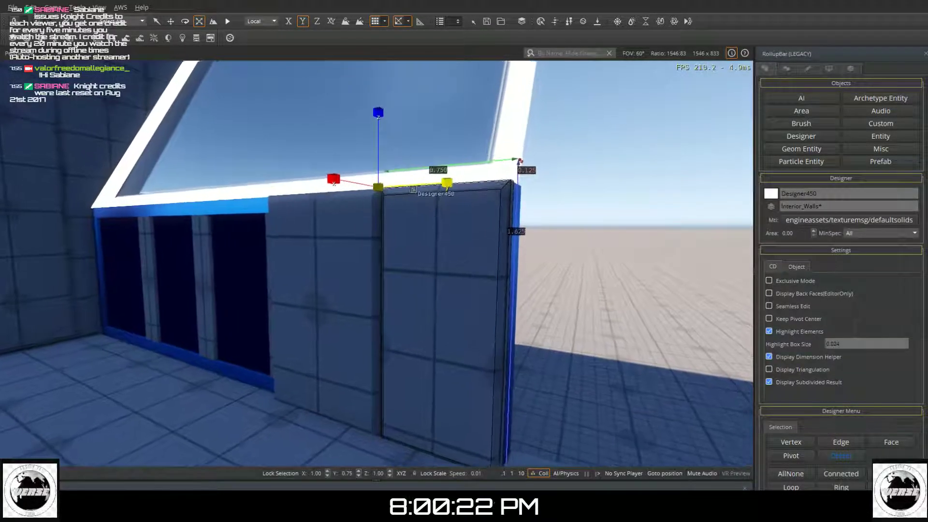
pyautogui.moveTo(414, 192); pyautogui.dragTo(462, 180, button='right')
pyautogui.press('s')
pyautogui.press('s')
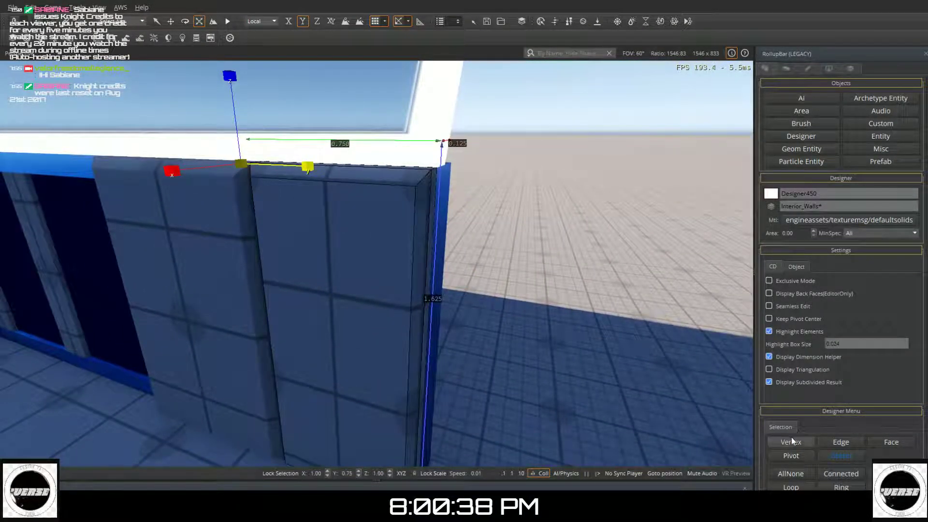
# - Set the narrowed end panel's pivot back to its centre
pyautogui.click(784, 460)
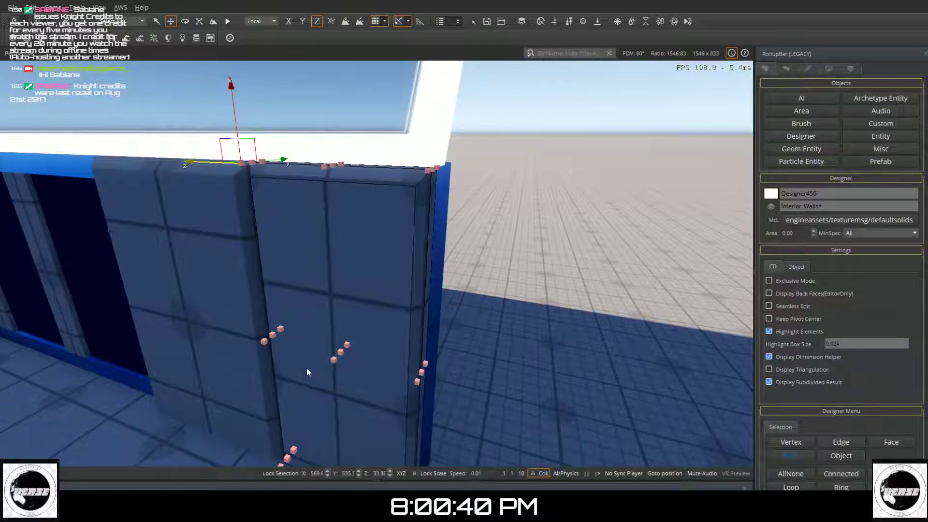
pyautogui.click(341, 352)
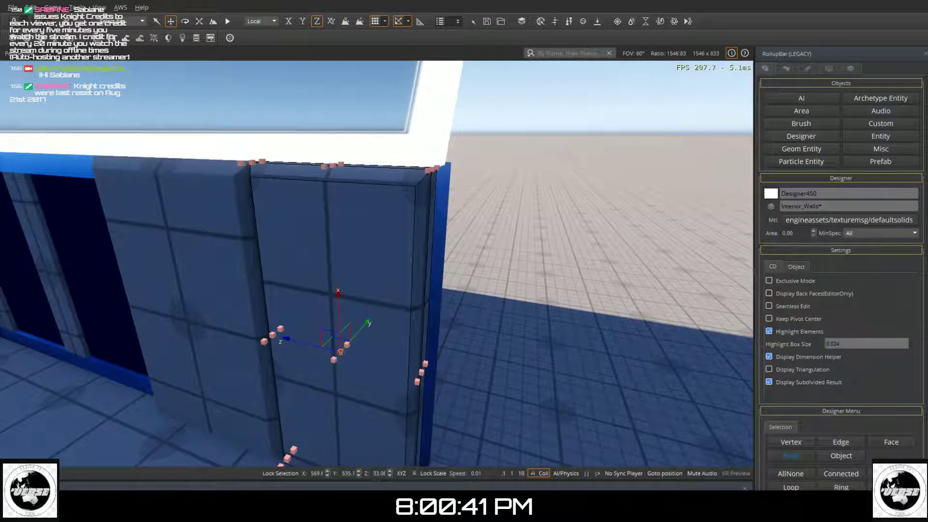
pyautogui.click(840, 457)
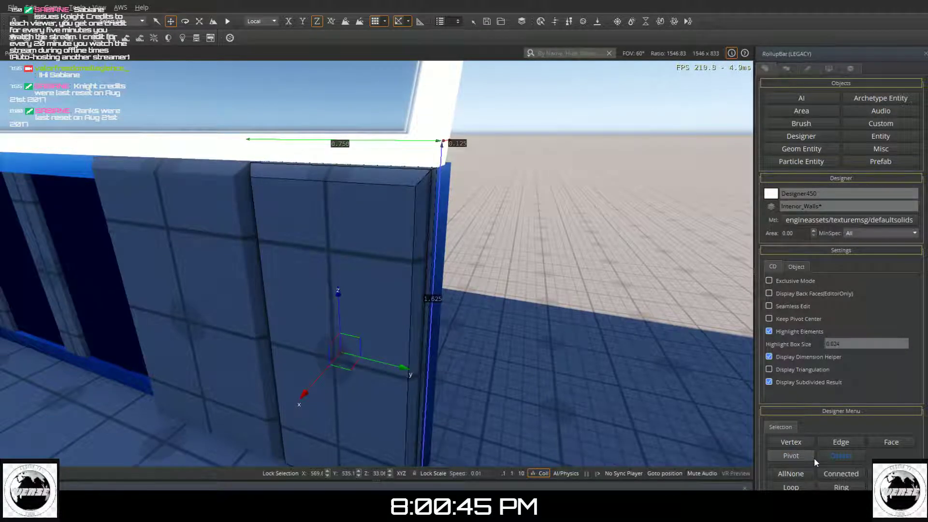
# - Duplicate the full-width panel, move the copy along Y over the adjoining frame bay, and raise it along Z level with the others
pyautogui.press('a')
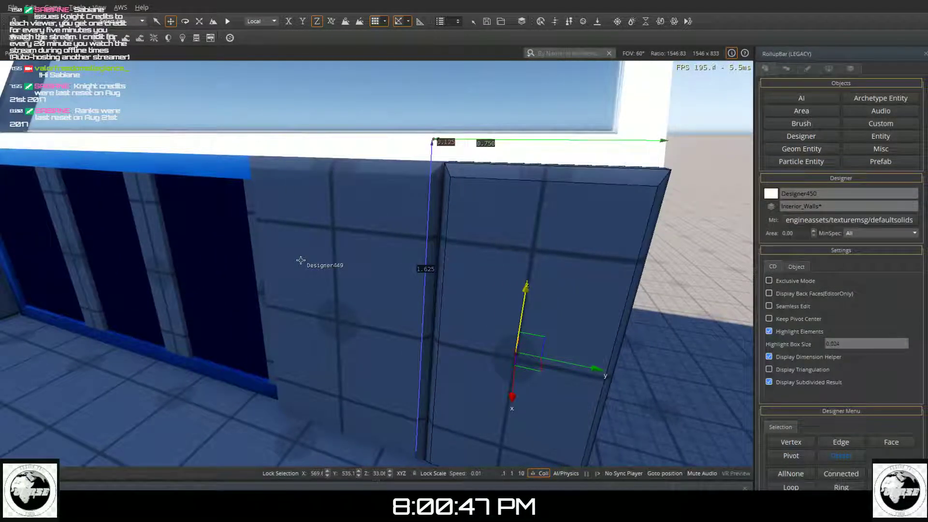
pyautogui.click(300, 261)
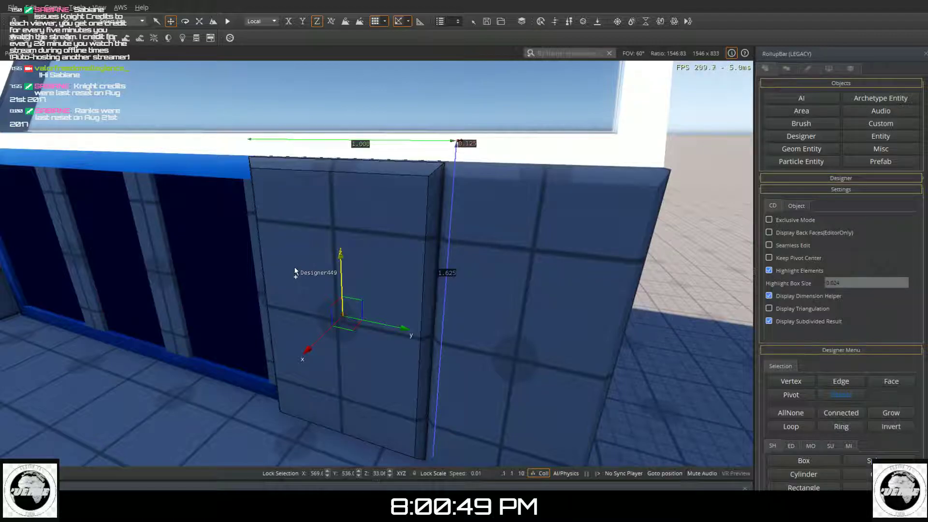
pyautogui.hotkey('ctrl', 'c')
pyautogui.moveTo(260, 347); pyautogui.dragTo(257, 315)
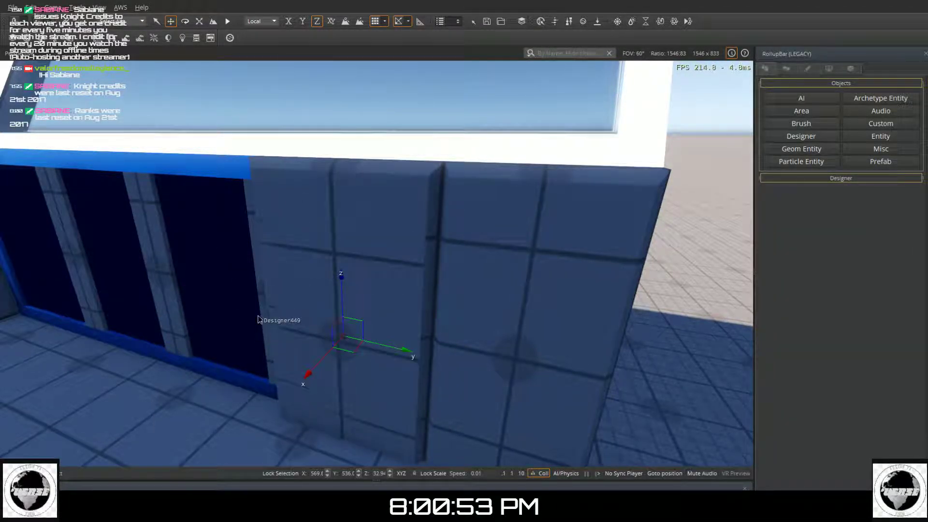
pyautogui.click(258, 317)
pyautogui.moveTo(382, 345); pyautogui.dragTo(238, 324)
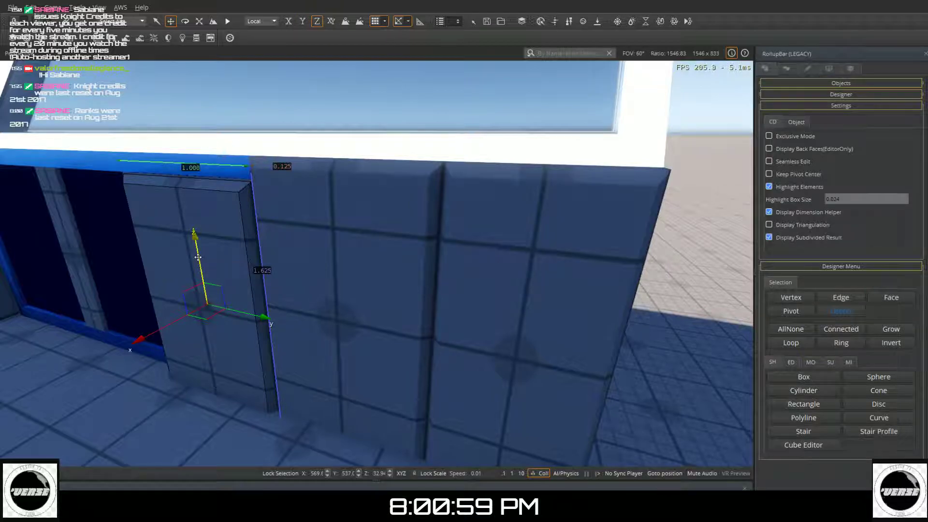
pyautogui.moveTo(198, 257); pyautogui.dragTo(200, 239)
# - Examine the uncovered frame bays between the newest wall panel and the room's corner
pyautogui.press('a')
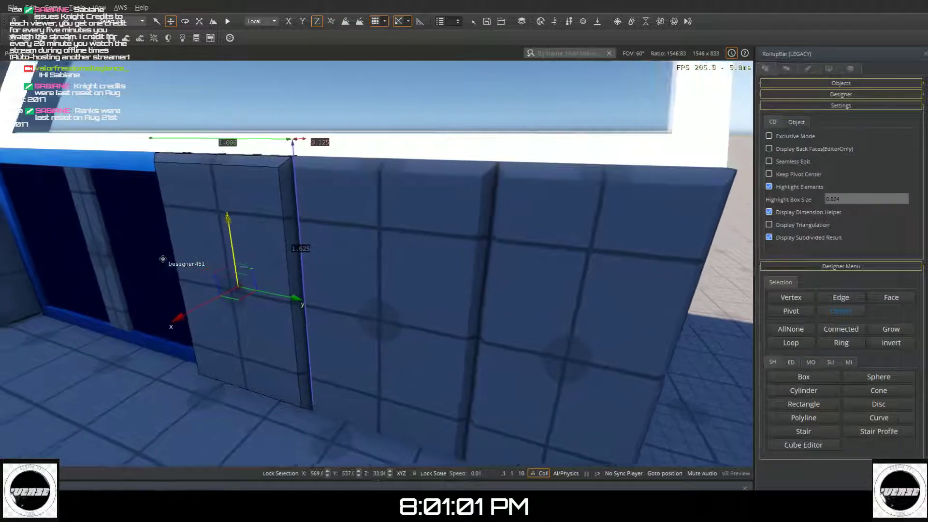
pyautogui.moveTo(182, 257)
pyautogui.mouseDown(button='right')
pyautogui.moveTo(252, 285)
pyautogui.moveTo(184, 268)
pyautogui.moveTo(185, 252)
pyautogui.mouseUp(button='right')
pyautogui.press('a')
pyautogui.press('a')
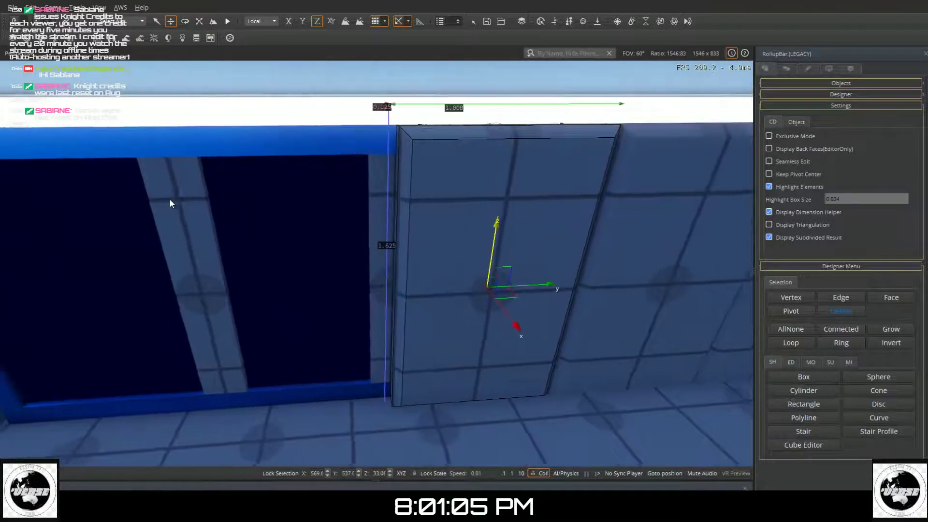
pyautogui.press('a')
pyautogui.moveTo(212, 269); pyautogui.dragTo(211, 268, button='right')
pyautogui.press('d')
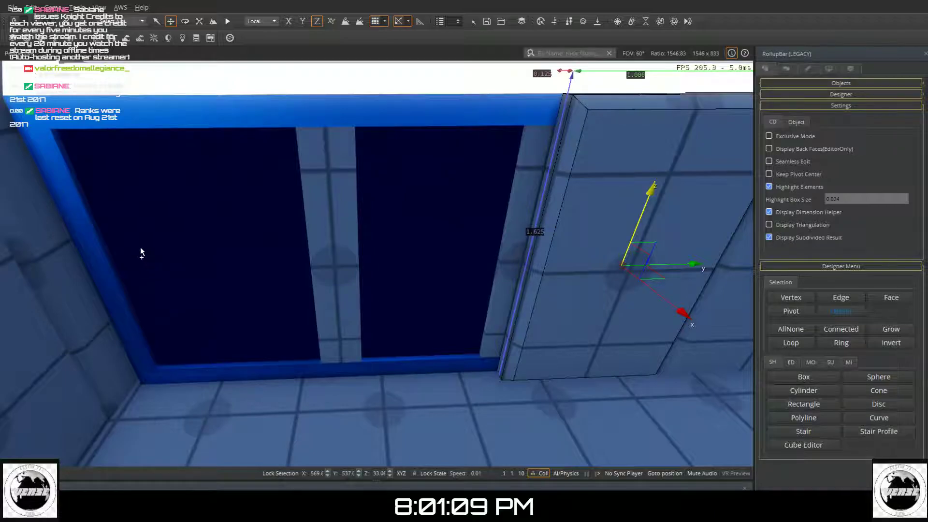
pyautogui.press('Escape')
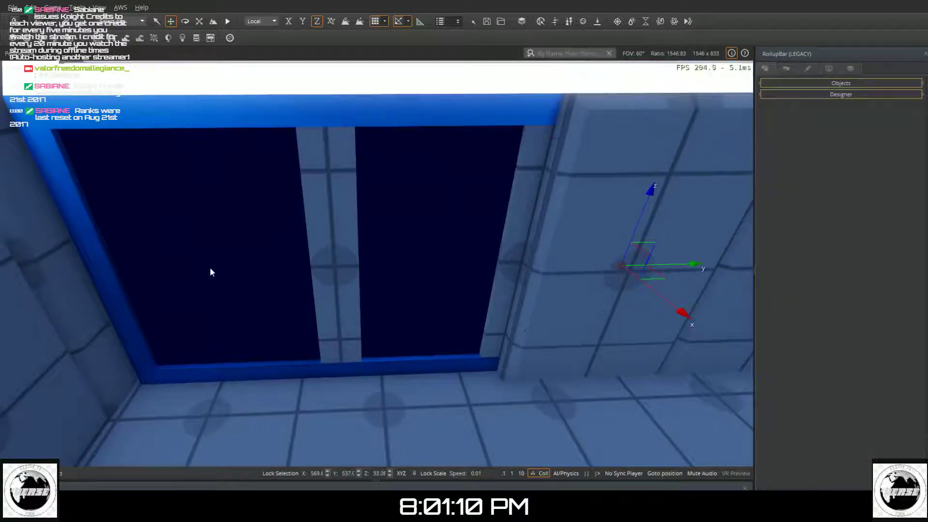
pyautogui.scroll(3, 329, 253)
pyautogui.click(329, 254)
pyautogui.scroll(-5, 329, 255)
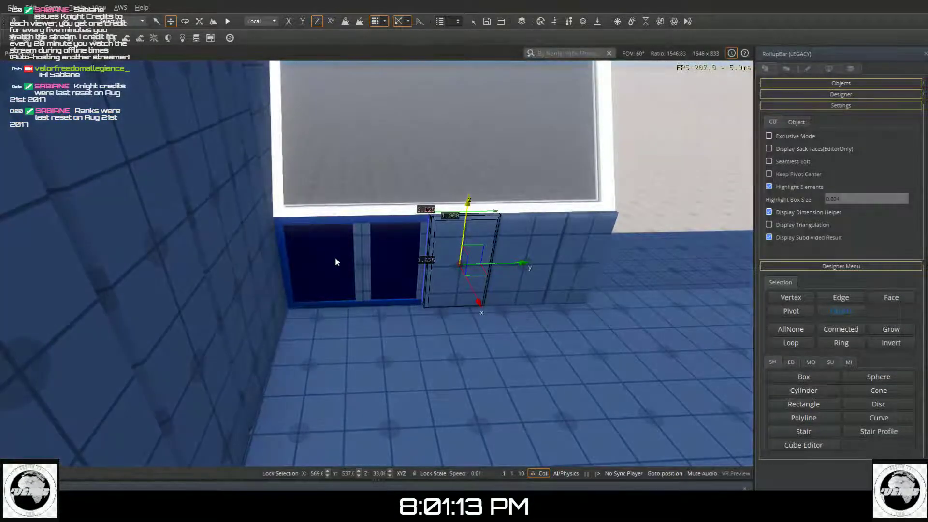
pyautogui.scroll(3, 334, 257)
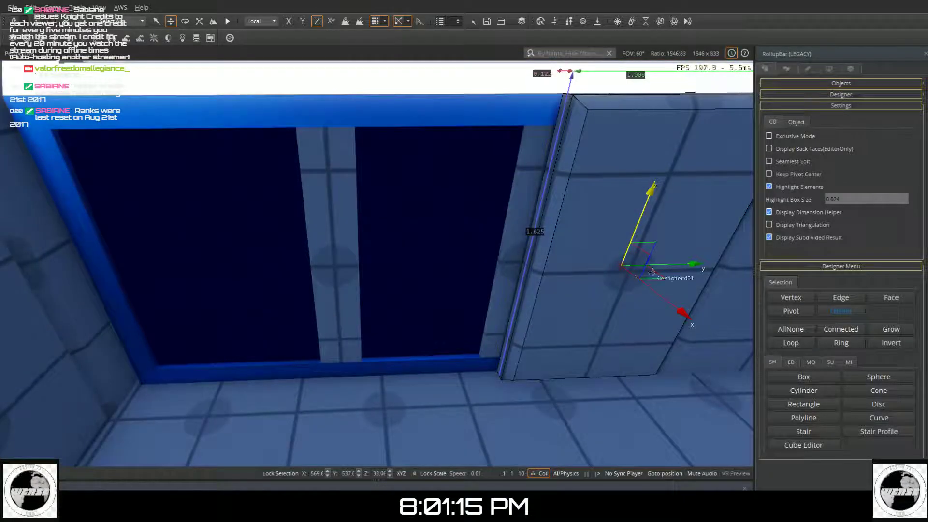
# - Duplicate the full-width panel twice along Y, covering the remaining frame bays toward the room's corner
pyautogui.moveTo(675, 262); pyautogui.dragTo(477, 245)
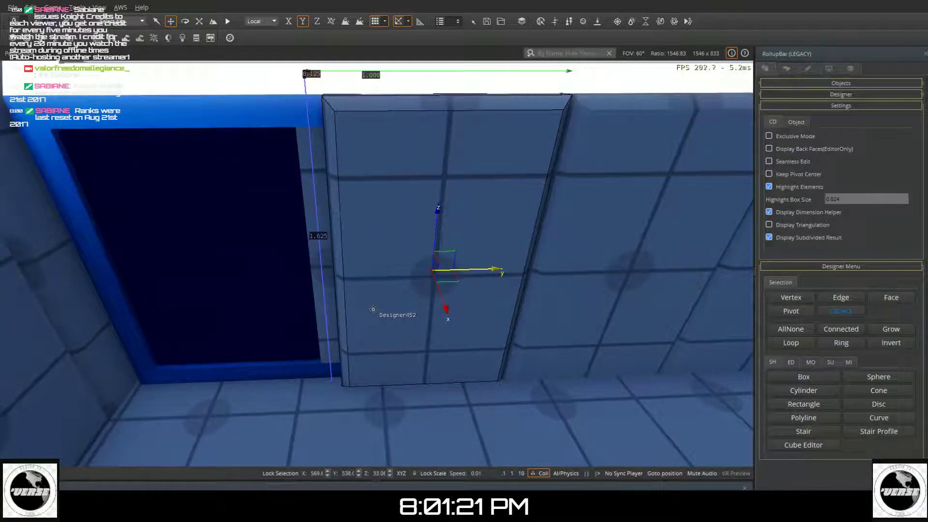
pyautogui.moveTo(373, 309); pyautogui.dragTo(203, 251)
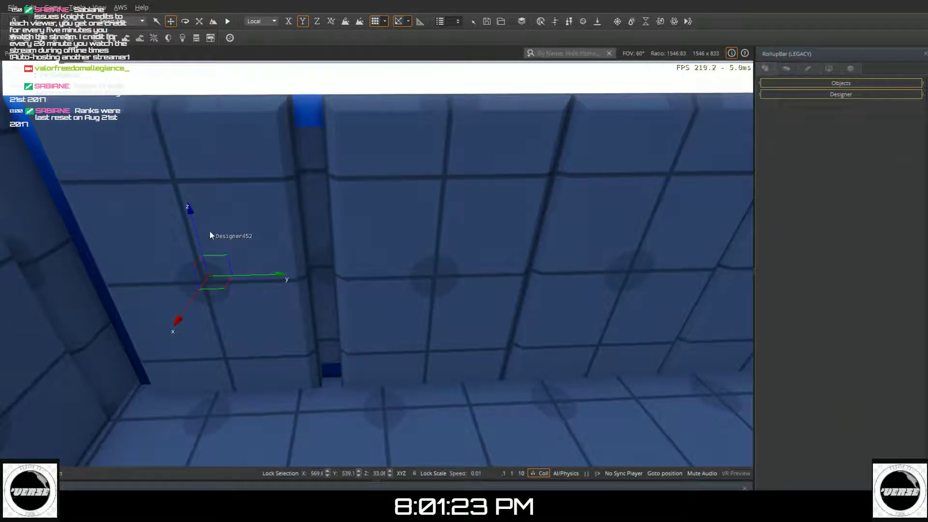
pyautogui.click(212, 233)
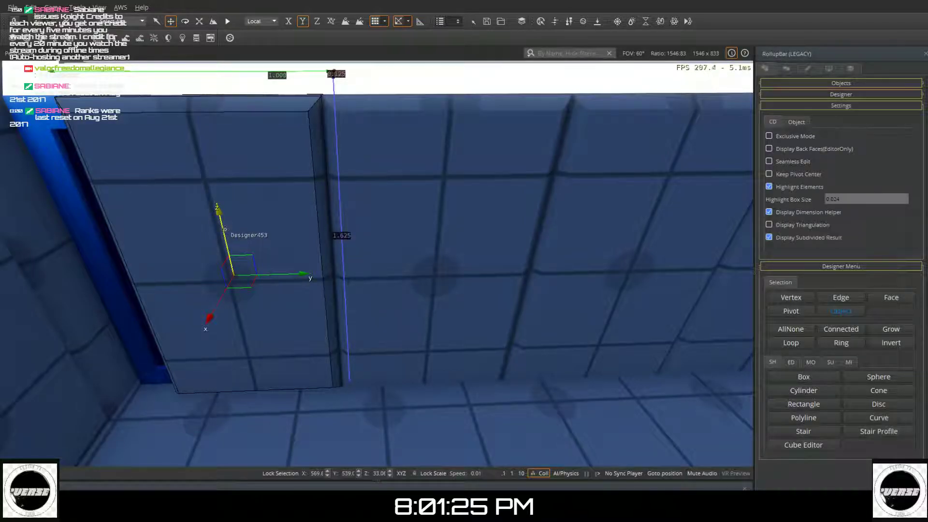
# - Set the corner panel's pivot to its side edge beside the neighbouring panel and unlock proportional scaling
pyautogui.click(791, 312)
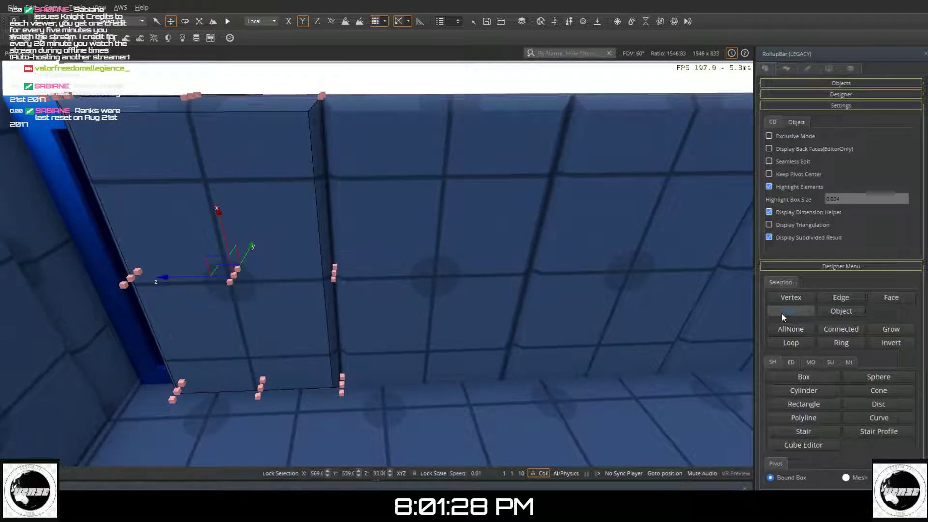
pyautogui.click(337, 277)
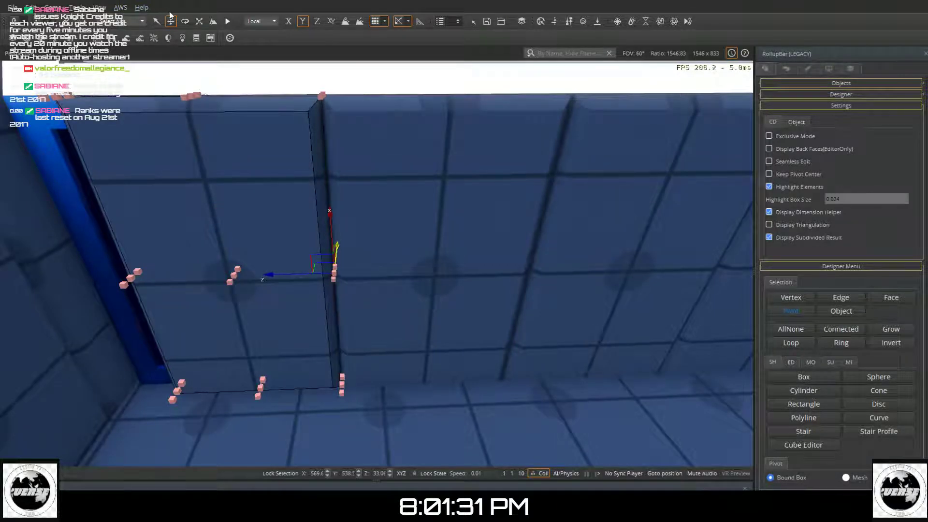
pyautogui.click(199, 24)
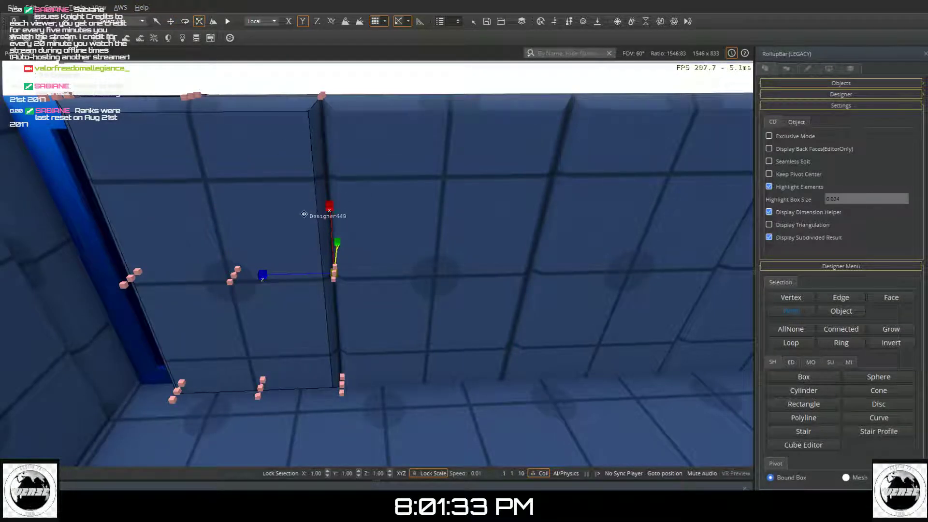
pyautogui.click(428, 474)
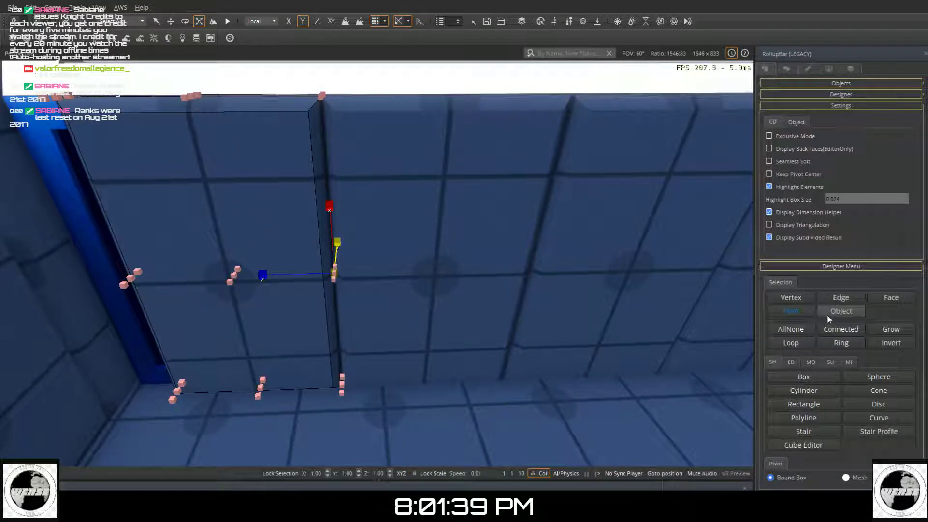
pyautogui.click(839, 312)
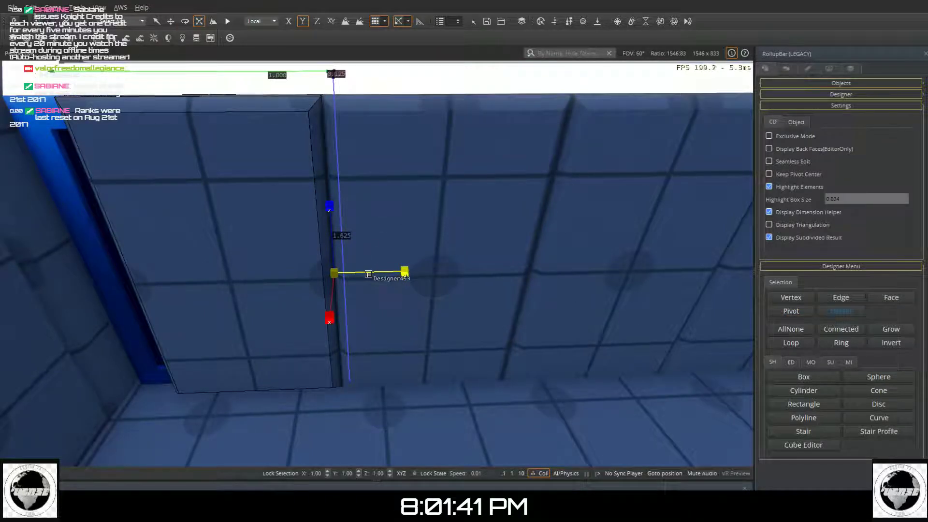
# - Scale the corner panel to 1.24 along Y so that it reaches the room's side wall
pyautogui.moveTo(368, 274); pyautogui.dragTo(362, 264)
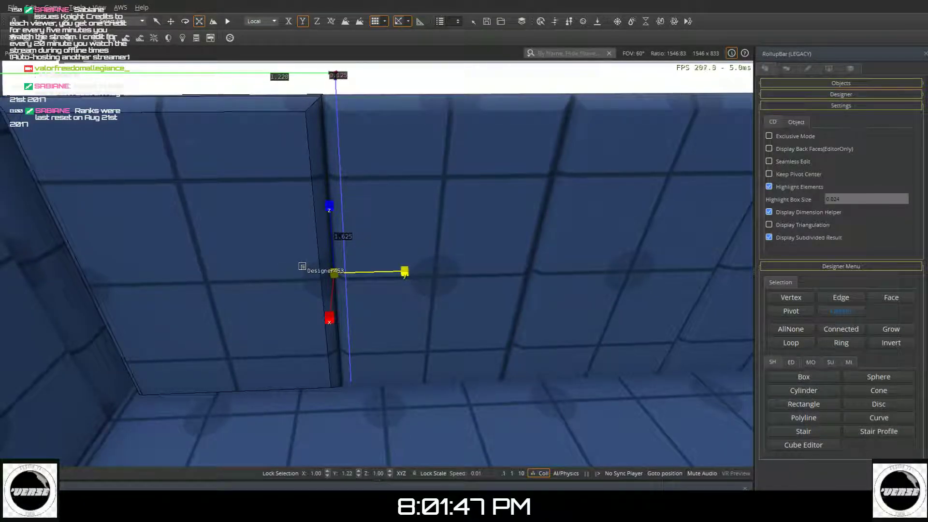
pyautogui.press('a')
pyautogui.press('a')
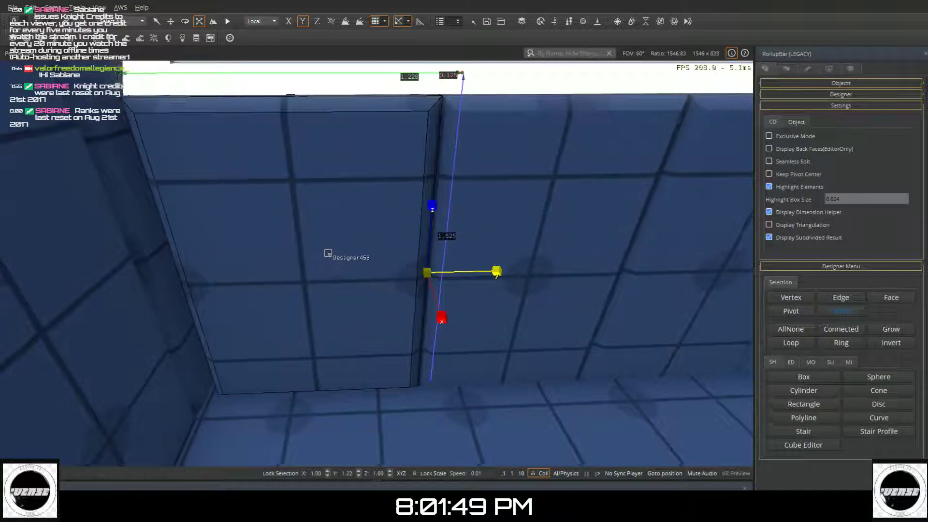
pyautogui.press('a')
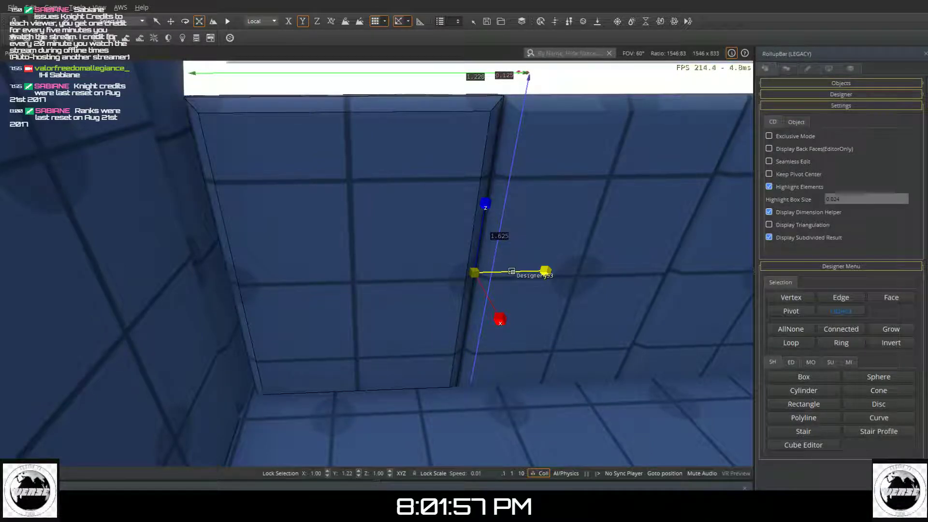
pyautogui.moveTo(511, 271); pyautogui.dragTo(508, 270)
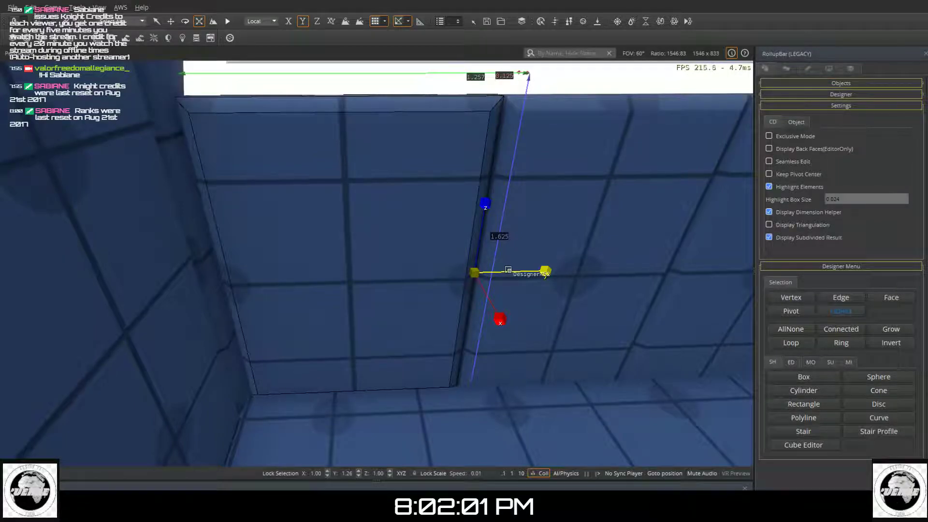
pyautogui.moveTo(508, 270); pyautogui.dragTo(509, 269)
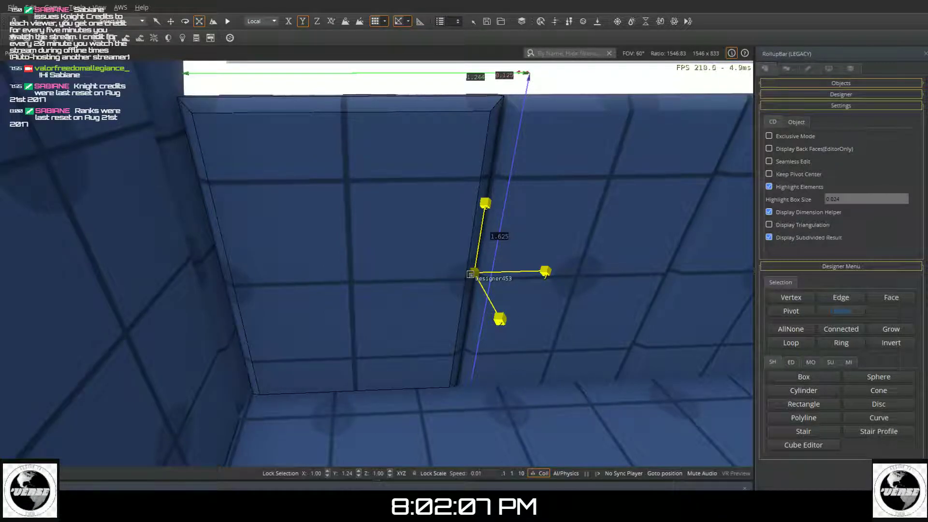
# - Set the widened corner panel's pivot back to its centre and deselect the panel
pyautogui.click(171, 22)
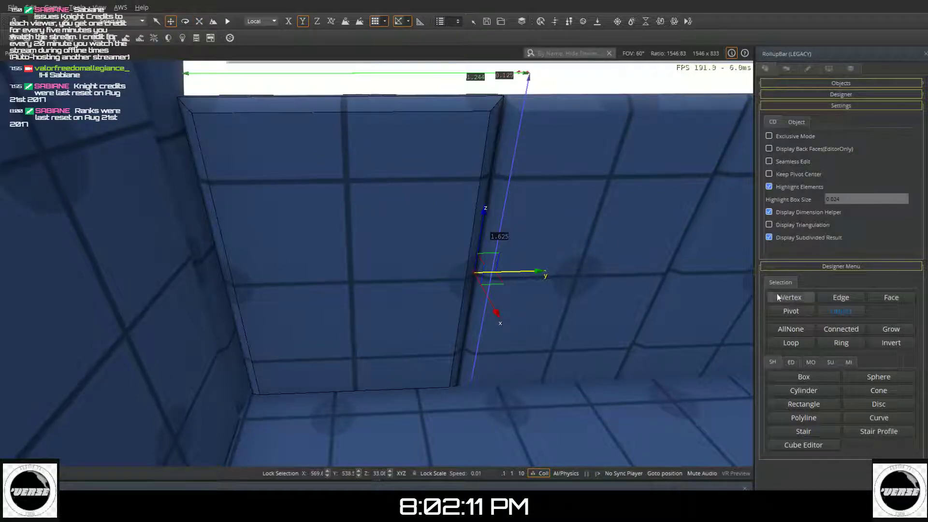
pyautogui.click(798, 311)
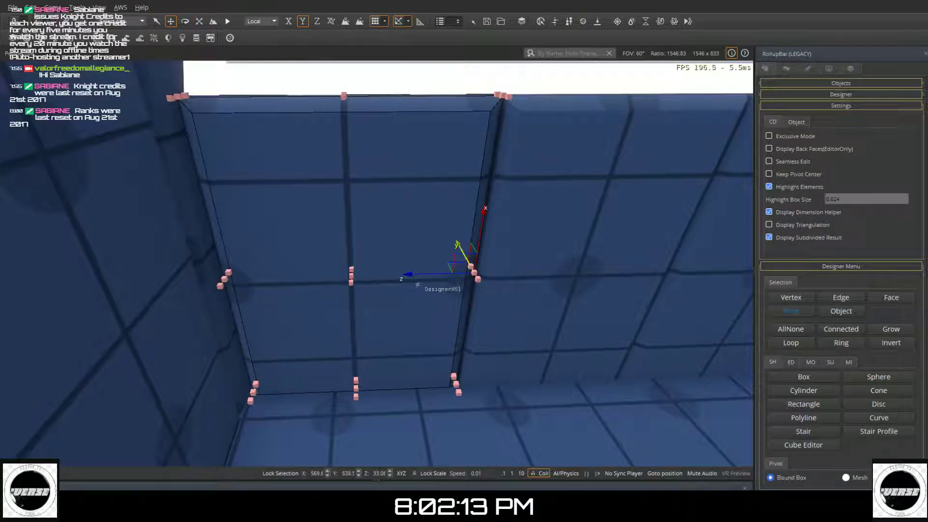
pyautogui.click(351, 276)
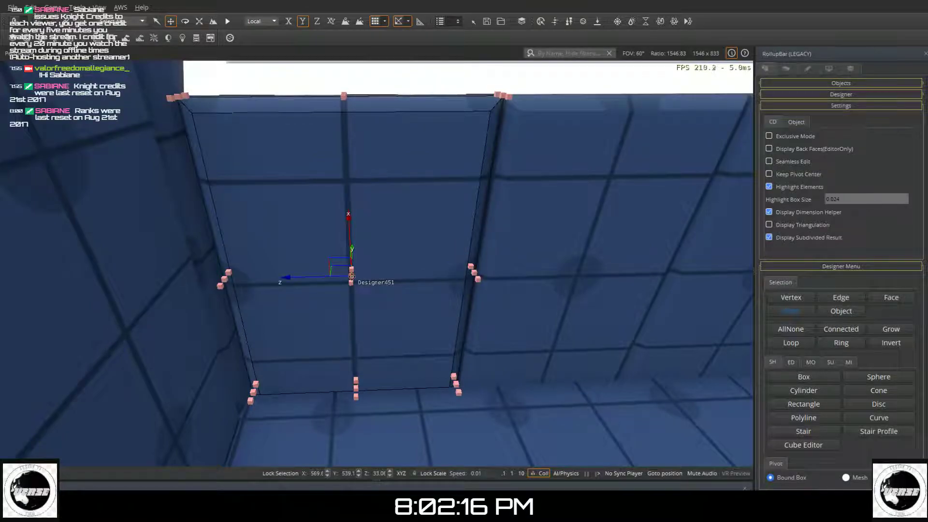
pyautogui.click(831, 311)
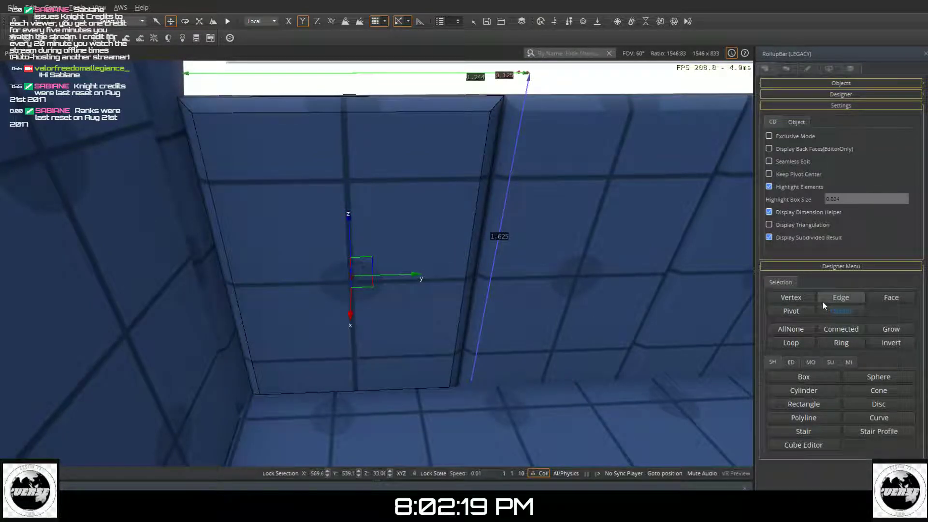
pyautogui.press('Escape')
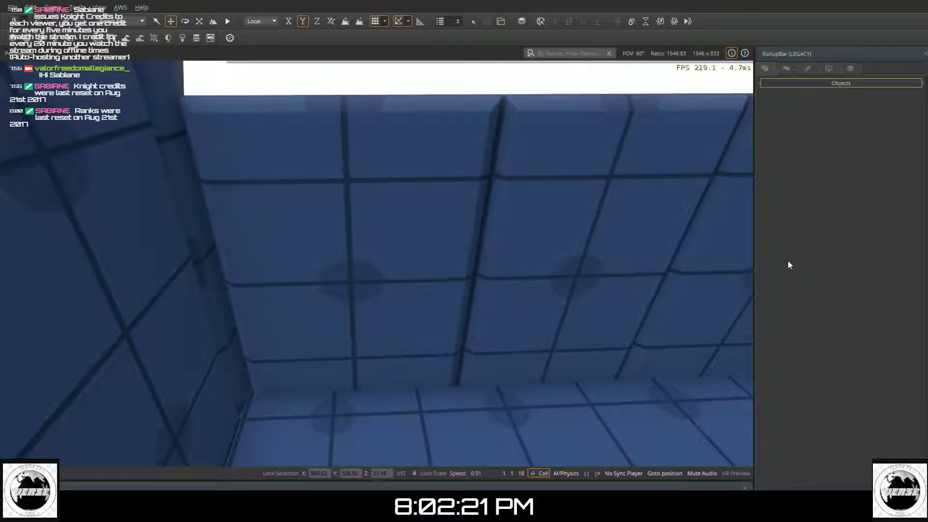
# - Duplicate the small panel above the matching window and move the copy along X to the second window's upper corner
pyautogui.moveTo(528, 240); pyautogui.dragTo(643, 290, button='right')
pyautogui.moveTo(506, 253); pyautogui.dragTo(506, 253, button='right')
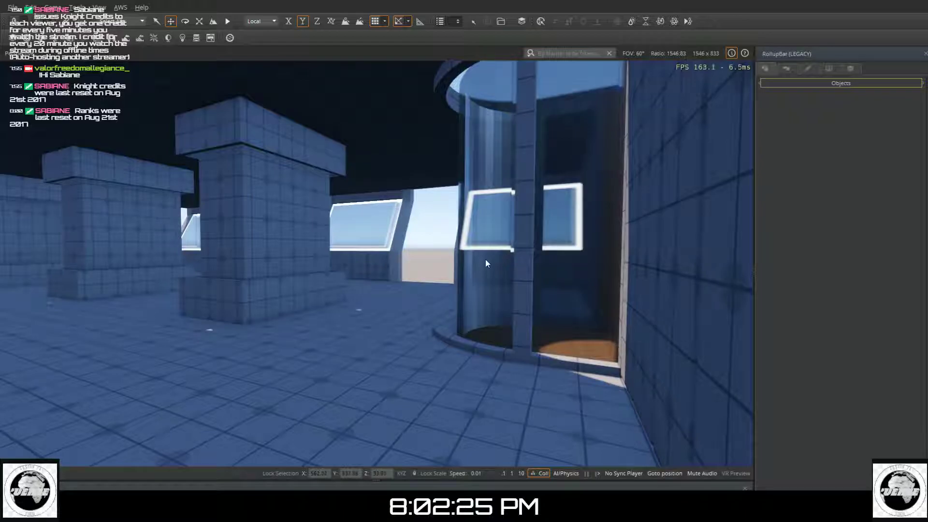
pyautogui.press('a')
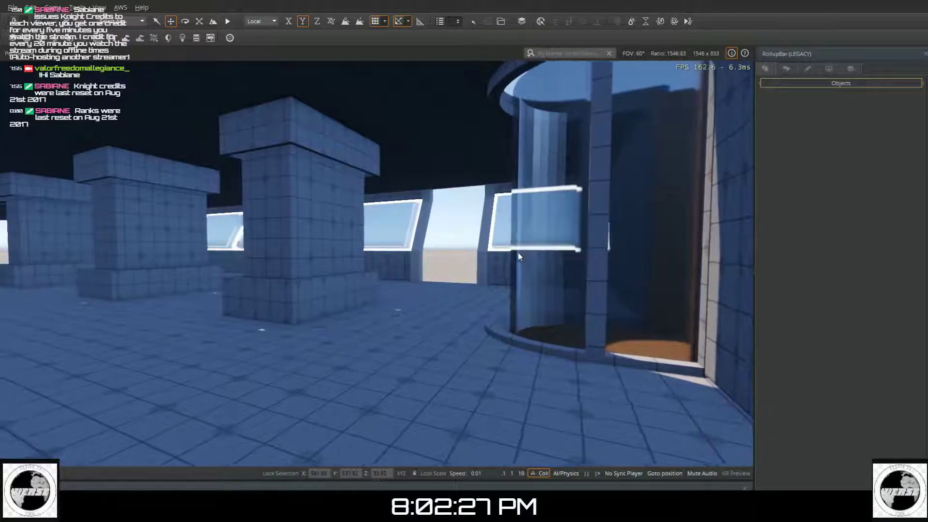
pyautogui.press('a')
pyautogui.moveTo(518, 256); pyautogui.dragTo(662, 256, button='right')
pyautogui.press('a')
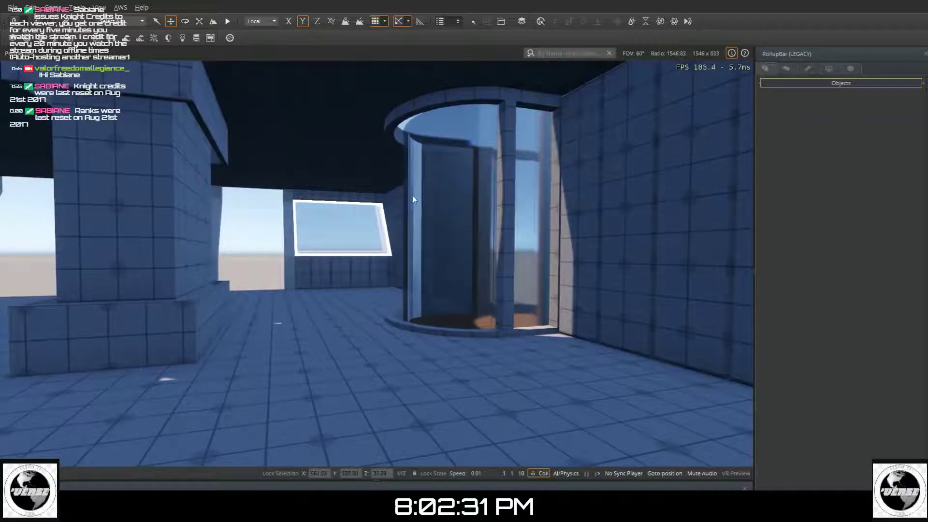
pyautogui.click(383, 198)
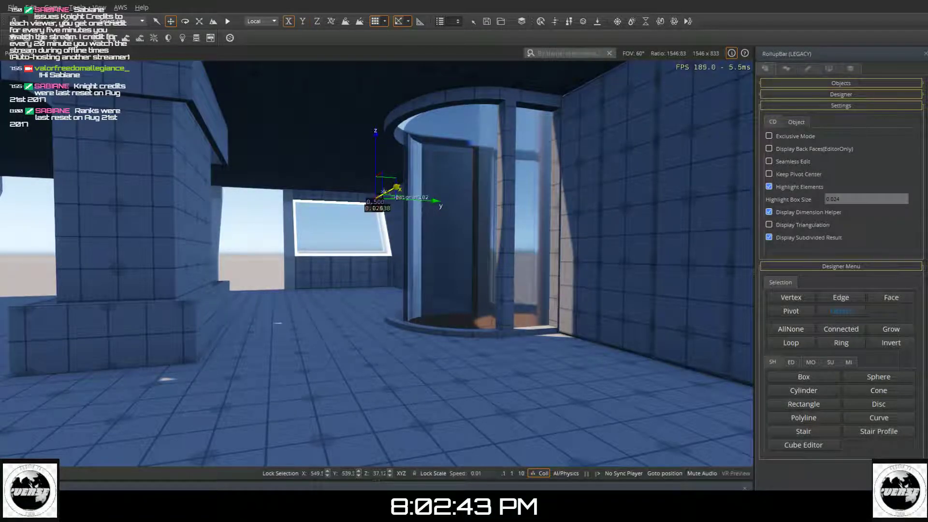
pyautogui.press('Escape')
pyautogui.click(512, 214)
pyautogui.moveTo(512, 213); pyautogui.dragTo(628, 195, button='right')
pyautogui.moveTo(543, 218); pyautogui.dragTo(543, 218, button='right')
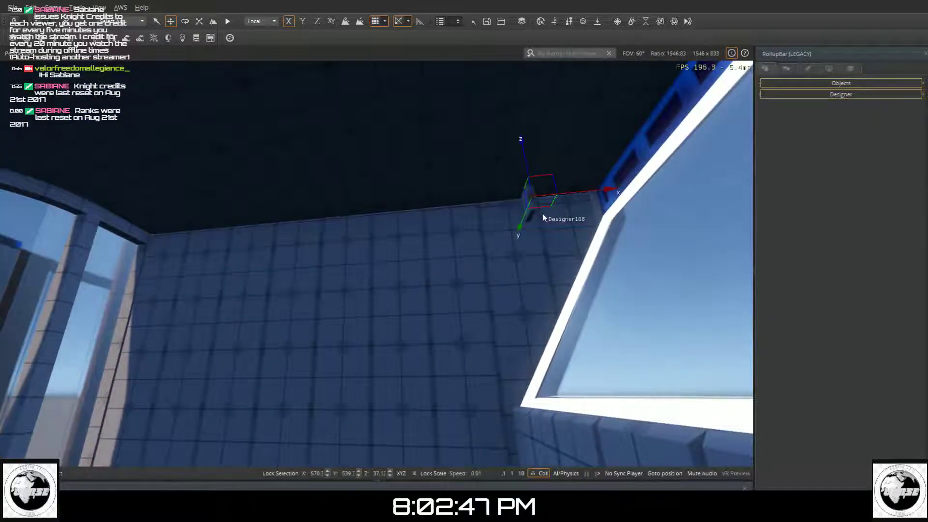
pyautogui.moveTo(542, 213); pyautogui.dragTo(553, 216)
pyautogui.doubleClick(552, 216)
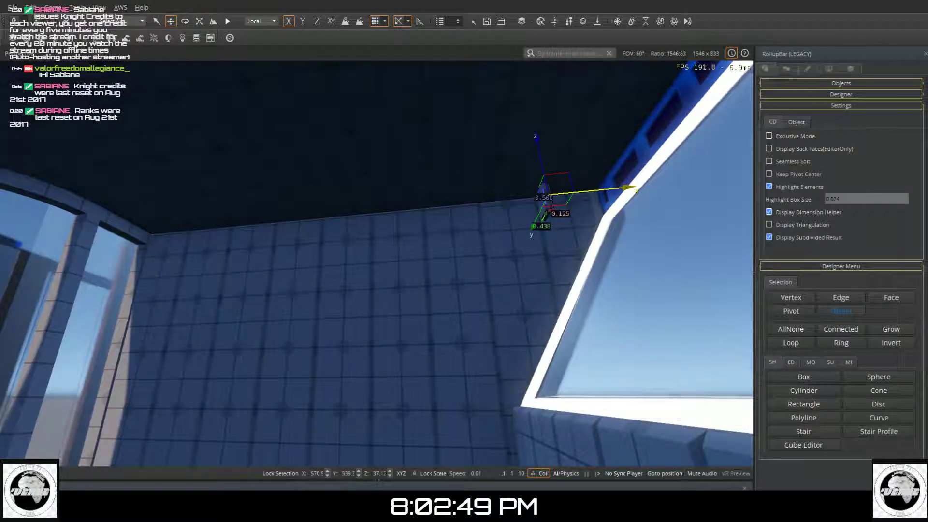
# - Rotate the copied small panel 180 degrees about Z to face the room from the second window's wall
pyautogui.click(185, 21)
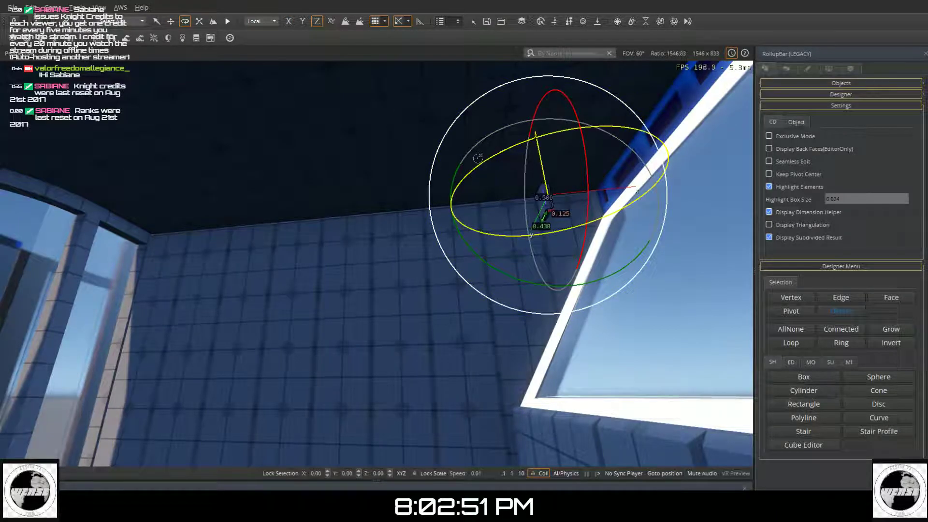
pyautogui.moveTo(479, 160); pyautogui.dragTo(391, 247)
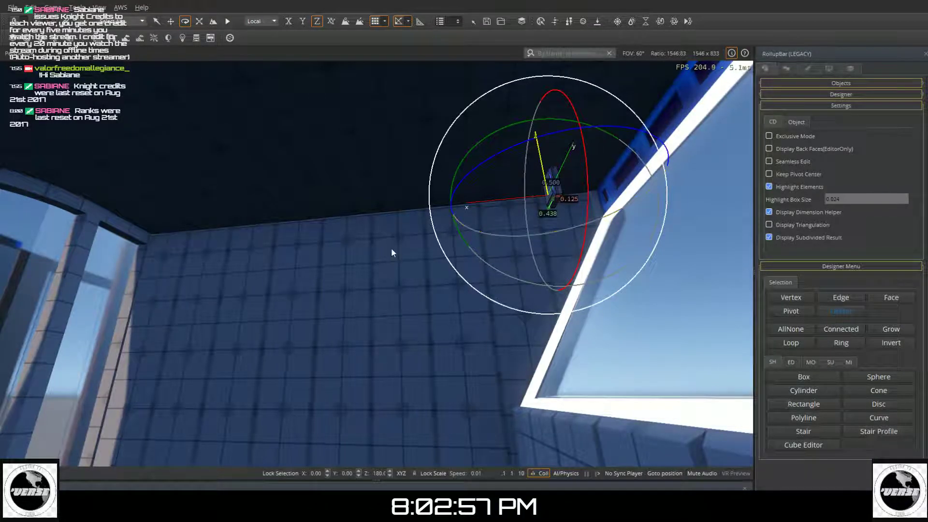
pyautogui.click(168, 23)
# - Move the rotated small panel along X up to the blue frame above the second window
pyautogui.moveTo(137, 163); pyautogui.dragTo(110, 167, button='right')
pyautogui.press('w')
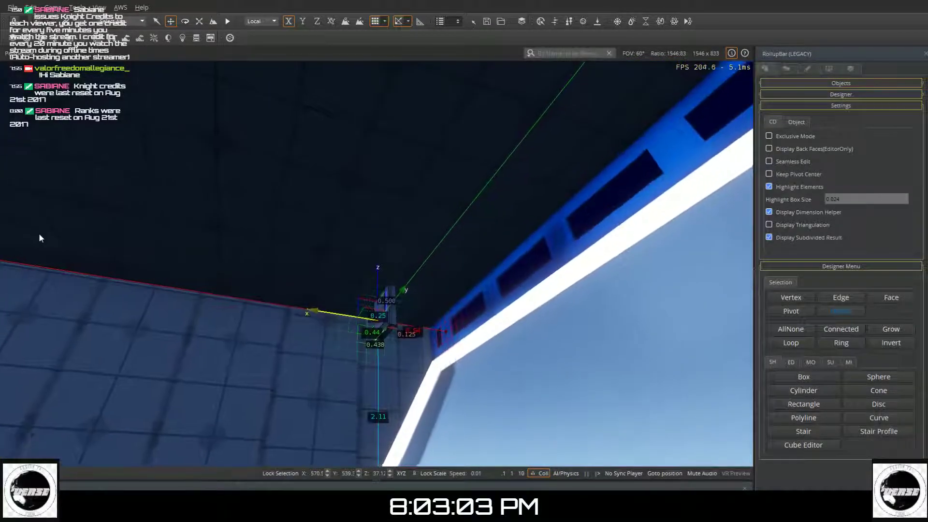
pyautogui.press('w')
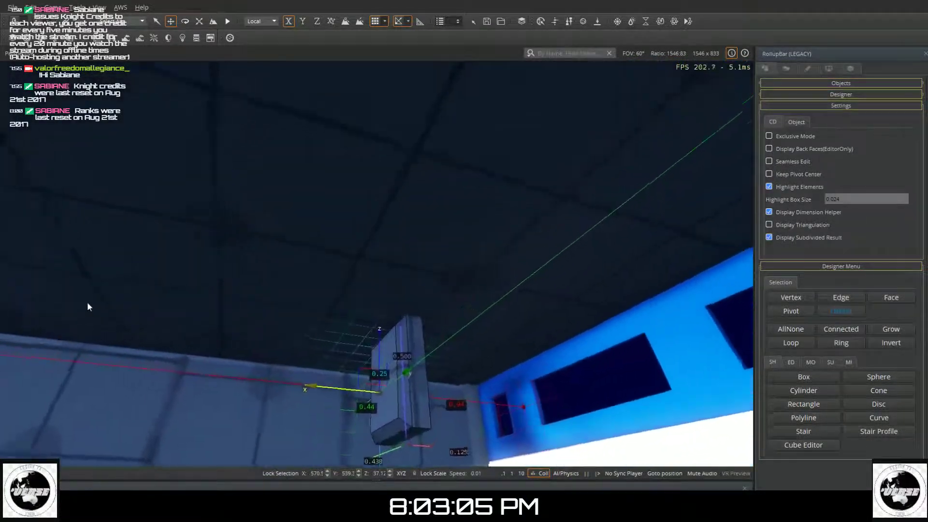
pyautogui.moveTo(131, 406); pyautogui.dragTo(172, 343, button='right')
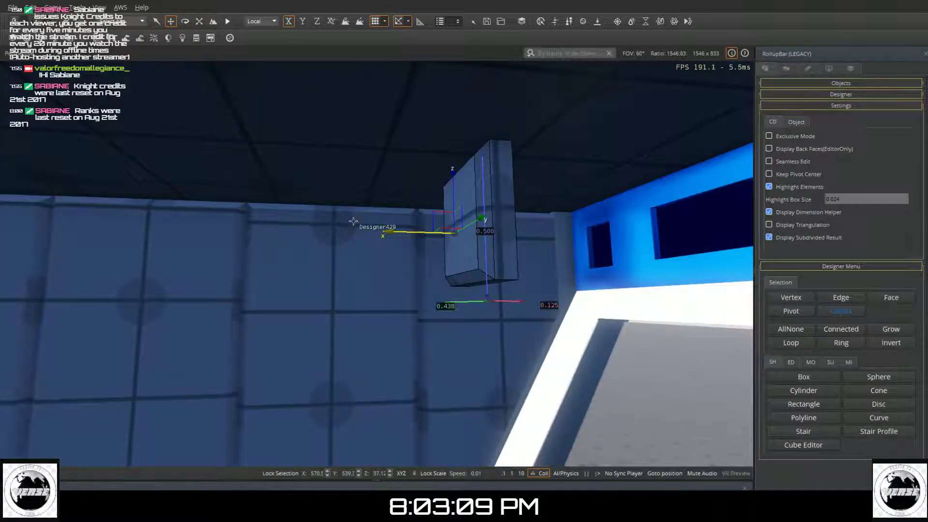
pyautogui.moveTo(395, 231); pyautogui.dragTo(546, 261)
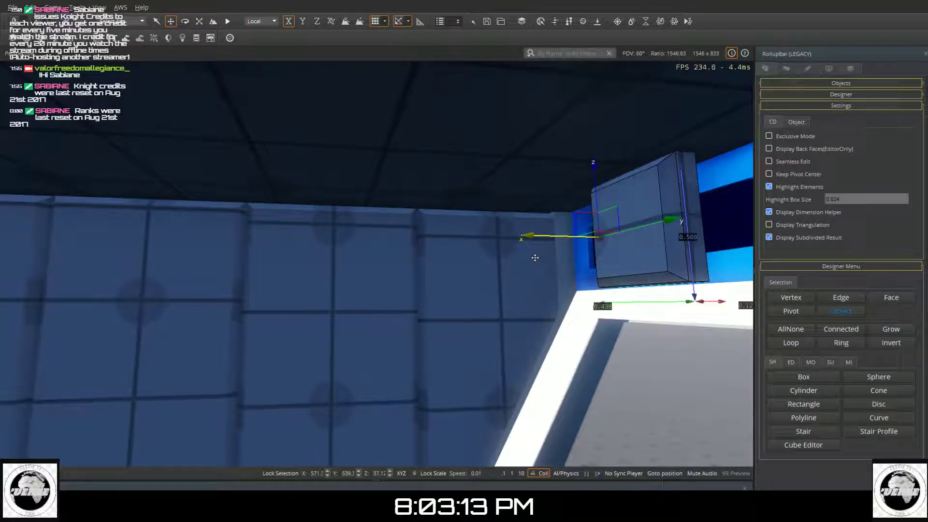
# - Slide the small panel above the second window along Y into the corner beside the adjoining wall panels
pyautogui.press('w')
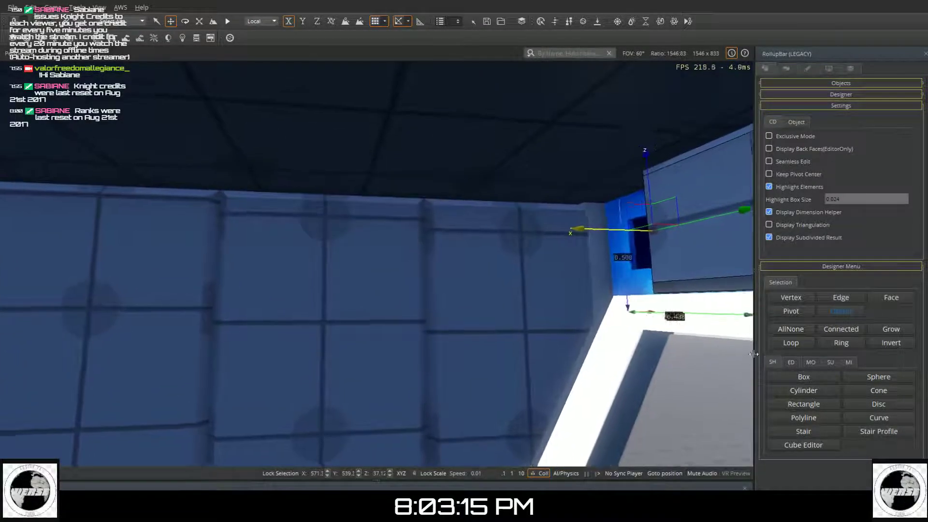
pyautogui.moveTo(542, 231); pyautogui.dragTo(686, 231, button='right')
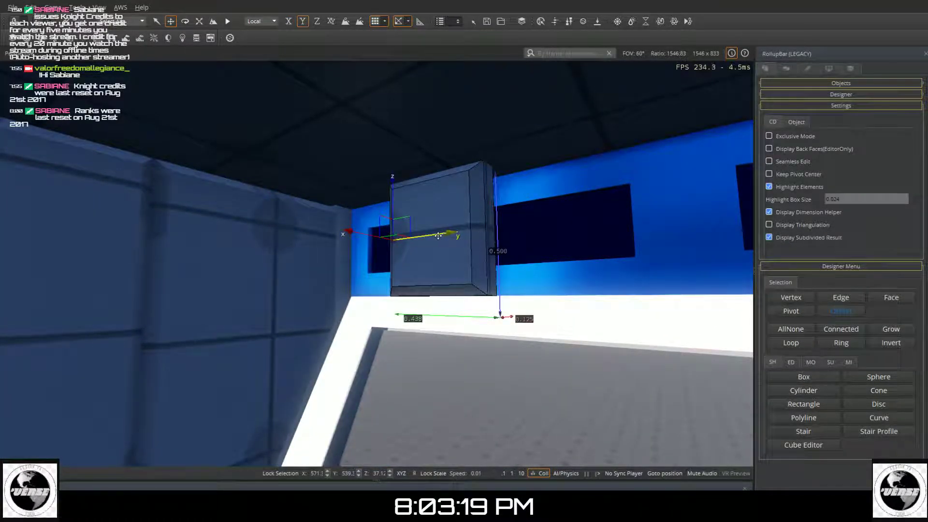
pyautogui.moveTo(439, 235); pyautogui.dragTo(362, 244)
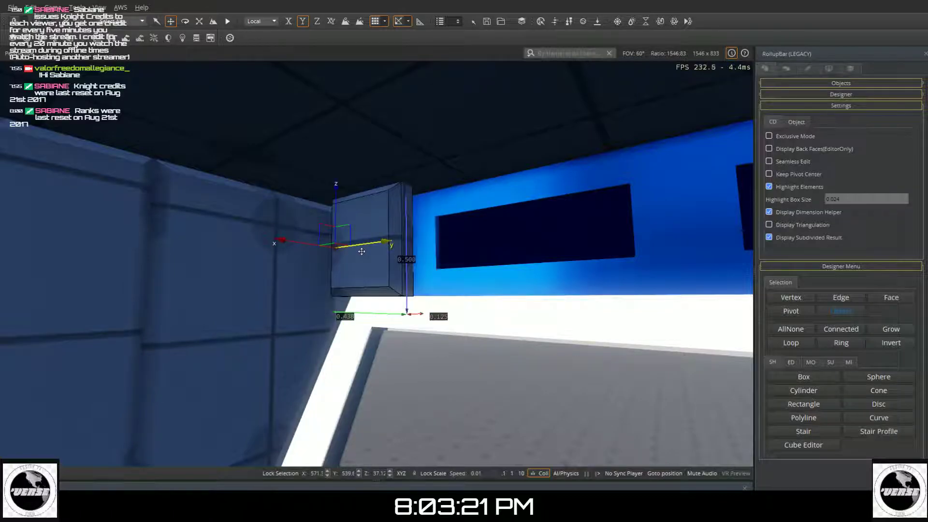
pyautogui.scroll(4, 280, 259)
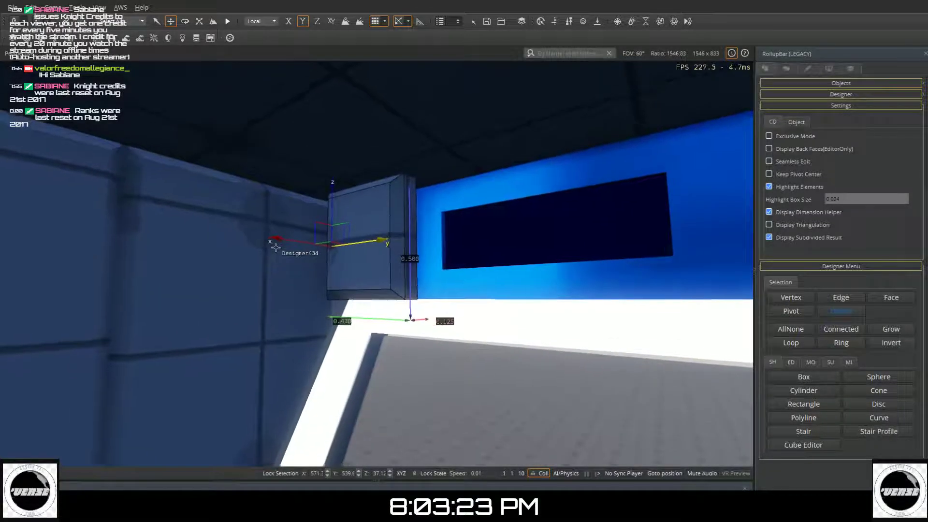
# - With grid snapping off, nudge the small panel along Y until it sits flush against the adjoining wall panel
pyautogui.moveTo(363, 244); pyautogui.dragTo(430, 218, button='right')
pyautogui.press('s')
pyautogui.press('a')
pyautogui.moveTo(309, 256); pyautogui.dragTo(333, 214, button='right')
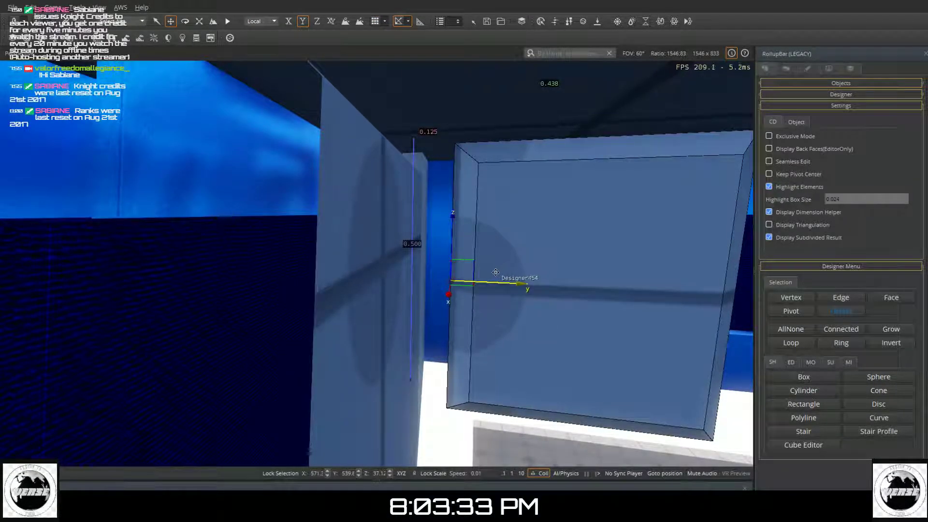
pyautogui.moveTo(492, 282); pyautogui.dragTo(486, 283)
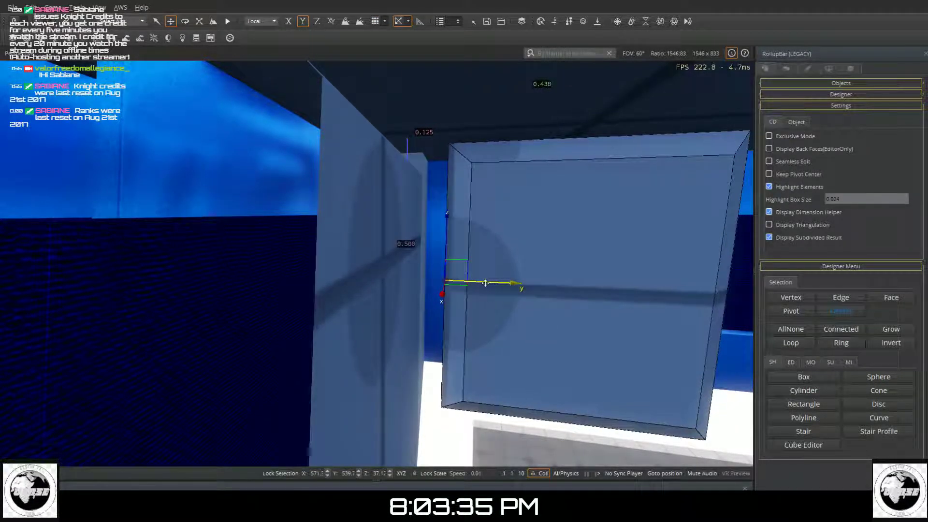
pyautogui.moveTo(486, 283); pyautogui.dragTo(451, 289, button='middle')
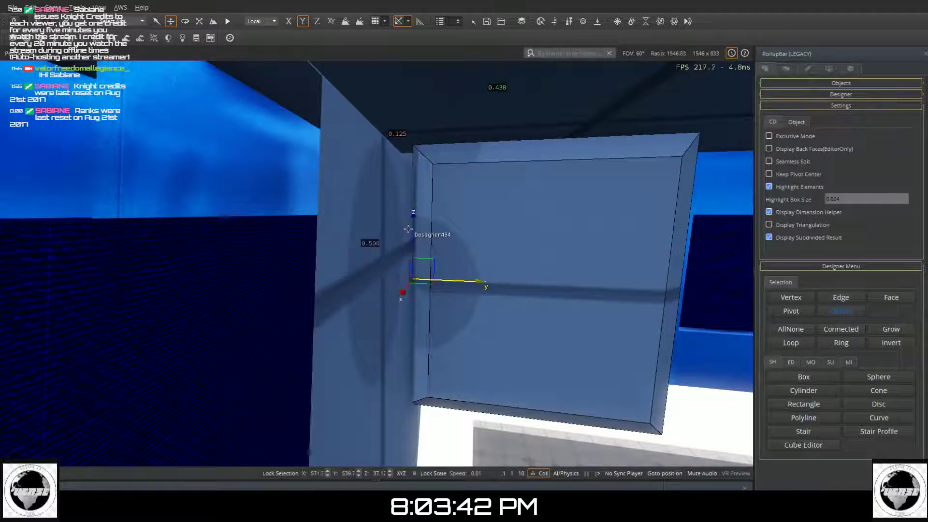
# - Turn grid snapping back on and deselect the small panel
pyautogui.moveTo(533, 276); pyautogui.dragTo(701, 290, button='right')
pyautogui.moveTo(1, 362); pyautogui.dragTo(492, 295, button='right')
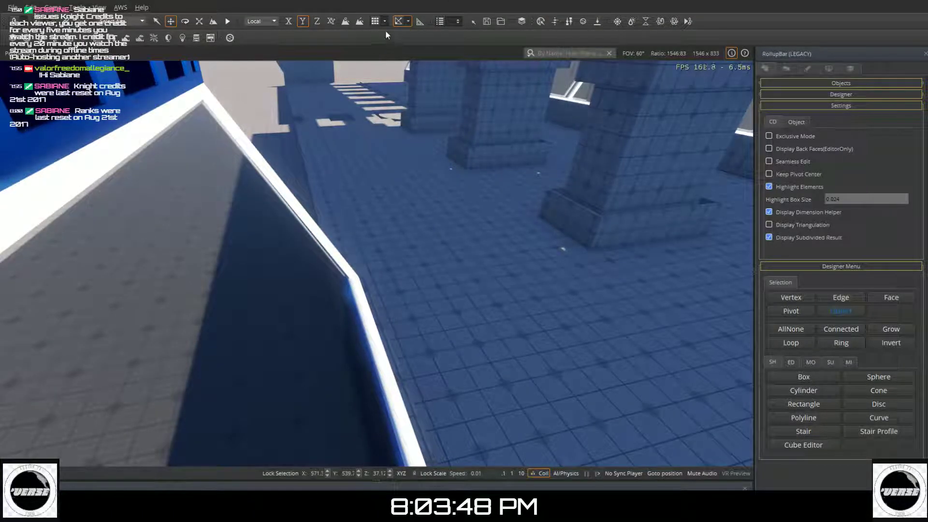
pyautogui.click(375, 21)
pyautogui.click(375, 133)
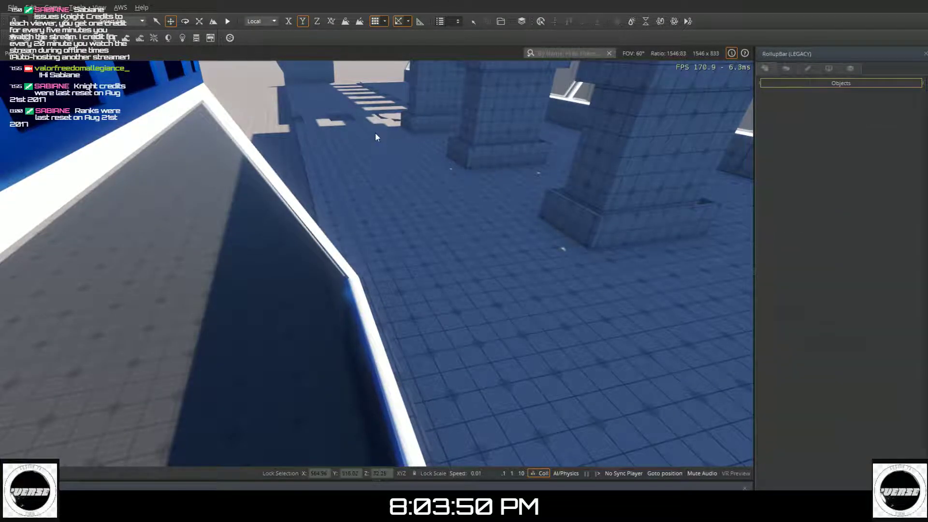
# - Duplicate the wide panel above the matching window and move the copy along X to the second window's wall
pyautogui.press('w')
pyautogui.moveTo(361, 138)
pyautogui.mouseDown(button='right')
pyautogui.moveTo(382, 53)
pyautogui.moveTo(361, 138)
pyautogui.mouseUp(button='right')
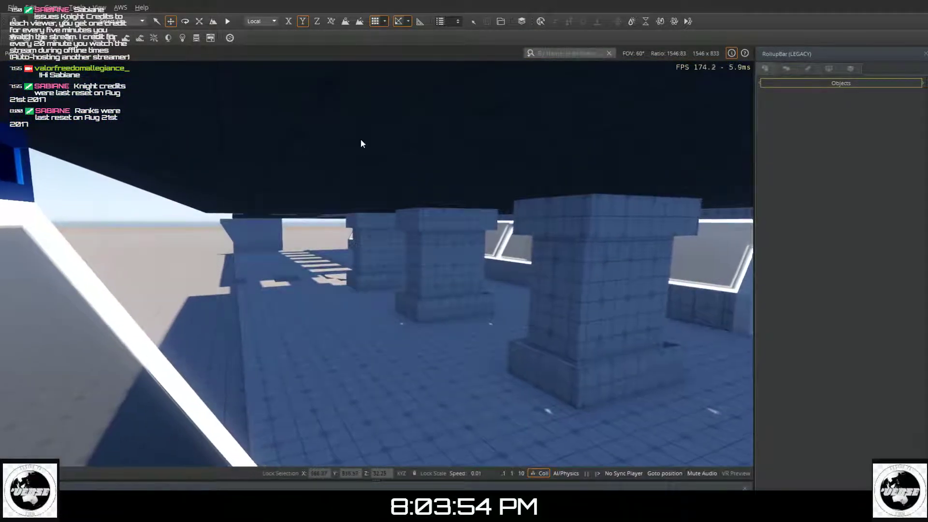
pyautogui.moveTo(325, 381); pyautogui.dragTo(223, 334, button='right')
pyautogui.press('a')
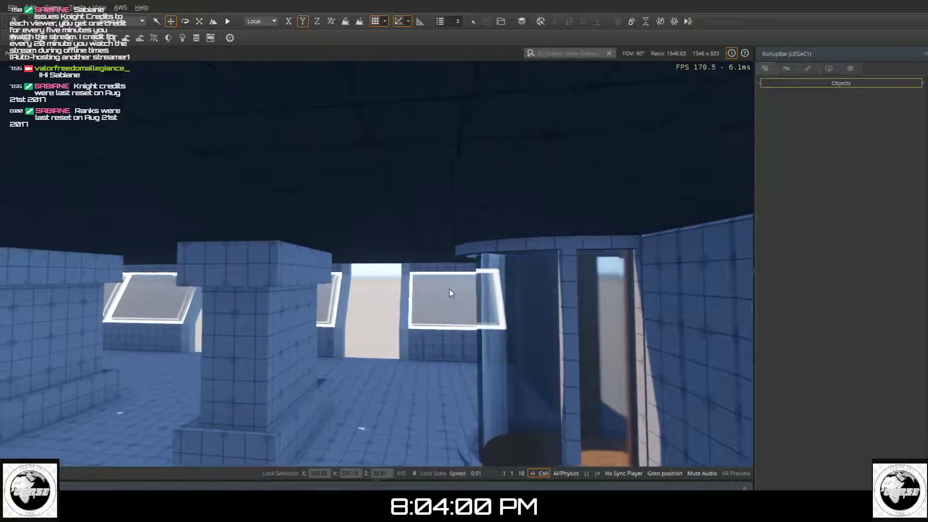
pyautogui.press('a')
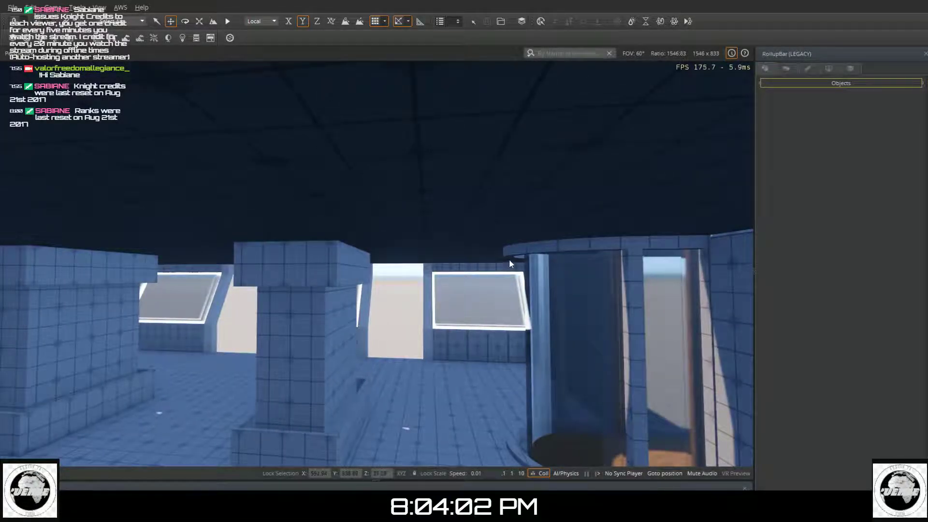
pyautogui.click(502, 271)
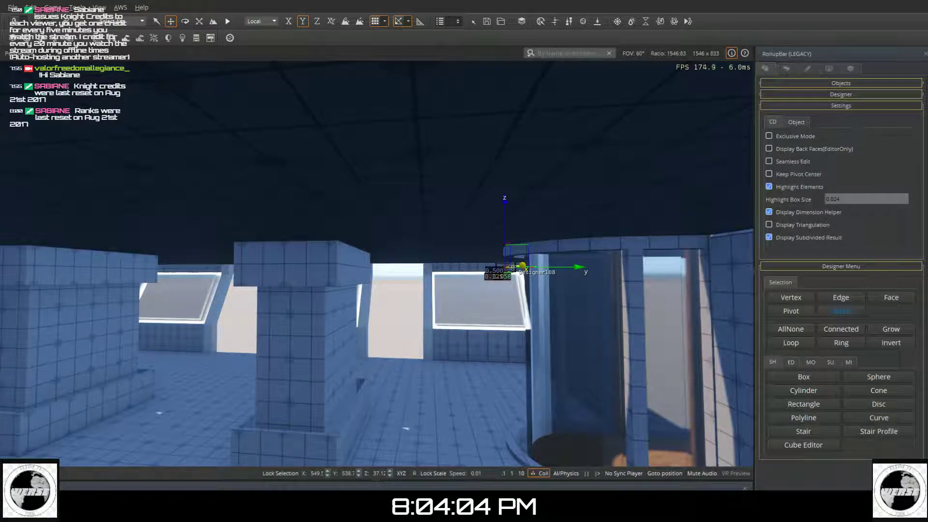
pyautogui.moveTo(447, 332); pyautogui.dragTo(430, 330, button='right')
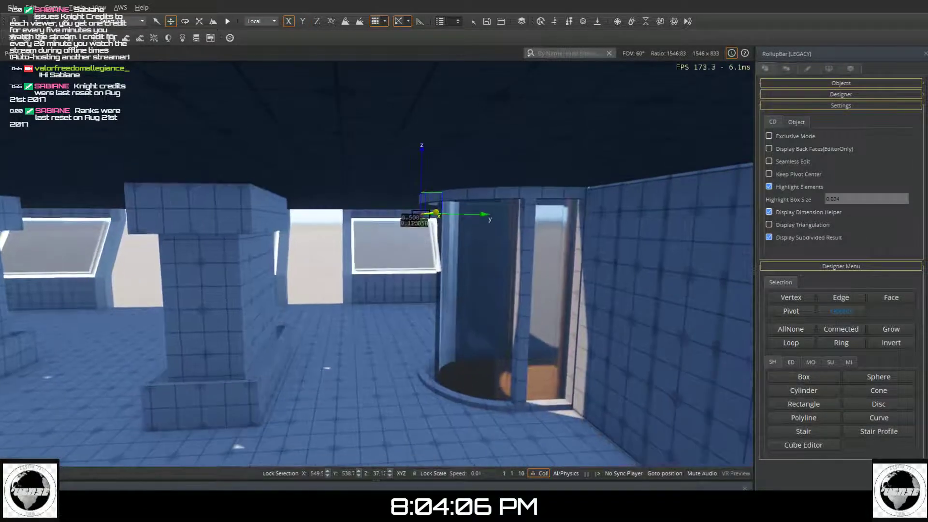
pyautogui.hotkey('ctrl', 'c')
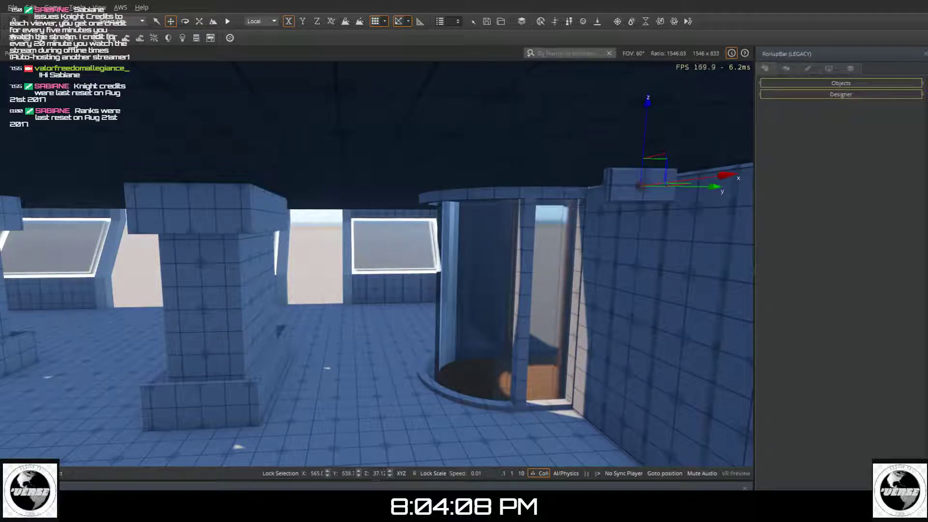
pyautogui.moveTo(677, 357); pyautogui.dragTo(725, 358, button='right')
pyautogui.moveTo(571, 356)
pyautogui.mouseDown(button='right')
pyautogui.moveTo(628, 360)
pyautogui.moveTo(618, 357)
pyautogui.mouseUp(button='right')
pyautogui.click(618, 356)
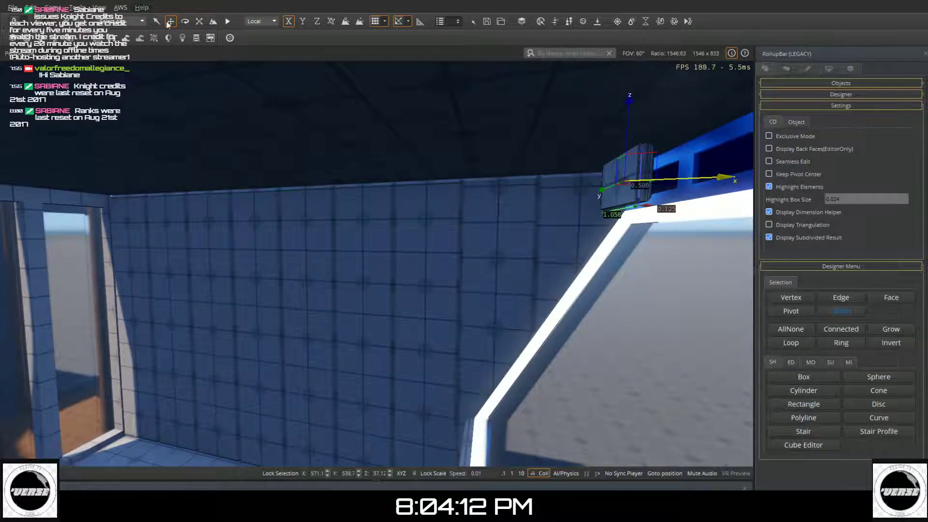
# - Rotate the copied wide panel 180 degrees about Z and move it along X against the blue frame above the second window
pyautogui.click(185, 22)
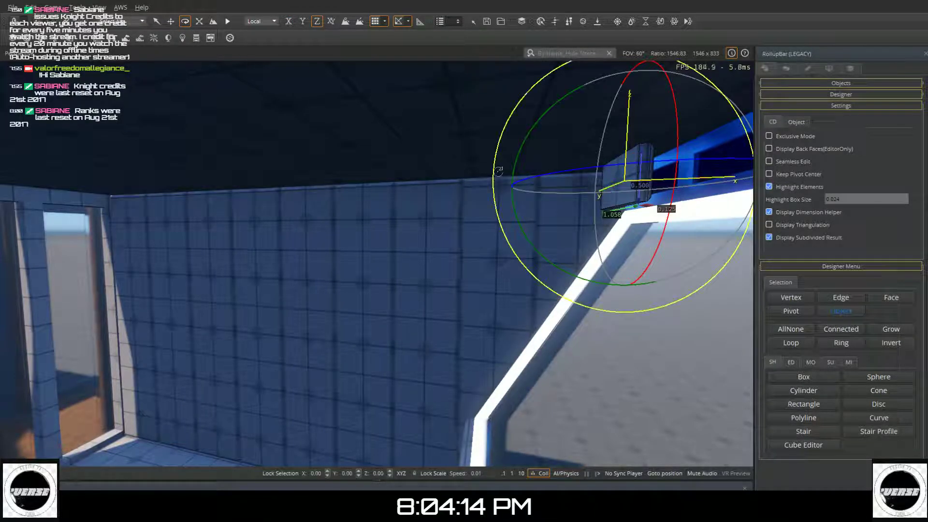
pyautogui.moveTo(545, 171); pyautogui.dragTo(457, 275)
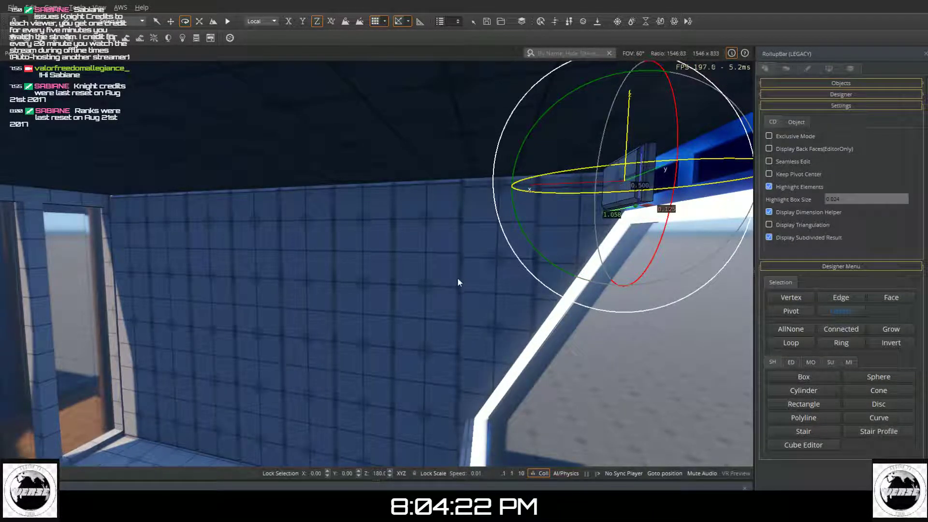
pyautogui.click(169, 24)
pyautogui.moveTo(573, 183); pyautogui.dragTo(585, 186)
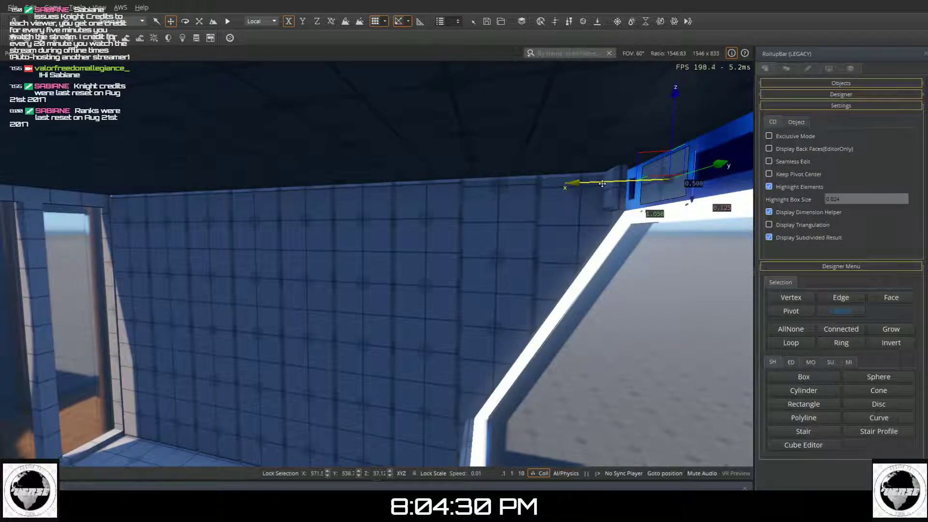
pyautogui.moveTo(603, 184); pyautogui.dragTo(587, 181)
# - Move the small corner panel along X to line up with the wide panel beside it
pyautogui.moveTo(510, 205); pyautogui.dragTo(517, 233, button='right')
pyautogui.scroll(3, 520, 244)
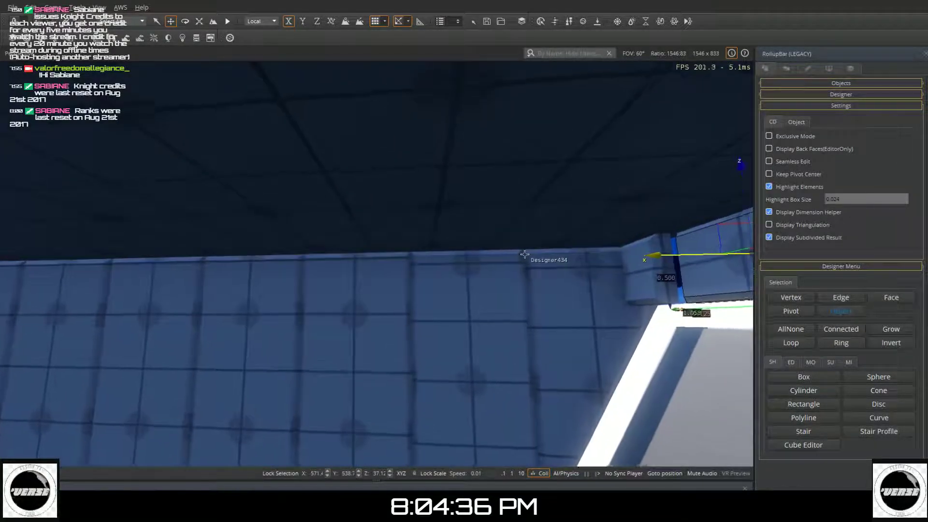
pyautogui.scroll(1, 623, 288)
pyautogui.scroll(3, 623, 287)
pyautogui.moveTo(562, 275)
pyautogui.mouseDown(button='right')
pyautogui.moveTo(587, 275)
pyautogui.moveTo(561, 275)
pyautogui.mouseUp(button='right')
pyautogui.scroll(6, 561, 274)
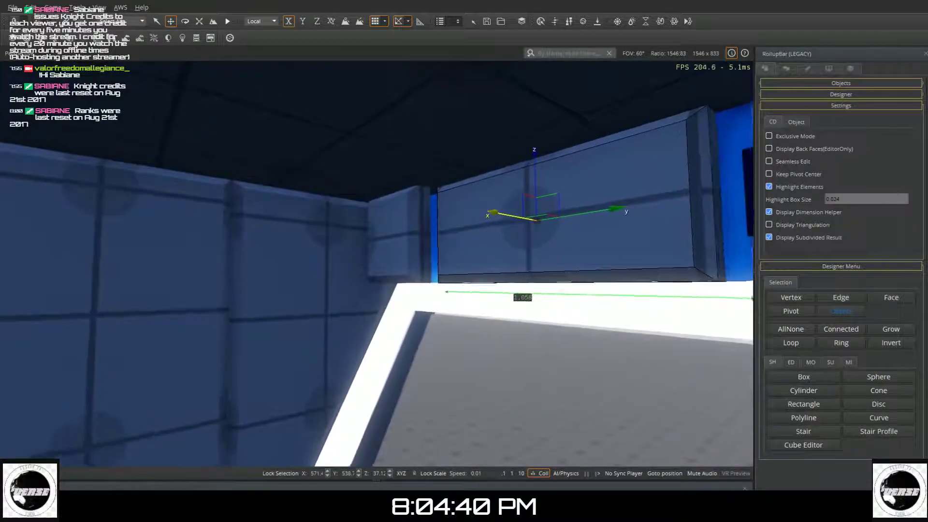
pyautogui.moveTo(514, 221); pyautogui.dragTo(459, 206, button='right')
pyautogui.click(460, 205)
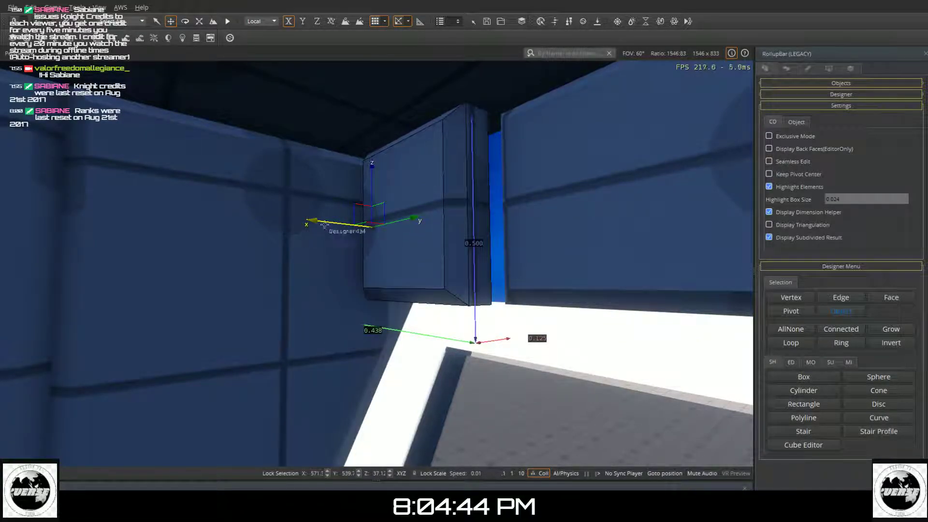
pyautogui.moveTo(329, 221); pyautogui.dragTo(344, 225)
# - Duplicate the wide panel above the second window and place the copy along Y over the next frame opening
pyautogui.moveTo(344, 224); pyautogui.dragTo(450, 231, button='right')
pyautogui.press('s')
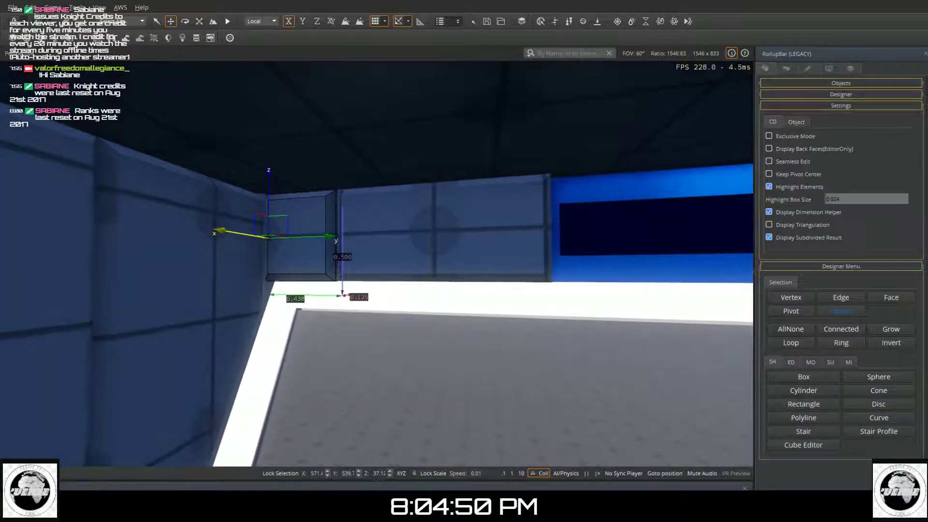
pyautogui.press('w')
pyautogui.press('w')
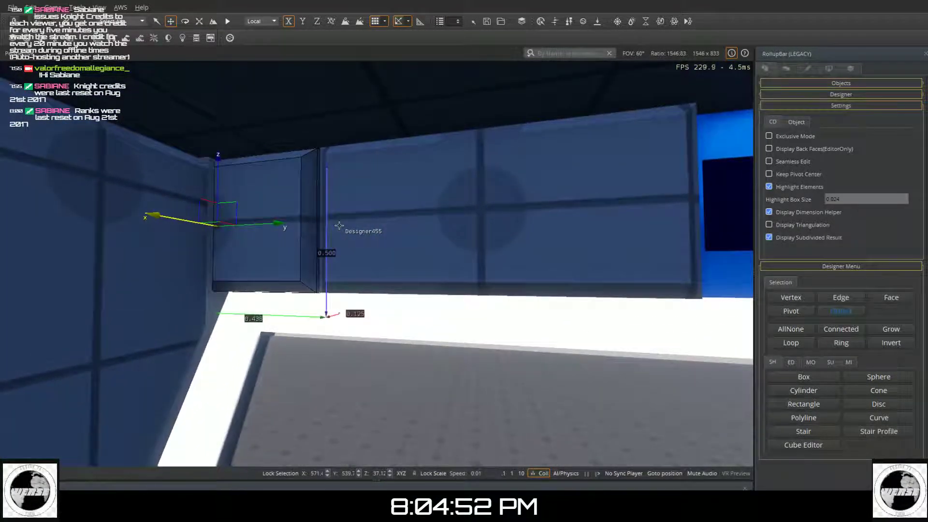
pyautogui.press('w')
pyautogui.press('a')
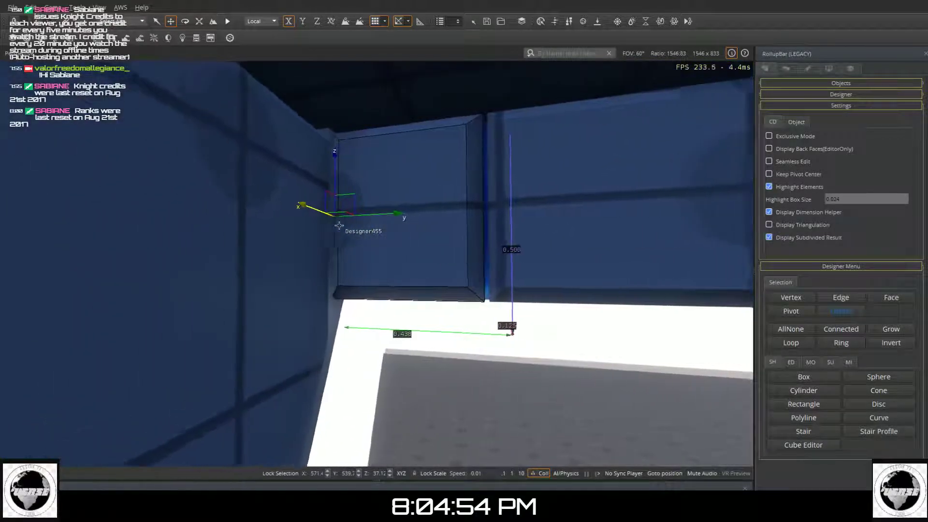
pyautogui.press('d')
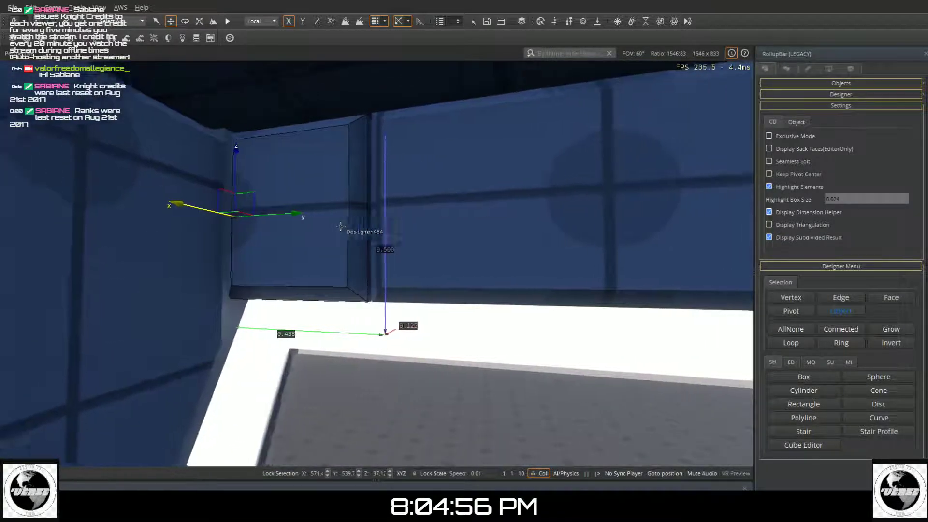
pyautogui.press('d')
pyautogui.moveTo(340, 226); pyautogui.dragTo(389, 261, button='right')
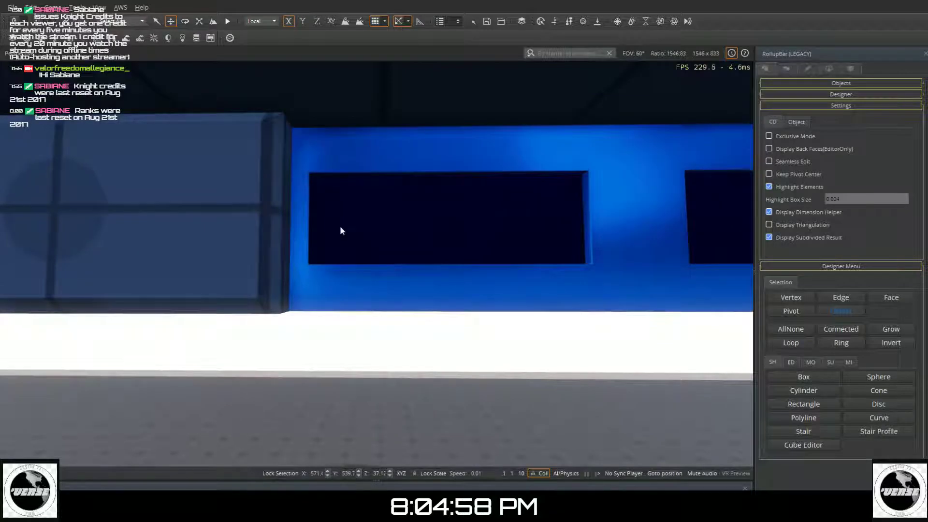
pyautogui.click(125, 226)
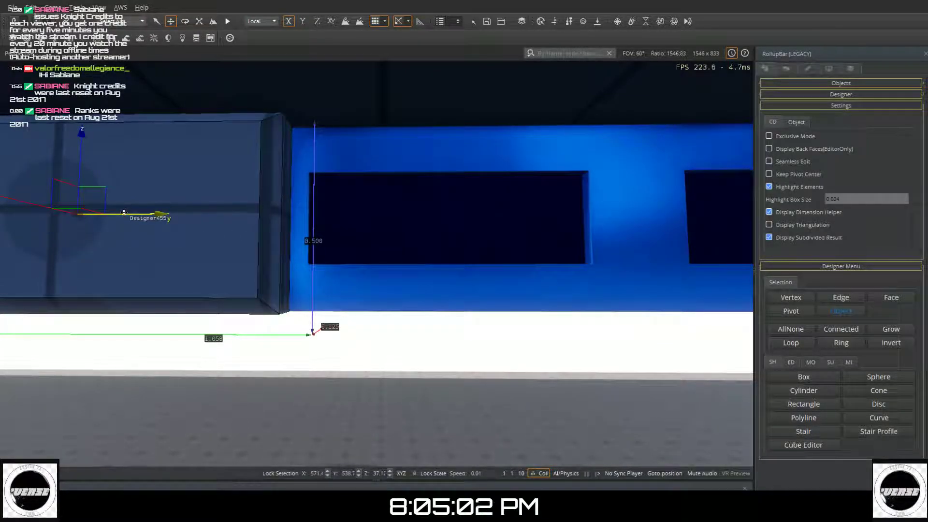
pyautogui.moveTo(125, 213); pyautogui.dragTo(492, 270)
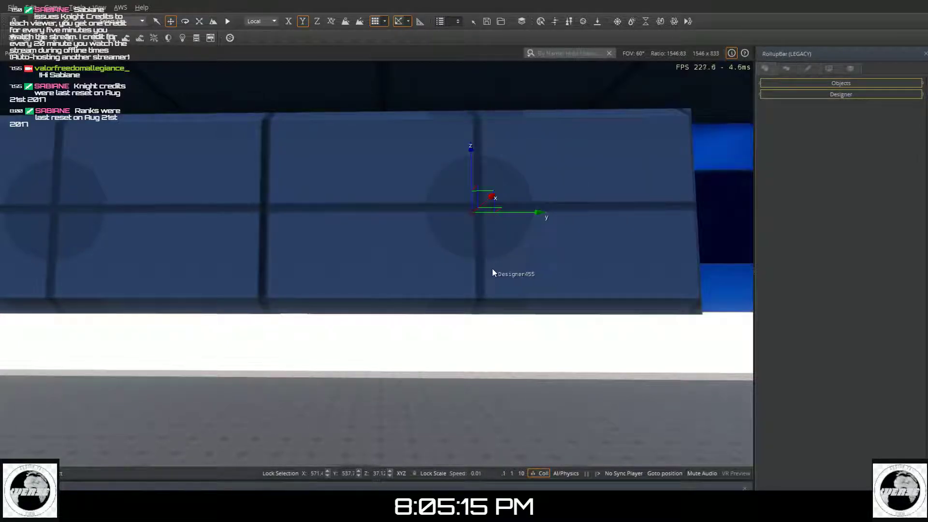
pyautogui.click(522, 270)
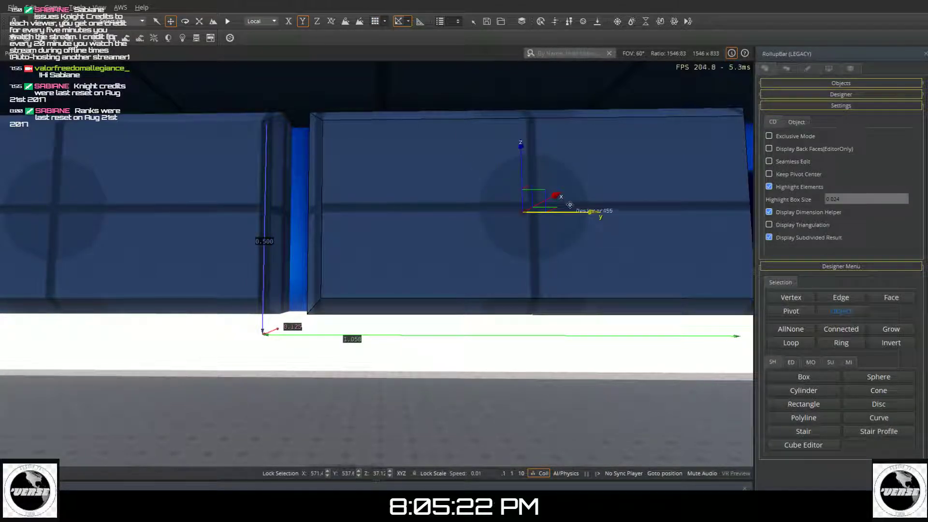
# - With grid snapping off, close the gaps by sliding the copied wide panel and the first wide panel along Y toward the corner
pyautogui.moveTo(567, 212); pyautogui.dragTo(540, 213)
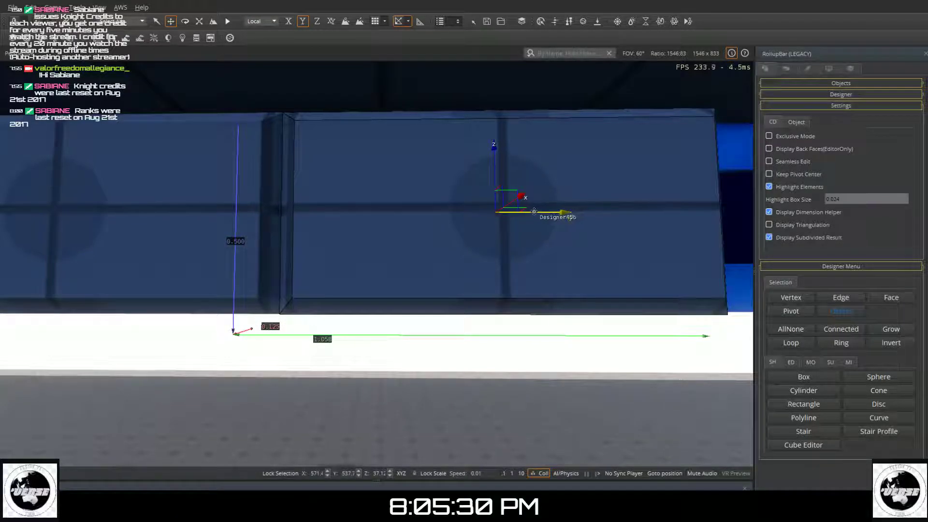
pyautogui.press('a')
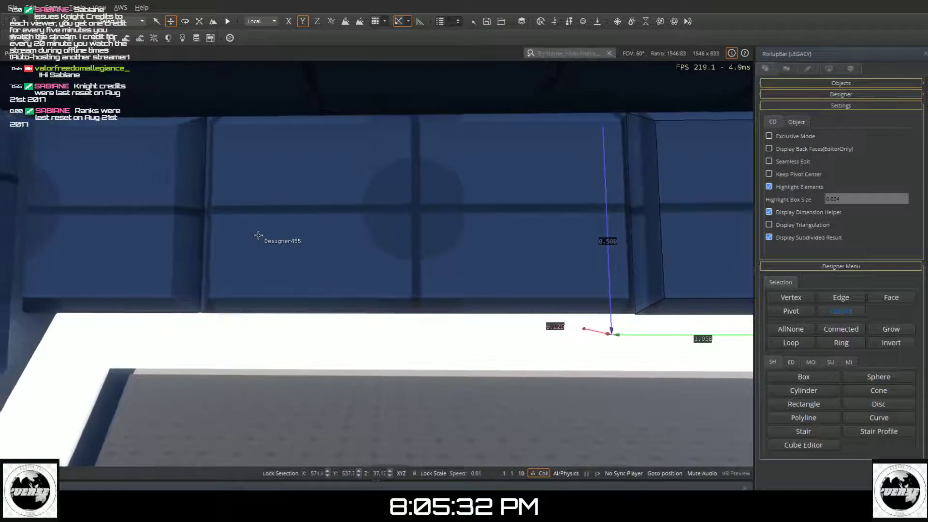
pyautogui.click(372, 225)
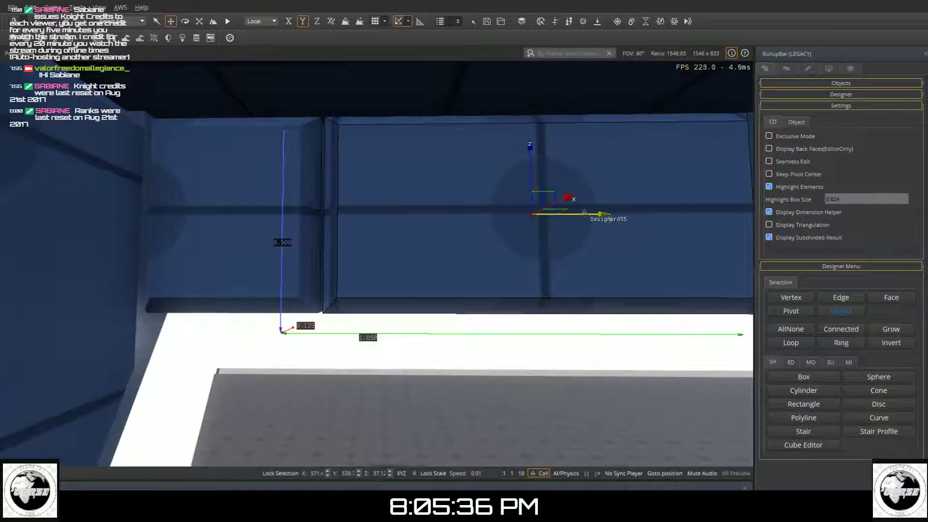
pyautogui.moveTo(579, 213); pyautogui.dragTo(575, 213)
pyautogui.scroll(-1, 572, 214)
pyautogui.press('s')
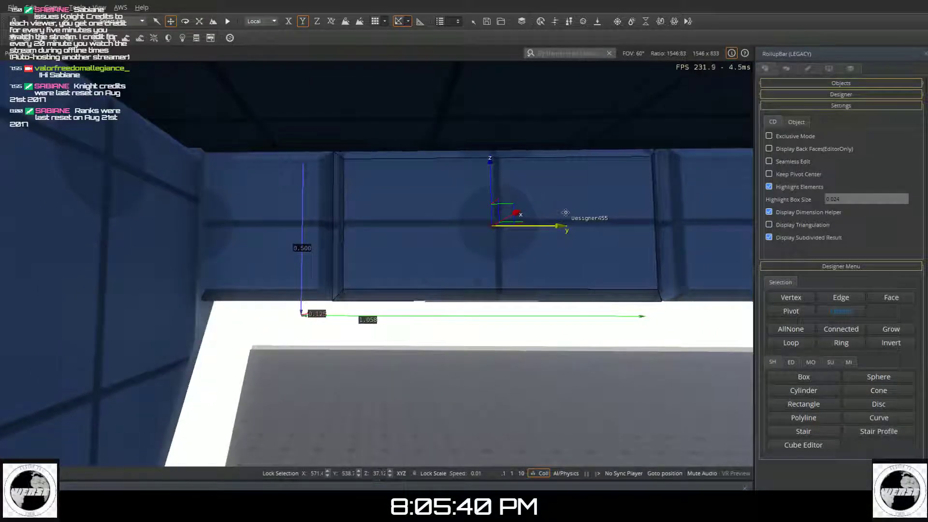
# - Select the second wide panel above the window and slide it along Y toward the first wide panel
pyautogui.press('d')
pyautogui.click(445, 249)
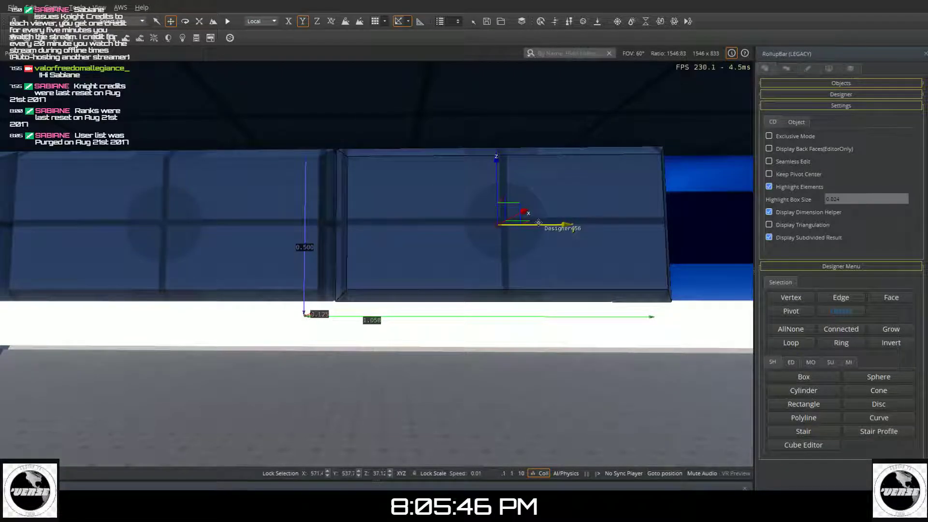
pyautogui.moveTo(538, 223); pyautogui.dragTo(534, 223)
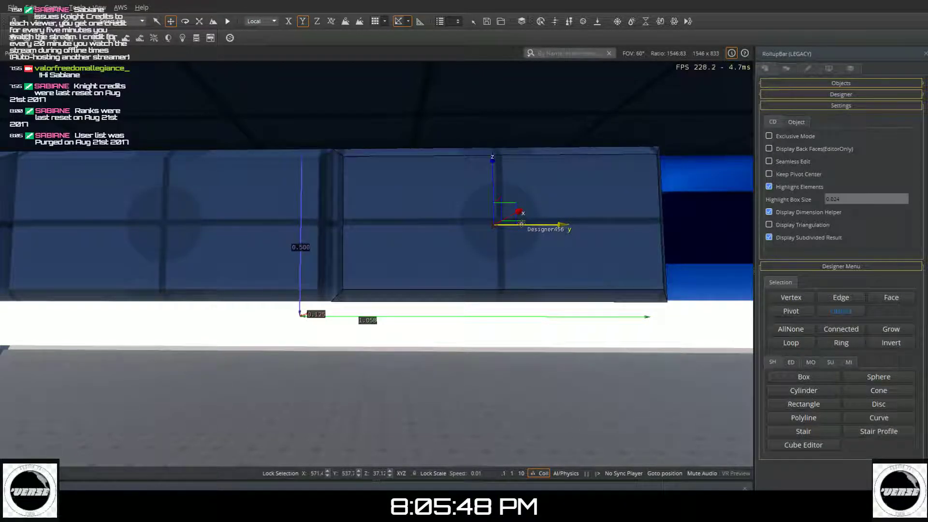
pyautogui.press('d')
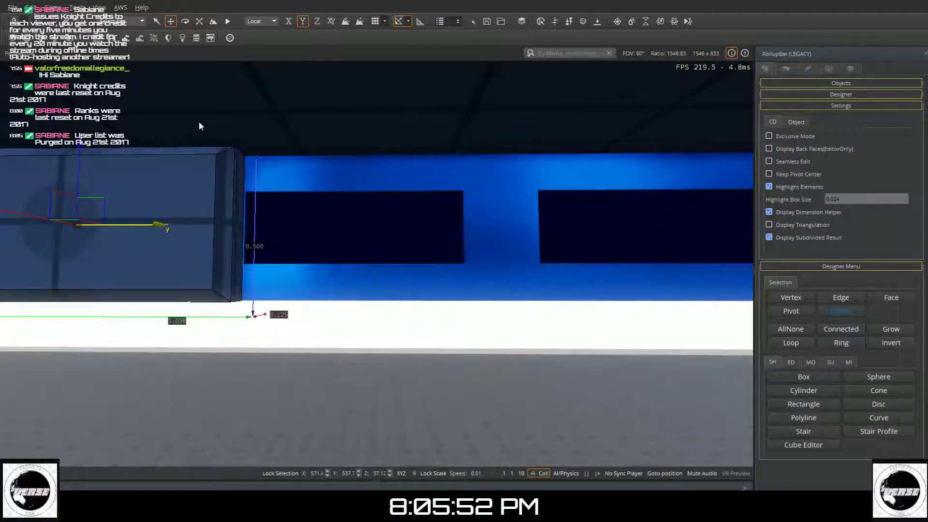
pyautogui.press('d')
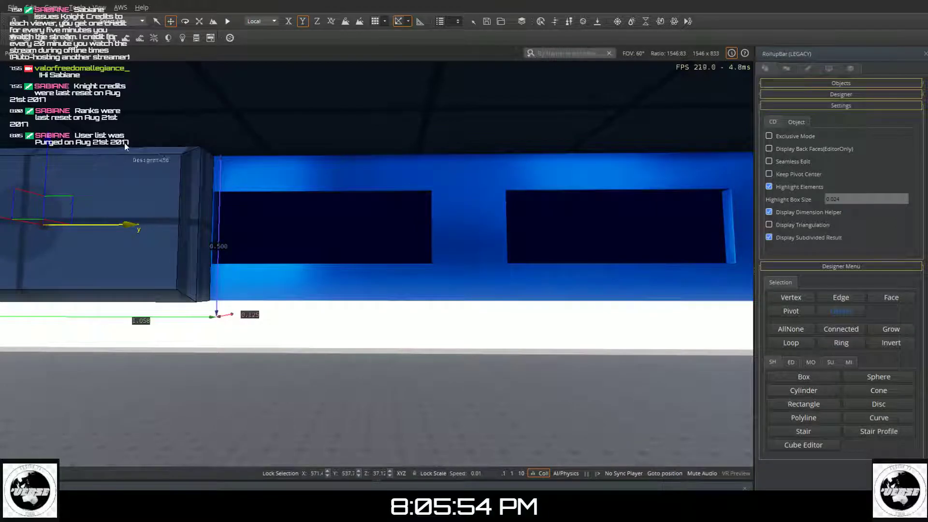
pyautogui.press('a')
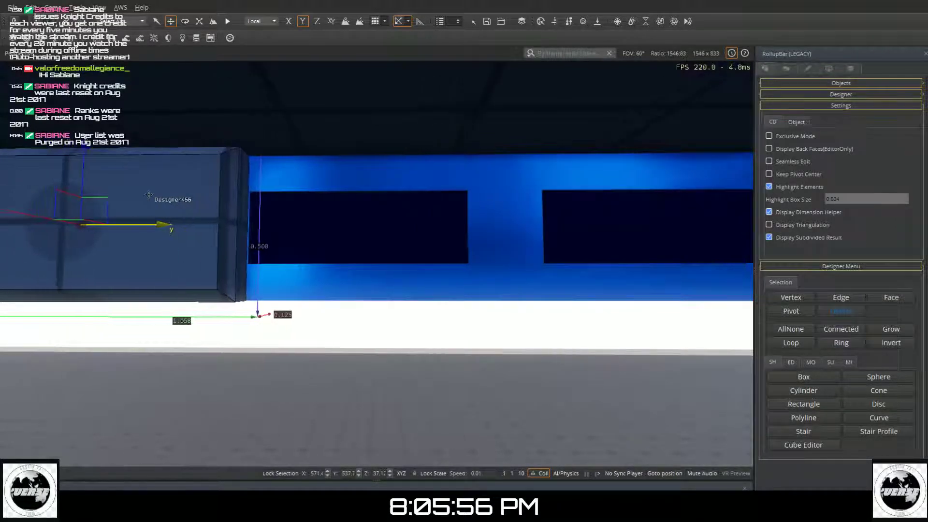
pyautogui.press('a')
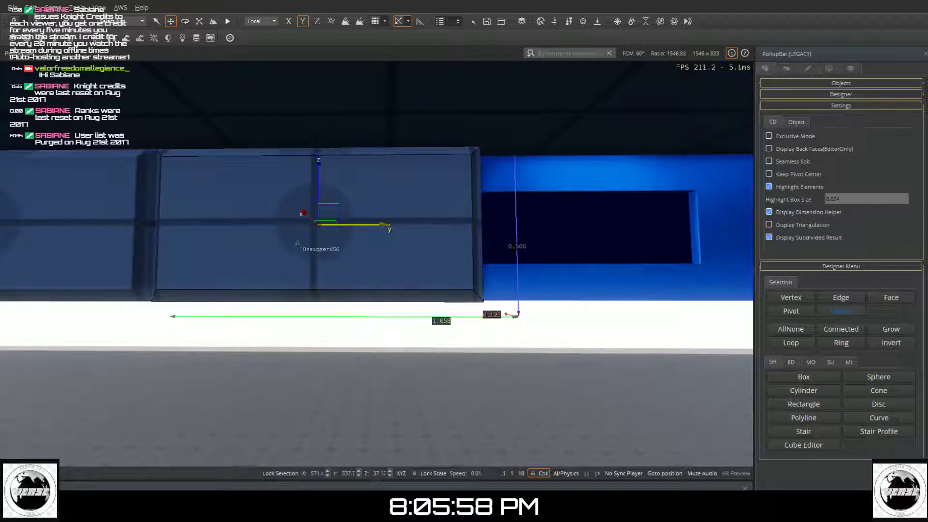
# - Fine-tune the second wide panel along Y to leave a narrow joint beside the first, and nudge it up along Z
pyautogui.moveTo(353, 226)
pyautogui.mouseDown()
pyautogui.moveTo(459, 240)
pyautogui.moveTo(367, 235)
pyautogui.mouseUp()
pyautogui.moveTo(367, 235); pyautogui.dragTo(344, 235, button='middle')
pyautogui.moveTo(344, 236); pyautogui.dragTo(351, 235)
pyautogui.press('a')
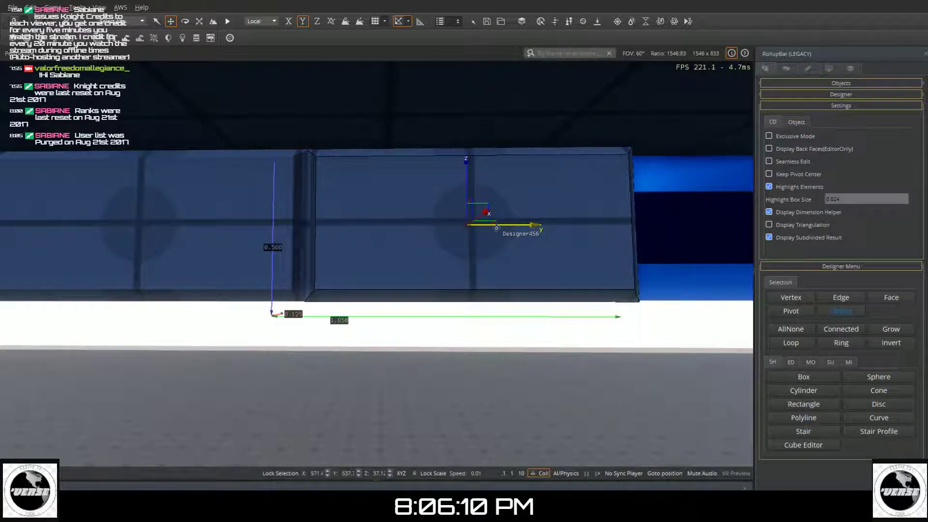
pyautogui.moveTo(498, 225); pyautogui.dragTo(505, 229)
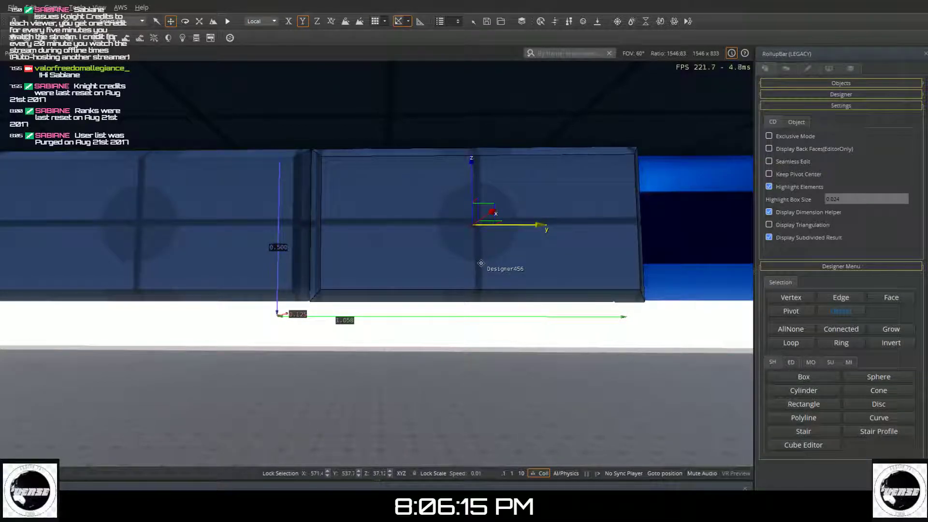
pyautogui.press('a')
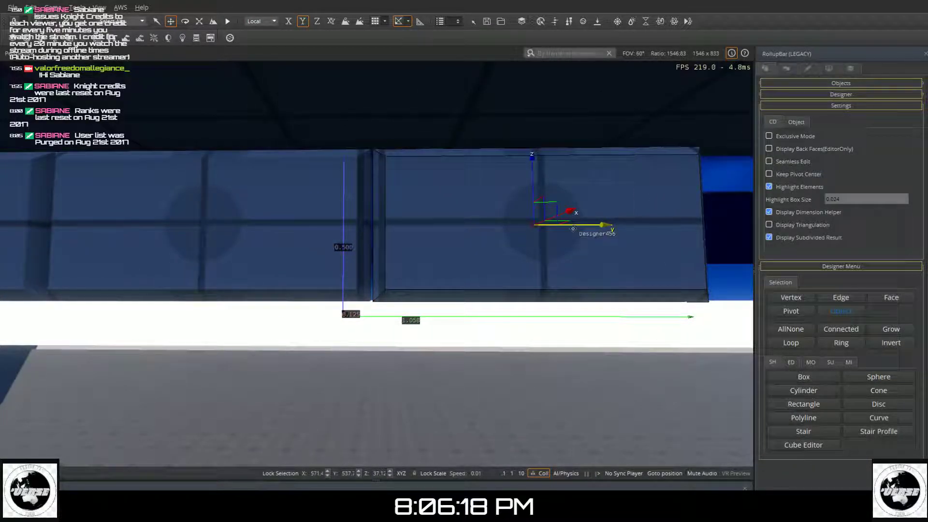
pyautogui.moveTo(573, 225); pyautogui.dragTo(571, 225)
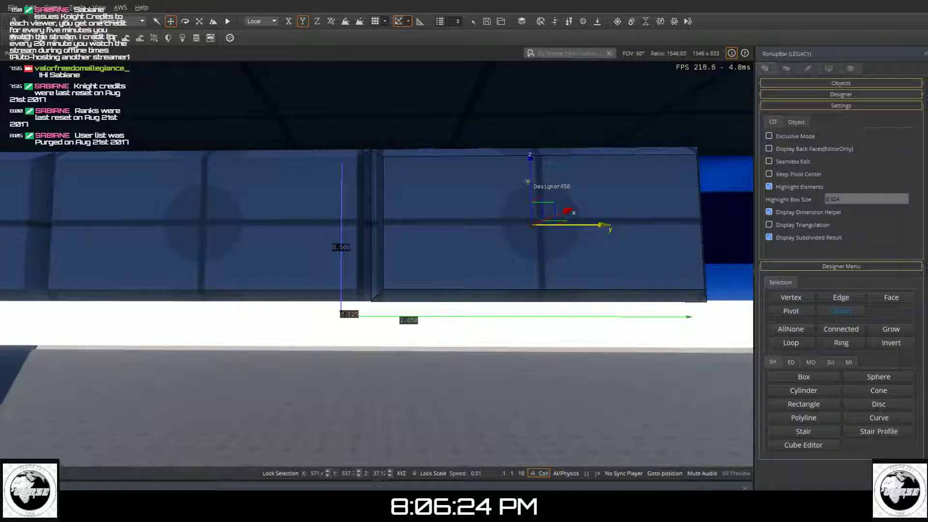
pyautogui.moveTo(529, 181); pyautogui.dragTo(529, 181)
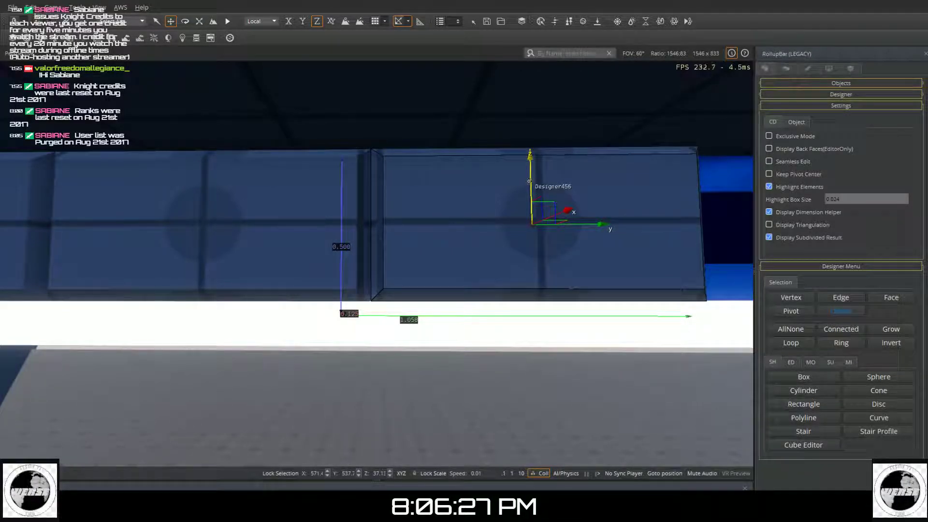
# - Set the second wide panel's pivot to the middle of its edge beside the first panel, and scale it to 0.90 along Y with Lock Scale off
pyautogui.press('d')
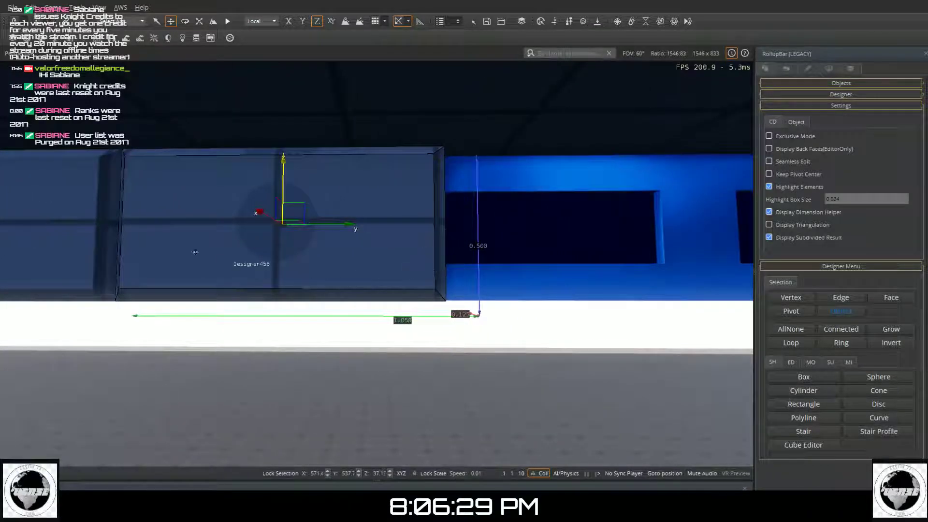
pyautogui.press('d')
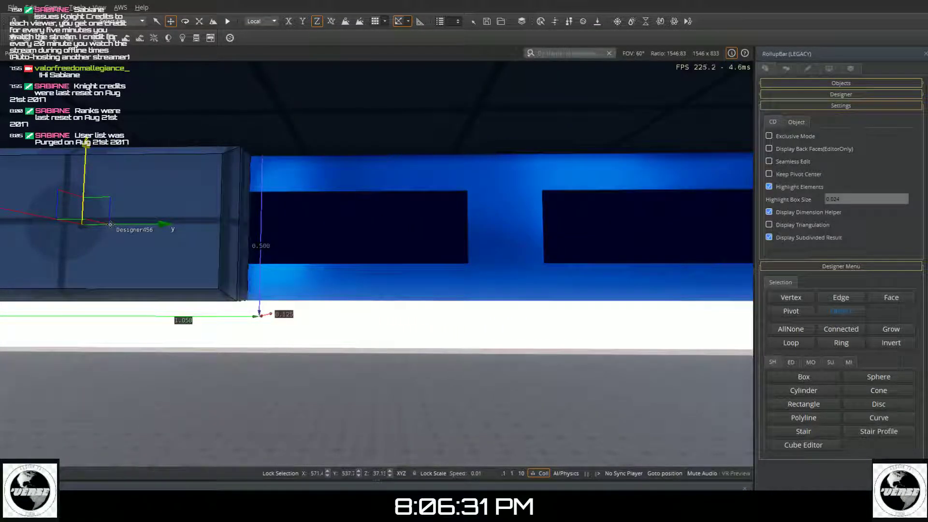
pyautogui.press('d')
pyautogui.press('a')
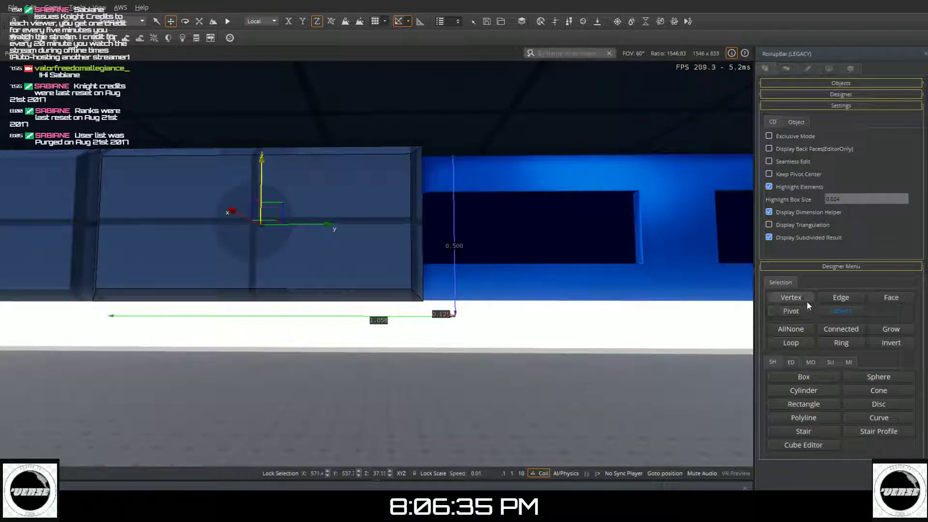
pyautogui.click(789, 312)
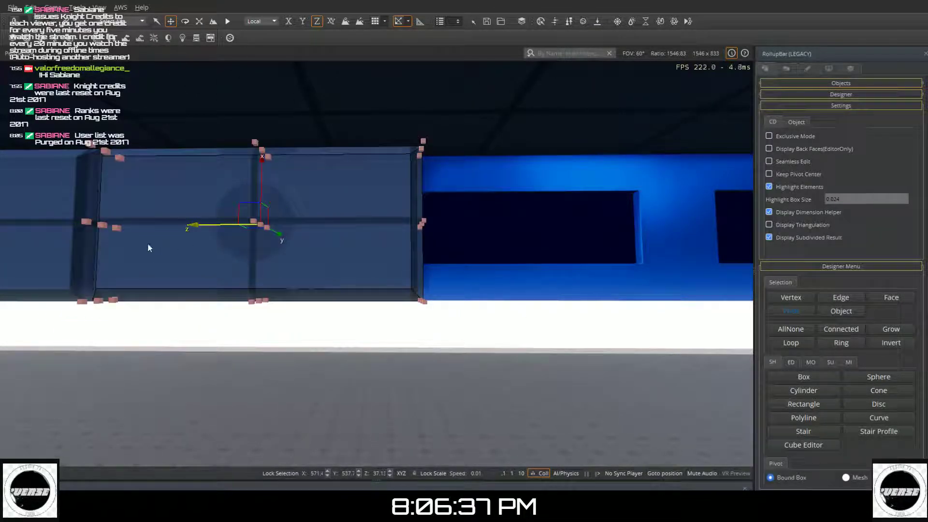
pyautogui.click(103, 224)
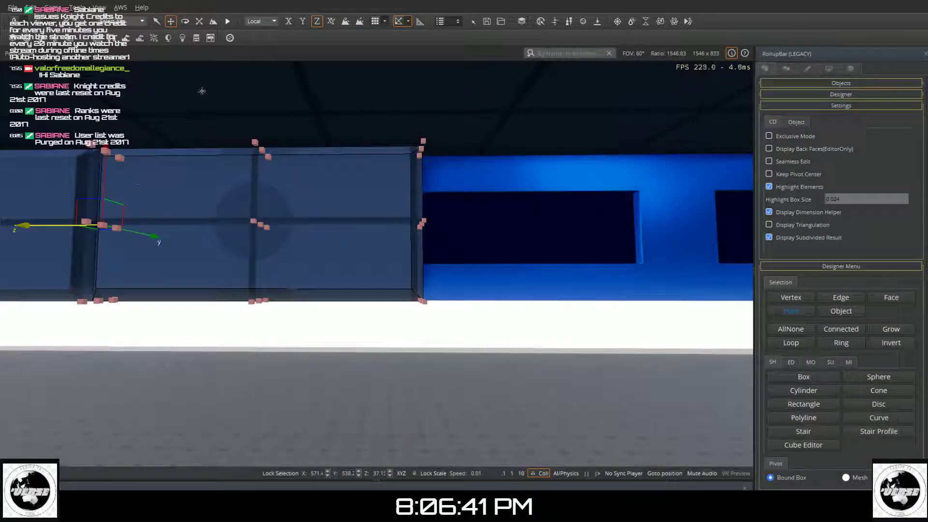
pyautogui.click(201, 23)
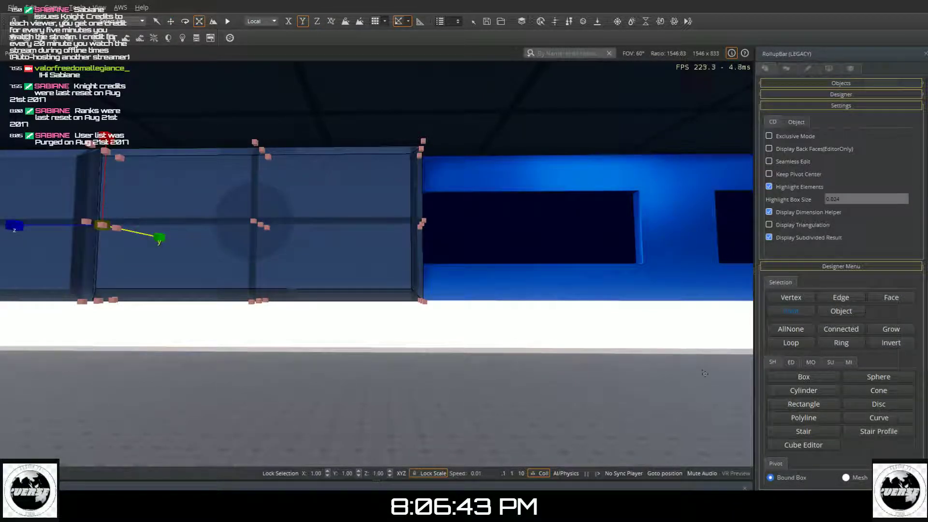
pyautogui.click(836, 312)
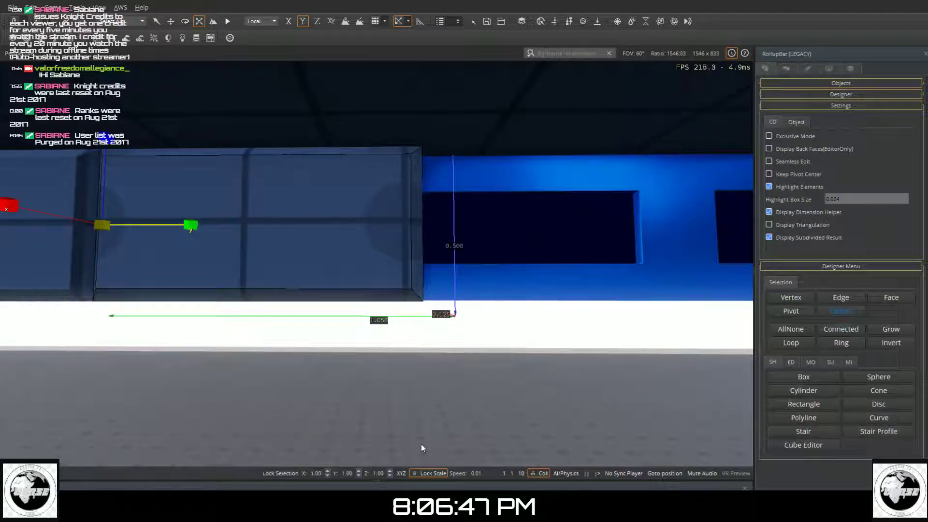
pyautogui.click(430, 474)
pyautogui.moveTo(190, 226); pyautogui.dragTo(172, 227)
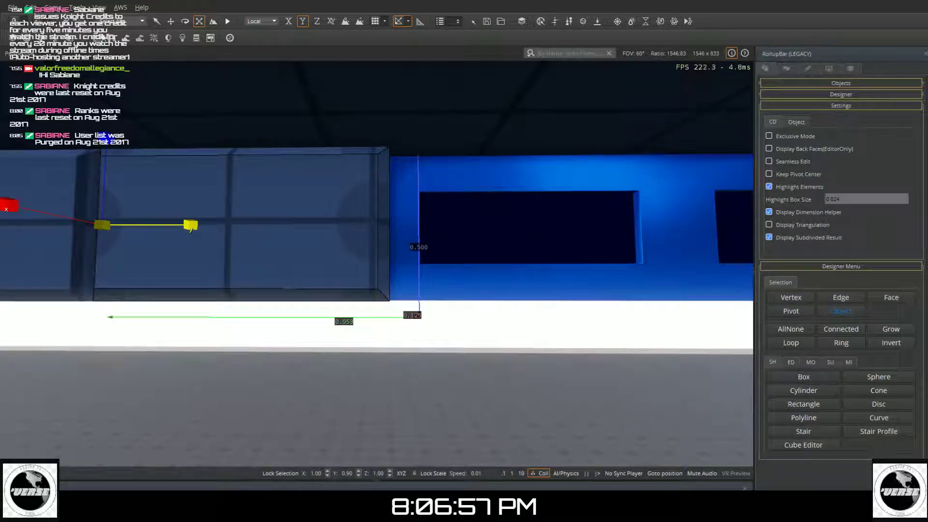
# - Return the shortened panel's pivot to its centre and go back to object selection for moving
pyautogui.click(170, 21)
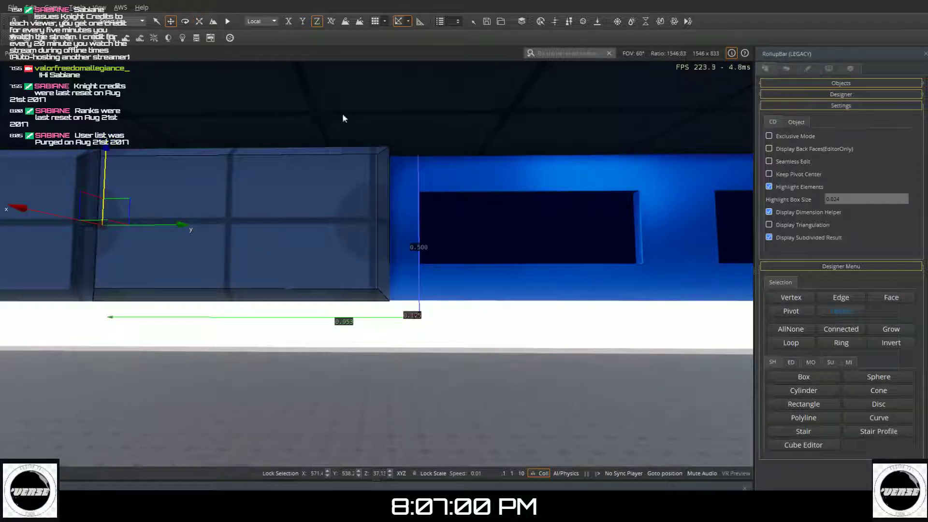
pyautogui.click(779, 312)
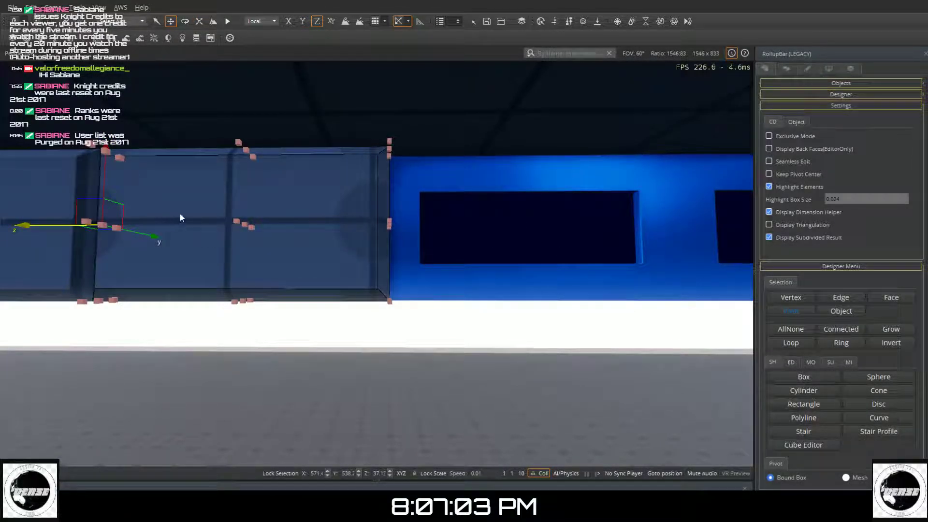
pyautogui.click(245, 224)
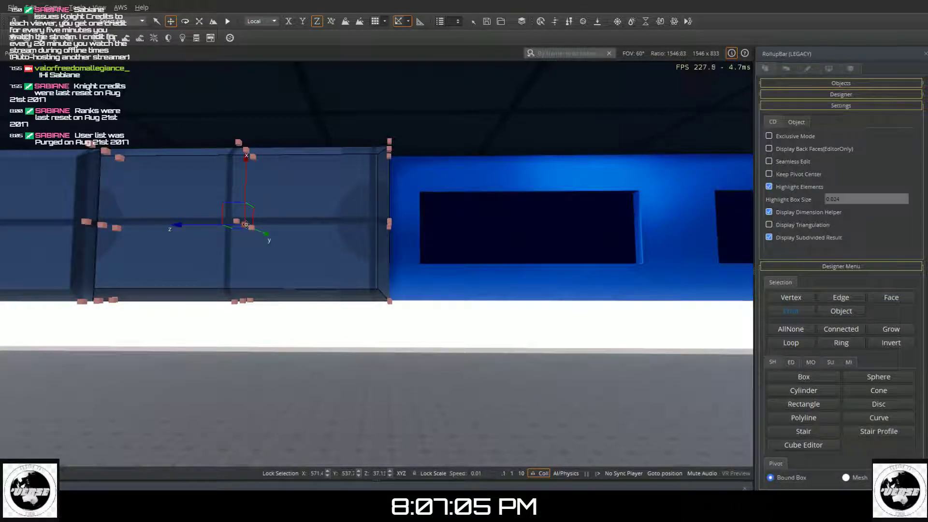
pyautogui.click(838, 310)
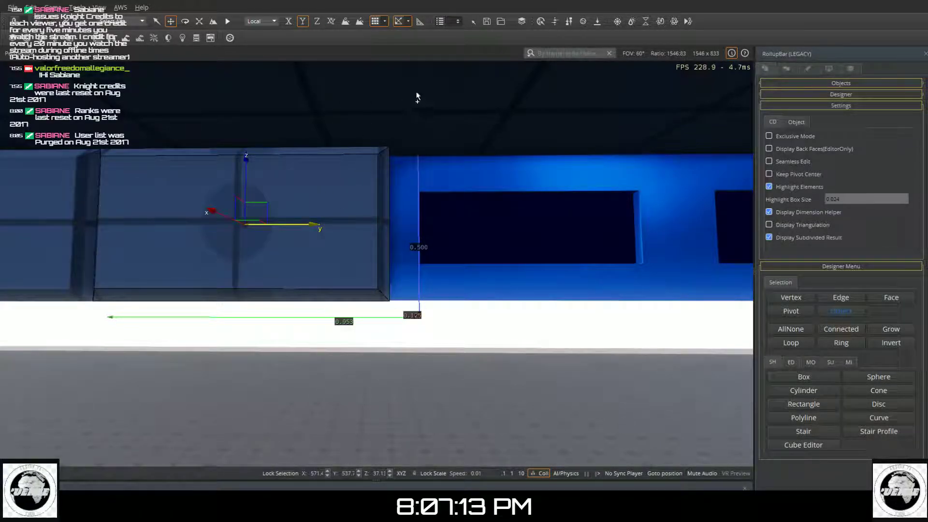
# - Duplicate the shortened panel with grid snapping on and place the copy beside it along Y over the blue frame
pyautogui.hotkey('ctrl', 'c')
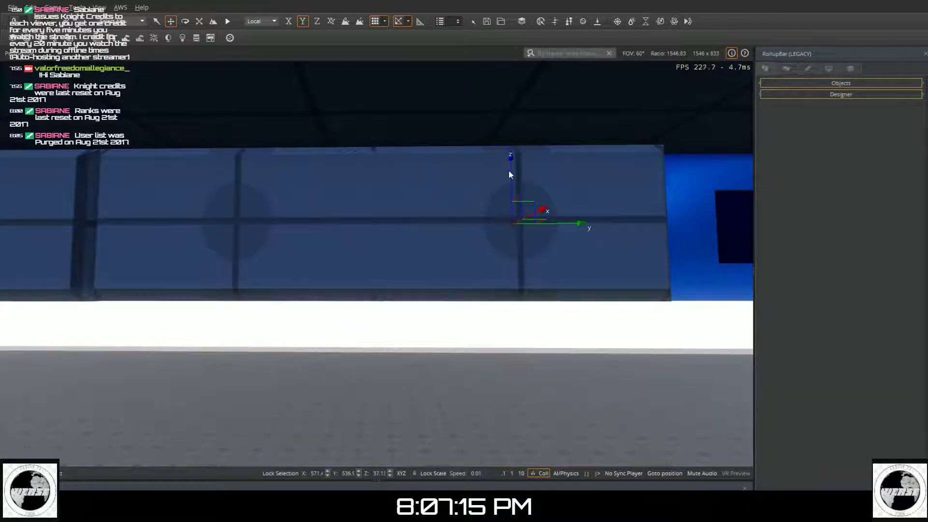
pyautogui.moveTo(552, 195)
pyautogui.mouseDown()
pyautogui.moveTo(532, 199)
pyautogui.moveTo(541, 200)
pyautogui.mouseUp()
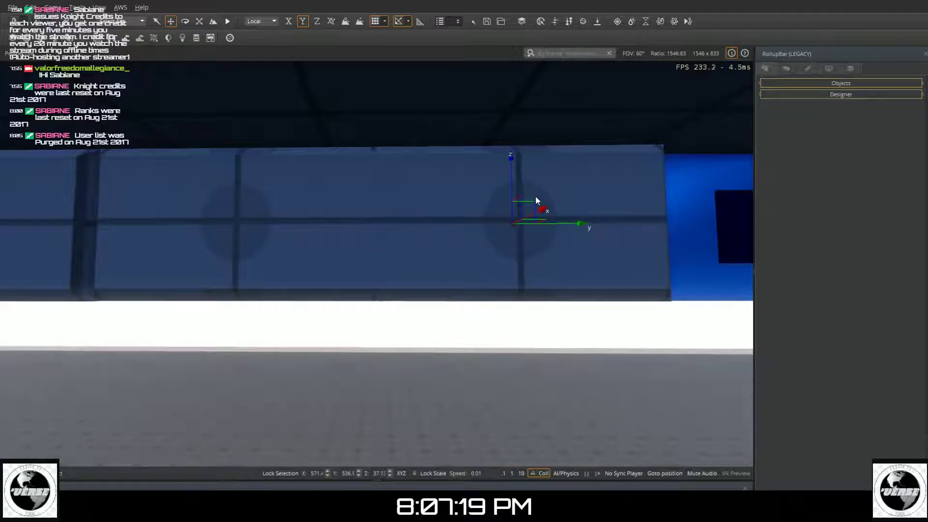
pyautogui.click(535, 195)
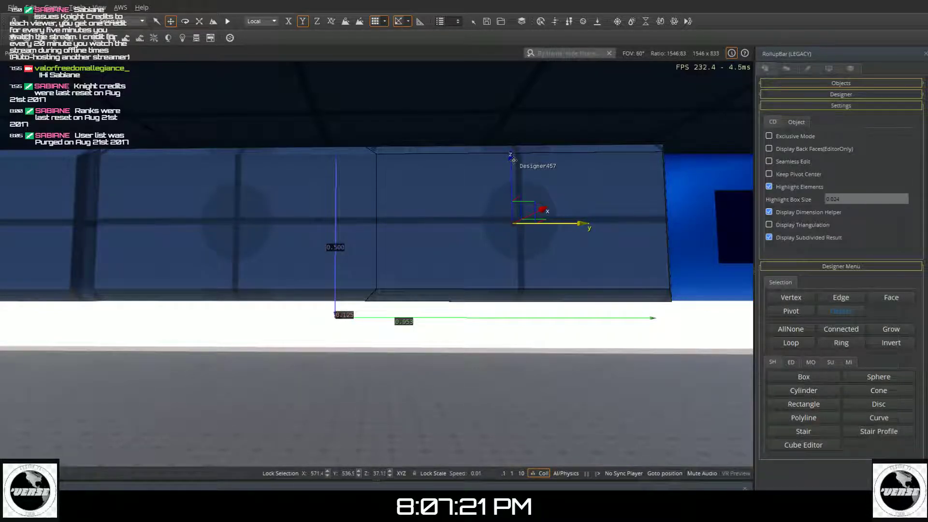
# - With grid snapping off, slide the new copy along Y until its joint matches the spacing between the other panels
pyautogui.press('d')
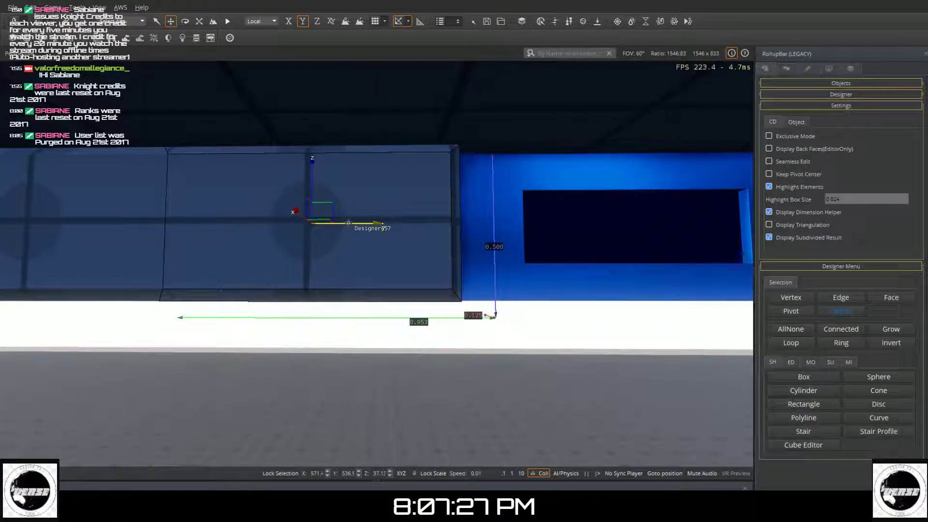
pyautogui.moveTo(348, 222); pyautogui.dragTo(362, 222)
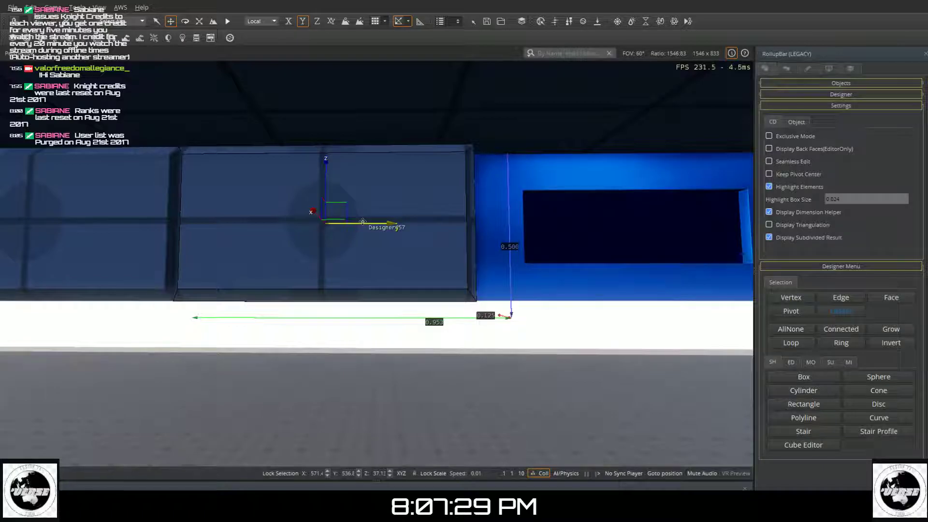
pyautogui.press('a')
pyautogui.press('a')
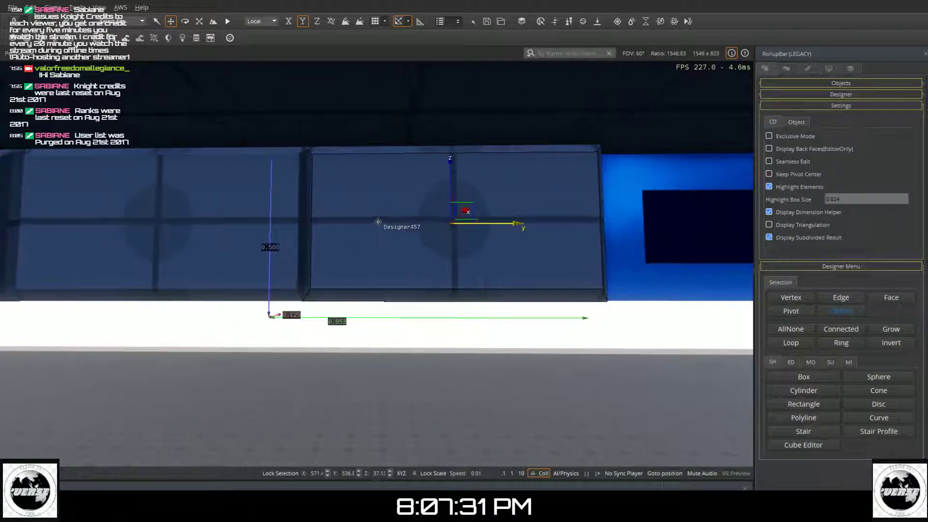
pyautogui.press('a')
pyautogui.moveTo(535, 224)
pyautogui.mouseDown()
pyautogui.moveTo(555, 232)
pyautogui.moveTo(544, 228)
pyautogui.mouseUp()
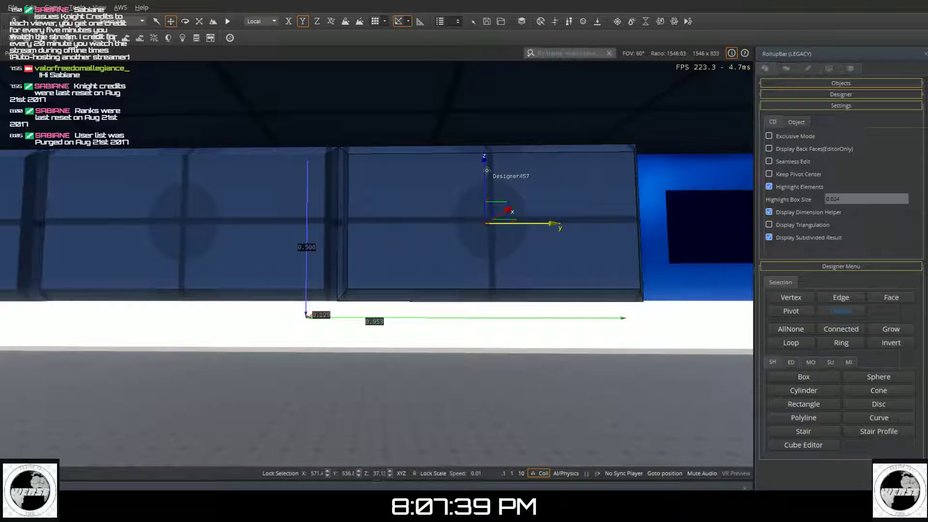
# - Duplicate the last shortened panel and place the copy along Y over the next frame opening with a matching joint
pyautogui.press('d')
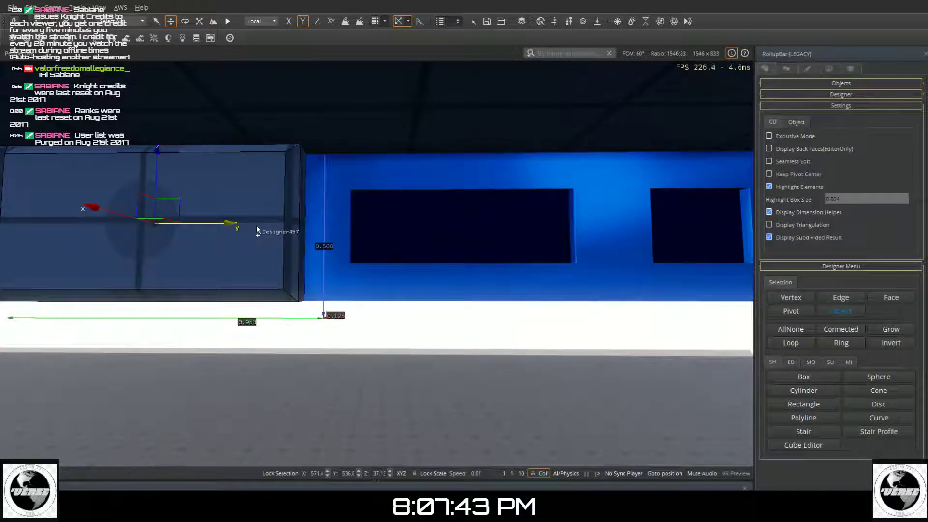
pyautogui.hotkey('ctrl', 'd')
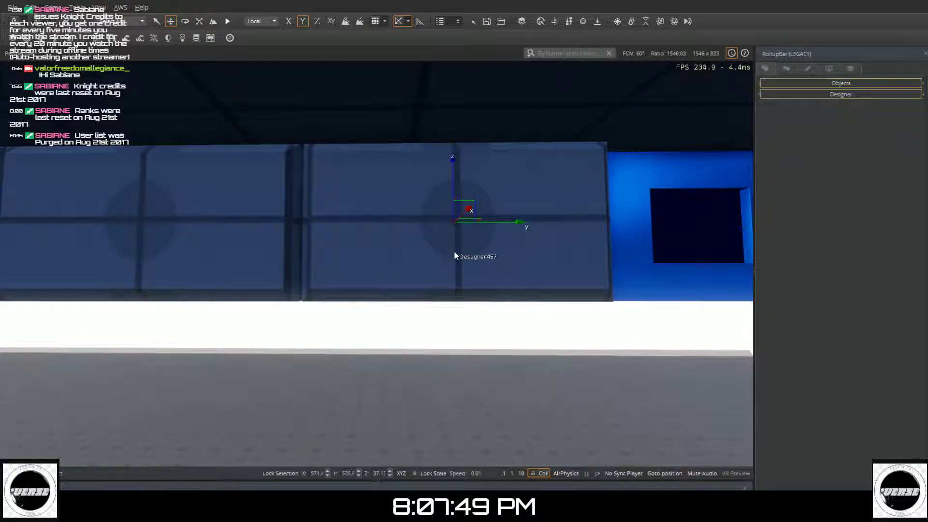
pyautogui.click(454, 252)
pyautogui.press('d')
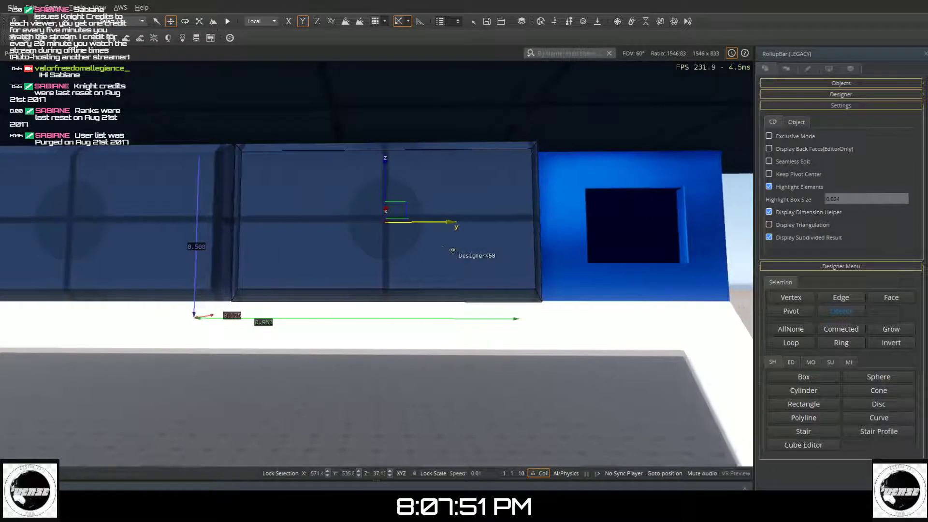
# - Duplicate the narrow panel from the far end of the row and place the copy over the last blue frame opening
pyautogui.moveTo(339, 246); pyautogui.dragTo(207, 258, button='right')
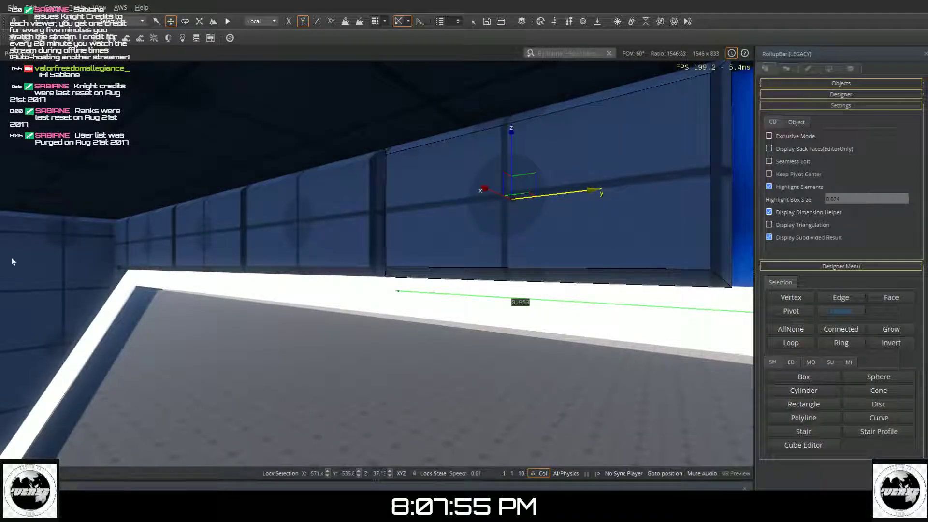
pyautogui.click(116, 240)
pyautogui.moveTo(115, 242); pyautogui.dragTo(292, 216, button='right')
pyautogui.moveTo(115, 242); pyautogui.dragTo(63, 184, button='middle')
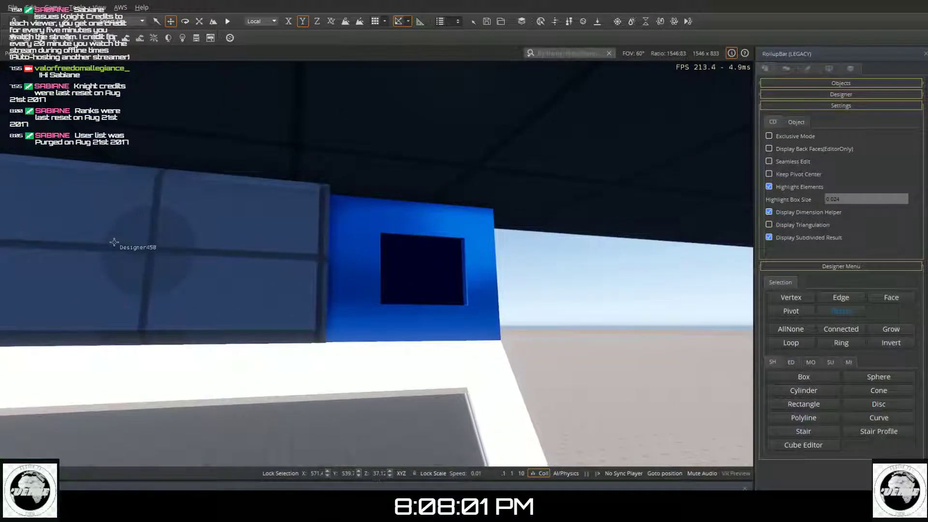
pyautogui.hotkey('ctrl', 'c')
pyautogui.keyDown('shift'); pyautogui.moveTo(355, 294); pyautogui.dragTo(376, 286); pyautogui.keyUp('shift')
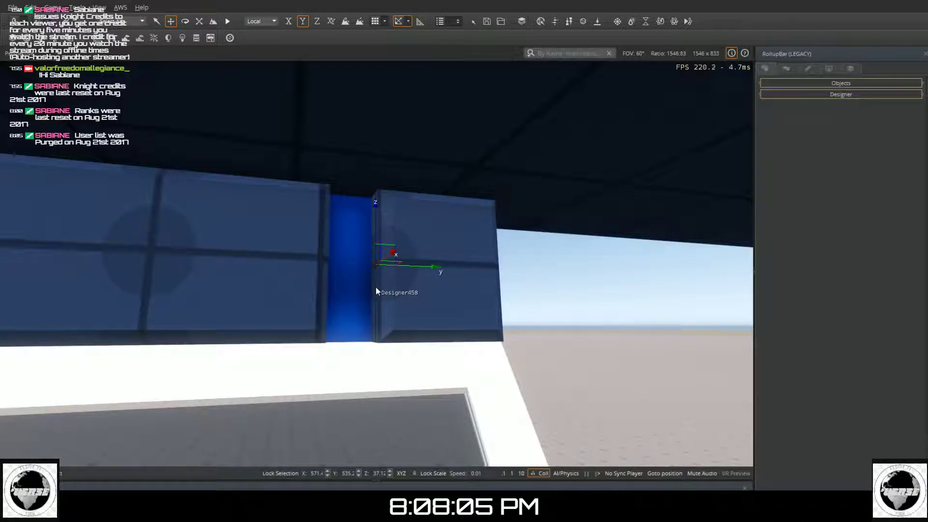
pyautogui.click(376, 286)
# - Slide the narrow panel copy along Y until its outer edge lines up with the end of the wall
pyautogui.scroll(-3, 364, 285)
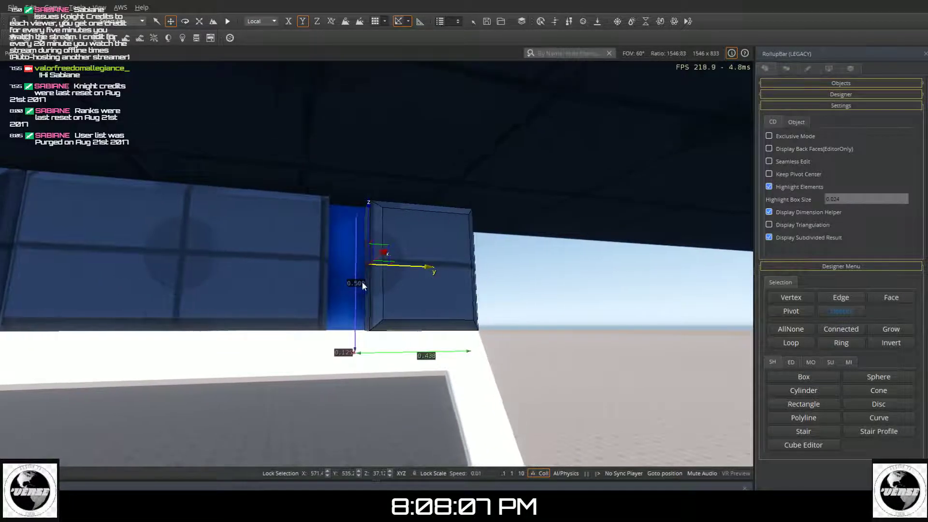
pyautogui.press('d')
pyautogui.press('d')
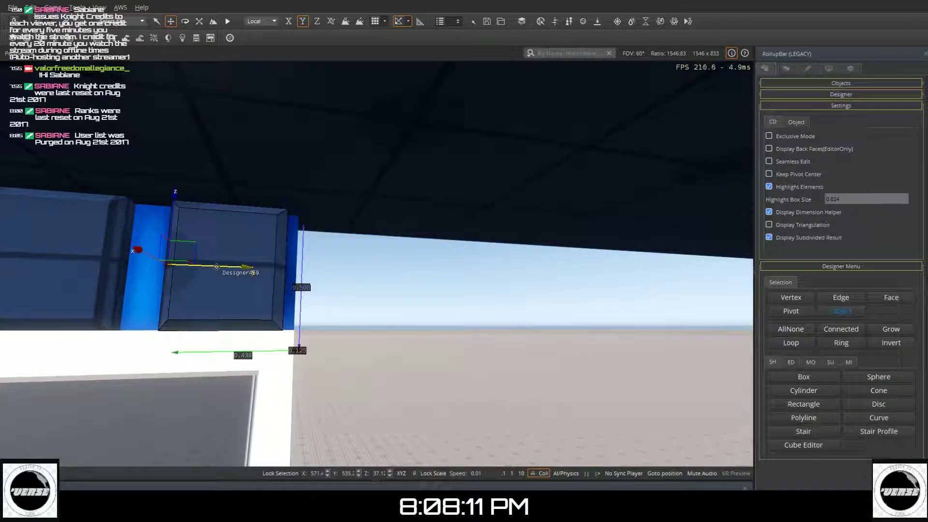
pyautogui.moveTo(217, 267); pyautogui.dragTo(229, 265)
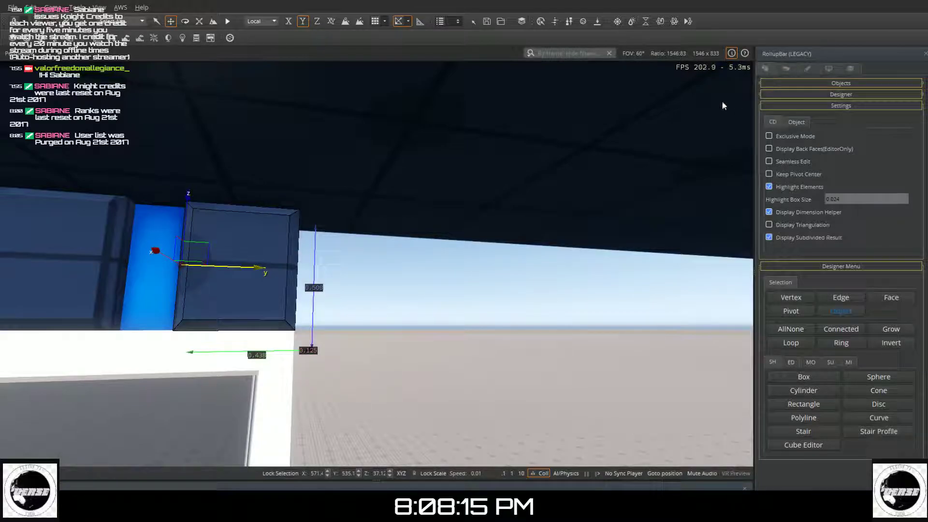
# - Set the end panel's pivot to its outer edge and scale it to about 1.45 along Y, matching the other joints
pyautogui.click(786, 313)
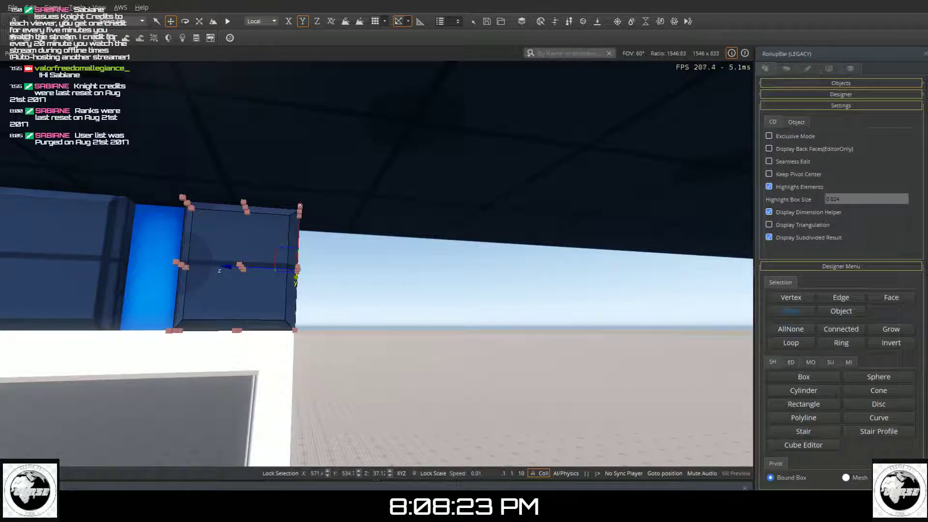
pyautogui.click(200, 21)
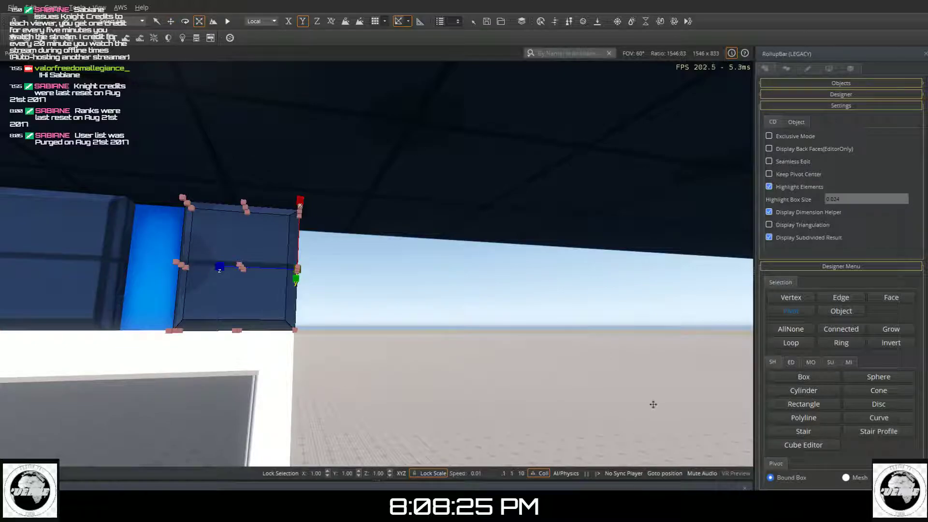
pyautogui.click(841, 313)
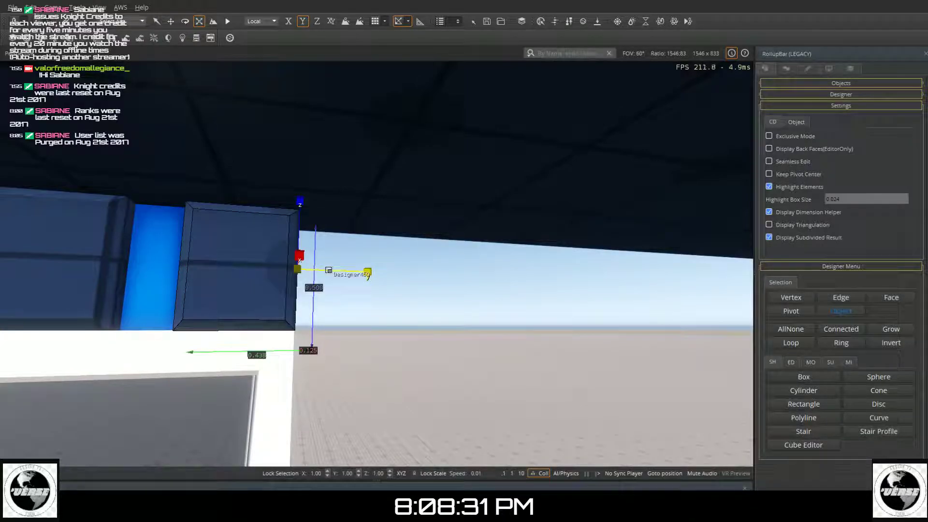
pyautogui.moveTo(328, 270); pyautogui.dragTo(328, 251)
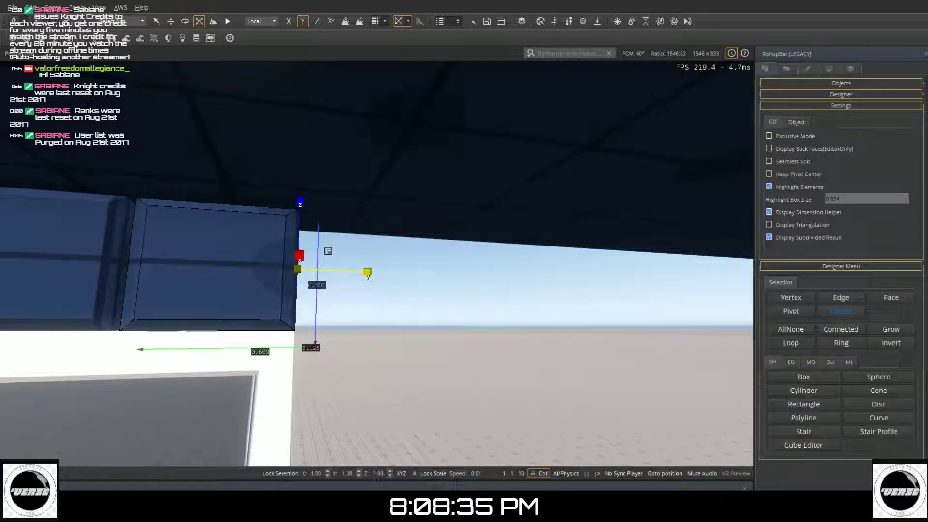
pyautogui.press('a')
pyautogui.press('a')
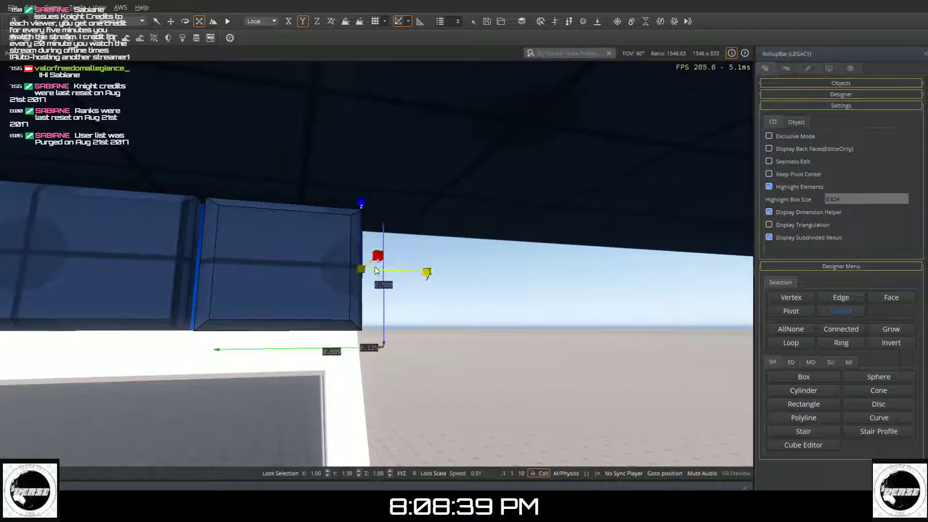
pyautogui.moveTo(379, 269); pyautogui.dragTo(379, 266)
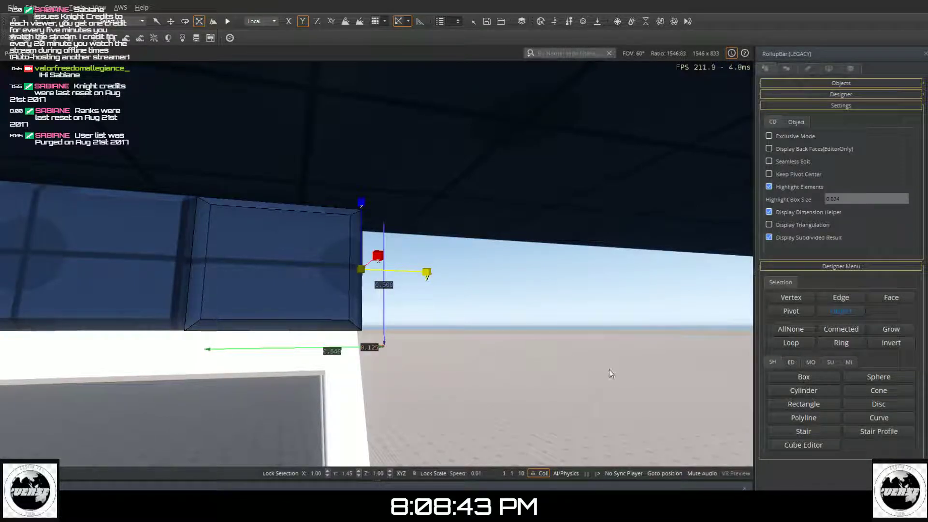
# - Return the end panel's pivot to its centre, switch back to object selection and deselect the panel
pyautogui.click(791, 311)
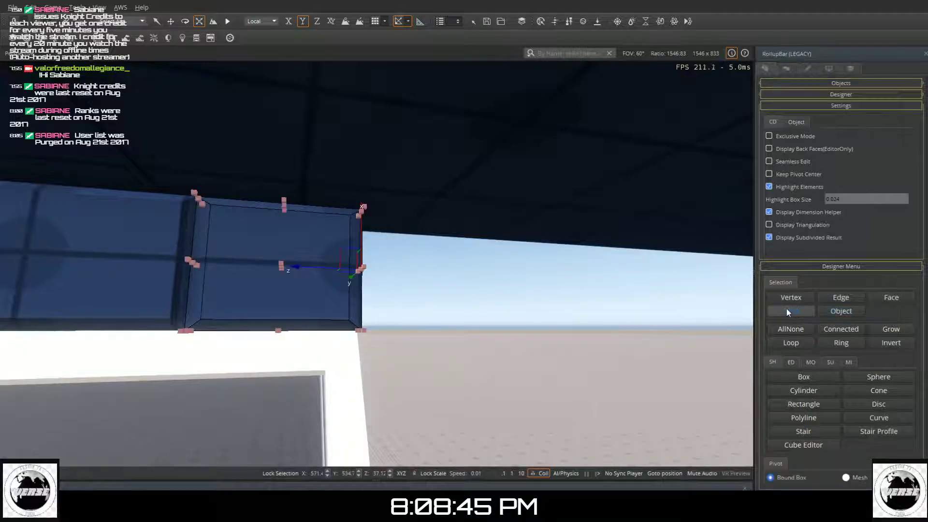
pyautogui.click(283, 265)
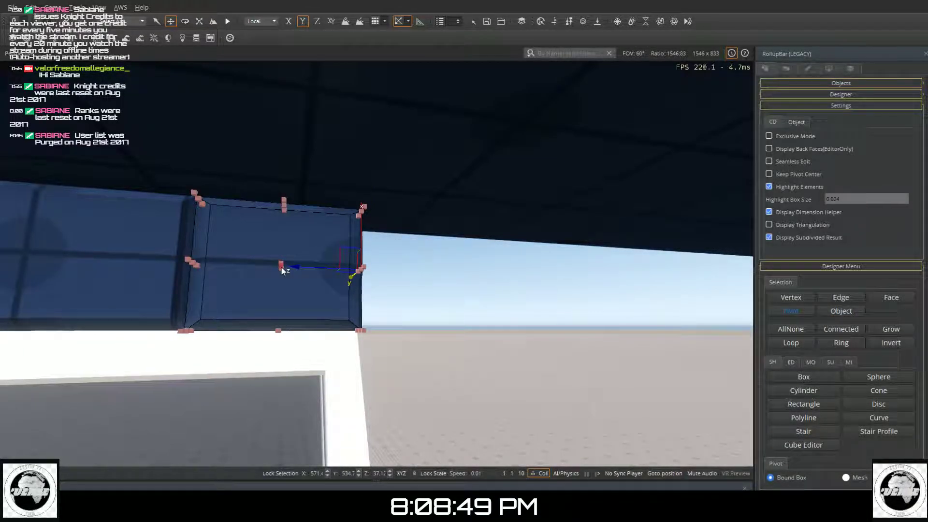
pyautogui.click(837, 316)
pyautogui.click(630, 334)
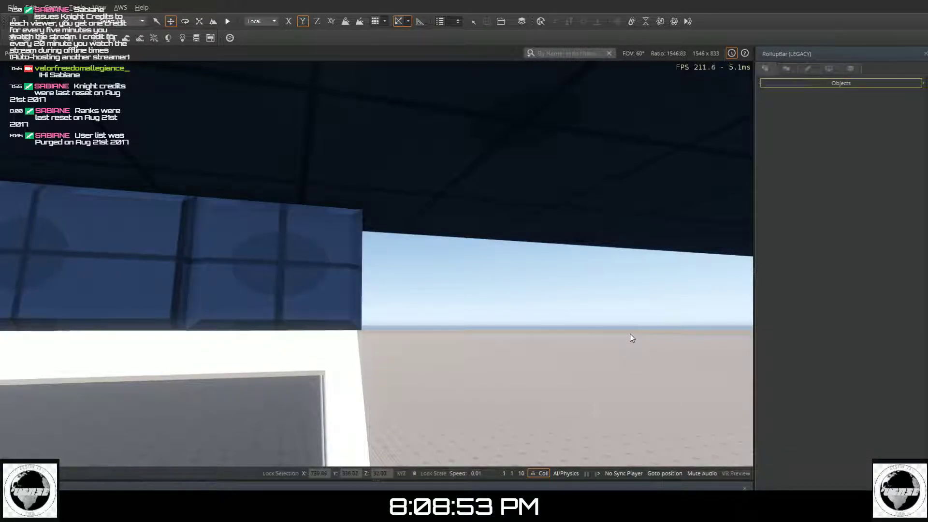
# - Make Columns_Supports the active, selectable layer and lock Interior_Walls against selection
pyautogui.moveTo(621, 335); pyautogui.dragTo(616, 319, button='right')
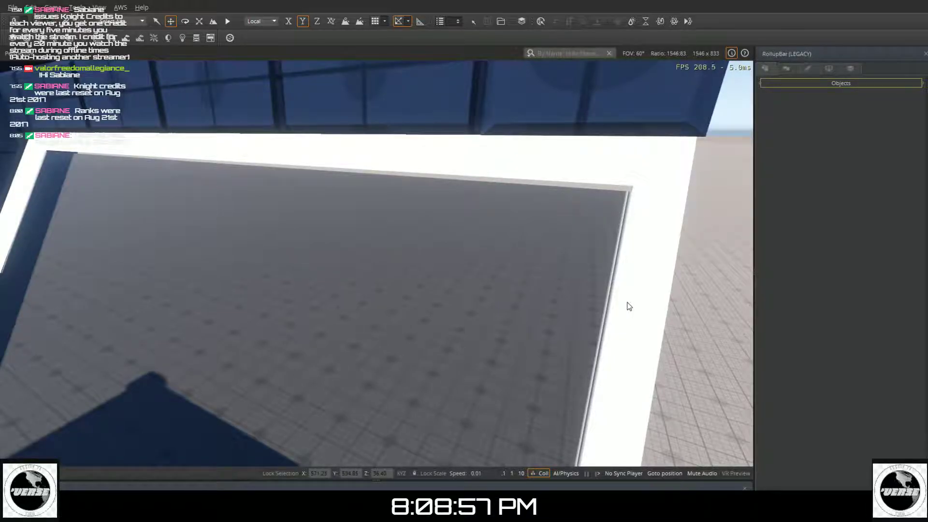
pyautogui.press('w')
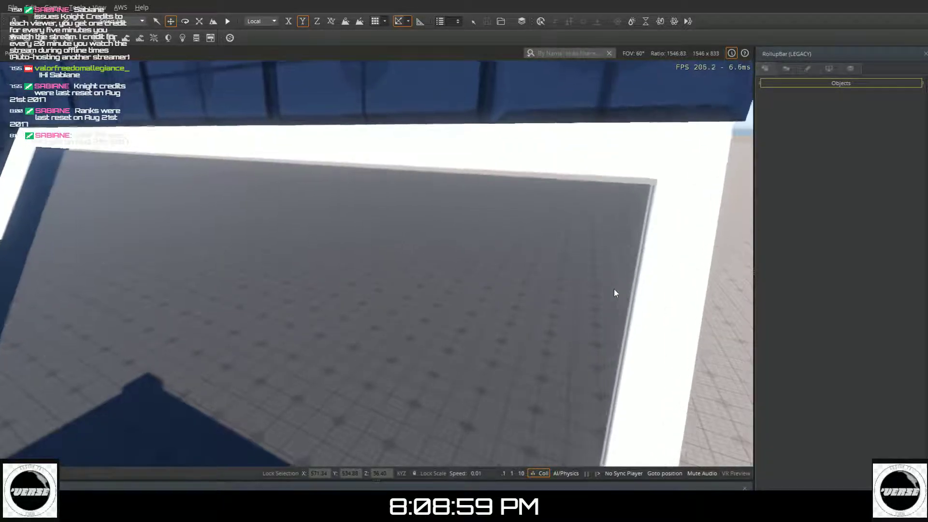
pyautogui.press('s')
pyautogui.moveTo(377, 263); pyautogui.dragTo(360, 235, button='right')
pyautogui.moveTo(615, 292); pyautogui.dragTo(599, 266, button='right')
pyautogui.press('s')
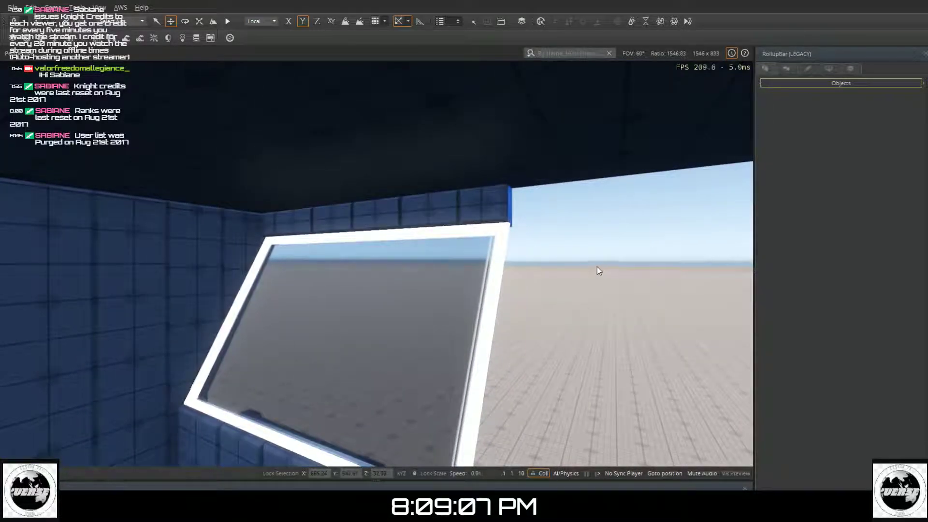
pyautogui.press('d')
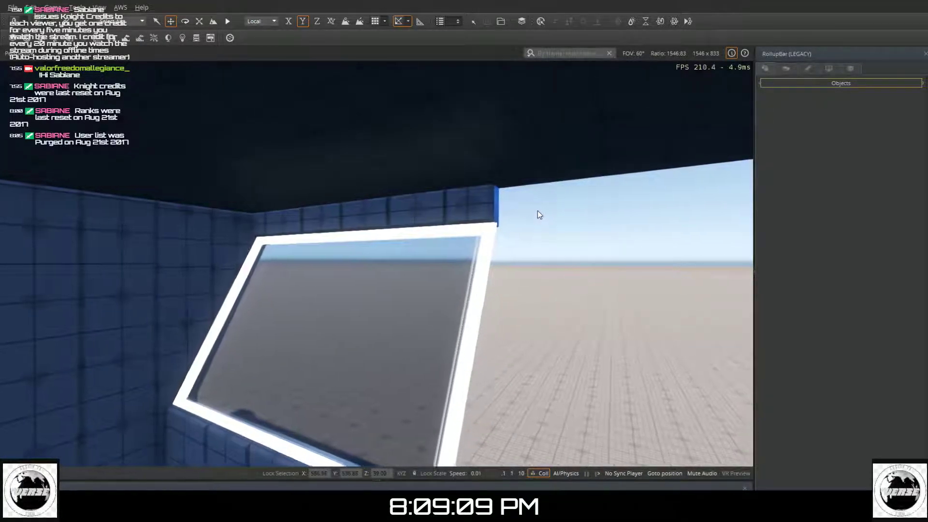
pyautogui.click(849, 70)
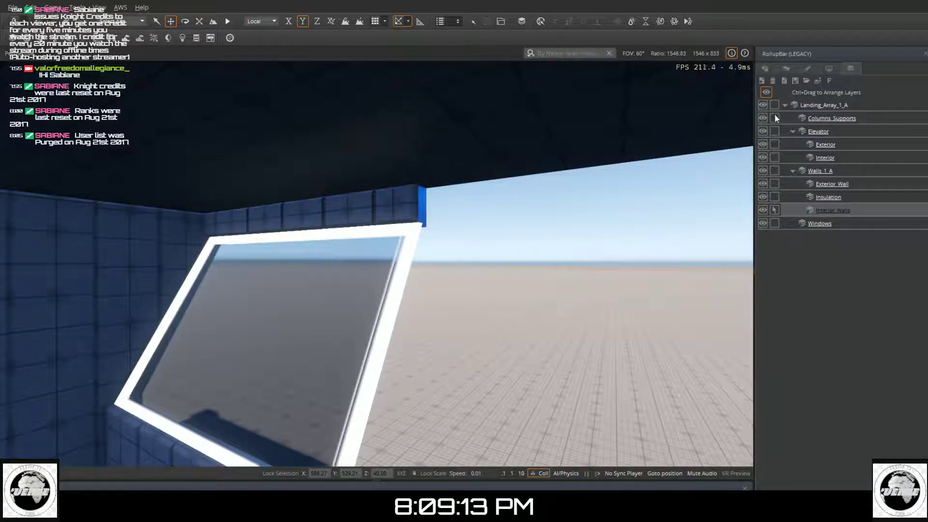
pyautogui.click(800, 121)
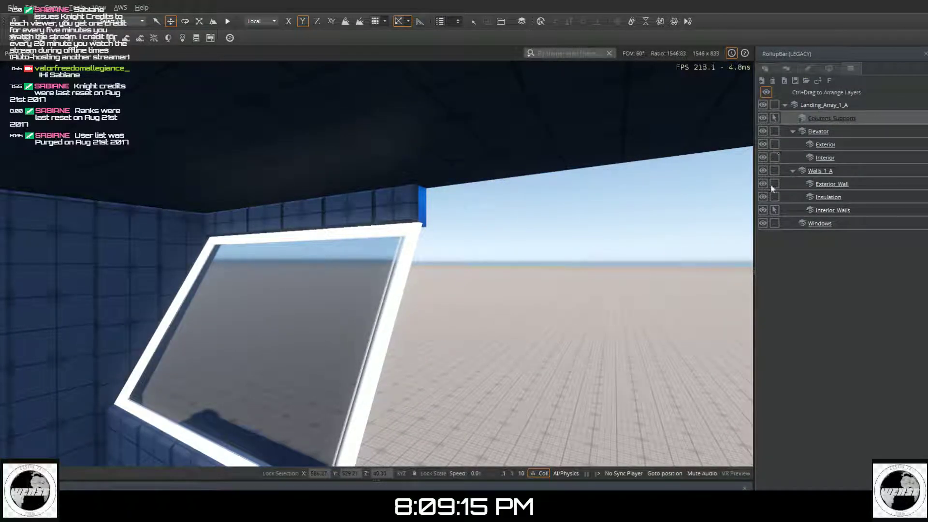
# - Make Exterior_Wall the active, selectable layer for editing the blue wall beneath the second window from outside
pyautogui.moveTo(697, 240); pyautogui.dragTo(377, 257, button='right')
pyautogui.press('d')
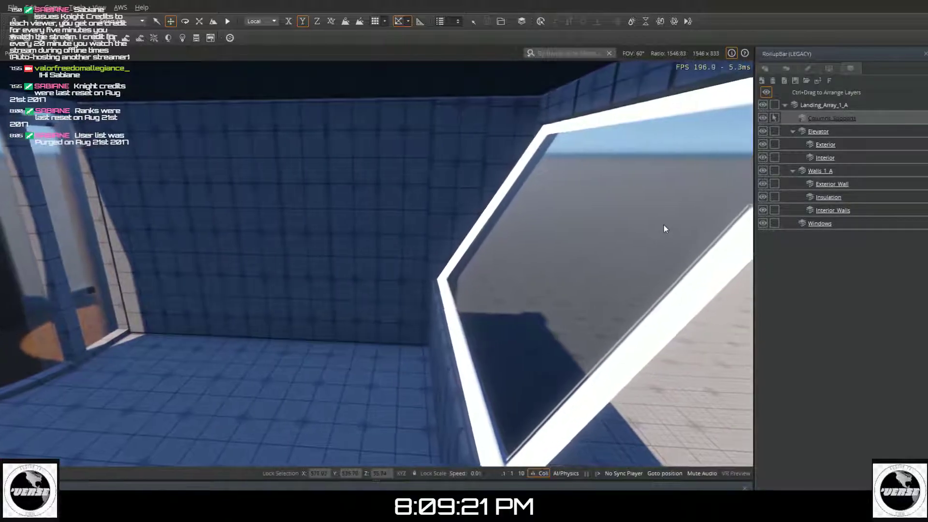
pyautogui.press('d')
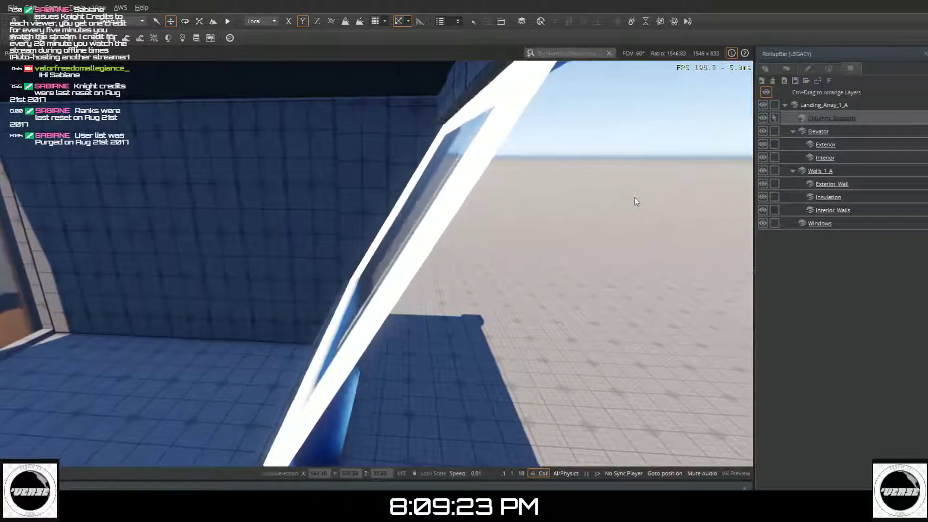
pyautogui.press('d')
pyautogui.moveTo(337, 243); pyautogui.dragTo(264, 314, button='right')
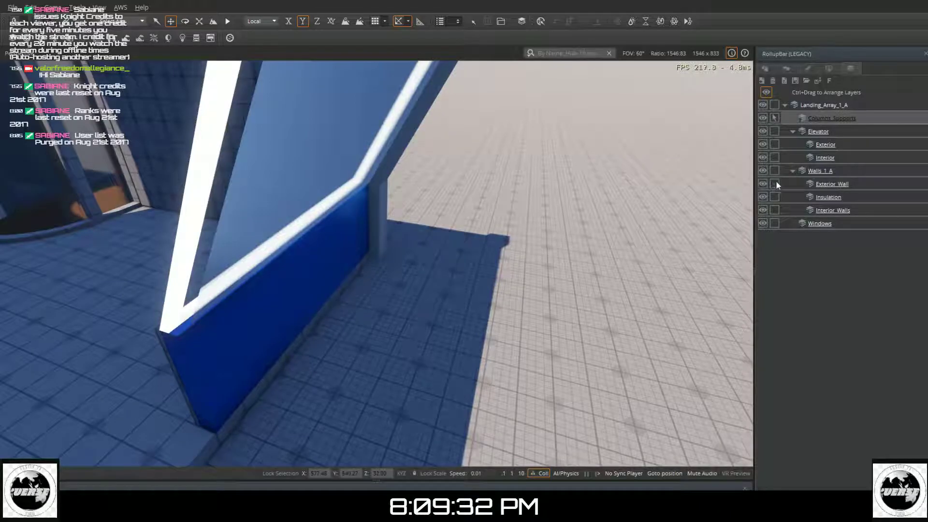
pyautogui.click(797, 189)
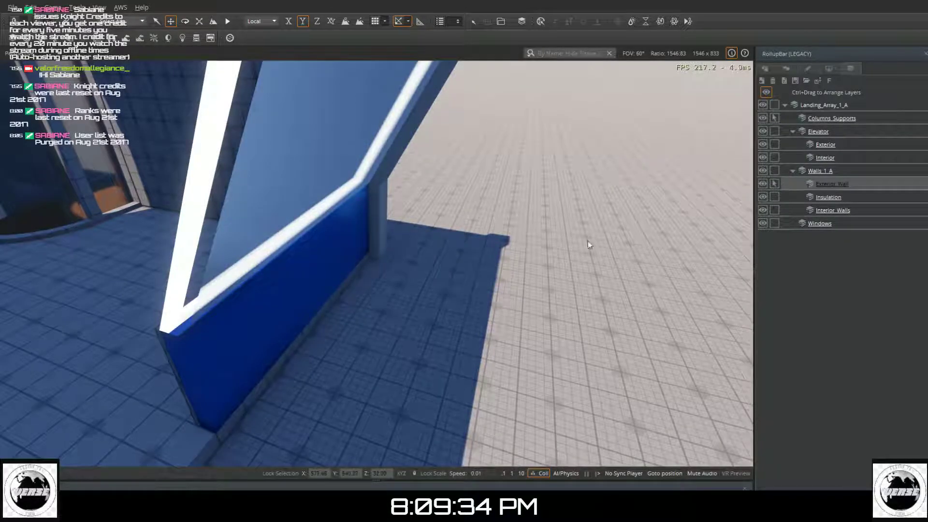
# - Undo a free move of the blue exterior wall panel below the window and shift it outward along X with grid snapping
pyautogui.click(285, 303)
pyautogui.moveTo(337, 280); pyautogui.dragTo(342, 281)
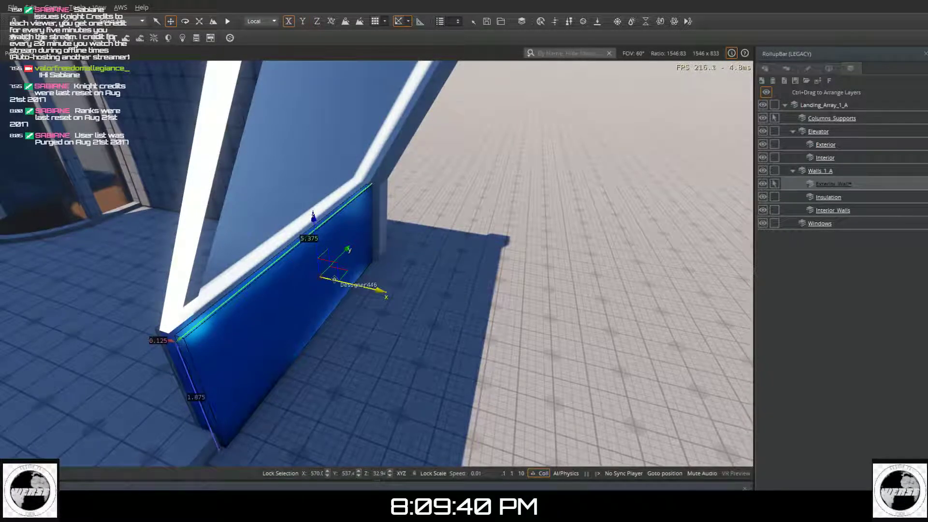
pyautogui.hotkey('ctrl', 'z')
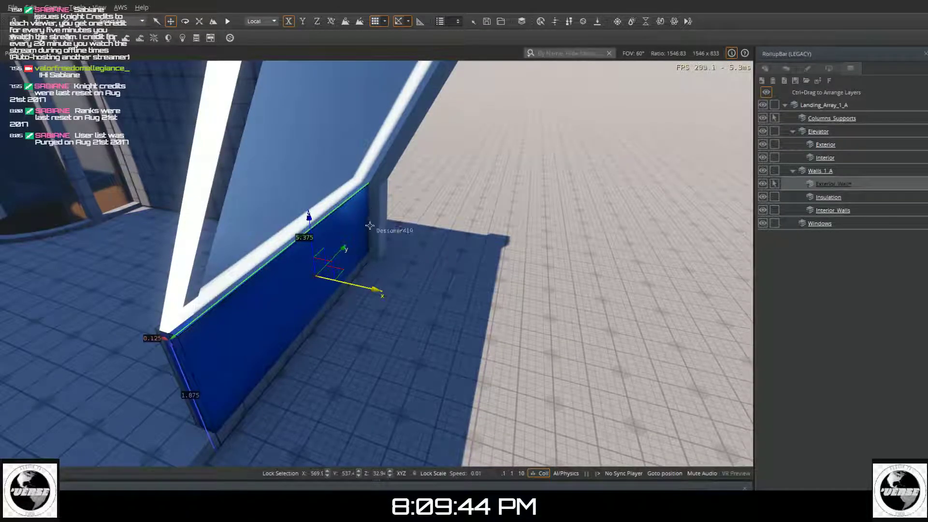
pyautogui.moveTo(351, 285); pyautogui.dragTo(354, 286)
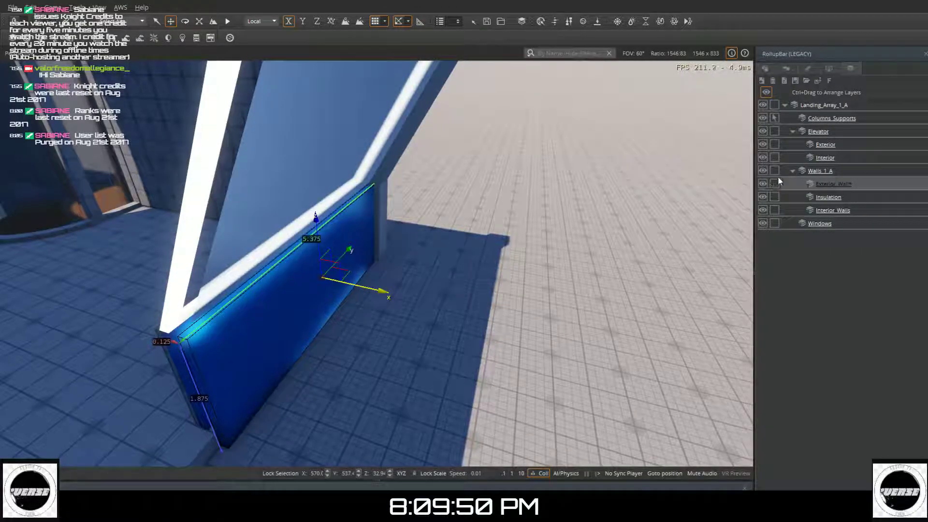
# - Activate the Columns_Supports layer, duplicate the slanted column at the window's far end and place the copy along Y at its near end
pyautogui.click(815, 121)
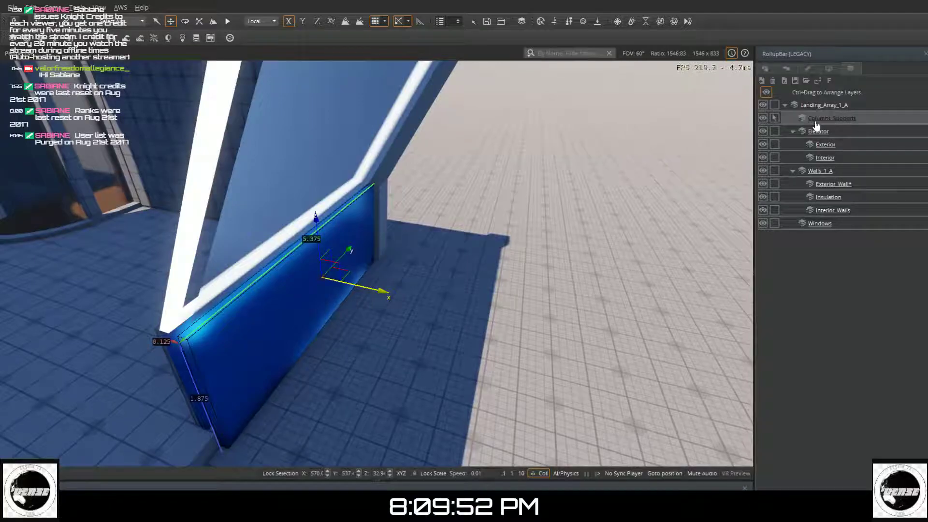
pyautogui.click(394, 154)
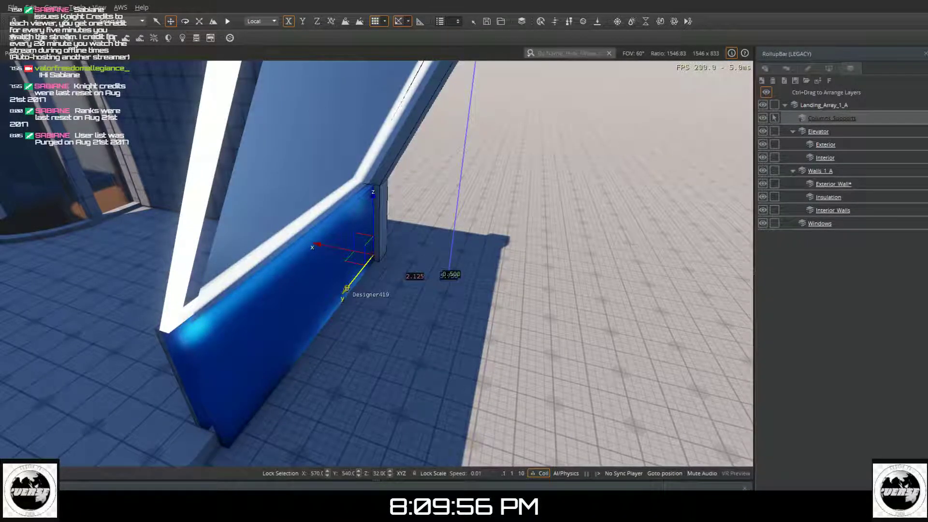
pyautogui.click(347, 289)
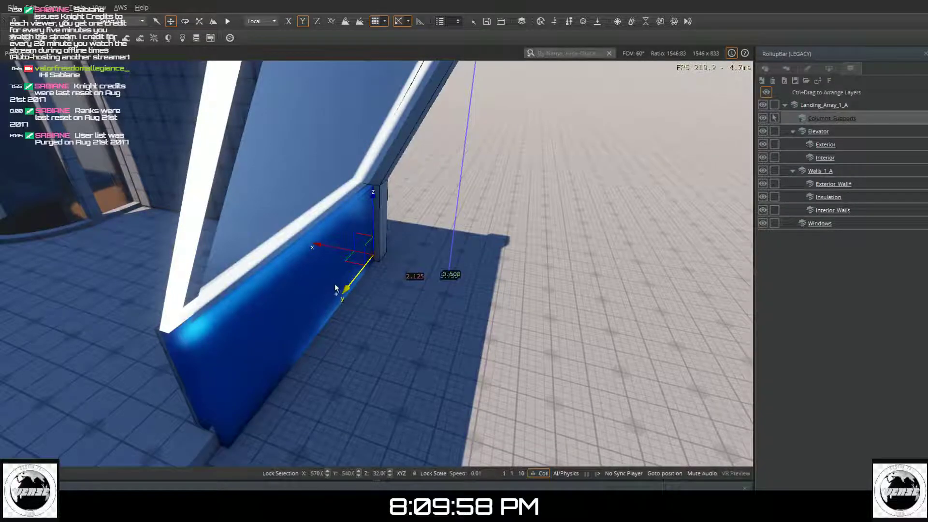
pyautogui.moveTo(336, 284); pyautogui.dragTo(140, 370)
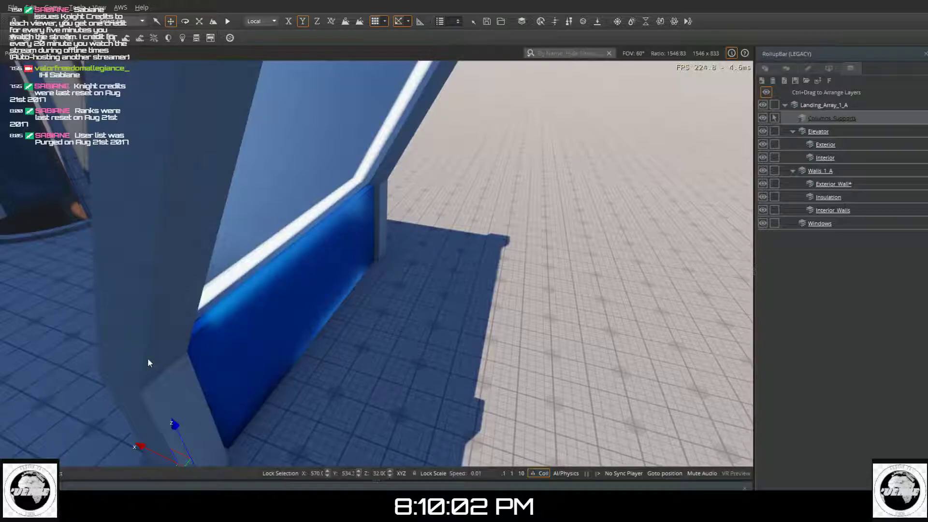
# - Nudge the copied slanted column along Y so it sits against the near end of the second window's wall, and deselect it
pyautogui.press('a')
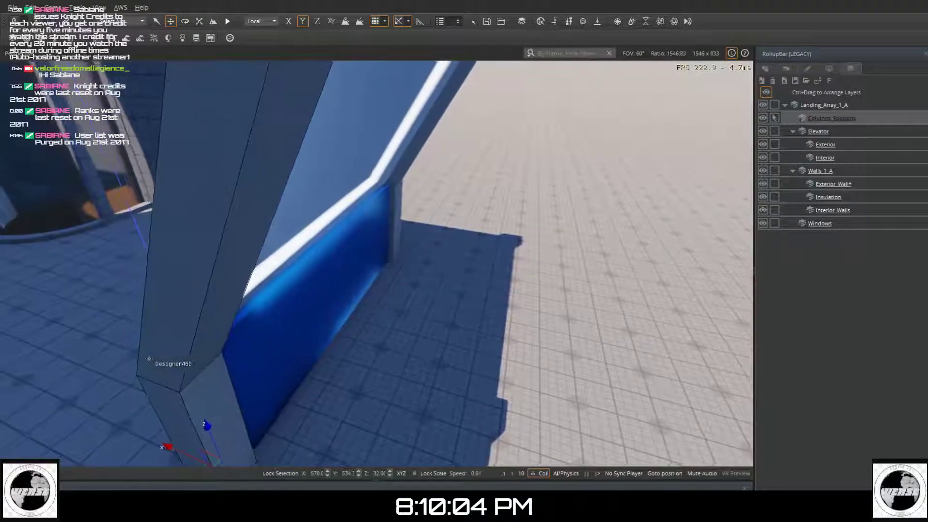
pyautogui.press('a')
pyautogui.moveTo(151, 362); pyautogui.dragTo(175, 364, button='right')
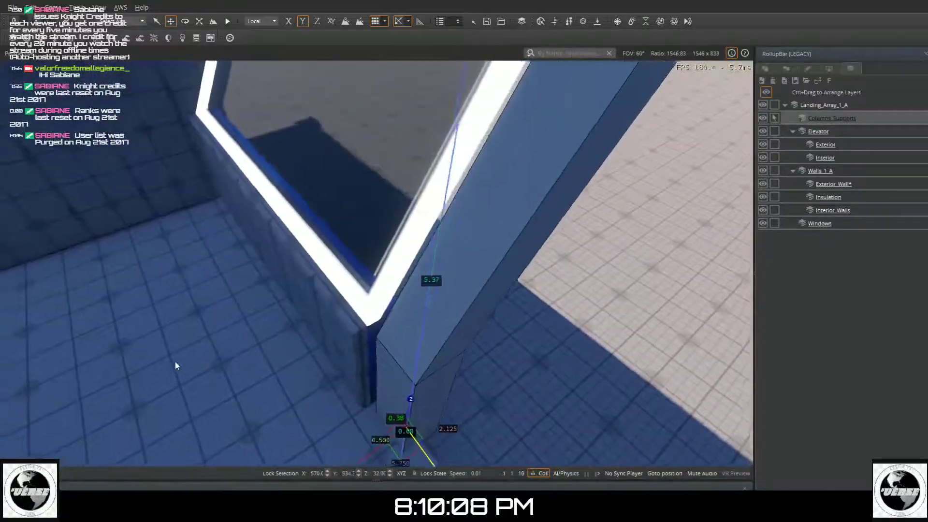
pyautogui.press('a')
pyautogui.moveTo(451, 425); pyautogui.dragTo(449, 425, button='right')
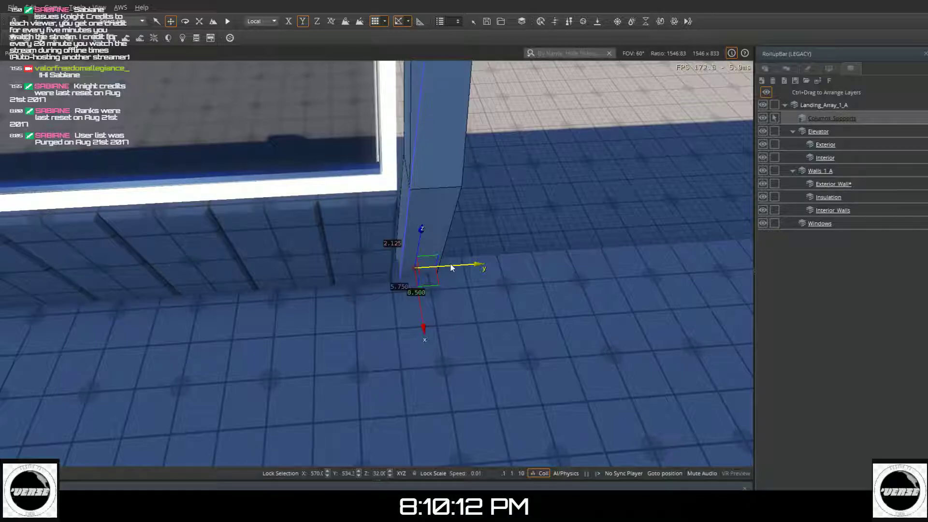
pyautogui.moveTo(445, 267)
pyautogui.mouseDown()
pyautogui.moveTo(430, 273)
pyautogui.moveTo(445, 273)
pyautogui.mouseUp()
pyautogui.moveTo(445, 273); pyautogui.dragTo(444, 145, button='right')
pyautogui.moveTo(541, 254); pyautogui.dragTo(542, 255, button='right')
pyautogui.click(667, 246)
pyautogui.moveTo(559, 309)
pyautogui.mouseDown(button='right')
pyautogui.moveTo(435, 309)
pyautogui.moveTo(415, 352)
pyautogui.moveTo(541, 343)
pyautogui.moveTo(544, 304)
pyautogui.mouseUp(button='right')
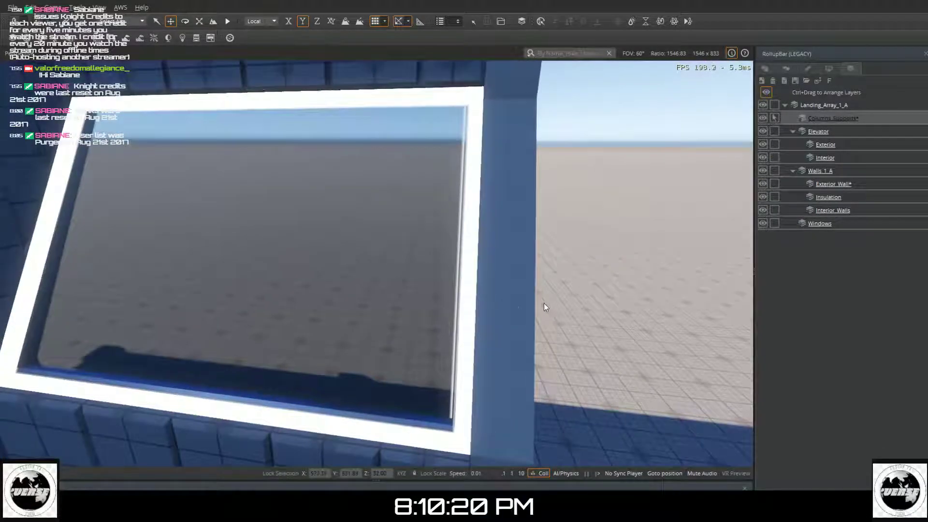
# - Make the Exterior_Wall layer selectable and shift the blue exterior panel above the second window outward along X
pyautogui.press('d')
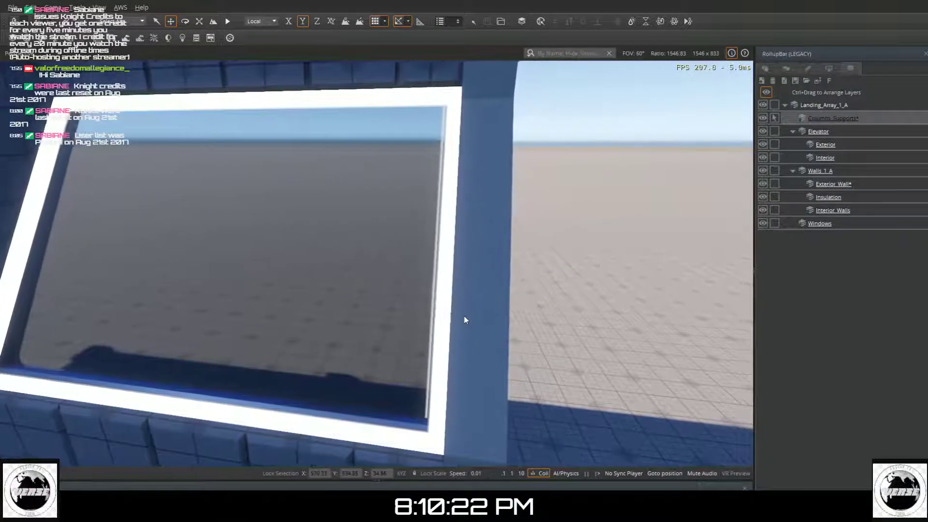
pyautogui.press('d')
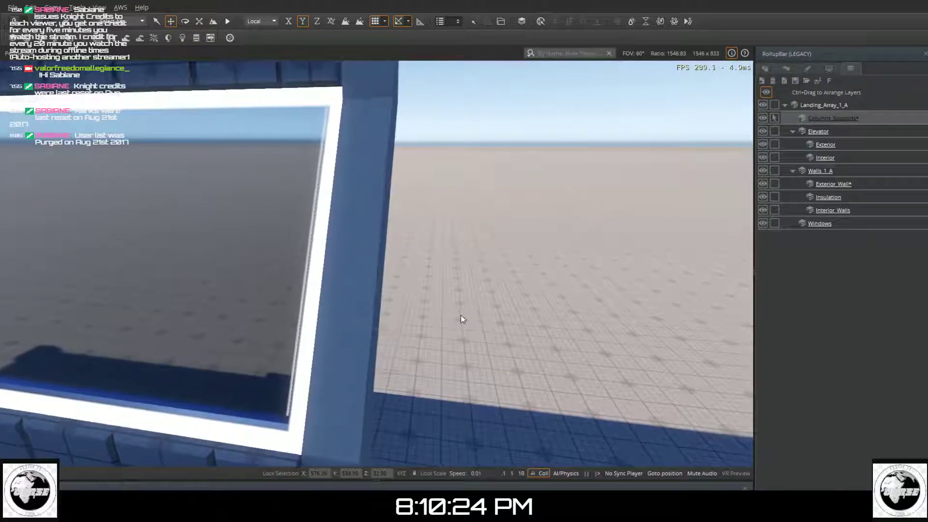
pyautogui.moveTo(456, 315); pyautogui.dragTo(425, 325, button='right')
pyautogui.press('d')
pyautogui.press('d')
pyautogui.press('d')
pyautogui.press('d')
pyautogui.press('d')
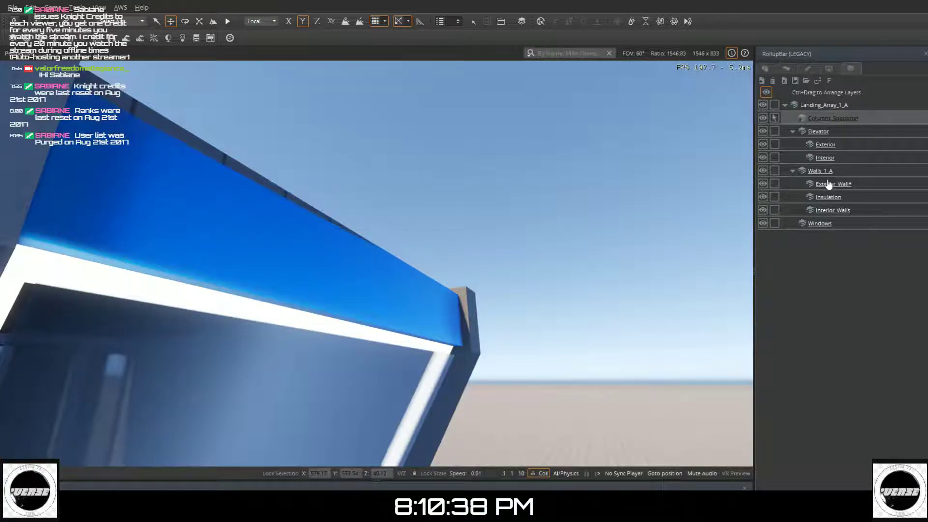
pyautogui.click(774, 184)
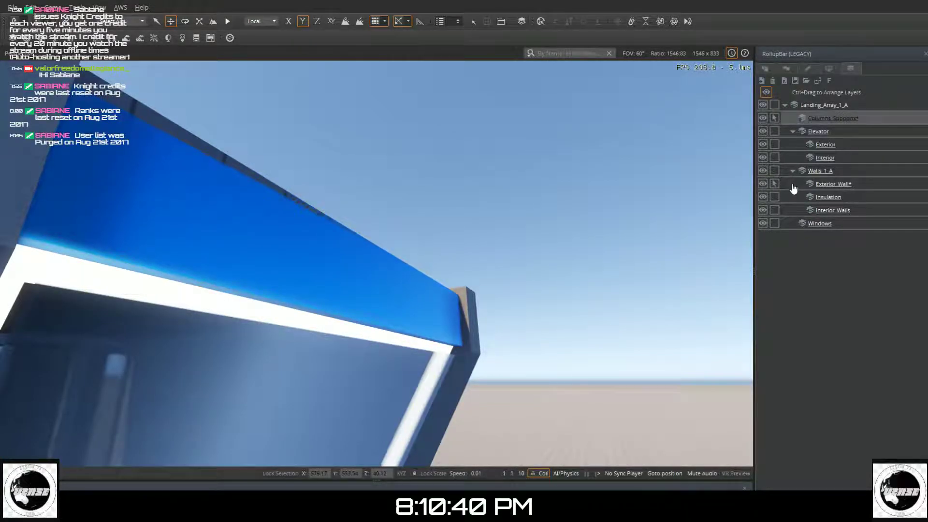
pyautogui.click(320, 258)
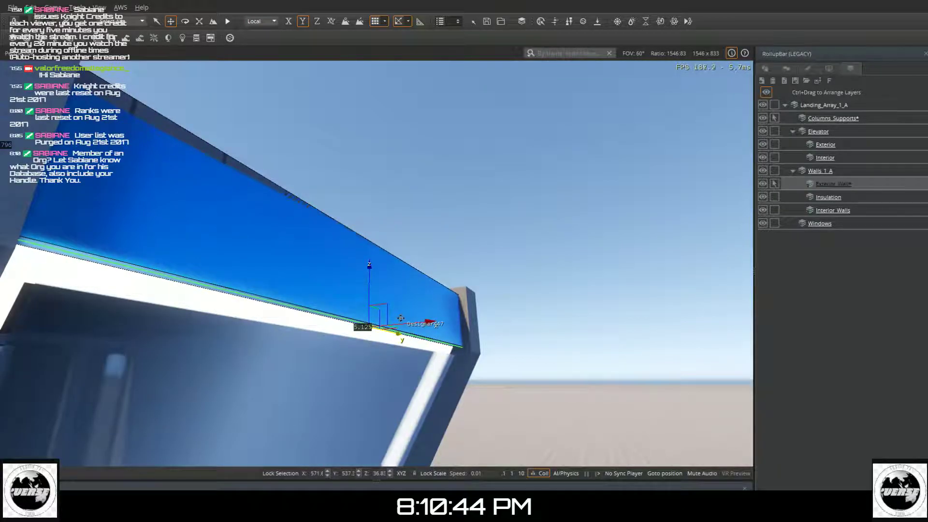
pyautogui.moveTo(413, 320); pyautogui.dragTo(412, 321)
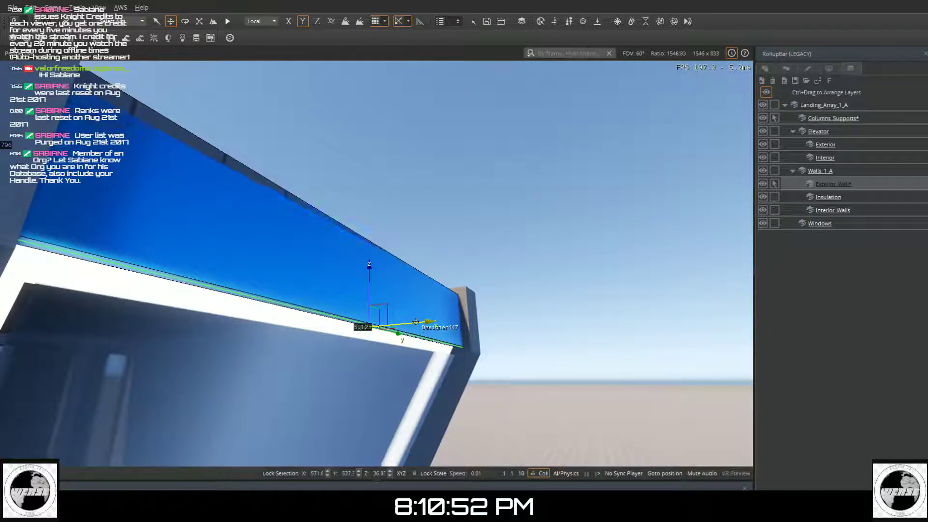
pyautogui.moveTo(415, 321); pyautogui.dragTo(423, 319)
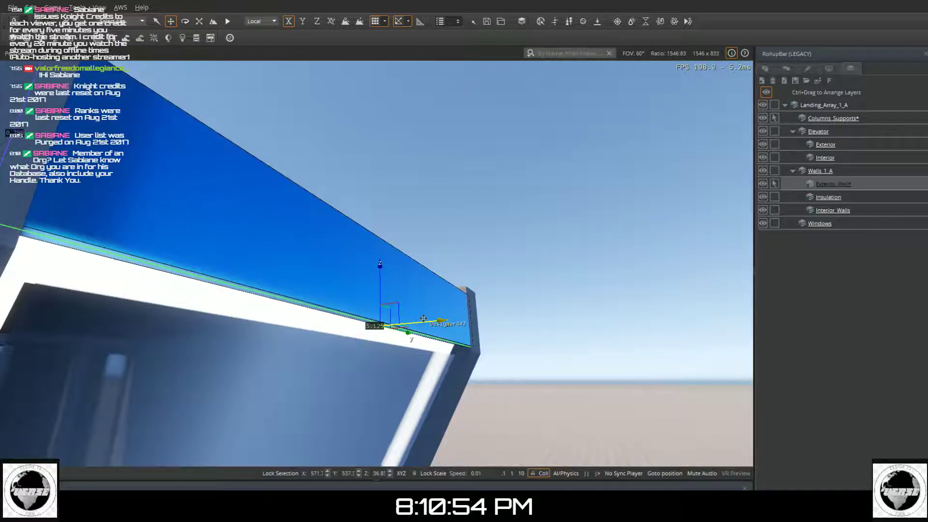
# - Examine from outside how the upper blue panel fits between the two slanted columns and the window frame
pyautogui.moveTo(423, 317); pyautogui.dragTo(140, 401, button='right')
pyautogui.press('s')
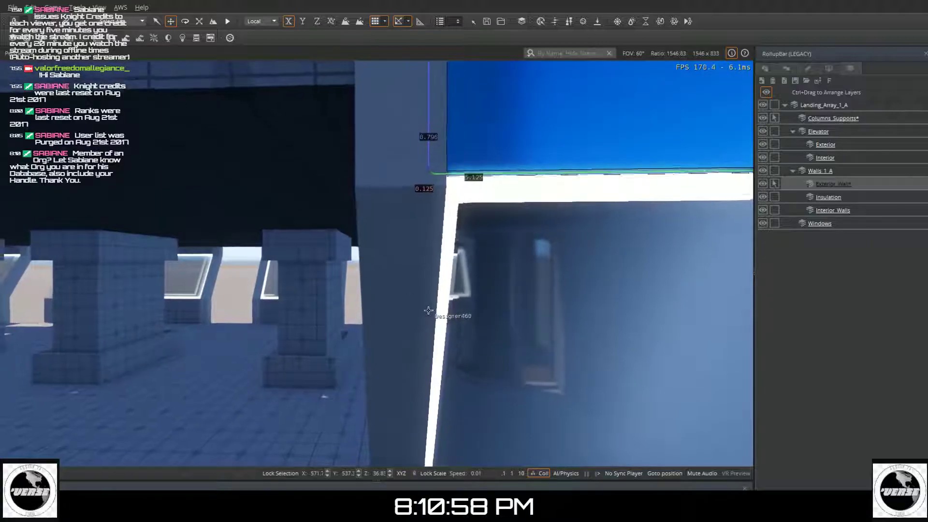
pyautogui.press('s')
pyautogui.moveTo(428, 310); pyautogui.dragTo(480, 352, button='right')
pyautogui.press('s')
pyautogui.press('s')
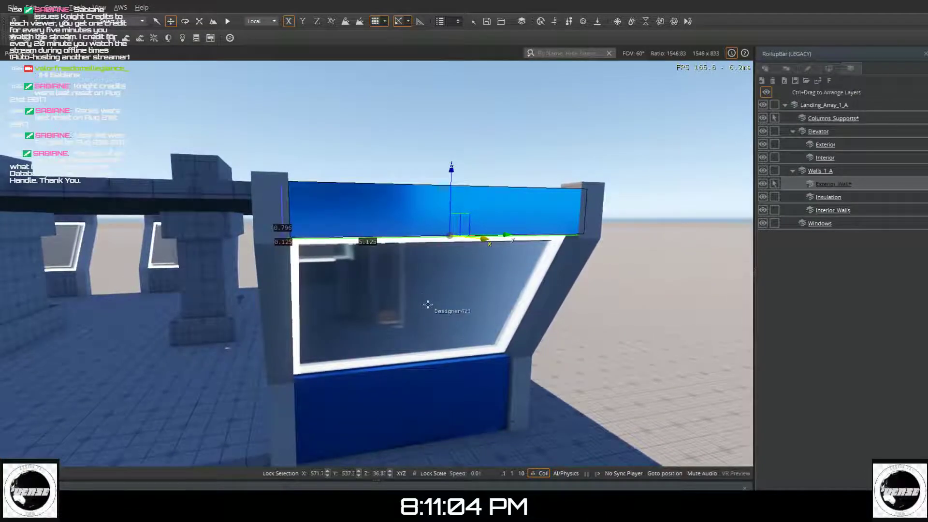
pyautogui.press('w')
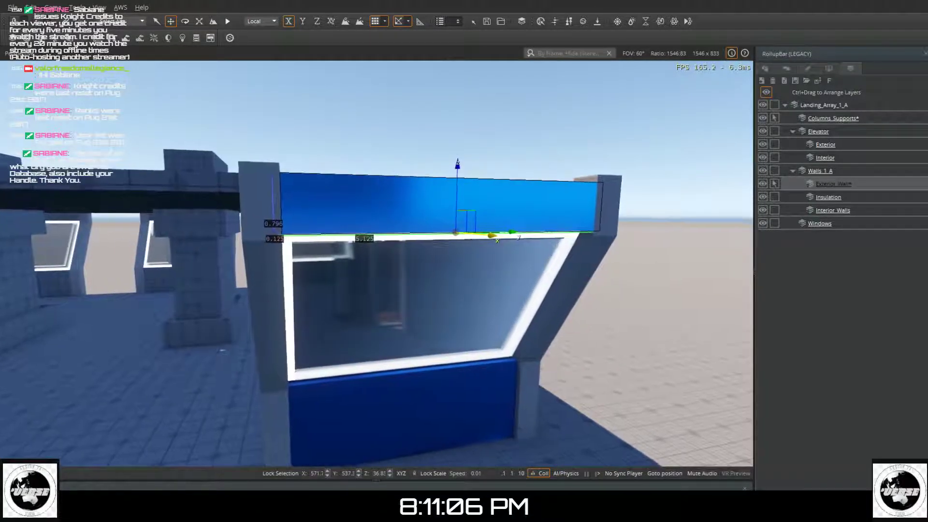
pyautogui.moveTo(487, 240); pyautogui.dragTo(613, 167, button='right')
pyautogui.moveTo(430, 276); pyautogui.dragTo(494, 229, button='right')
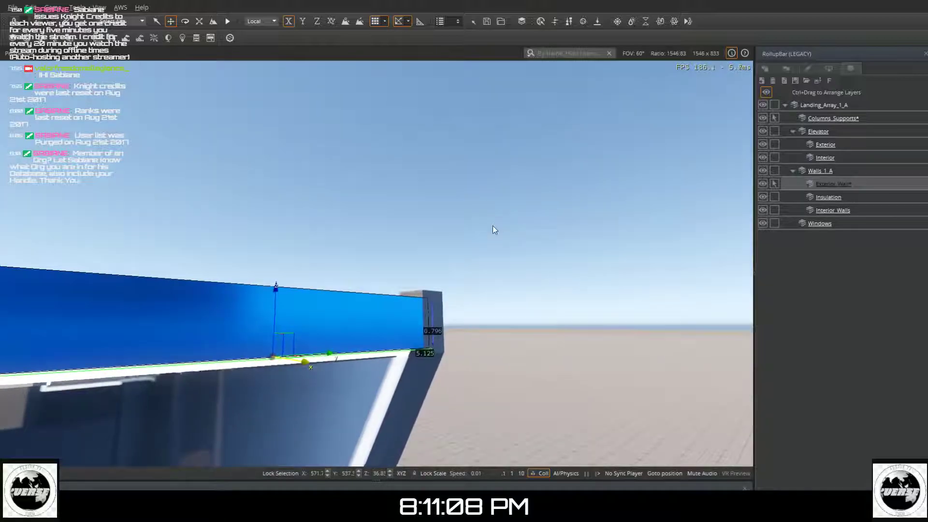
# - Select the original slanted column at the window's far end from above and shift it slightly outward along X
pyautogui.moveTo(491, 228)
pyautogui.mouseDown(button='right')
pyautogui.moveTo(491, 261)
pyautogui.moveTo(387, 333)
pyautogui.moveTo(449, 416)
pyautogui.moveTo(507, 414)
pyautogui.moveTo(517, 377)
pyautogui.moveTo(251, 217)
pyautogui.moveTo(492, 218)
pyautogui.mouseUp(button='right')
pyautogui.press('s')
pyautogui.scroll(5, 491, 211)
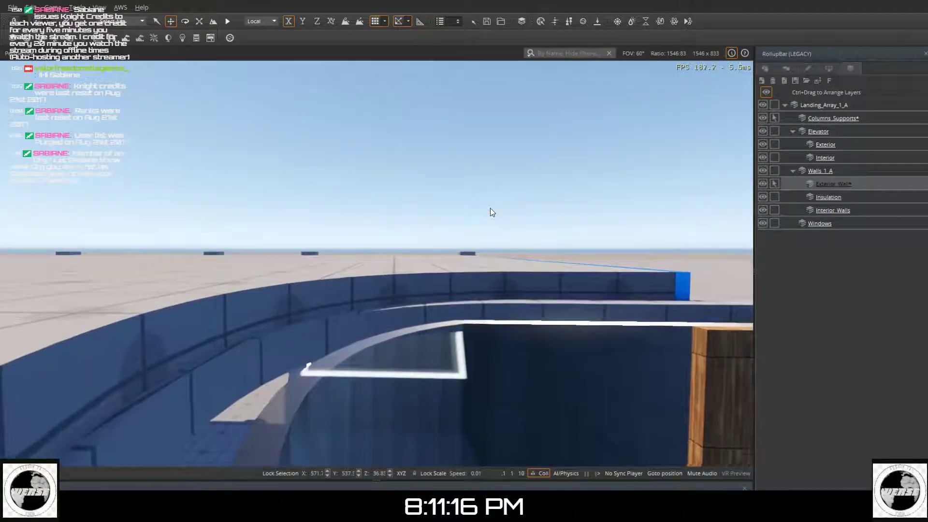
pyautogui.scroll(5, 490, 207)
pyautogui.scroll(-5, 490, 207)
pyautogui.scroll(2, 490, 208)
pyautogui.moveTo(491, 209); pyautogui.dragTo(471, 133, button='right')
pyautogui.scroll(4, 471, 133)
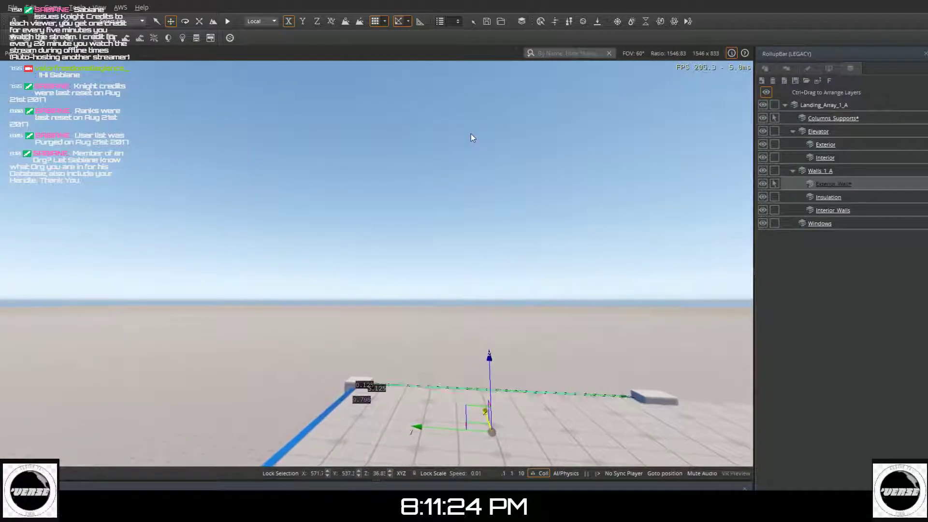
pyautogui.scroll(4, 470, 136)
pyautogui.moveTo(477, 236); pyautogui.dragTo(463, 251, button='right')
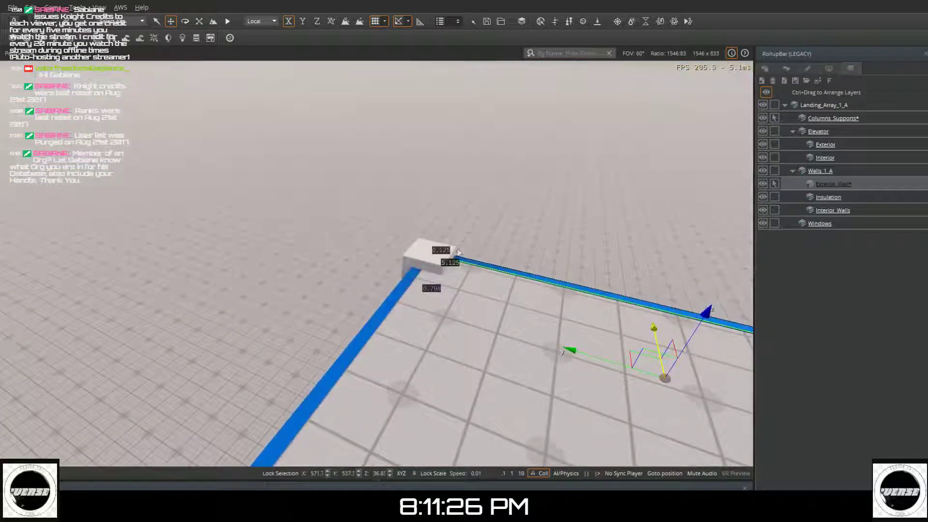
pyautogui.click(428, 252)
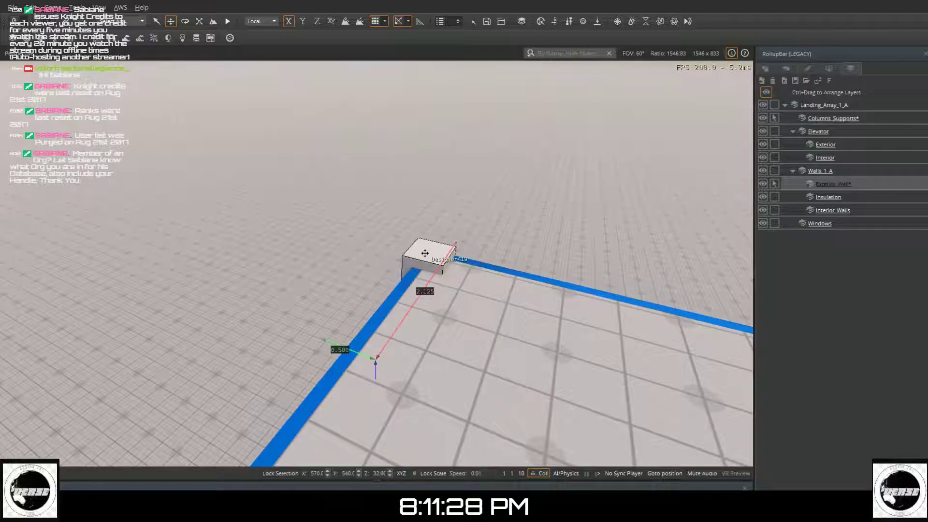
pyautogui.moveTo(405, 313); pyautogui.dragTo(374, 312, button='right')
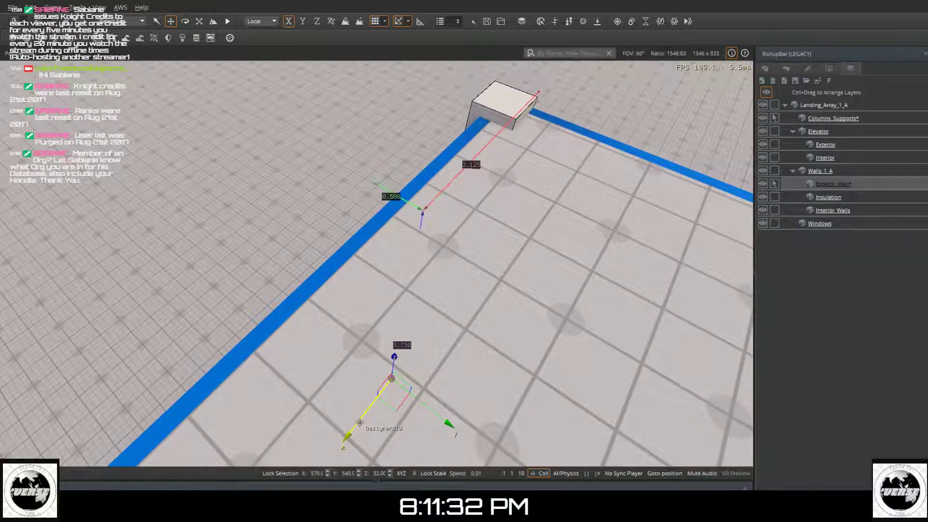
pyautogui.moveTo(360, 423); pyautogui.dragTo(369, 417)
pyautogui.moveTo(426, 248); pyautogui.dragTo(437, 248, button='right')
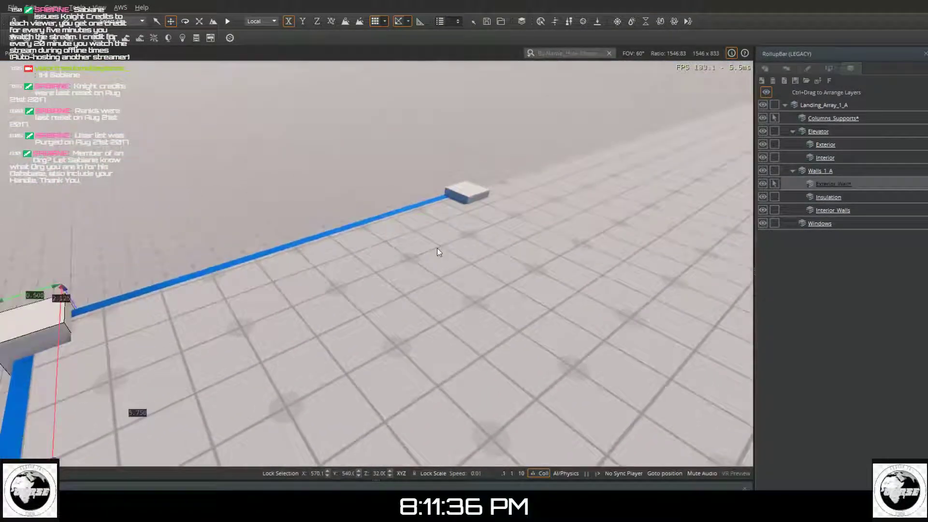
# - Shift the copied slanted column at the window's near end outward along X to match the far one
pyautogui.click(470, 194)
pyautogui.moveTo(505, 435); pyautogui.dragTo(508, 446, button='right')
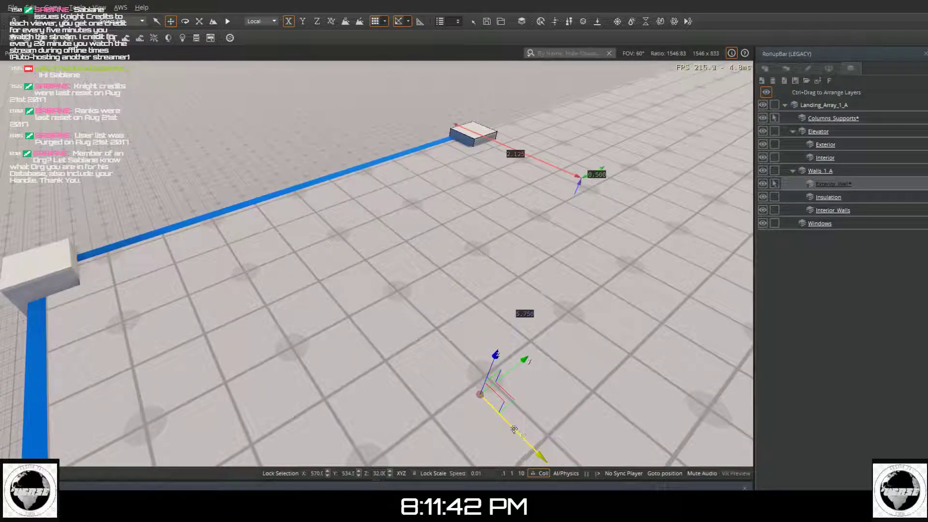
pyautogui.moveTo(515, 430); pyautogui.dragTo(512, 425)
# - Examine how the columns meet the window frame, interior wall and lower blue panel from inside and outside the room
pyautogui.moveTo(457, 336); pyautogui.dragTo(593, 376, button='right')
pyautogui.press('w')
pyautogui.press('w')
pyautogui.moveTo(530, 355); pyautogui.dragTo(463, 327, button='right')
pyautogui.press('w')
pyautogui.press('w')
pyautogui.press('w')
pyautogui.press('w')
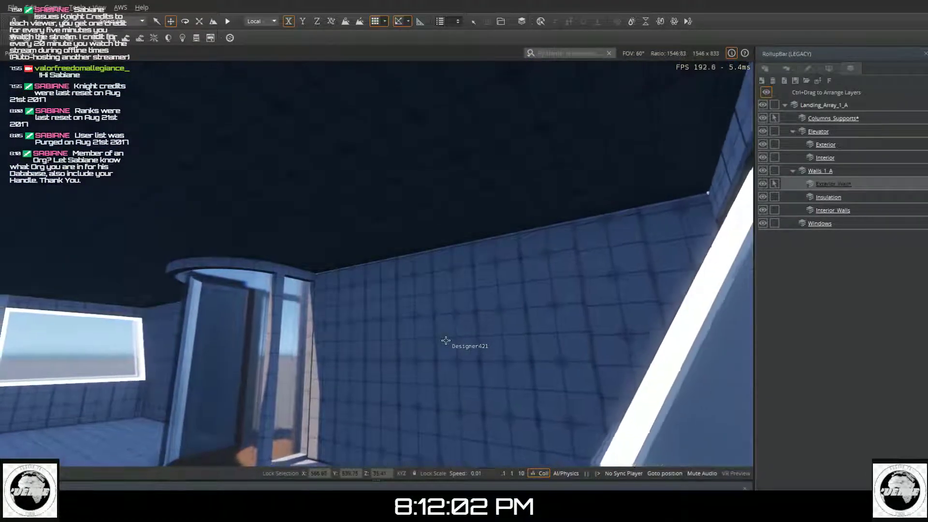
pyautogui.moveTo(409, 323); pyautogui.dragTo(420, 244, button='right')
pyautogui.press('w')
pyautogui.press('s')
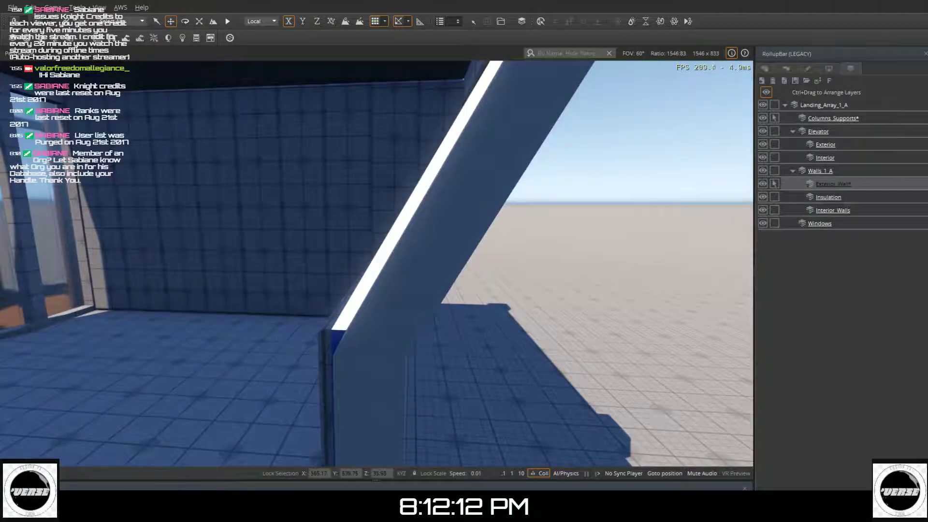
pyautogui.press('a')
pyautogui.press('w')
pyautogui.moveTo(311, 291); pyautogui.dragTo(348, 311, button='right')
pyautogui.scroll(3, 310, 307)
pyautogui.scroll(5, 354, 336)
pyautogui.press('w')
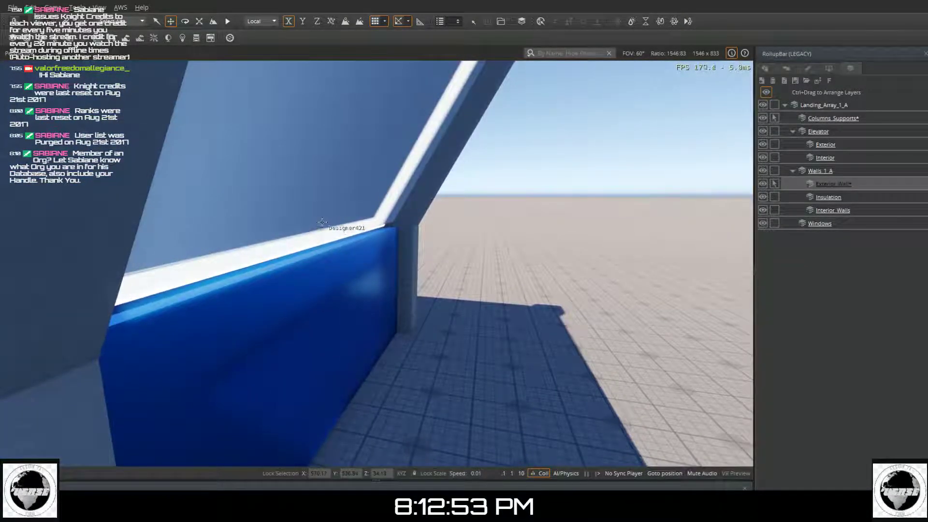
# - Shift the blue exterior panel beneath the second window outward along X and lock the Exterior_Wall layer against selection
pyautogui.click(321, 240)
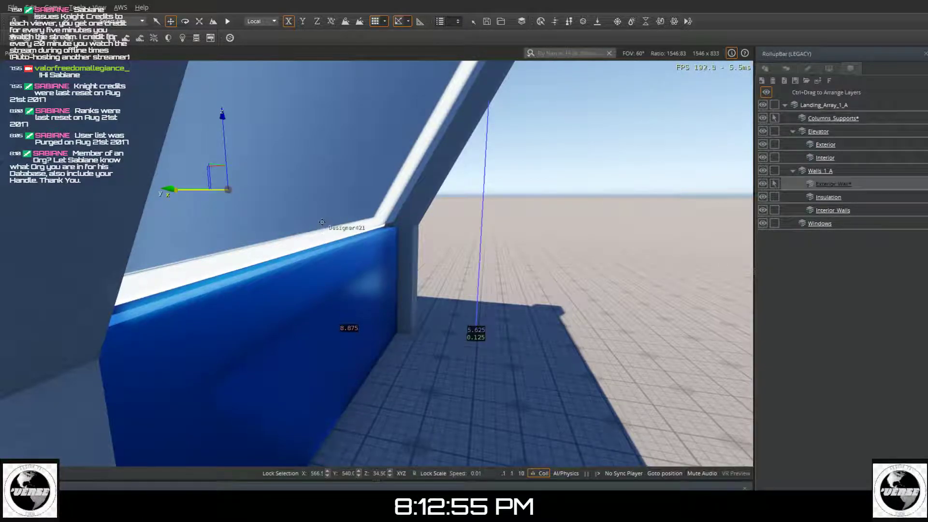
pyautogui.press('a')
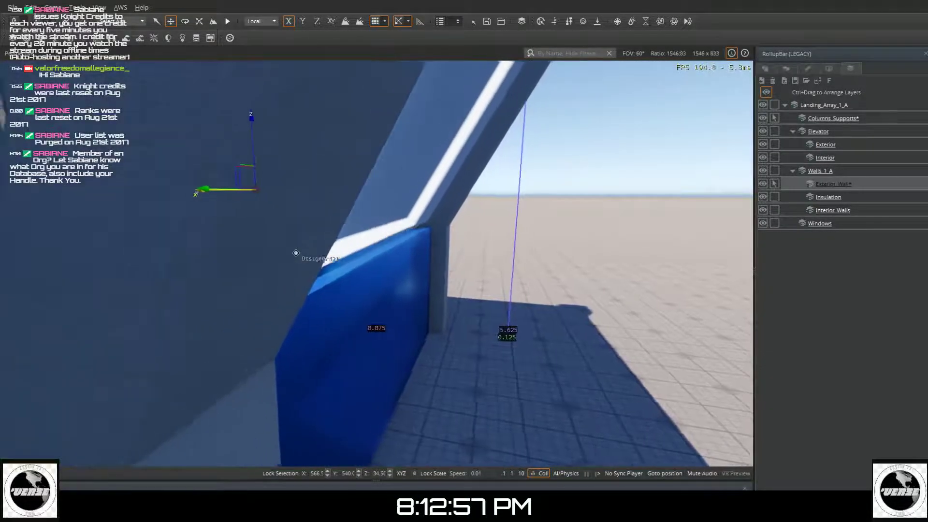
pyautogui.press('a')
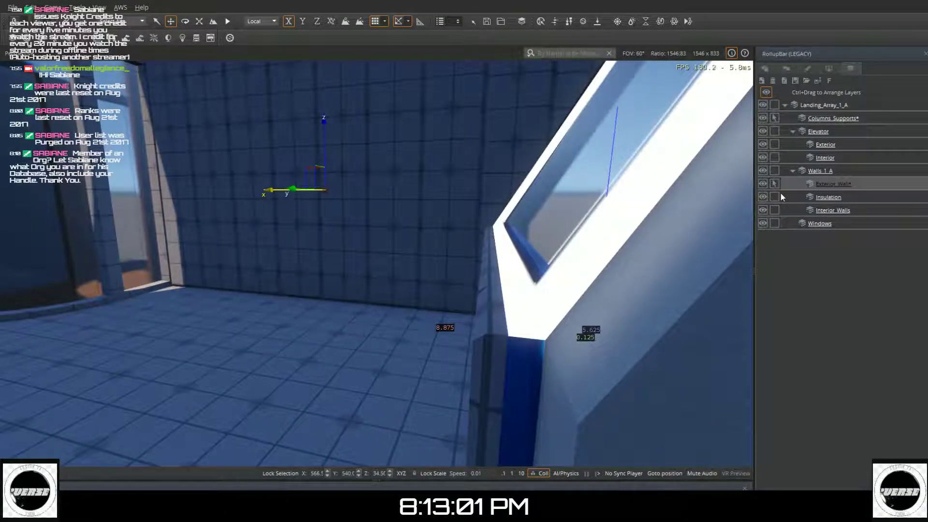
pyautogui.press('d')
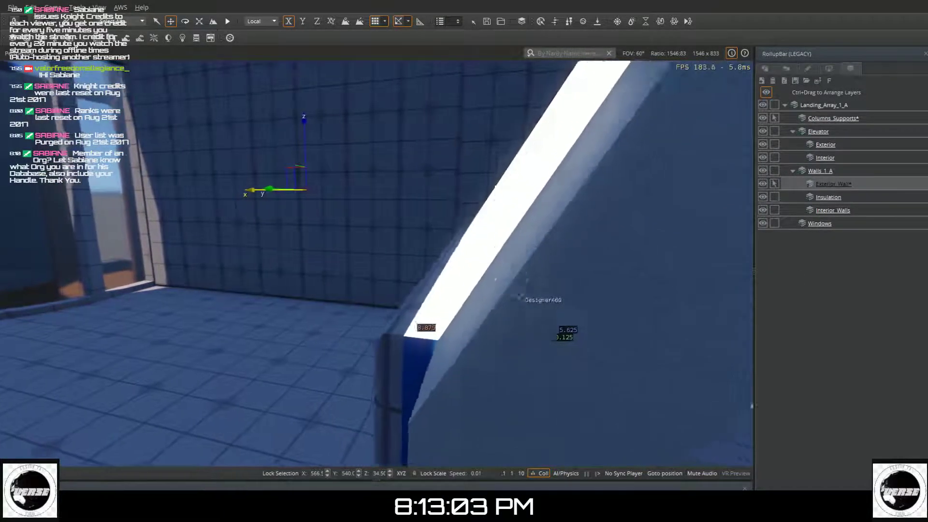
pyautogui.press('d')
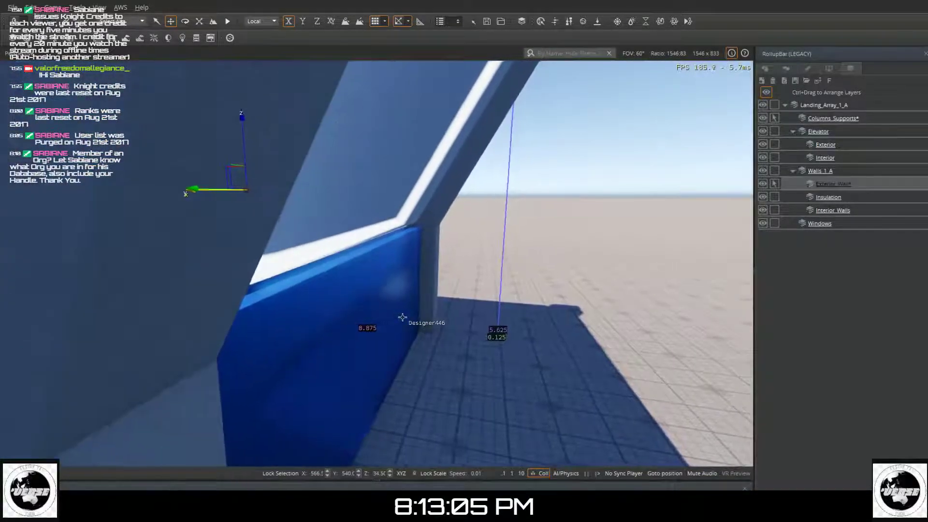
pyautogui.click(396, 323)
pyautogui.moveTo(444, 278); pyautogui.dragTo(481, 165, button='right')
pyautogui.moveTo(423, 280); pyautogui.dragTo(303, 240, button='right')
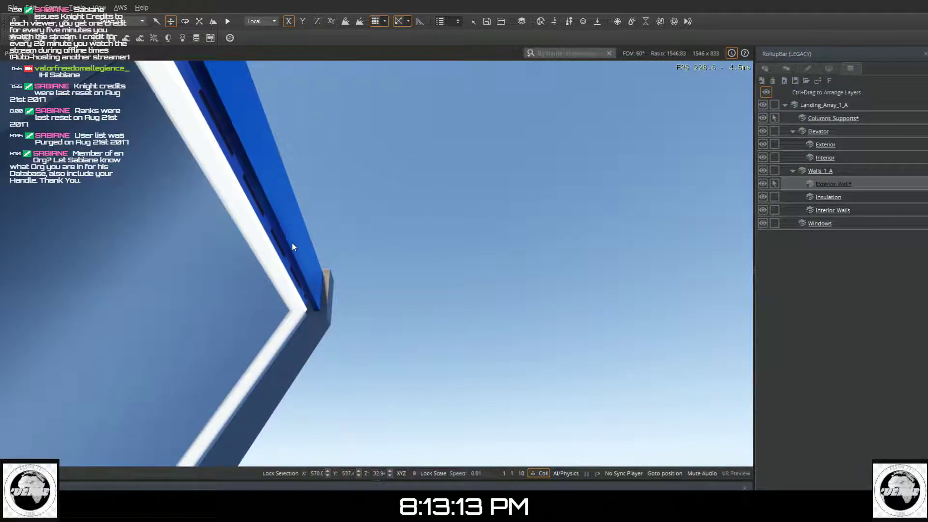
pyautogui.press('a')
pyautogui.press('a')
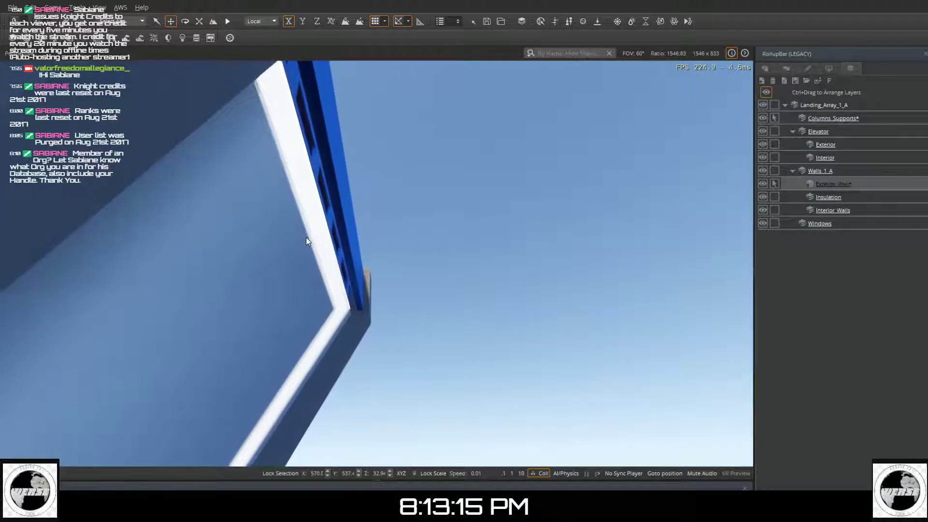
pyautogui.moveTo(369, 434); pyautogui.dragTo(361, 365, button='right')
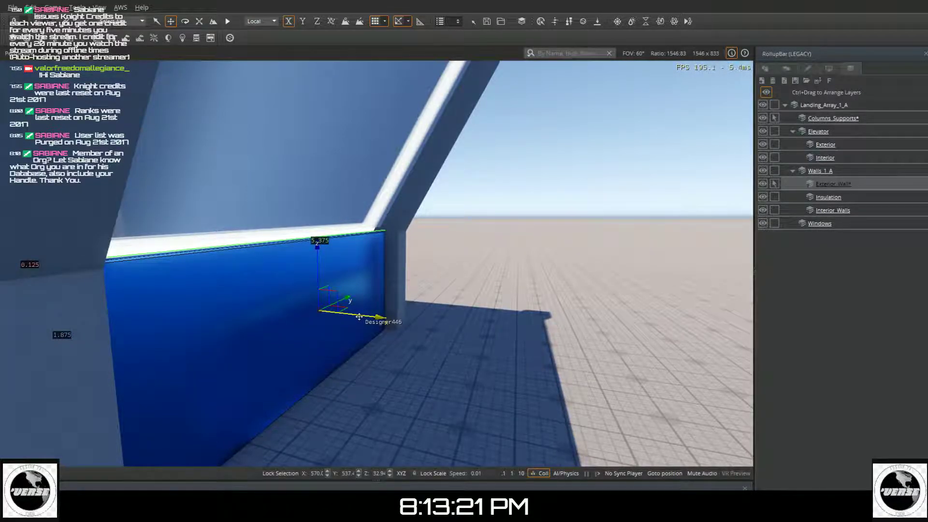
pyautogui.moveTo(359, 316); pyautogui.dragTo(370, 320)
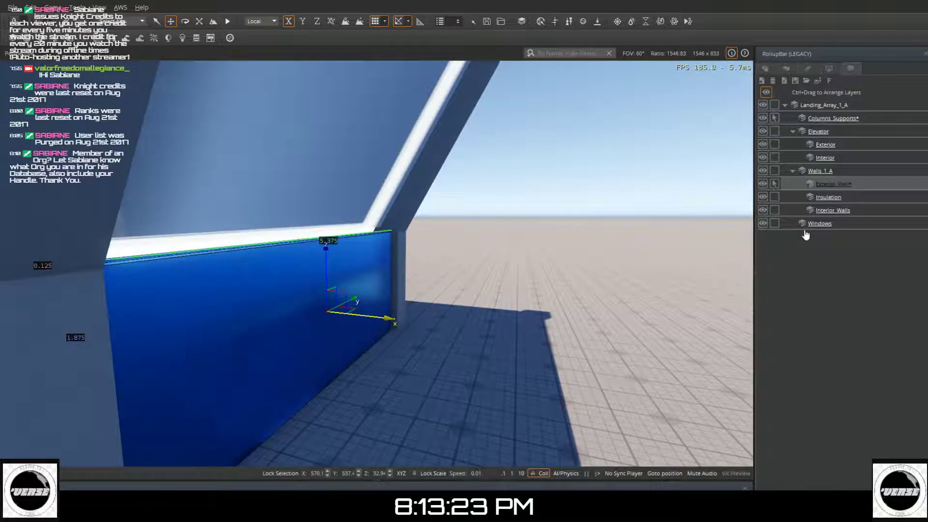
pyautogui.click(773, 183)
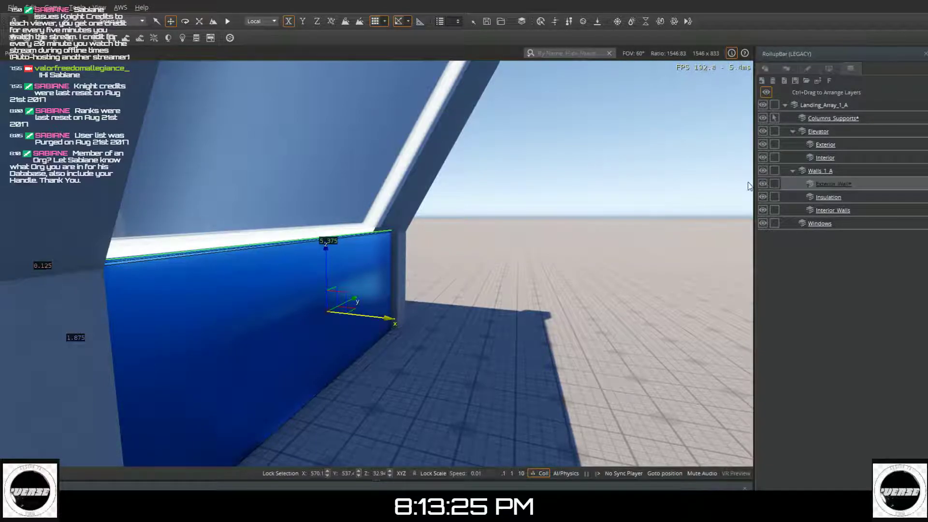
# - Hide the Exterior_Wall layer, make the Walls_1_A layers selectable, and select the insulation frame and pieces beneath the second window
pyautogui.click(763, 184)
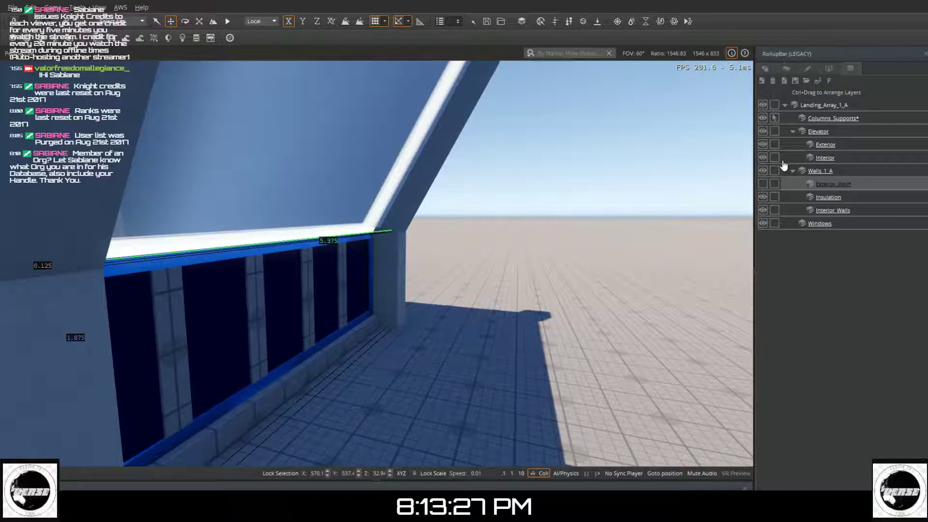
pyautogui.click(774, 170)
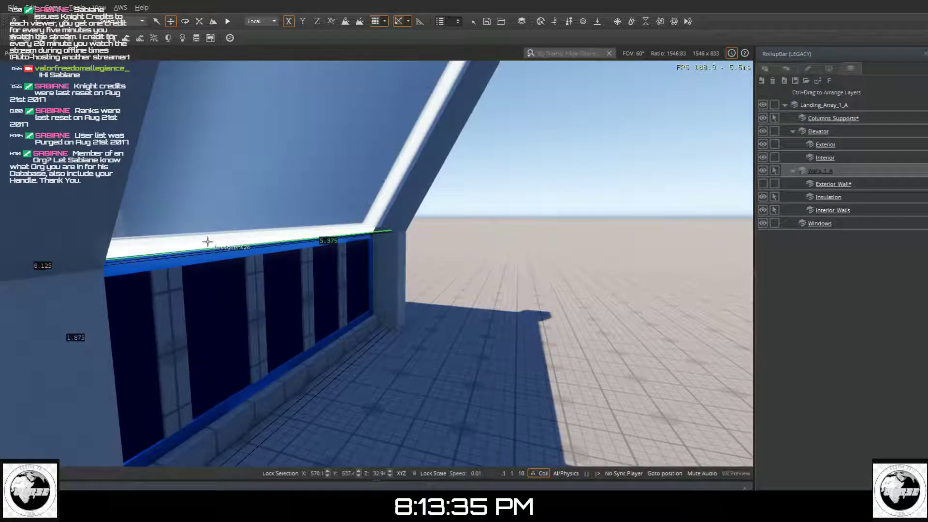
pyautogui.click(190, 257)
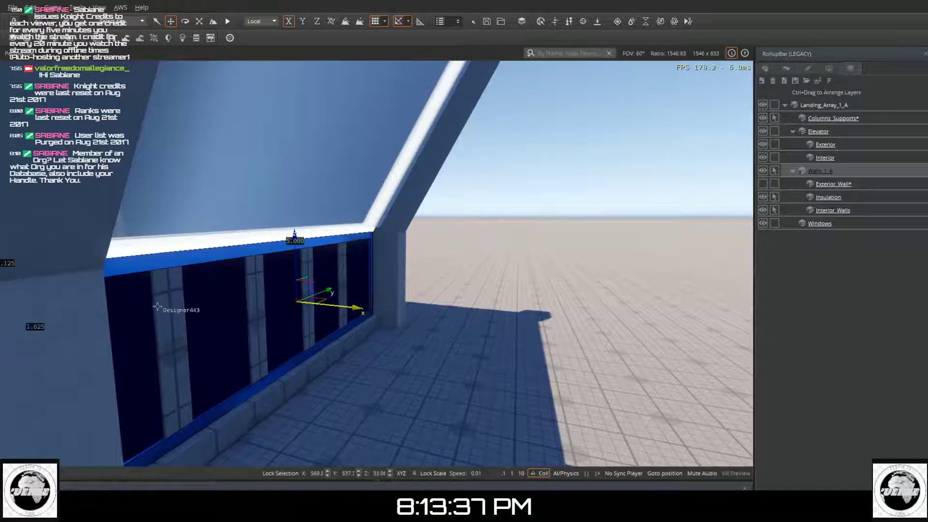
pyautogui.keyDown('ctrl'); pyautogui.click(344, 275); pyautogui.keyUp('ctrl')
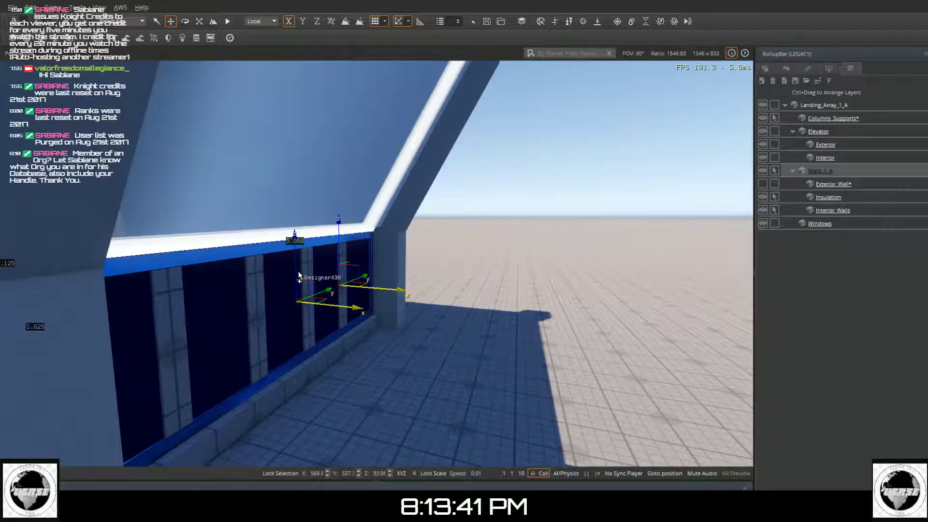
pyautogui.keyDown('ctrl'); pyautogui.click(252, 283); pyautogui.keyUp('ctrl')
pyautogui.keyDown('ctrl'); pyautogui.click(173, 312); pyautogui.keyUp('ctrl')
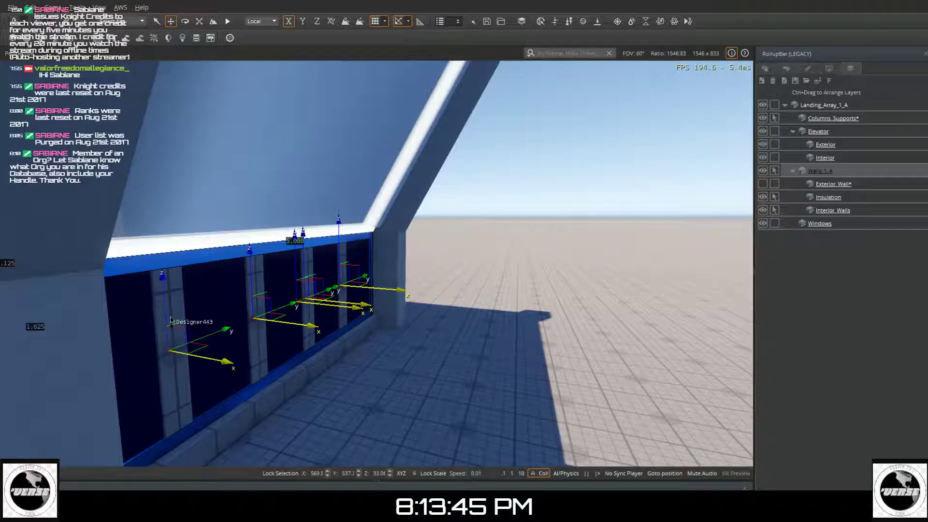
pyautogui.keyDown('ctrl'); pyautogui.click(138, 329); pyautogui.keyUp('ctrl')
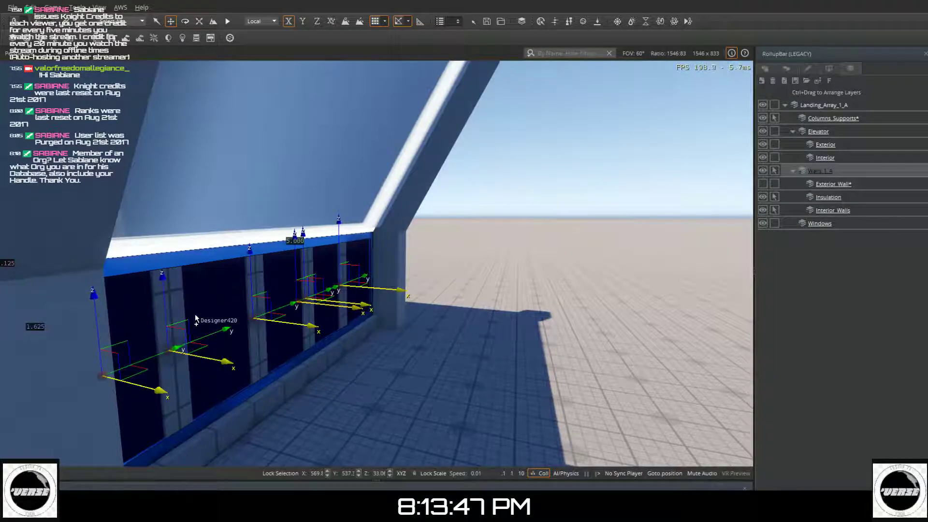
pyautogui.keyDown('ctrl'); pyautogui.click(216, 310); pyautogui.keyUp('ctrl')
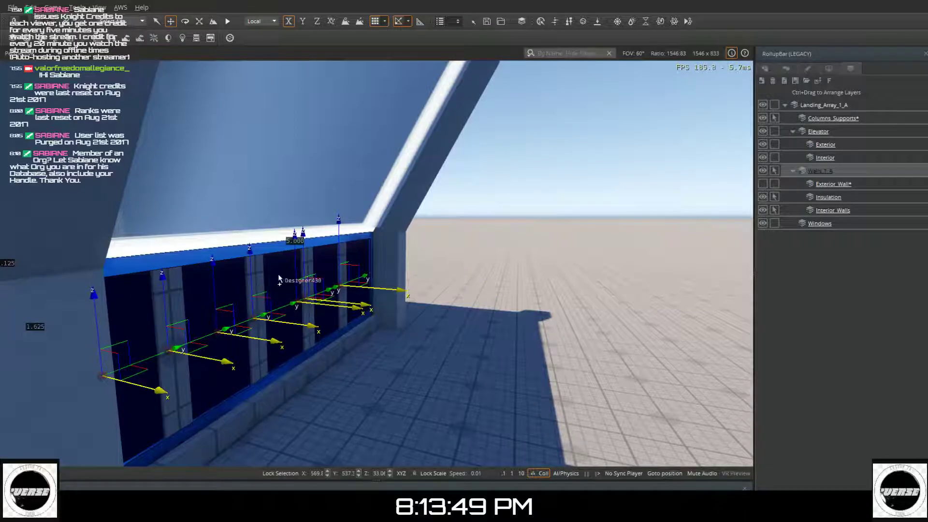
pyautogui.keyDown('ctrl'); pyautogui.click(324, 269); pyautogui.keyUp('ctrl')
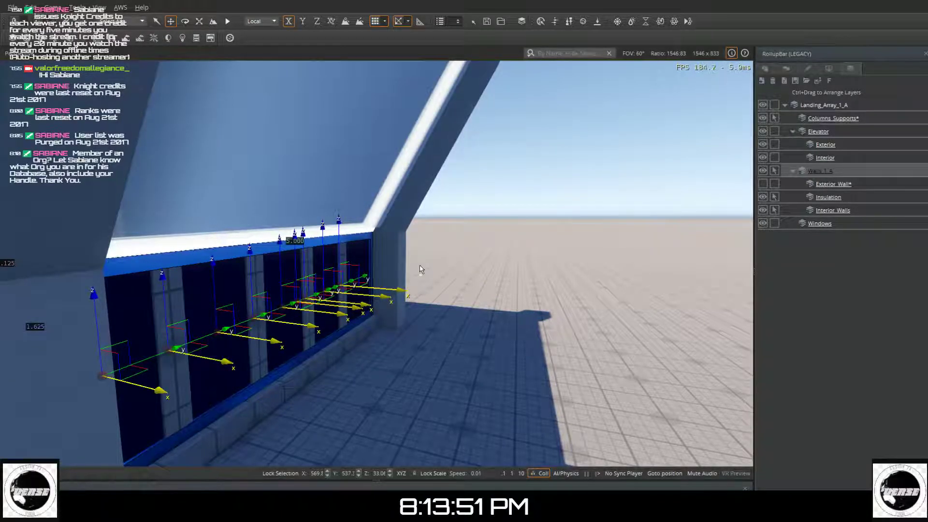
# - Add the insulation frame and pieces above the second window to the selection and shift the whole set outward along X
pyautogui.moveTo(385, 234)
pyautogui.mouseDown(button='right')
pyautogui.moveTo(382, 199)
pyautogui.moveTo(380, 225)
pyautogui.mouseUp(button='right')
pyautogui.click(378, 212)
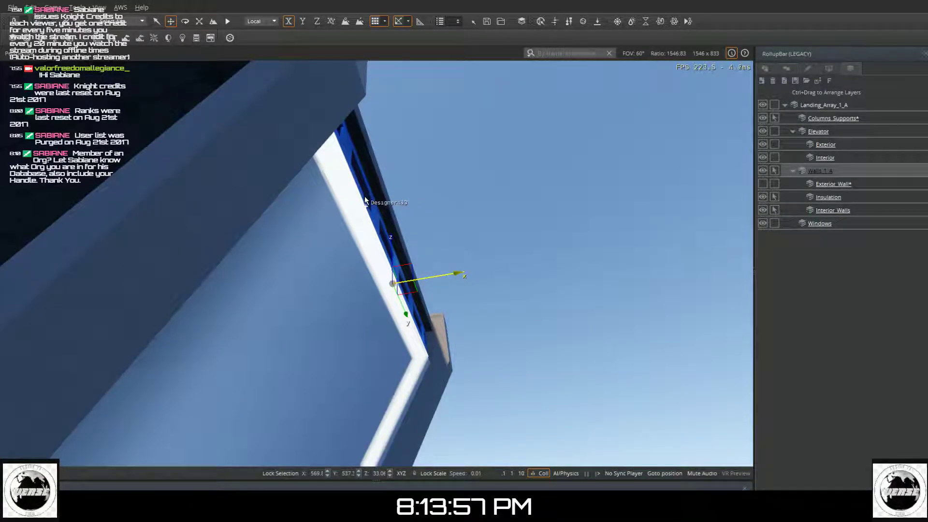
pyautogui.click(365, 198)
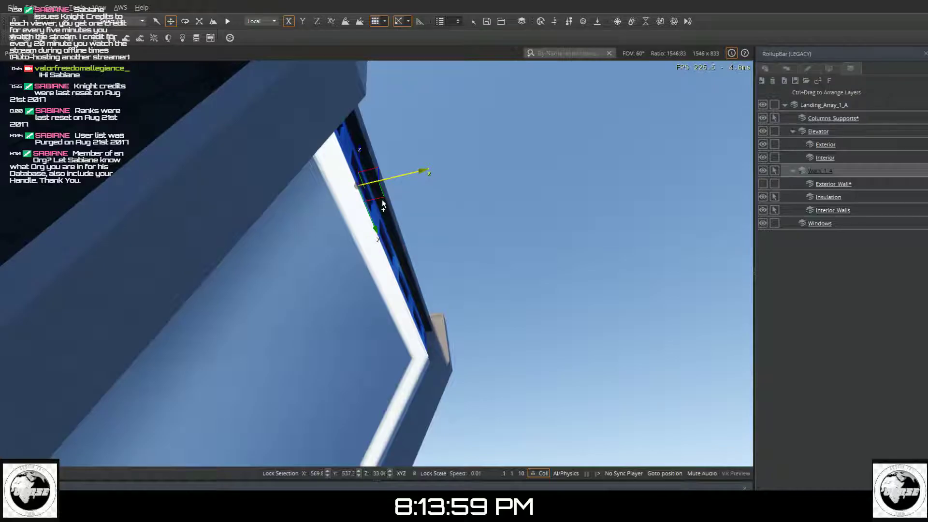
pyautogui.keyDown('ctrl'); pyautogui.click(376, 211); pyautogui.keyUp('ctrl')
pyautogui.moveTo(329, 290); pyautogui.dragTo(298, 333, button='right')
pyautogui.press('d')
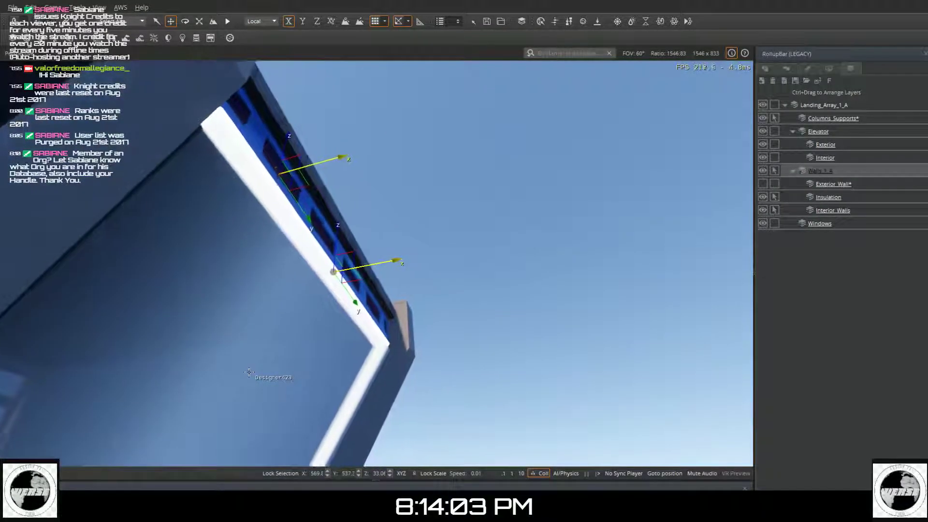
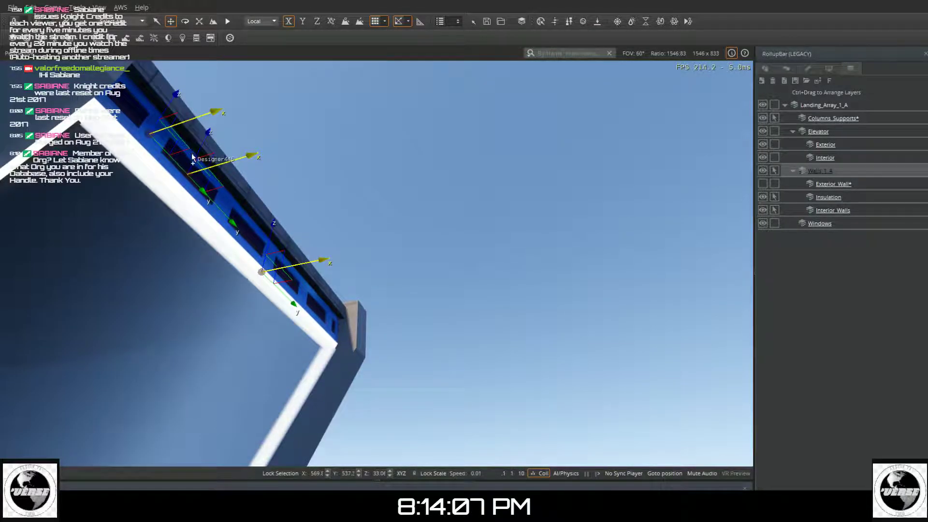
pyautogui.keyDown('ctrl'); pyautogui.click(242, 224); pyautogui.keyUp('ctrl')
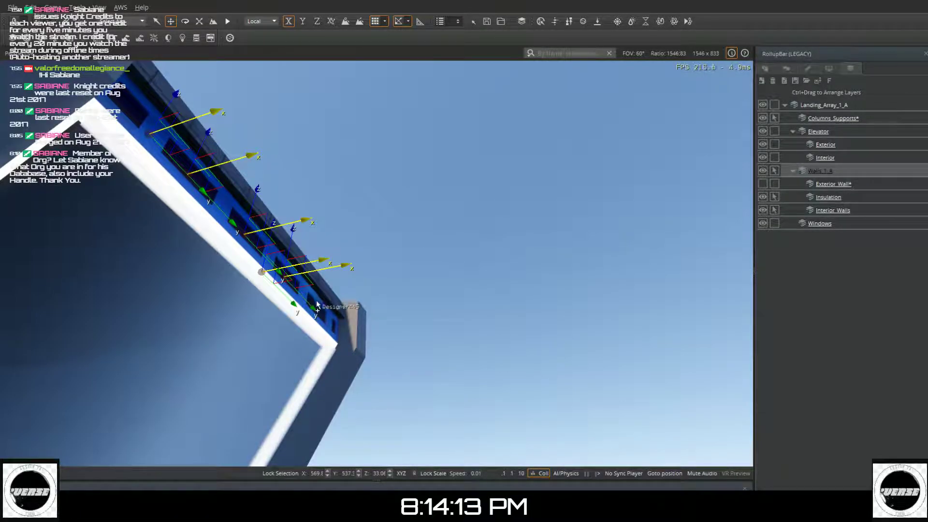
pyautogui.keyDown('ctrl'); pyautogui.click(315, 309); pyautogui.keyUp('ctrl')
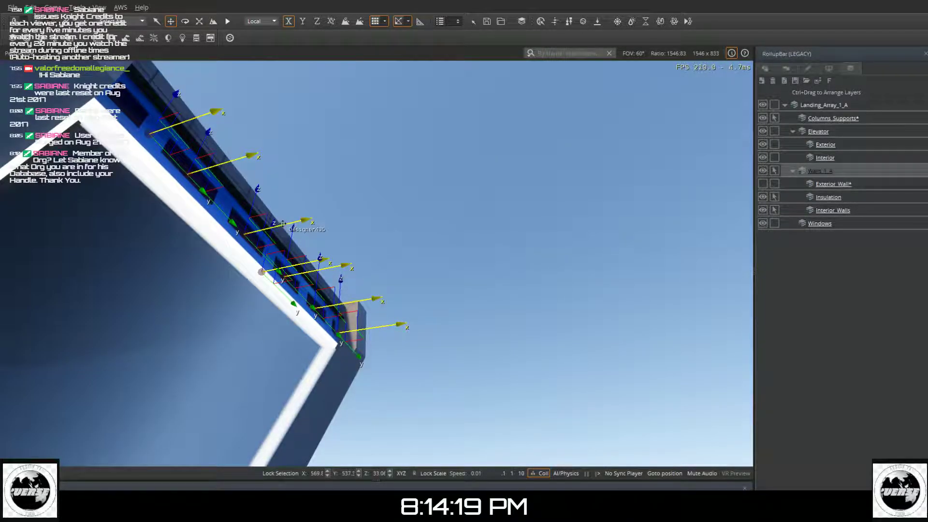
pyautogui.moveTo(284, 223); pyautogui.dragTo(287, 222)
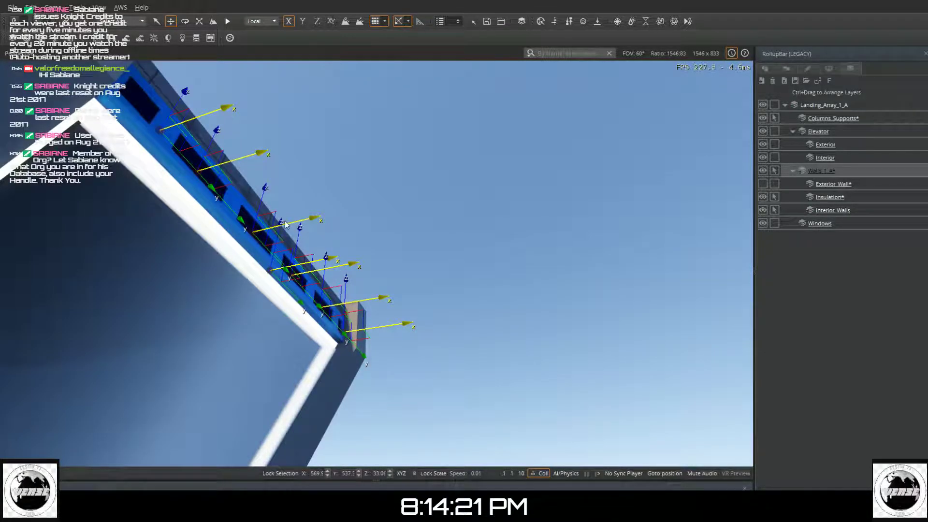
# - Make the Windows layer selectable and shift the second window's frame and glass outward along X
pyautogui.click(629, 220)
pyautogui.click(773, 222)
pyautogui.moveTo(583, 261); pyautogui.dragTo(459, 338, button='right')
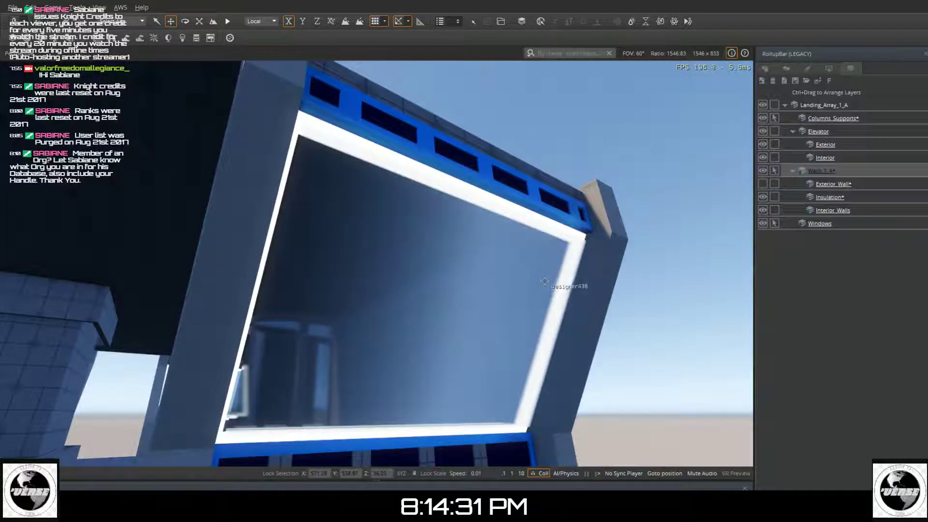
pyautogui.click(352, 325)
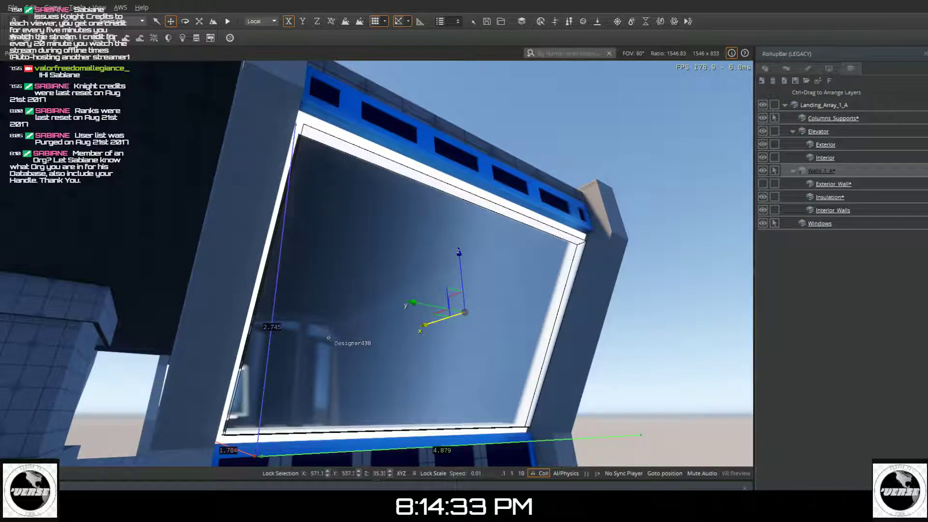
pyautogui.keyDown('ctrl'); pyautogui.click(323, 128); pyautogui.keyUp('ctrl')
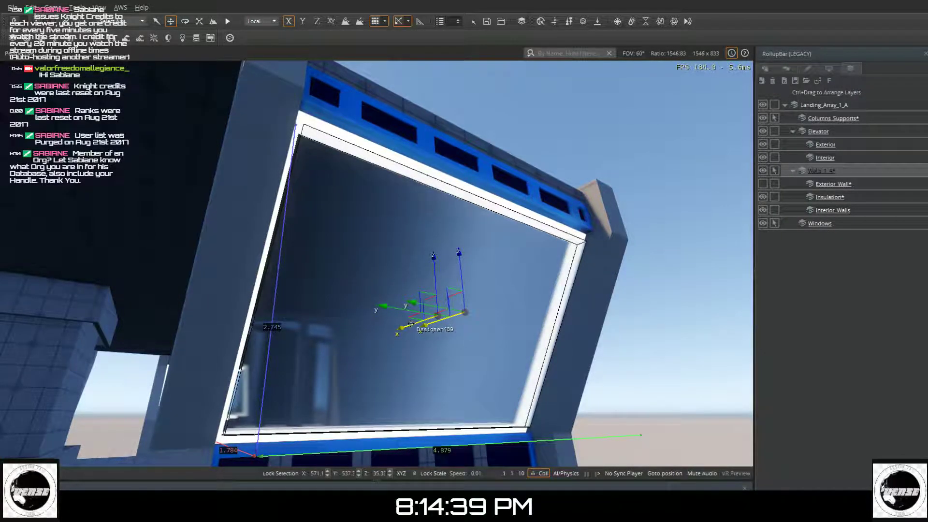
pyautogui.moveTo(410, 324); pyautogui.dragTo(413, 323)
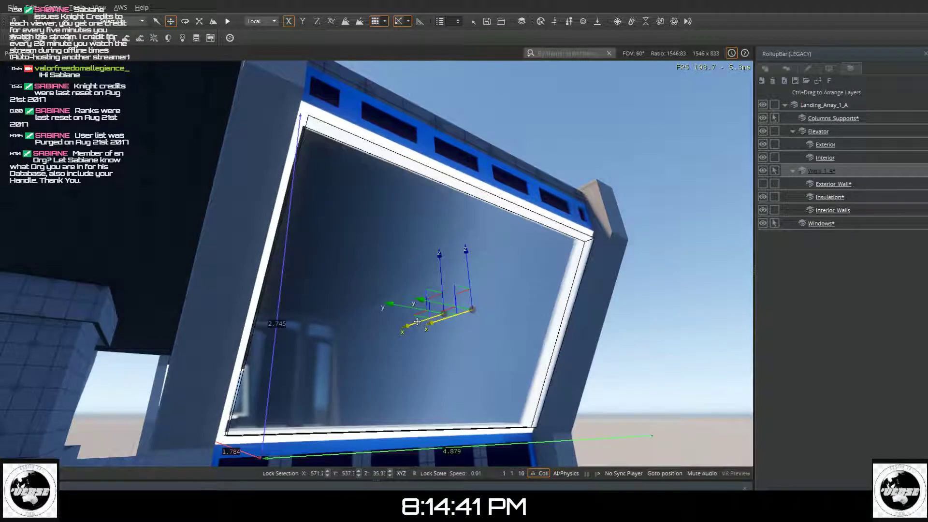
# - Check the shifted window's fit from inside, lock the Windows layer against selection, and make the Interior_Walls layer selectable
pyautogui.press('a')
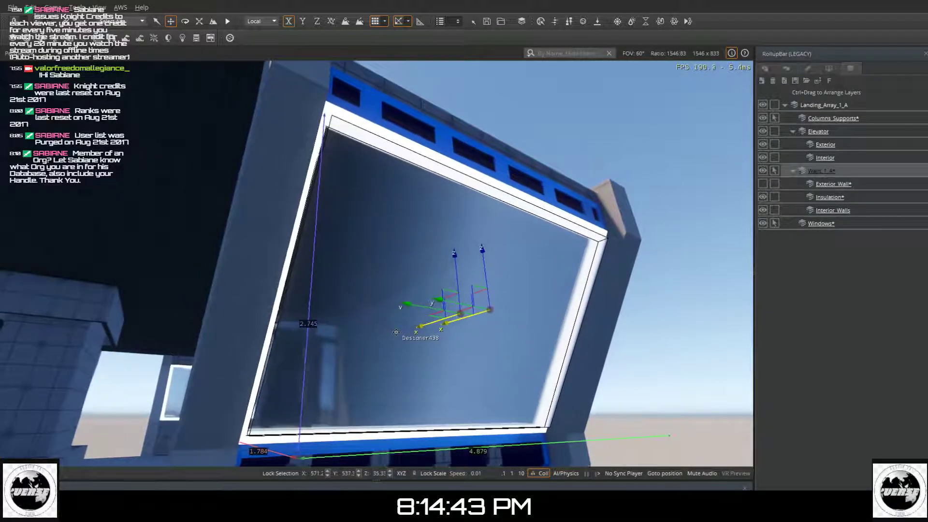
pyautogui.moveTo(398, 332); pyautogui.dragTo(435, 323, button='right')
pyautogui.press('a')
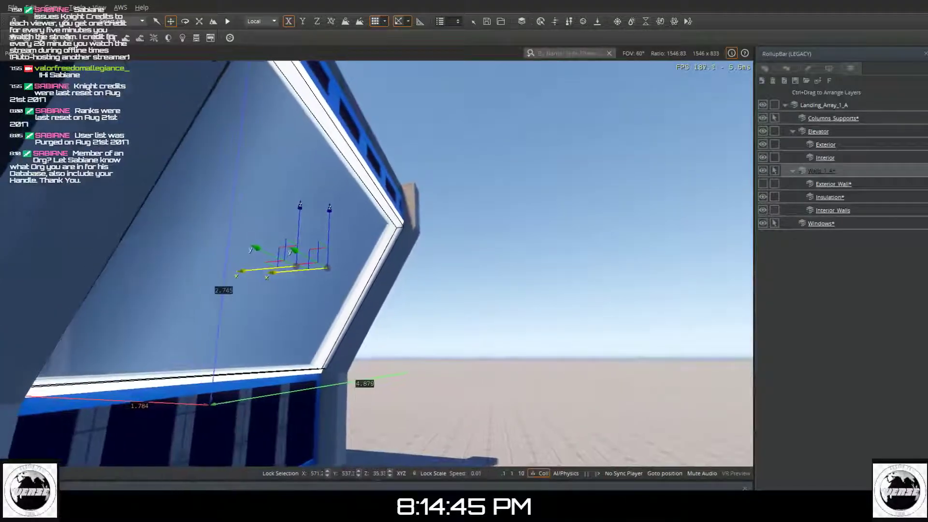
pyautogui.press('a')
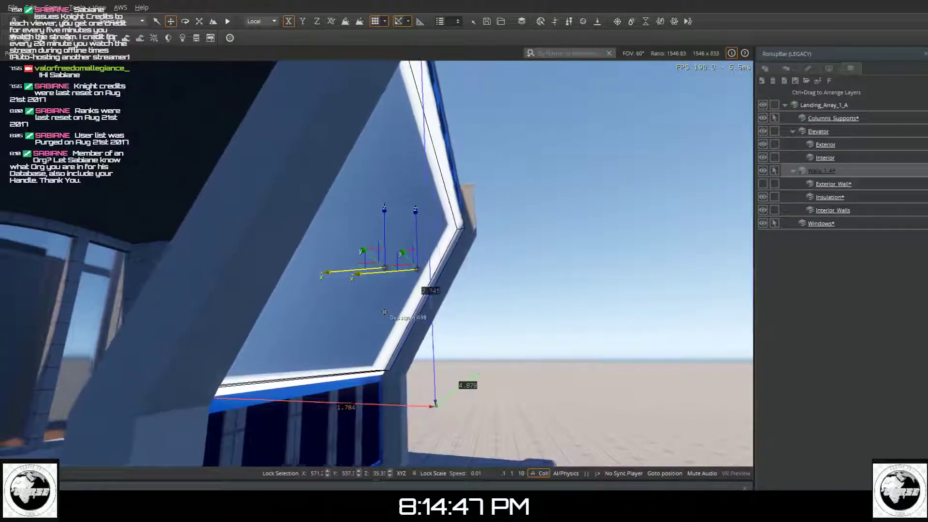
pyautogui.press('a')
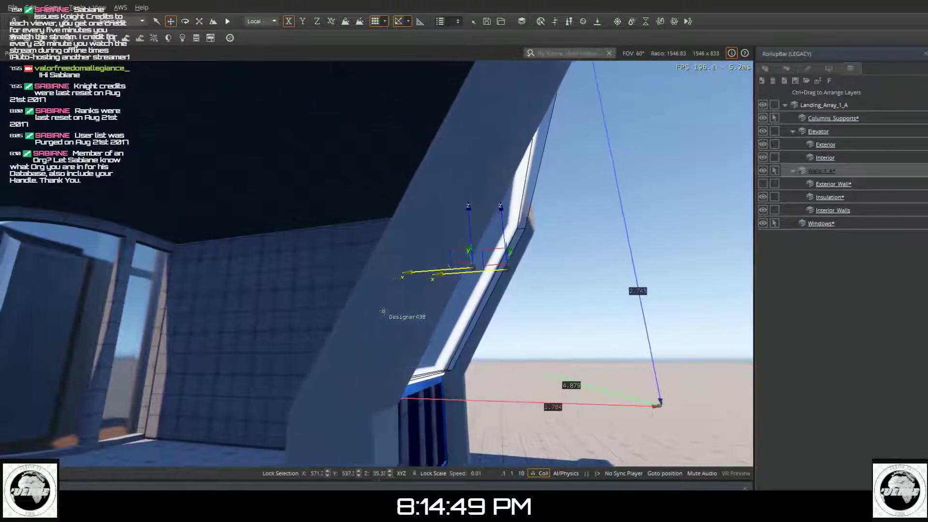
pyautogui.press('a')
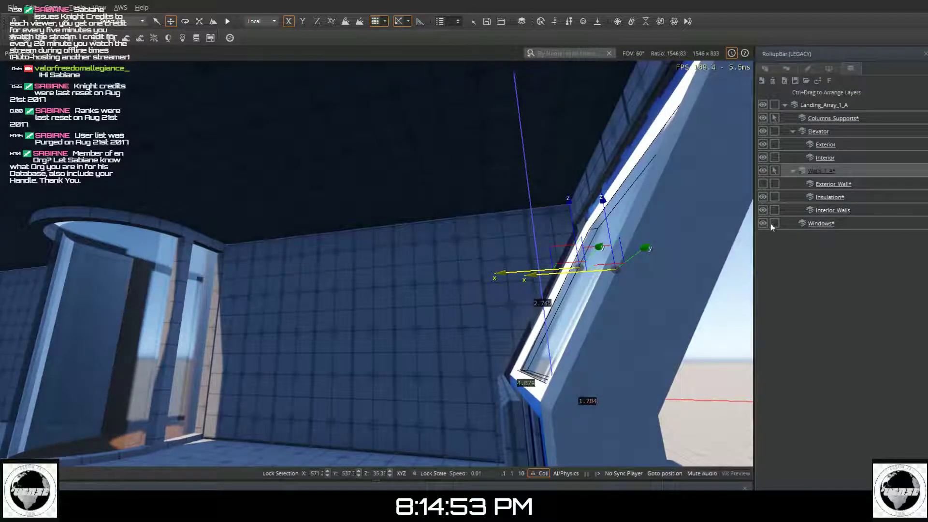
pyautogui.click(700, 449)
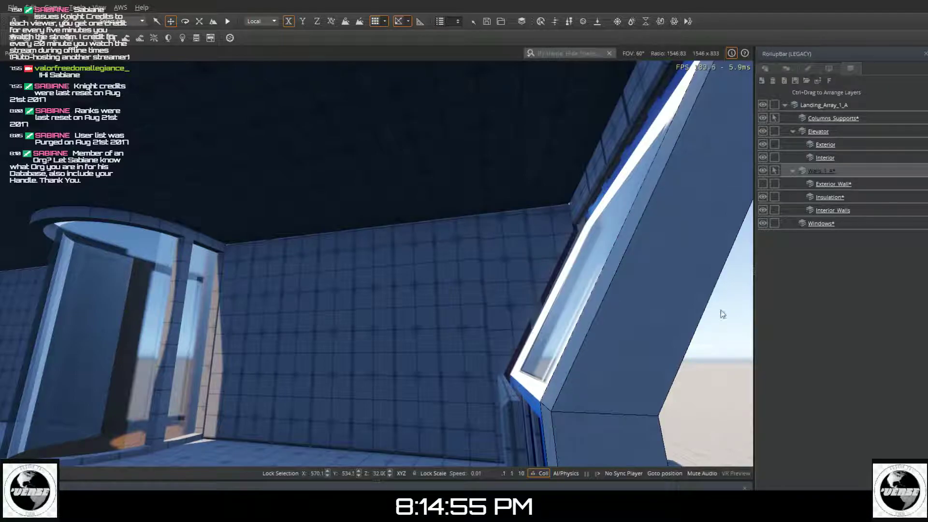
pyautogui.click(775, 210)
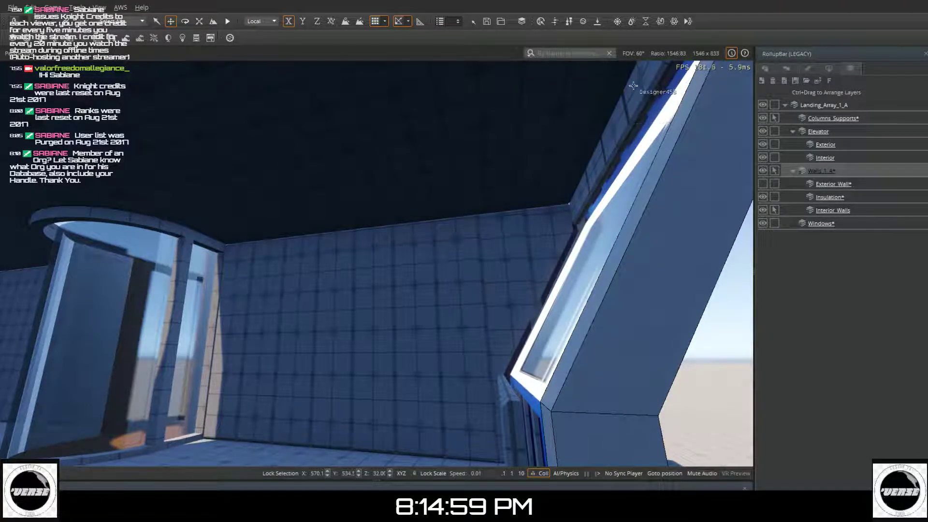
# - Select the row of interior wall panels above the second window
pyautogui.moveTo(506, 266); pyautogui.dragTo(596, 142, button='right')
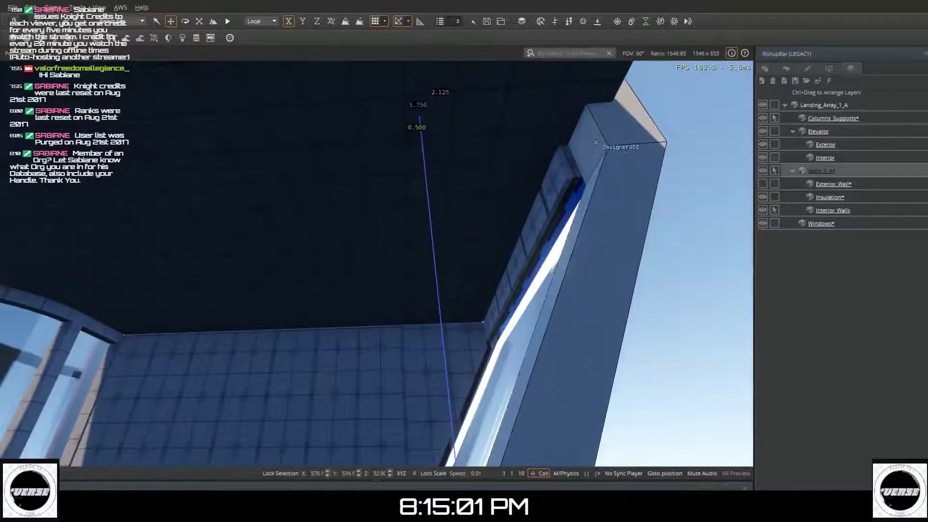
pyautogui.click(562, 172)
pyautogui.click(563, 172)
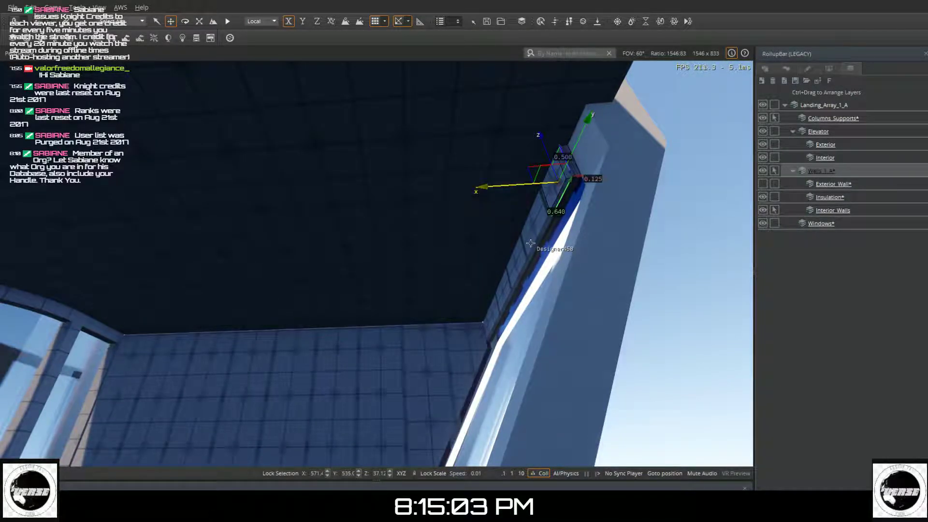
pyautogui.keyDown('ctrl'); pyautogui.click(539, 228); pyautogui.keyUp('ctrl')
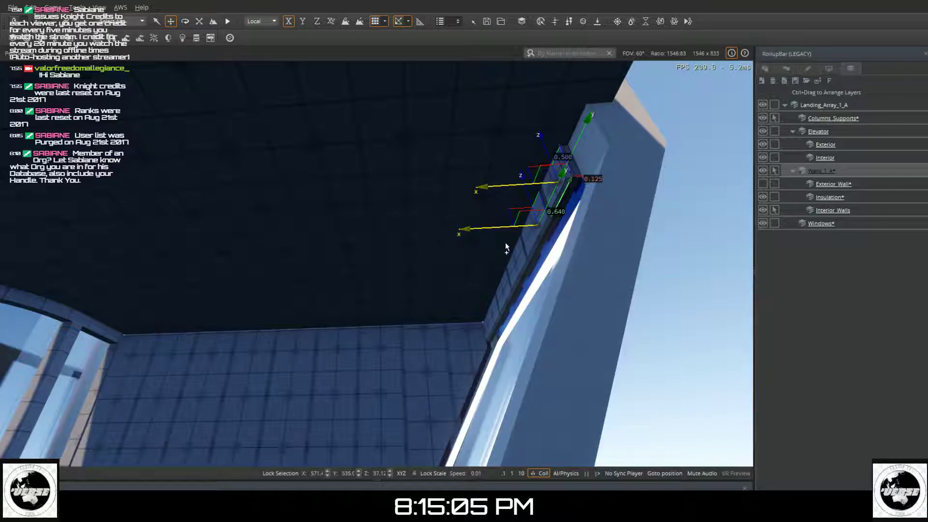
pyautogui.keyDown('ctrl'); pyautogui.click(517, 266); pyautogui.keyUp('ctrl')
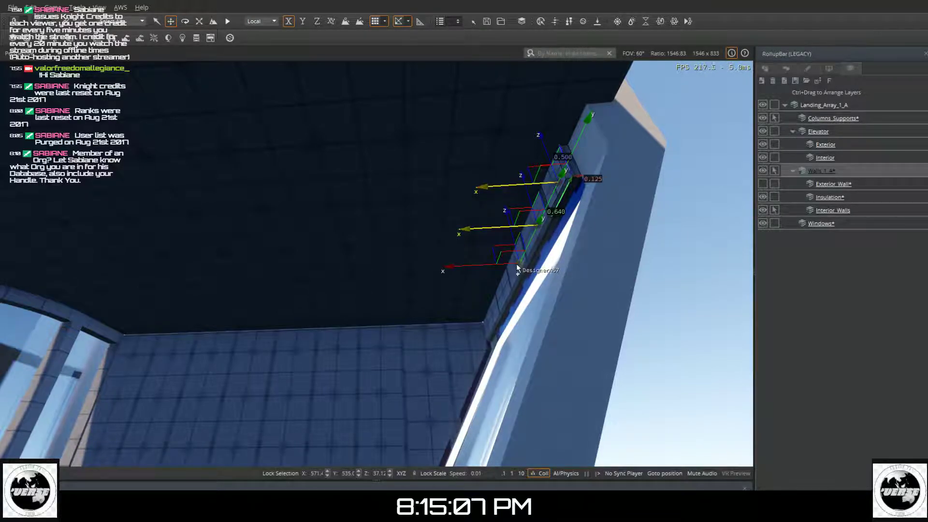
pyautogui.keyDown('ctrl'); pyautogui.click(502, 285); pyautogui.keyUp('ctrl')
pyautogui.keyDown('ctrl'); pyautogui.click(489, 319); pyautogui.keyUp('ctrl')
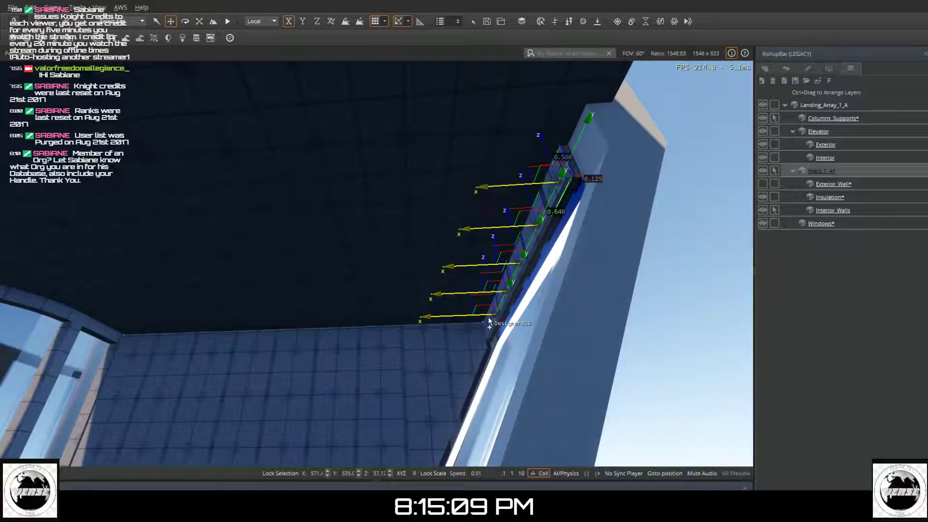
pyautogui.keyDown('ctrl'); pyautogui.click(487, 333); pyautogui.keyUp('ctrl')
# - Select the row of interior wall panels below the second window
pyautogui.moveTo(420, 439); pyautogui.dragTo(486, 352, button='right')
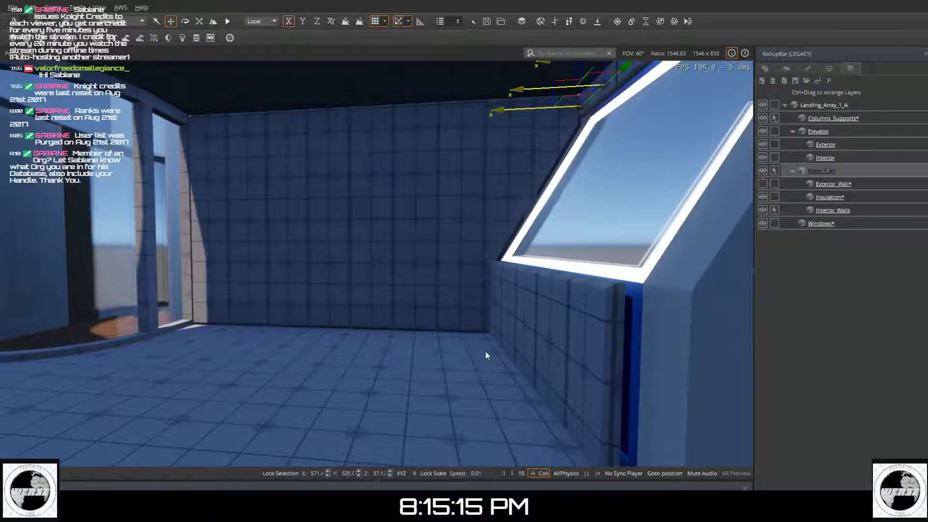
pyautogui.click(494, 304)
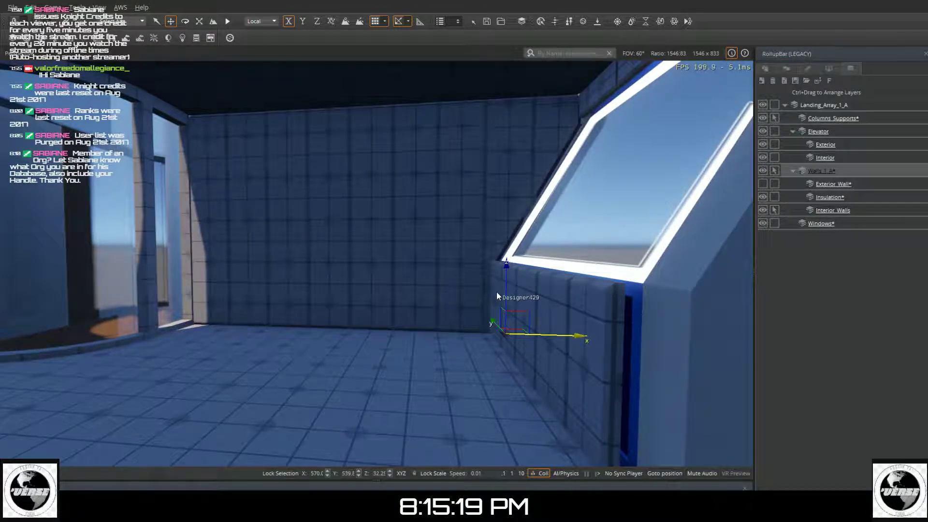
pyautogui.click(491, 266)
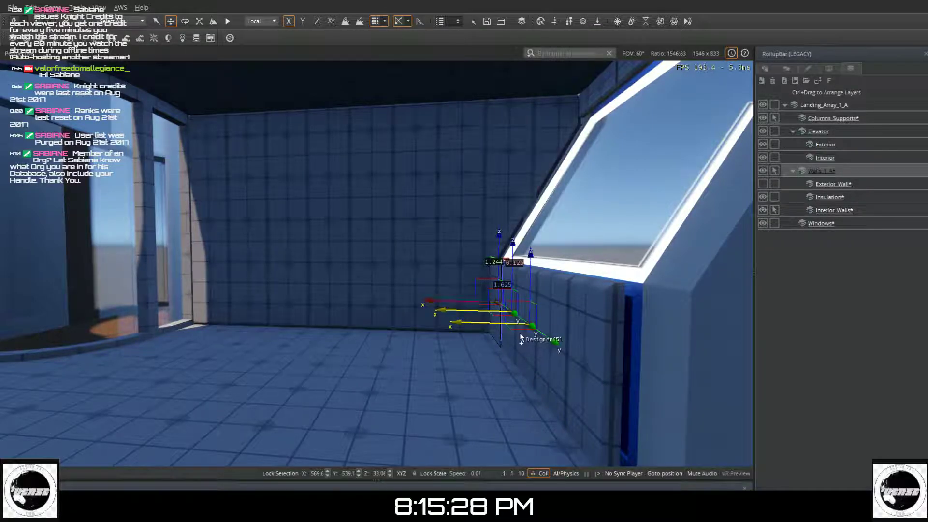
pyautogui.keyDown('ctrl'); pyautogui.click(577, 376); pyautogui.keyUp('ctrl')
# - Add the interior panels above the second window to the selection and shift both rows outward along X
pyautogui.moveTo(578, 377); pyautogui.dragTo(623, 208, button='right')
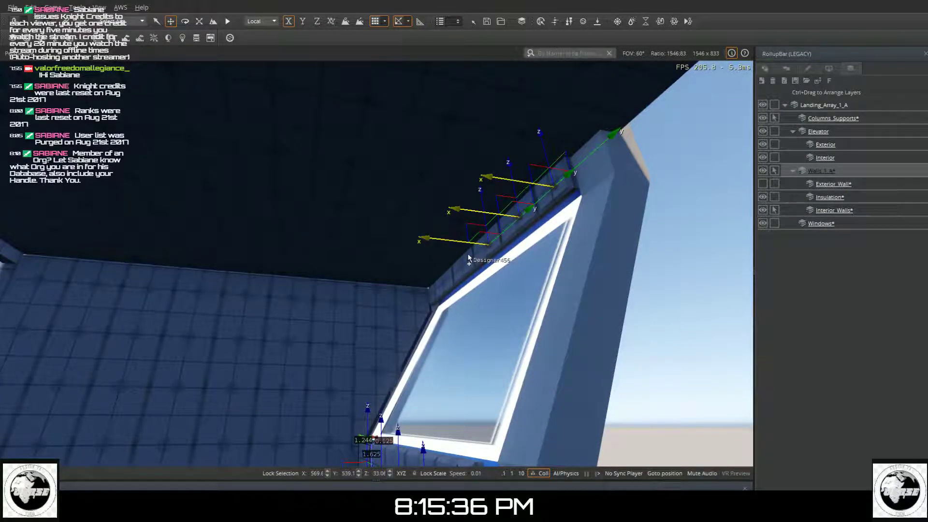
pyautogui.keyDown('ctrl'); pyautogui.click(430, 296); pyautogui.keyUp('ctrl')
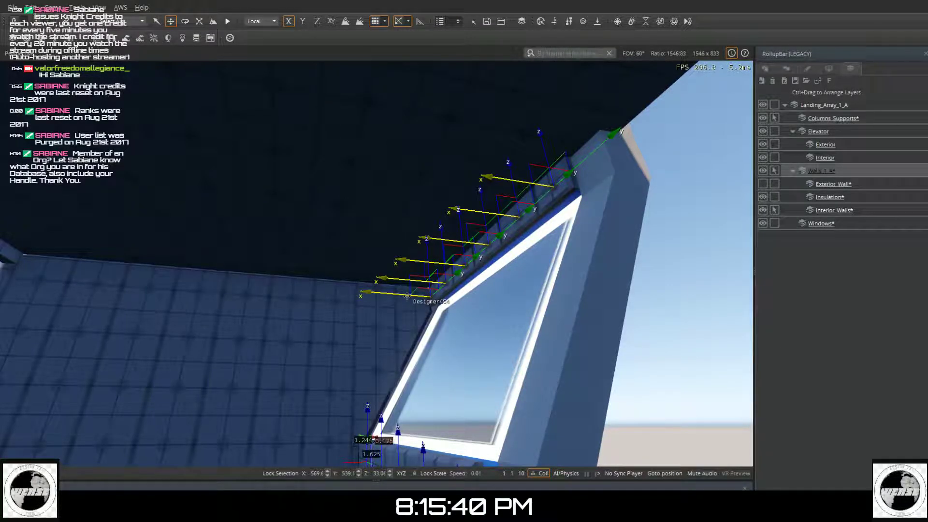
pyautogui.moveTo(403, 295); pyautogui.dragTo(408, 295)
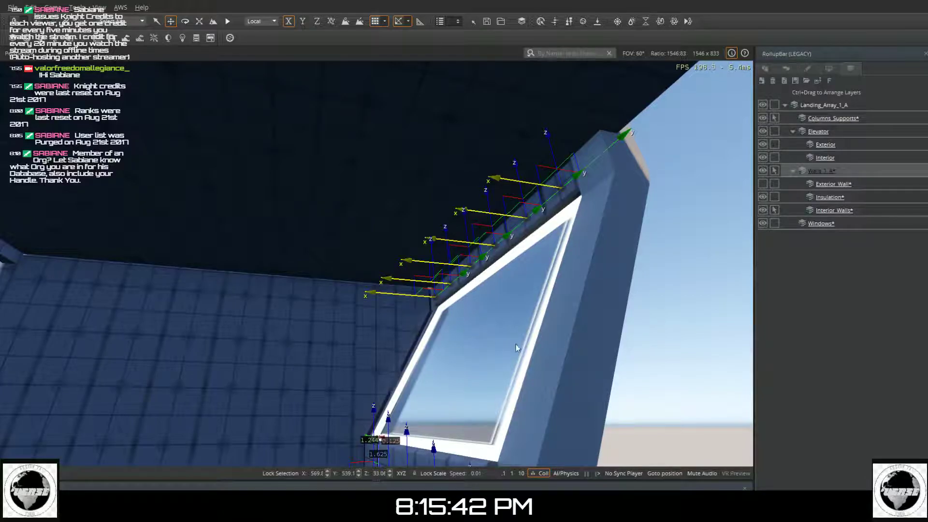
pyautogui.click(707, 374)
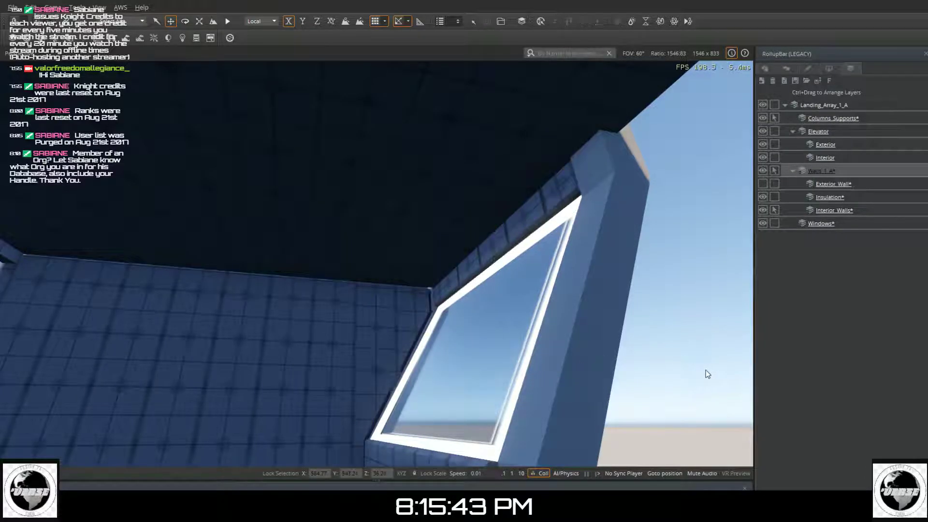
# - Lock the Interior_Walls layer against selection, show the Exterior_Wall layer, and check the finished second window section from inside
pyautogui.click(774, 211)
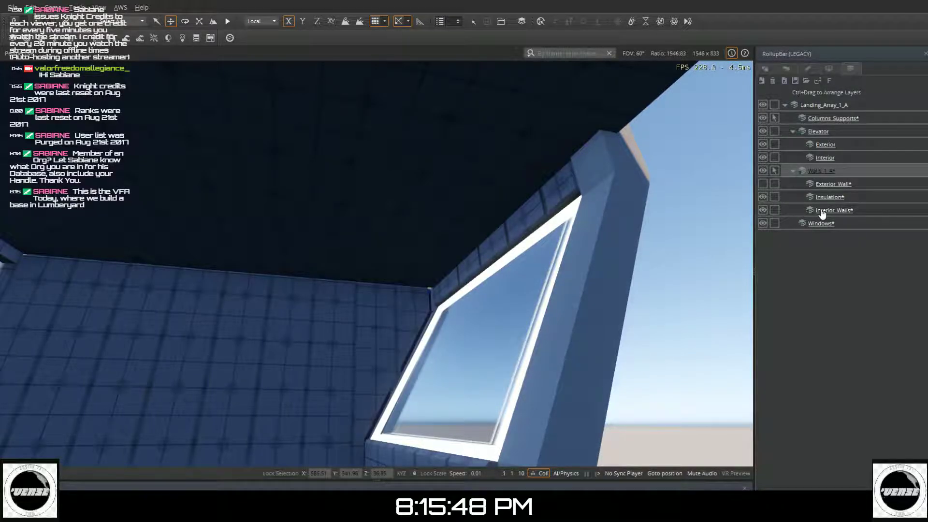
pyautogui.click(763, 184)
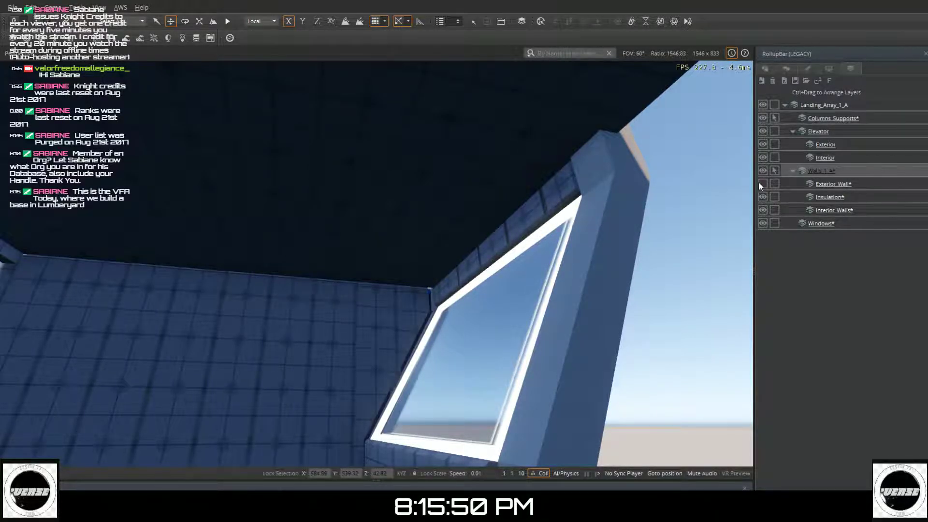
pyautogui.moveTo(654, 338)
pyautogui.mouseDown(button='right')
pyautogui.moveTo(629, 442)
pyautogui.moveTo(640, 374)
pyautogui.moveTo(626, 358)
pyautogui.moveTo(658, 331)
pyautogui.moveTo(595, 340)
pyautogui.moveTo(648, 351)
pyautogui.mouseUp(button='right')
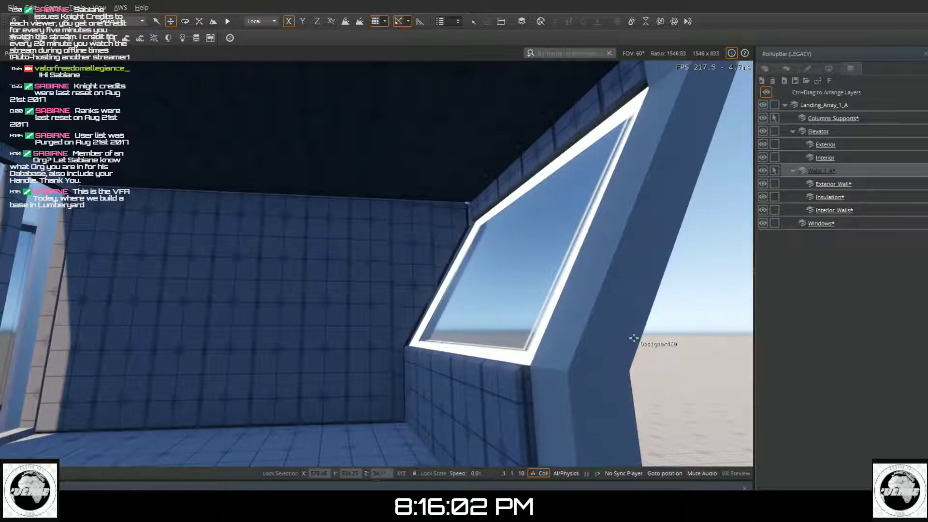
pyautogui.moveTo(320, 325)
pyautogui.mouseDown(button='right')
pyautogui.moveTo(411, 302)
pyautogui.moveTo(417, 338)
pyautogui.moveTo(336, 336)
pyautogui.moveTo(320, 323)
pyautogui.mouseUp(button='right')
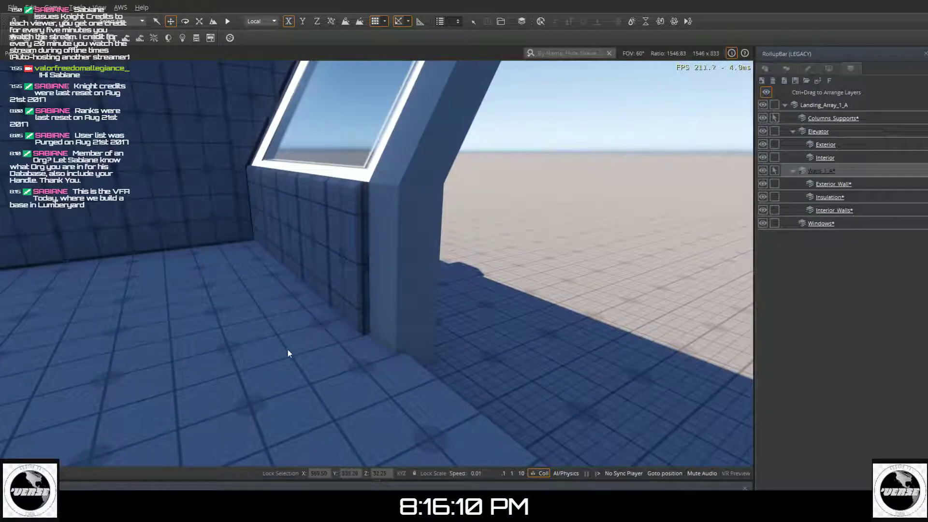
# - Move the column beside the window on the opposite side of the room along X to the second window's wall line
pyautogui.press('a')
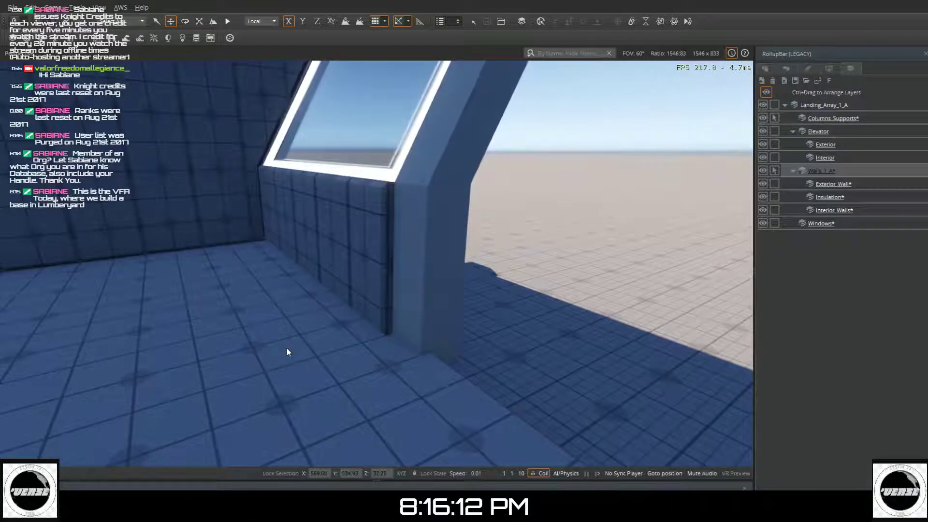
pyautogui.press('s')
pyautogui.moveTo(284, 345); pyautogui.dragTo(208, 339, button='right')
pyautogui.press('s')
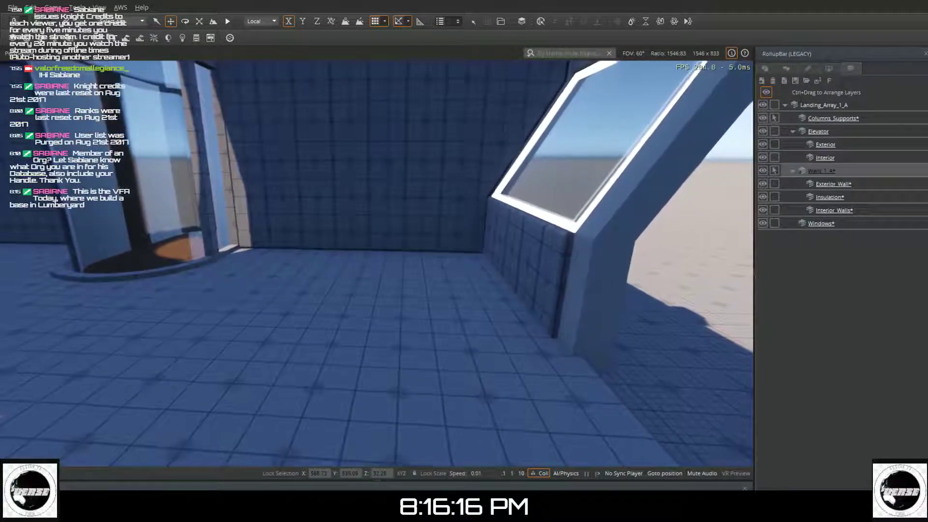
pyautogui.press('s')
pyautogui.moveTo(208, 339); pyautogui.dragTo(190, 285, button='right')
pyautogui.moveTo(339, 309); pyautogui.dragTo(274, 338, button='right')
pyautogui.press('s')
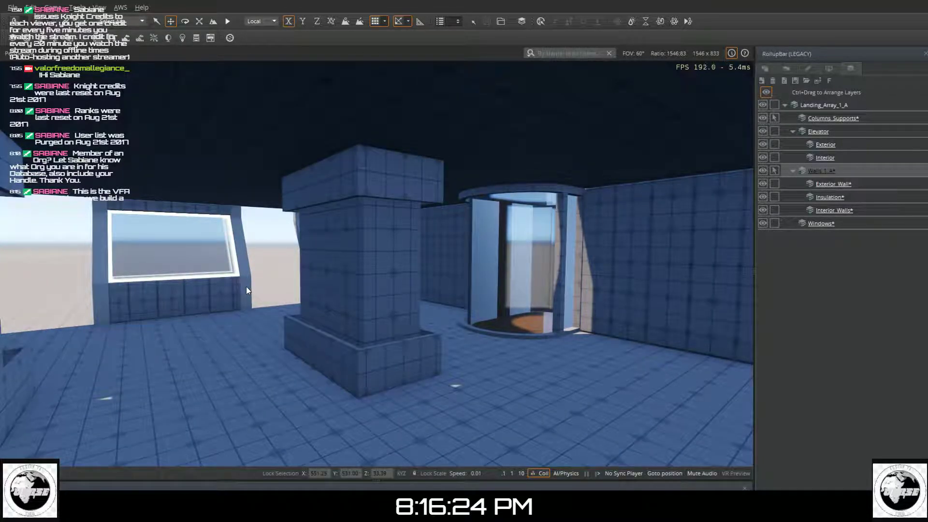
pyautogui.click(246, 286)
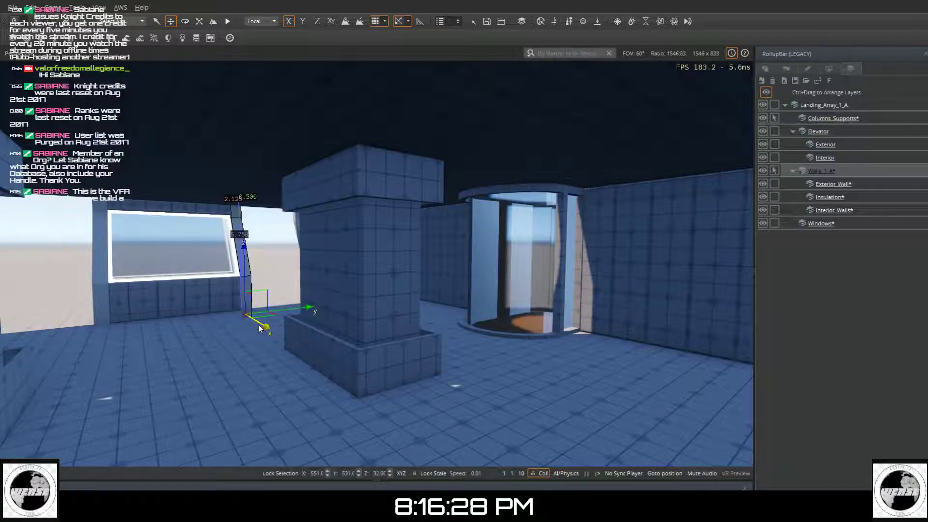
pyautogui.moveTo(142, 353); pyautogui.dragTo(280, 394)
pyautogui.moveTo(281, 394); pyautogui.dragTo(386, 386, button='right')
pyautogui.moveTo(253, 390); pyautogui.dragTo(479, 387)
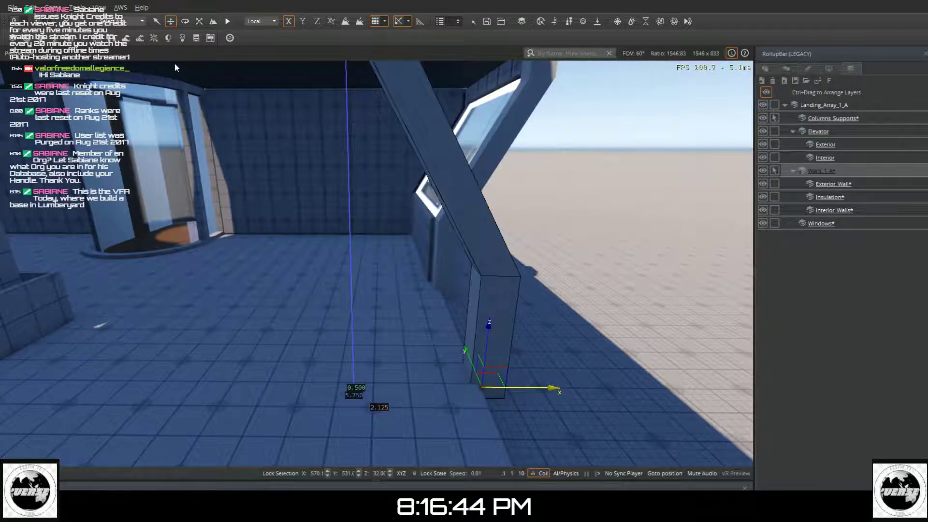
# - Replace the moved column with a copy of the second window's column placed at its base, on the Columns_Supports layer
pyautogui.click(434, 261)
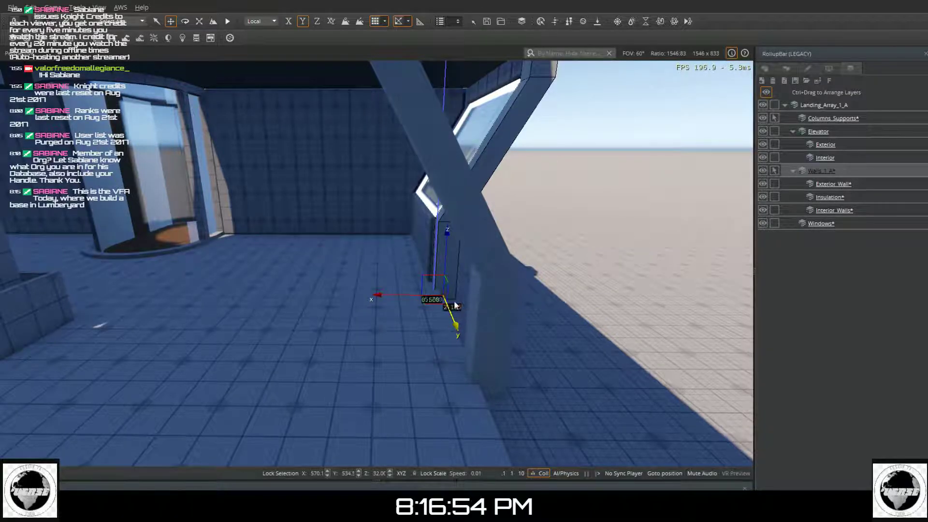
pyautogui.click(793, 119)
pyautogui.hotkey('ctrl', 'c')
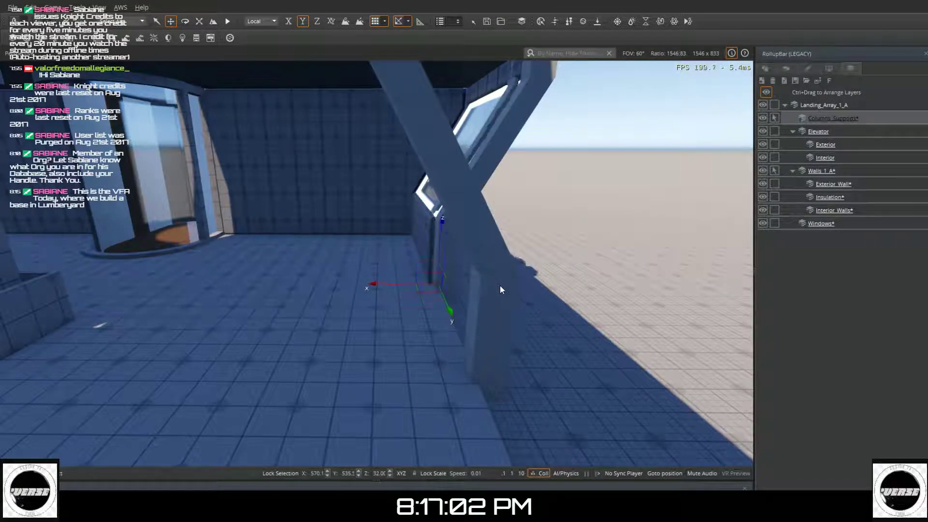
pyautogui.moveTo(538, 375); pyautogui.dragTo(542, 391, button='middle')
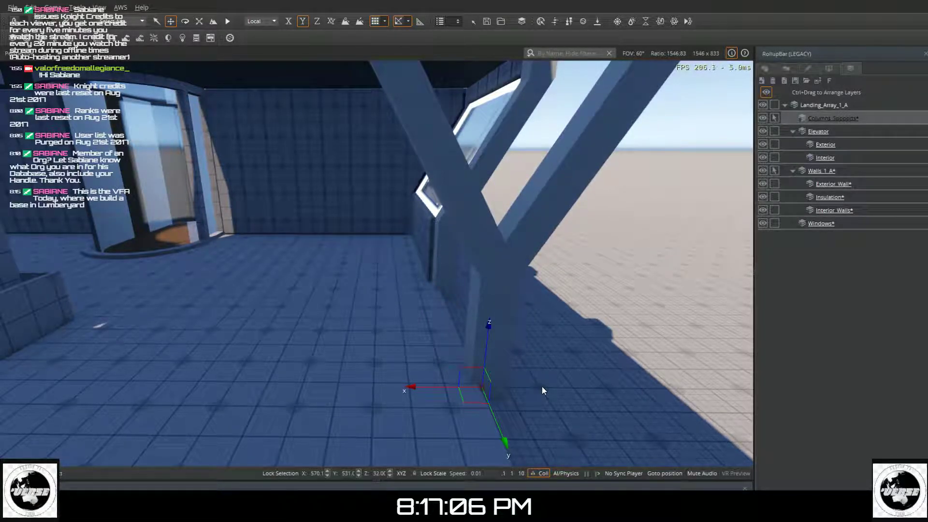
pyautogui.click(528, 387)
pyautogui.click(456, 196)
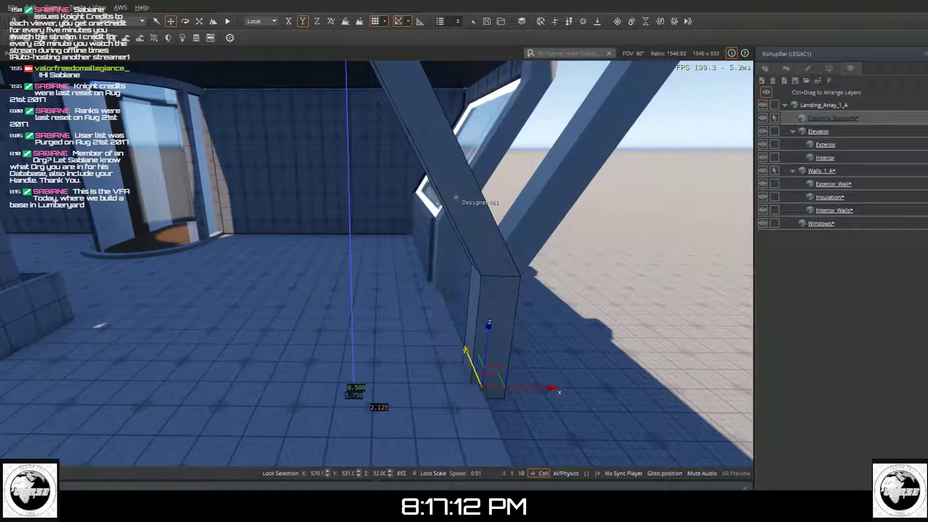
pyautogui.press('Delete')
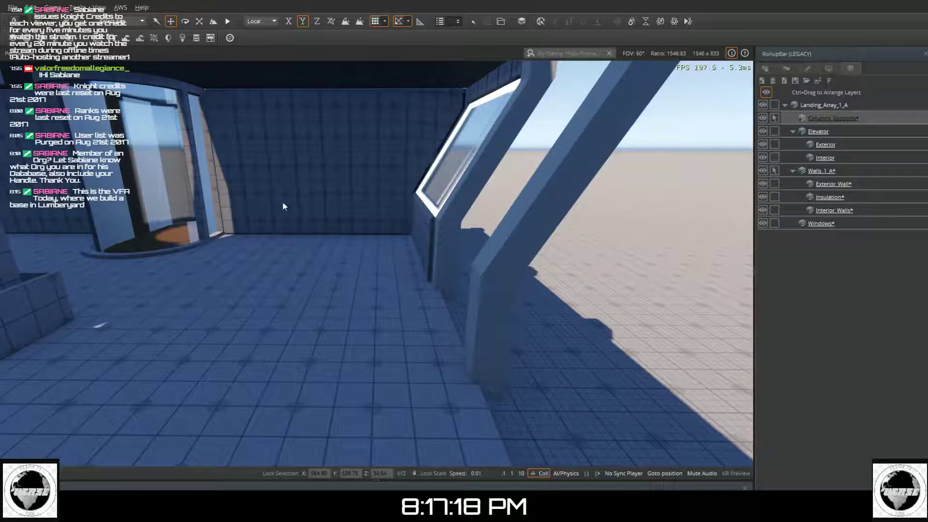
# - Make Interior_Walls the active, selectable layer and select the row of interior panels above the second window
pyautogui.moveTo(283, 204); pyautogui.dragTo(406, 286, button='right')
pyautogui.moveTo(265, 237); pyautogui.dragTo(179, 180, button='right')
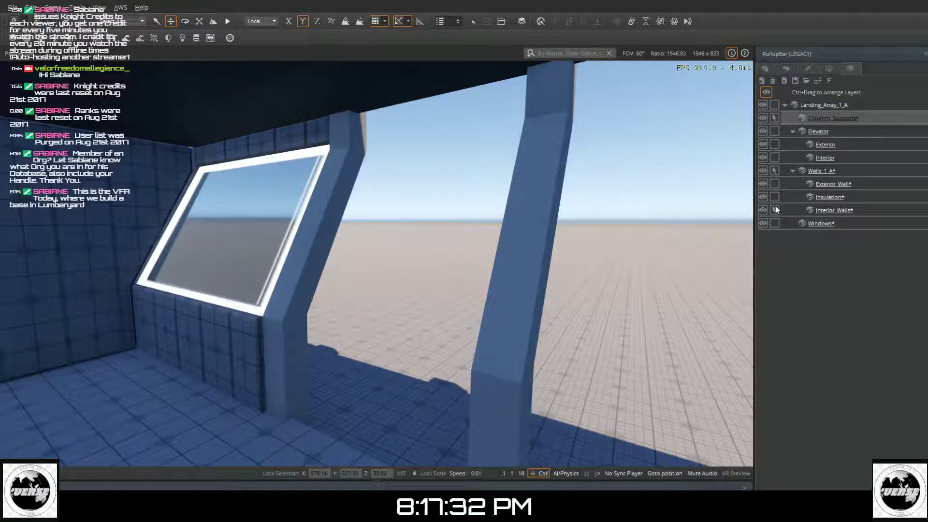
pyautogui.click(788, 211)
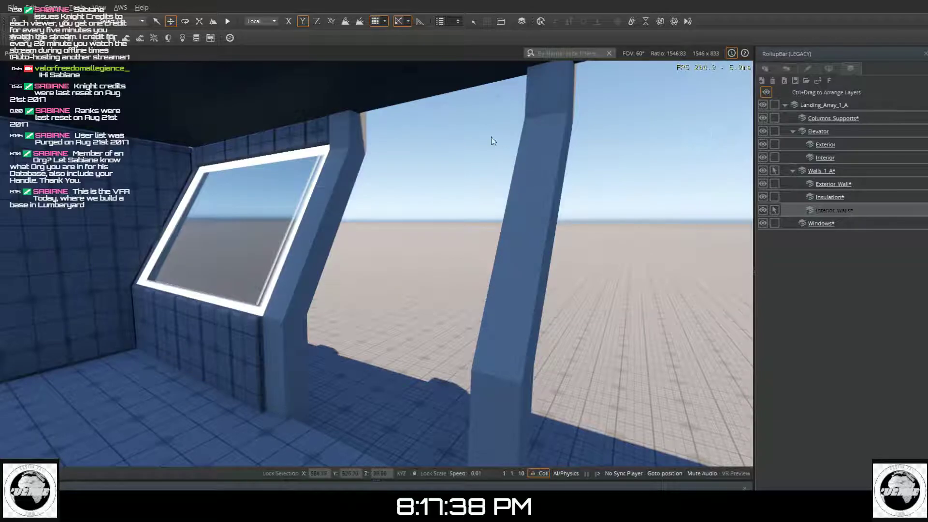
pyautogui.click(319, 129)
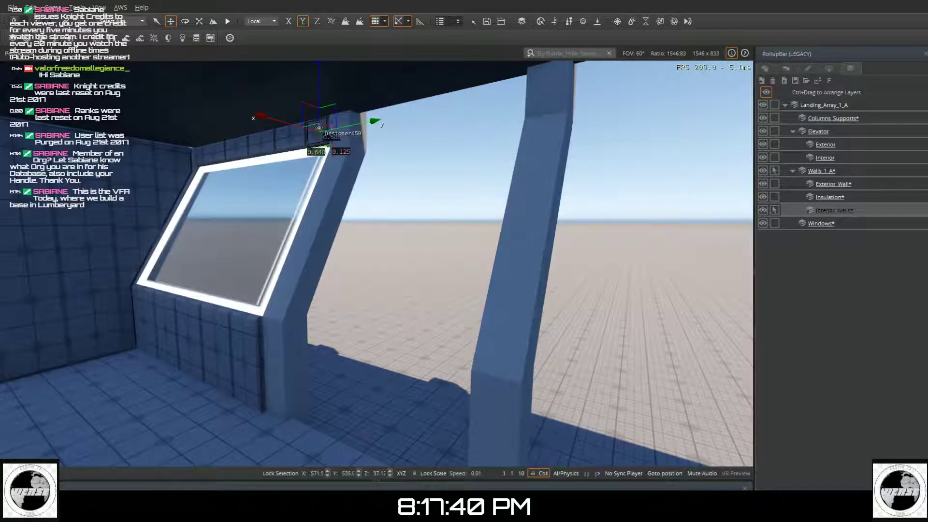
pyautogui.keyDown('ctrl'); pyautogui.click(282, 140); pyautogui.keyUp('ctrl')
pyautogui.keyDown('ctrl'); pyautogui.click(266, 148); pyautogui.keyUp('ctrl')
pyautogui.keyDown('ctrl'); pyautogui.click(214, 159); pyautogui.keyUp('ctrl')
pyautogui.keyDown('ctrl'); pyautogui.click(212, 156); pyautogui.keyUp('ctrl')
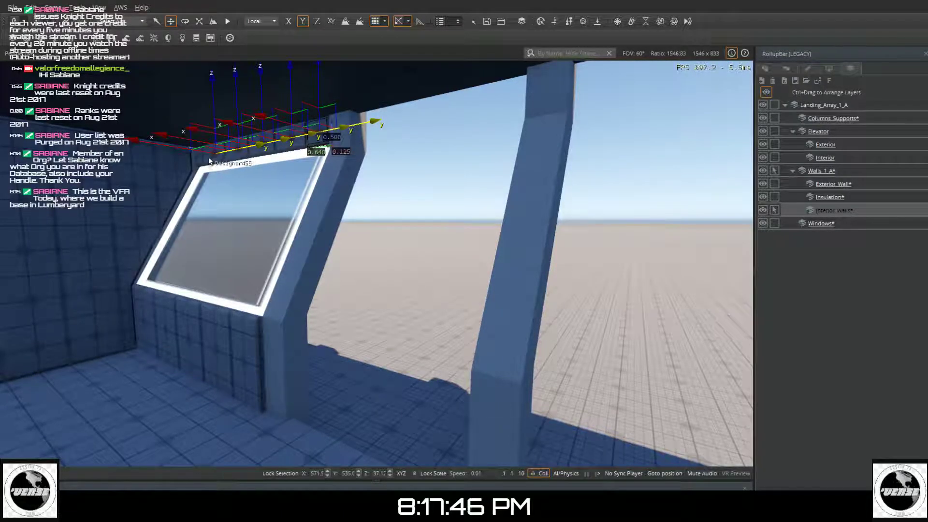
pyautogui.keyDown('ctrl'); pyautogui.click(188, 172); pyautogui.keyUp('ctrl')
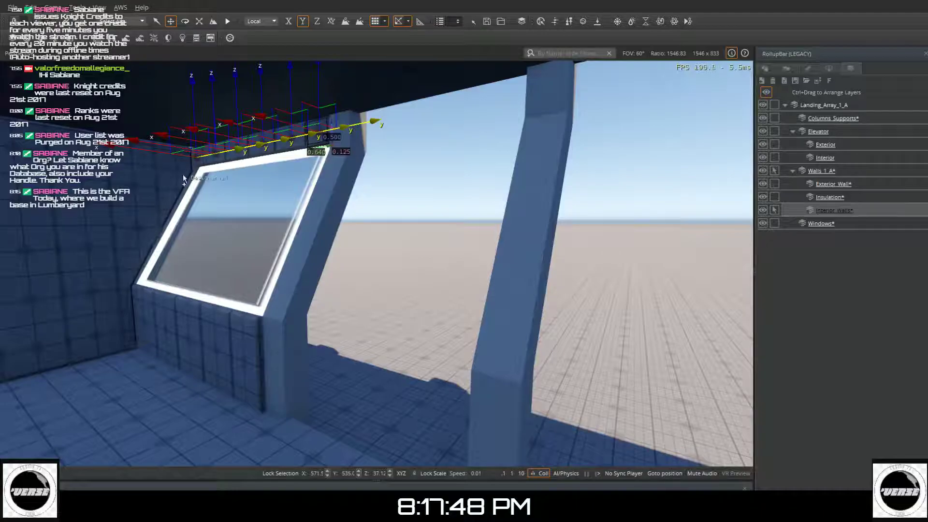
# - Add the interior wall panels below the second window to the selection
pyautogui.click(139, 311)
pyautogui.click(166, 322)
pyautogui.click(189, 324)
pyautogui.click(217, 325)
pyautogui.click(245, 332)
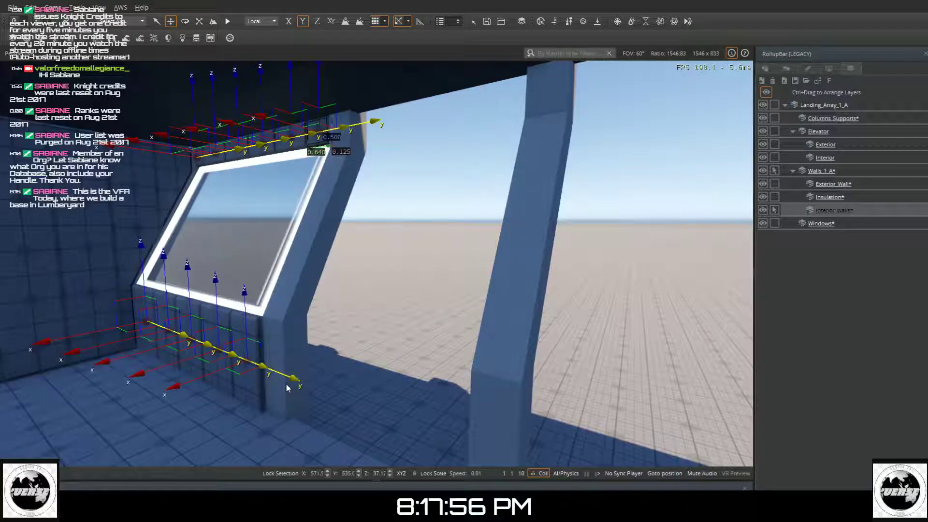
# - Duplicate both rows of interior panels and place the copies along Y against the far side of the new column
pyautogui.moveTo(296, 380); pyautogui.dragTo(537, 435, button='right')
pyautogui.moveTo(215, 367); pyautogui.dragTo(207, 360, button='right')
pyautogui.hotkey('ctrl', 'c')
pyautogui.moveTo(435, 385); pyautogui.dragTo(472, 382)
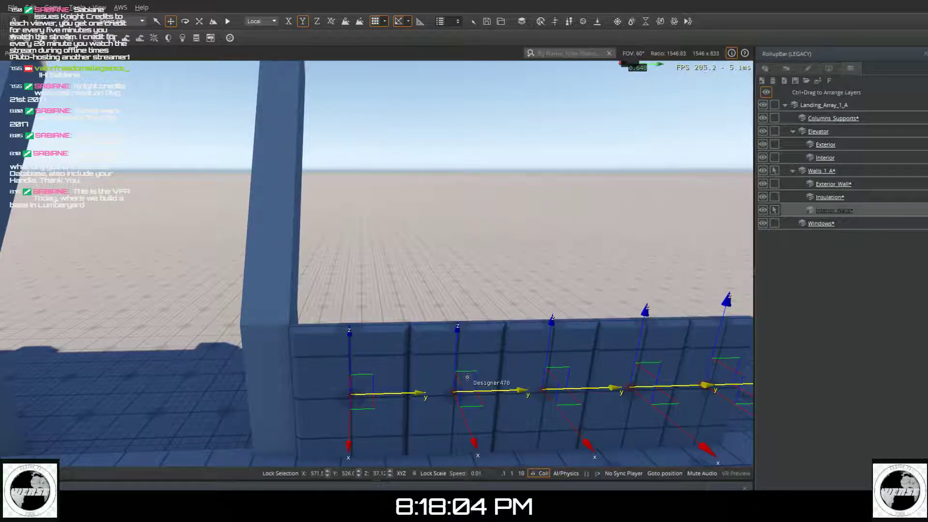
pyautogui.moveTo(418, 374); pyautogui.dragTo(150, 374, button='right')
pyautogui.moveTo(387, 367); pyautogui.dragTo(410, 369, button='right')
pyautogui.press('s')
pyautogui.press('s')
pyautogui.press('s')
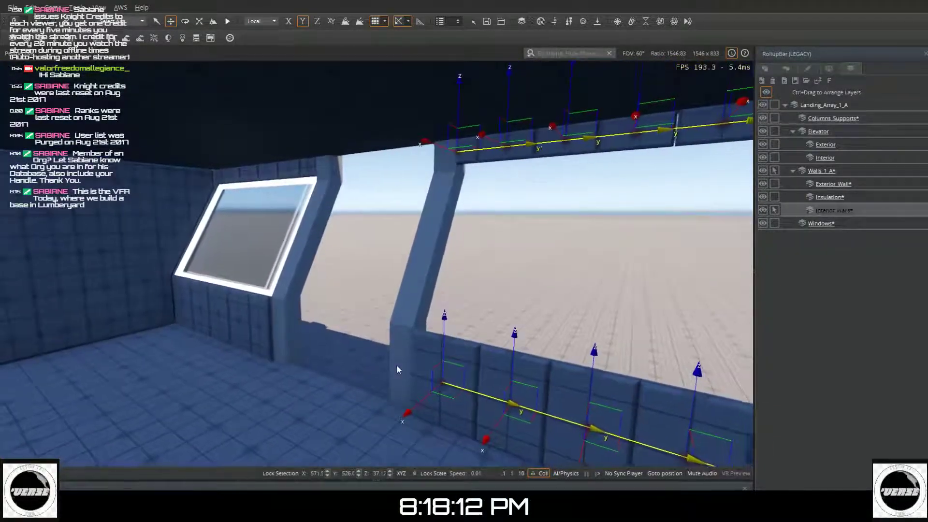
pyautogui.click(662, 246)
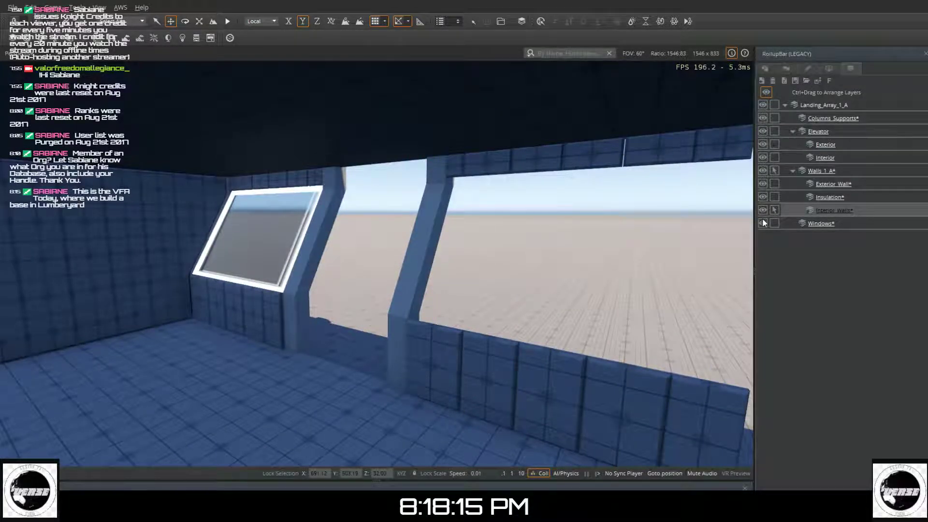
# - With grid snapping off, nudge the copied upper panel beside the gap along Y to close it, and restore snapping
pyautogui.click(650, 155)
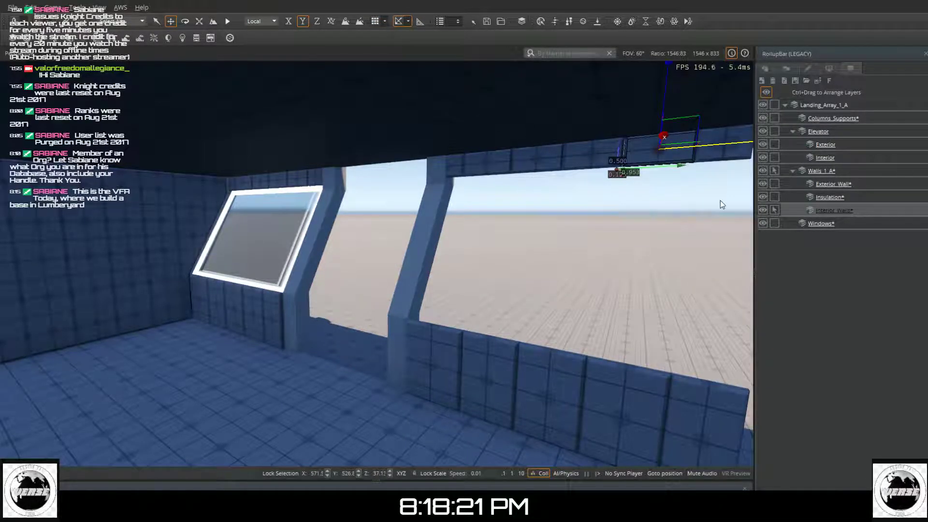
pyautogui.moveTo(695, 148); pyautogui.dragTo(695, 148)
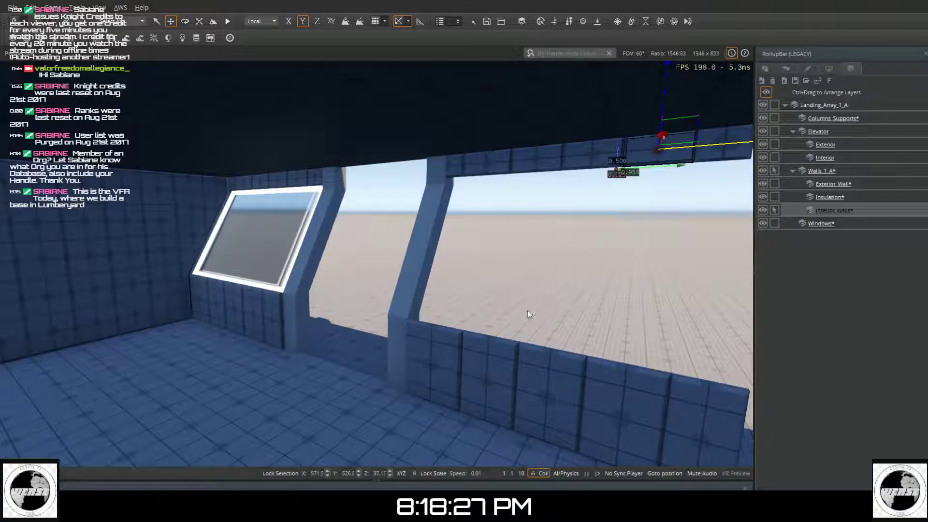
pyautogui.click(543, 289)
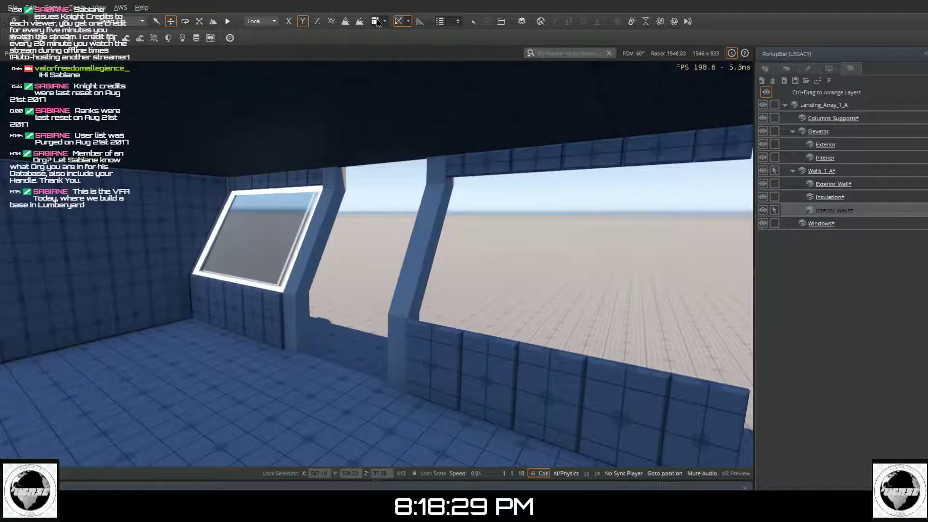
# - Make Windows the active layer and duplicate the first window's frame and glass along Y between the copied rows of interior panels
pyautogui.moveTo(326, 251); pyautogui.dragTo(422, 258, button='right')
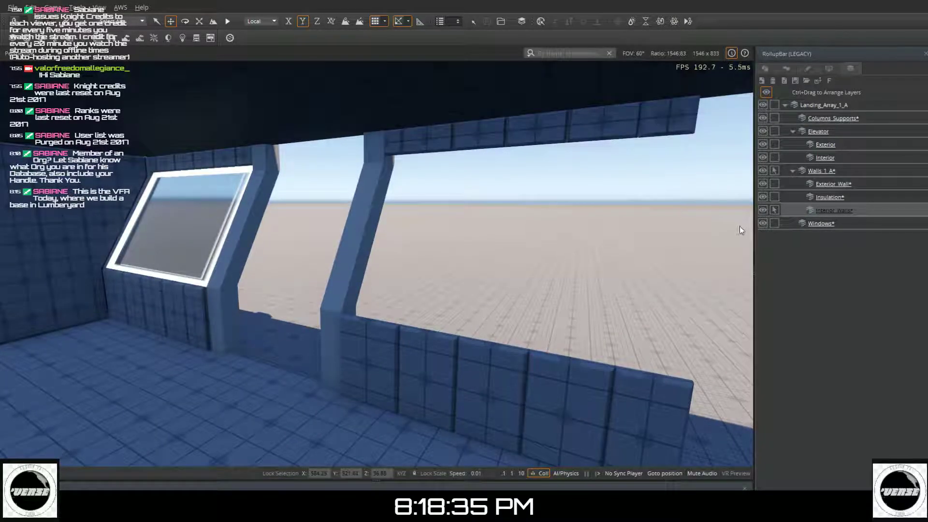
pyautogui.click(774, 224)
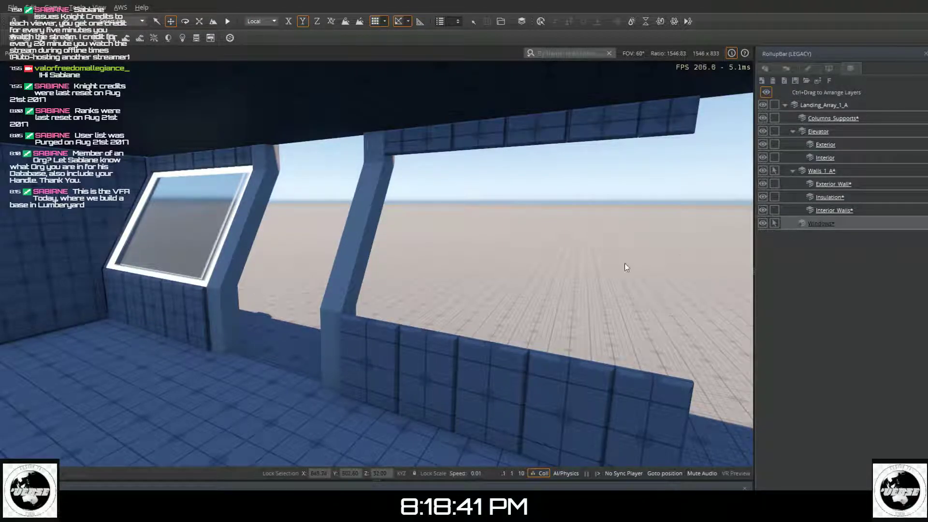
pyautogui.click(171, 234)
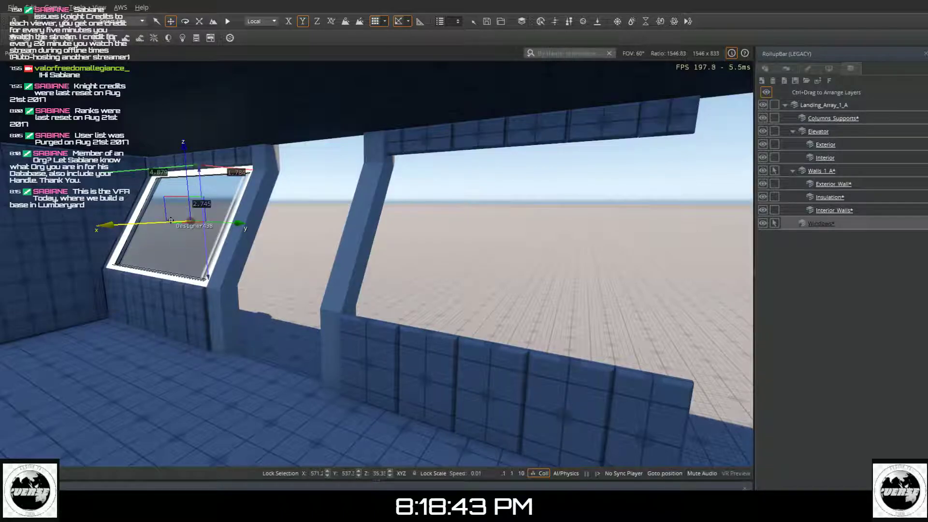
pyautogui.keyDown('ctrl'); pyautogui.click(223, 242); pyautogui.keyUp('ctrl')
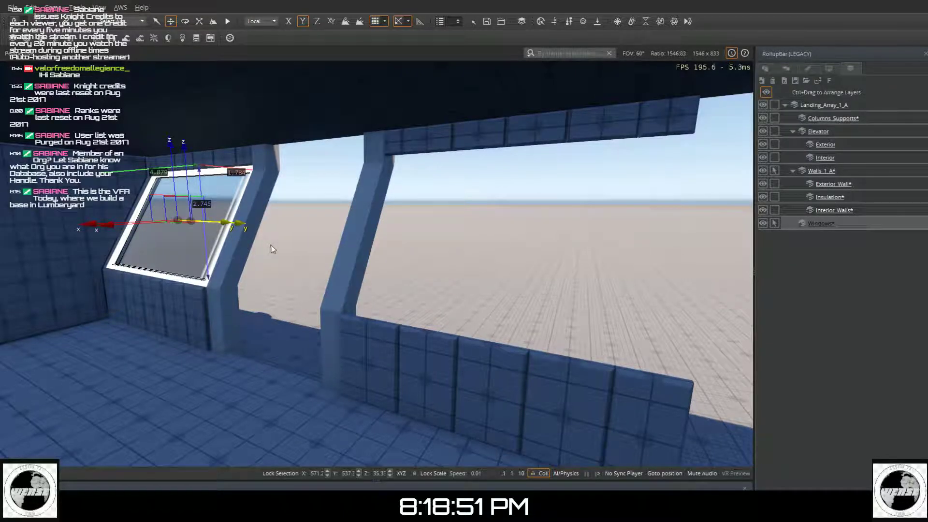
pyautogui.moveTo(244, 222); pyautogui.dragTo(497, 297)
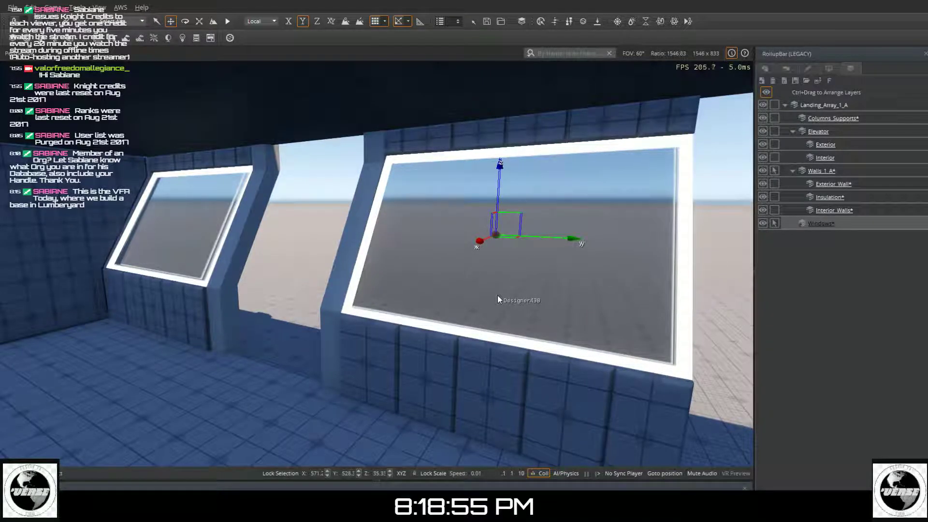
pyautogui.click(497, 295)
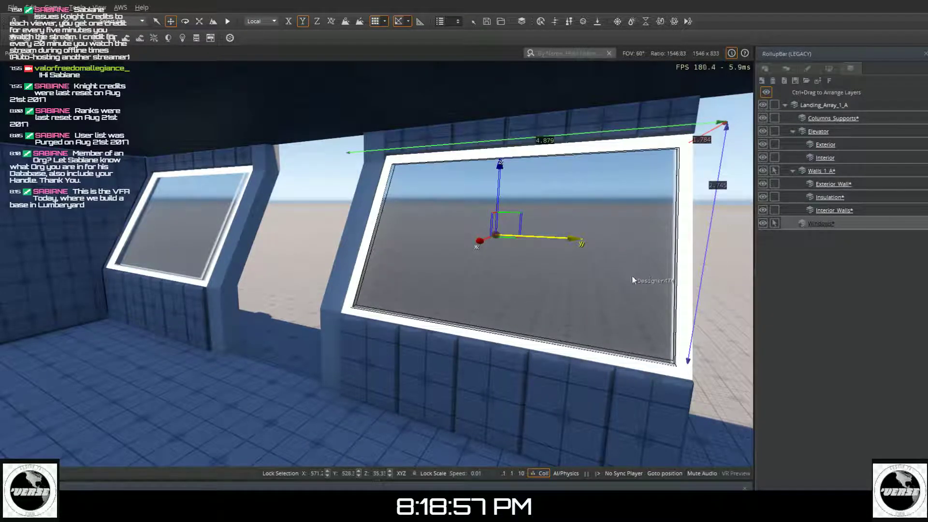
pyautogui.click(283, 252)
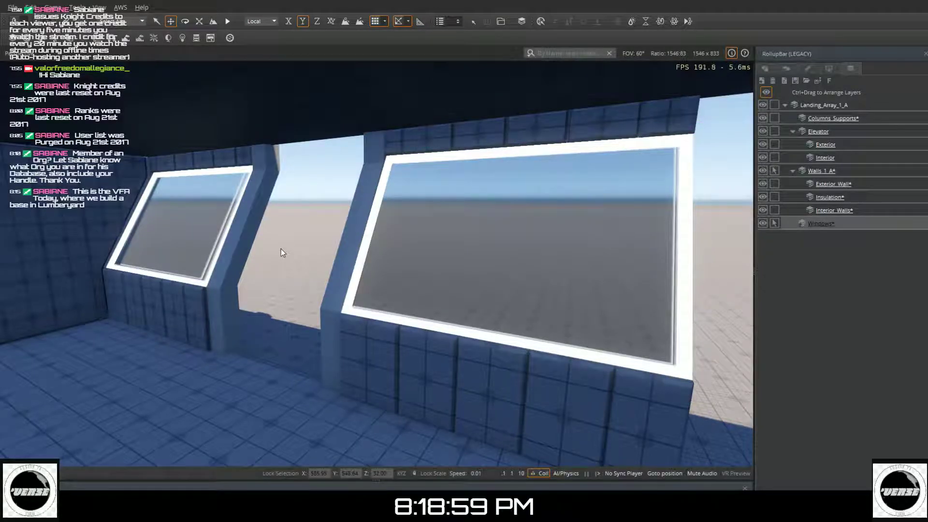
# - Make Columns_Supports the active layer and duplicate the angled column along Y to the far side of the new window
pyautogui.scroll(-1, 260, 257)
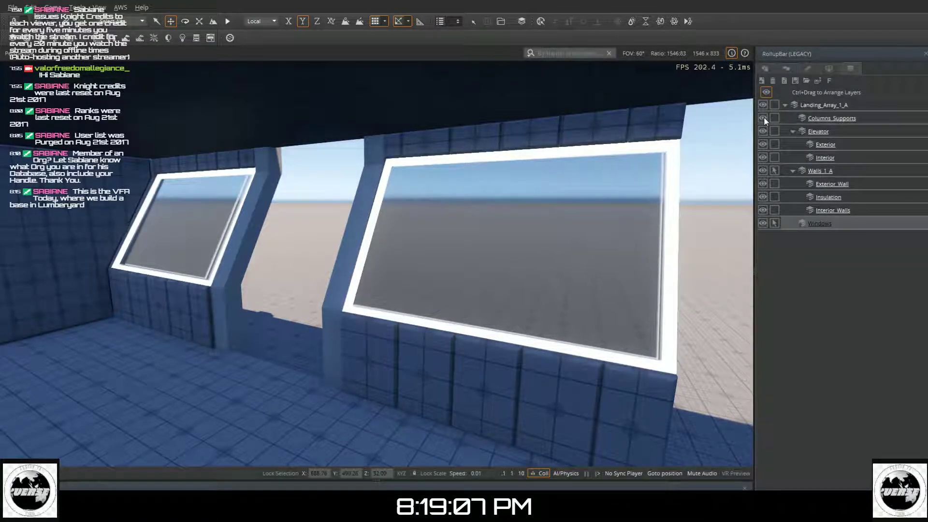
pyautogui.click(783, 119)
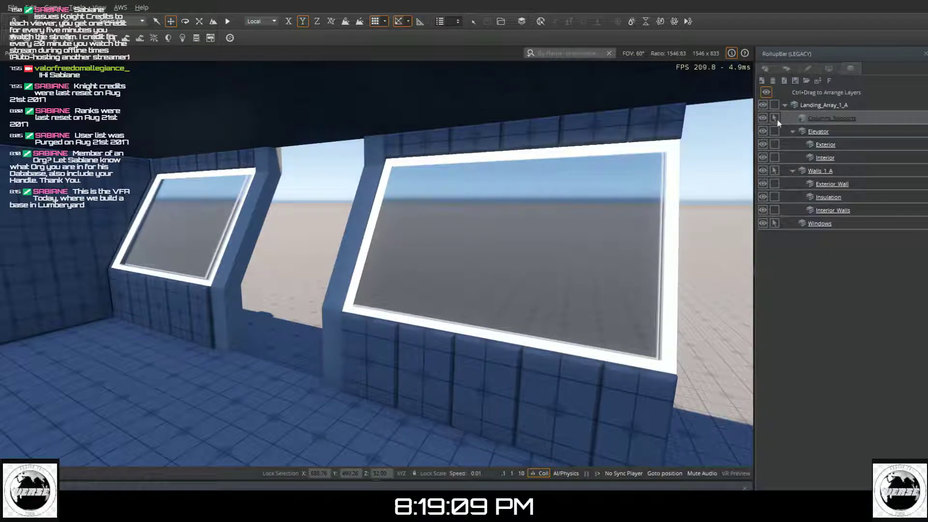
pyautogui.click(356, 226)
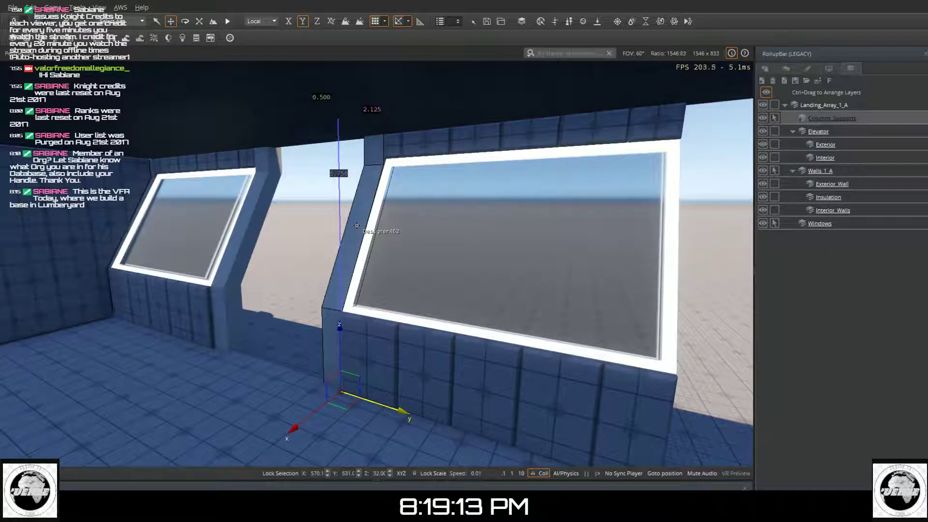
pyautogui.moveTo(356, 226); pyautogui.dragTo(703, 332)
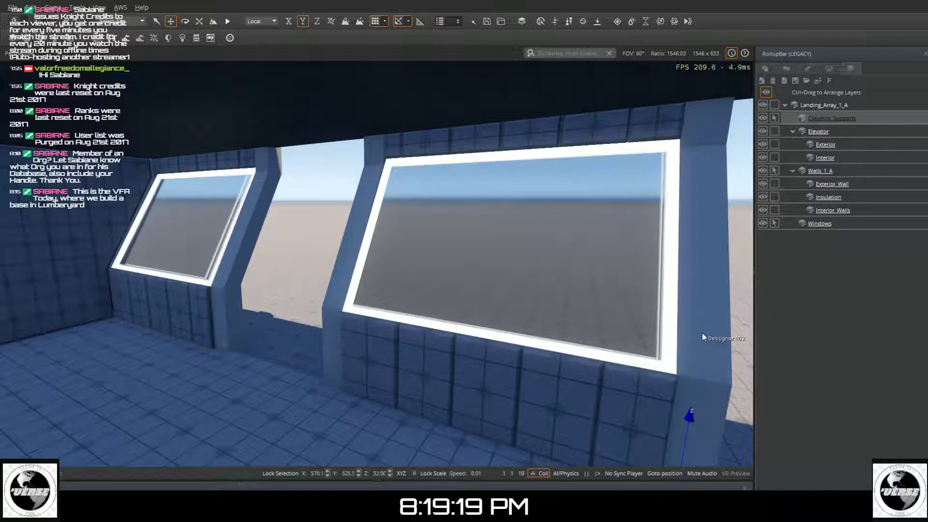
pyautogui.click(702, 332)
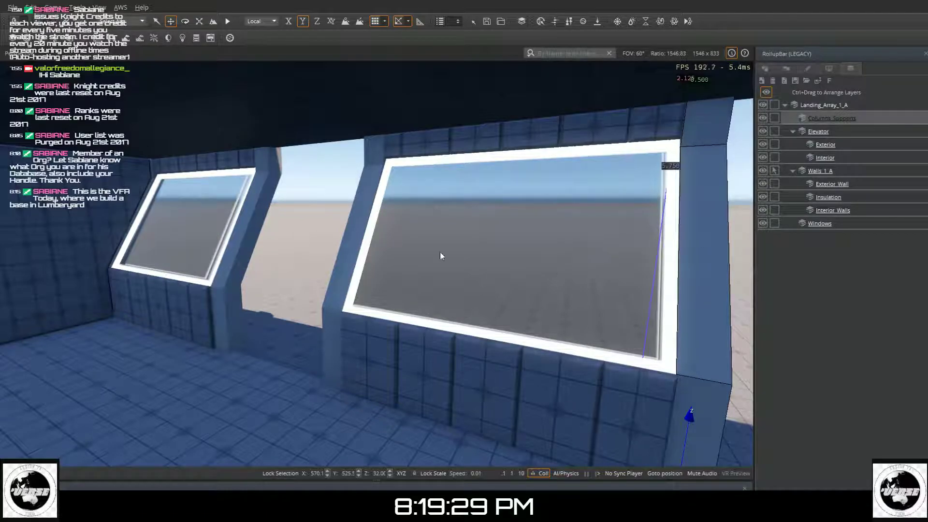
pyautogui.click(280, 230)
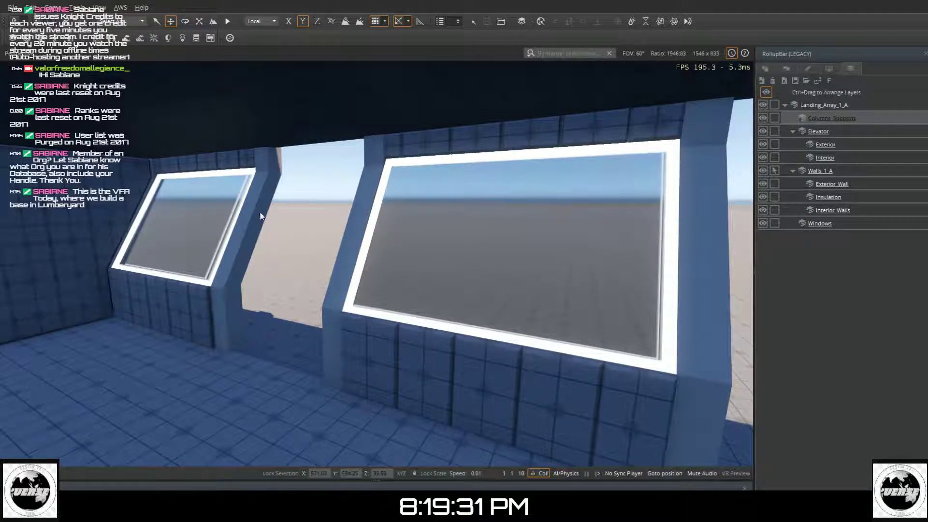
# - Hide the Exterior_Wall layer to expose the blue wall framing around the original window from outside
pyautogui.press('d')
pyautogui.moveTo(139, 215); pyautogui.dragTo(69, 323, button='right')
pyautogui.moveTo(254, 200); pyautogui.dragTo(254, 200, button='right')
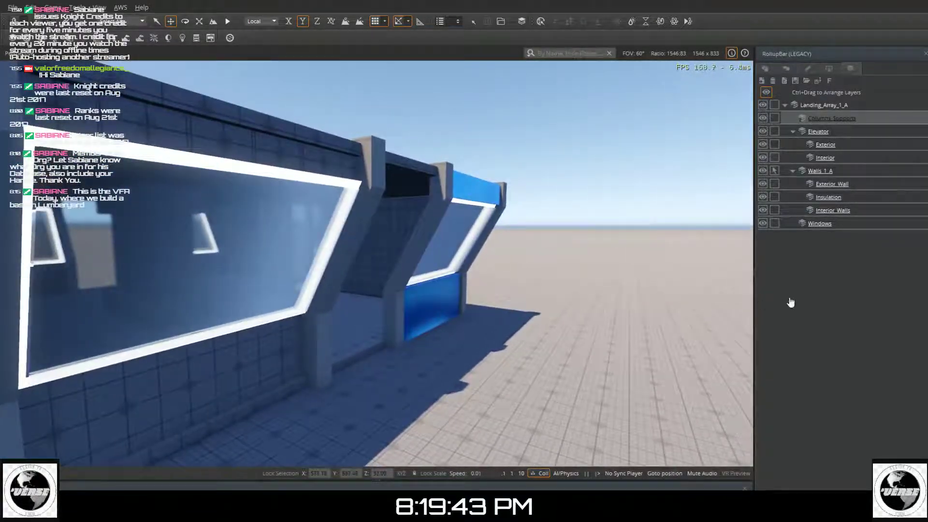
pyautogui.click(762, 184)
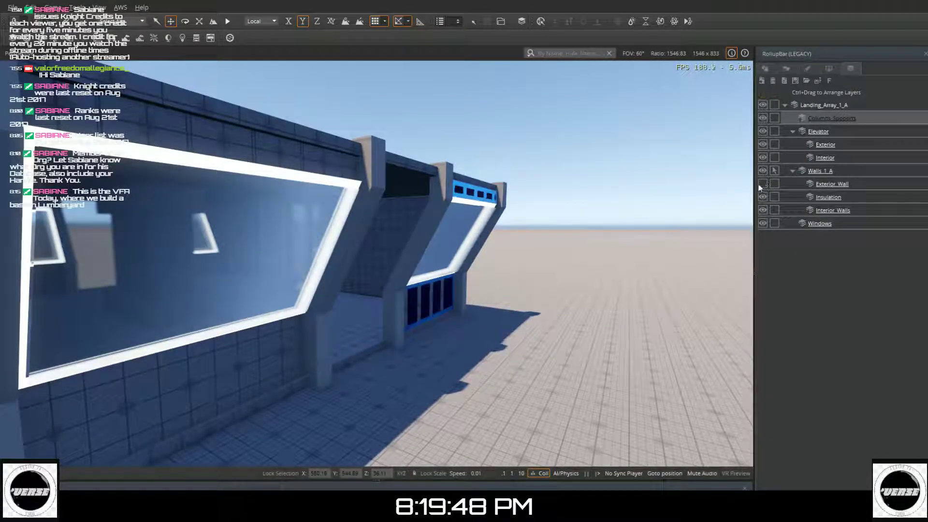
# - Select the blue frame and all vertical studs below the original window, plus the blue frame above it
pyautogui.click(420, 283)
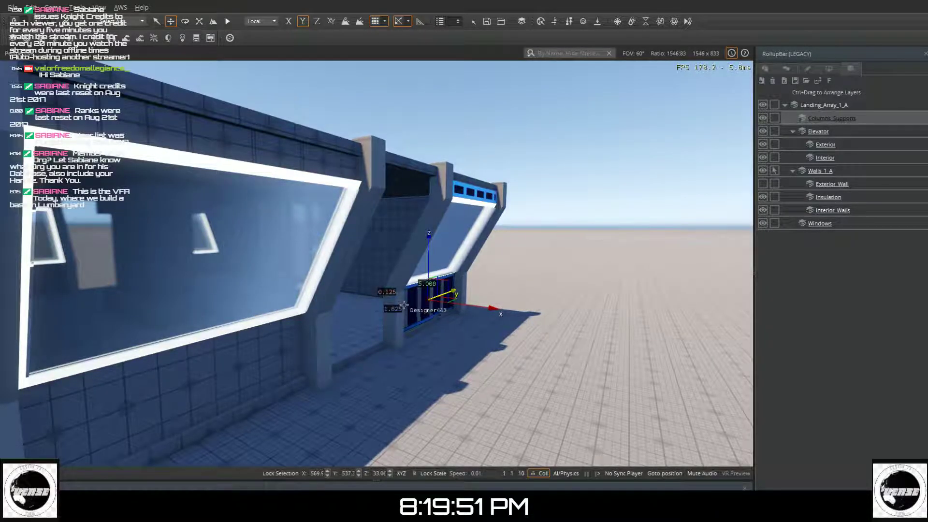
pyautogui.press('w')
pyautogui.moveTo(396, 294); pyautogui.dragTo(434, 300, button='right')
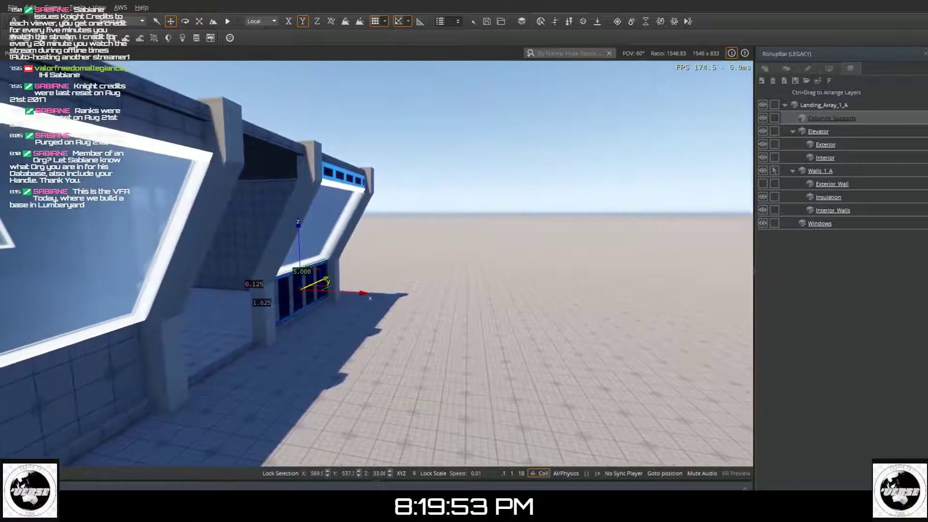
pyautogui.press('w')
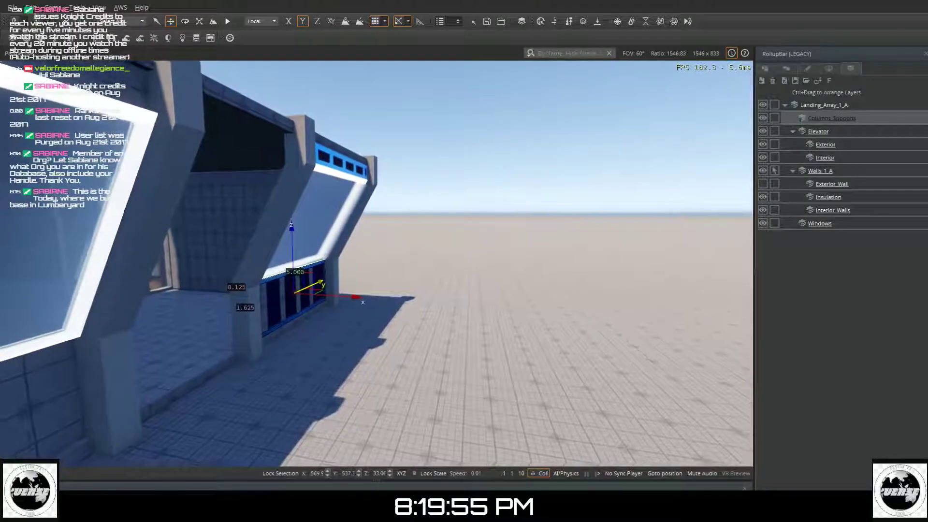
pyautogui.moveTo(395, 295); pyautogui.dragTo(428, 256, button='right')
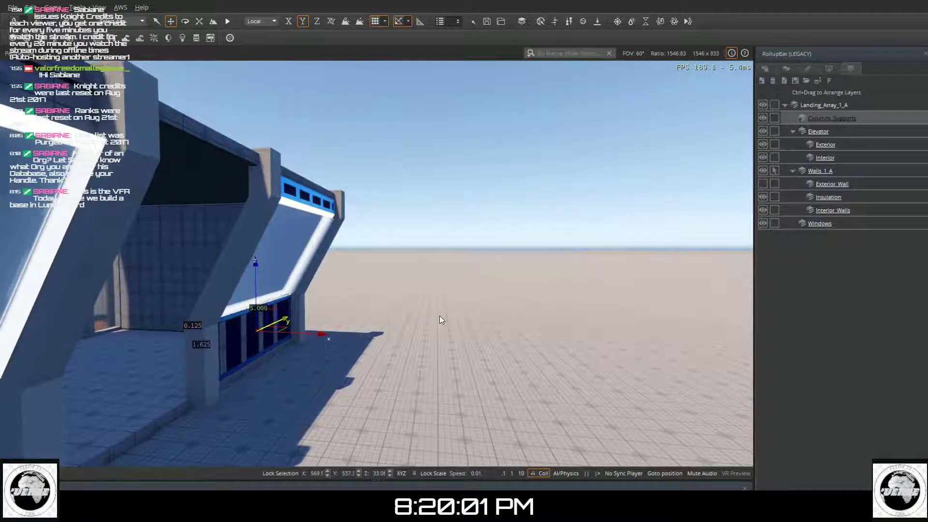
pyautogui.press('w')
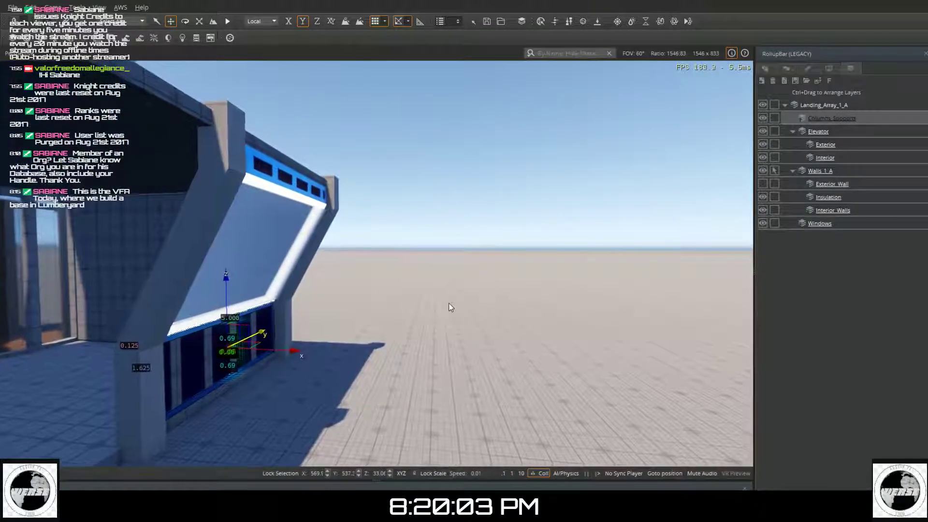
pyautogui.press('w')
pyautogui.moveTo(448, 304); pyautogui.dragTo(376, 321, button='right')
pyautogui.press('w')
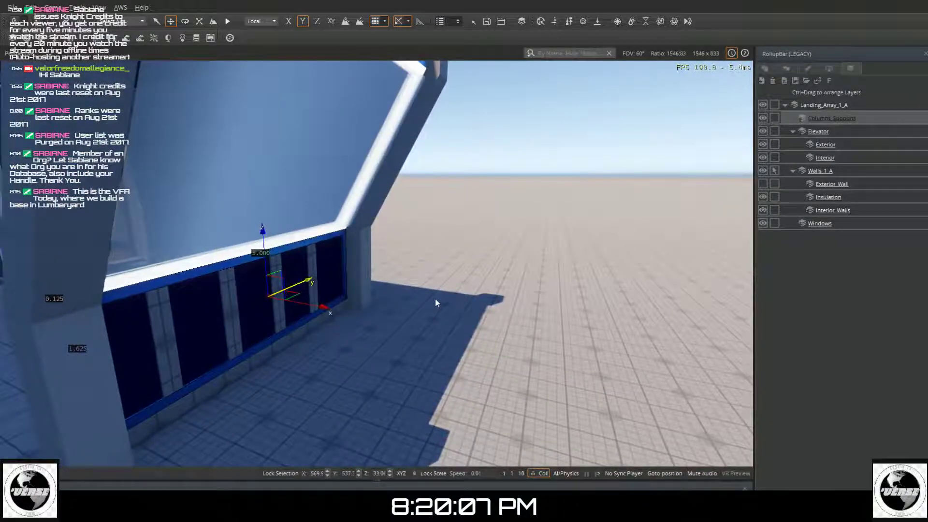
pyautogui.keyDown('ctrl'); pyautogui.click(313, 254); pyautogui.keyUp('ctrl')
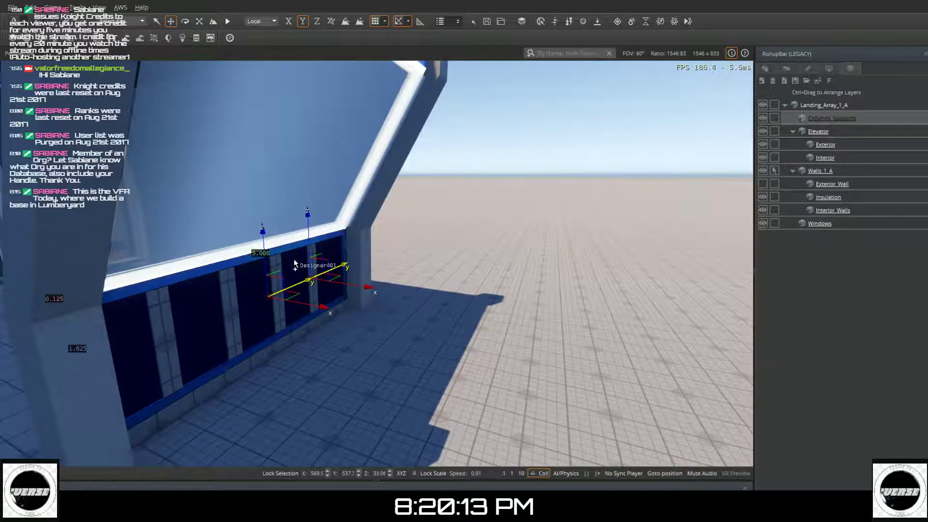
pyautogui.keyDown('ctrl'); pyautogui.click(275, 263); pyautogui.keyUp('ctrl')
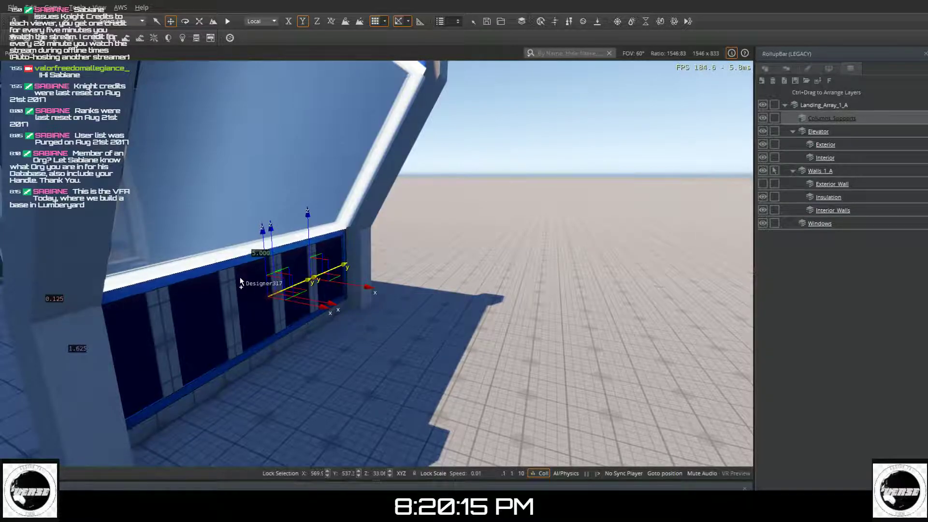
pyautogui.keyDown('ctrl'); pyautogui.click(231, 285); pyautogui.keyUp('ctrl')
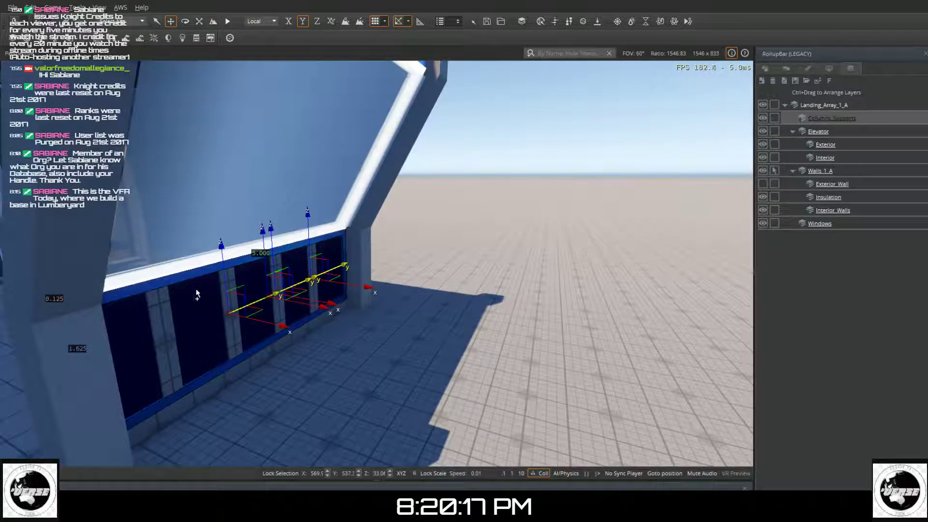
pyautogui.keyDown('ctrl'); pyautogui.click(154, 301); pyautogui.keyUp('ctrl')
pyautogui.moveTo(227, 288); pyautogui.dragTo(251, 222, button='right')
pyautogui.keyDown('ctrl'); pyautogui.click(312, 190); pyautogui.keyUp('ctrl')
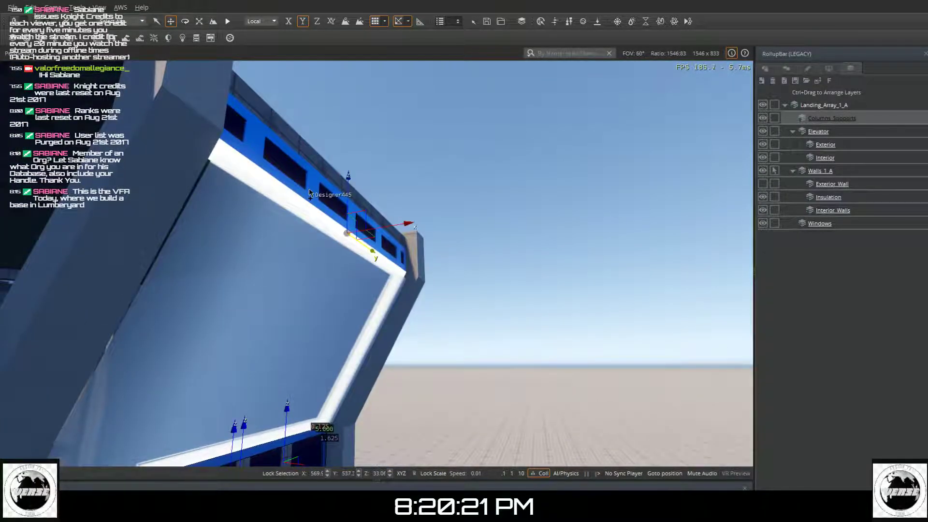
# - Duplicate the selected framing and place the copies along Y above and below the new window
pyautogui.moveTo(312, 189); pyautogui.dragTo(266, 277, button='right')
pyautogui.press('s')
pyautogui.press('a')
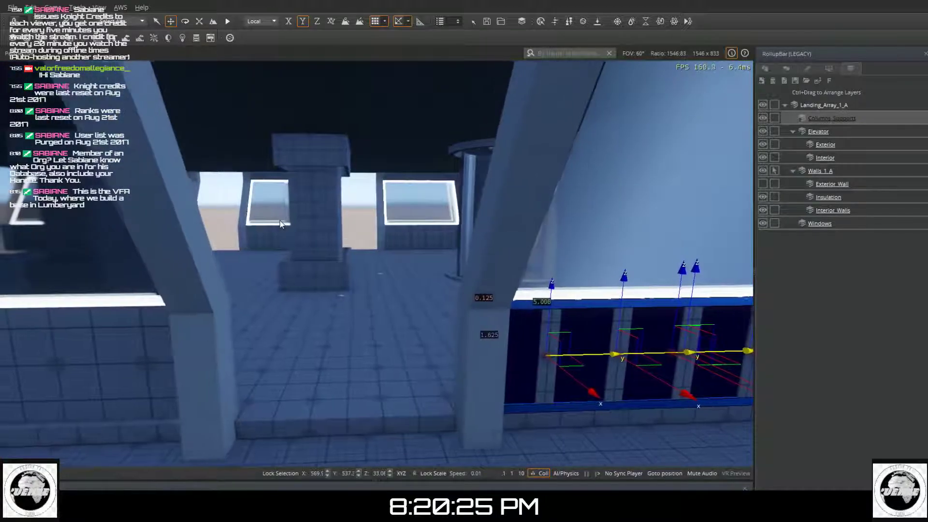
pyautogui.press('a')
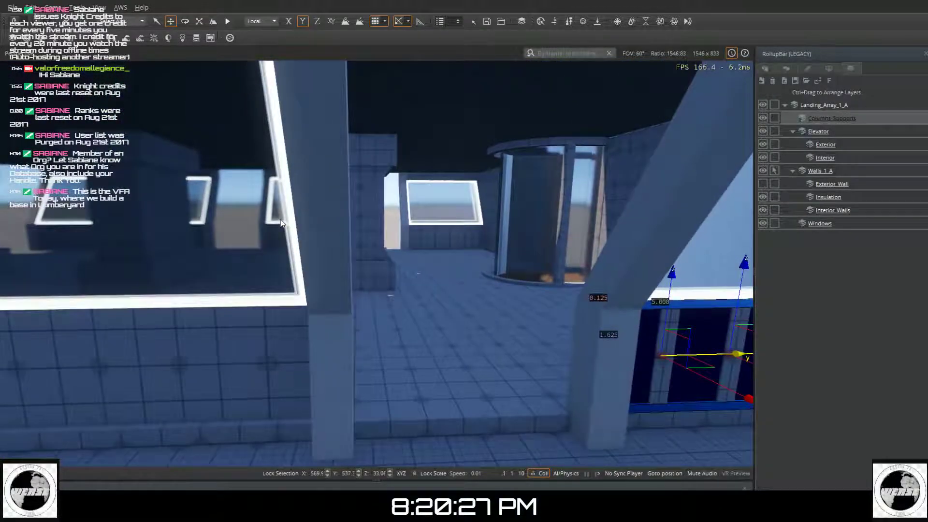
pyautogui.press('a')
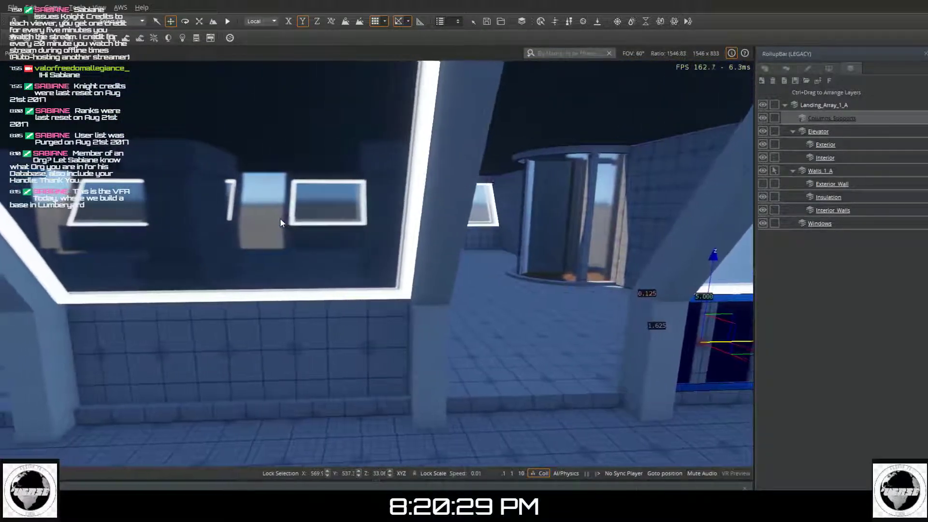
pyautogui.hotkey('ctrl', 'd')
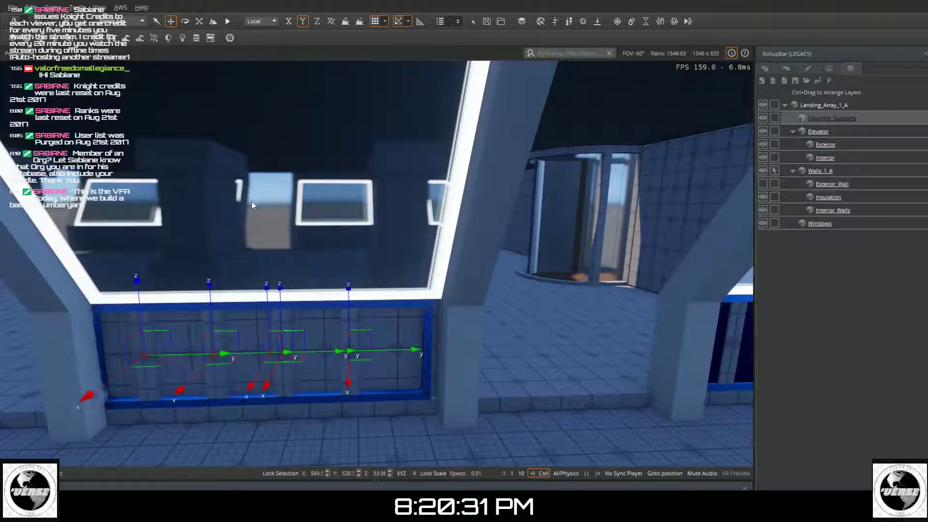
pyautogui.press('a')
pyautogui.press('a')
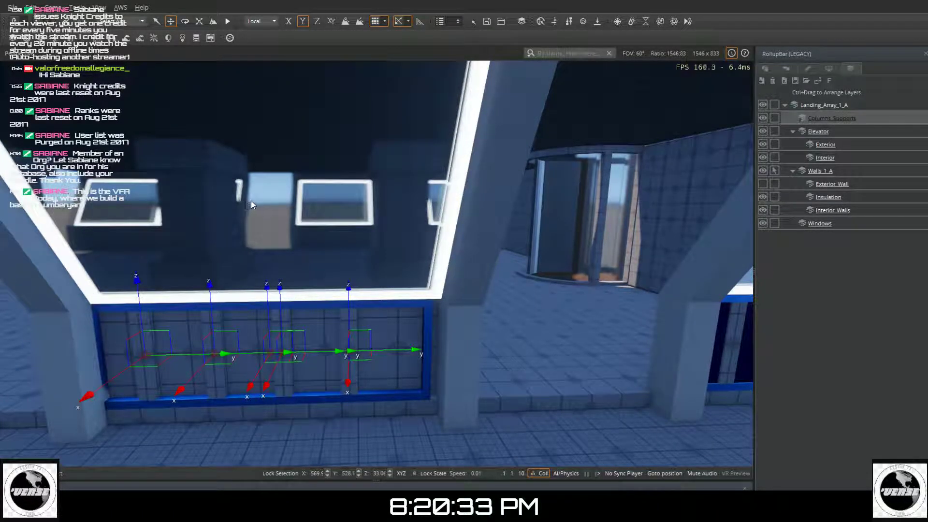
pyautogui.moveTo(248, 199); pyautogui.dragTo(237, 112, button='right')
pyautogui.moveTo(249, 150); pyautogui.dragTo(324, 263, button='right')
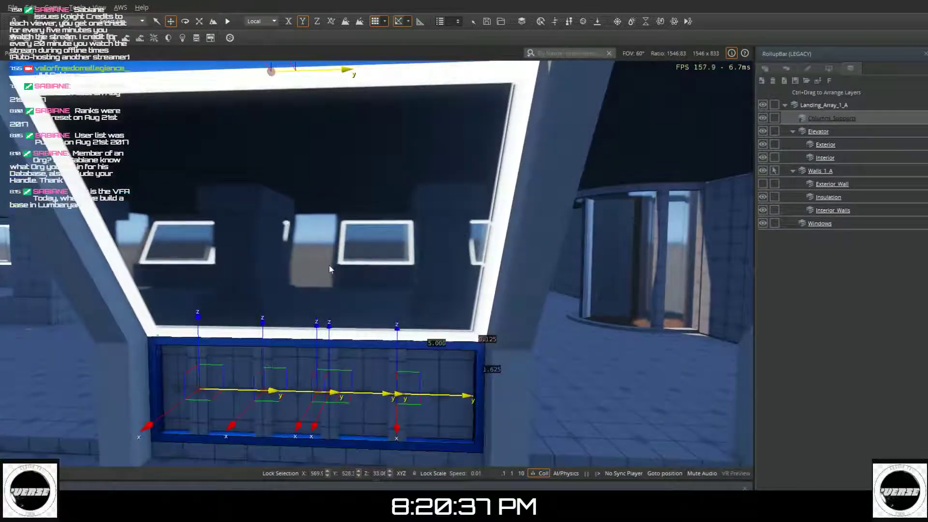
pyautogui.click(433, 368)
pyautogui.moveTo(440, 367); pyautogui.dragTo(580, 406, button='right')
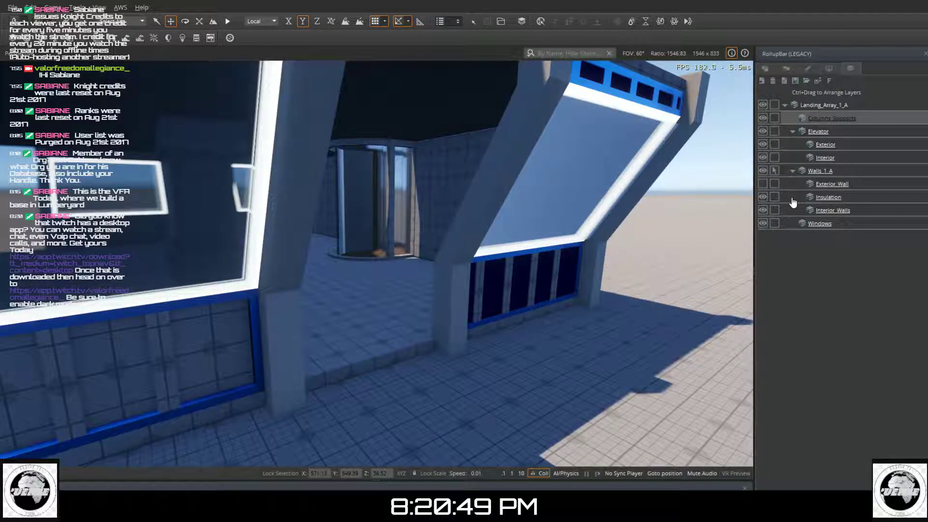
# - Undo the duplication of the wall framing and make Walls_1_A the active layer
pyautogui.hotkey('ctrl', 'z')
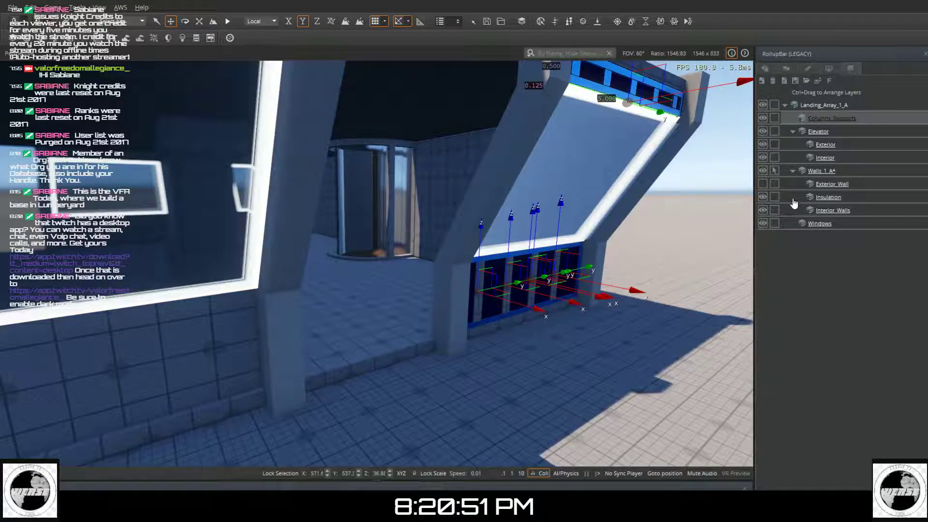
pyautogui.click(678, 241)
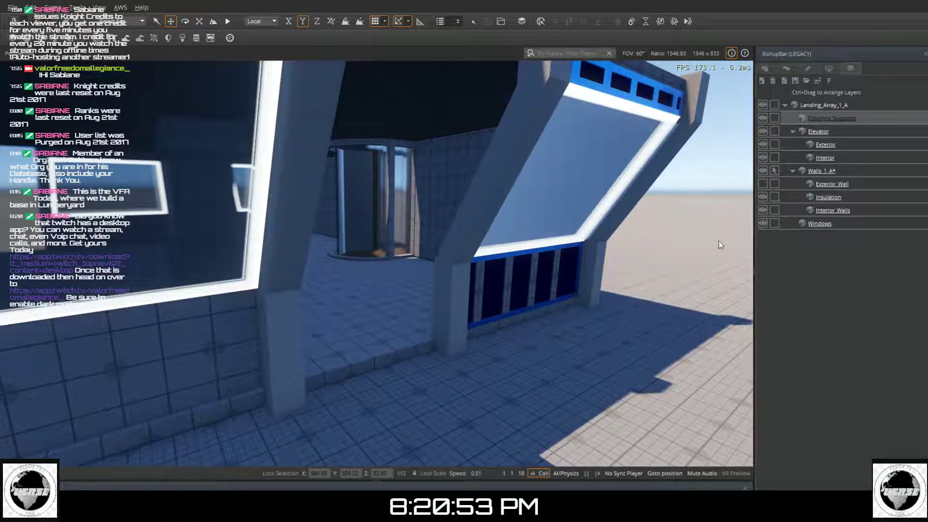
pyautogui.click(817, 174)
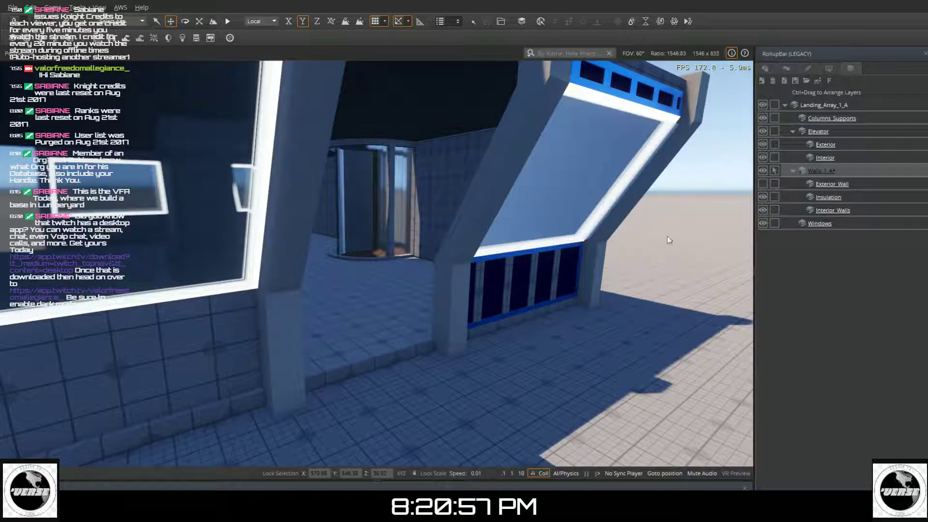
# - Select the blue frame and all studs below the original window plus the frame above it, and place duplicates along Y at the new window
pyautogui.click(534, 261)
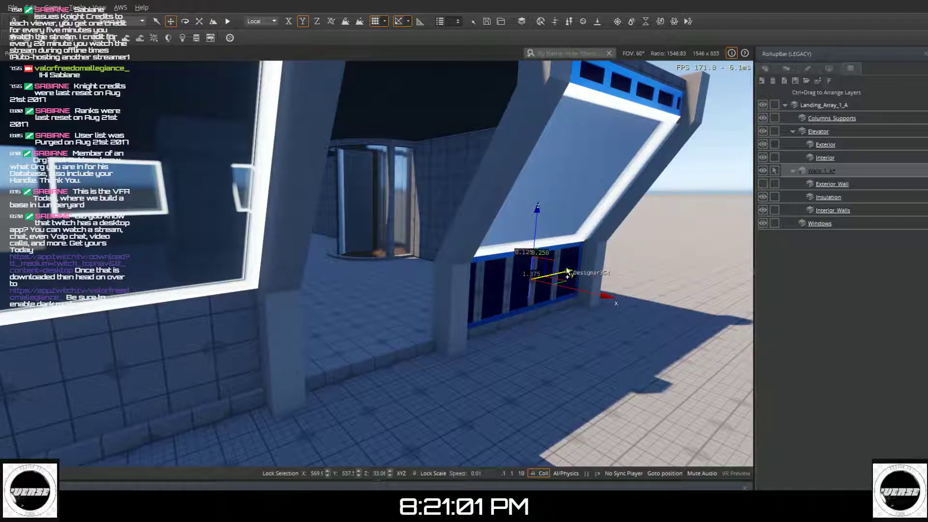
pyautogui.keyDown('ctrl'); pyautogui.click(559, 265); pyautogui.keyUp('ctrl')
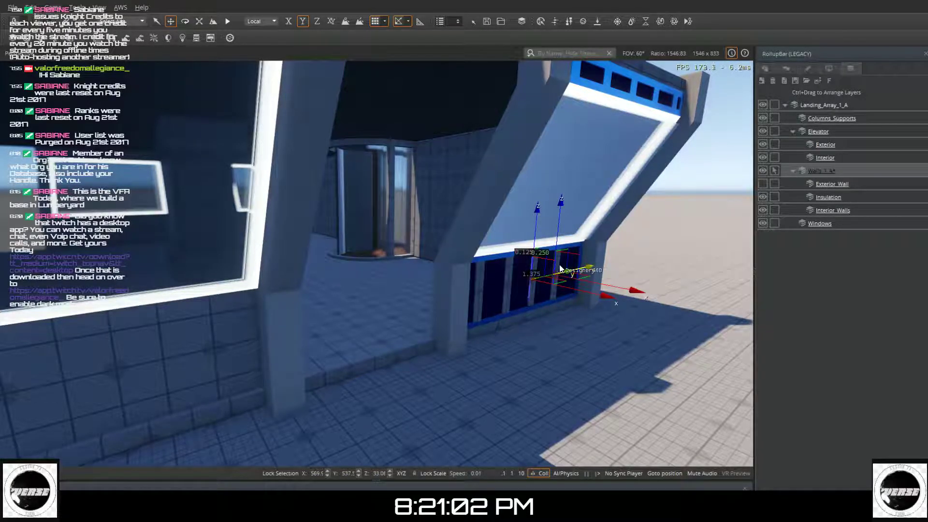
pyautogui.keyDown('ctrl'); pyautogui.click(476, 288); pyautogui.keyUp('ctrl')
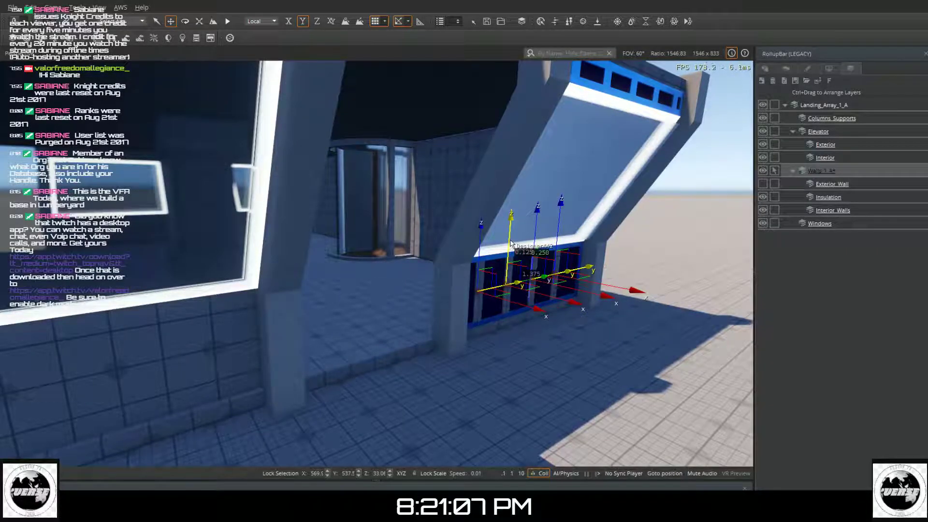
pyautogui.keyDown('ctrl'); pyautogui.click(512, 255); pyautogui.keyUp('ctrl')
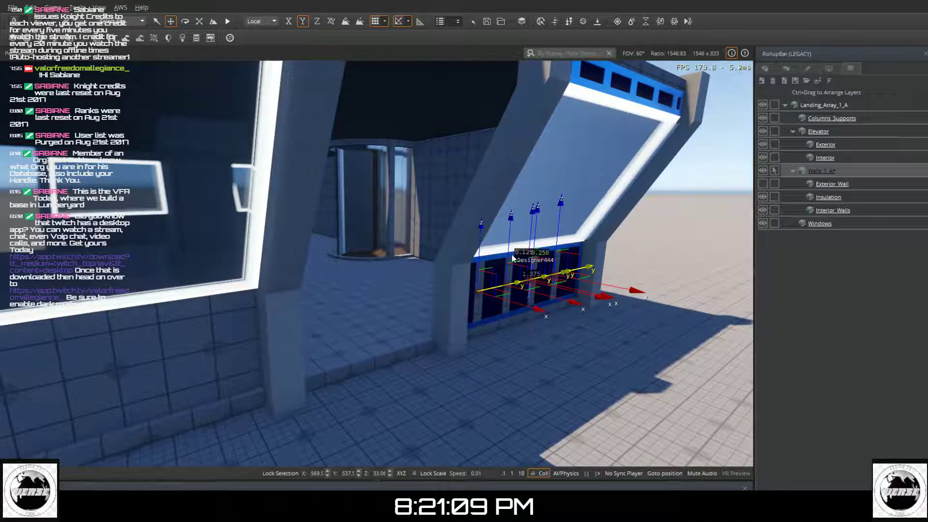
pyautogui.keyDown('ctrl'); pyautogui.click(574, 81); pyautogui.keyUp('ctrl')
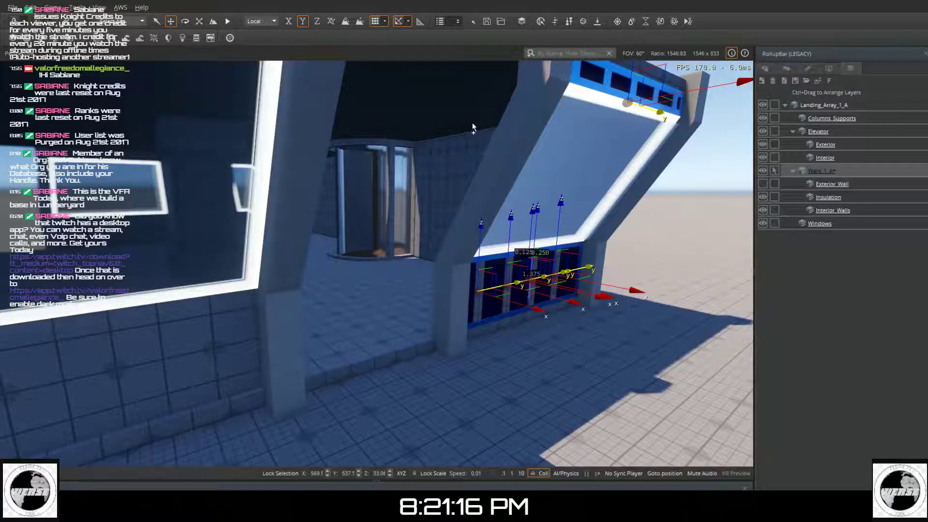
pyautogui.hotkey('ctrl', 'c')
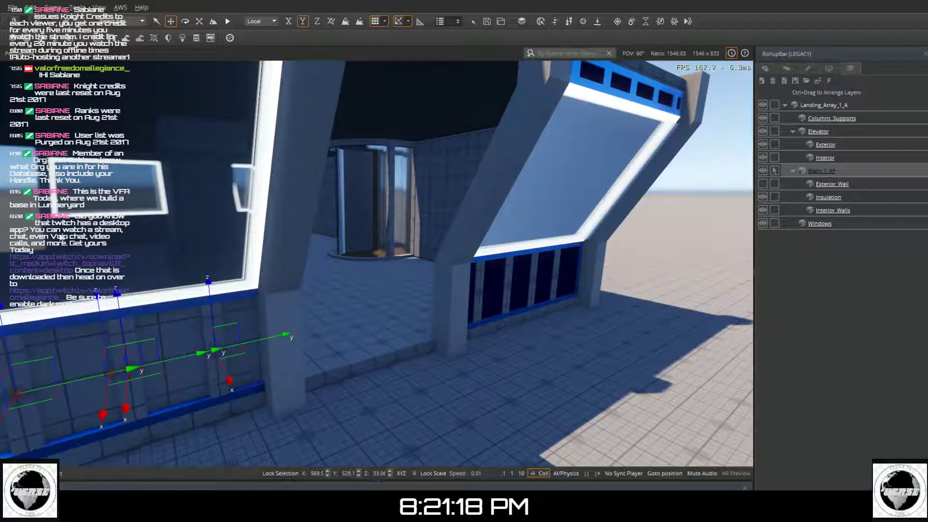
pyautogui.moveTo(11, 250); pyautogui.dragTo(7, 250)
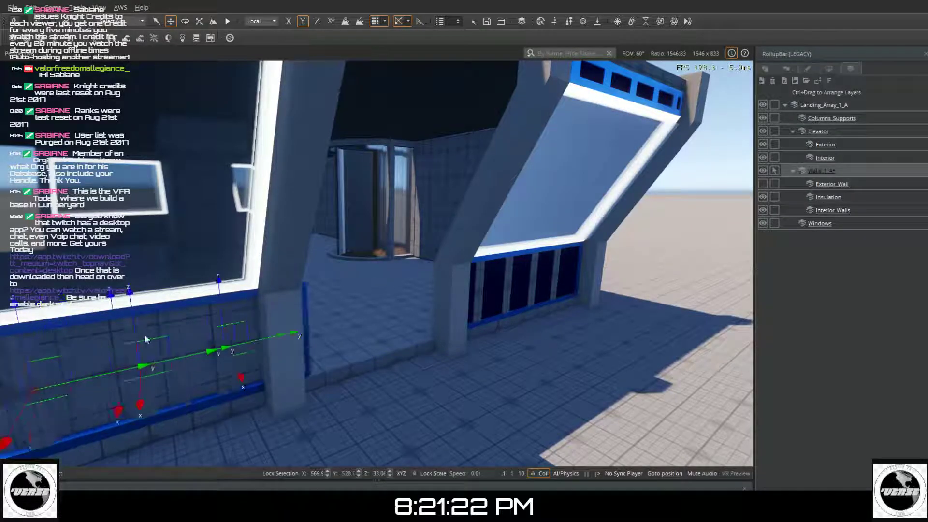
# - Move the duplicated wall studs along the Y axis so they fit inside the blue frame beneath the window, and deselect them
pyautogui.scroll(2, 80, 282)
pyautogui.click(72, 280)
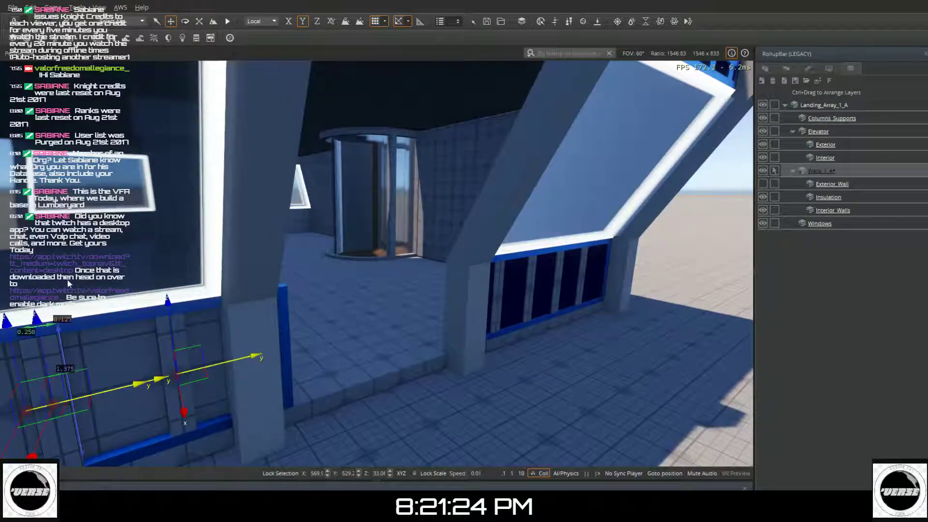
pyautogui.moveTo(82, 329); pyautogui.dragTo(10, 329, button='right')
pyautogui.moveTo(46, 271); pyautogui.dragTo(141, 374, button='right')
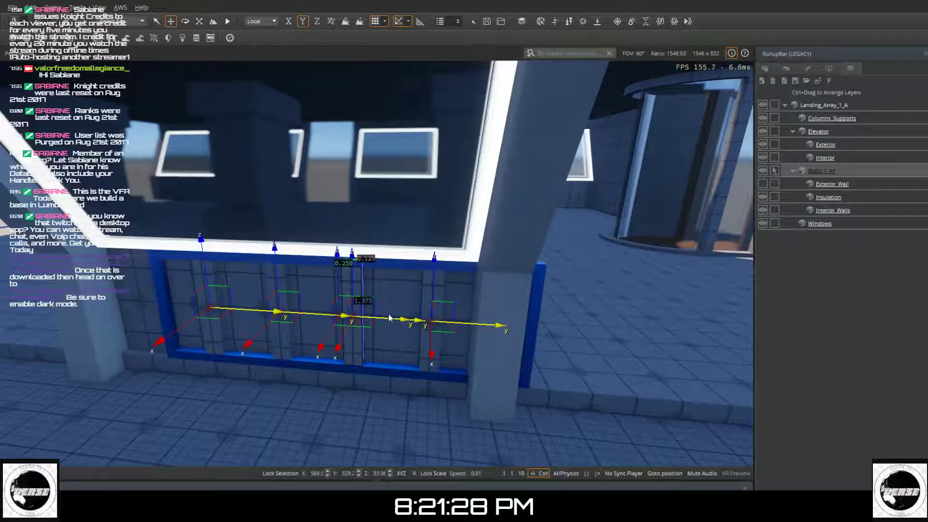
pyautogui.moveTo(387, 317); pyautogui.dragTo(330, 317)
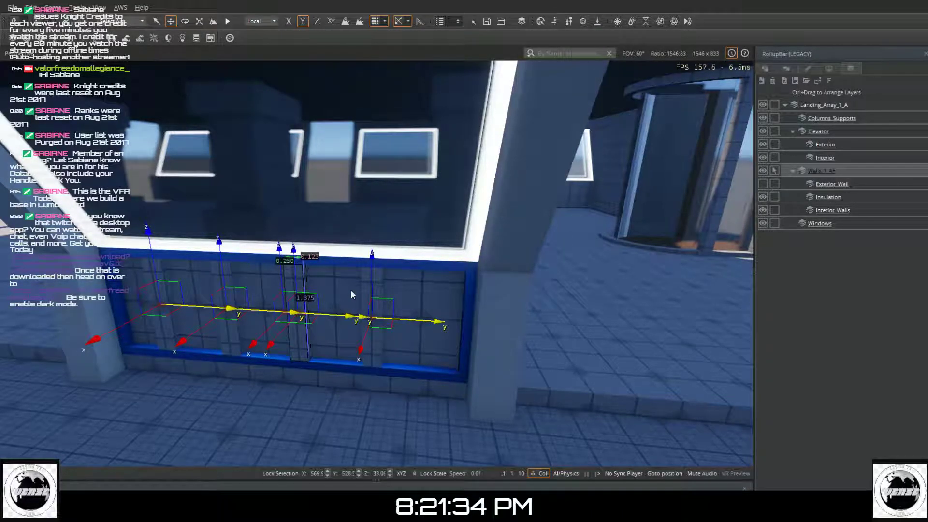
pyautogui.moveTo(350, 286); pyautogui.dragTo(317, 251, button='right')
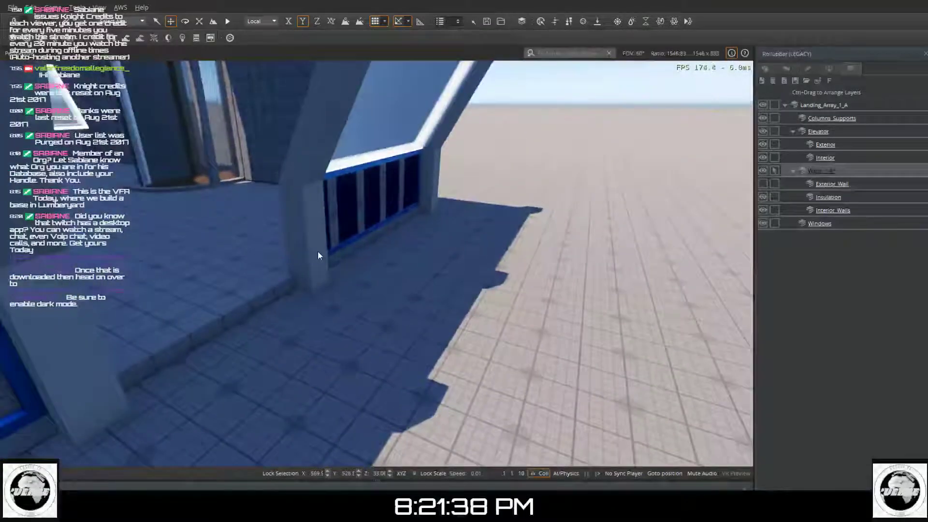
pyautogui.click(456, 375)
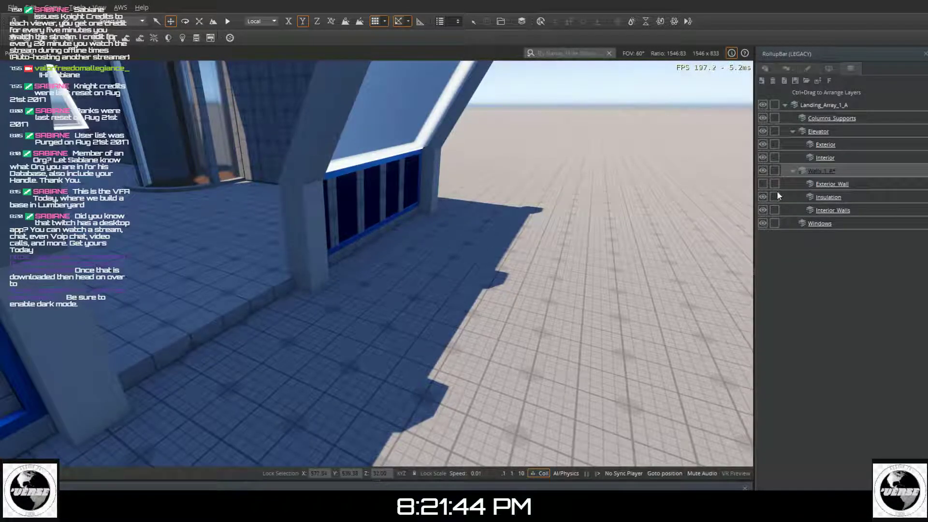
# - Make the Insulation layer selectable and select all insulation panels below and above the window of the far bay
pyautogui.click(829, 200)
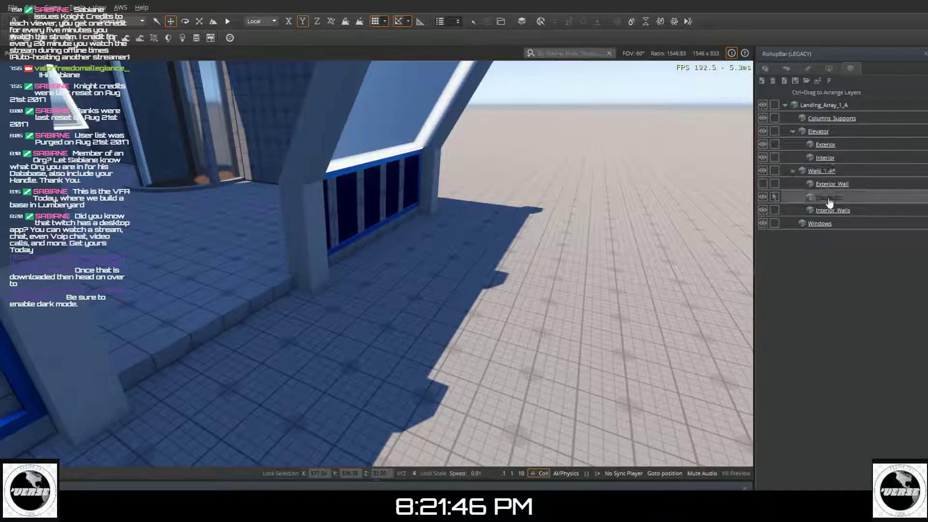
pyautogui.click(374, 189)
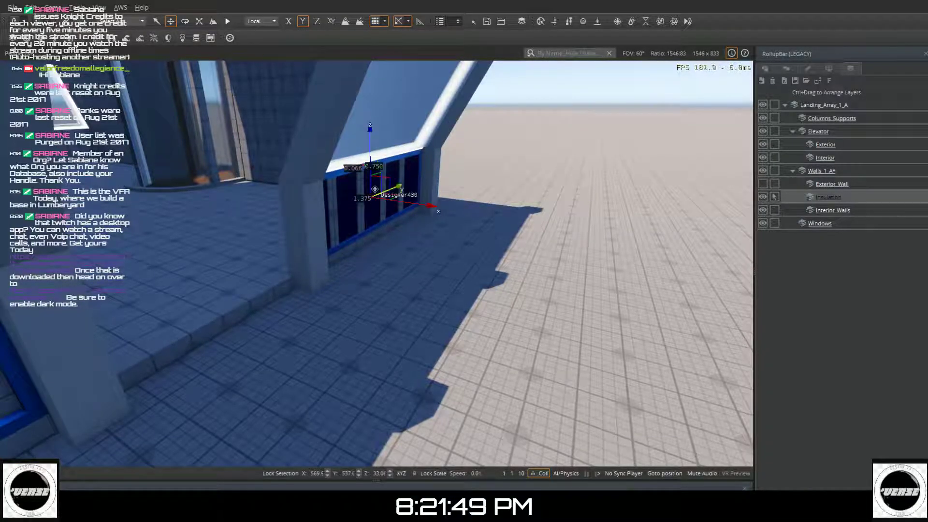
pyautogui.keyDown('ctrl'); pyautogui.click(320, 204); pyautogui.keyUp('ctrl')
pyautogui.keyDown('ctrl'); pyautogui.click(351, 197); pyautogui.keyUp('ctrl')
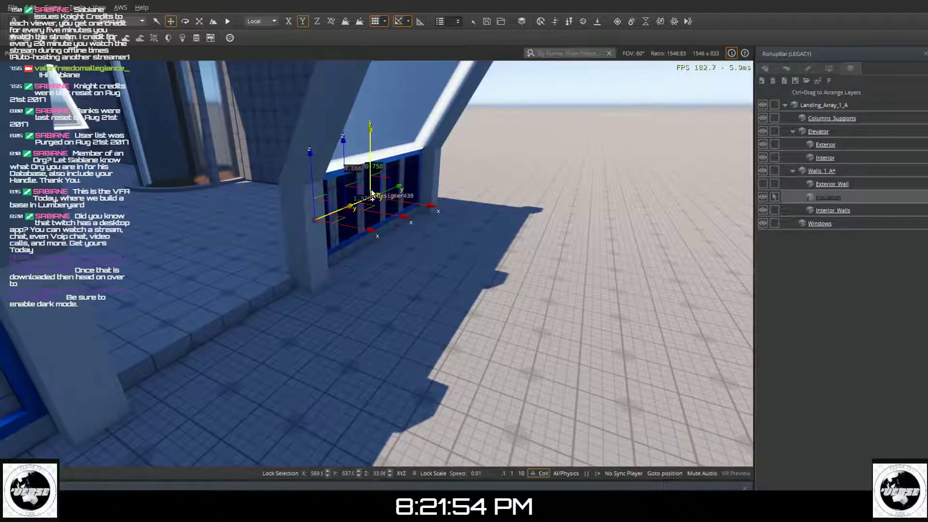
pyautogui.keyDown('ctrl'); pyautogui.click(407, 180); pyautogui.keyUp('ctrl')
pyautogui.keyDown('ctrl'); pyautogui.click(407, 180); pyautogui.keyUp('ctrl')
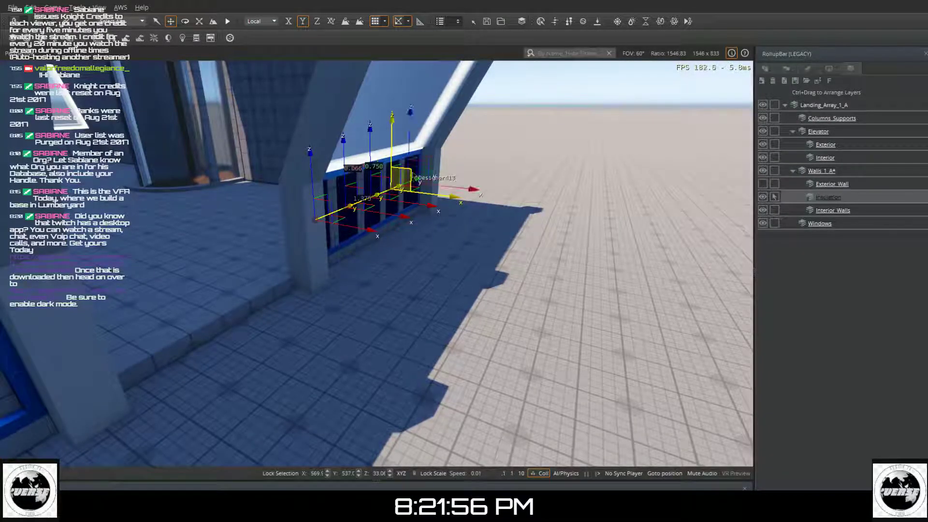
pyautogui.moveTo(411, 170)
pyautogui.mouseDown(button='right')
pyautogui.moveTo(455, 73)
pyautogui.moveTo(393, 167)
pyautogui.mouseUp(button='right')
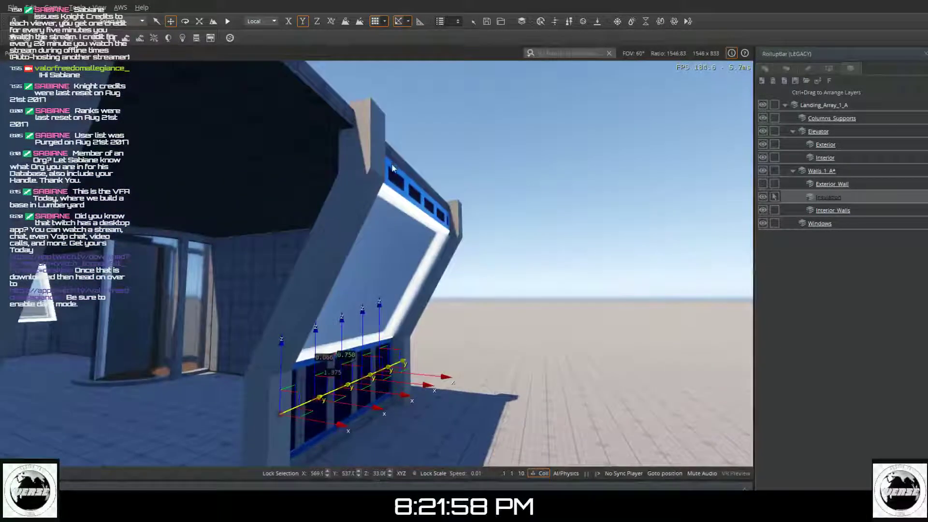
pyautogui.keyDown('ctrl'); pyautogui.click(392, 178); pyautogui.keyUp('ctrl')
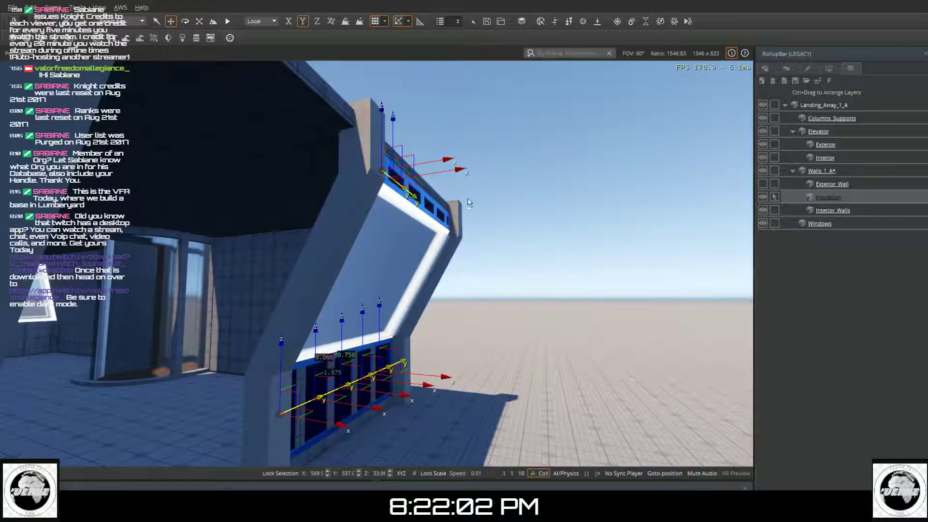
pyautogui.keyDown('ctrl'); pyautogui.click(422, 206); pyautogui.keyUp('ctrl')
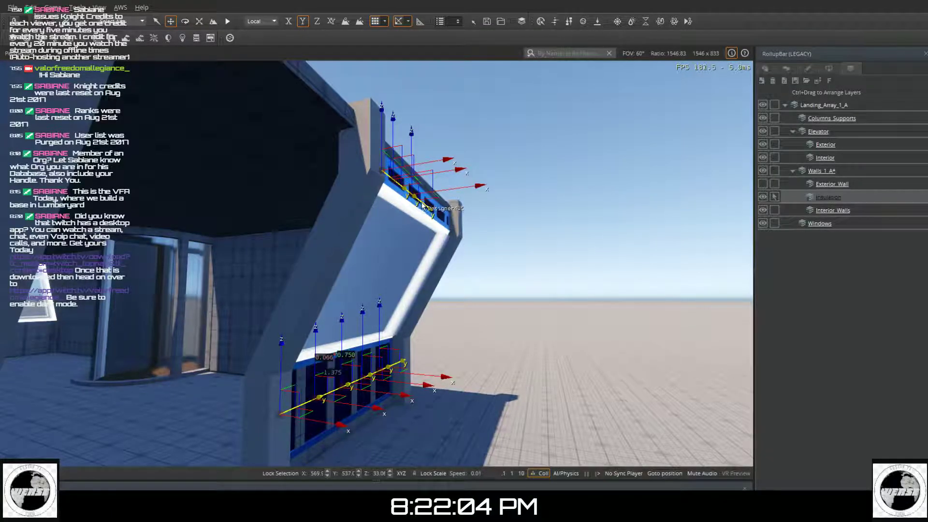
pyautogui.keyDown('ctrl'); pyautogui.click(431, 209); pyautogui.keyUp('ctrl')
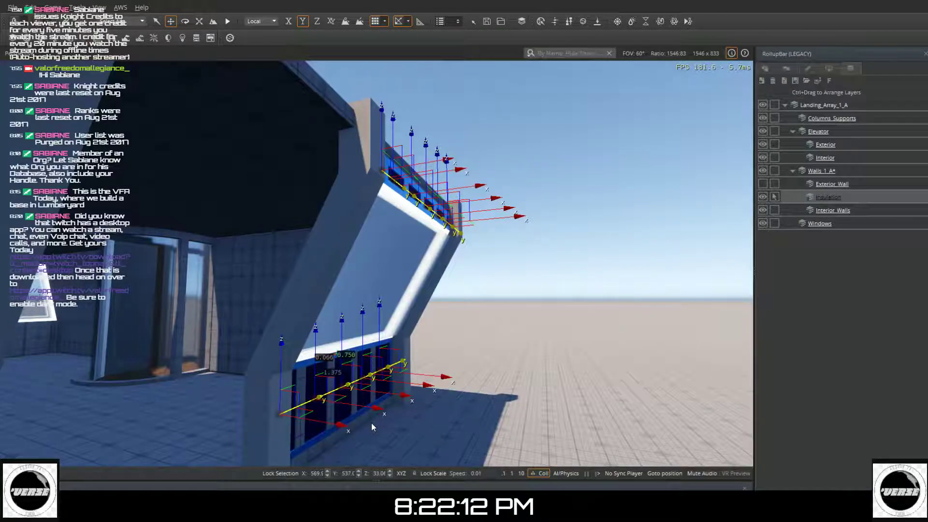
# - Duplicate the selected insulation panels and move the copies along the Y axis into the neighbouring bay's upper and lower frames
pyautogui.moveTo(338, 415); pyautogui.dragTo(159, 387, button='right')
pyautogui.moveTo(397, 257); pyautogui.dragTo(296, 429, button='right')
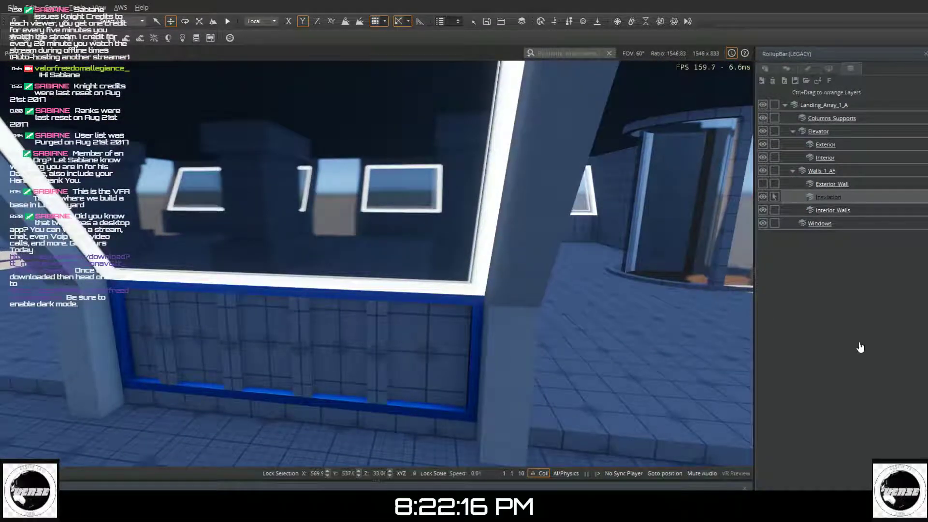
pyautogui.hotkey('ctrl', 'c')
pyautogui.moveTo(637, 332); pyautogui.dragTo(277, 289)
pyautogui.moveTo(277, 289); pyautogui.dragTo(307, 114, button='right')
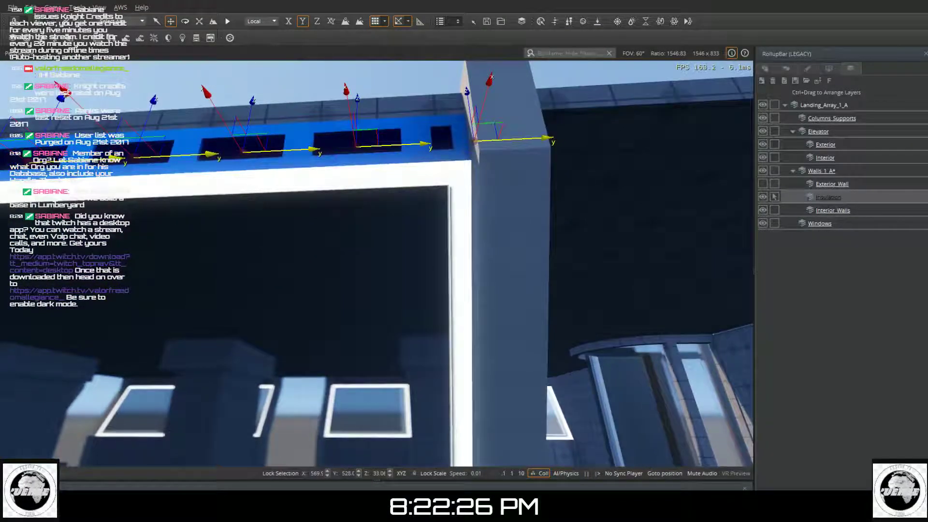
pyautogui.press('s')
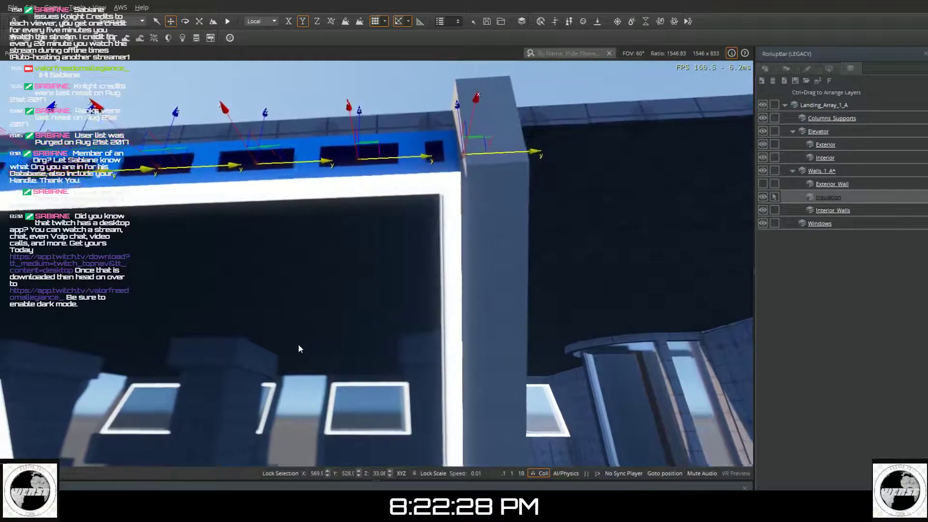
pyautogui.click(290, 335)
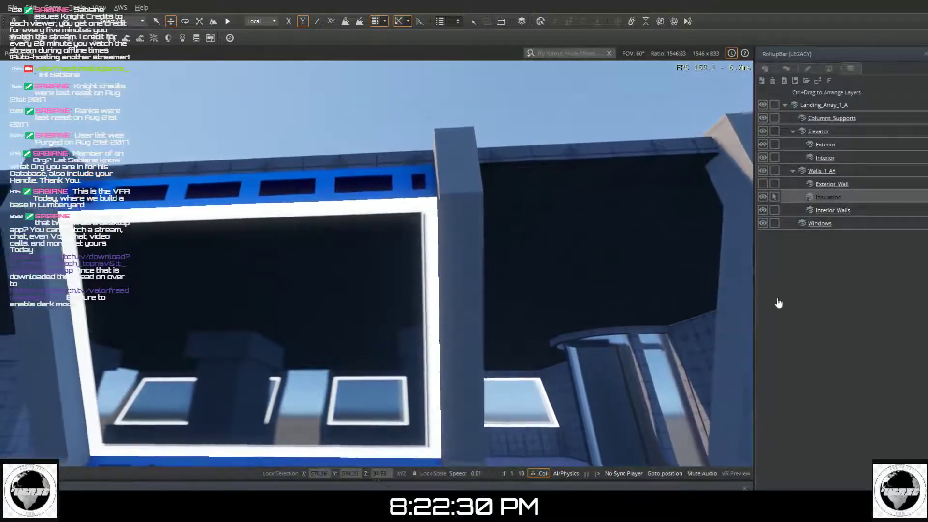
# - Lock the Insulation layer, show and unlock the Exterior_Wall layer, and select the far bay's exterior panel above the window
pyautogui.click(775, 198)
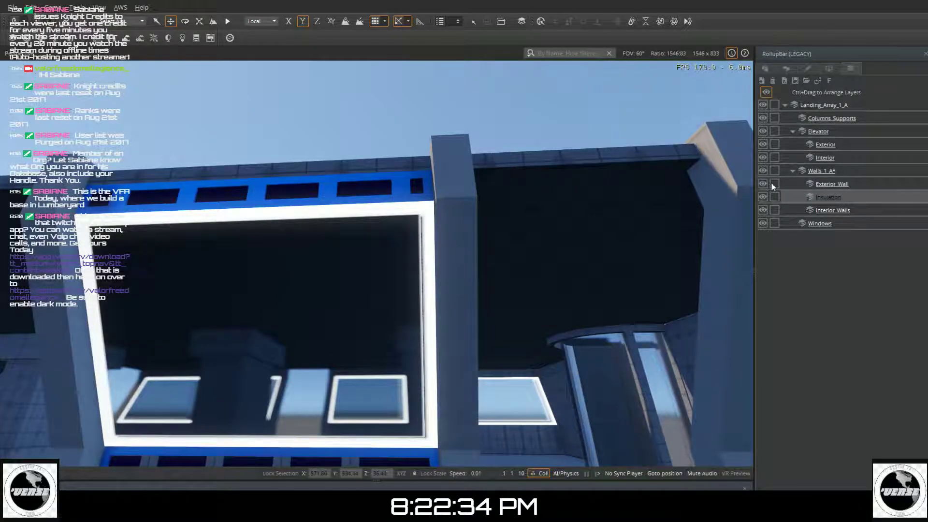
pyautogui.moveTo(650, 205)
pyautogui.mouseDown(button='right')
pyautogui.moveTo(669, 232)
pyautogui.moveTo(650, 205)
pyautogui.mouseUp(button='right')
pyautogui.click(533, 222)
pyautogui.moveTo(533, 222); pyautogui.dragTo(556, 192, button='right')
pyautogui.click(566, 148)
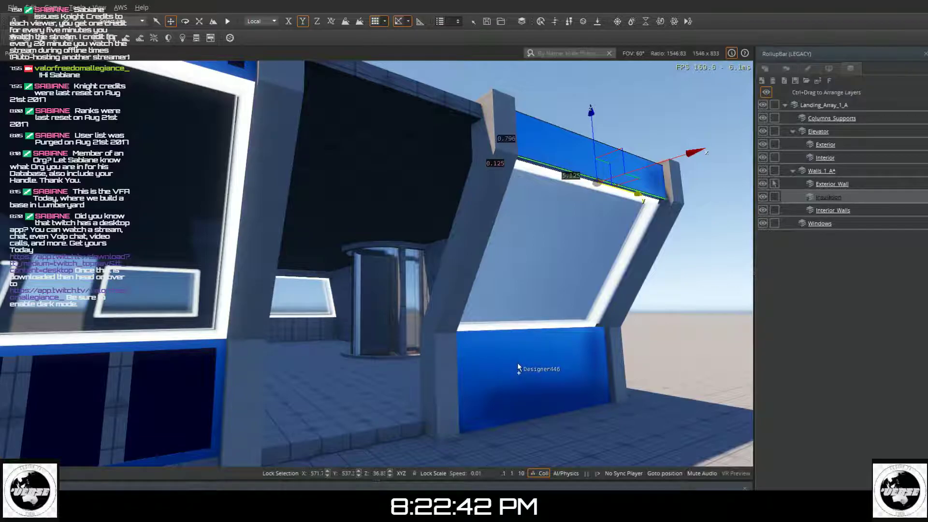
# - Duplicate the far bay's exterior wall panels and move the copies along the Y axis over the neighbouring bay
pyautogui.moveTo(445, 370); pyautogui.dragTo(432, 346, button='right')
pyautogui.click(428, 316)
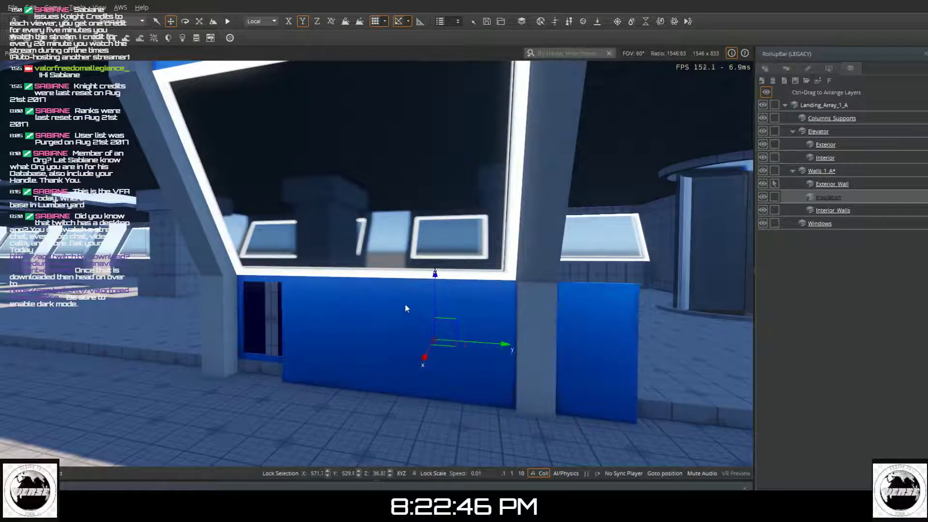
pyautogui.moveTo(358, 290); pyautogui.dragTo(301, 288)
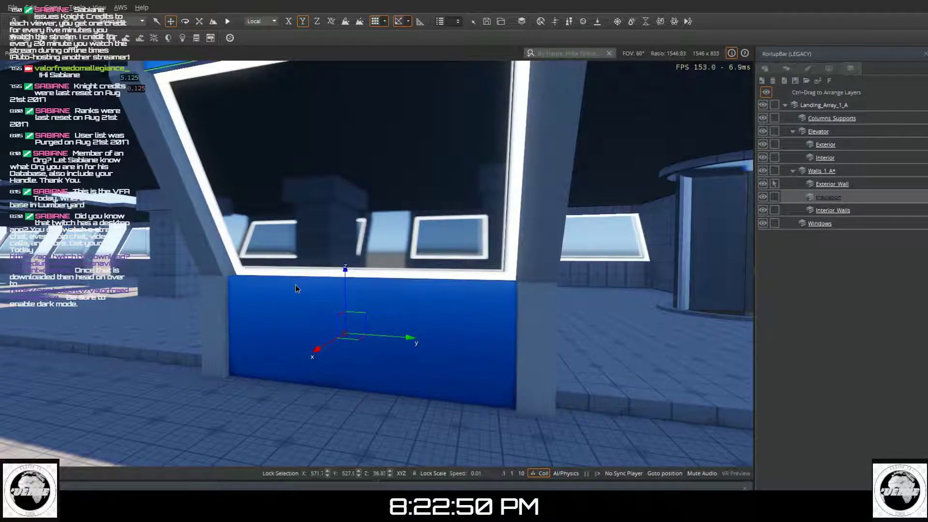
# - Shift the upper exterior panel along the Y axis so it spans the gap between the two columns
pyautogui.moveTo(294, 286)
pyautogui.mouseDown(button='right')
pyautogui.moveTo(299, 222)
pyautogui.moveTo(295, 280)
pyautogui.mouseUp(button='right')
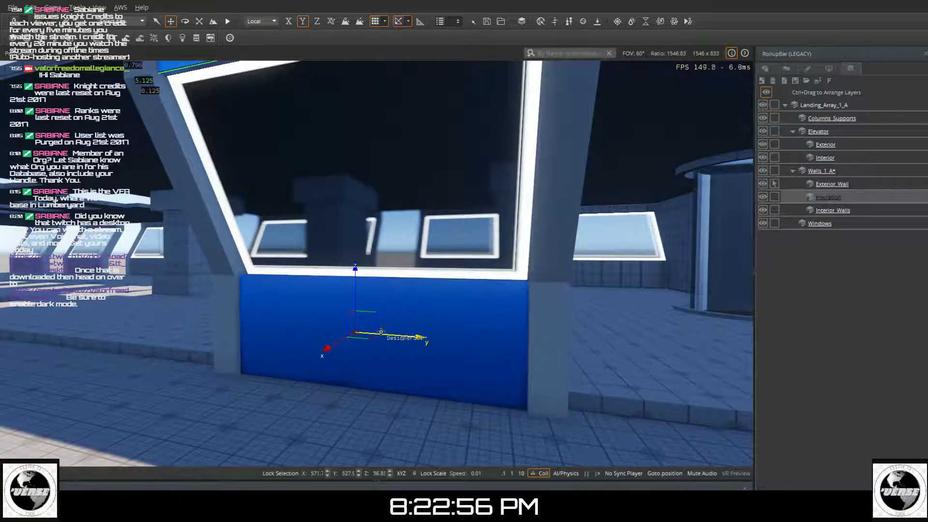
pyautogui.moveTo(382, 290); pyautogui.dragTo(376, 253, button='right')
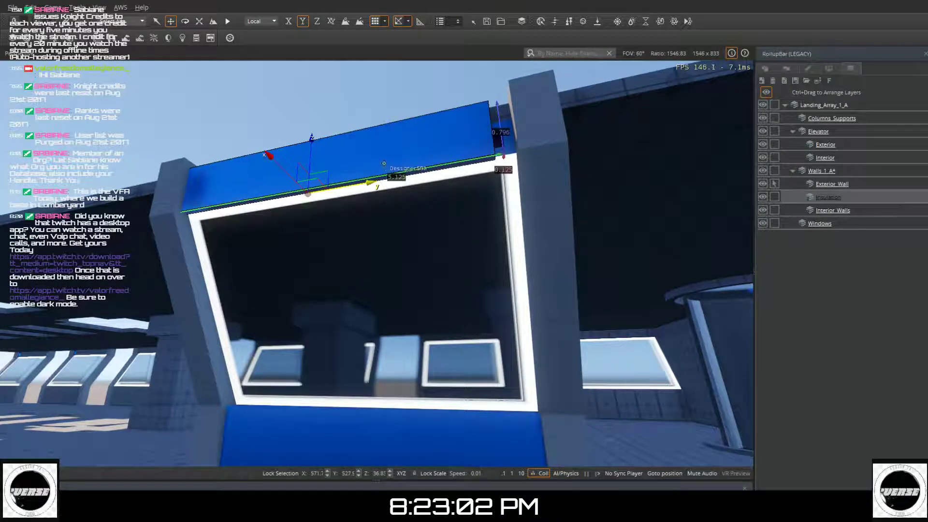
pyautogui.moveTo(344, 186); pyautogui.dragTo(357, 193)
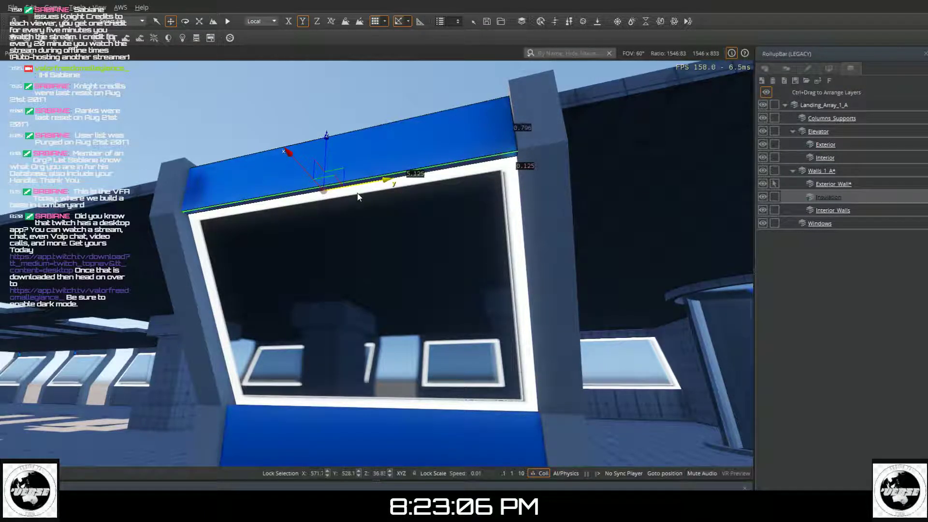
pyautogui.moveTo(353, 194); pyautogui.dragTo(486, 230, button='right')
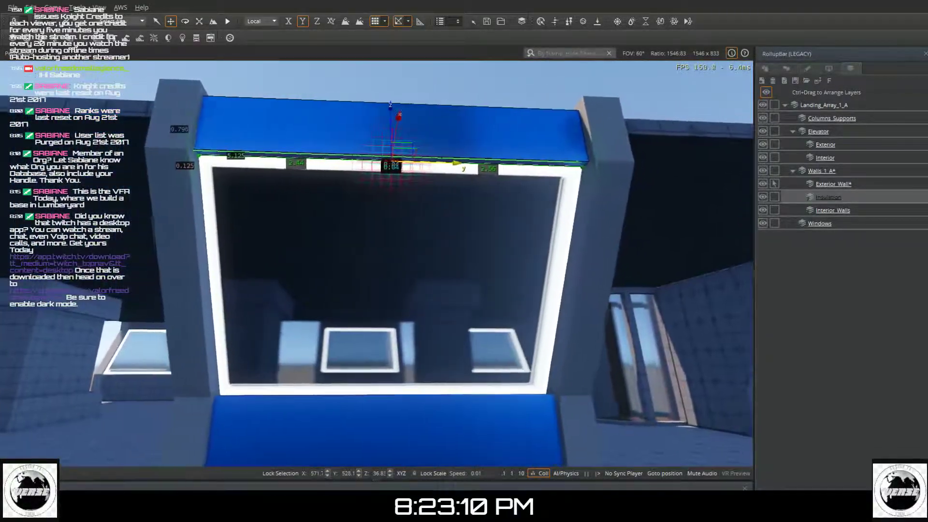
# - Shorten the upper exterior panel to 5.115 by moving its end face inward along the X axis in face selection
pyautogui.moveTo(334, 212); pyautogui.dragTo(334, 173, button='right')
pyautogui.press('a')
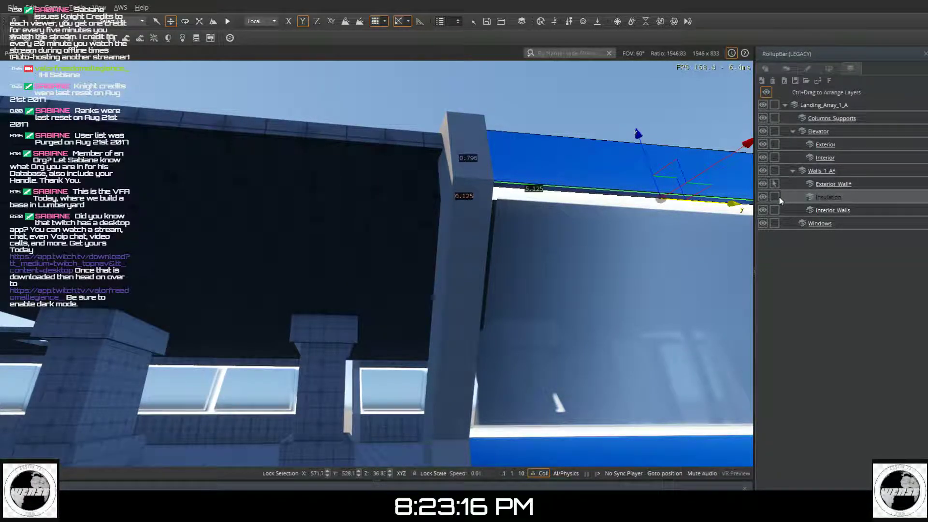
pyautogui.click(764, 67)
pyautogui.click(889, 286)
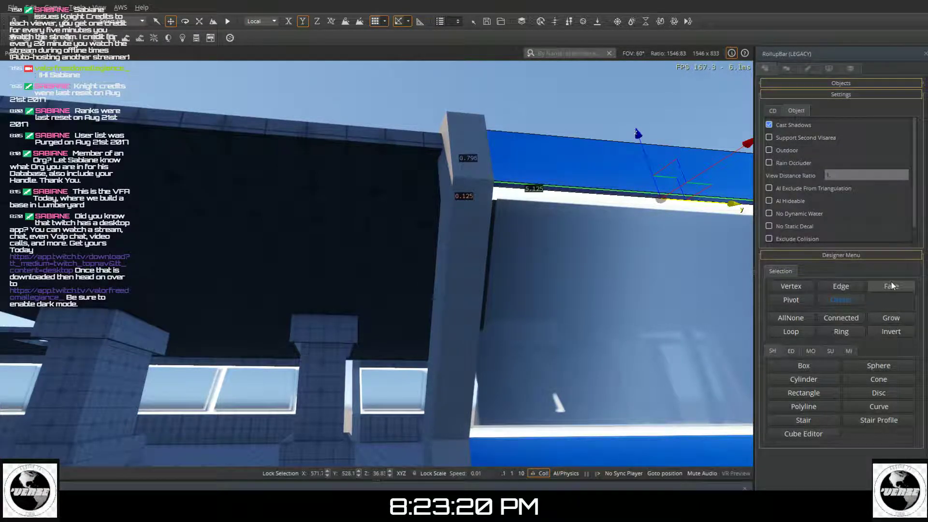
pyautogui.click(473, 154)
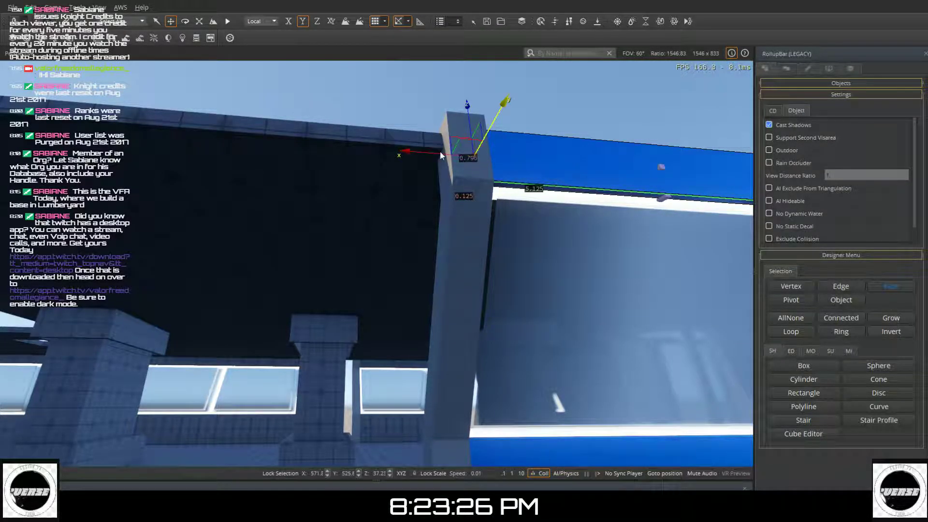
pyautogui.moveTo(439, 154); pyautogui.dragTo(445, 157)
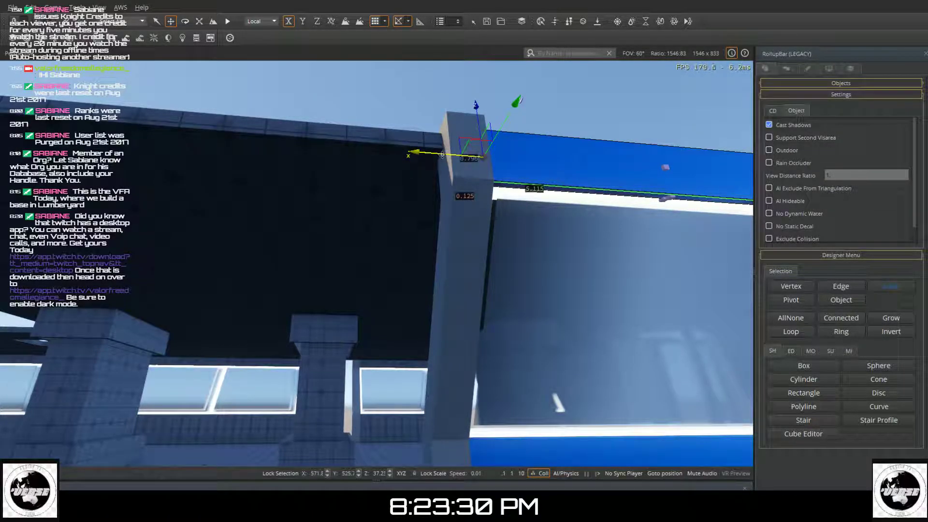
# - Switch back to whole-object selection, deselect the upper exterior panel, and check the covered bay from outside
pyautogui.press('s')
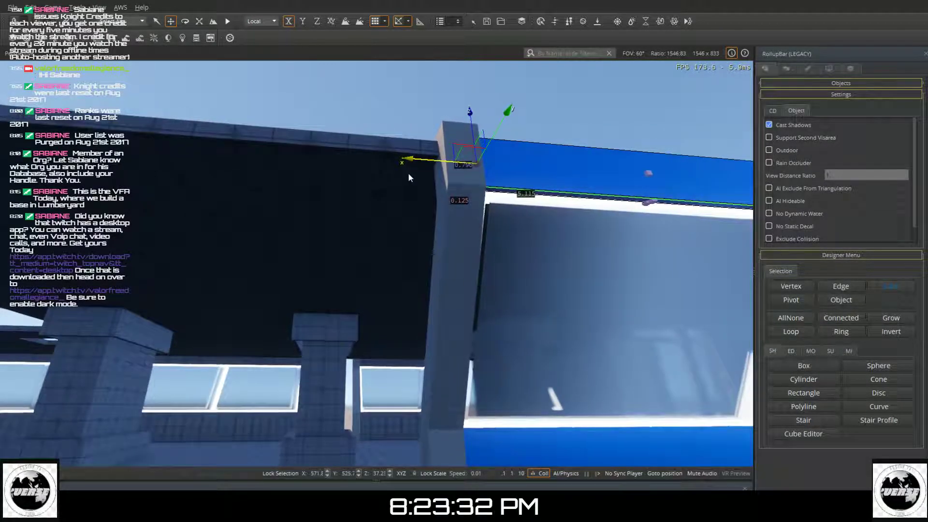
pyautogui.press('d')
pyautogui.press('d')
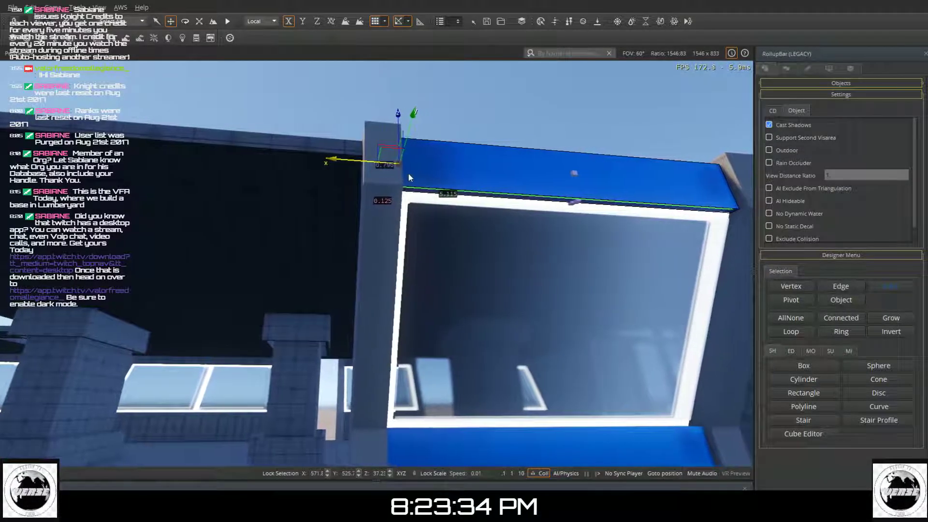
pyautogui.moveTo(408, 173); pyautogui.dragTo(341, 144, button='right')
pyautogui.press('d')
pyautogui.press('d')
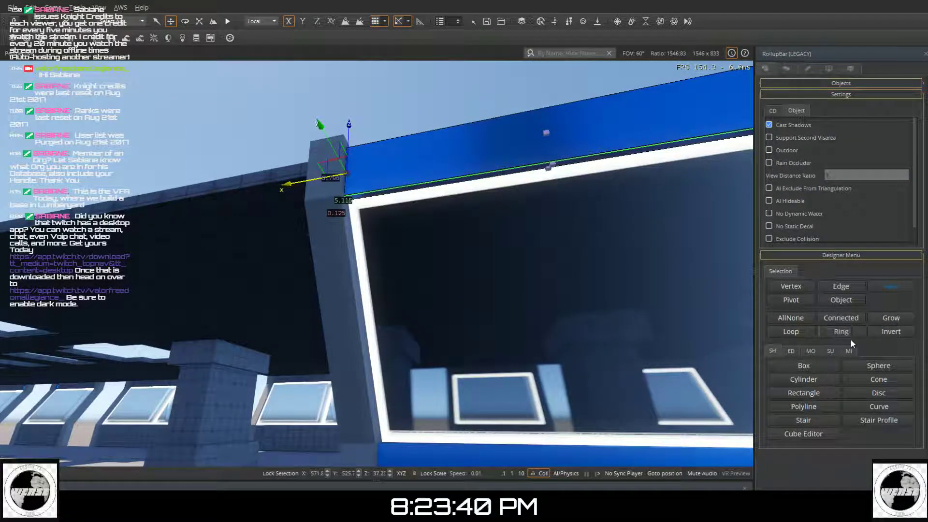
pyautogui.click(846, 302)
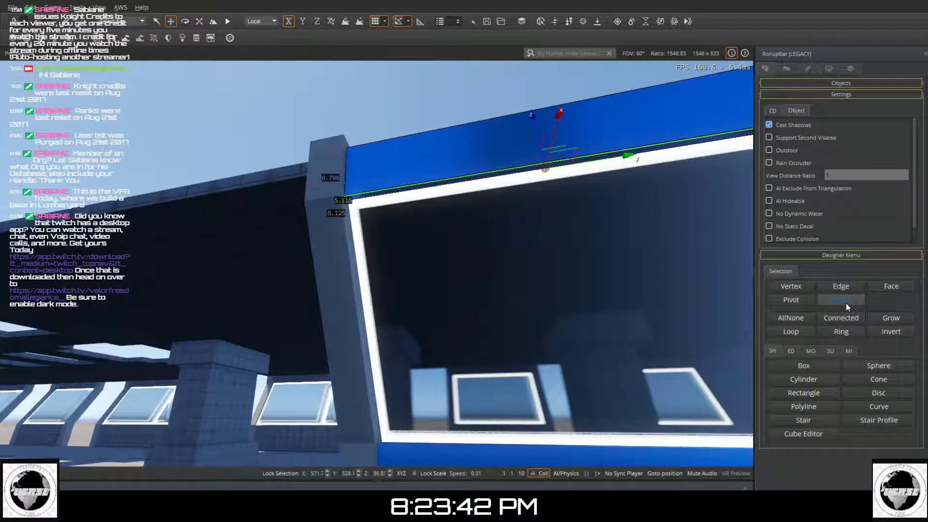
pyautogui.click(472, 65)
pyautogui.moveTo(458, 91); pyautogui.dragTo(492, 306, button='right')
pyautogui.press('s')
pyautogui.moveTo(431, 160); pyautogui.dragTo(455, 134, button='right')
pyautogui.press('s')
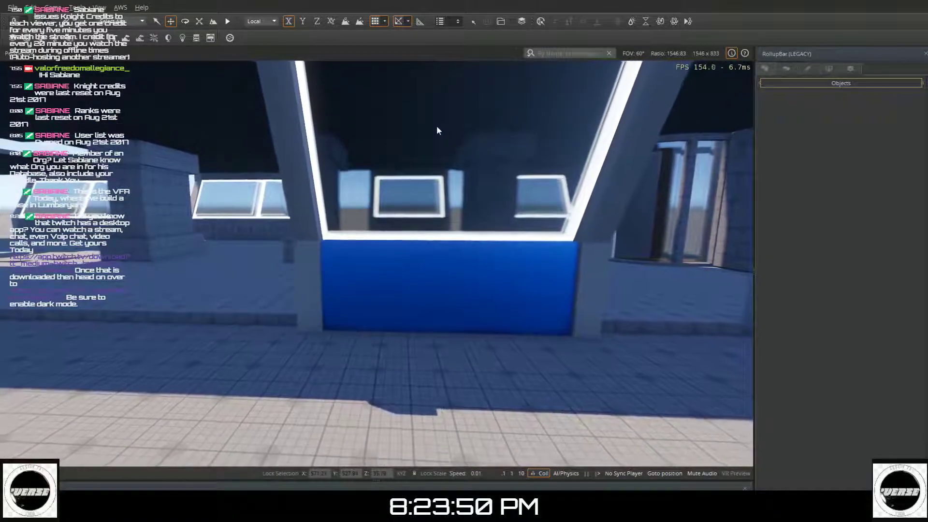
pyautogui.press('s')
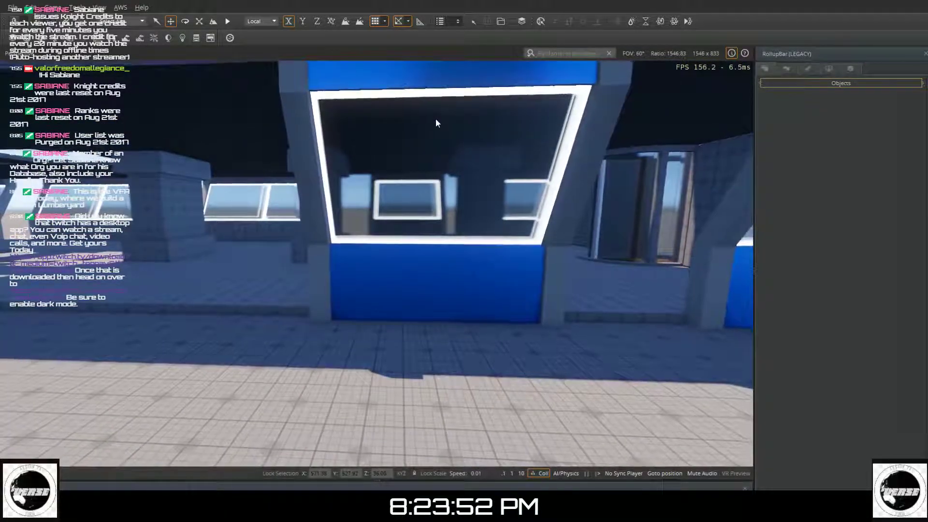
# - Show the layer list and save the level
pyautogui.press('a')
pyautogui.press('a')
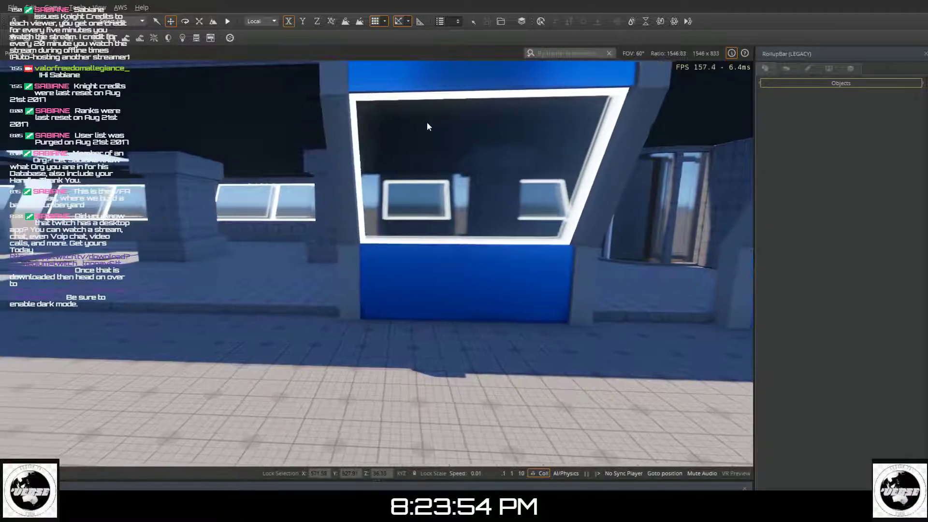
pyautogui.press('a')
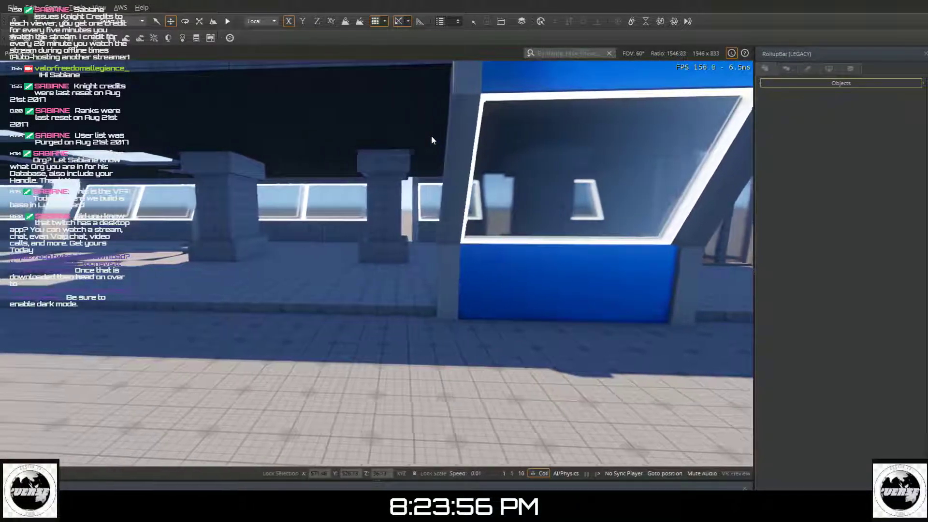
pyautogui.press('a')
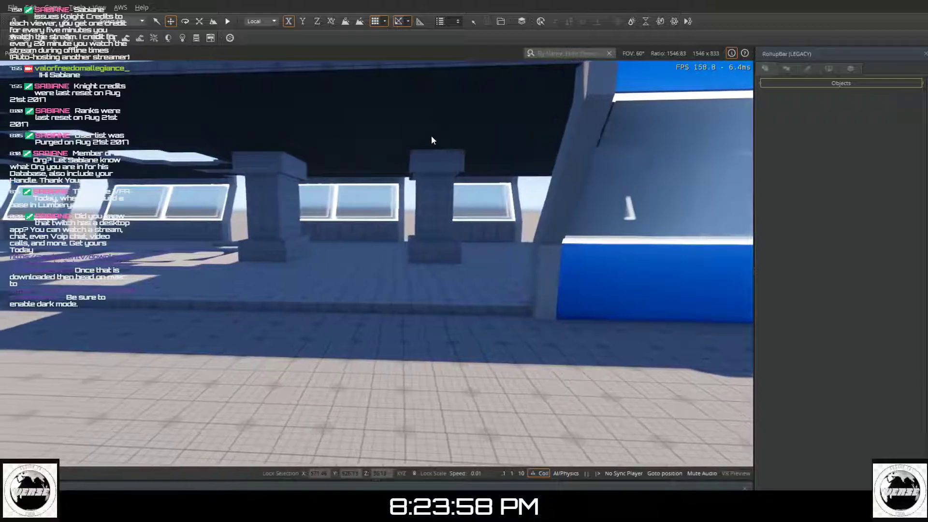
pyautogui.press('a')
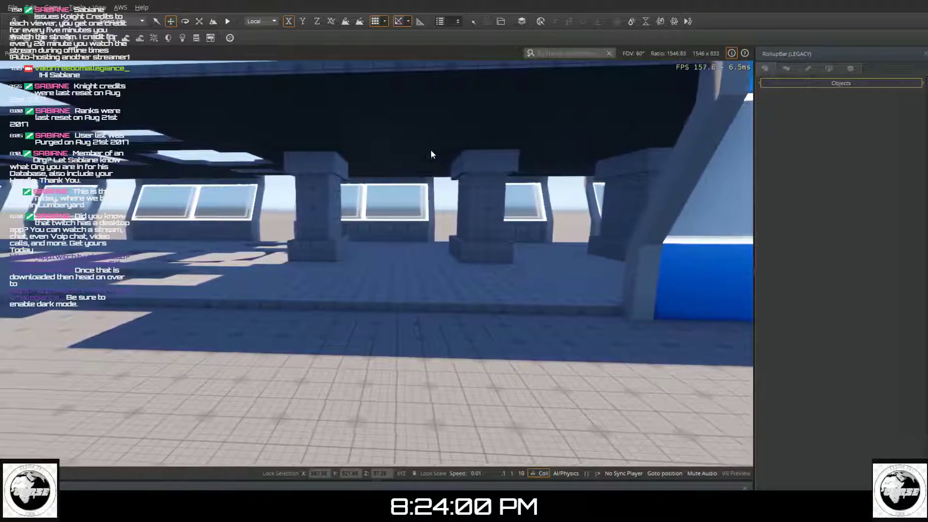
pyautogui.press('a')
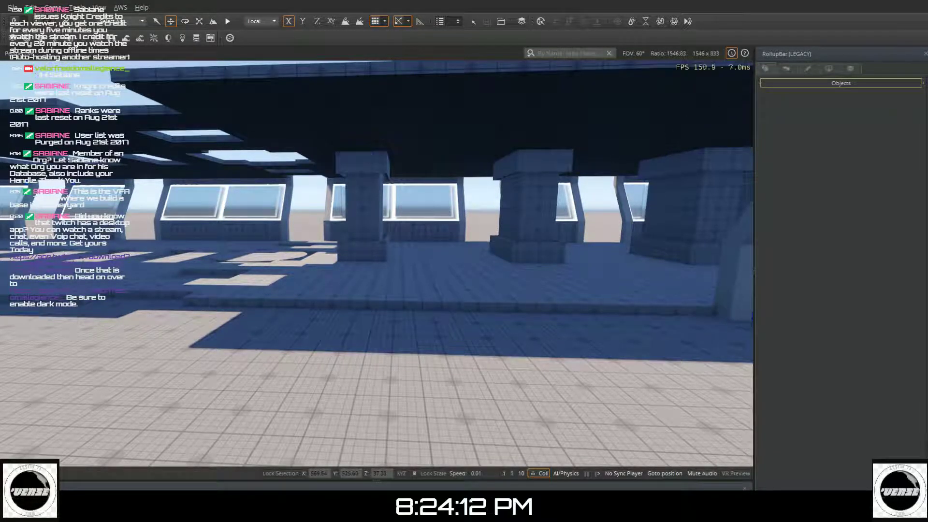
pyautogui.click(851, 72)
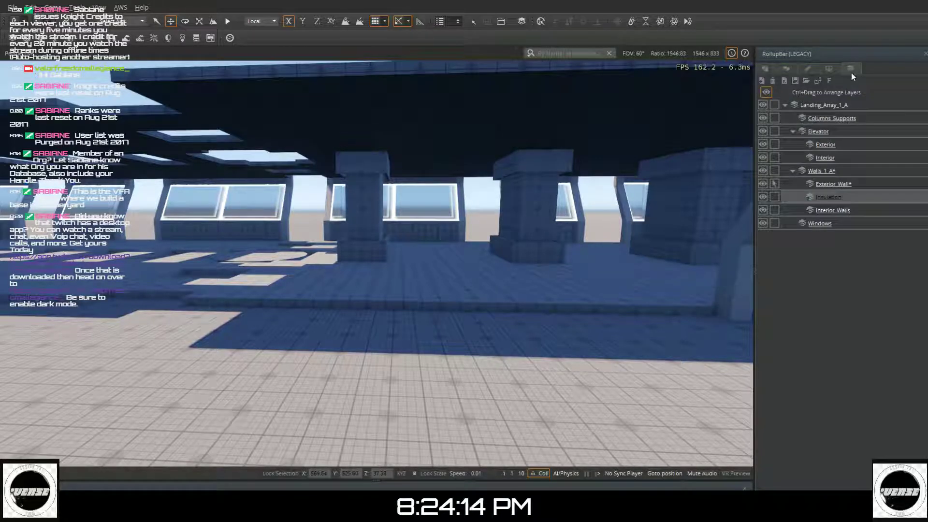
pyautogui.hotkey('ctrl', 's')
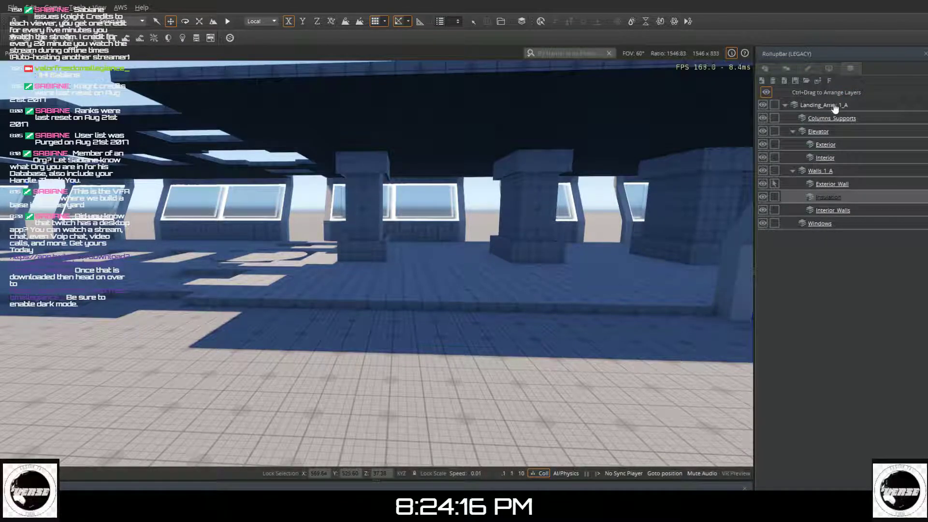
# - Unfreeze the Columns_Supports layer, freeze the Exterior_Wall layer, and make Columns_Supports the active layer
pyautogui.click(775, 118)
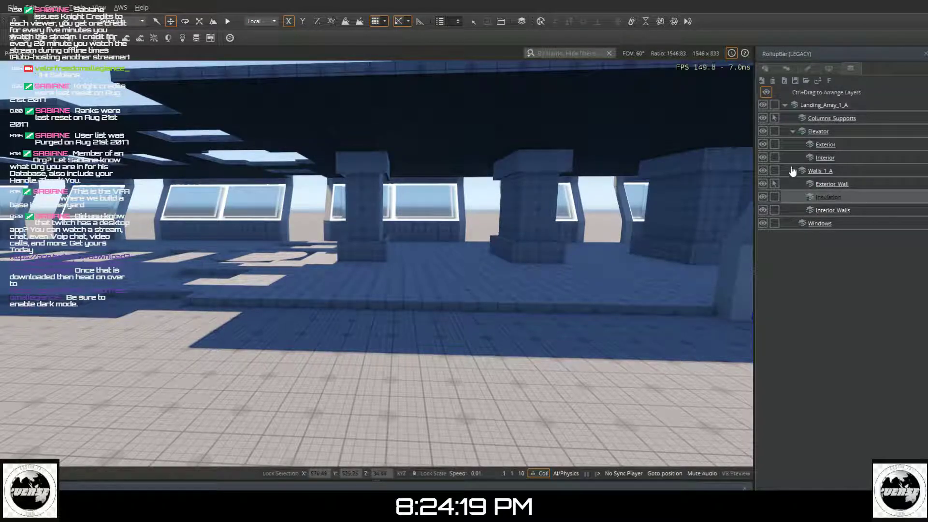
pyautogui.click(774, 184)
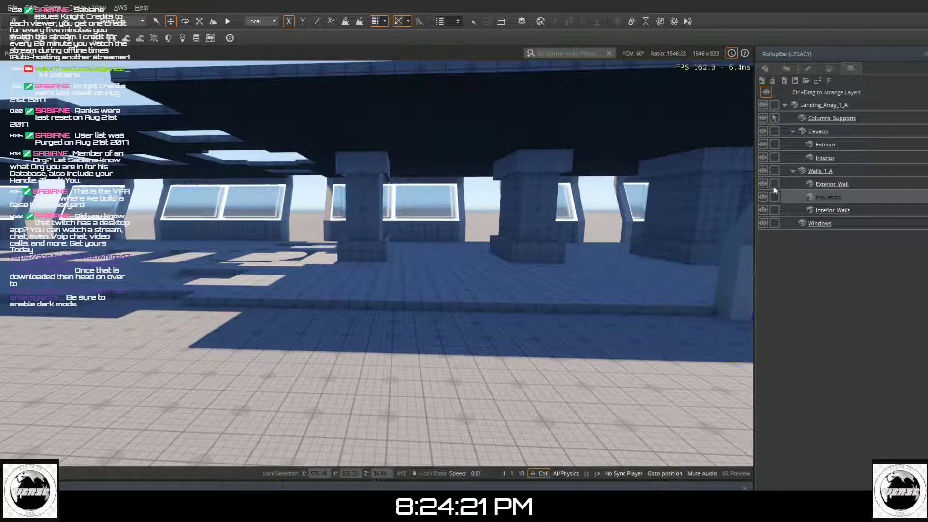
pyautogui.click(813, 119)
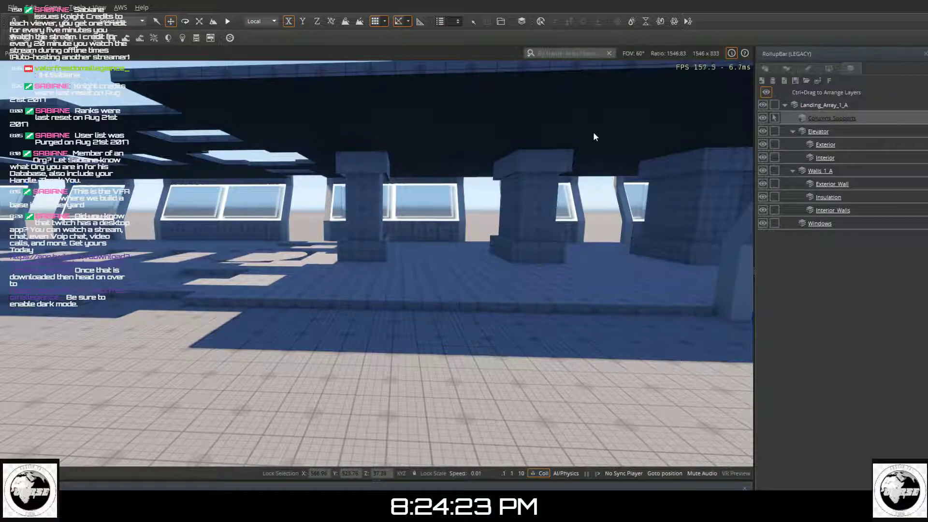
# - Duplicate the two slanted columns on the far side and place the copies along the X axis at the open near edge of the platform
pyautogui.click(457, 247)
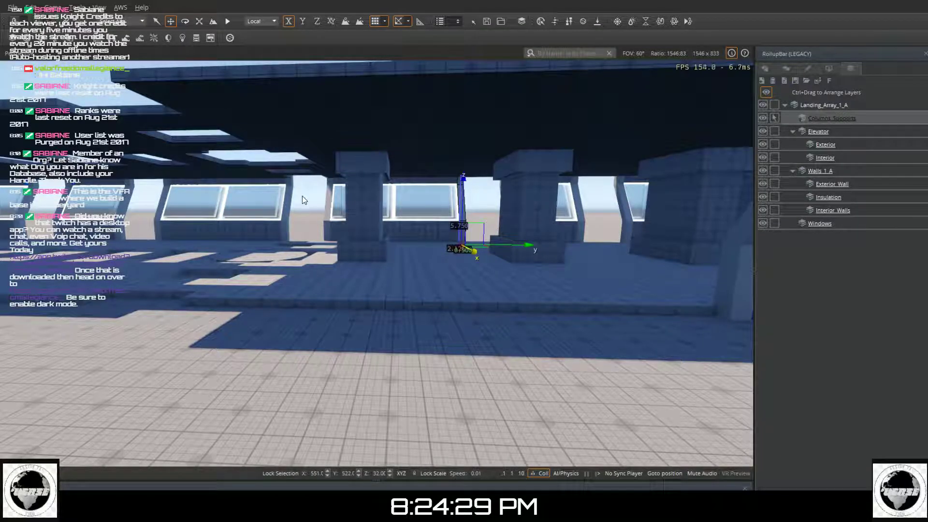
pyautogui.keyDown('ctrl'); pyautogui.click(323, 222); pyautogui.keyUp('ctrl')
pyautogui.press('Escape')
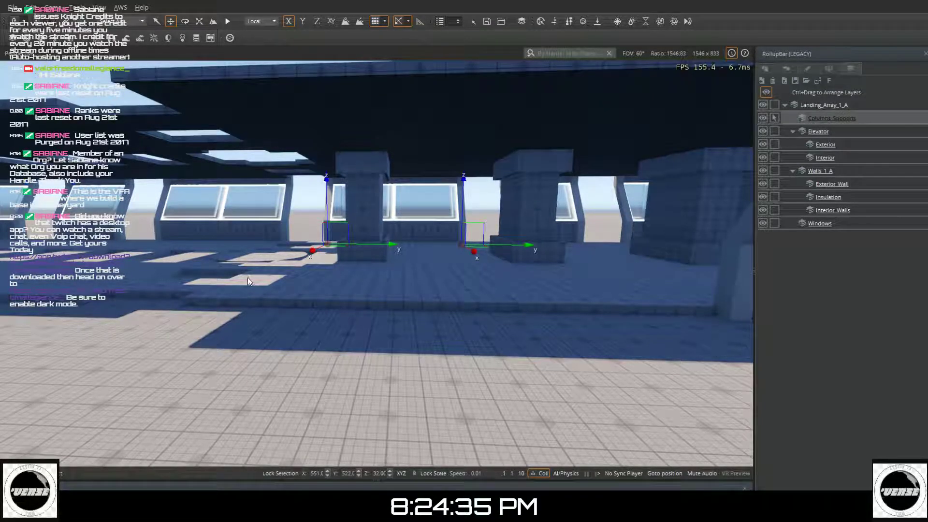
pyautogui.hotkey('ctrl', 'c')
pyautogui.moveTo(319, 310); pyautogui.dragTo(318, 314)
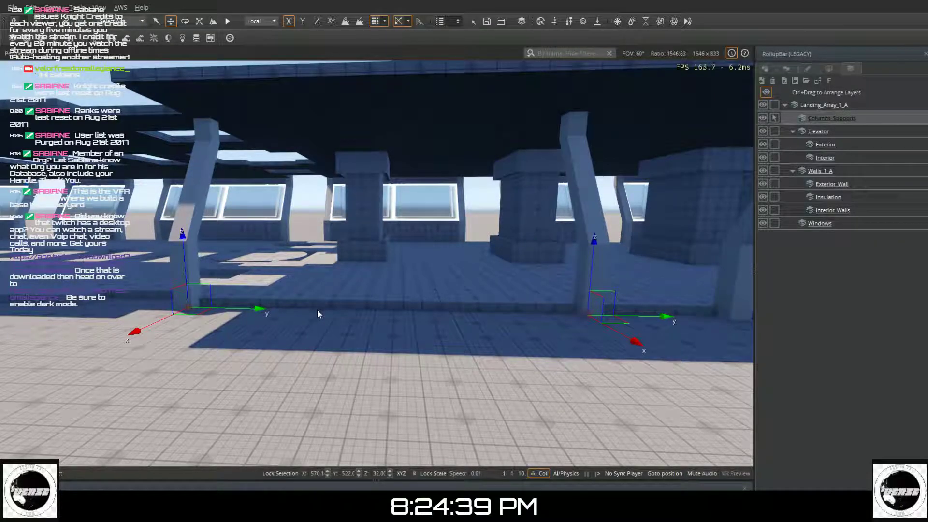
pyautogui.click(318, 310)
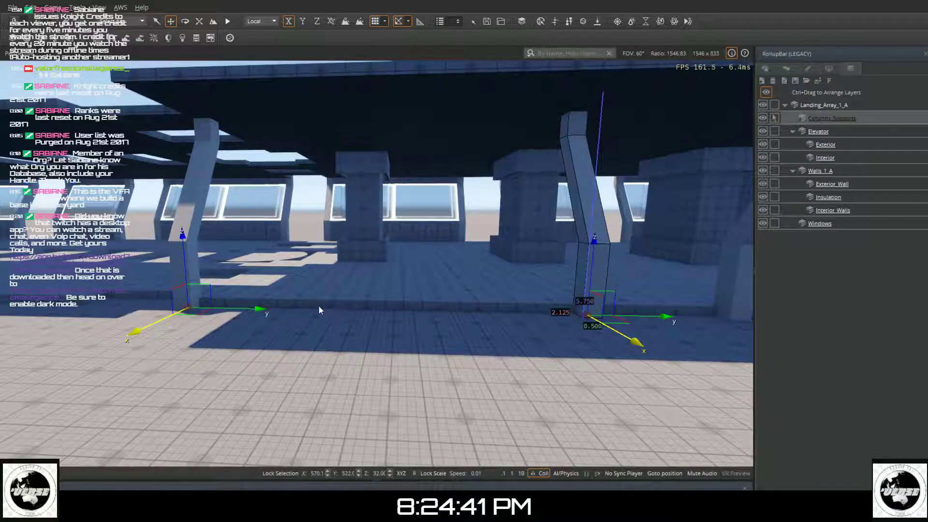
# - Replace the reversed column nearest the blue bay with a copy of the adjacent outward-leaning column, moved along the Y axis to the same spot
pyautogui.press('w')
pyautogui.moveTo(319, 311); pyautogui.dragTo(360, 298, button='right')
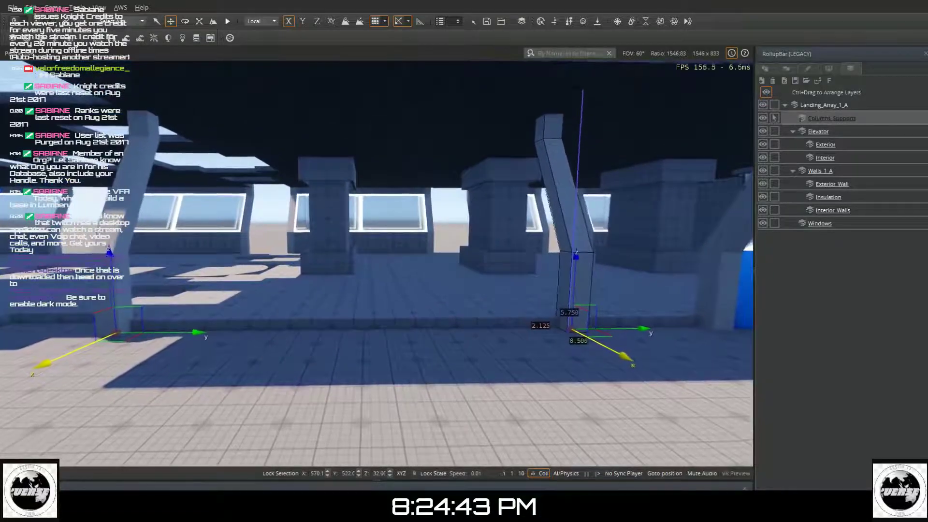
pyautogui.press('w')
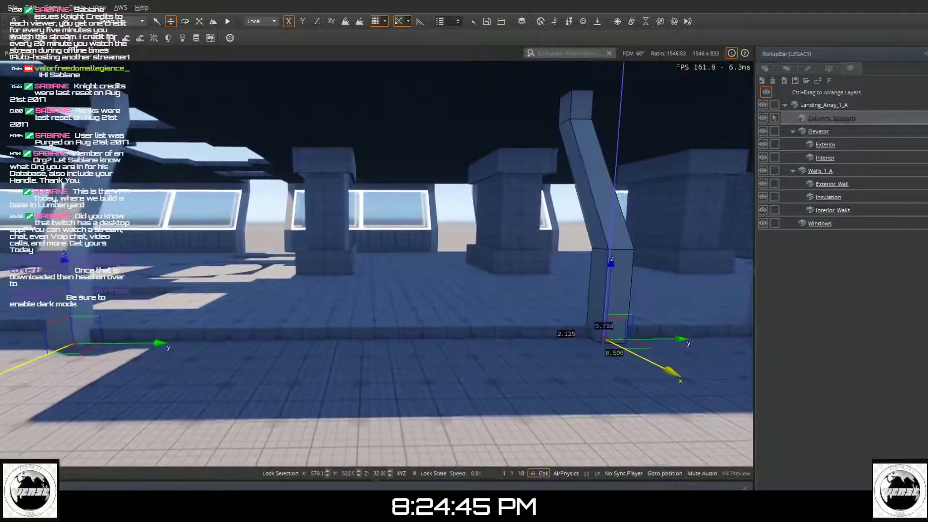
pyautogui.press('w')
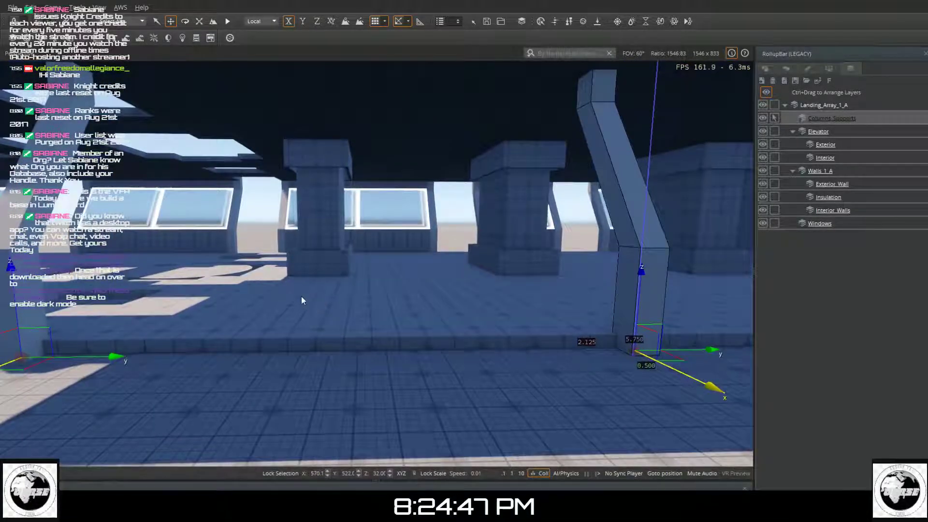
pyautogui.press('d')
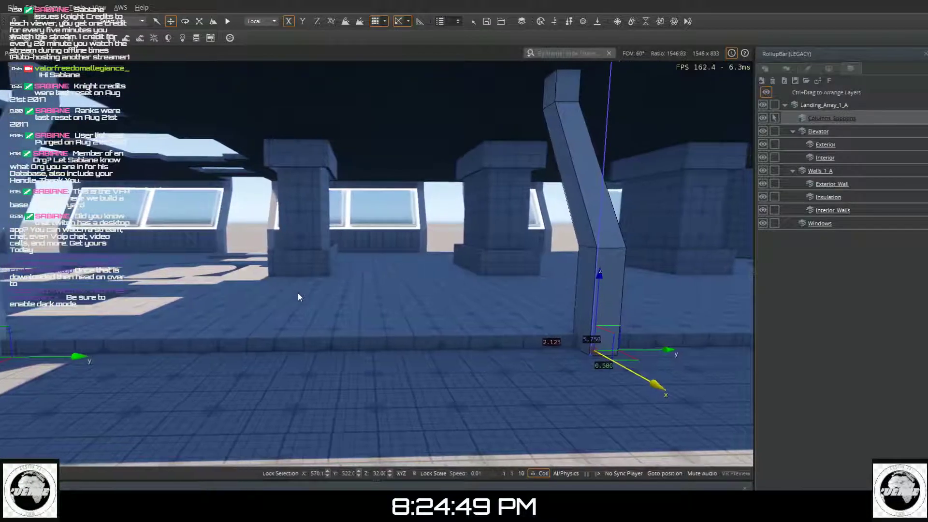
pyautogui.press('d')
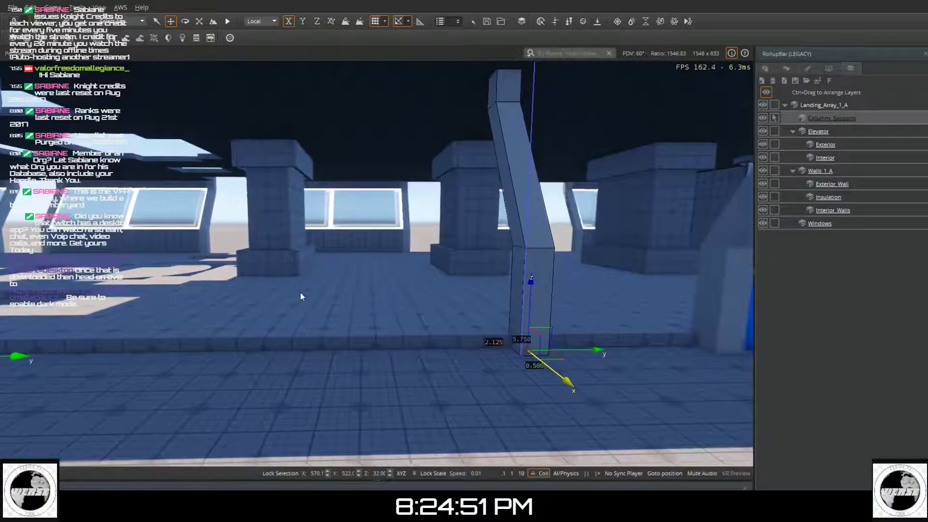
pyautogui.press('d')
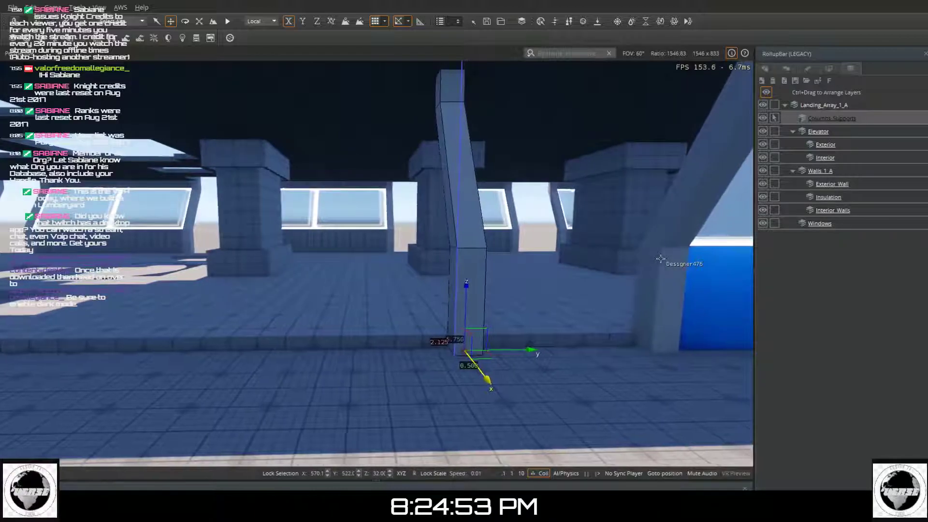
pyautogui.click(659, 259)
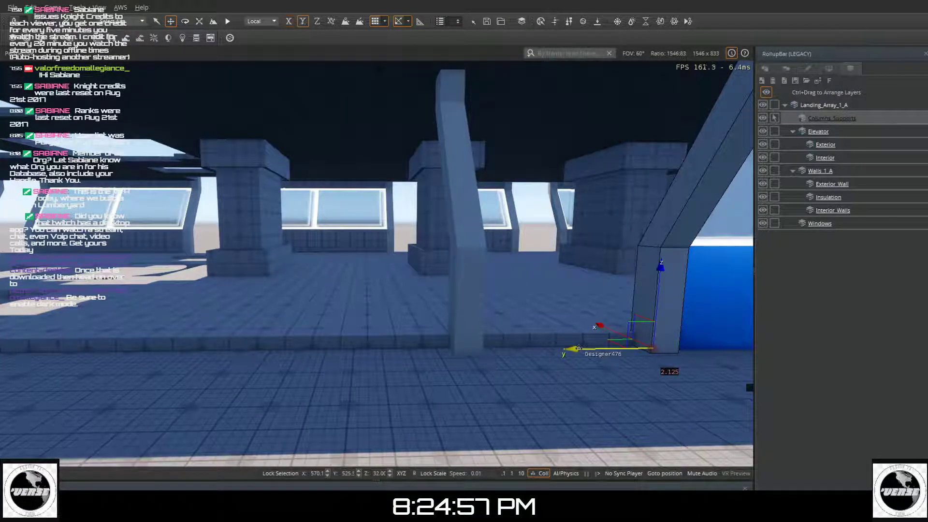
pyautogui.moveTo(579, 348); pyautogui.dragTo(467, 329)
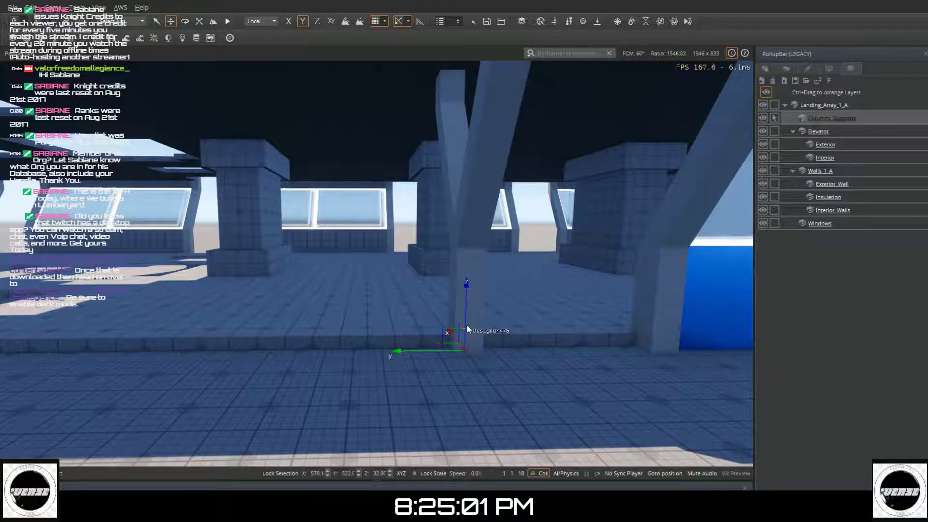
pyautogui.hotkey('ctrl', 'd')
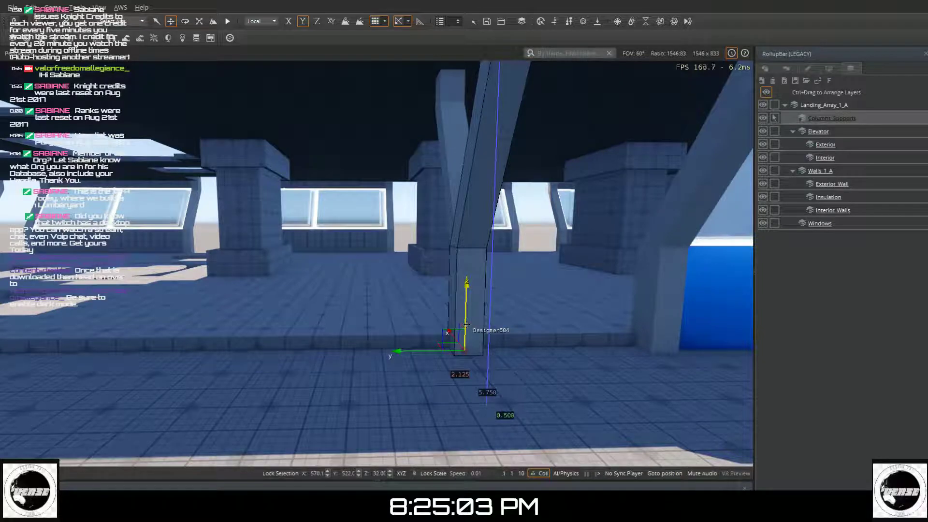
pyautogui.click(447, 139)
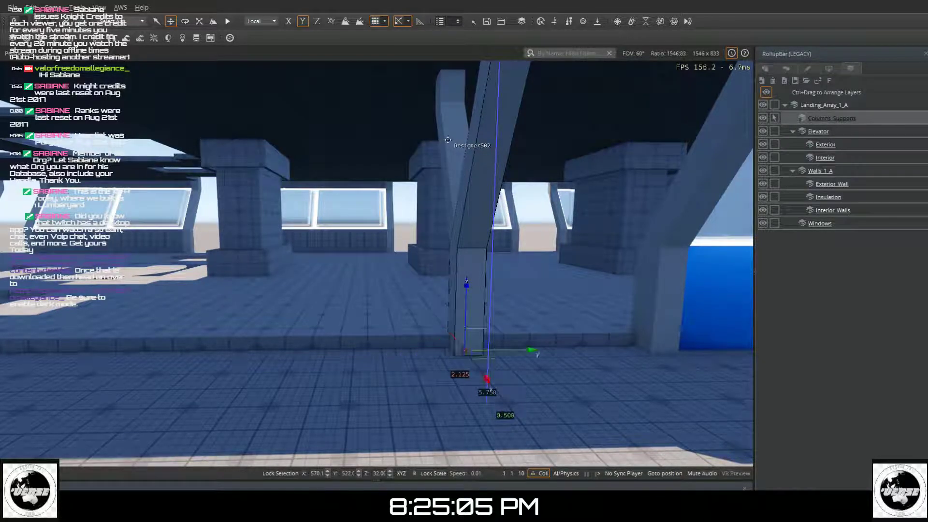
pyautogui.press('Delete')
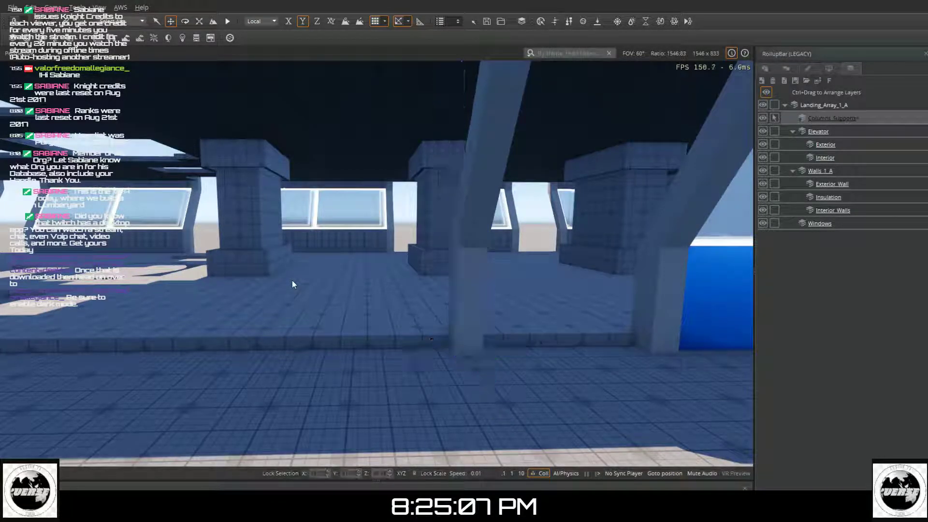
# - Duplicate the new outward-leaning column along the Y axis onto the remaining reversed column and delete the reversed one
pyautogui.click(461, 300)
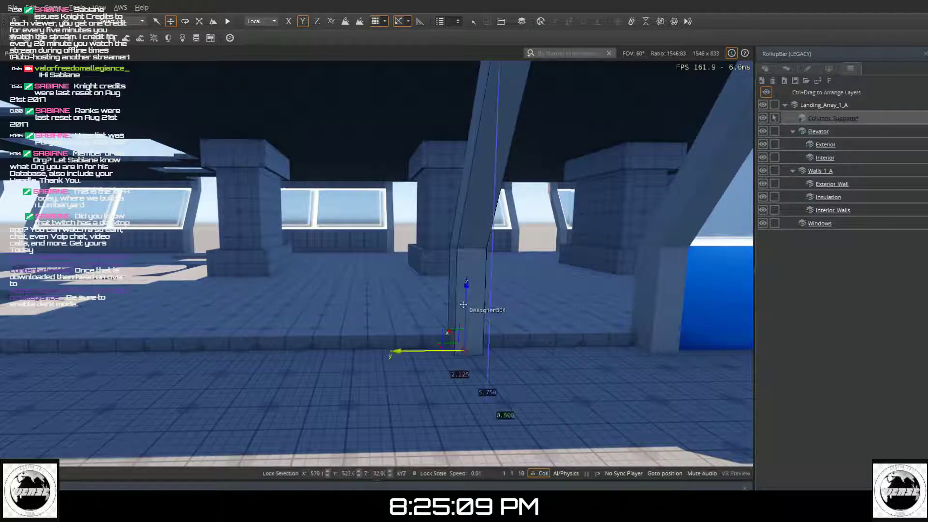
pyautogui.moveTo(457, 304); pyautogui.dragTo(183, 266)
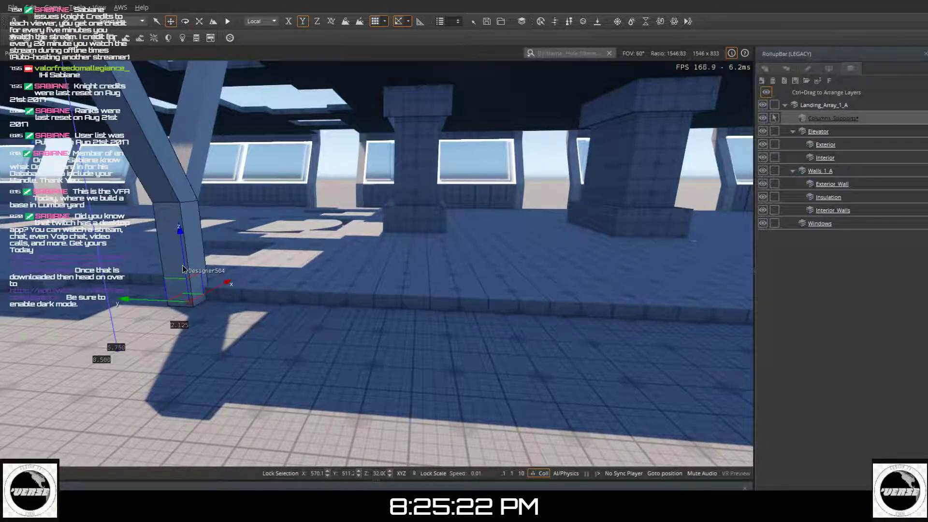
pyautogui.click(203, 151)
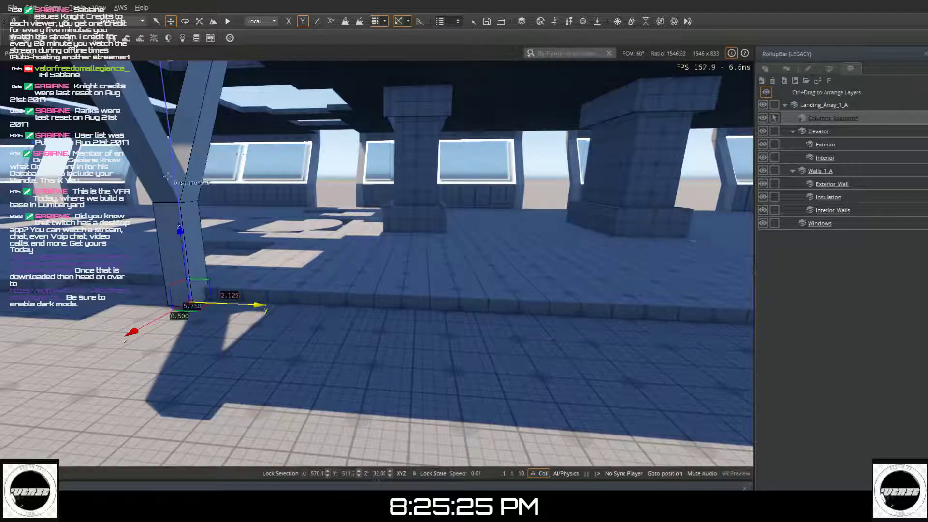
pyautogui.press('Delete')
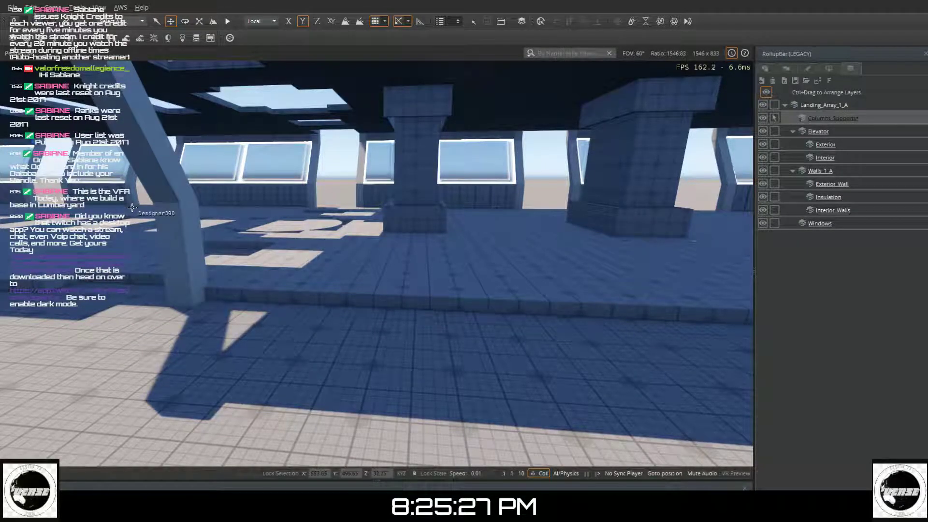
# - Examine the placement and spacing of the new outward-leaning columns along the platform edge from outside
pyautogui.moveTo(131, 207); pyautogui.dragTo(309, 208, button='right')
pyautogui.moveTo(171, 215); pyautogui.dragTo(29, 245, button='right')
pyautogui.moveTo(377, 264); pyautogui.dragTo(351, 278, button='right')
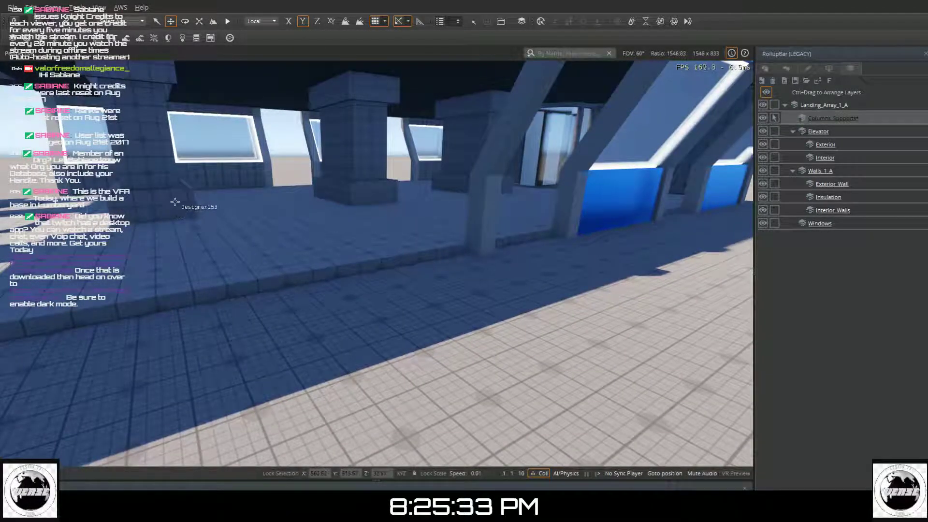
pyautogui.press('a')
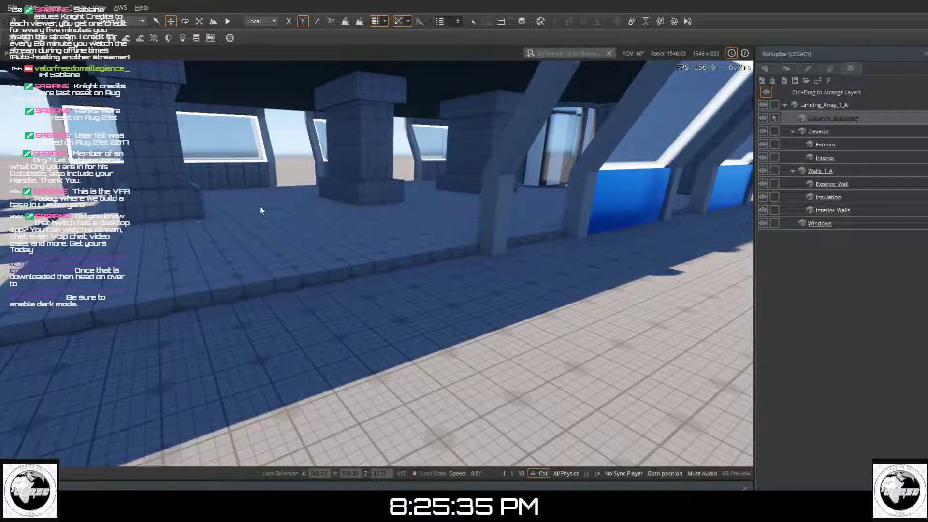
pyautogui.press('s')
pyautogui.moveTo(247, 208); pyautogui.dragTo(141, 237, button='right')
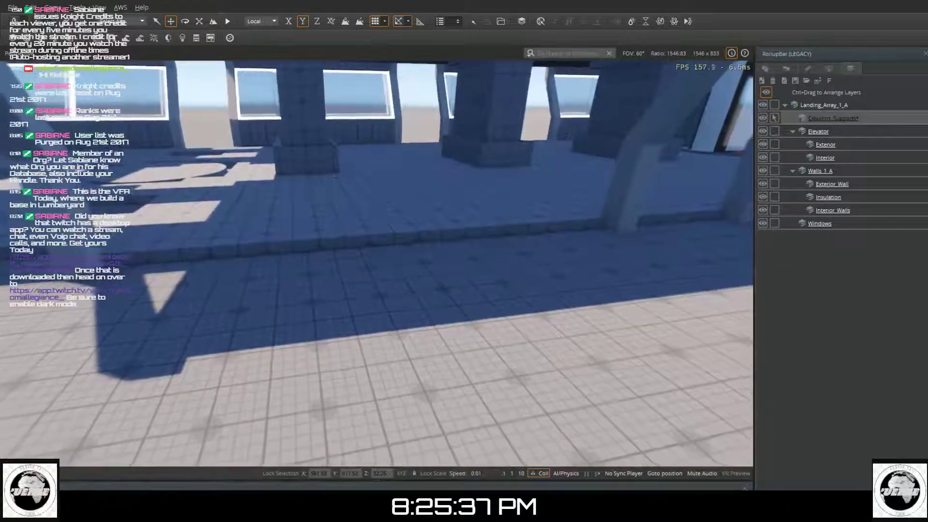
pyautogui.moveTo(238, 189); pyautogui.dragTo(238, 140, button='right')
pyautogui.press('s')
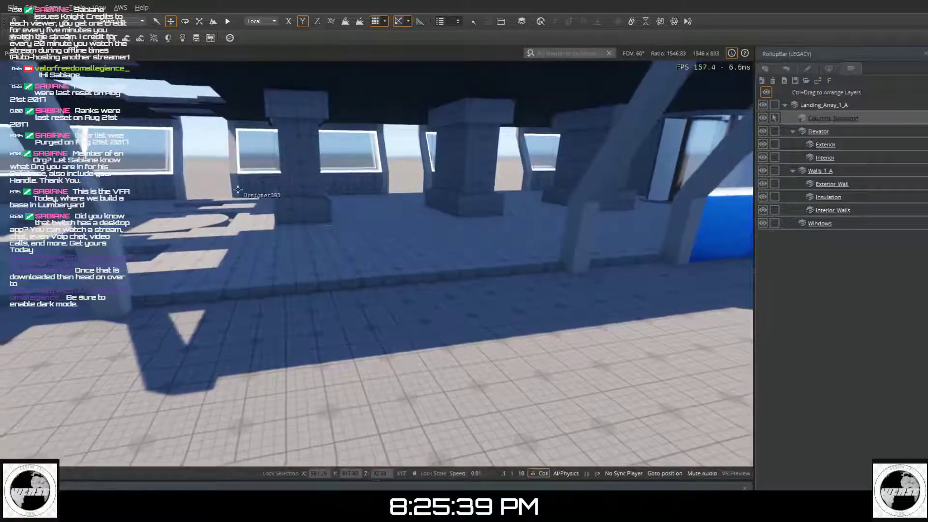
pyautogui.press('s')
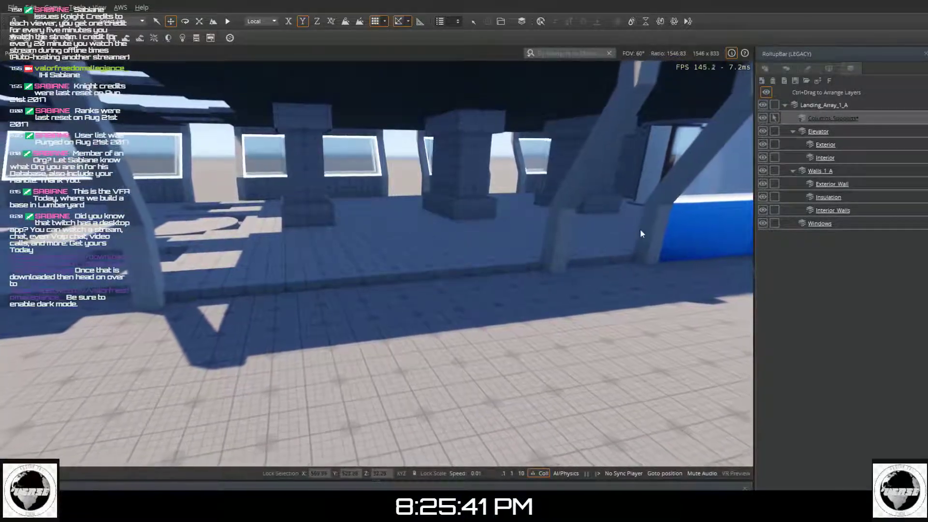
pyautogui.press('s')
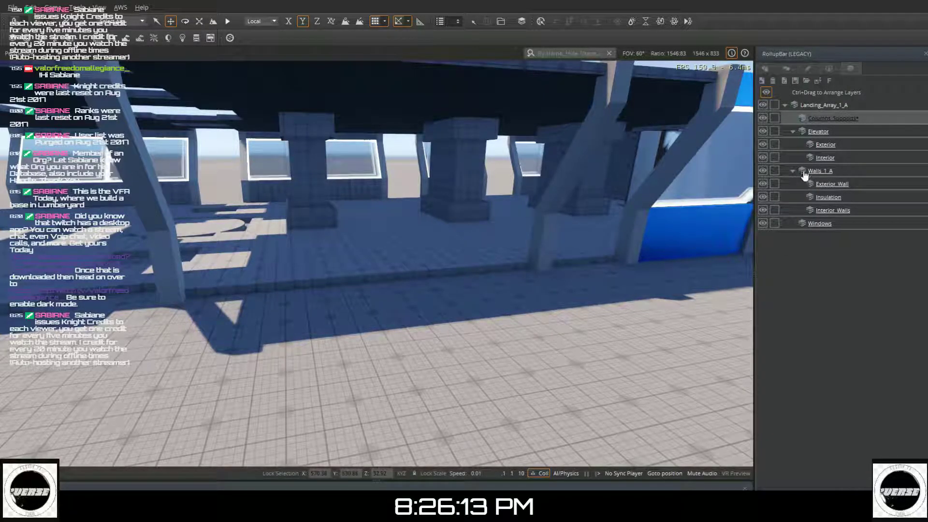
# - Copy the upper and lower exterior wall panels of the adjacent finished bay along the Y axis into the wide open bay
pyautogui.click(775, 185)
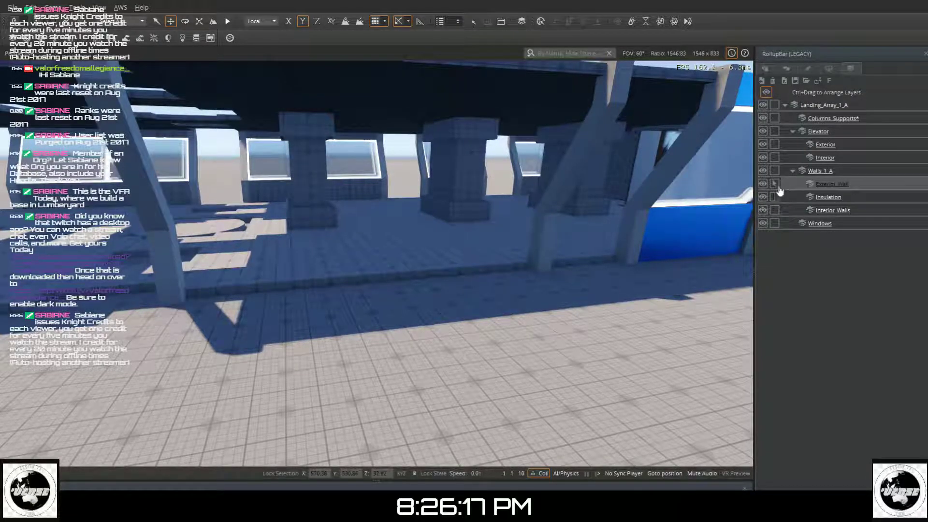
pyautogui.click(707, 233)
pyautogui.moveTo(736, 141); pyautogui.dragTo(708, 186, button='right')
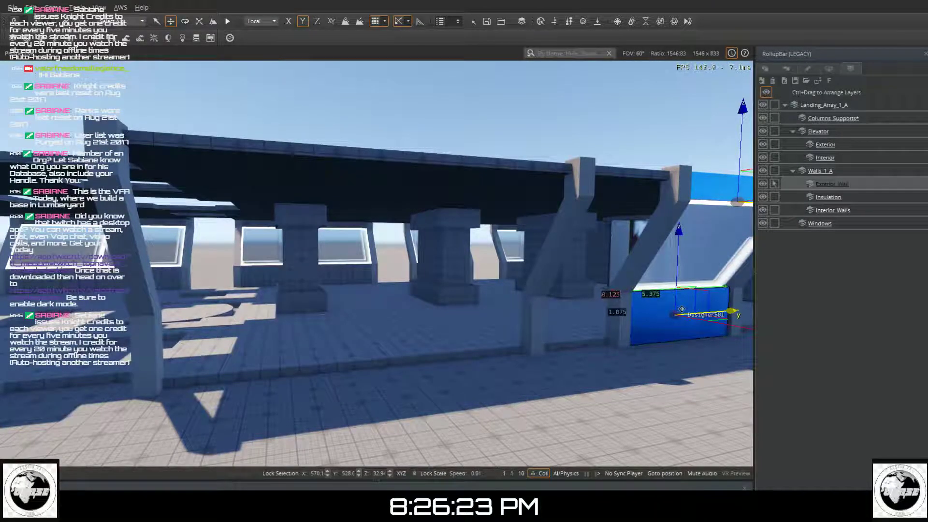
pyautogui.keyDown('shift'); pyautogui.moveTo(681, 310); pyautogui.dragTo(449, 348); pyautogui.keyUp('shift')
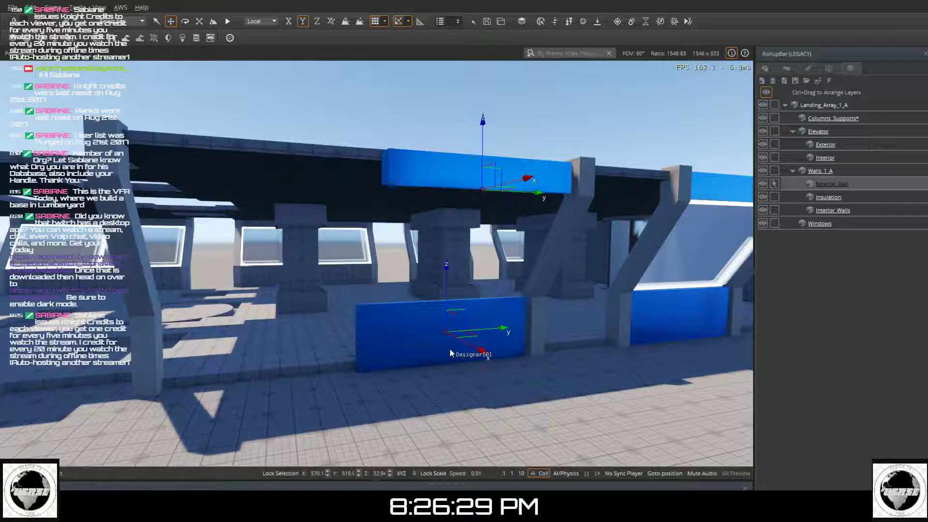
pyautogui.click(453, 347)
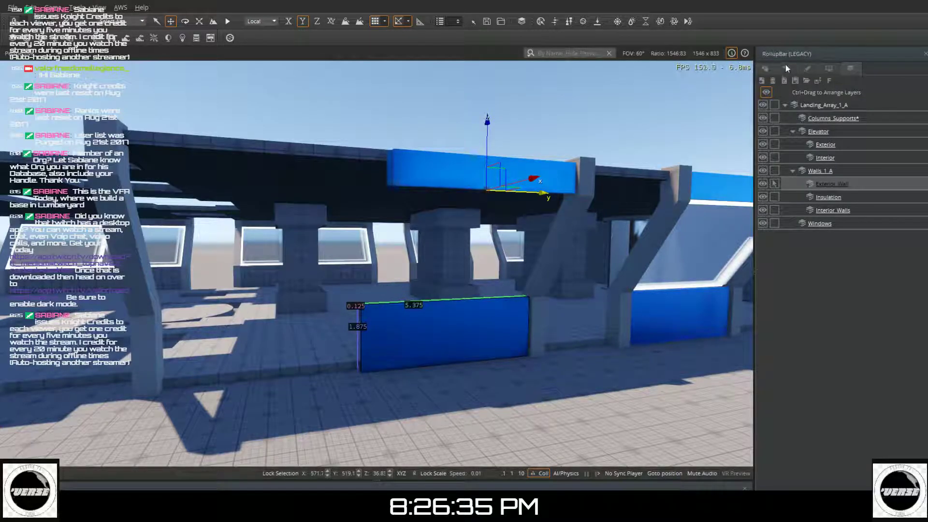
# - Extend the end face of the copied upper exterior panel to the far column, making the panel 10.25 long
pyautogui.click(762, 69)
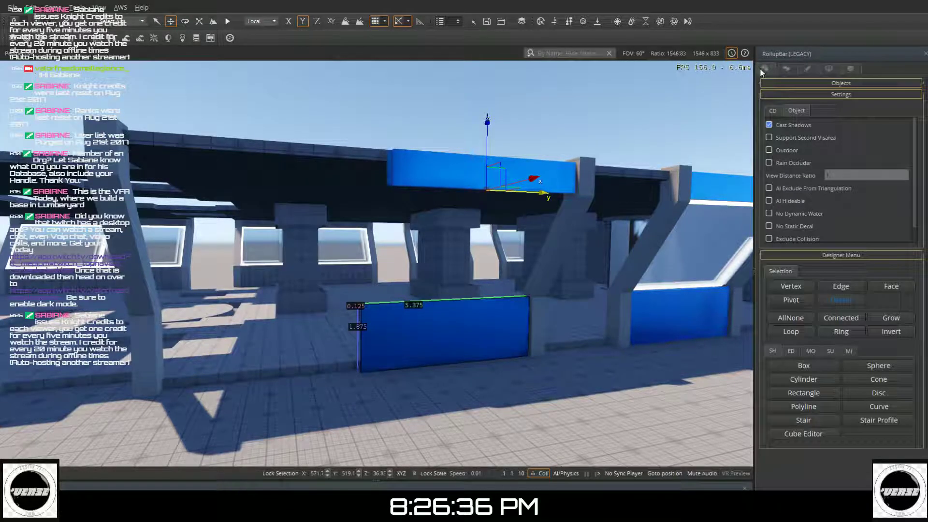
pyautogui.click(890, 288)
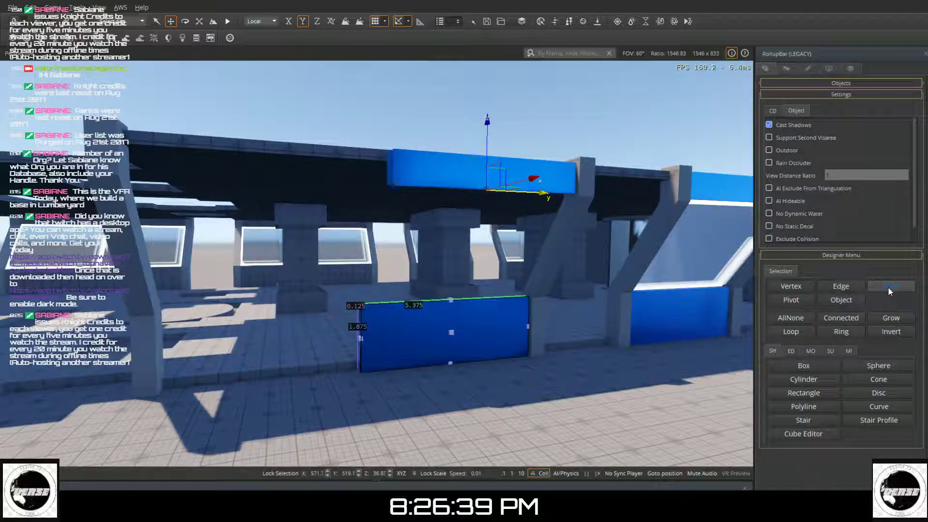
pyautogui.press('a')
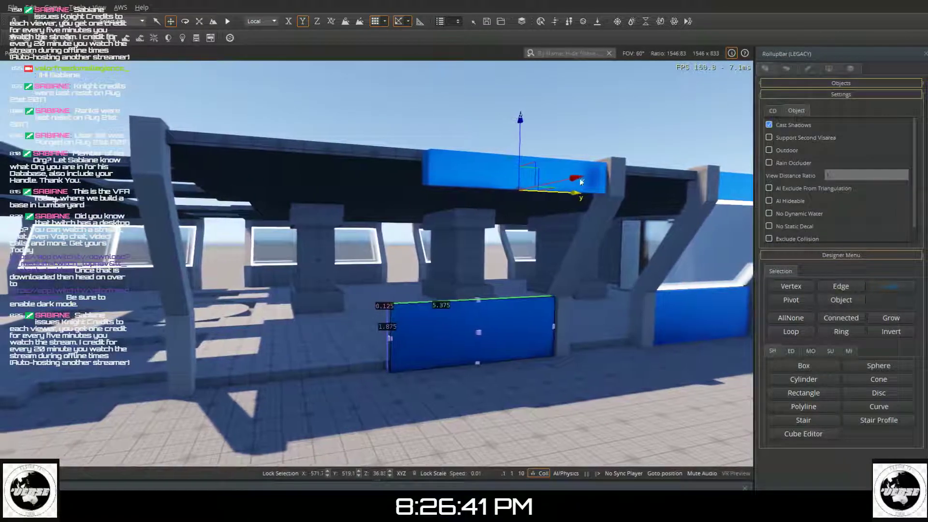
pyautogui.moveTo(360, 170)
pyautogui.mouseDown(button='right')
pyautogui.moveTo(484, 170)
pyautogui.moveTo(360, 170)
pyautogui.mouseUp(button='right')
pyautogui.press('a')
pyautogui.press('a')
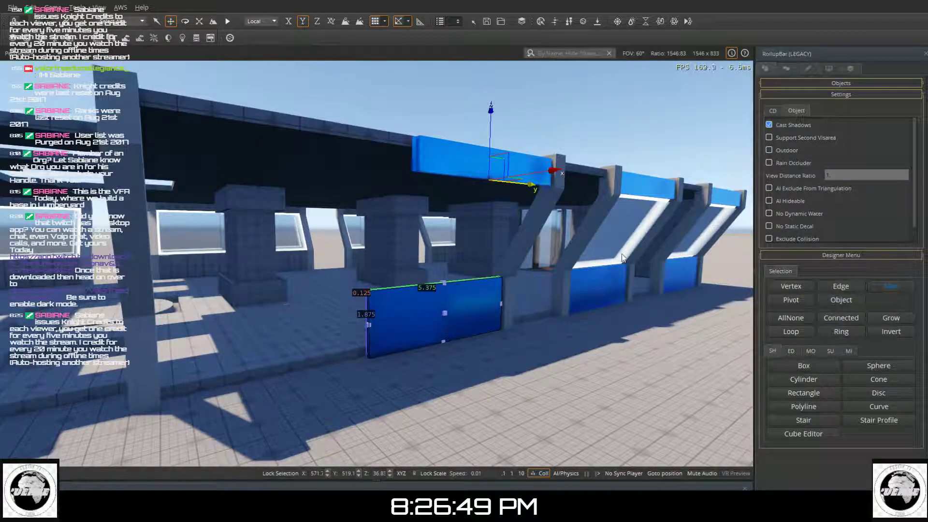
pyautogui.click(838, 299)
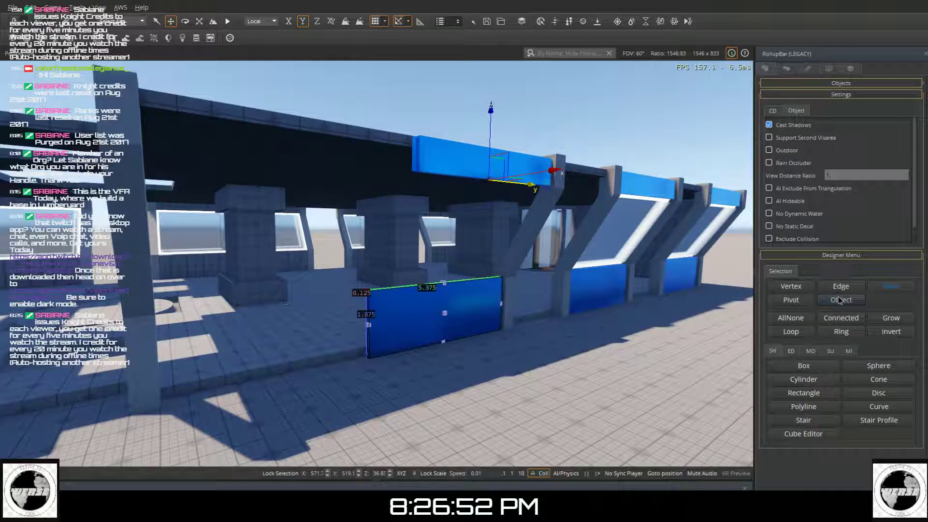
pyautogui.click(448, 151)
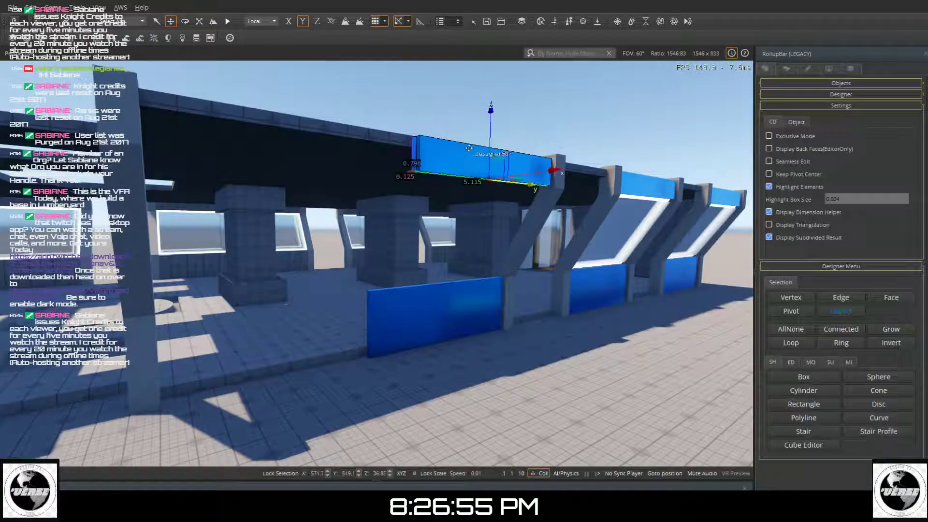
pyautogui.click(883, 299)
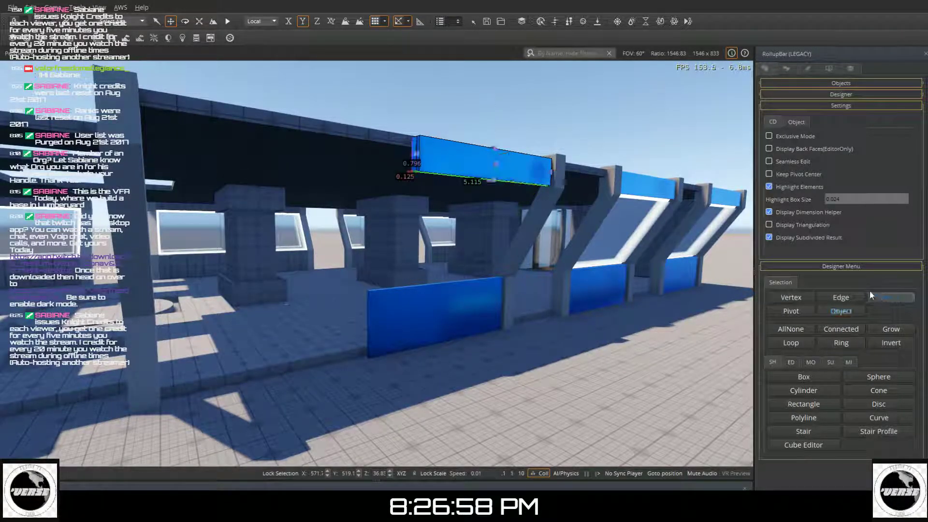
pyautogui.click(414, 153)
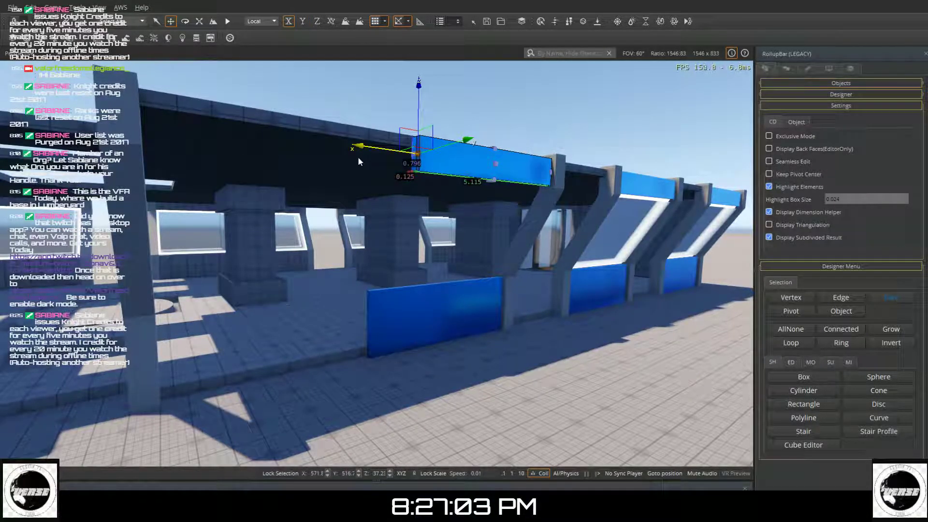
pyautogui.moveTo(364, 146); pyautogui.dragTo(66, 104)
pyautogui.moveTo(43, 144); pyautogui.dragTo(17, 148)
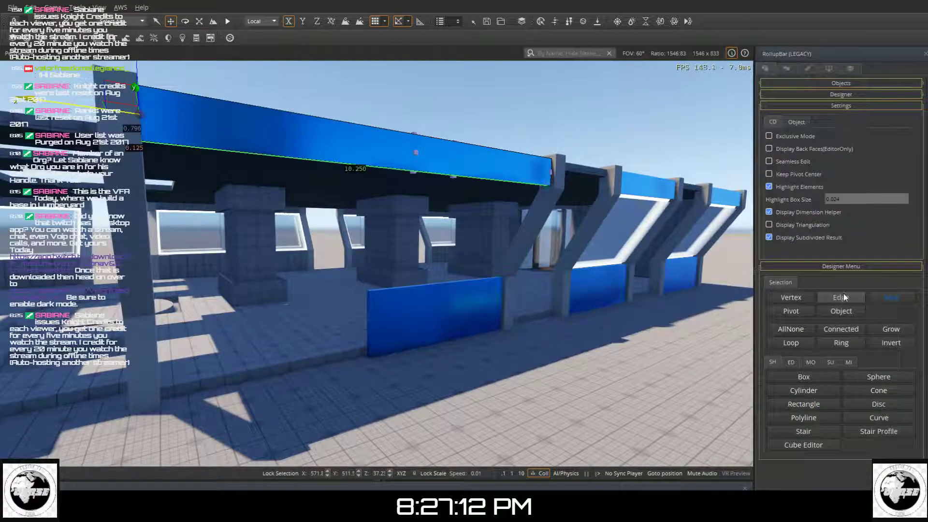
# - Move the pivot of the lengthened upper exterior panel to the middle of its span
pyautogui.click(838, 309)
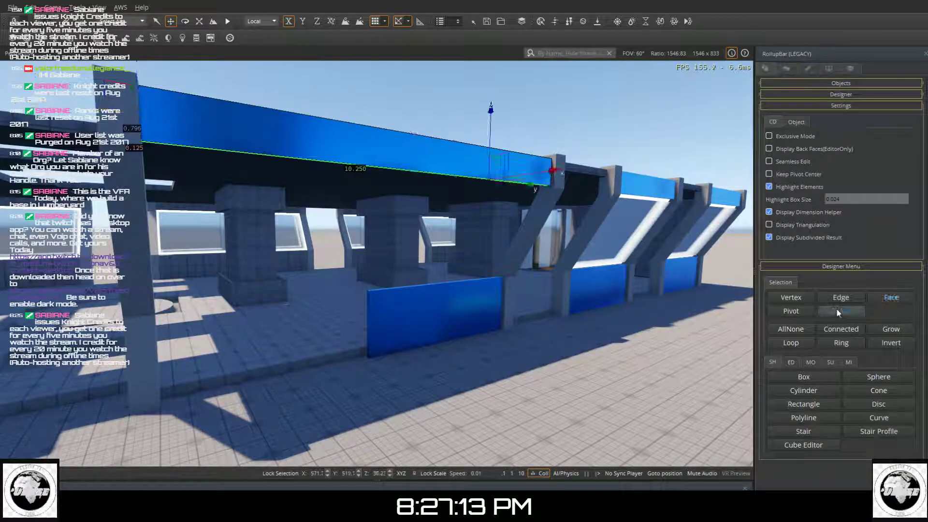
pyautogui.click(794, 311)
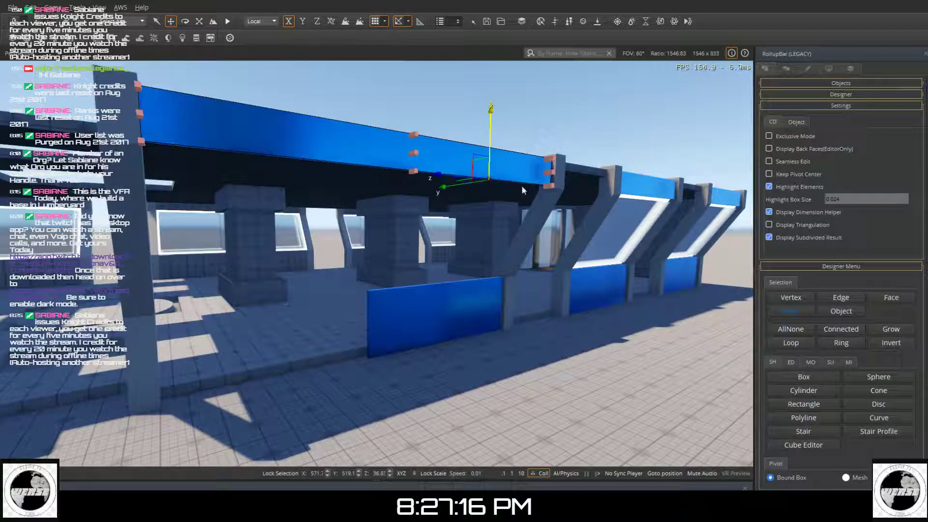
pyautogui.click(413, 152)
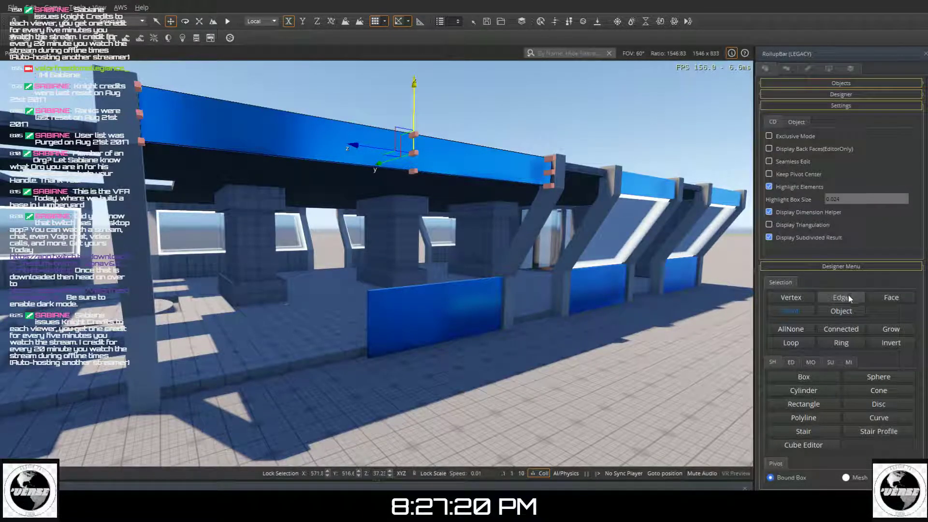
pyautogui.click(842, 311)
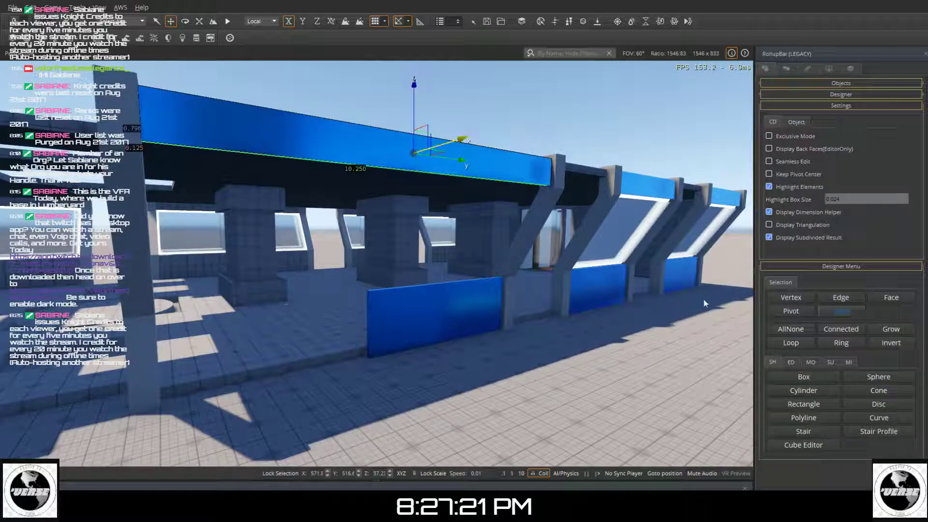
# - Extend the end face of the copied lower exterior panel to the far column, making the panel 10.25 long
pyautogui.click(409, 312)
pyautogui.click(891, 297)
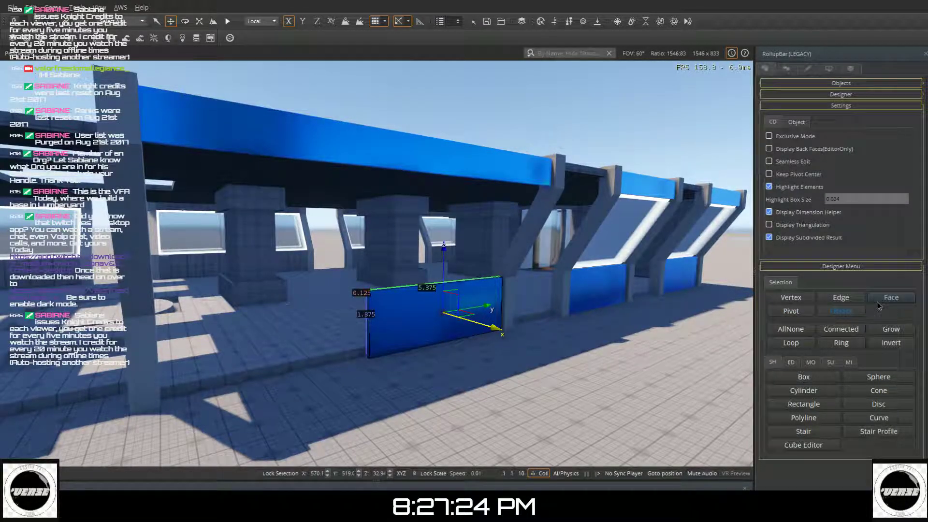
pyautogui.click(368, 323)
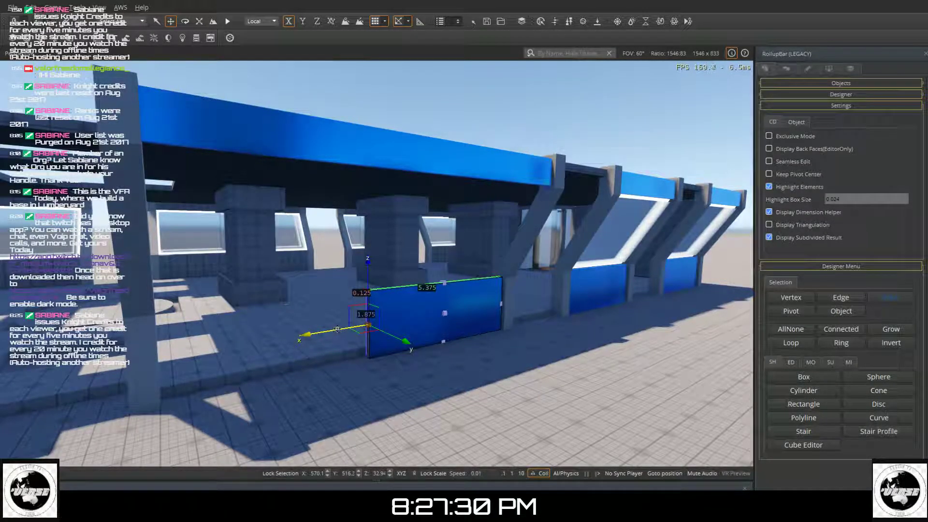
pyautogui.moveTo(337, 329); pyautogui.dragTo(95, 363)
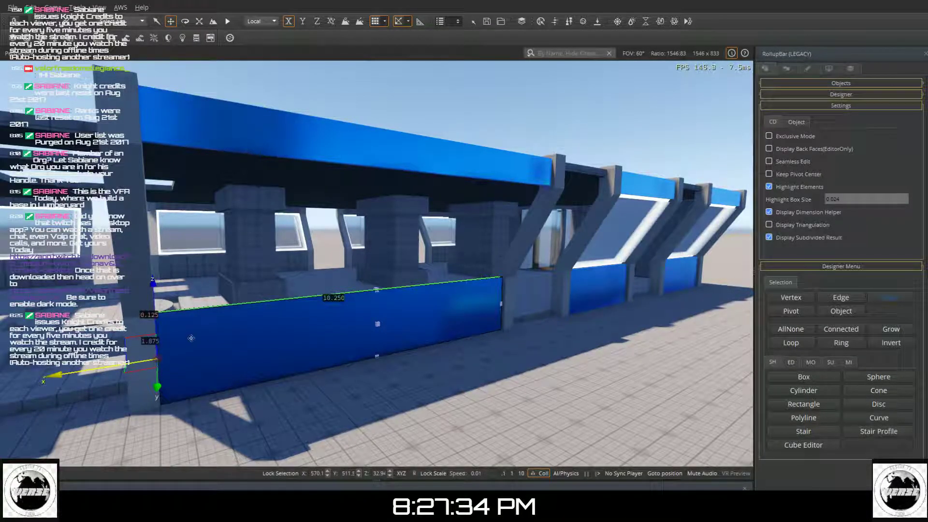
# - Move the pivot of the lengthened lower exterior panel to the middle of its span
pyautogui.click(810, 313)
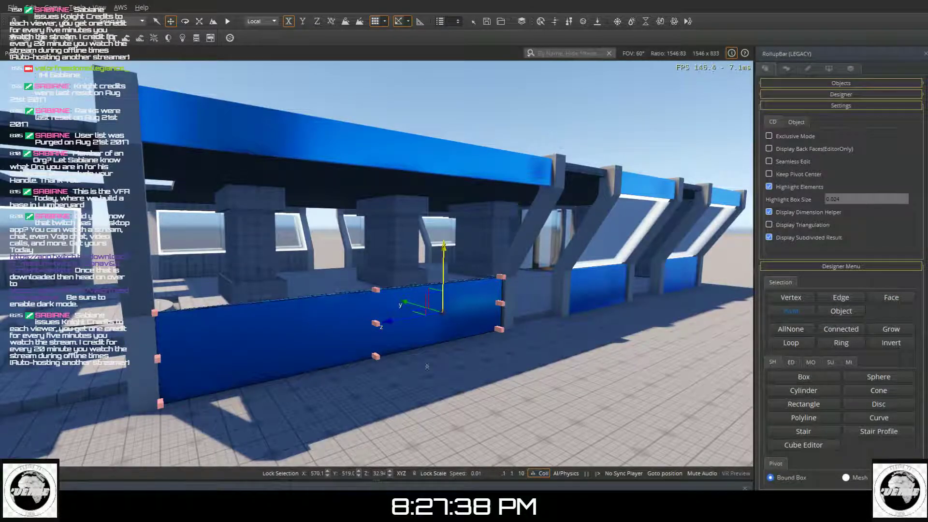
pyautogui.click(374, 323)
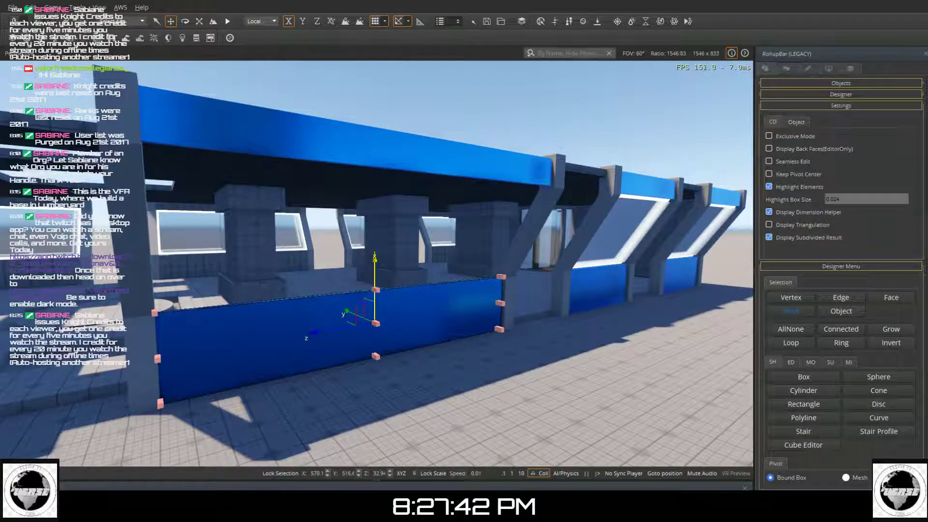
pyautogui.click(830, 310)
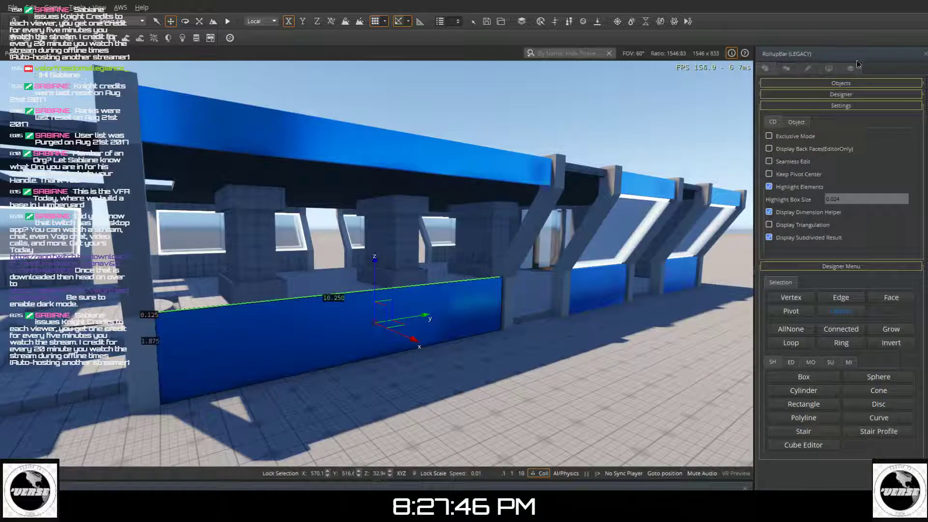
# - Duplicate the adjacent finished bay's window and frame along the Y axis and place the copy against the wide bay's far column
pyautogui.click(925, 54)
pyautogui.click(587, 398)
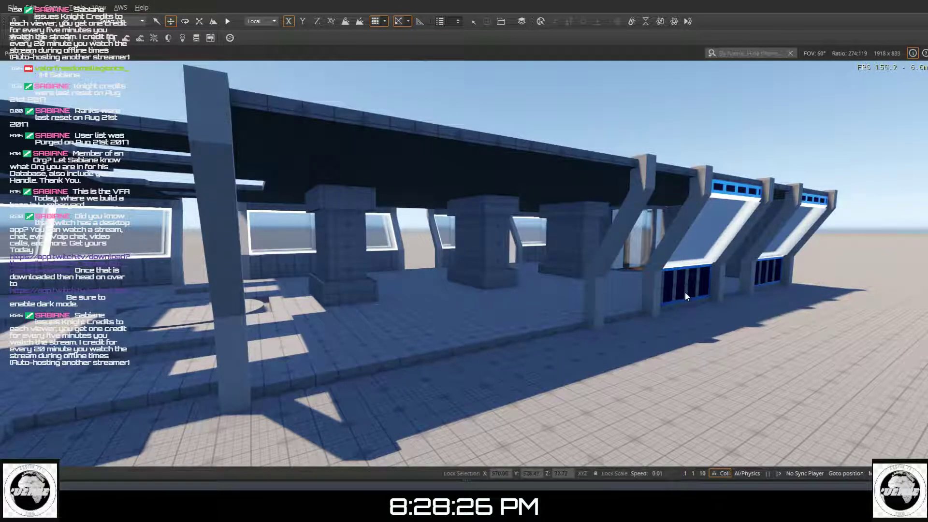
pyautogui.click(709, 240)
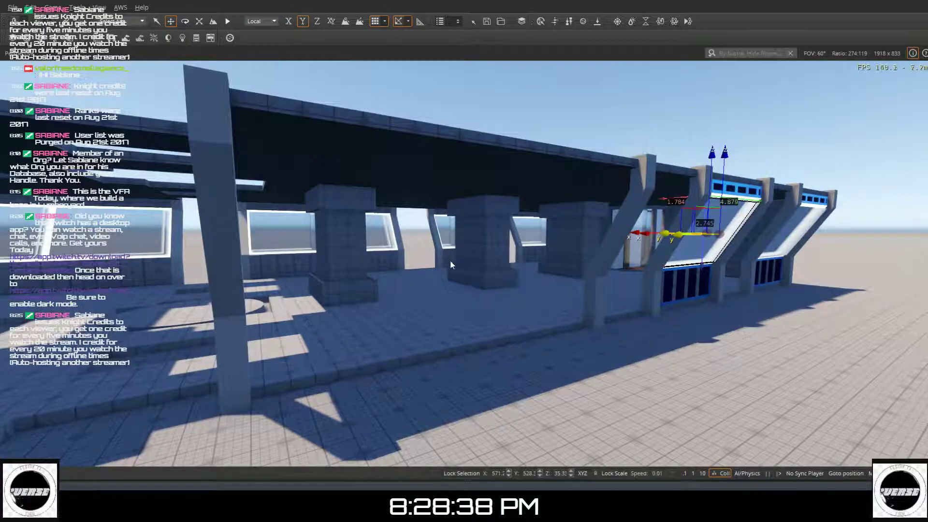
pyautogui.hotkey('ctrl', 'd')
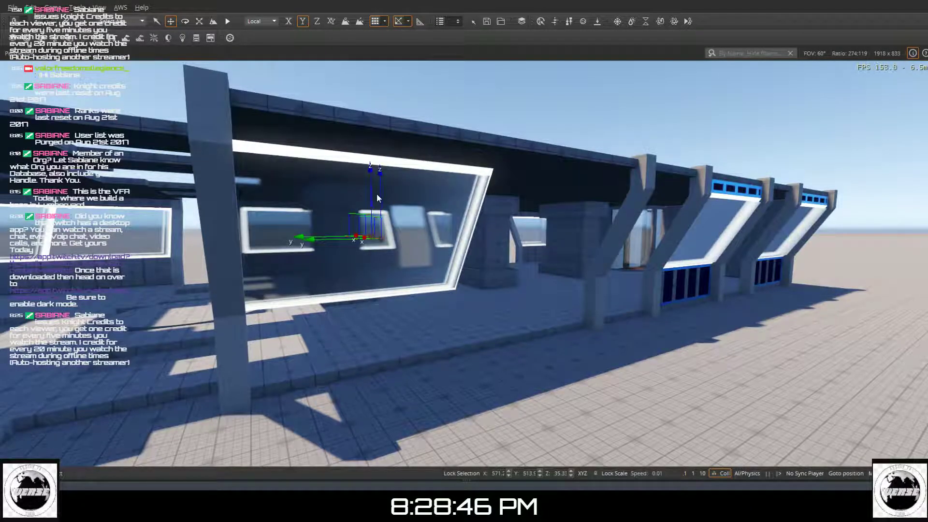
pyautogui.click(382, 194)
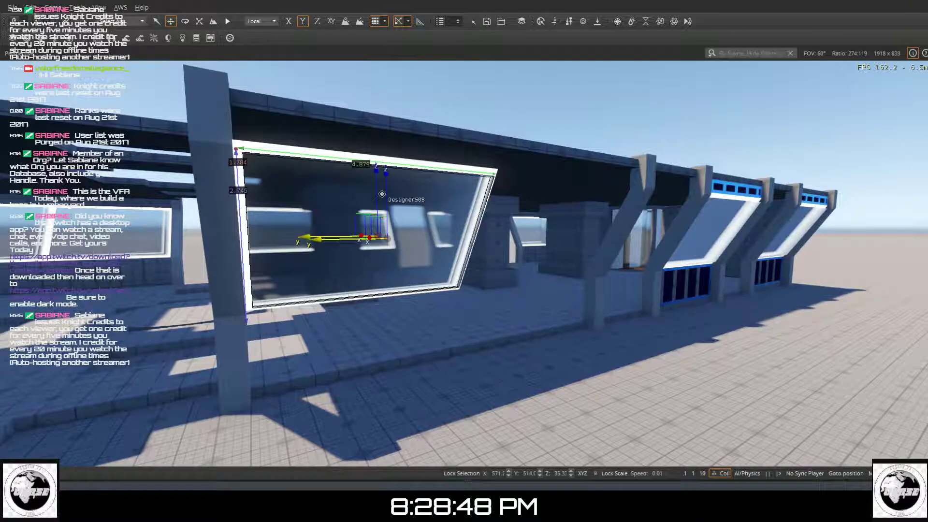
# - Copy the new window along the Y axis to fill the other half of the wide bay, beside the first copy
pyautogui.moveTo(385, 196); pyautogui.dragTo(559, 218)
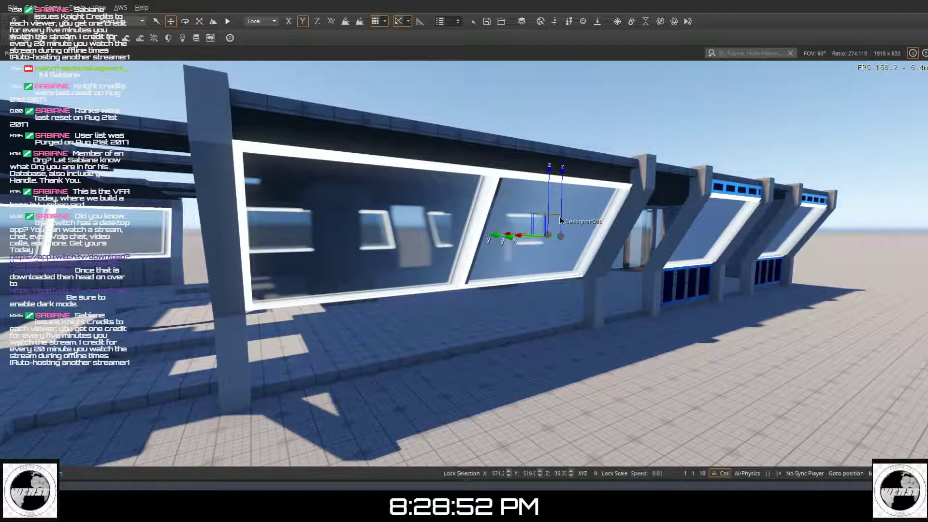
pyautogui.click(559, 217)
pyautogui.moveTo(555, 218); pyautogui.dragTo(449, 252, button='right')
# - Examine how the two window copies fit between the wide bay's columns and select the copy nearest the finished bays
pyautogui.press('d')
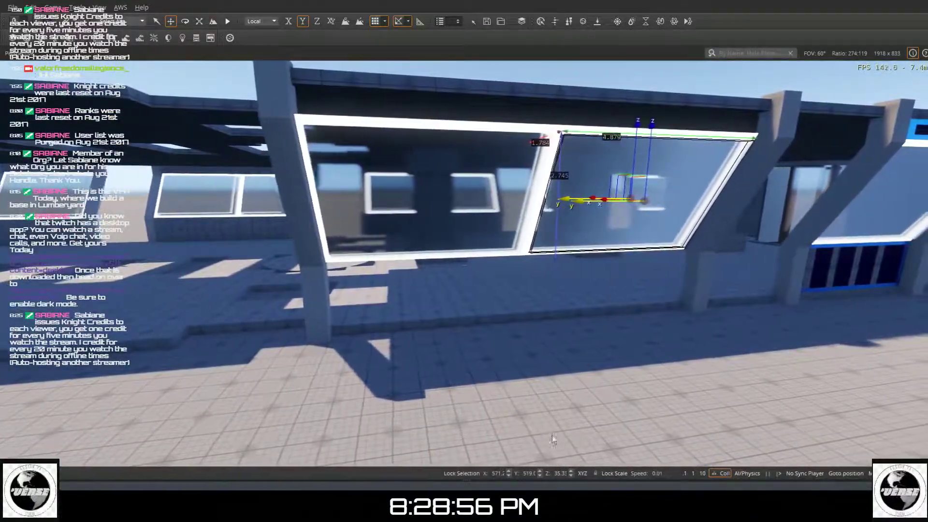
pyautogui.click(558, 387)
pyautogui.press('d')
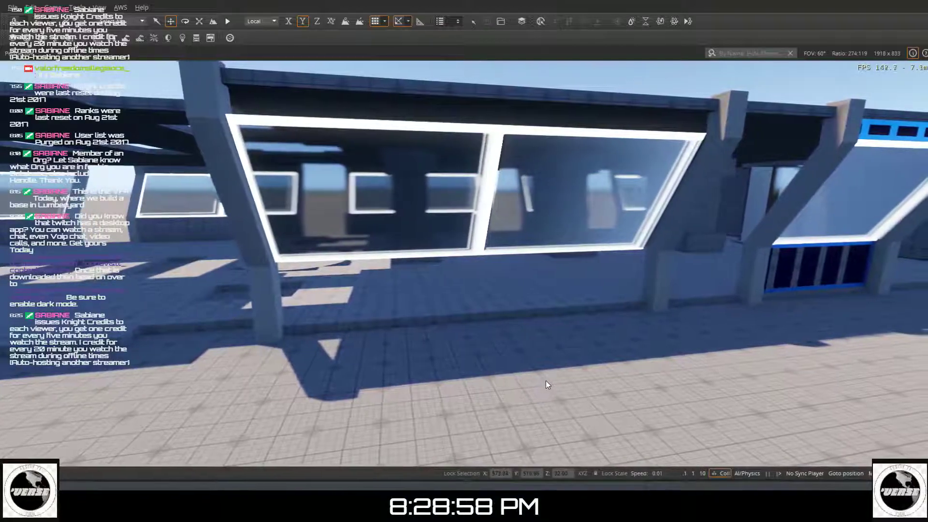
pyautogui.press('d')
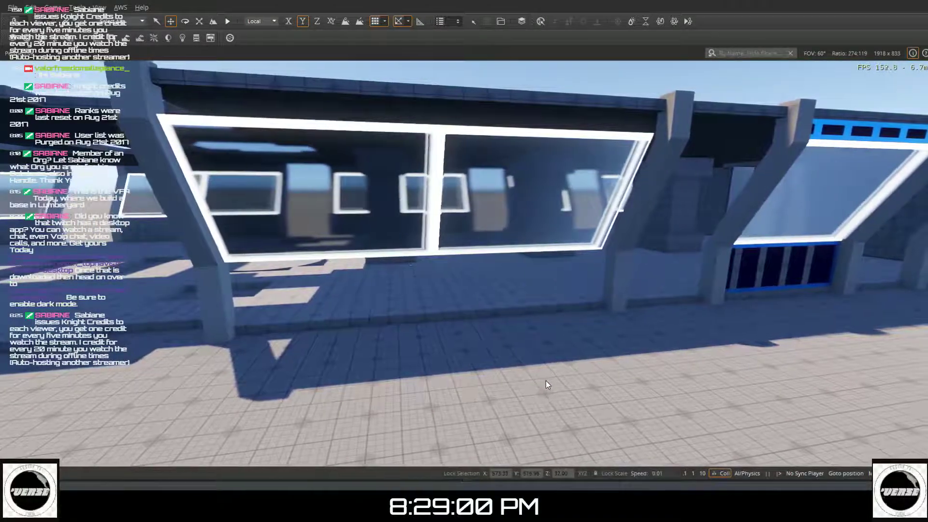
pyautogui.press('d')
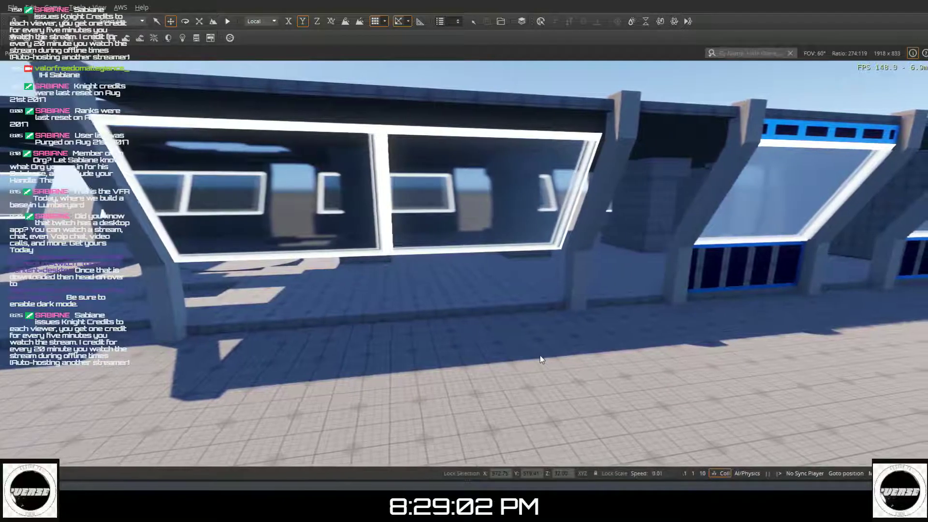
pyautogui.press('d')
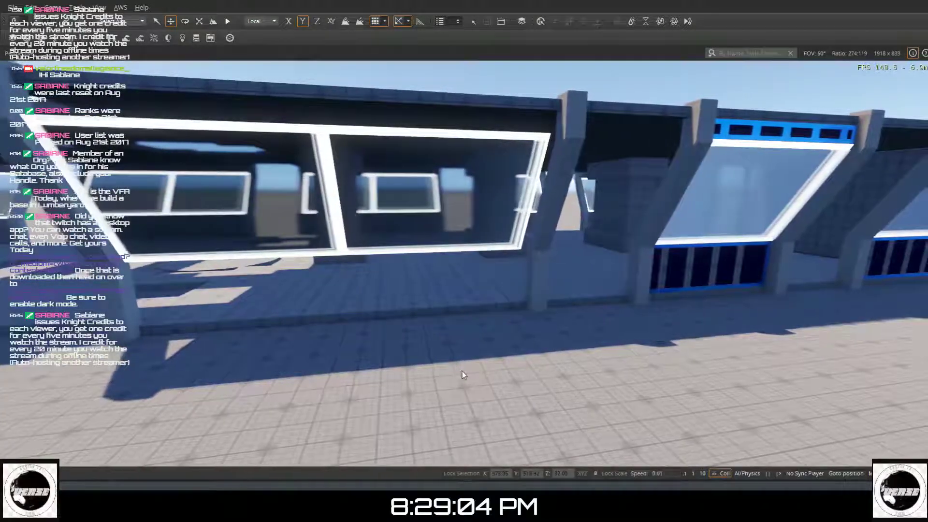
pyautogui.press('d')
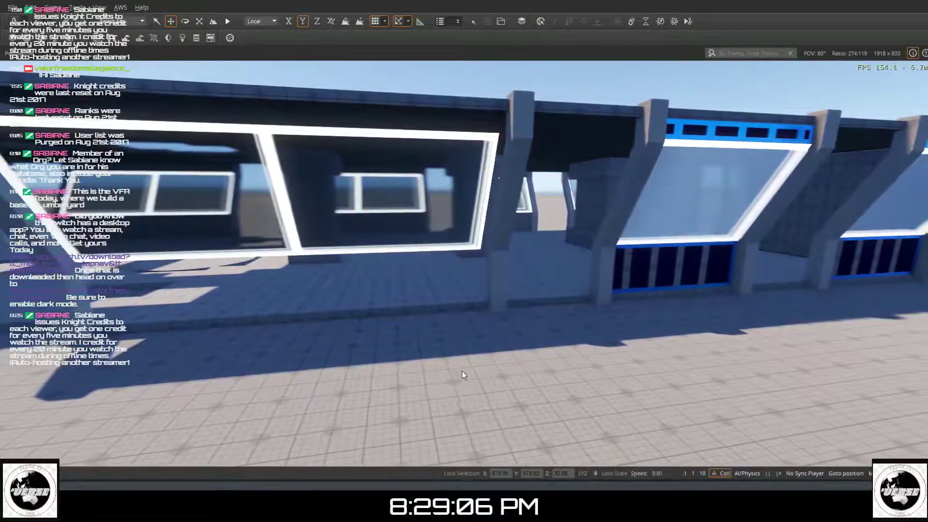
pyautogui.click(418, 231)
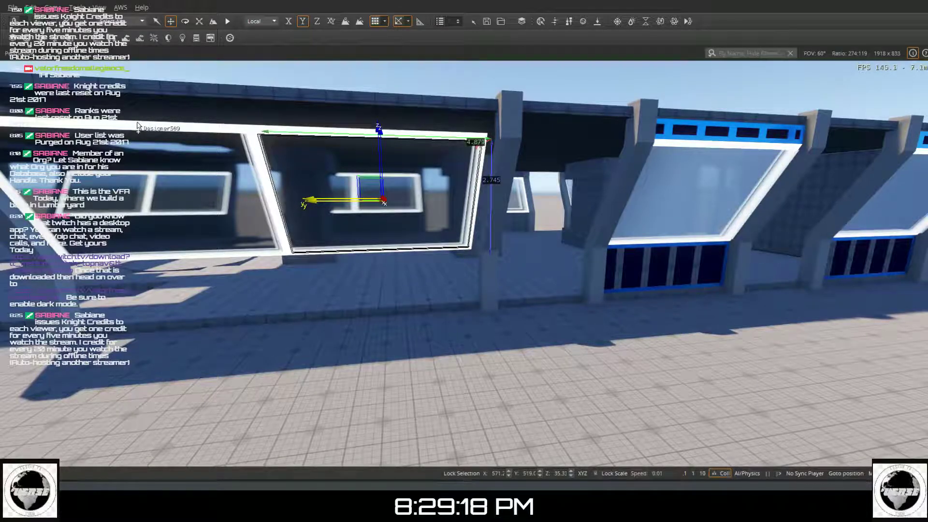
# - Try shifting both window copies together along the Y axis within the wide bay, and clear the selection
pyautogui.keyDown('ctrl'); pyautogui.click(178, 256); pyautogui.keyUp('ctrl')
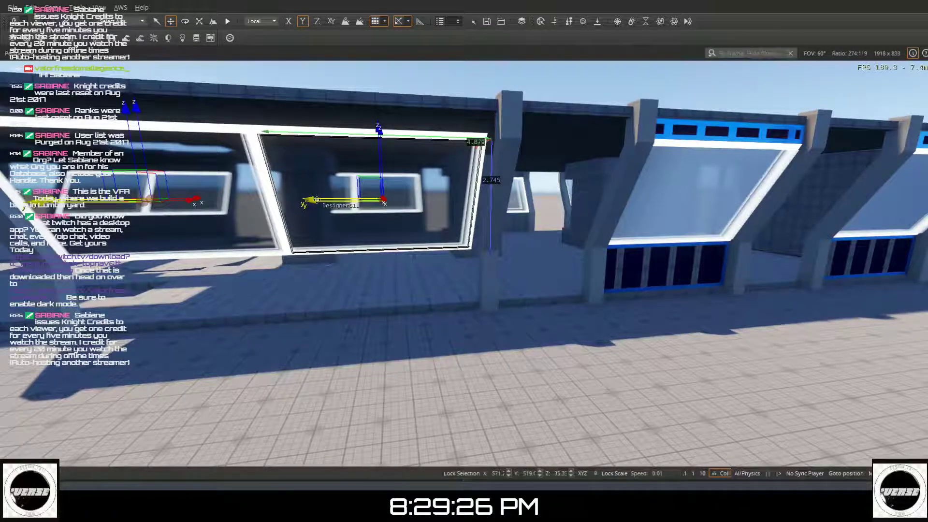
pyautogui.moveTo(321, 200)
pyautogui.mouseDown()
pyautogui.moveTo(331, 199)
pyautogui.moveTo(322, 198)
pyautogui.mouseUp()
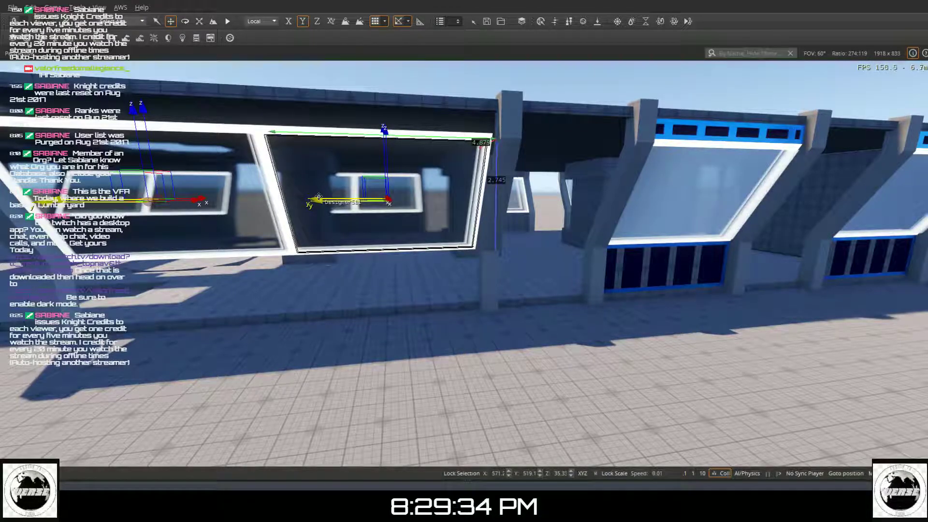
pyautogui.moveTo(318, 197); pyautogui.dragTo(311, 198)
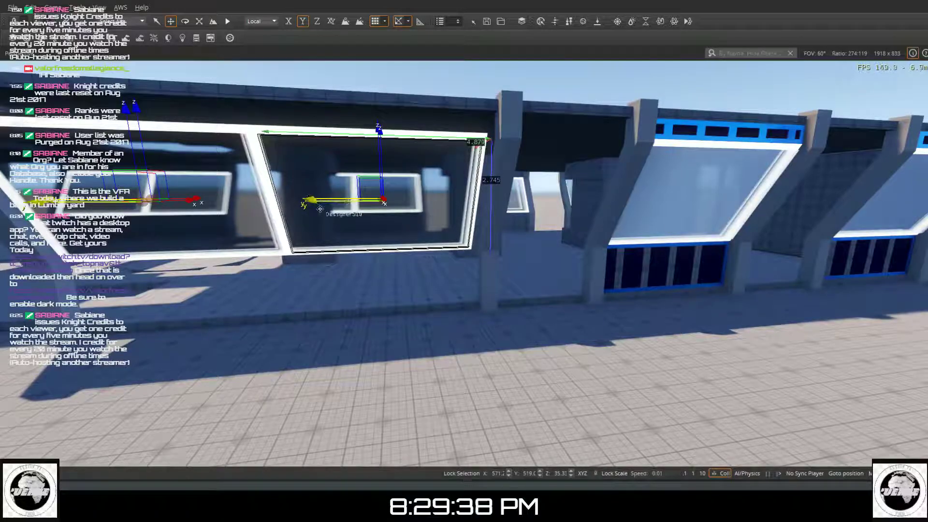
pyautogui.click(462, 412)
# - Examine from inside how the double window's frames meet and sit on the lower panel in the finished bay across the building
pyautogui.press('w')
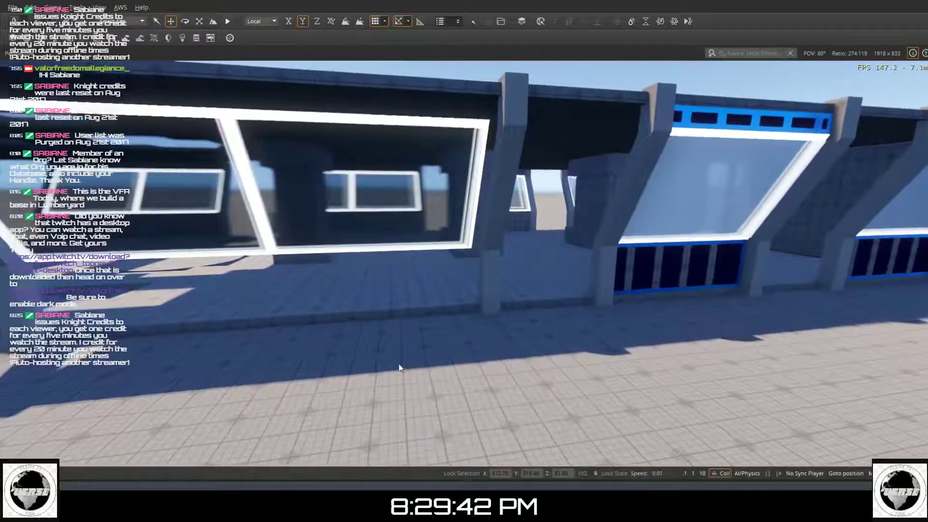
pyautogui.press('w')
pyautogui.moveTo(395, 361); pyautogui.dragTo(323, 287, button='right')
pyautogui.press('w')
pyautogui.scroll(2, 394, 359)
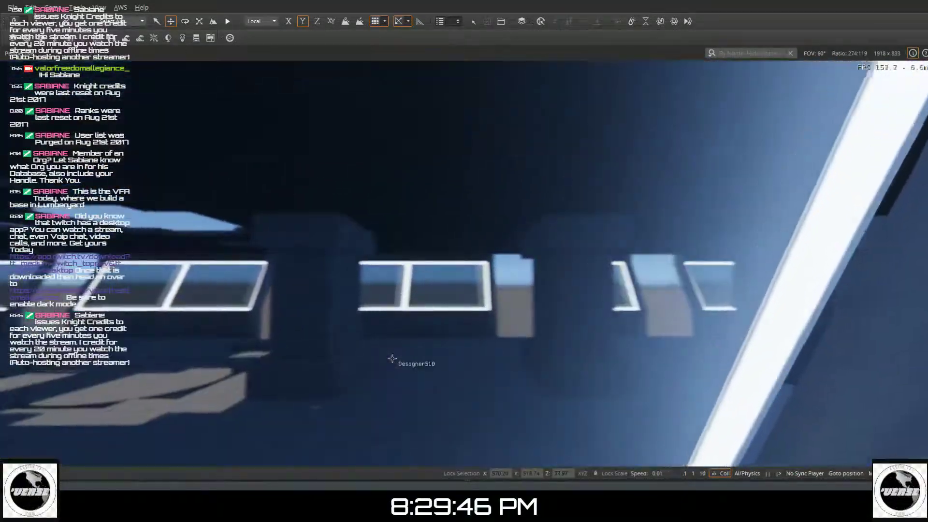
pyautogui.scroll(5, 392, 359)
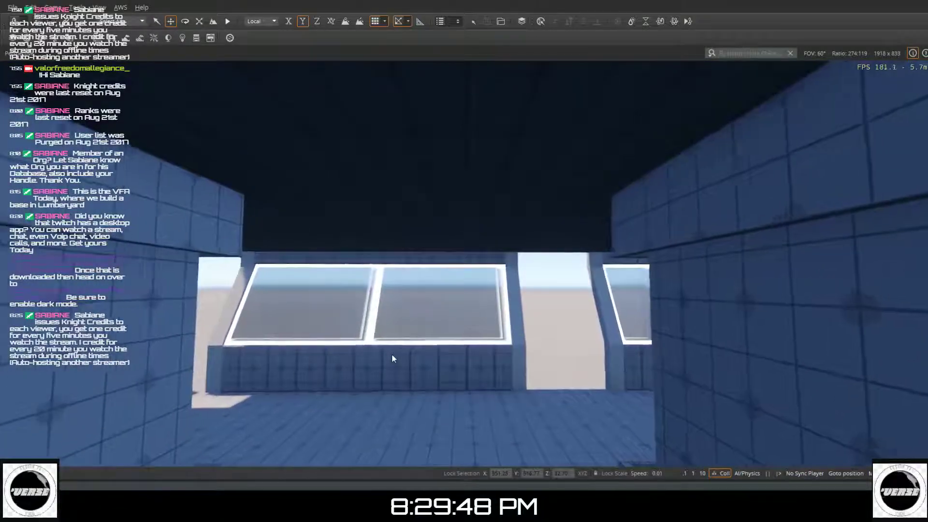
pyautogui.scroll(5, 392, 357)
pyautogui.scroll(5, 391, 356)
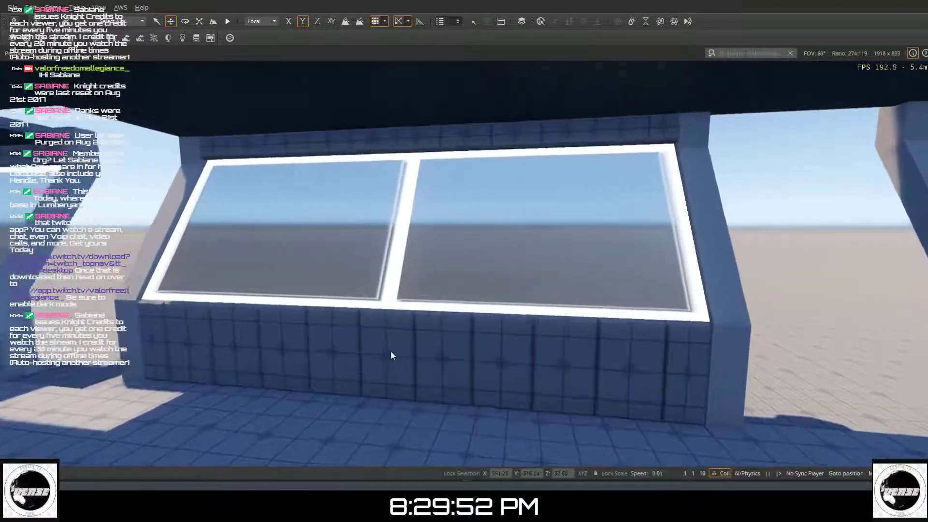
pyautogui.scroll(5, 391, 356)
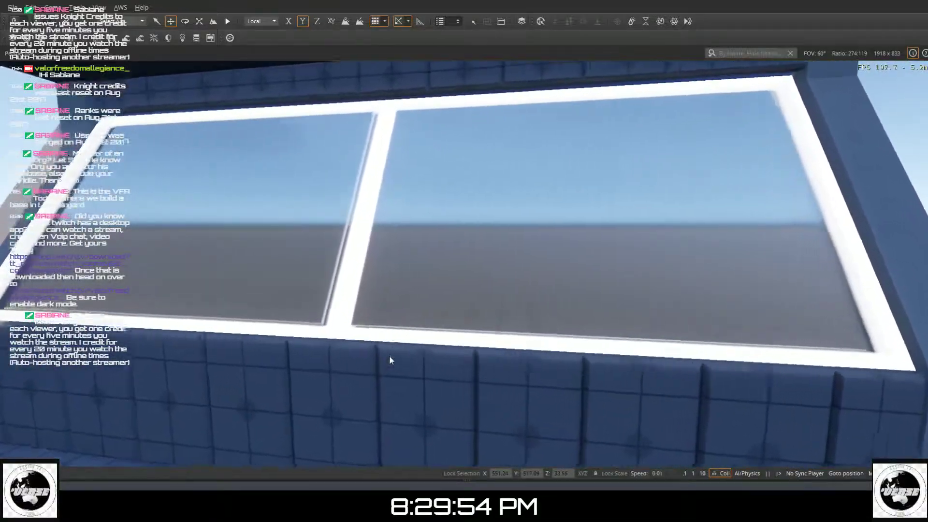
pyautogui.scroll(5, 390, 357)
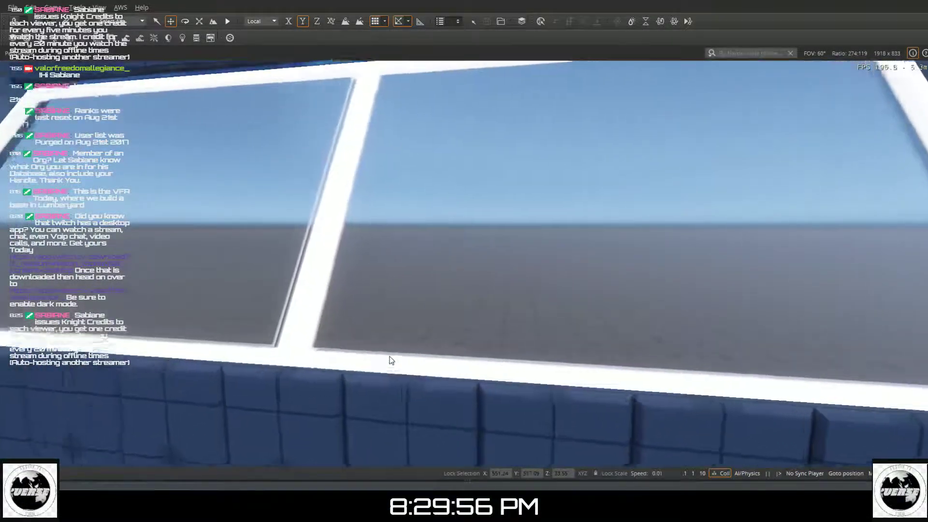
pyautogui.scroll(2, 392, 360)
pyautogui.moveTo(408, 349)
pyautogui.mouseDown(button='right')
pyautogui.moveTo(518, 360)
pyautogui.moveTo(430, 387)
pyautogui.moveTo(452, 399)
pyautogui.moveTo(408, 349)
pyautogui.mouseUp(button='right')
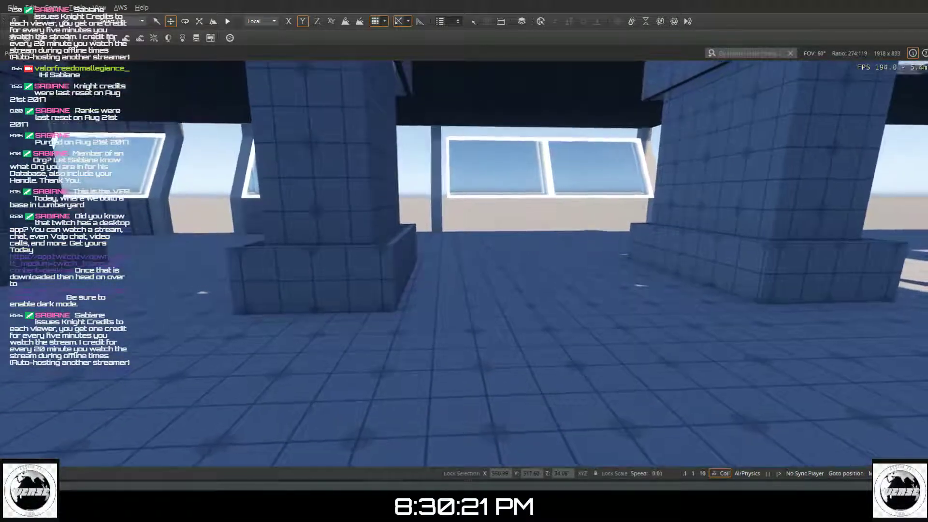
# - Examine the wide bay's new windows from the interior and approach the column beside the frame
pyautogui.press('w')
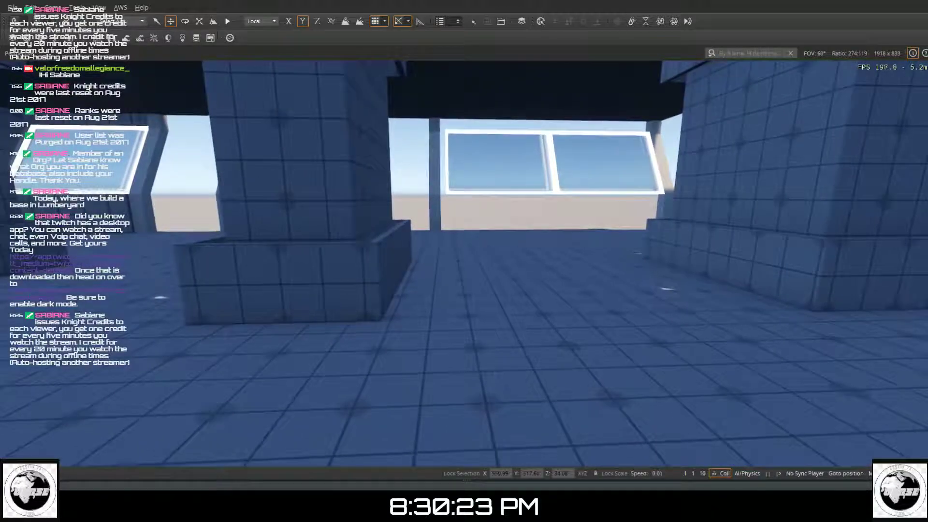
pyautogui.press('a')
pyautogui.press('s')
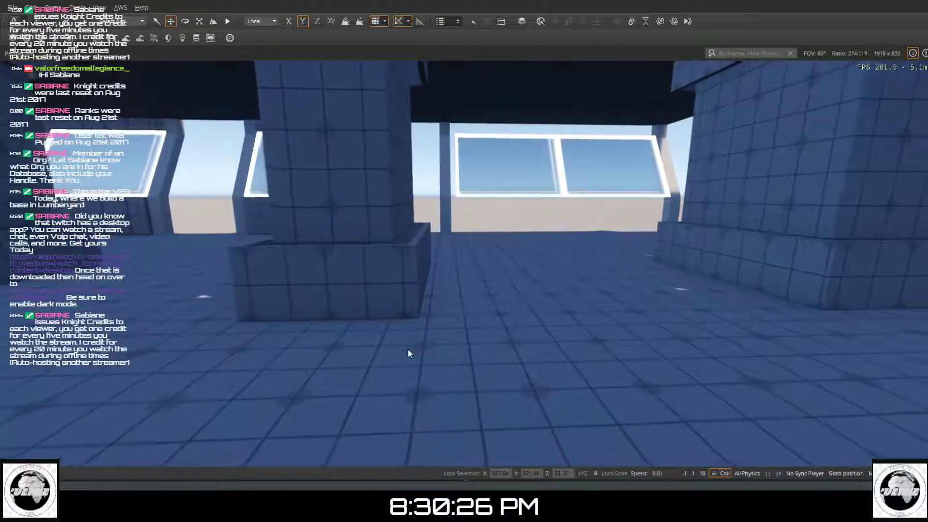
pyautogui.press('a')
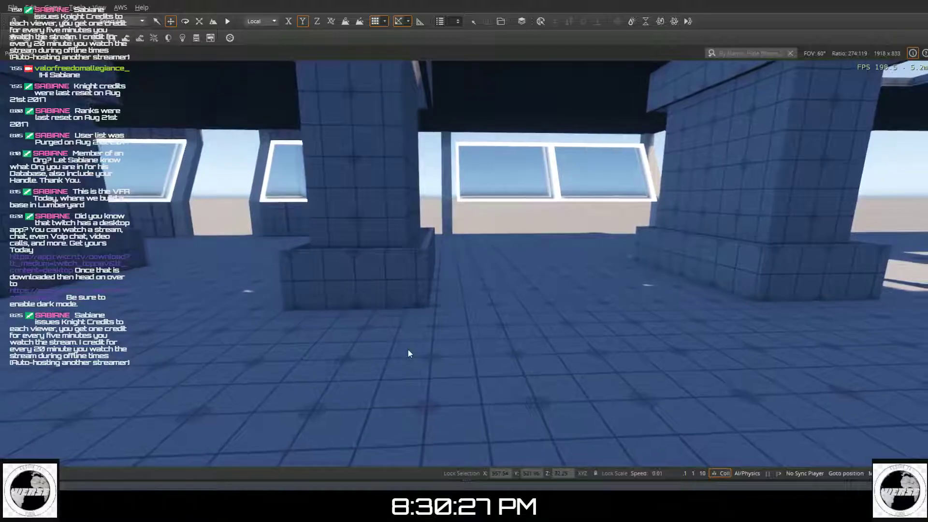
pyautogui.press('s')
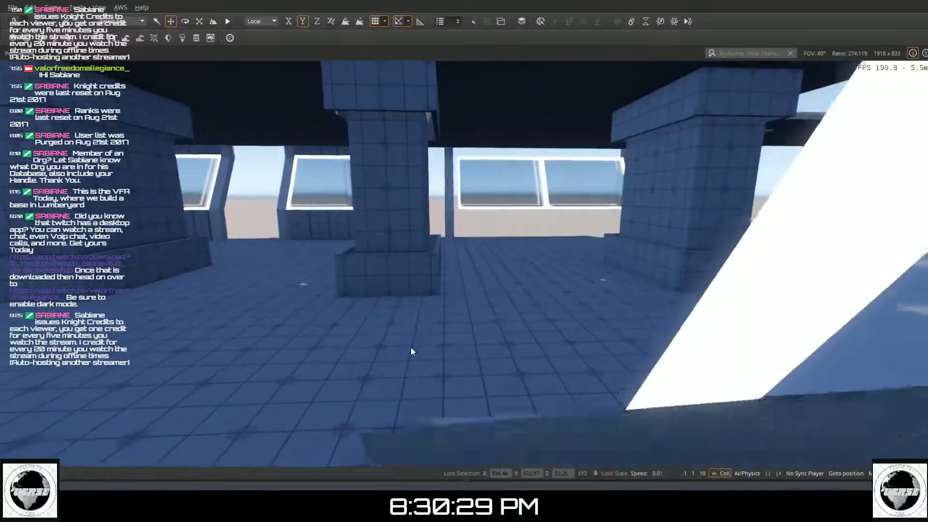
pyautogui.press('d')
pyautogui.moveTo(435, 398)
pyautogui.mouseDown(button='right')
pyautogui.moveTo(435, 455)
pyautogui.moveTo(406, 464)
pyautogui.moveTo(389, 447)
pyautogui.moveTo(416, 413)
pyautogui.moveTo(414, 365)
pyautogui.moveTo(416, 387)
pyautogui.moveTo(434, 393)
pyautogui.moveTo(430, 430)
pyautogui.moveTo(428, 406)
pyautogui.mouseUp(button='right')
pyautogui.press('w')
pyautogui.press('w')
pyautogui.press('w')
pyautogui.press('w')
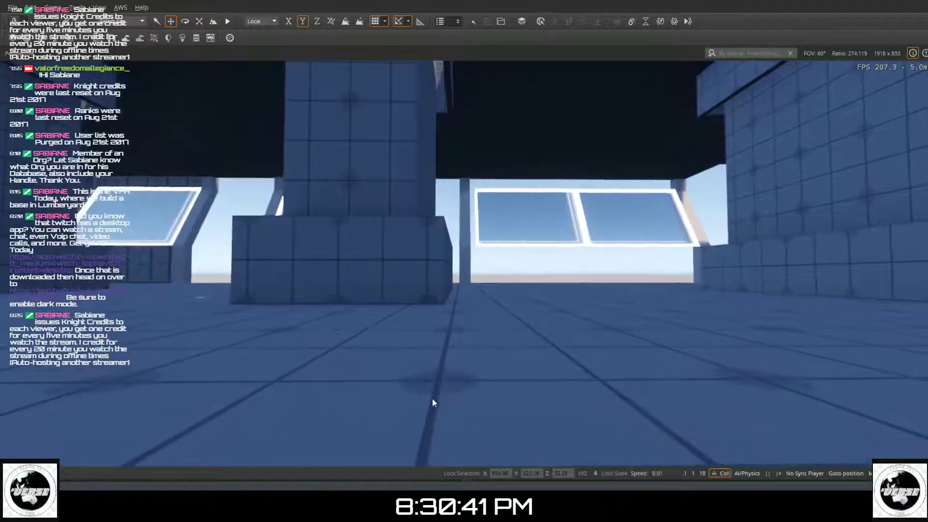
pyautogui.press('w')
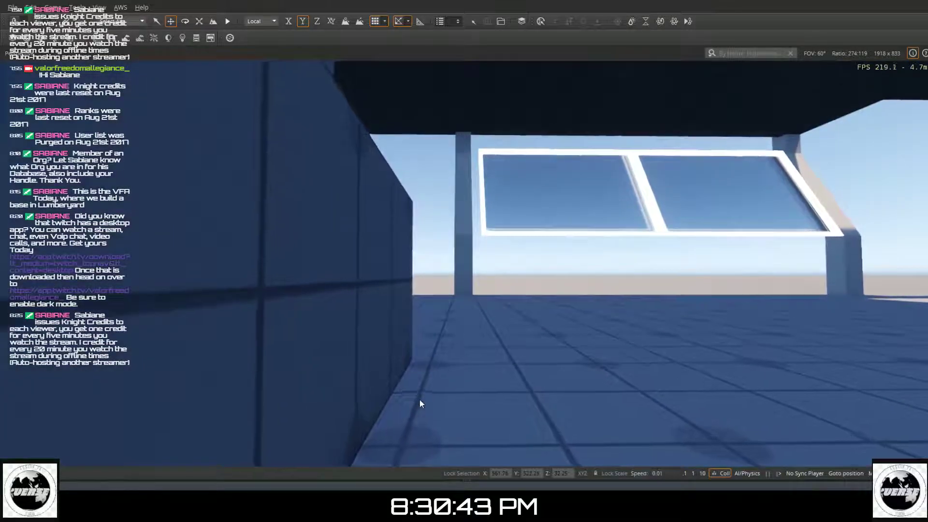
pyautogui.press('w')
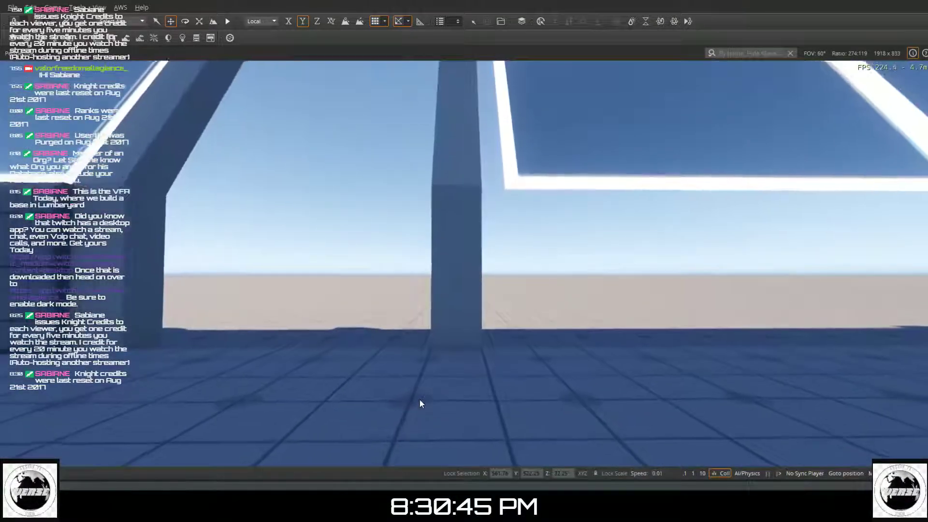
pyautogui.press('w')
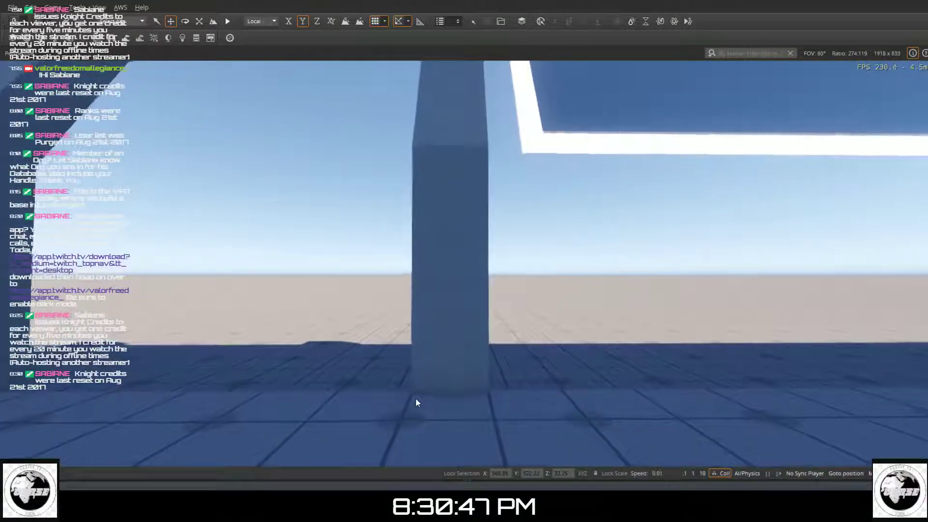
pyautogui.press('w')
# - Inspect the wide bay along its outer edge and from across the hall, checking the windows against the columns and roof
pyautogui.moveTo(416, 398); pyautogui.dragTo(629, 333, button='right')
pyautogui.moveTo(483, 348); pyautogui.dragTo(579, 357, button='right')
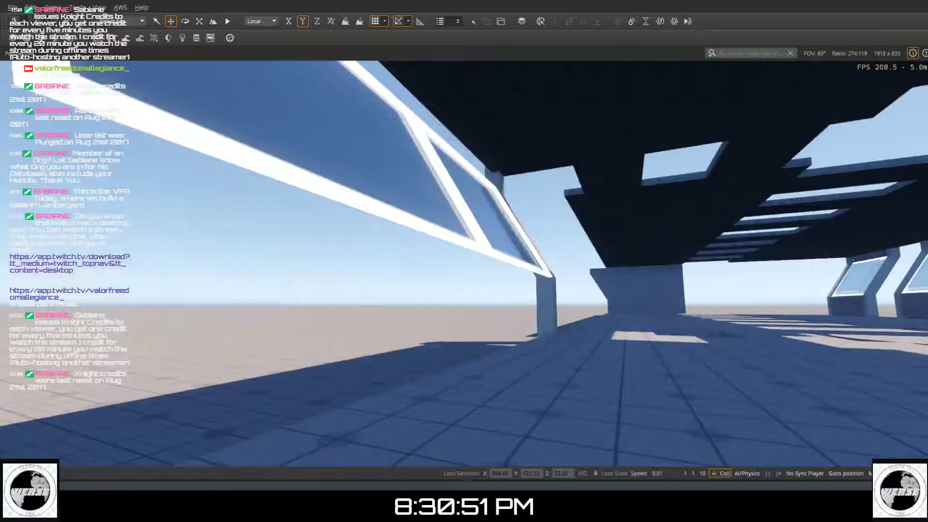
pyautogui.moveTo(531, 290); pyautogui.dragTo(368, 387, button='right')
pyautogui.press('w')
pyautogui.moveTo(454, 374); pyautogui.dragTo(497, 334, button='right')
pyautogui.moveTo(417, 389); pyautogui.dragTo(417, 381, button='right')
pyautogui.press('w')
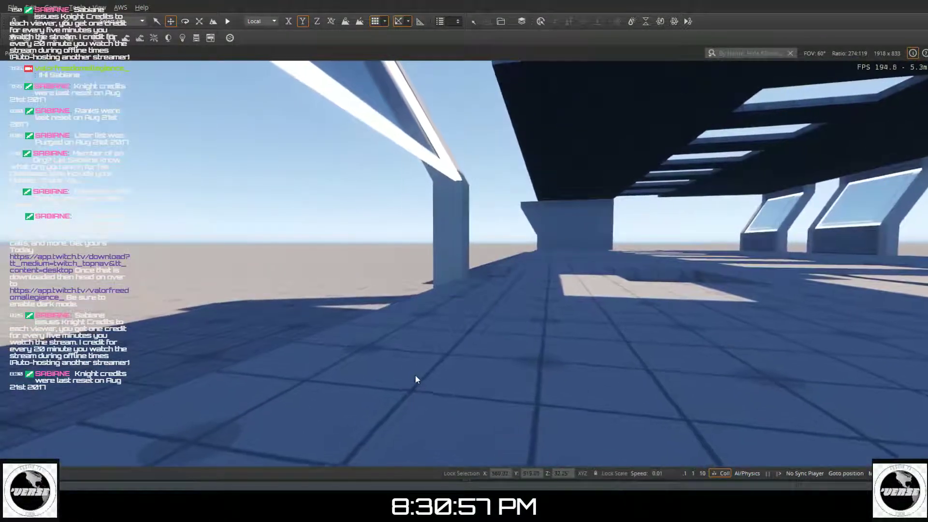
pyautogui.press('w')
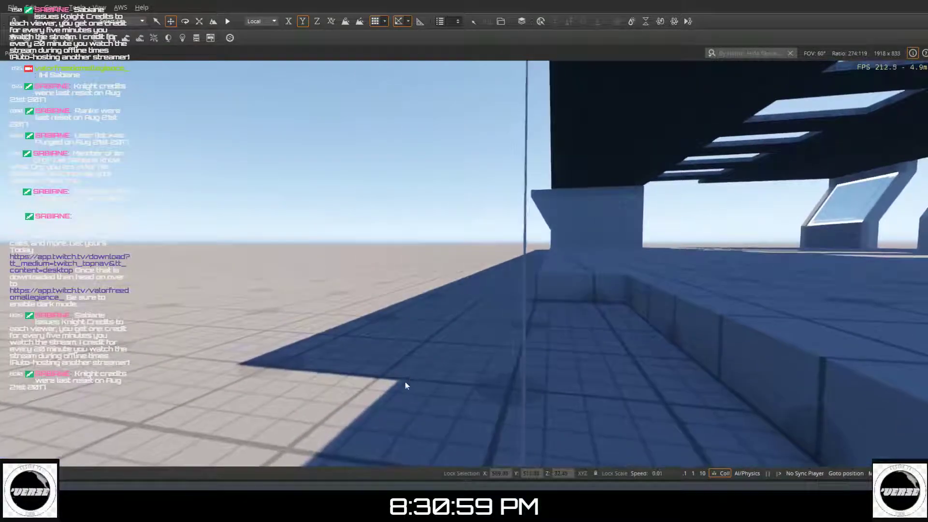
pyautogui.moveTo(408, 378); pyautogui.dragTo(362, 397, button='right')
pyautogui.moveTo(435, 362); pyautogui.dragTo(242, 334, button='right')
pyautogui.press('s')
pyautogui.press('s')
pyautogui.press('d')
pyautogui.moveTo(464, 264); pyautogui.dragTo(315, 104, button='right')
pyautogui.press('w')
pyautogui.press('w')
pyautogui.press('w')
pyautogui.moveTo(426, 445); pyautogui.dragTo(518, 314, button='right')
pyautogui.press('w')
pyautogui.press('w')
pyautogui.press('w')
pyautogui.press('w')
pyautogui.press('s')
pyautogui.press('w')
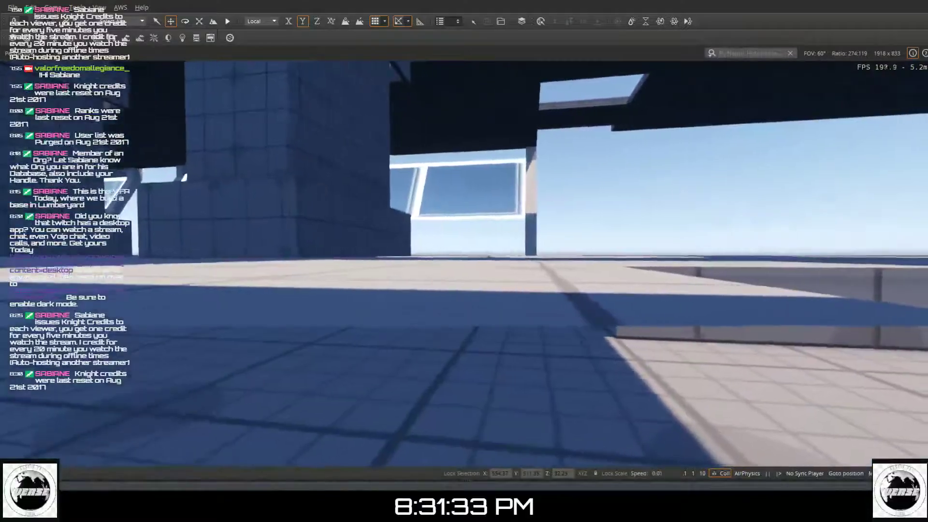
# - Shift the frame and glass of the window copy nearest the finished bays along the Y axis toward its column
pyautogui.moveTo(364, 377); pyautogui.dragTo(364, 349, button='right')
pyautogui.press('w')
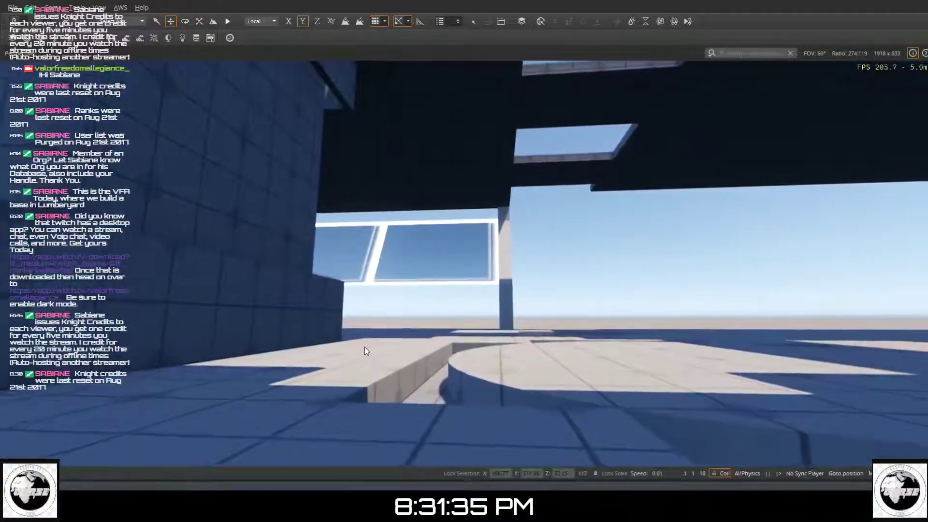
pyautogui.press('w')
pyautogui.press('a')
pyautogui.moveTo(364, 347); pyautogui.dragTo(337, 337, button='right')
pyautogui.press('w')
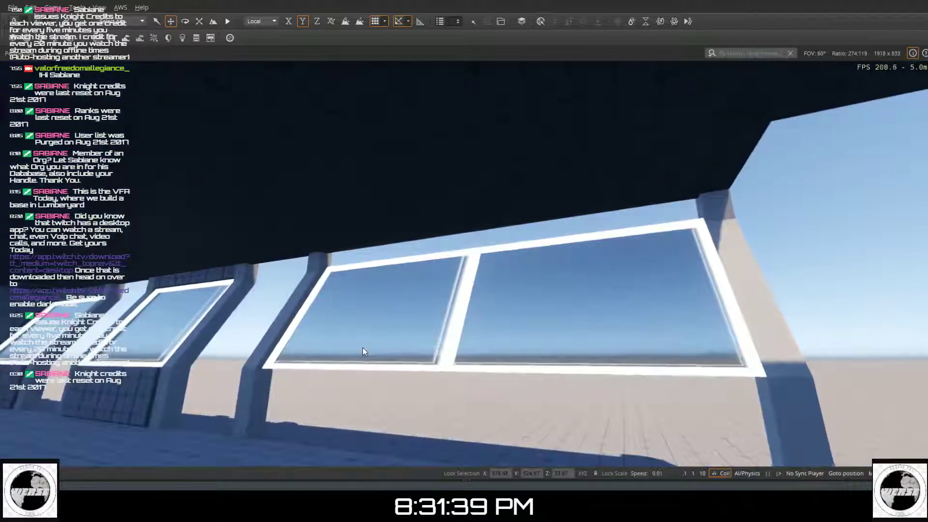
pyautogui.press('w')
pyautogui.click(420, 374)
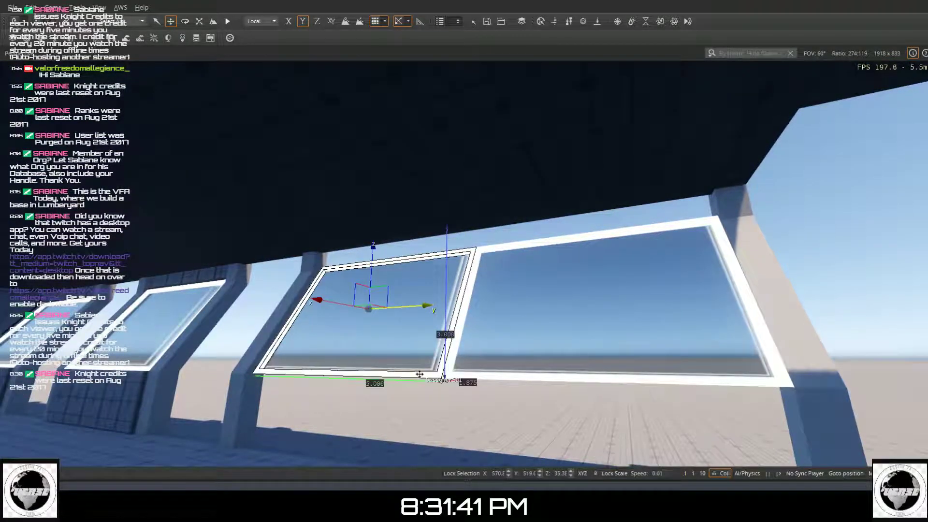
pyautogui.keyDown('ctrl'); pyautogui.click(412, 347); pyautogui.keyUp('ctrl')
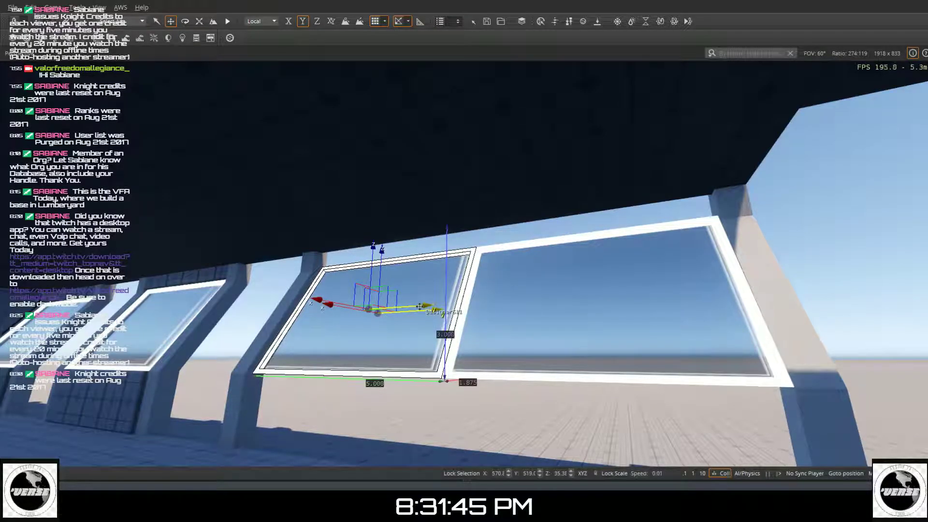
pyautogui.moveTo(417, 307); pyautogui.dragTo(406, 307)
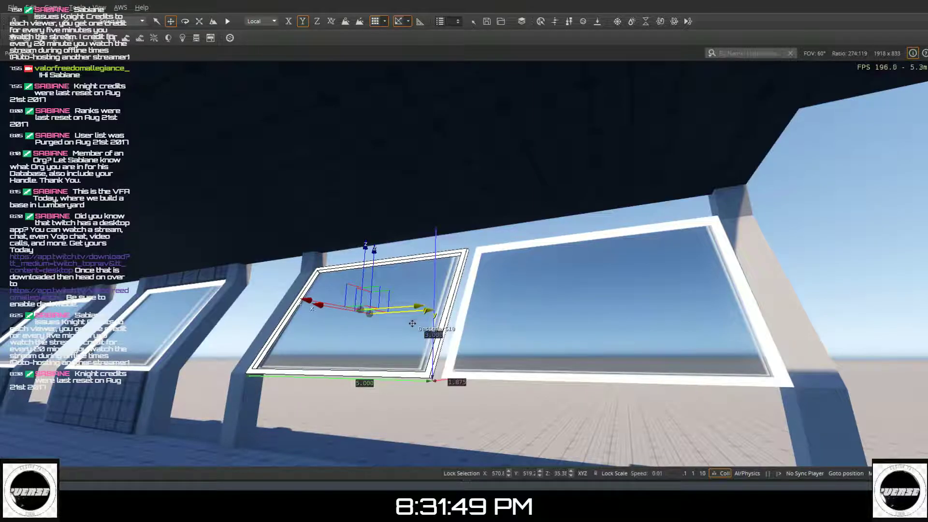
pyautogui.press('w')
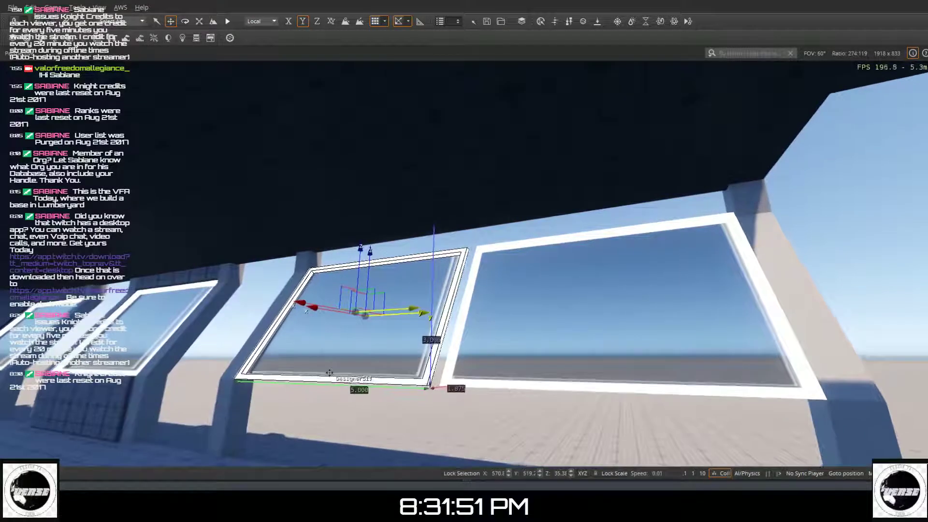
pyautogui.scroll(4, 322, 371)
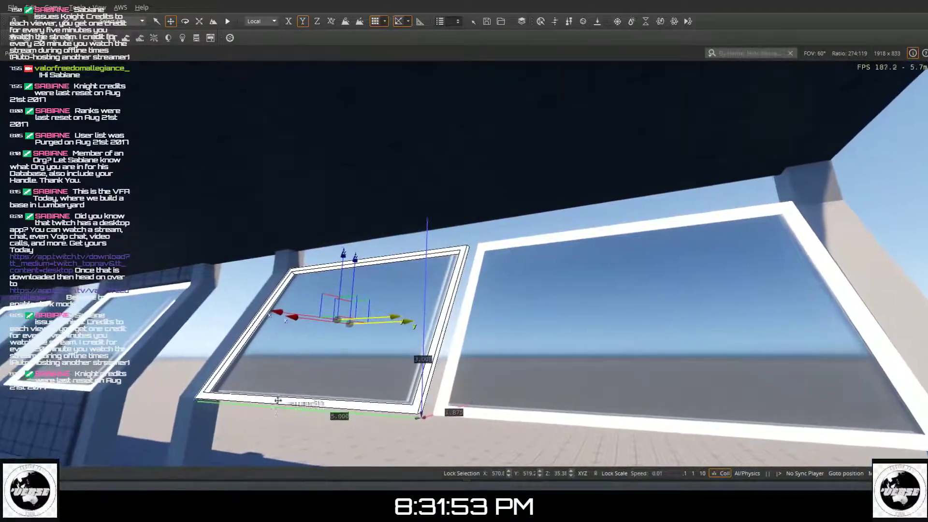
pyautogui.click(234, 455)
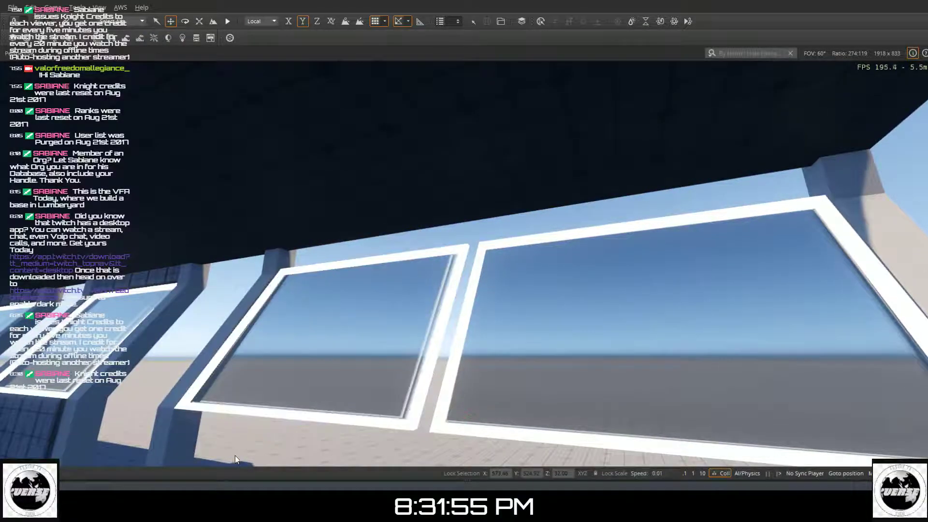
# - Extend the shifted window frame's inner side face toward the neighbouring window, making the frame 5.125 wide
pyautogui.click(262, 411)
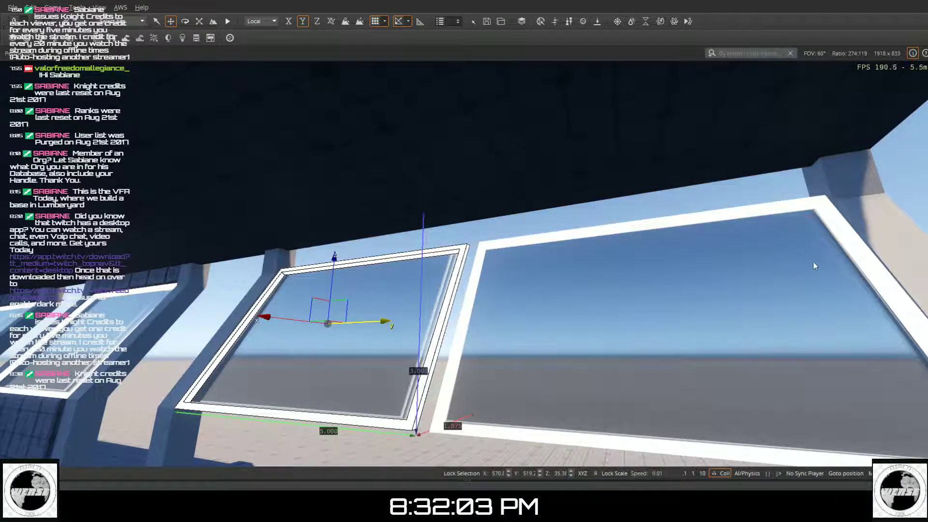
pyautogui.press('space')
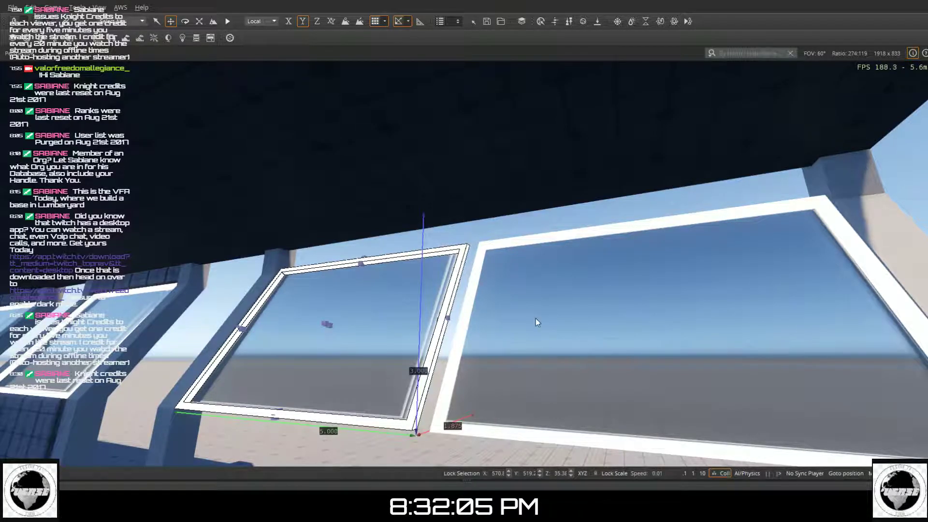
pyautogui.click(448, 316)
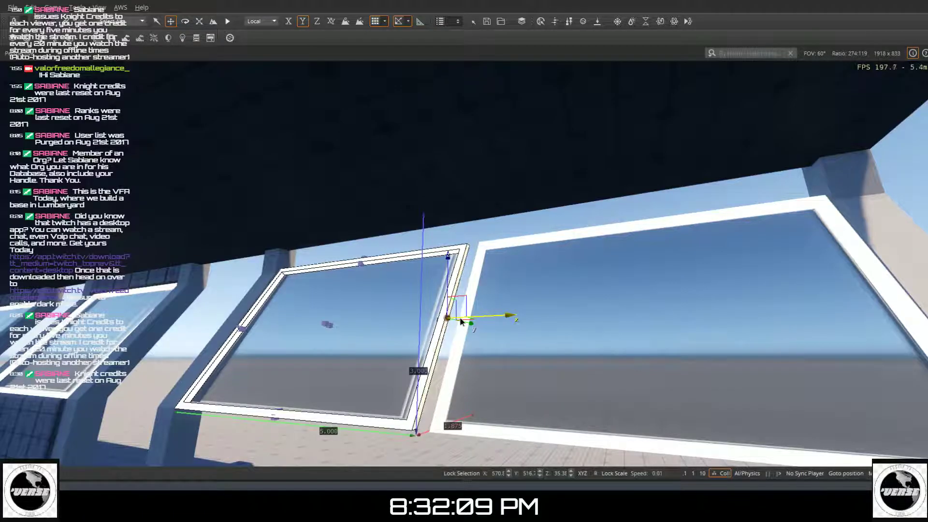
pyautogui.moveTo(461, 321); pyautogui.dragTo(466, 317)
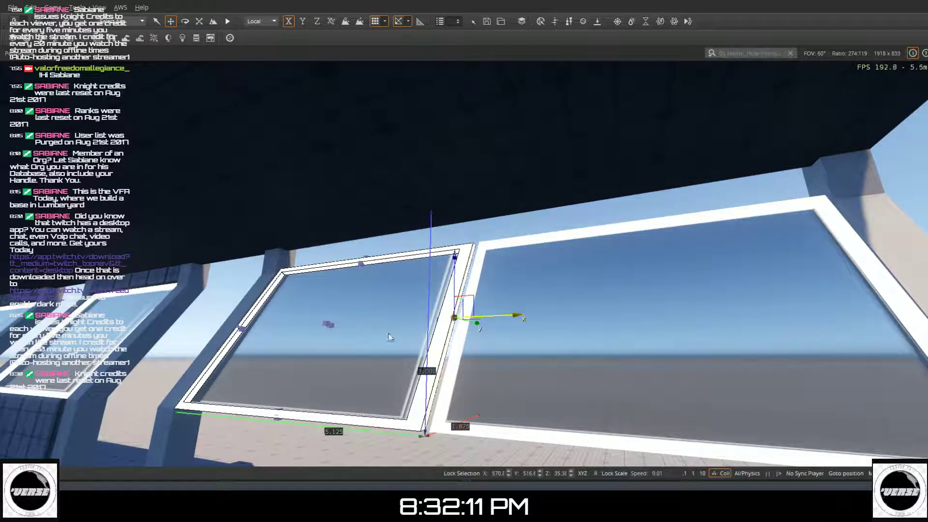
pyautogui.press('a')
pyautogui.moveTo(422, 343)
pyautogui.mouseDown(button='right')
pyautogui.moveTo(497, 371)
pyautogui.moveTo(422, 341)
pyautogui.mouseUp(button='right')
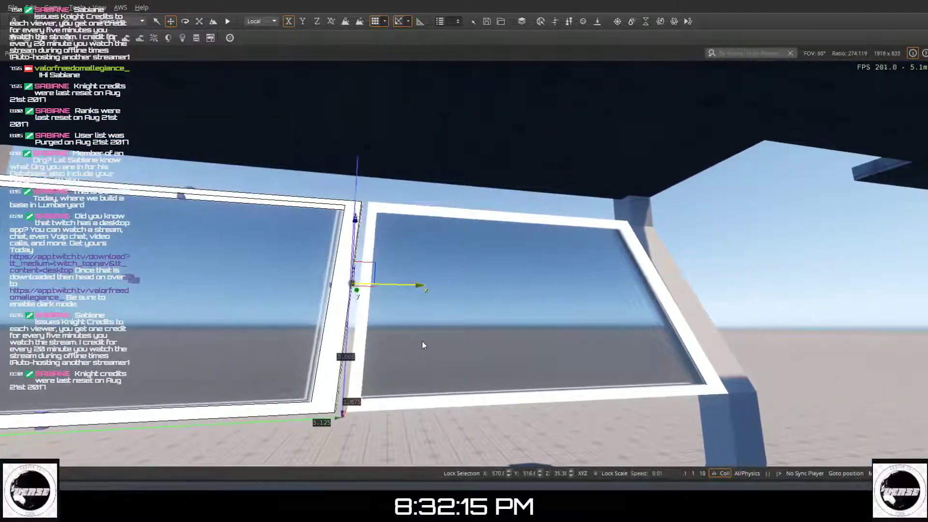
# - Widen the shifted frame's opening by moving its inner side face toward the neighbouring window, narrowing that upright
pyautogui.press('a')
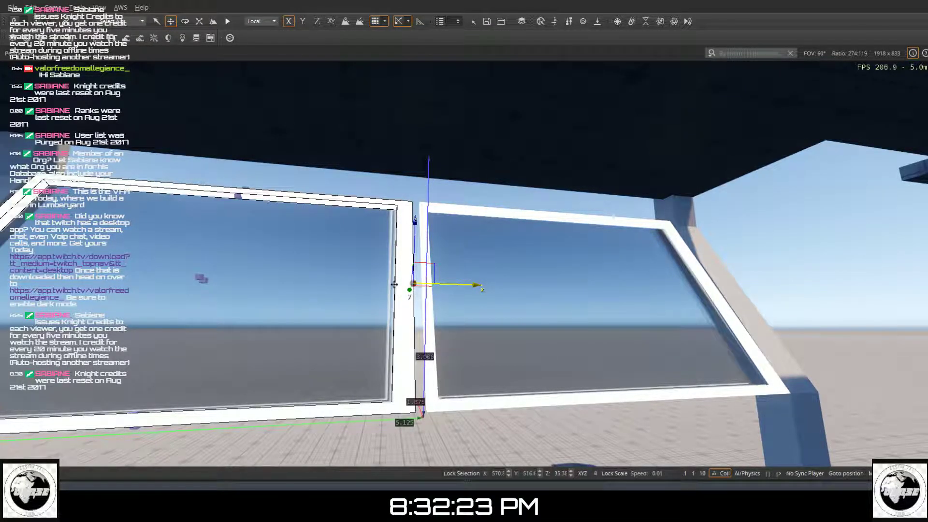
pyautogui.click(394, 284)
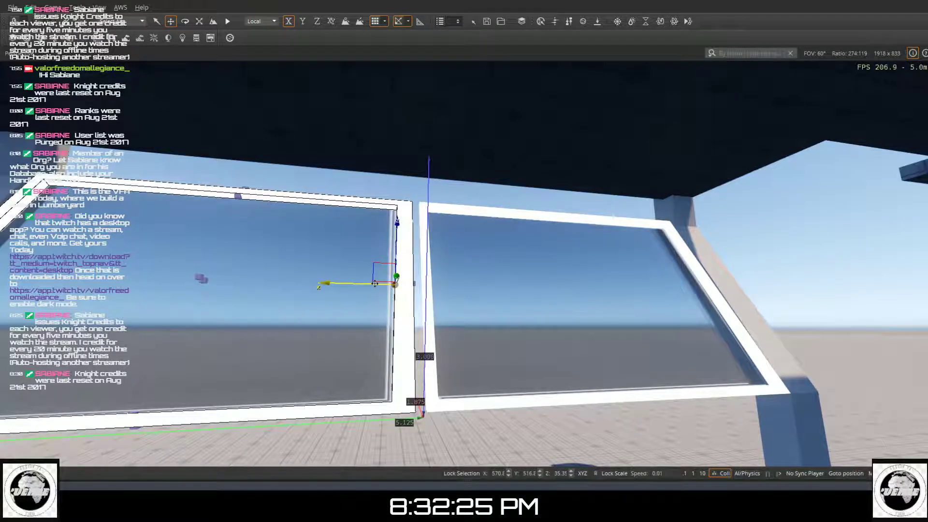
pyautogui.moveTo(380, 284); pyautogui.dragTo(388, 284)
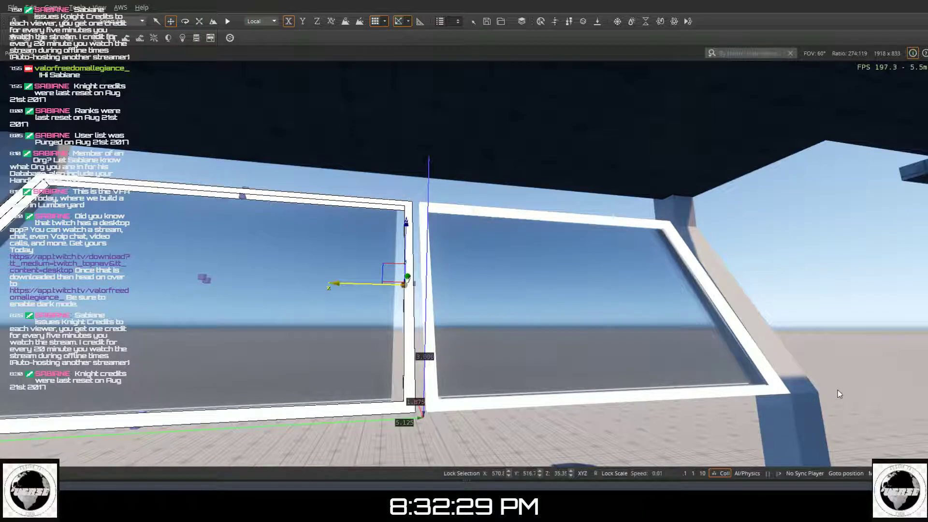
pyautogui.click(850, 389)
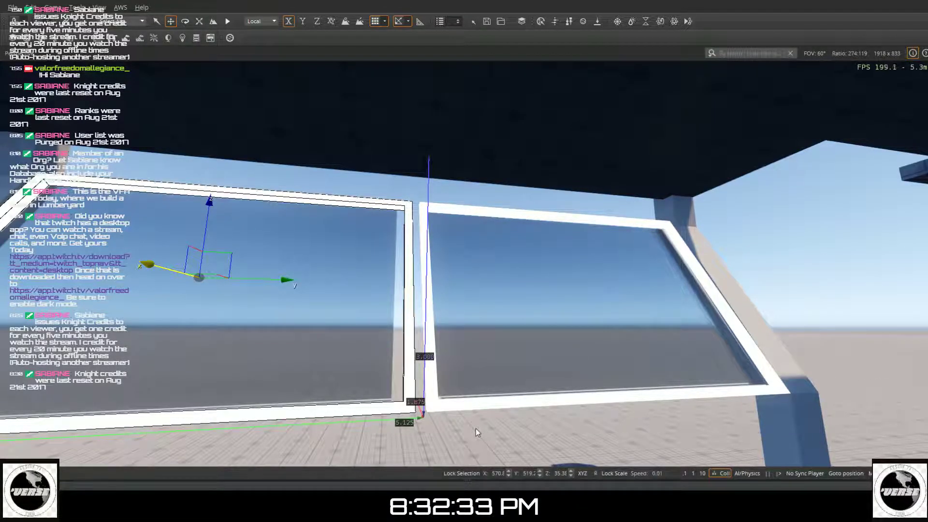
# - Delete the glass pane that no longer fills the widened window frame
pyautogui.click(207, 286)
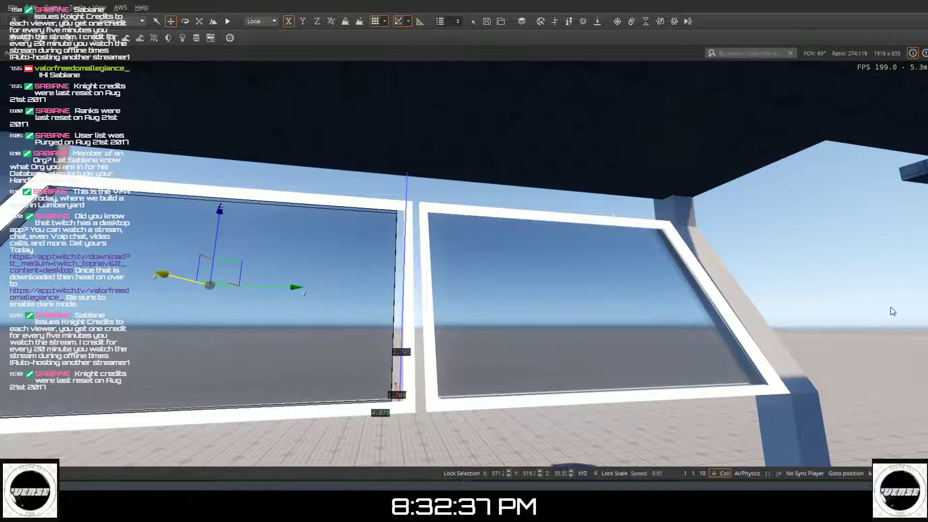
pyautogui.press('space')
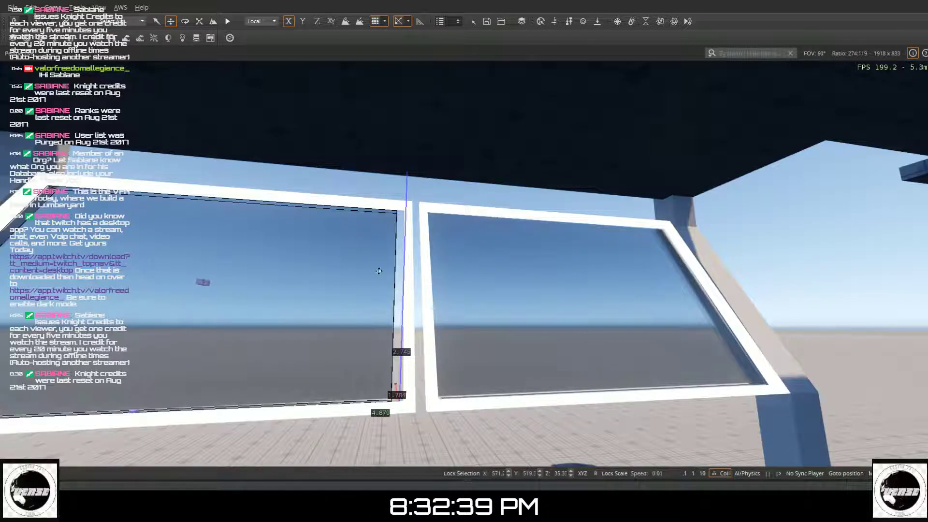
pyautogui.moveTo(332, 273); pyautogui.dragTo(241, 326, button='right')
pyautogui.press('w')
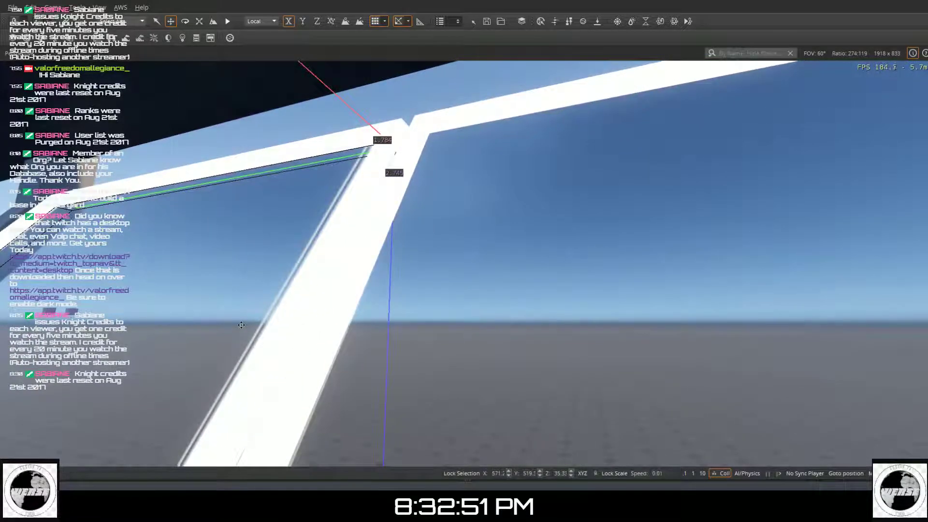
pyautogui.press('w')
pyautogui.press('s')
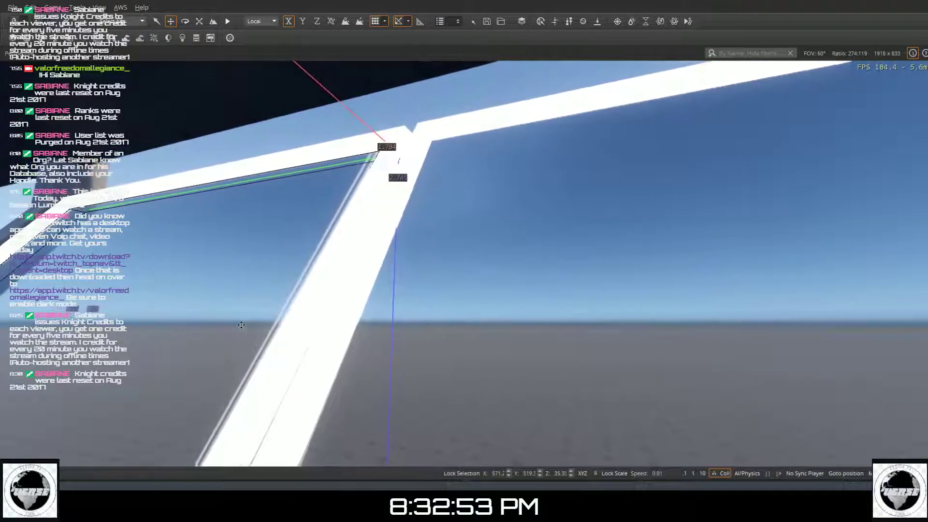
pyautogui.press('s')
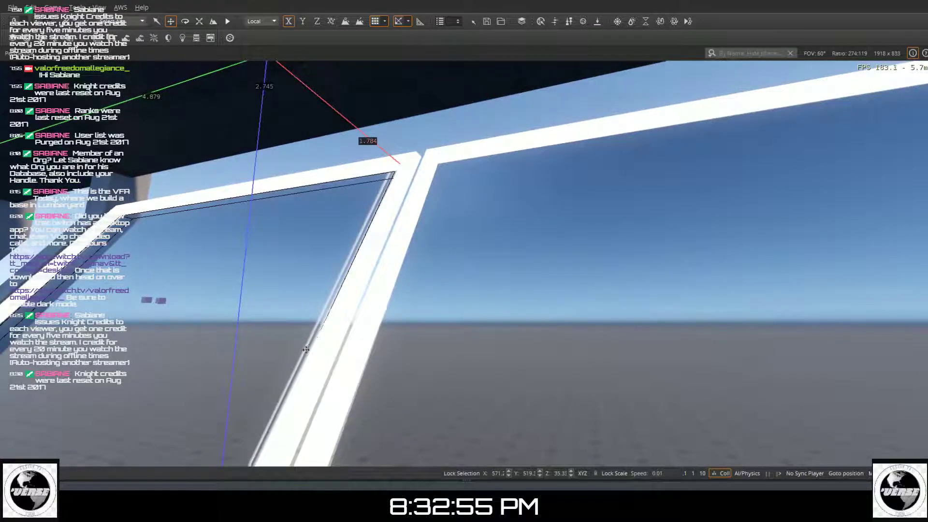
pyautogui.click(297, 347)
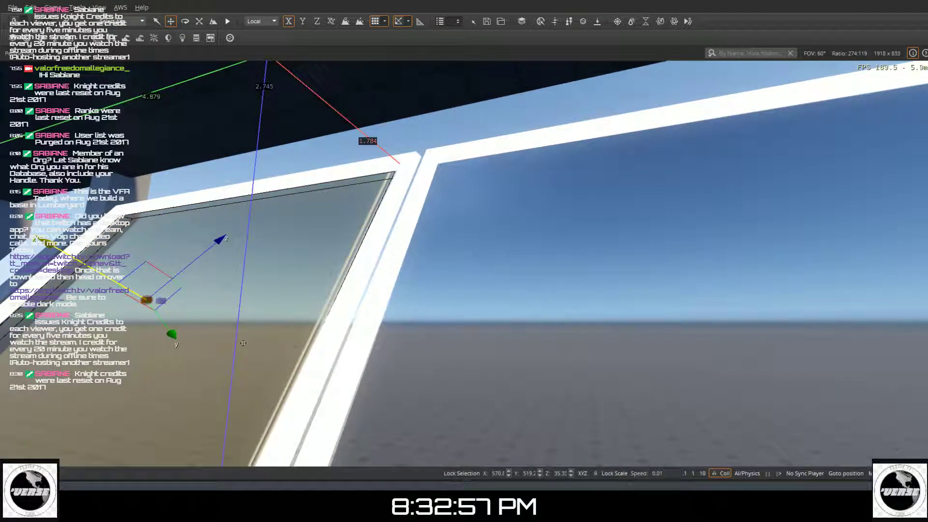
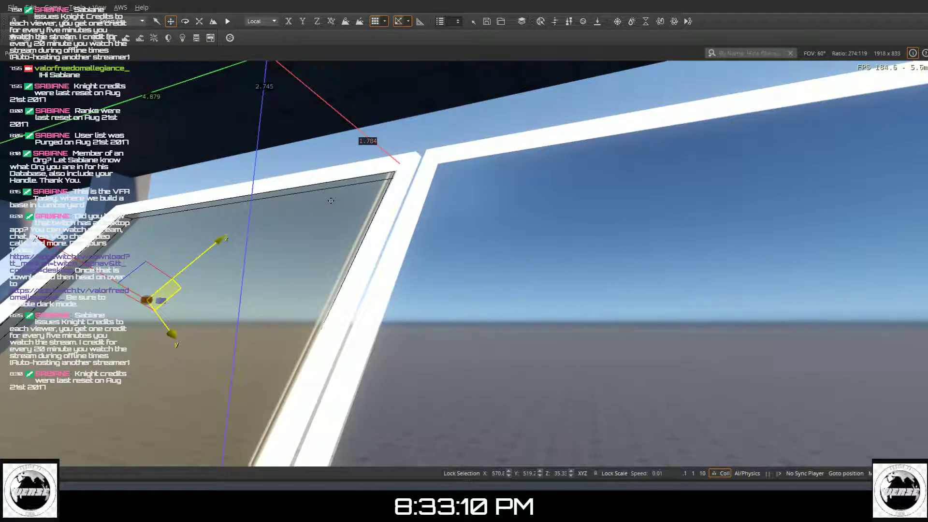
pyautogui.press('Delete')
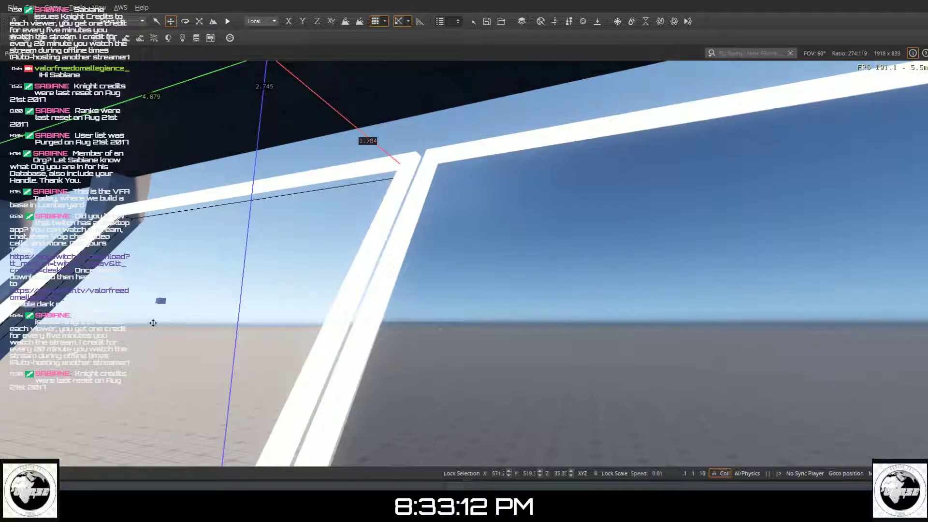
pyautogui.press('Escape')
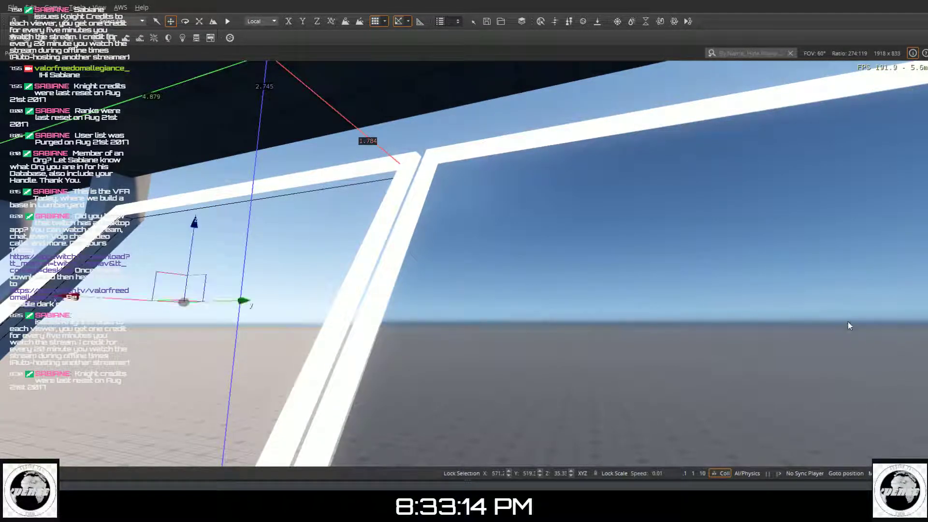
pyautogui.click(161, 347)
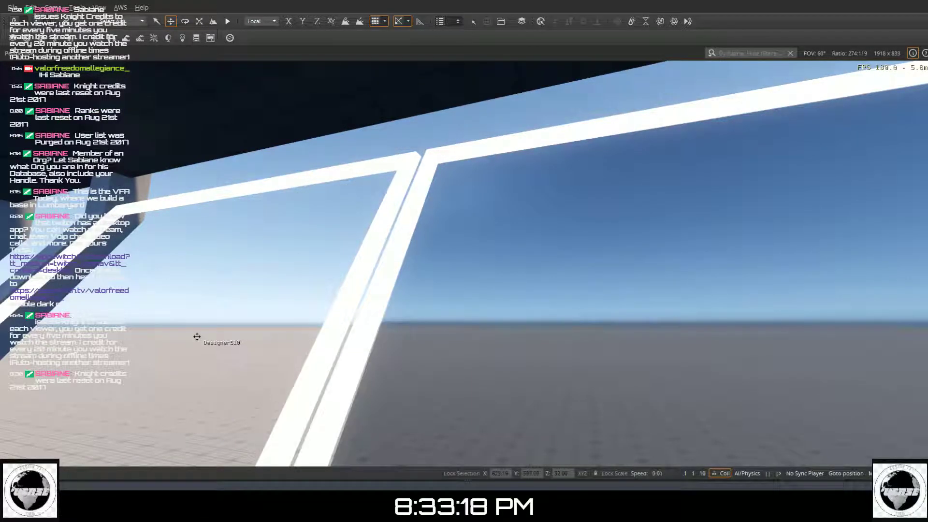
# - Draw a replacement panel on the floor beside the empty frame as a box 3.625 long, 0.125 thick and 3.25 tall
pyautogui.moveTo(194, 329); pyautogui.dragTo(202, 309, button='right')
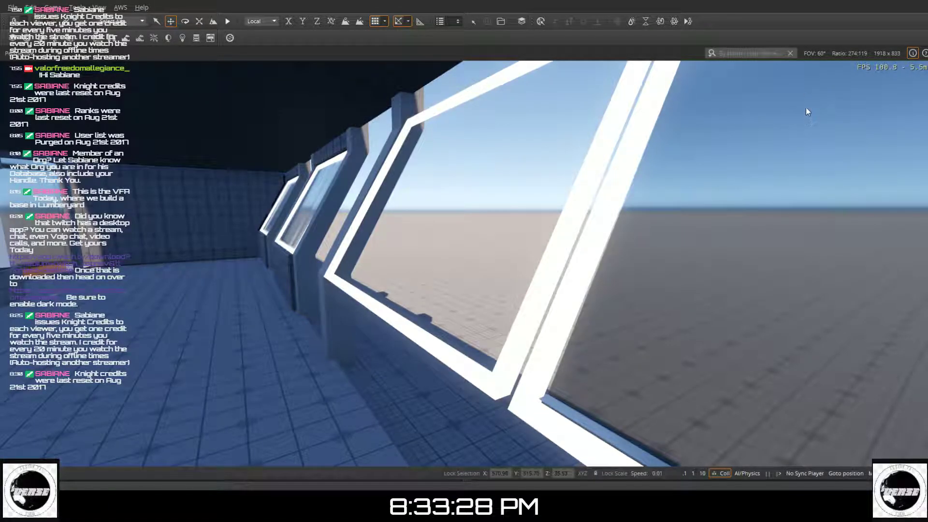
pyautogui.click(809, 152)
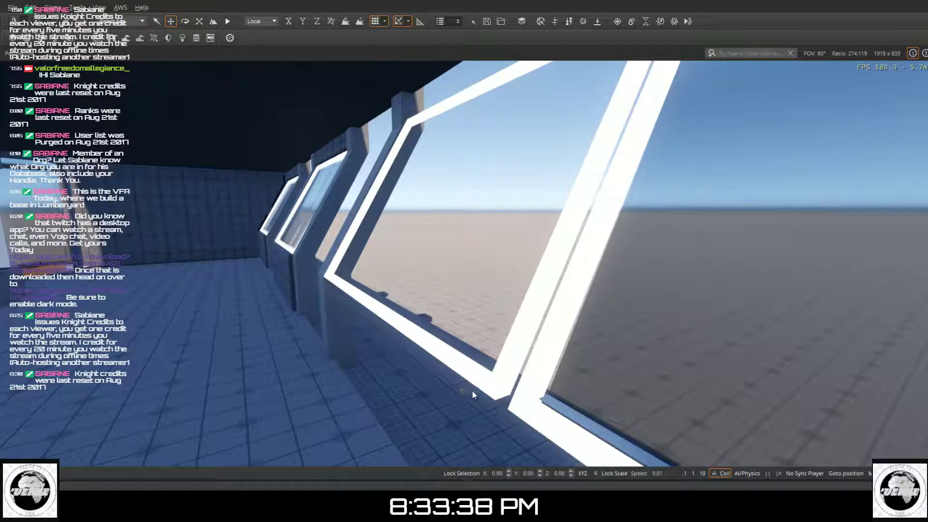
pyautogui.moveTo(468, 399); pyautogui.dragTo(542, 338, button='right')
pyautogui.moveTo(452, 466); pyautogui.dragTo(532, 379, button='right')
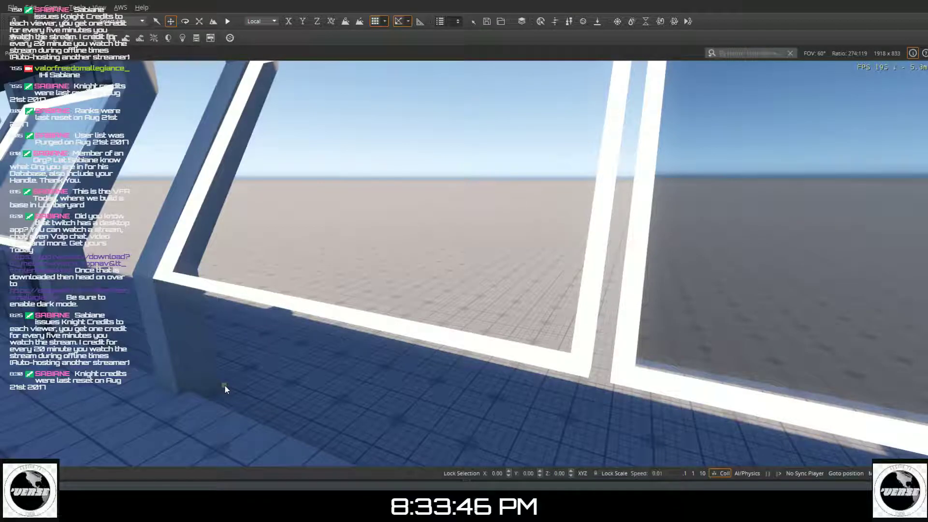
pyautogui.moveTo(225, 385); pyautogui.dragTo(294, 422)
pyautogui.moveTo(372, 445); pyautogui.dragTo(427, 454)
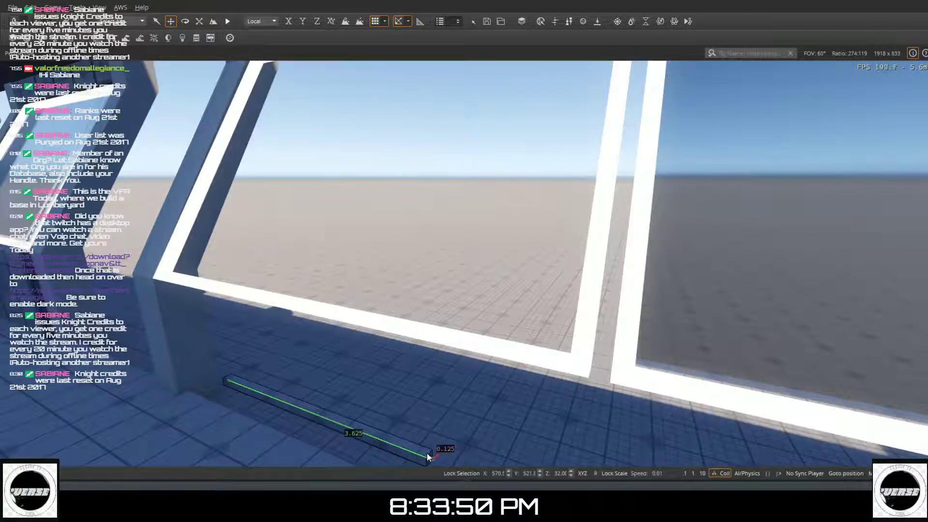
pyautogui.click(481, 172)
pyautogui.moveTo(445, 343); pyautogui.dragTo(439, 341, button='right')
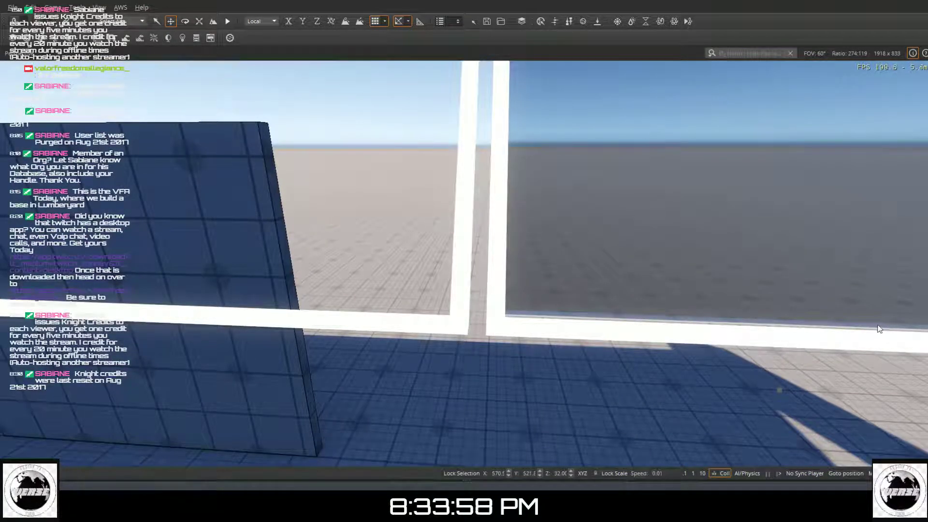
pyautogui.press('Escape')
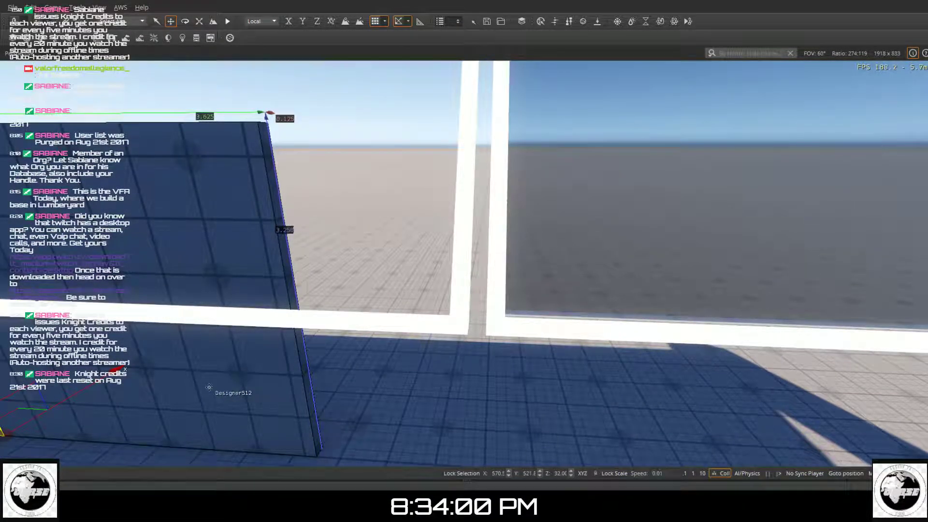
# - Raise the new panel to the frame's lower rail and align it with the frame along the X axis
pyautogui.press('z')
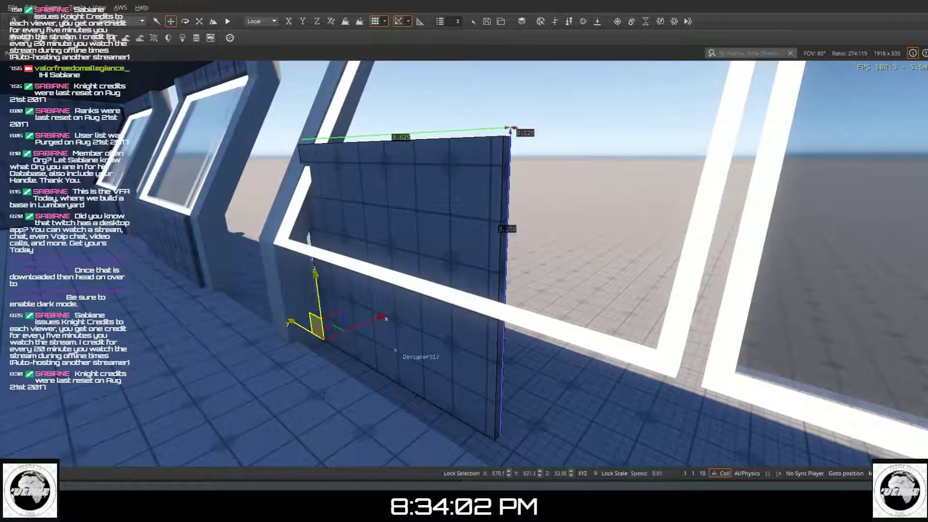
pyautogui.moveTo(296, 326); pyautogui.dragTo(326, 204)
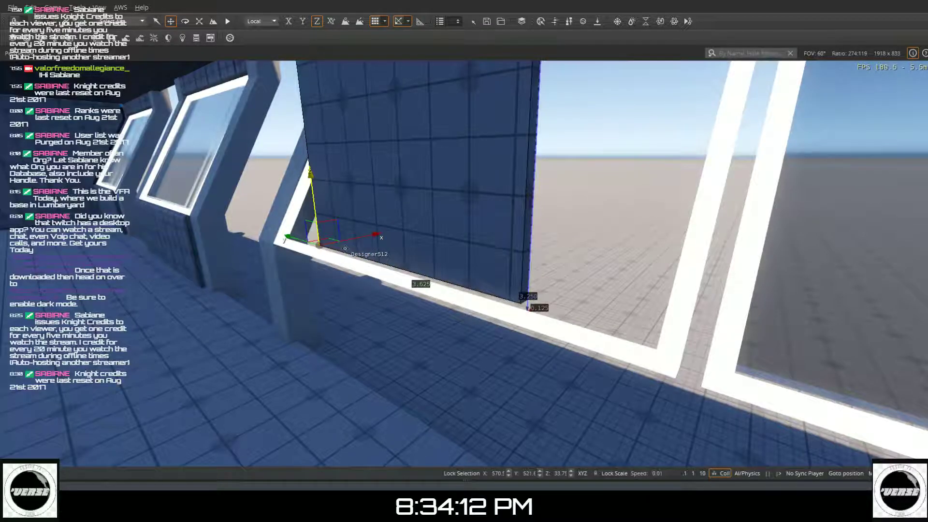
pyautogui.moveTo(346, 240); pyautogui.dragTo(316, 251)
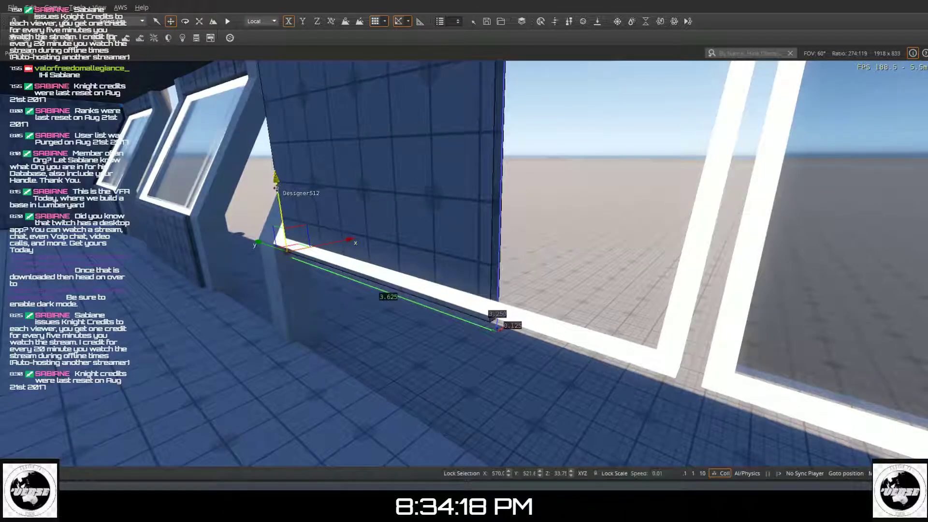
pyautogui.moveTo(277, 188); pyautogui.dragTo(276, 179)
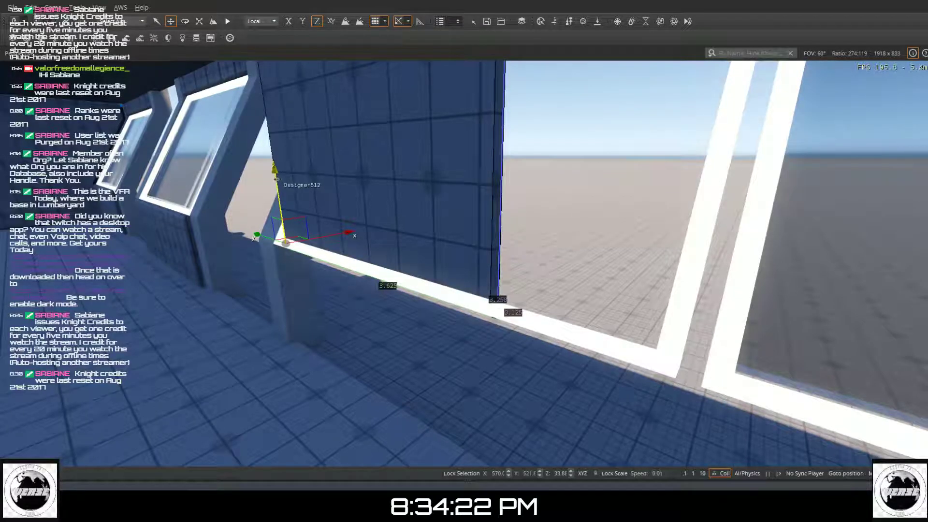
# - Lower the panel's top face to make the panel 3.125 tall
pyautogui.moveTo(290, 201); pyautogui.dragTo(309, 208, button='right')
pyautogui.press('w')
pyautogui.moveTo(396, 198); pyautogui.dragTo(365, 188, button='right')
pyautogui.moveTo(464, 264); pyautogui.dragTo(232, 329, button='right')
pyautogui.press('s')
pyautogui.press('w')
pyautogui.press('s')
pyautogui.moveTo(339, 250); pyautogui.dragTo(278, 223, button='right')
pyautogui.press('s')
pyautogui.press('a')
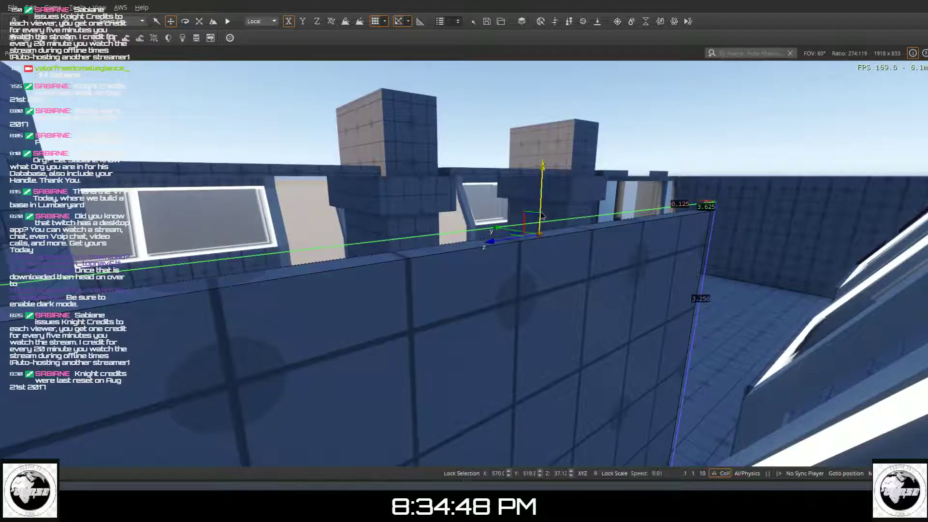
pyautogui.moveTo(538, 216); pyautogui.dragTo(533, 236)
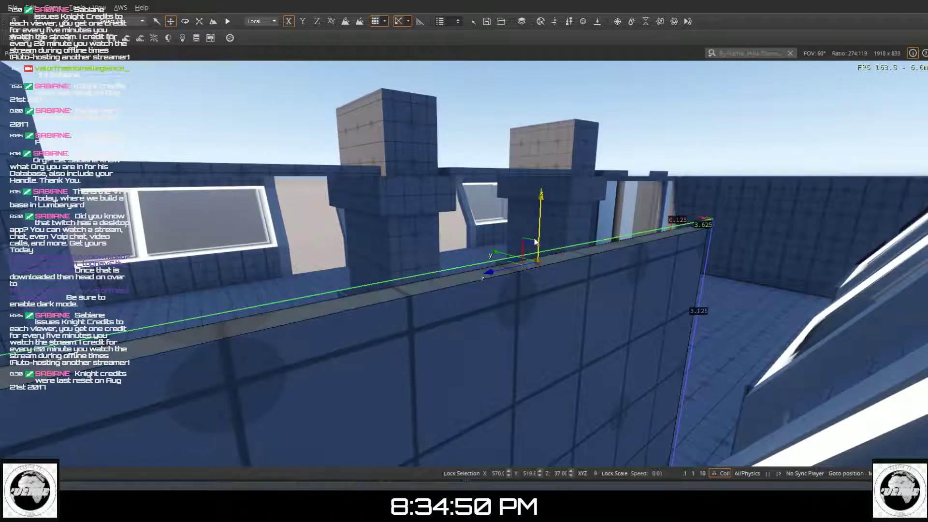
# - Slant the panel to follow the frame by shifting its top face outward to a depth of 1.75, with a height of 2.875
pyautogui.moveTo(494, 259)
pyautogui.mouseDown(button='right')
pyautogui.moveTo(527, 295)
pyautogui.moveTo(677, 382)
pyautogui.moveTo(489, 249)
pyautogui.mouseUp(button='right')
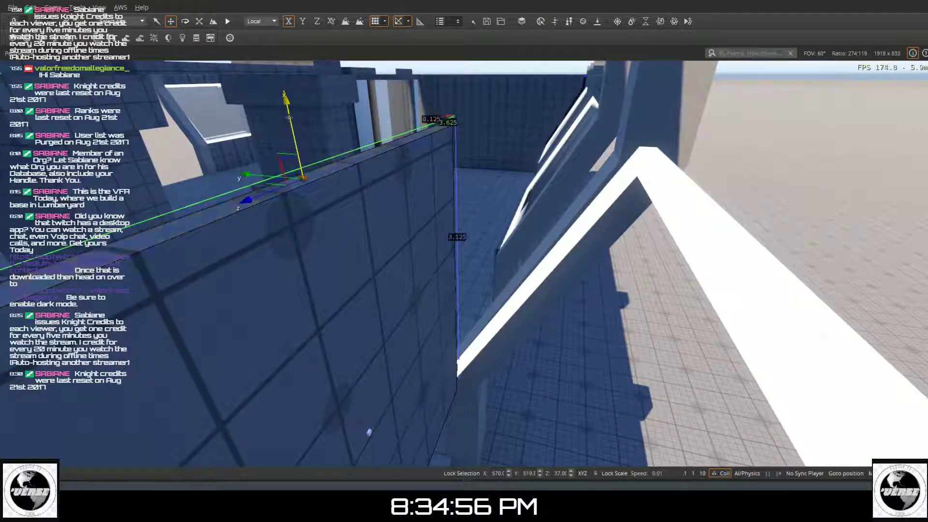
pyautogui.moveTo(284, 123); pyautogui.dragTo(294, 195, button='middle')
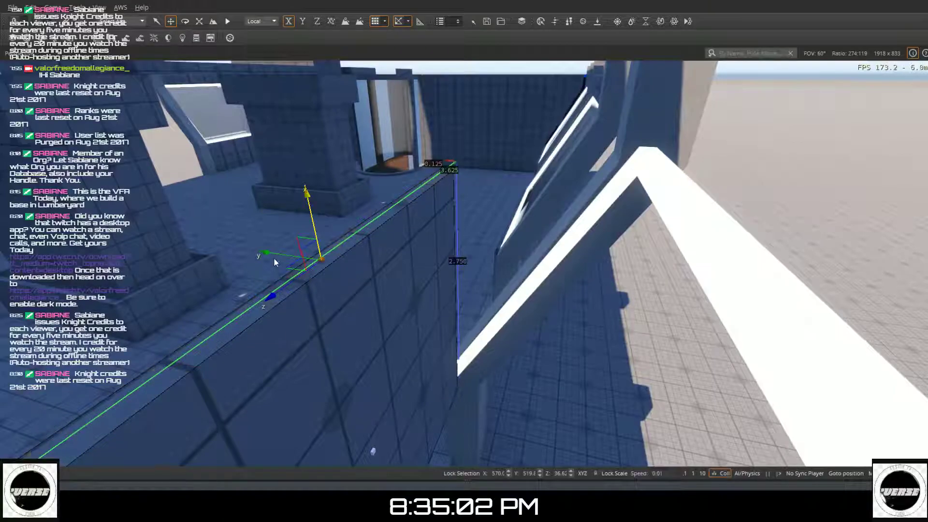
pyautogui.moveTo(278, 254); pyautogui.dragTo(637, 341)
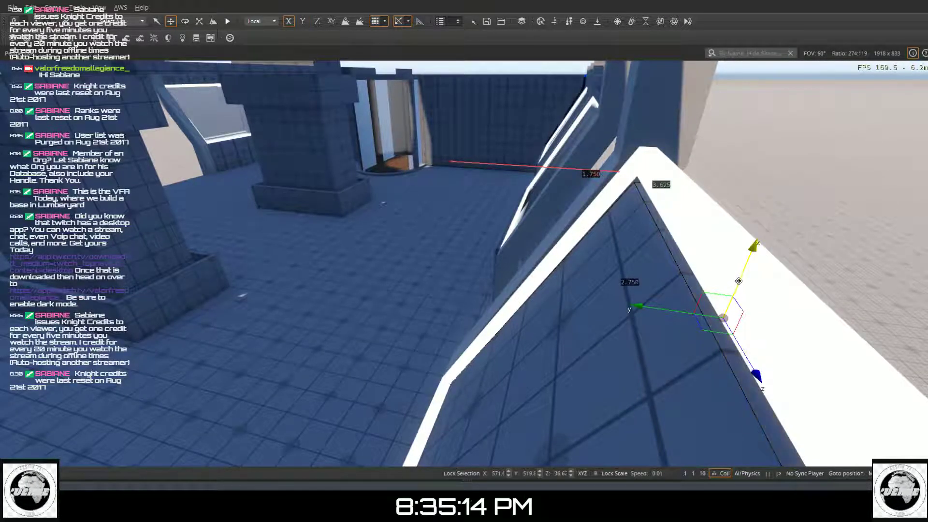
pyautogui.moveTo(741, 278); pyautogui.dragTo(744, 272)
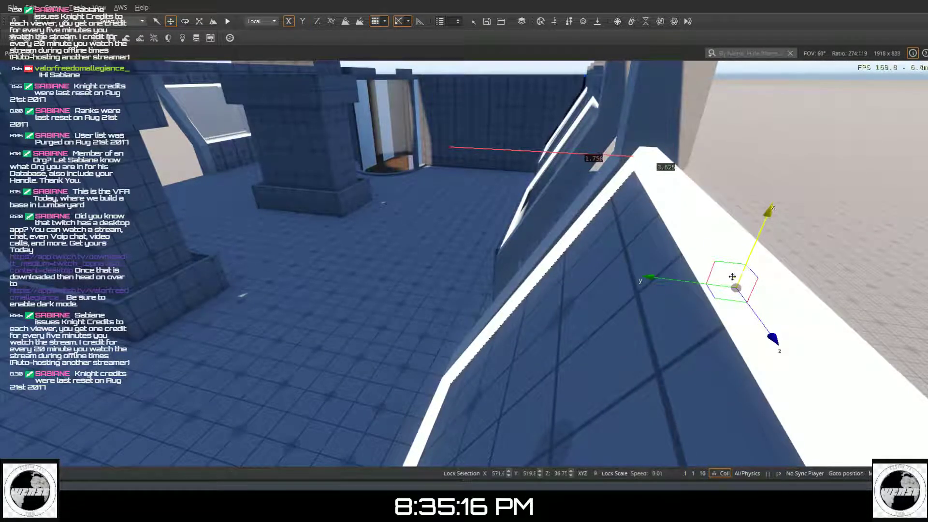
# - Extend the slanted panel's open side face to the frame's far upright, making it 4.875 long, and check the fit
pyautogui.moveTo(490, 291); pyautogui.dragTo(478, 285, button='right')
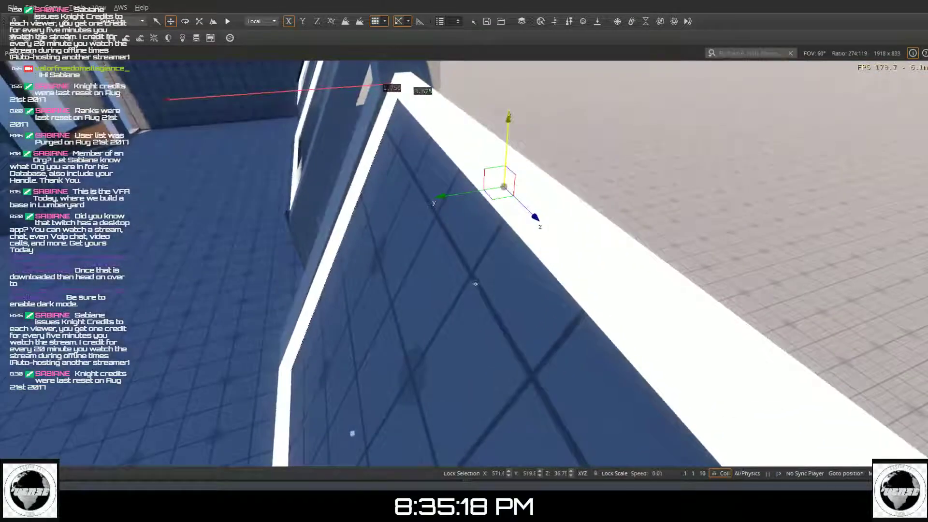
pyautogui.moveTo(366, 235)
pyautogui.mouseDown(button='right')
pyautogui.moveTo(435, 271)
pyautogui.moveTo(531, 295)
pyautogui.moveTo(600, 256)
pyautogui.moveTo(592, 252)
pyautogui.moveTo(633, 295)
pyautogui.moveTo(701, 271)
pyautogui.moveTo(706, 223)
pyautogui.moveTo(366, 235)
pyautogui.mouseUp(button='right')
pyautogui.moveTo(539, 285); pyautogui.dragTo(554, 269, button='right')
pyautogui.press('a')
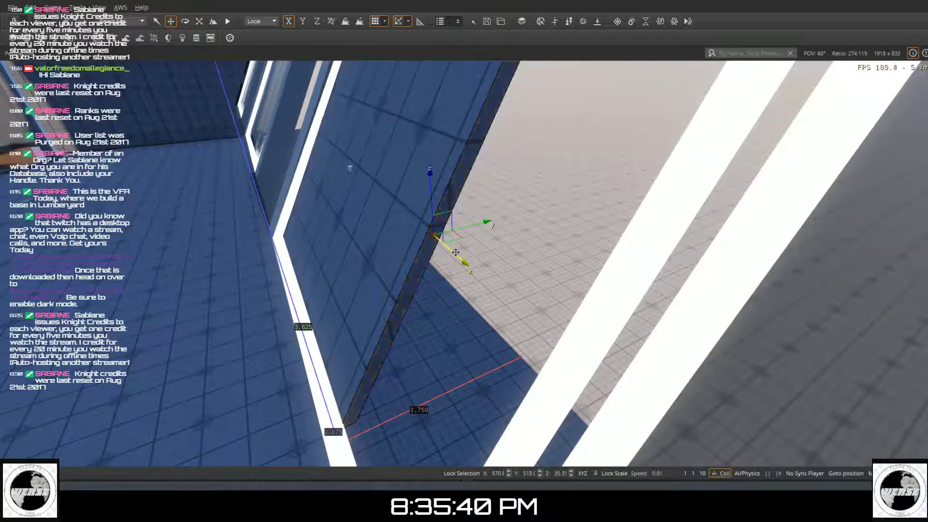
pyautogui.moveTo(456, 253); pyautogui.dragTo(603, 395)
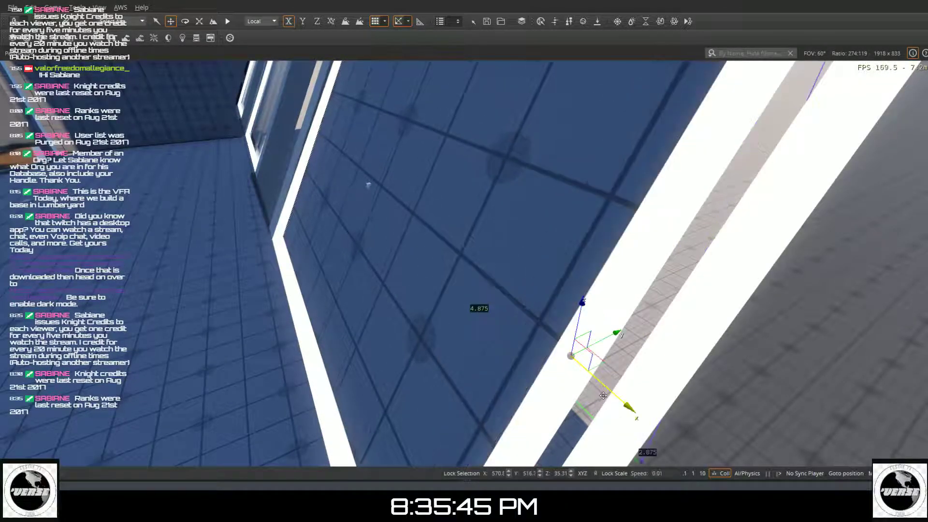
pyautogui.moveTo(577, 394); pyautogui.dragTo(644, 277, button='right')
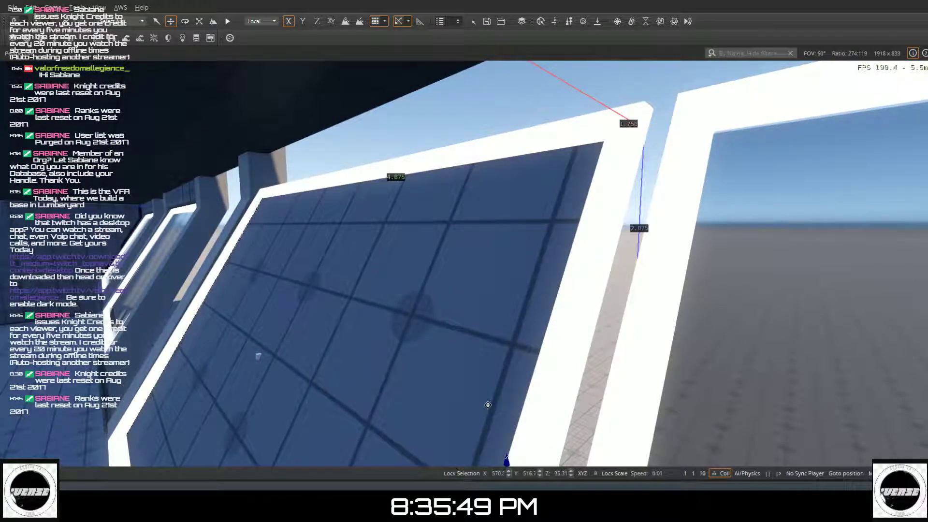
pyautogui.press('s')
pyautogui.moveTo(487, 404); pyautogui.dragTo(487, 404, button='right')
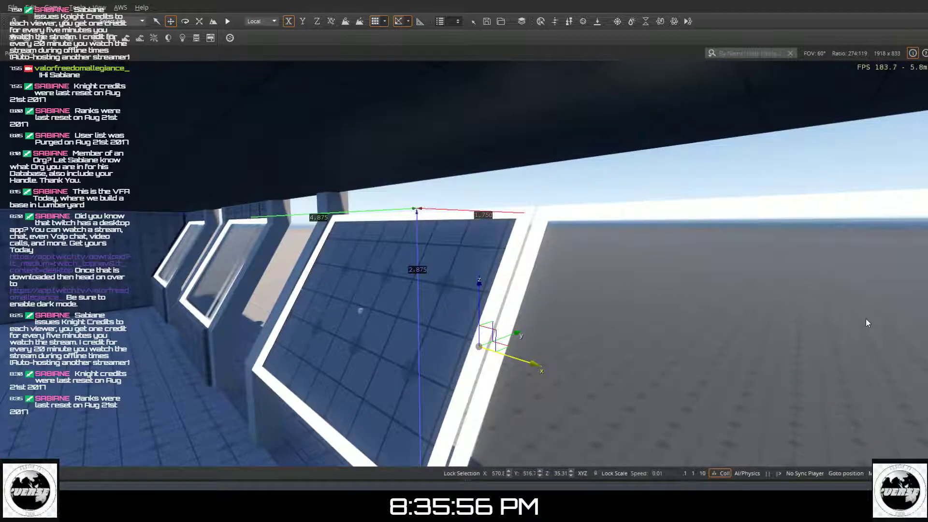
# - Delete the old glass pane from the second frame of the wide window bay
pyautogui.press('Escape')
pyautogui.click(652, 364)
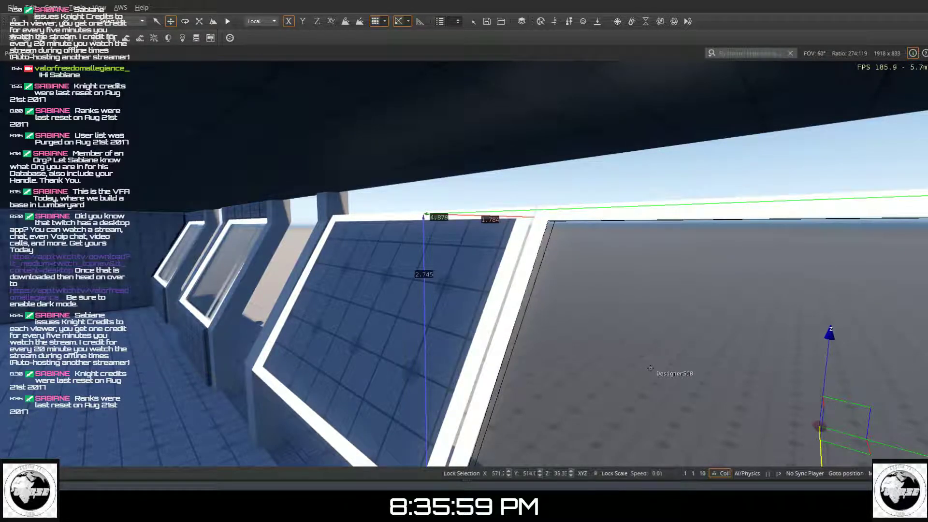
pyautogui.press('Delete')
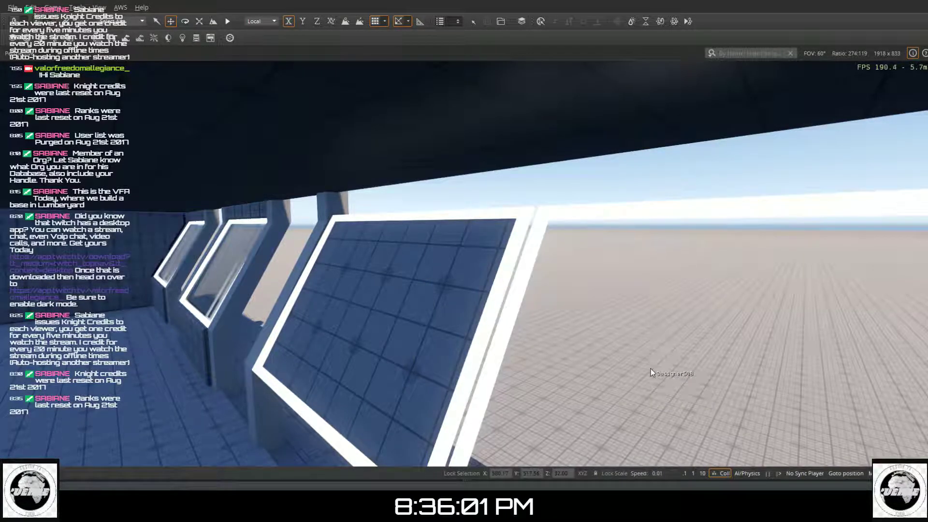
# - Extend the second frame's outer side face across the gap to the neighbouring frame, making the frame 5.125 long
pyautogui.click(592, 212)
pyautogui.press('a')
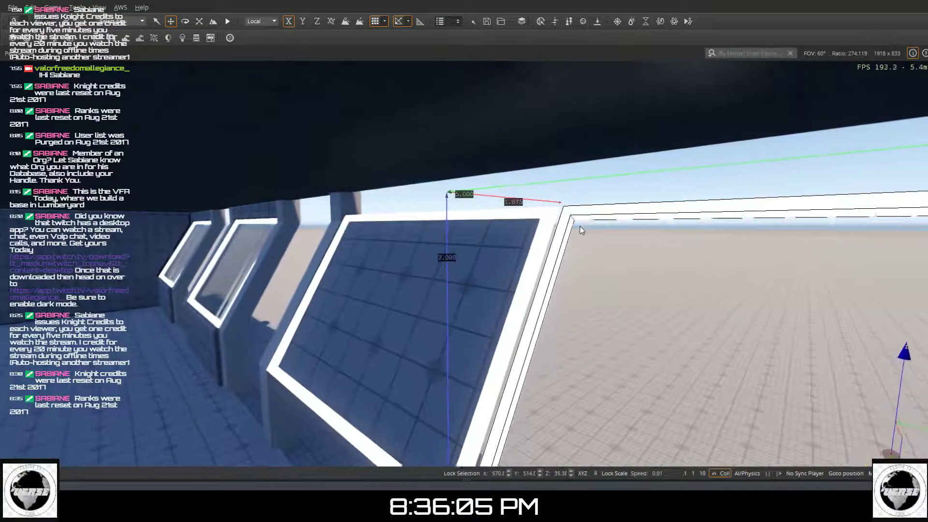
pyautogui.moveTo(581, 229); pyautogui.dragTo(629, 212, button='right')
pyautogui.press('a')
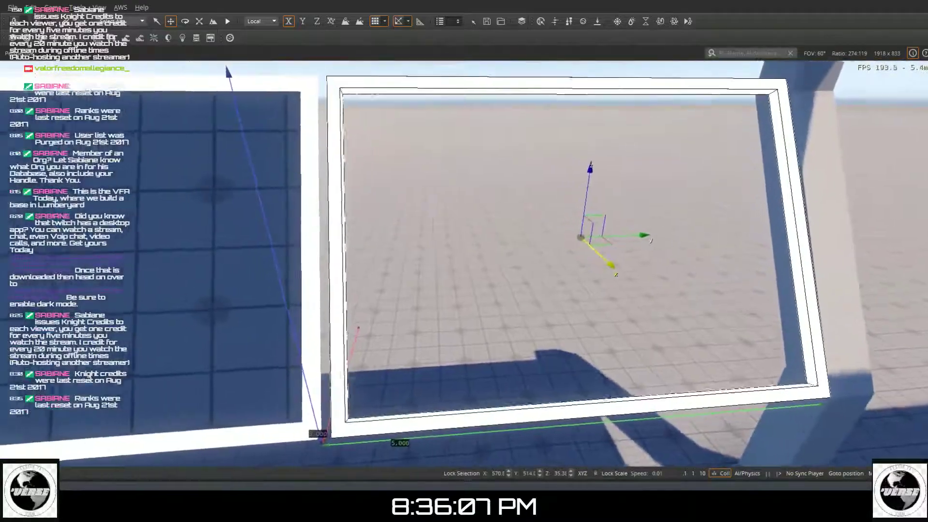
pyautogui.press('a')
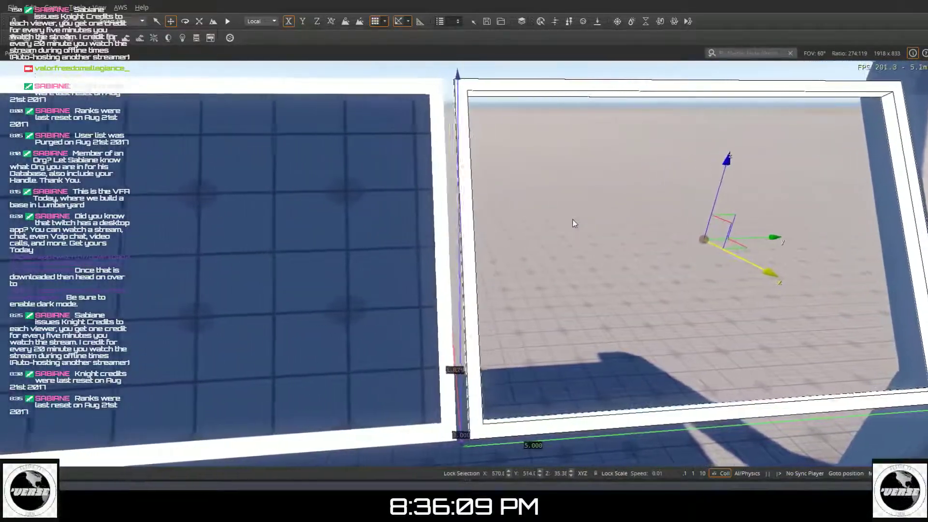
pyautogui.press('a')
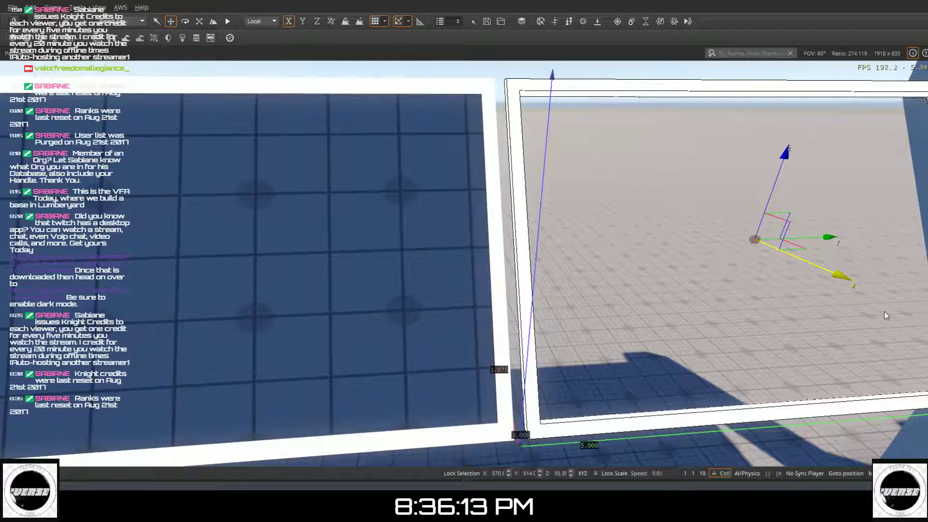
pyautogui.press('3')
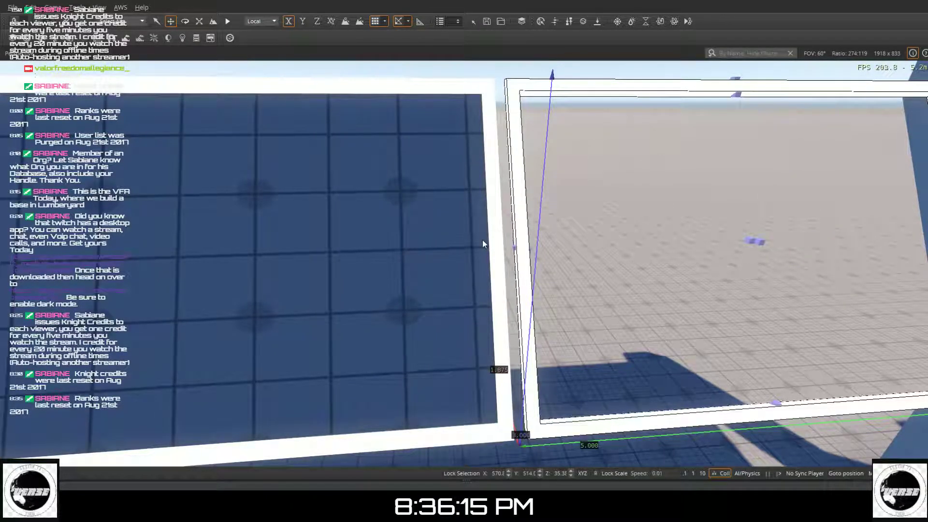
pyautogui.click(513, 247)
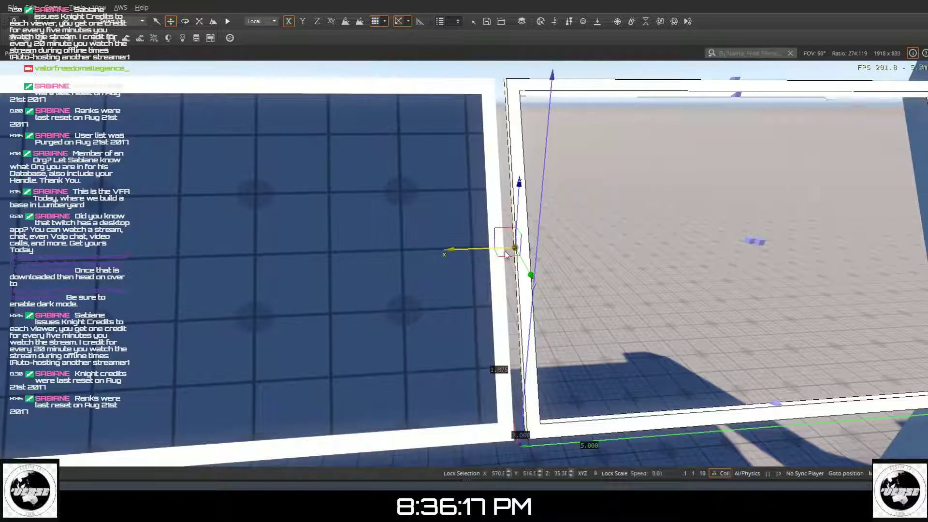
pyautogui.moveTo(498, 248); pyautogui.dragTo(495, 248)
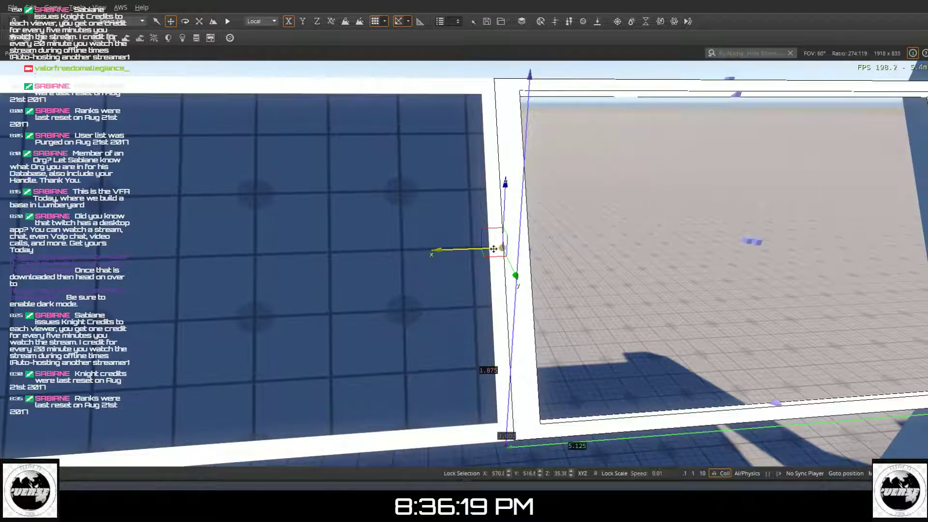
pyautogui.press('d')
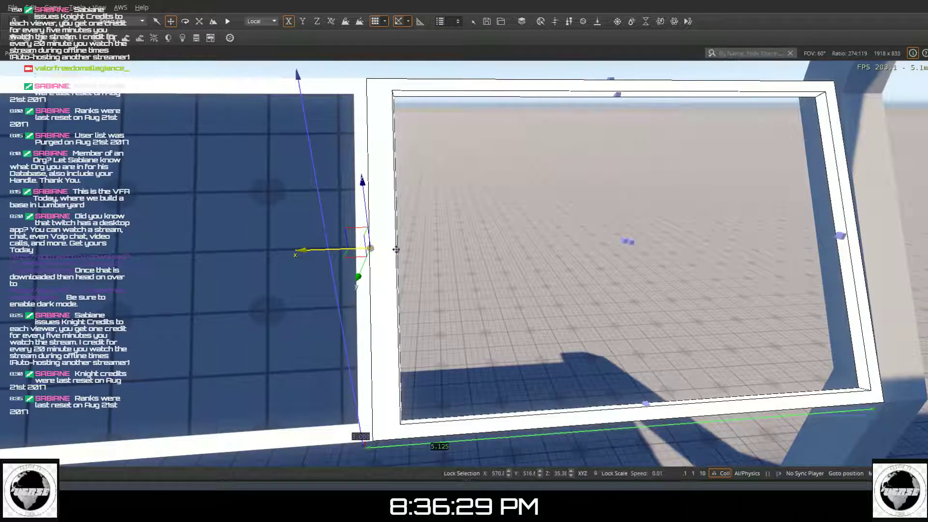
# - Shift the inner face of the widened upright toward the neighbouring frame to thin the upright
pyautogui.click(396, 250)
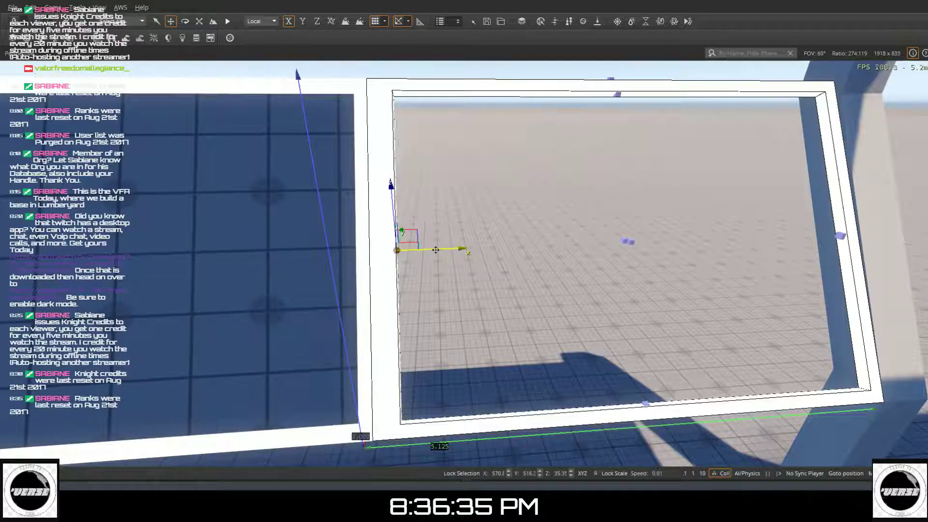
pyautogui.moveTo(434, 250); pyautogui.dragTo(426, 251)
pyautogui.moveTo(426, 251); pyautogui.dragTo(432, 248, button='right')
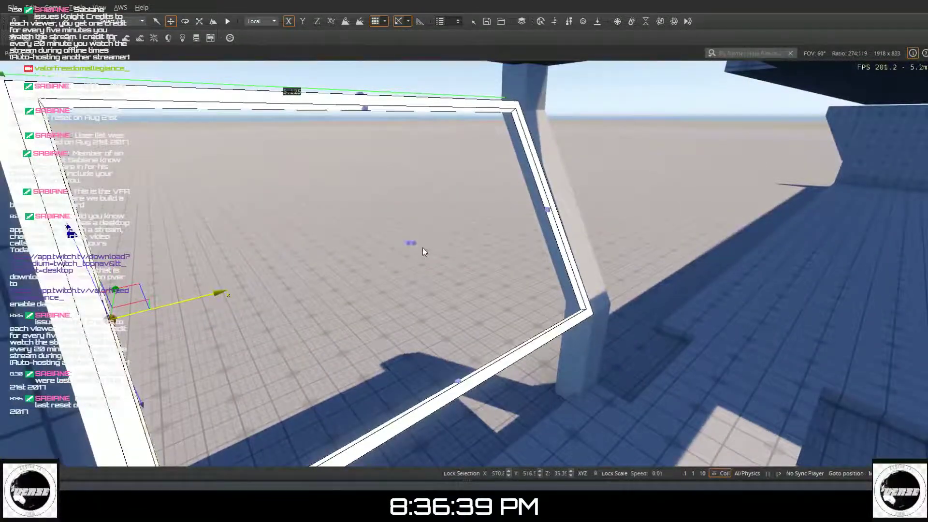
pyautogui.press('d')
pyautogui.moveTo(341, 224)
pyautogui.mouseDown(button='right')
pyautogui.moveTo(270, 242)
pyautogui.moveTo(341, 229)
pyautogui.mouseUp(button='right')
pyautogui.press('d')
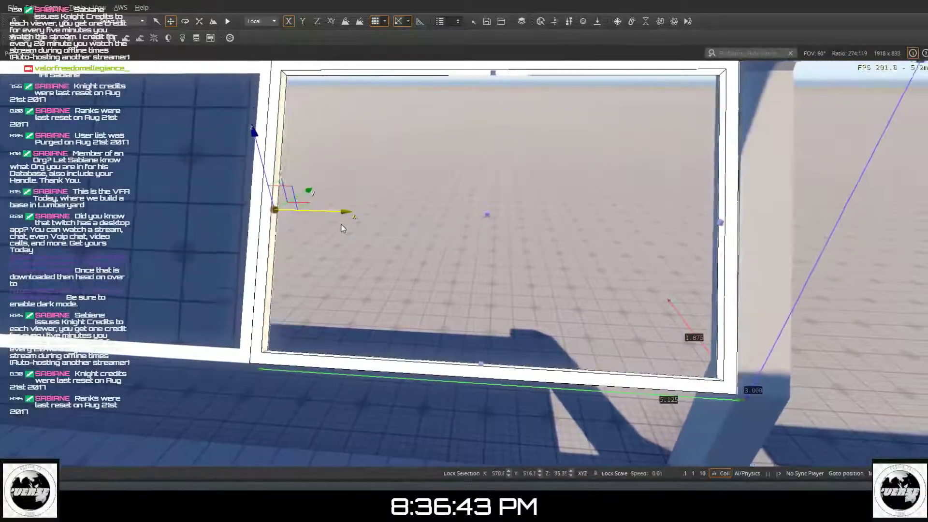
pyautogui.press('d')
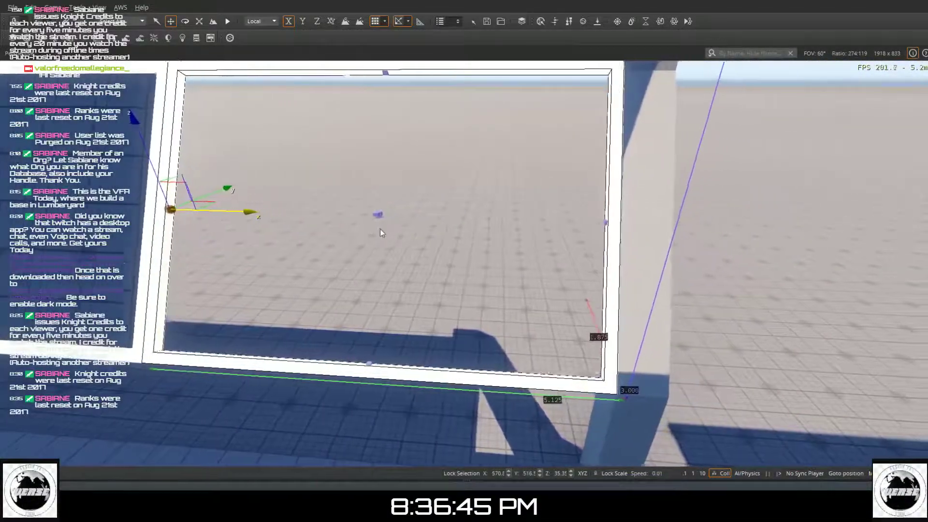
pyautogui.press('d')
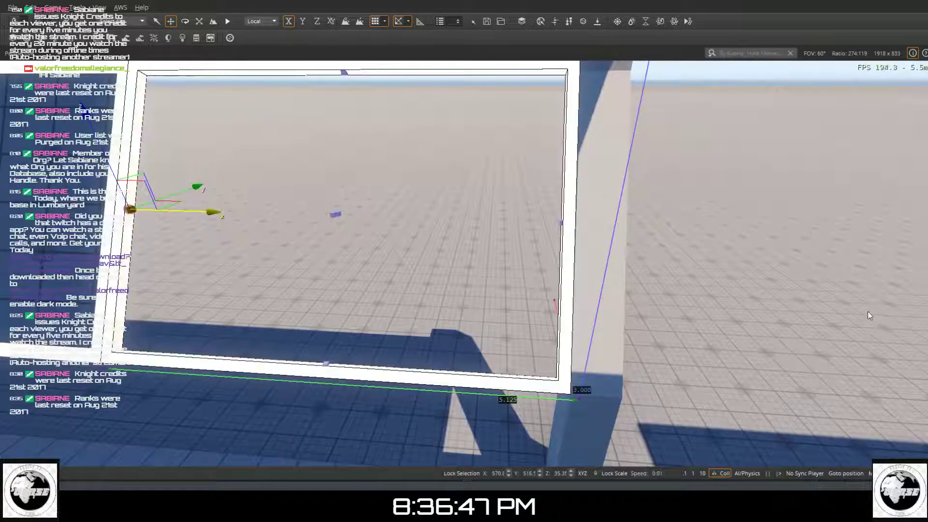
pyautogui.press('Escape')
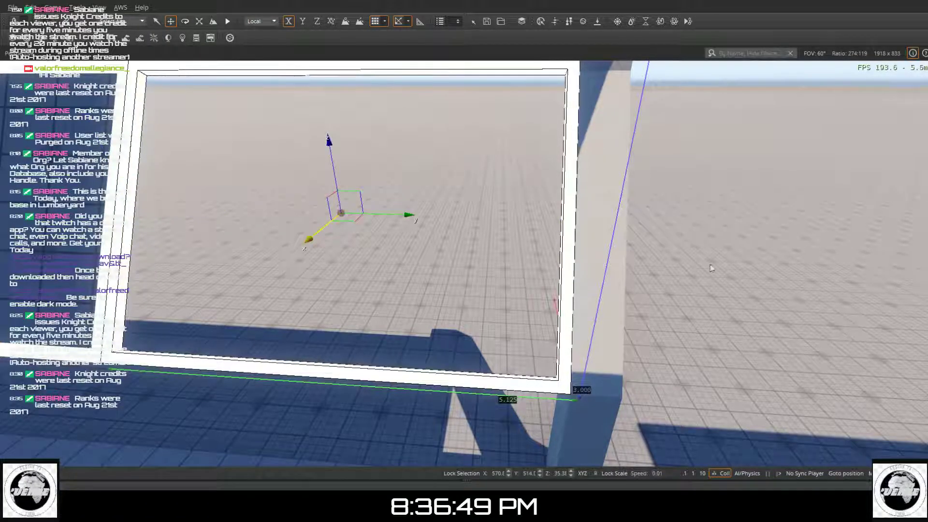
# - Reposition the slanted pane's pivot from its corner to the centre of the pane
pyautogui.click(80, 121)
pyautogui.moveTo(80, 122); pyautogui.dragTo(90, 152, button='right')
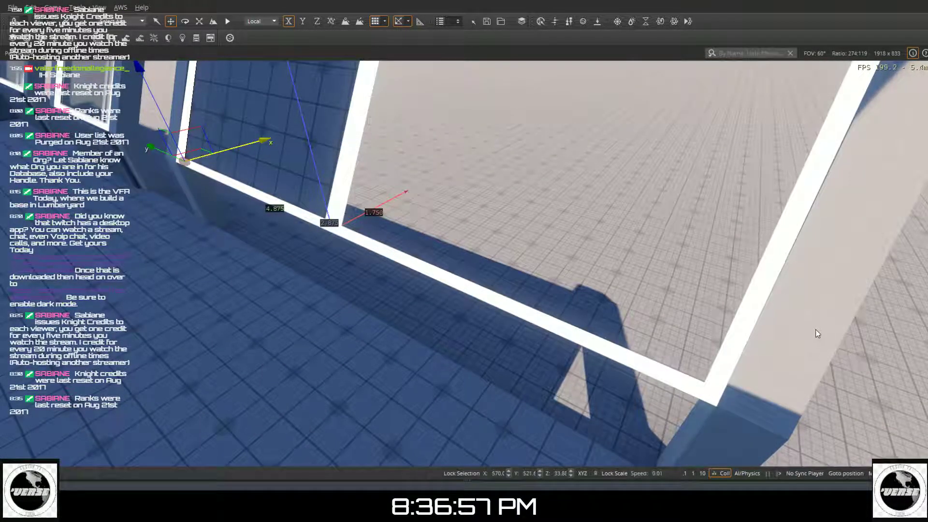
pyautogui.moveTo(815, 330); pyautogui.dragTo(795, 242, button='right')
pyautogui.moveTo(721, 314); pyautogui.dragTo(449, 162, button='right')
pyautogui.moveTo(448, 158); pyautogui.dragTo(604, 217, button='middle')
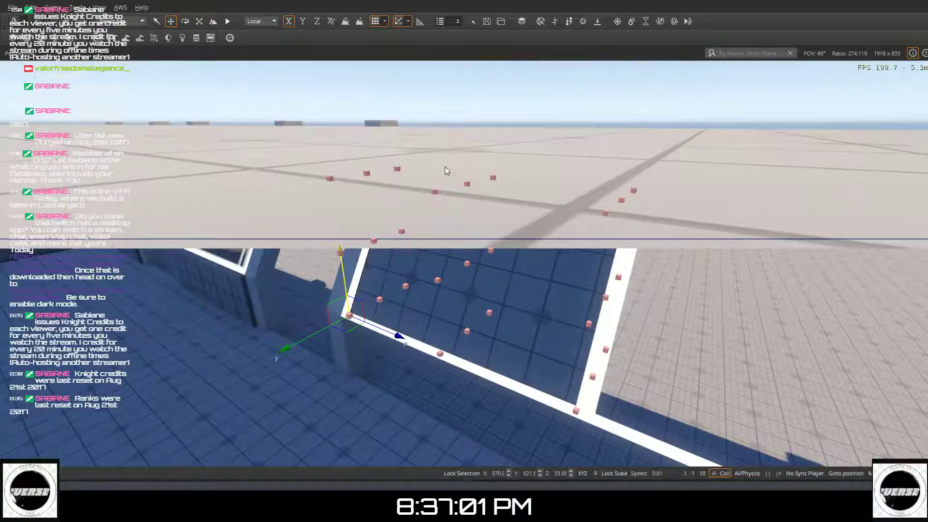
pyautogui.moveTo(446, 168); pyautogui.dragTo(550, 254, button='middle')
pyautogui.moveTo(500, 249)
pyautogui.mouseDown(button='right')
pyautogui.moveTo(604, 329)
pyautogui.moveTo(501, 249)
pyautogui.mouseUp(button='right')
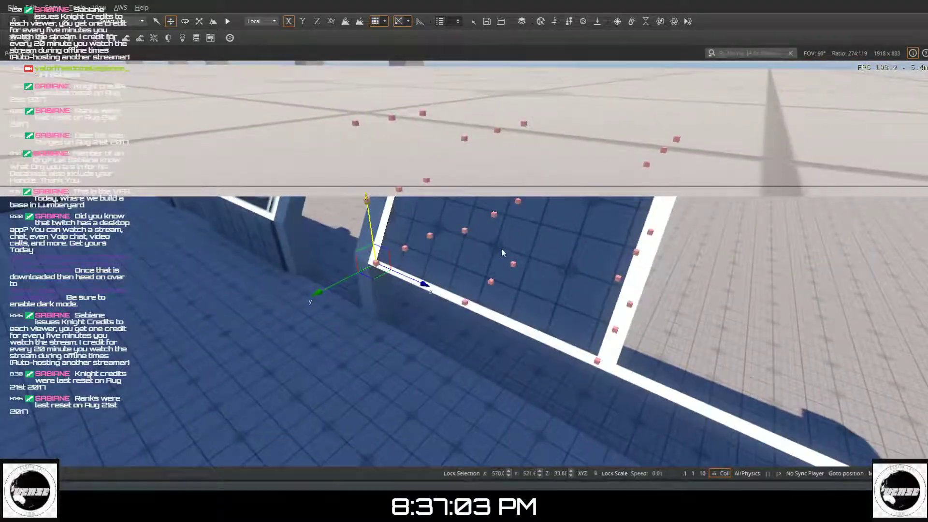
pyautogui.click(495, 215)
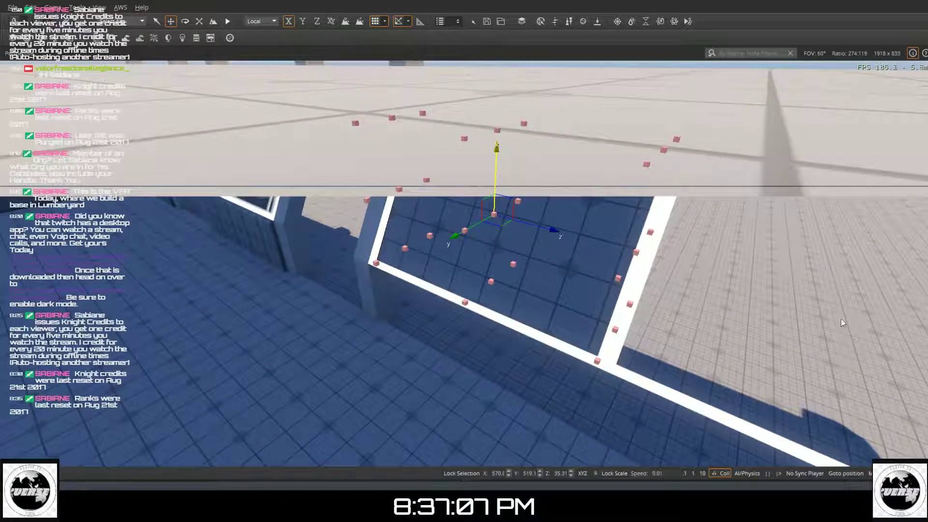
pyautogui.press('Escape')
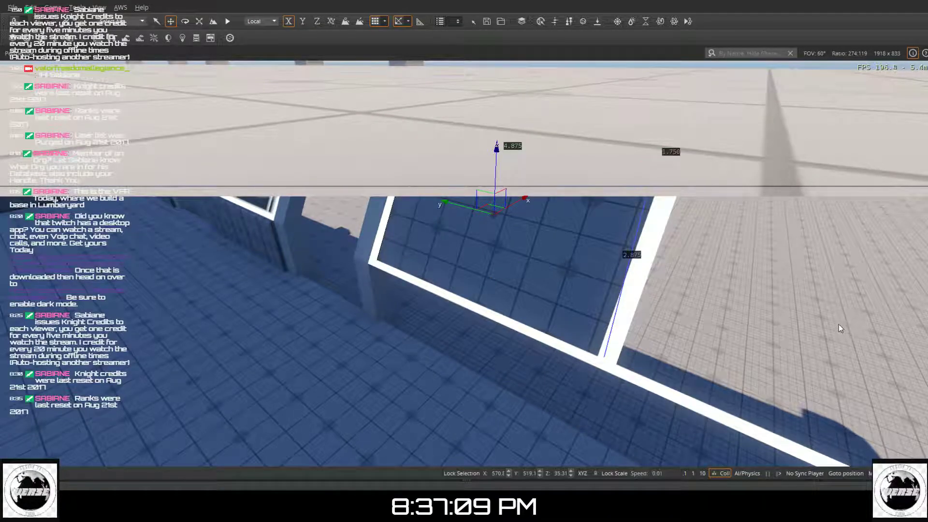
# - Duplicate the slanted pane and move the copy along the Y axis to fill the second frame's opening
pyautogui.moveTo(837, 324); pyautogui.dragTo(916, 333, button='right')
pyautogui.moveTo(568, 307); pyautogui.dragTo(641, 327, button='right')
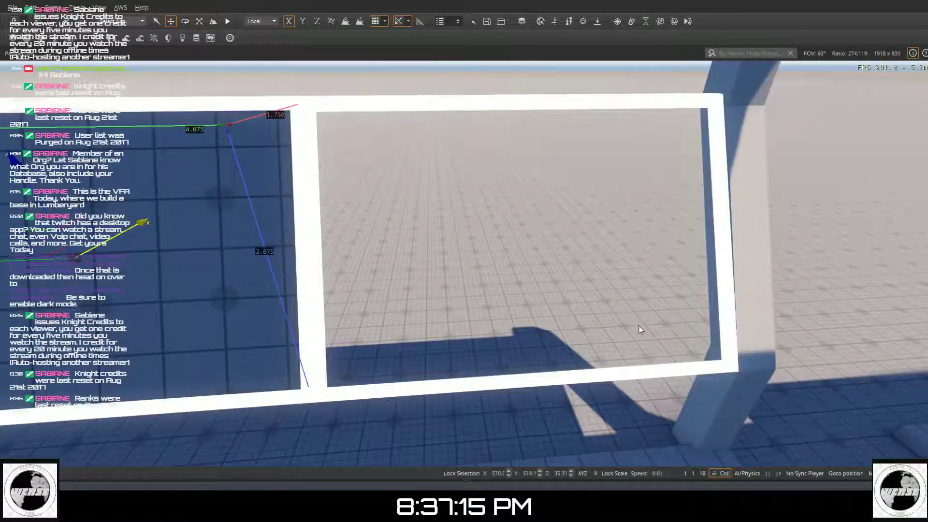
pyautogui.moveTo(639, 325); pyautogui.dragTo(386, 252)
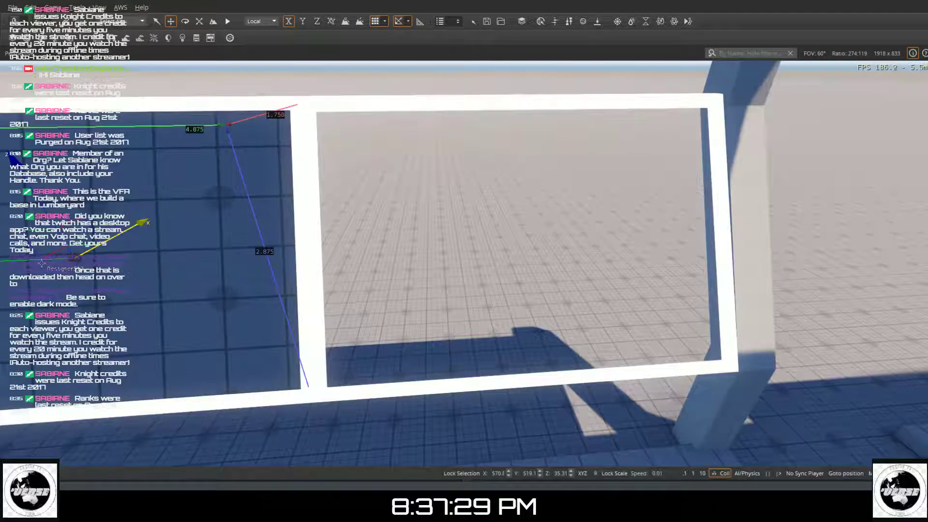
pyautogui.moveTo(42, 261); pyautogui.dragTo(485, 358)
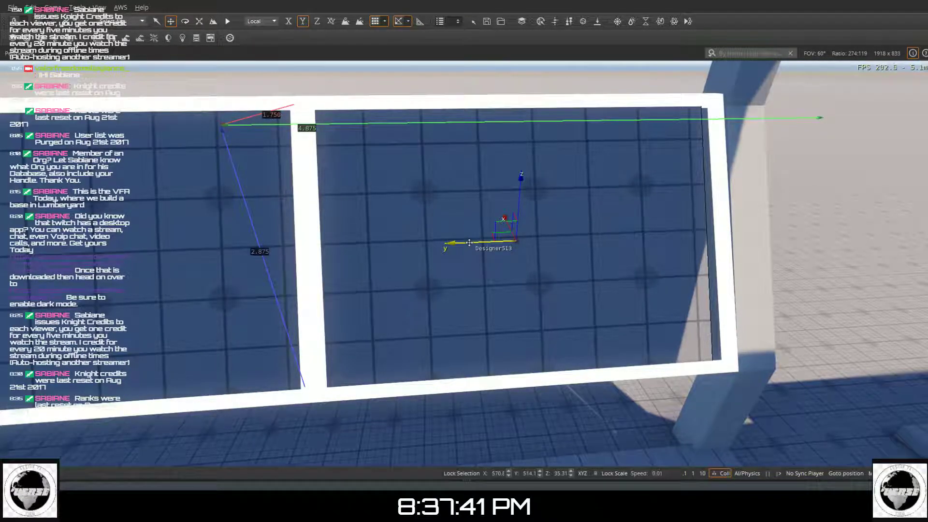
pyautogui.moveTo(472, 242); pyautogui.dragTo(476, 242)
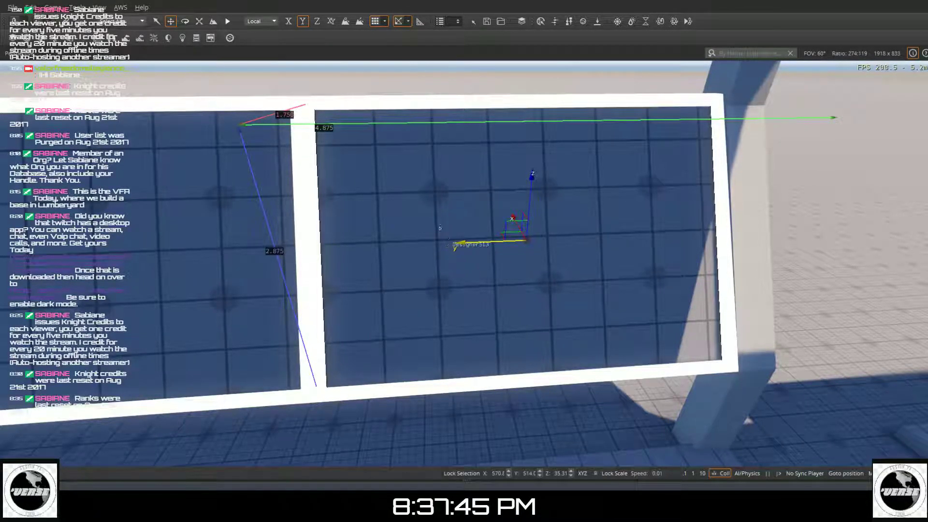
pyautogui.click(372, 76)
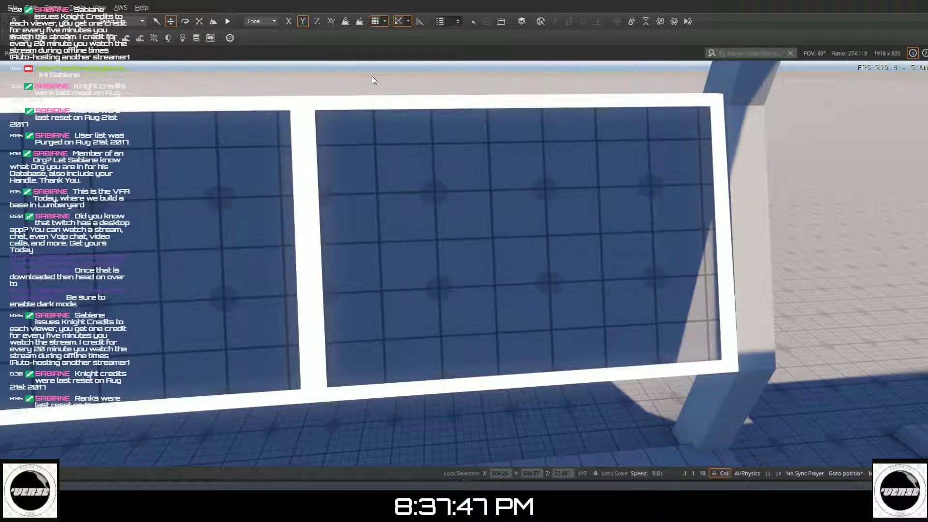
# - Examine the fit of the two slanted panes in their frames from inside and outside the building
pyautogui.moveTo(372, 76); pyautogui.dragTo(372, 78, button='right')
pyautogui.moveTo(464, 264); pyautogui.dragTo(417, 143, button='right')
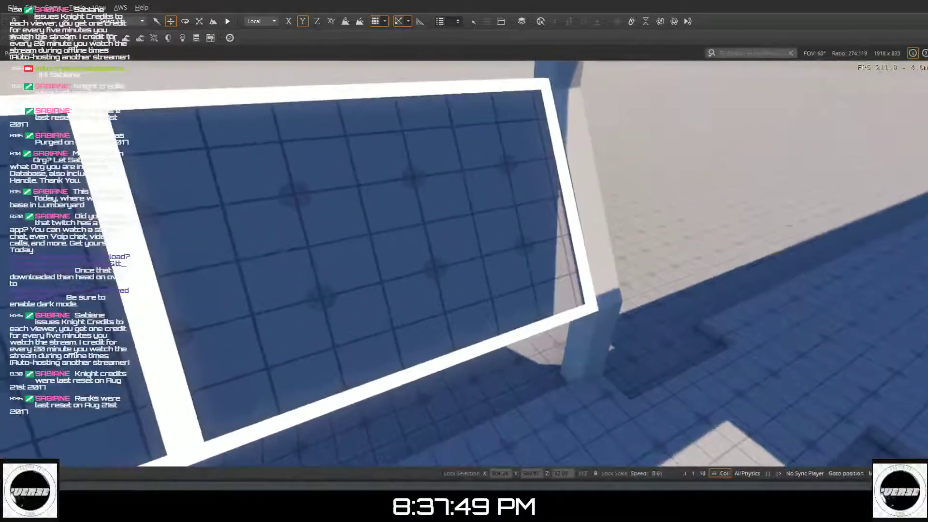
pyautogui.moveTo(614, 352); pyautogui.dragTo(710, 440, button='right')
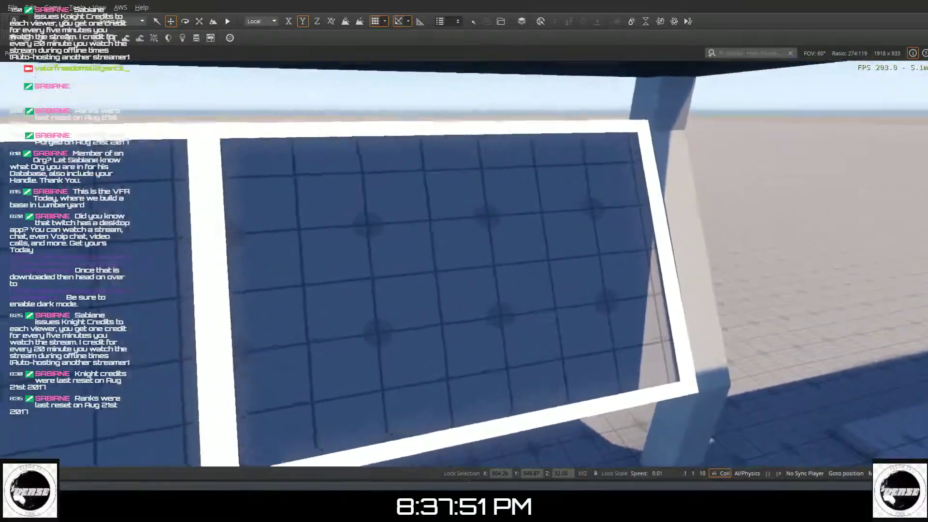
pyautogui.moveTo(464, 263); pyautogui.dragTo(493, 380, button='right')
pyautogui.press('w')
pyautogui.moveTo(464, 264); pyautogui.dragTo(382, 213, button='right')
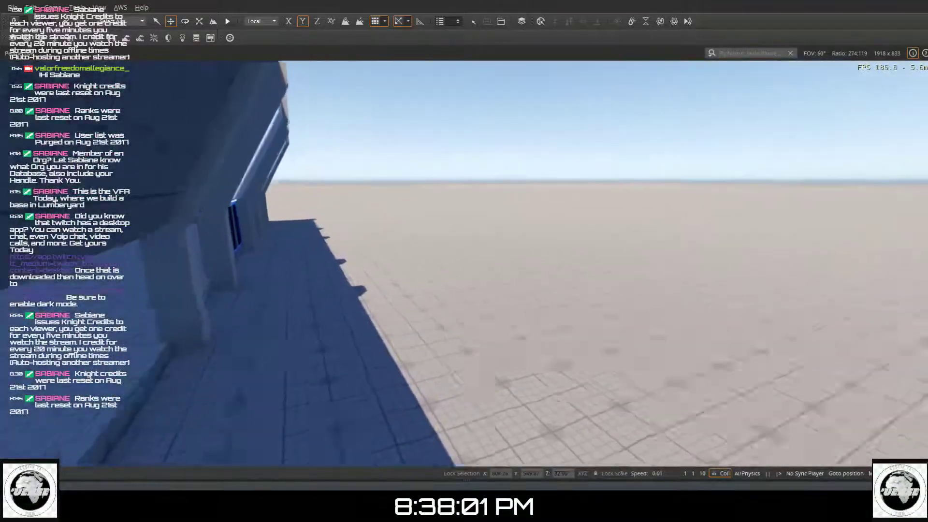
pyautogui.press('w')
pyautogui.moveTo(464, 263); pyautogui.dragTo(551, 172, button='right')
pyautogui.moveTo(464, 264); pyautogui.dragTo(241, 257, button='right')
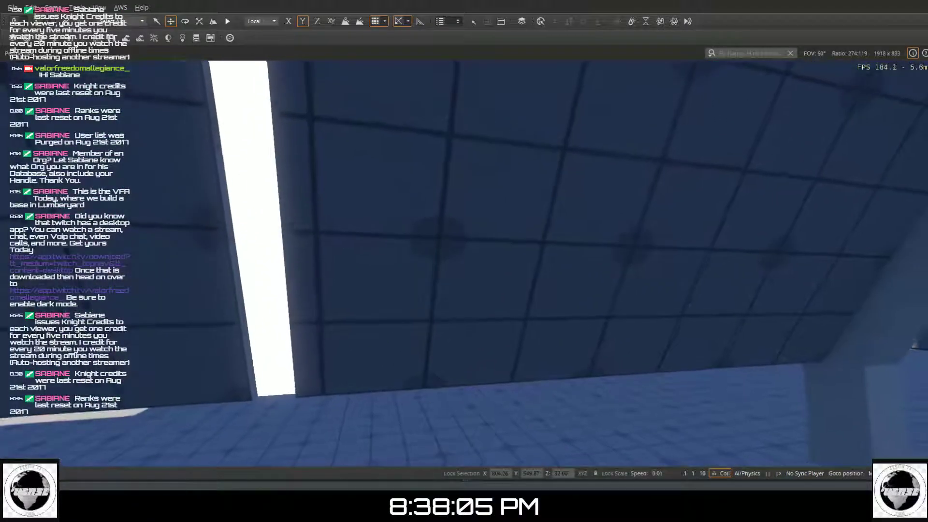
# - Raise the first slanted pane's bottom face to a height of 2.75, shift it to a depth of 1.875, and check the fit
pyautogui.press('s')
pyautogui.moveTo(377, 118); pyautogui.dragTo(333, 350, button='right')
pyautogui.moveTo(421, 246); pyautogui.dragTo(416, 198, button='right')
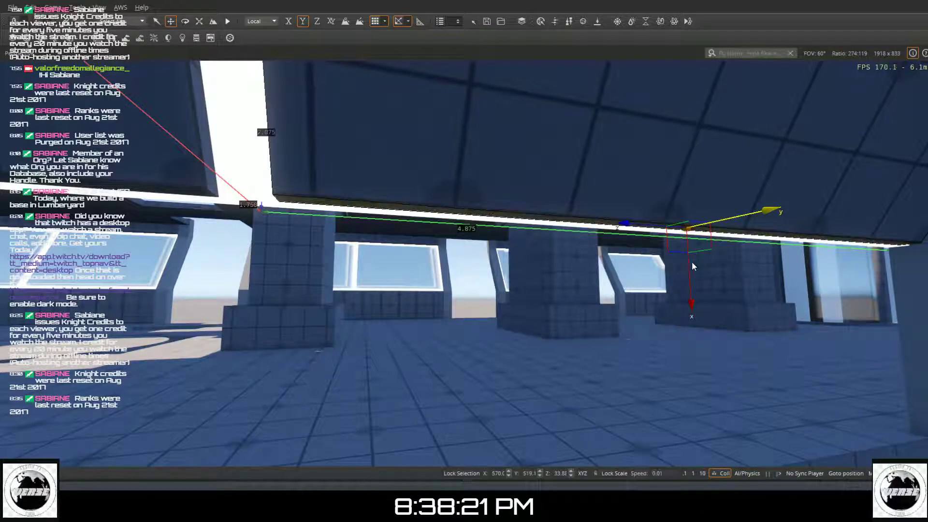
pyautogui.moveTo(690, 267); pyautogui.dragTo(693, 245)
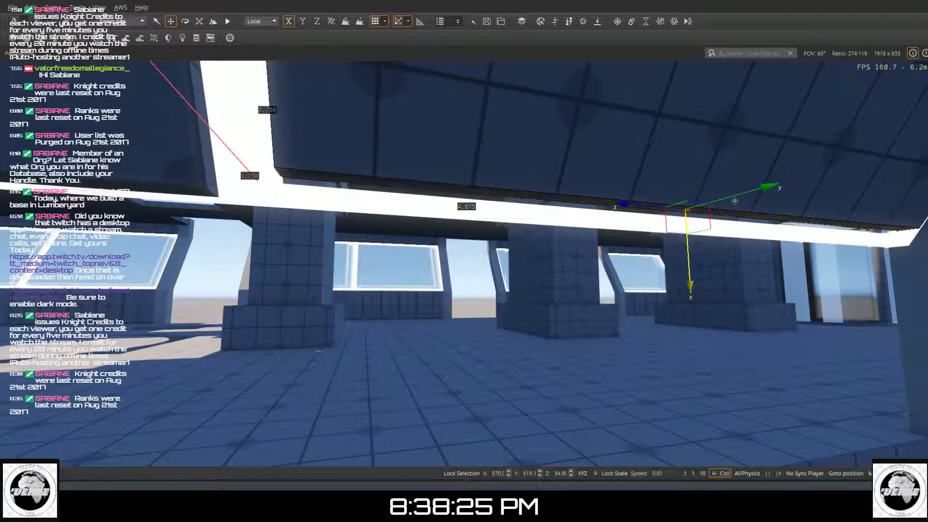
pyautogui.moveTo(735, 195); pyautogui.dragTo(722, 200)
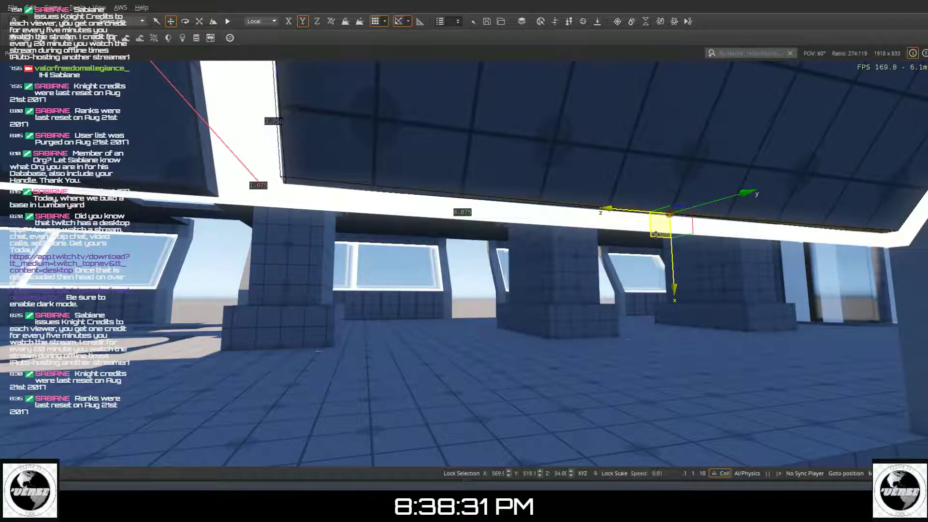
pyautogui.press('w')
pyautogui.moveTo(656, 235); pyautogui.dragTo(524, 198, button='right')
pyautogui.press('w')
pyautogui.press('d')
pyautogui.moveTo(686, 233); pyautogui.dragTo(688, 227, button='right')
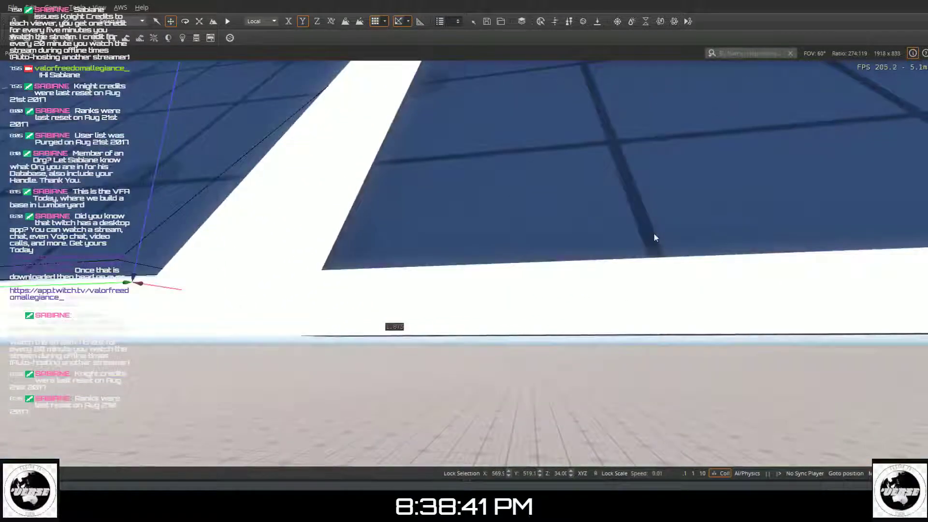
pyautogui.moveTo(356, 68)
pyautogui.mouseDown(button='right')
pyautogui.moveTo(252, 63)
pyautogui.moveTo(250, 73)
pyautogui.moveTo(220, 62)
pyautogui.moveTo(353, 66)
pyautogui.mouseUp(button='right')
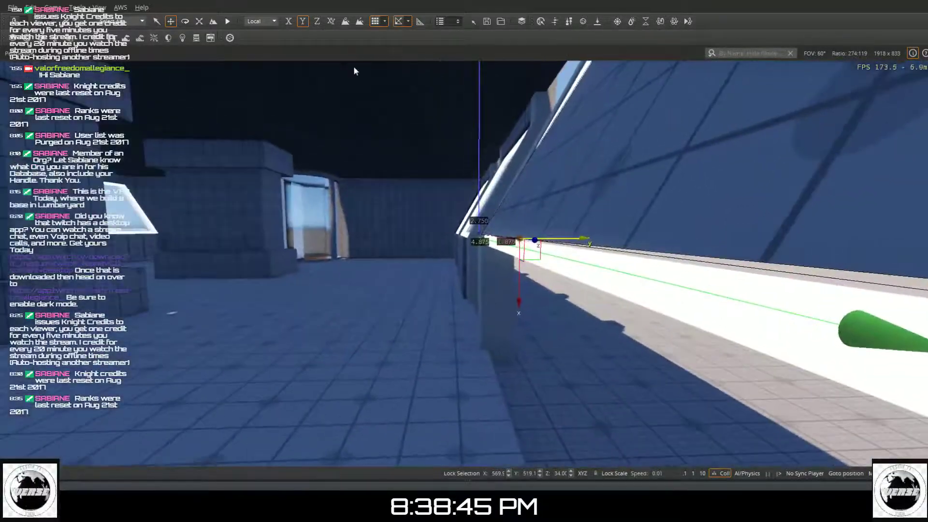
# - Turn off grid snapping and shift the slanted pane's bottom face along its X axis to a pane height of 2.774
pyautogui.click(376, 25)
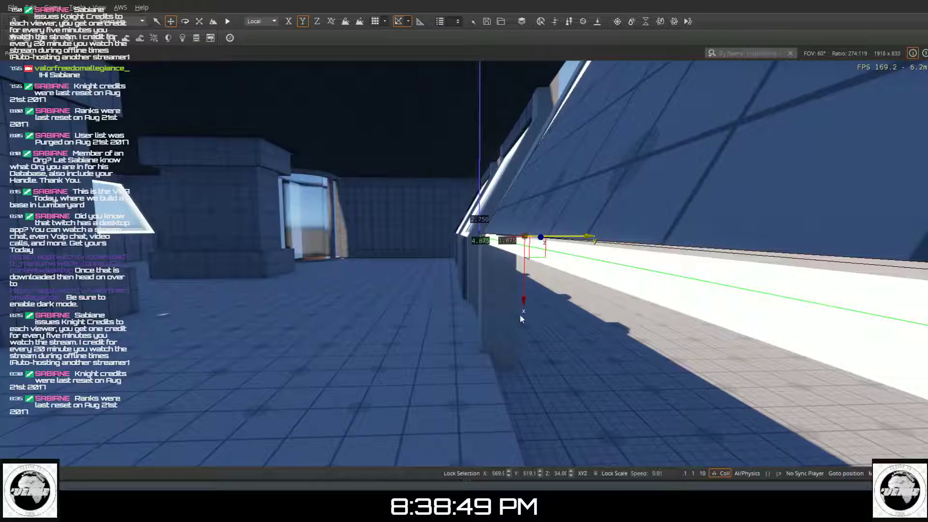
pyautogui.moveTo(524, 303); pyautogui.dragTo(521, 303)
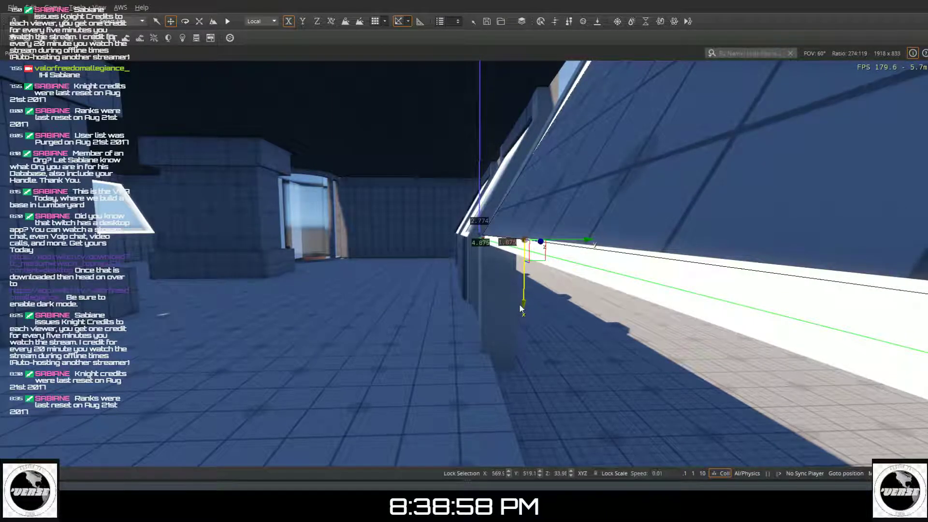
# - Examine how the slanted pane's bottom edge and sides sit against the white frame from several angles
pyautogui.moveTo(521, 303)
pyautogui.mouseDown(button='right')
pyautogui.moveTo(744, 303)
pyautogui.moveTo(439, 303)
pyautogui.moveTo(561, 333)
pyautogui.moveTo(562, 311)
pyautogui.moveTo(585, 310)
pyautogui.moveTo(566, 307)
pyautogui.moveTo(686, 357)
pyautogui.moveTo(602, 324)
pyautogui.mouseUp(button='right')
pyautogui.press('d')
pyautogui.press('d')
pyautogui.press('a')
pyautogui.press('a')
pyautogui.press('d')
pyautogui.press('w')
pyautogui.press('d')
pyautogui.press('d')
pyautogui.press('s')
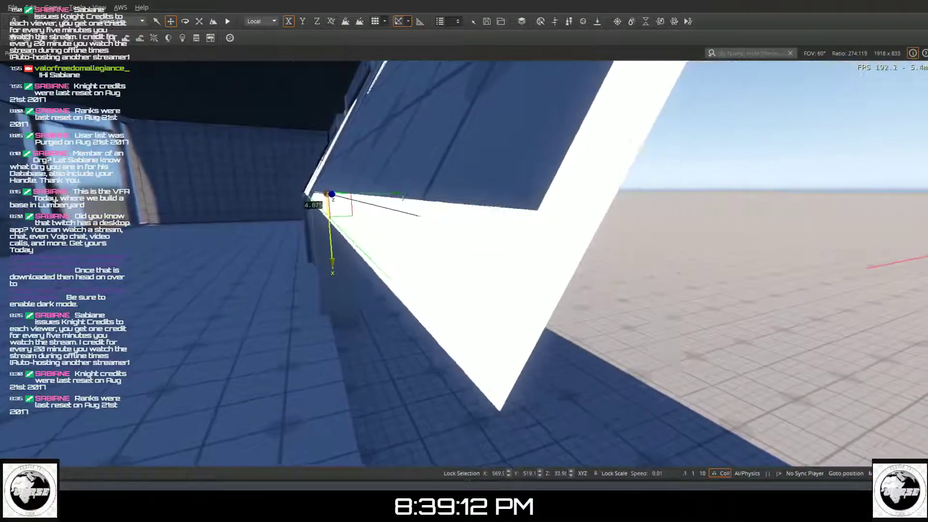
pyautogui.press('s')
pyautogui.press('s')
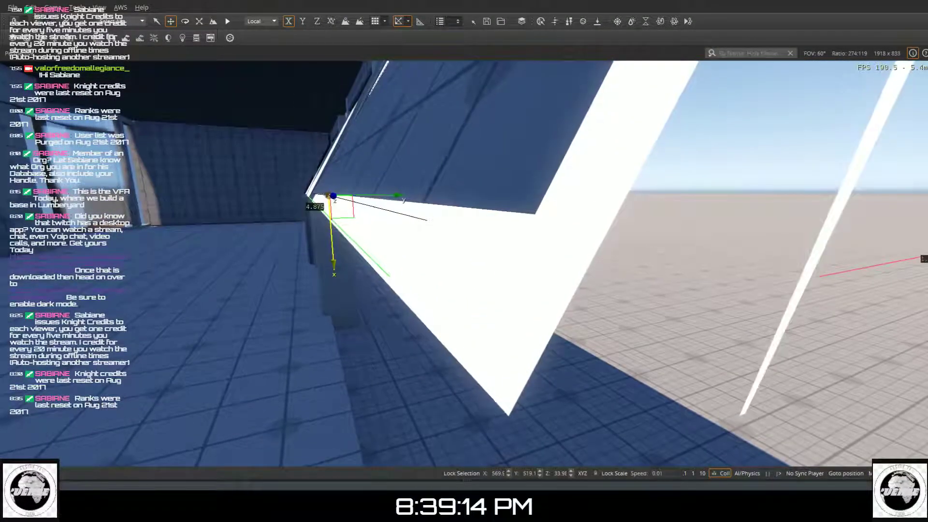
pyautogui.press('s')
pyautogui.press('s')
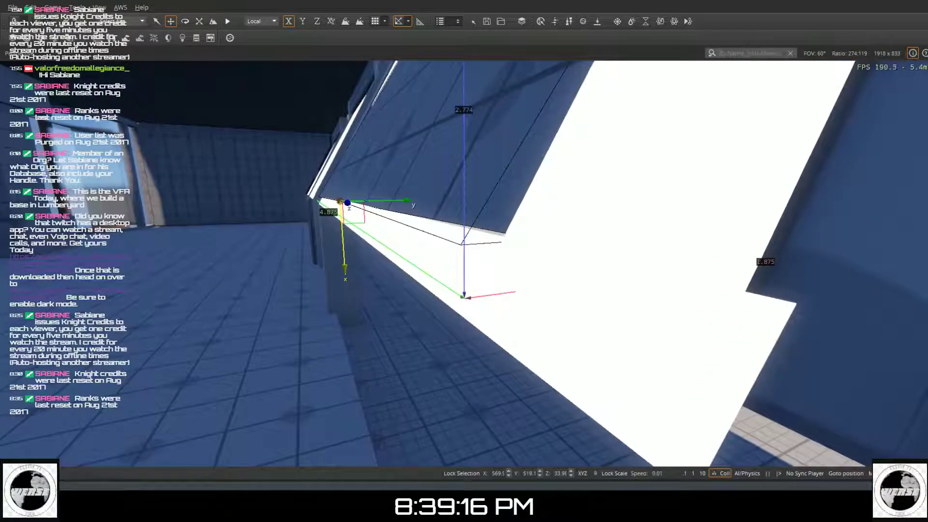
pyautogui.press('s')
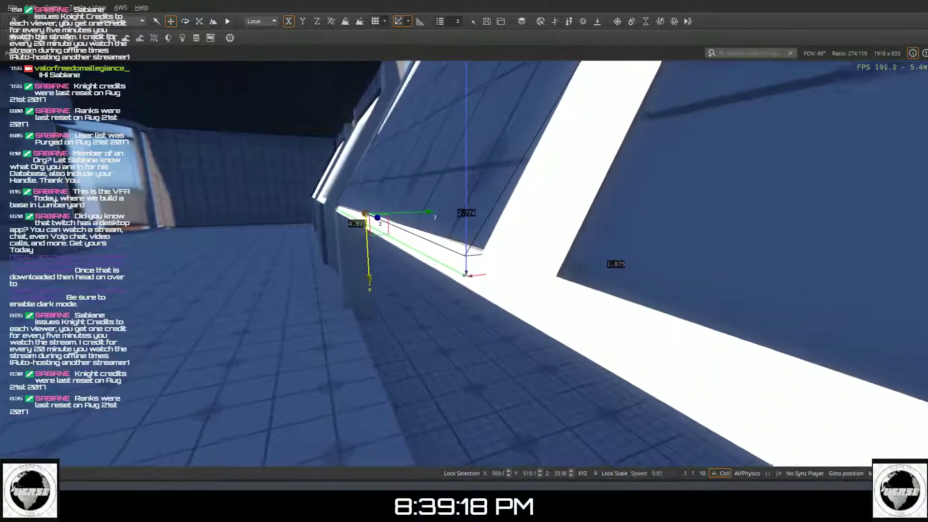
pyautogui.press('a')
pyautogui.press('a')
pyautogui.press('a')
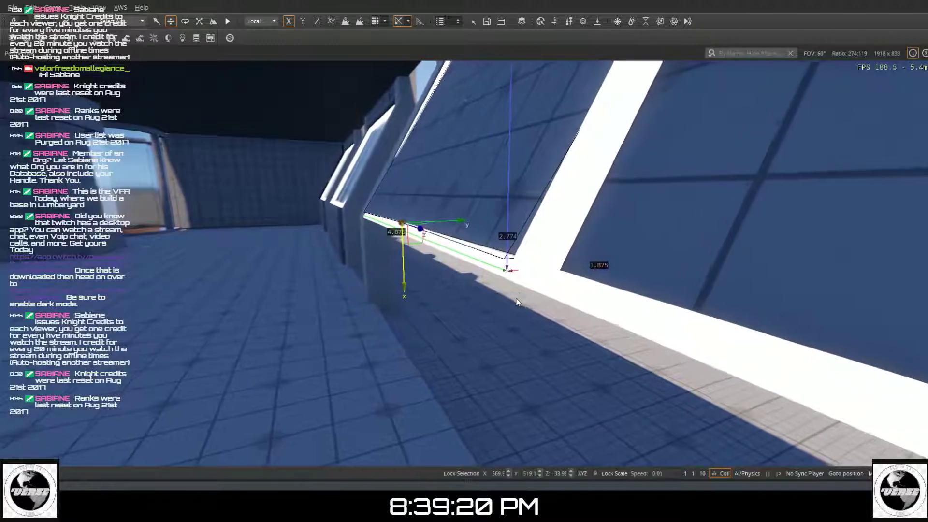
pyautogui.moveTo(638, 293); pyautogui.dragTo(658, 261, button='right')
pyautogui.press('a')
pyautogui.press('a')
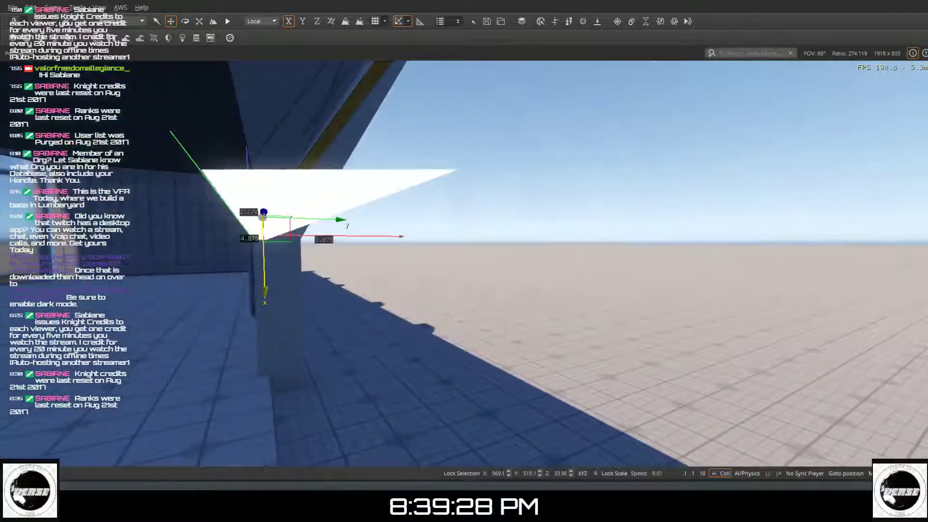
pyautogui.press('a')
pyautogui.press('d')
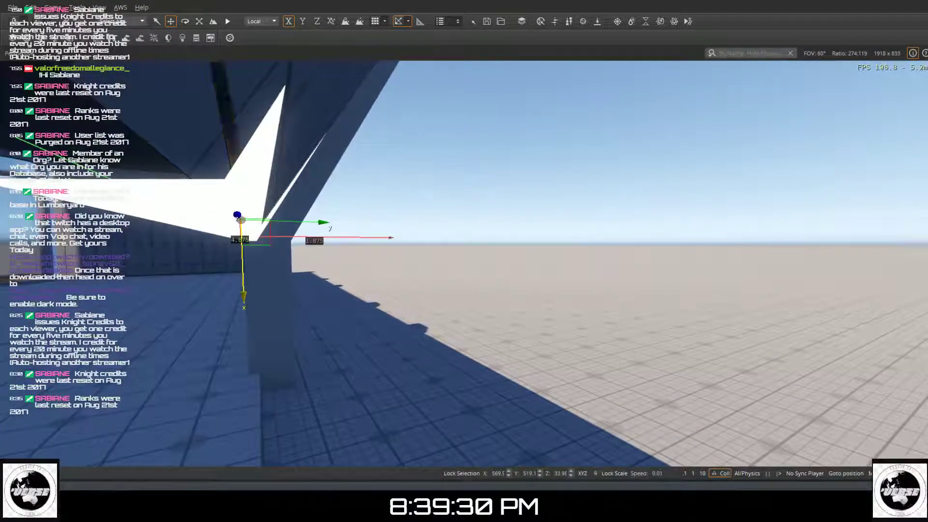
pyautogui.press('a')
# - Try to shift the slanted pane's top face along its Y axis to a pane depth of 1.846
pyautogui.moveTo(657, 261); pyautogui.dragTo(904, 140, button='right')
pyautogui.press('w')
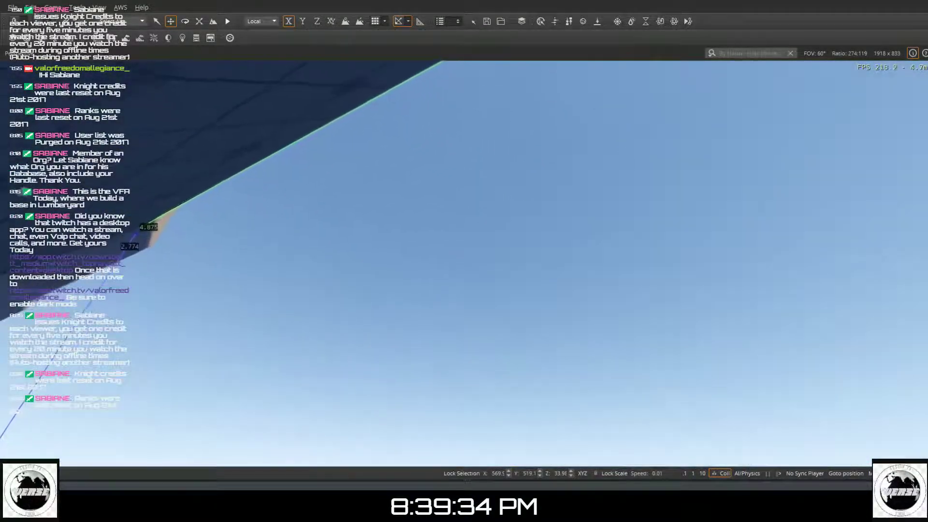
pyautogui.moveTo(464, 263); pyautogui.dragTo(184, 227, button='right')
pyautogui.press('d')
pyautogui.press('w')
pyautogui.moveTo(669, 285); pyautogui.dragTo(634, 299, button='right')
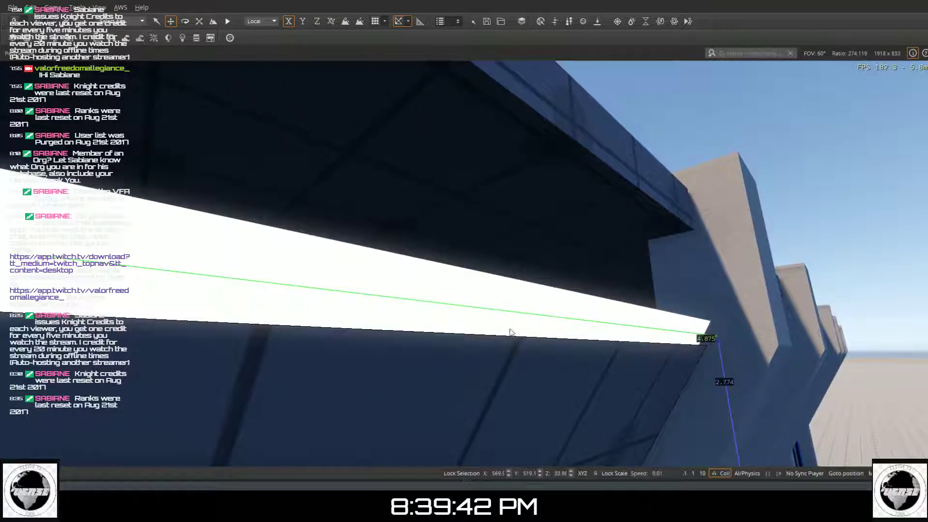
pyautogui.press('s')
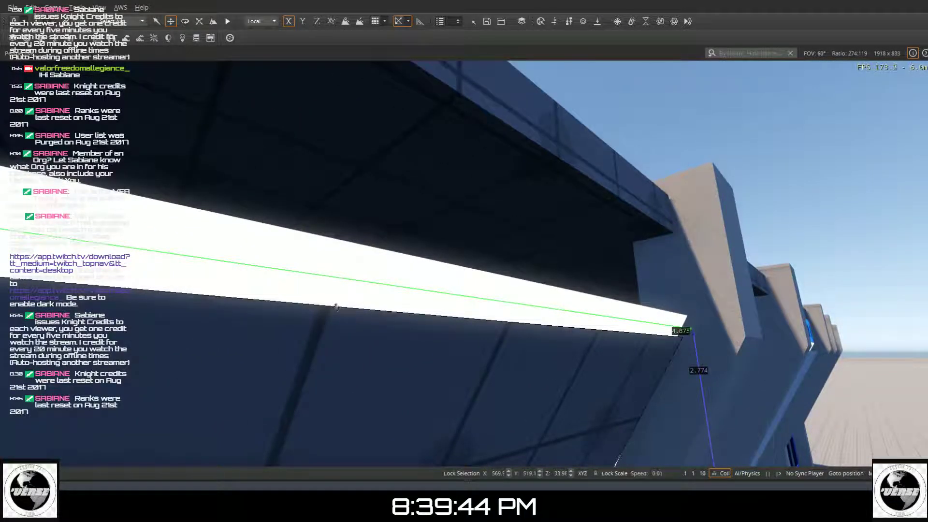
pyautogui.press('w')
pyautogui.moveTo(265, 263)
pyautogui.mouseDown(button='right')
pyautogui.moveTo(270, 213)
pyautogui.moveTo(386, 212)
pyautogui.moveTo(280, 260)
pyautogui.mouseUp(button='right')
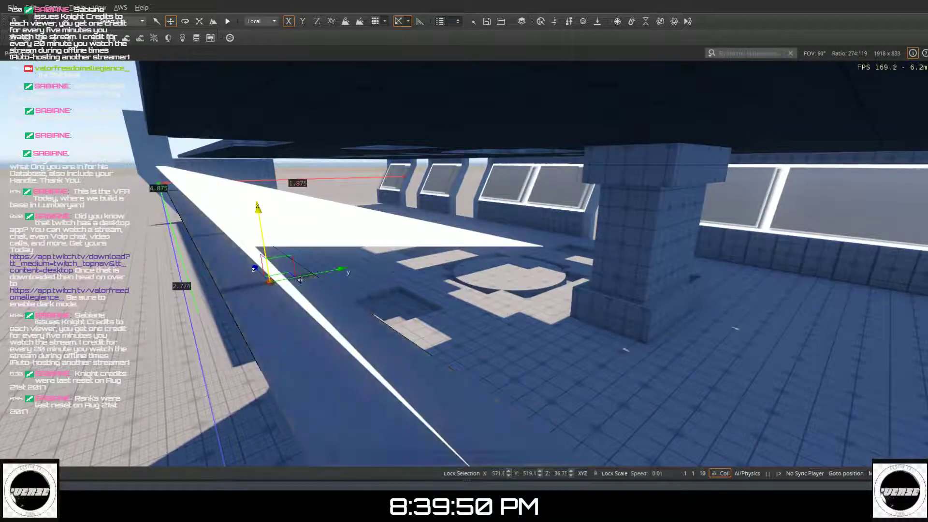
pyautogui.moveTo(299, 278); pyautogui.dragTo(318, 279)
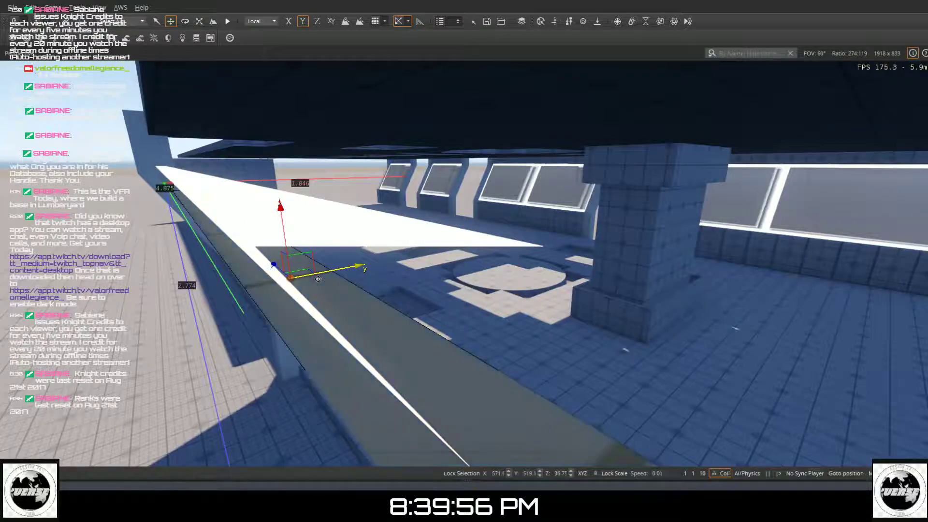
# - Try to shift the pane's large slanted face along its X axis to a height of 2.795, and inspect the fit
pyautogui.press('s')
pyautogui.moveTo(318, 278); pyautogui.dragTo(376, 273, button='right')
pyautogui.click(359, 345)
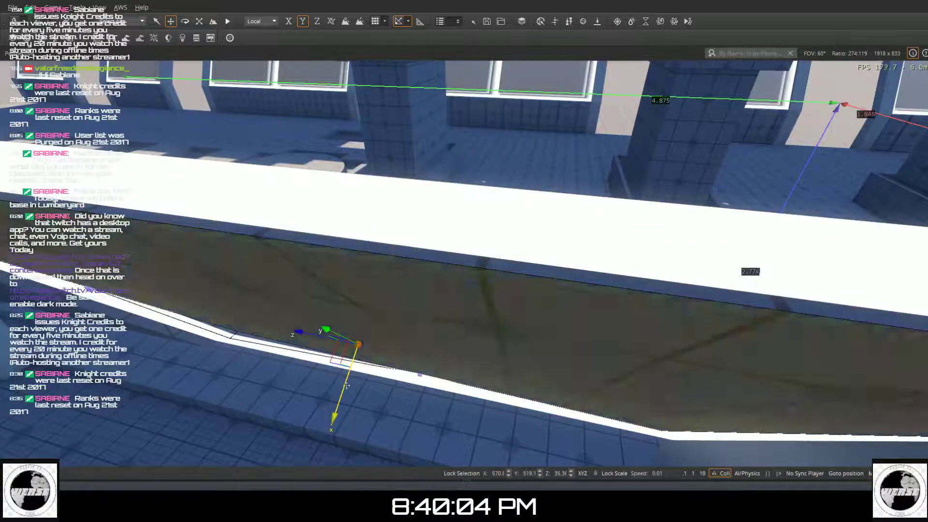
pyautogui.press('1')
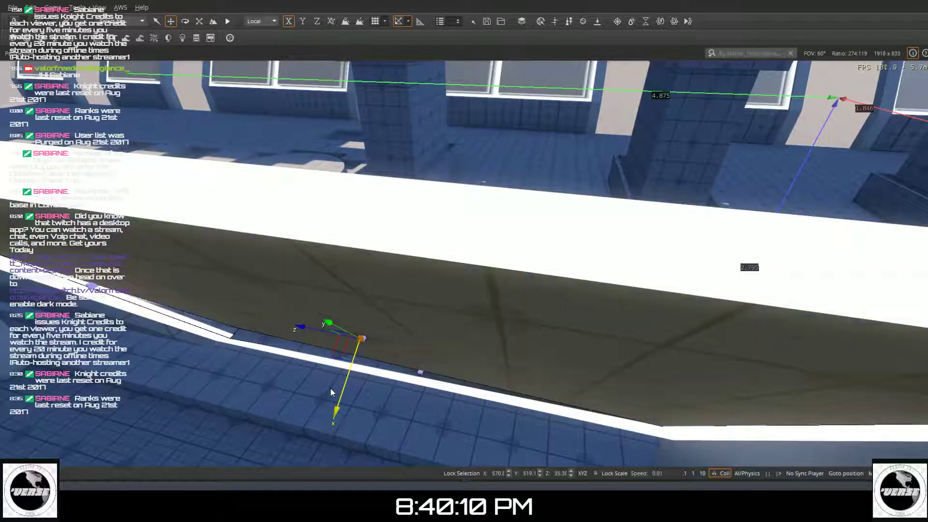
pyautogui.press('a')
pyautogui.moveTo(331, 389)
pyautogui.mouseDown(button='right')
pyautogui.moveTo(203, 389)
pyautogui.moveTo(152, 406)
pyautogui.moveTo(148, 413)
pyautogui.moveTo(169, 425)
pyautogui.moveTo(125, 405)
pyautogui.moveTo(129, 438)
pyautogui.moveTo(165, 442)
pyautogui.moveTo(309, 416)
pyautogui.moveTo(331, 389)
pyautogui.mouseUp(button='right')
pyautogui.press('a')
pyautogui.press('a')
pyautogui.press('w')
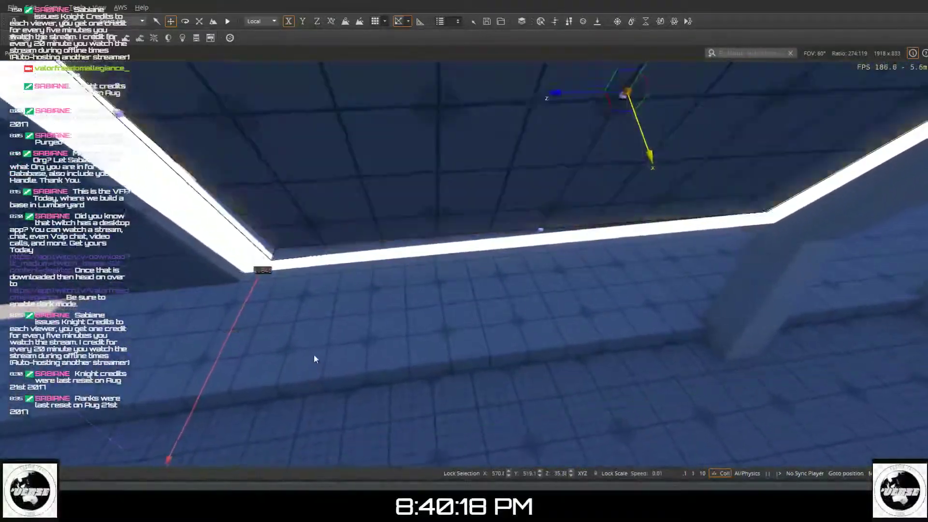
pyautogui.press('s')
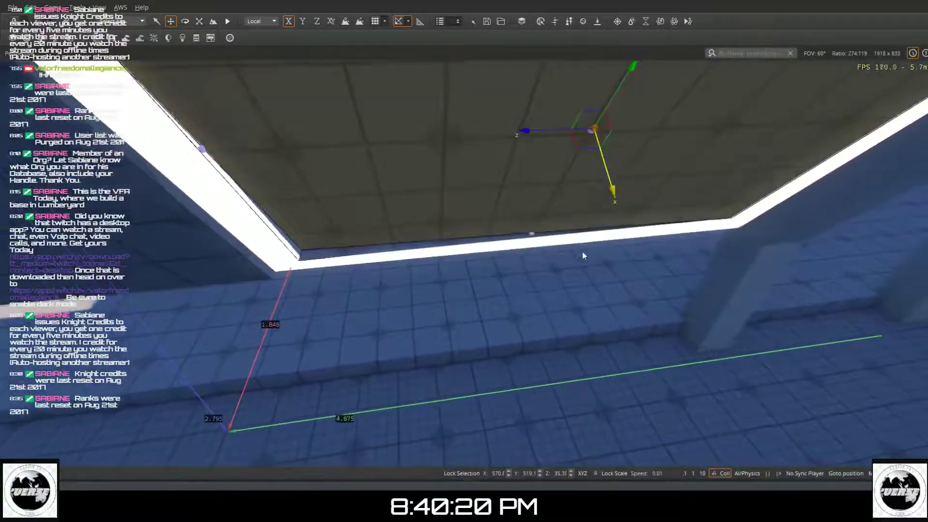
# - Undo the recent face shifts on the slanted pane
pyautogui.hotkey('ctrl', 'z')
pyautogui.hotkey('ctrl', 'z')
pyautogui.hotkey('ctrl', 'z')
pyautogui.hotkey('ctrl', 'z')
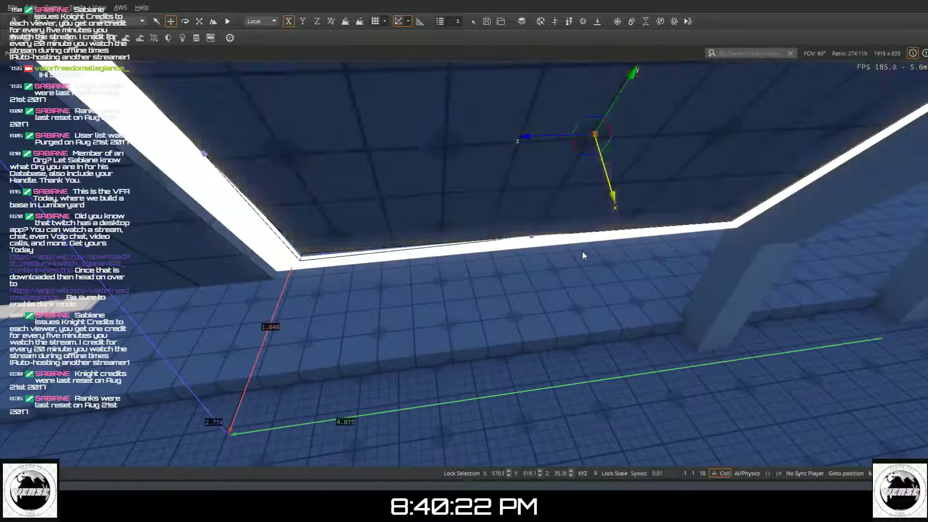
pyautogui.click(582, 255)
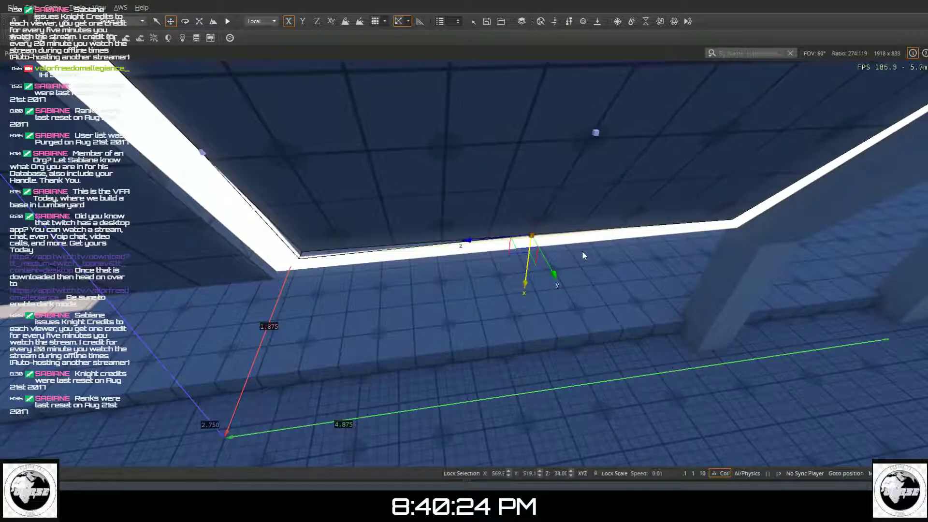
pyautogui.hotkey('ctrl', 'z')
# - Shift the pane's large outer face along its X axis to a pane height of 2.784, and check it against the frame
pyautogui.moveTo(576, 247); pyautogui.dragTo(573, 245, button='right')
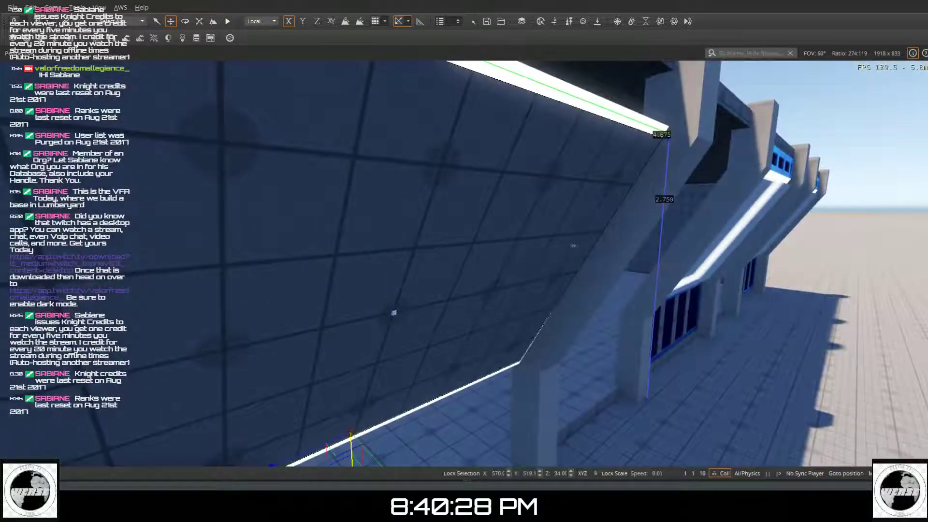
pyautogui.click(393, 313)
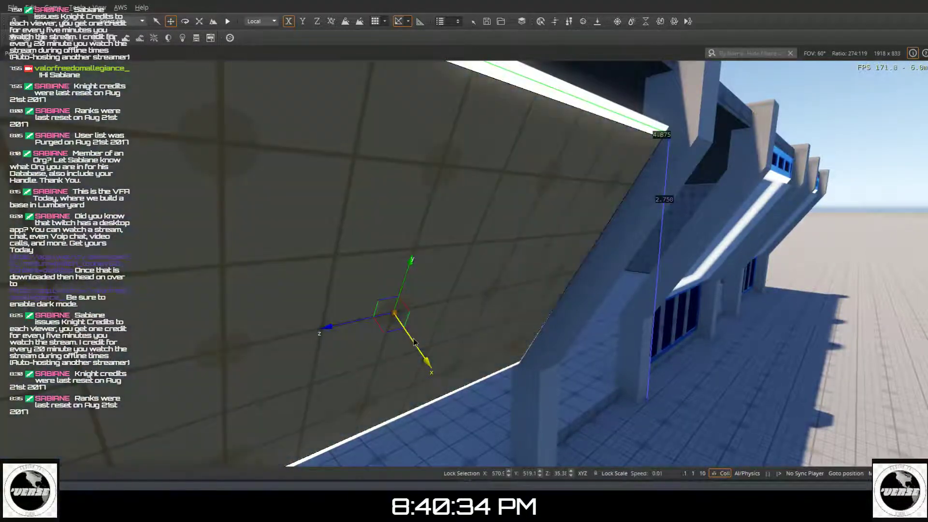
pyautogui.moveTo(407, 334); pyautogui.dragTo(449, 334, button='right')
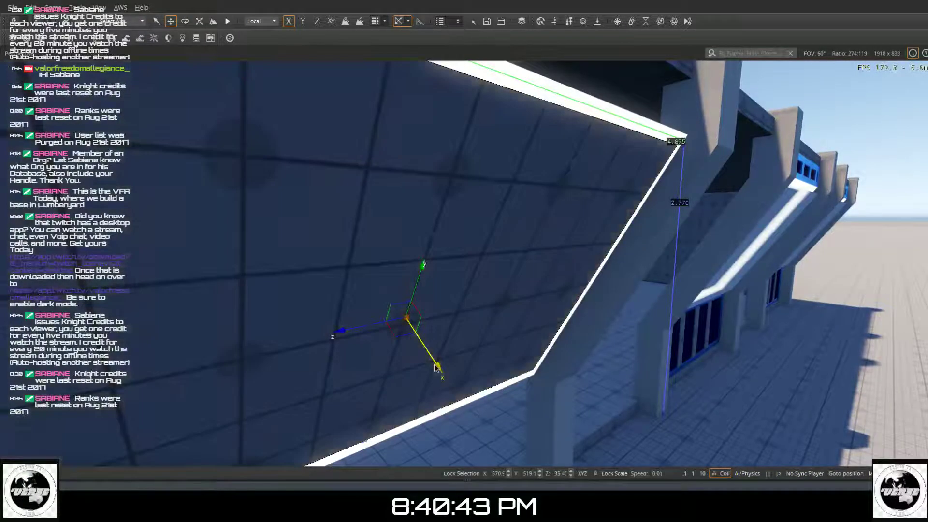
pyautogui.moveTo(438, 364); pyautogui.dragTo(432, 362)
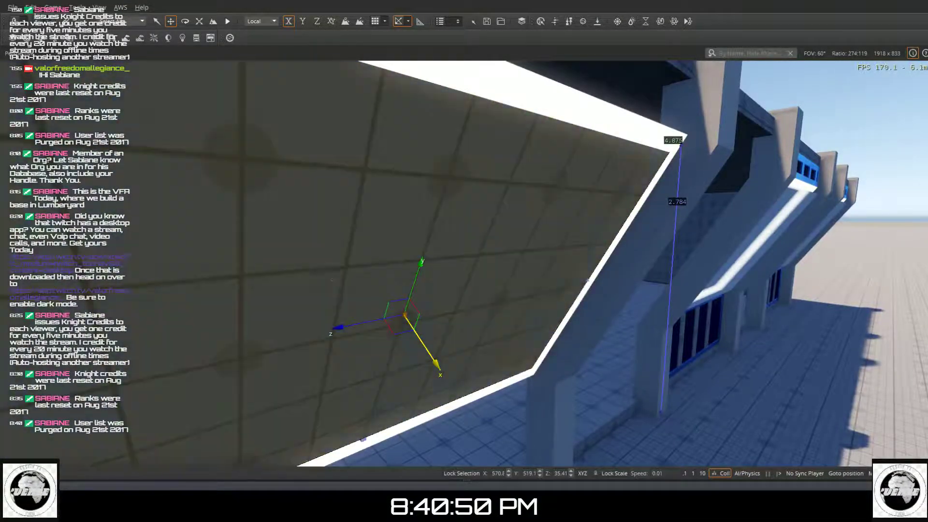
pyautogui.moveTo(504, 203); pyautogui.dragTo(343, 271, button='right')
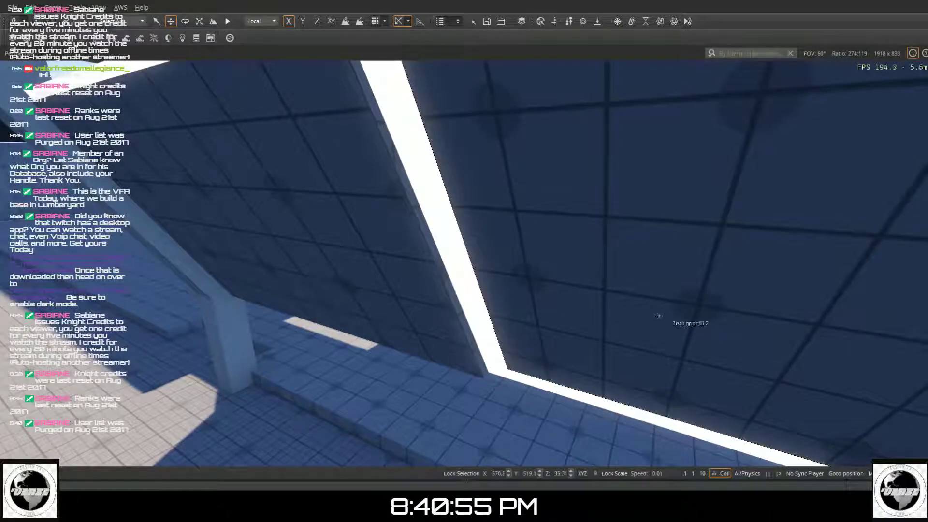
# - Delete the old slanted pane from the second frame
pyautogui.click(334, 234)
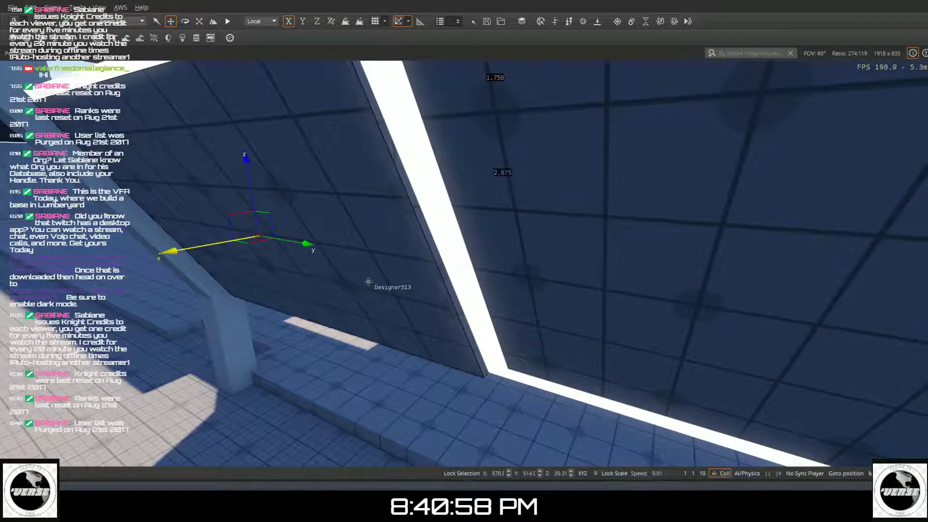
pyautogui.press('Delete')
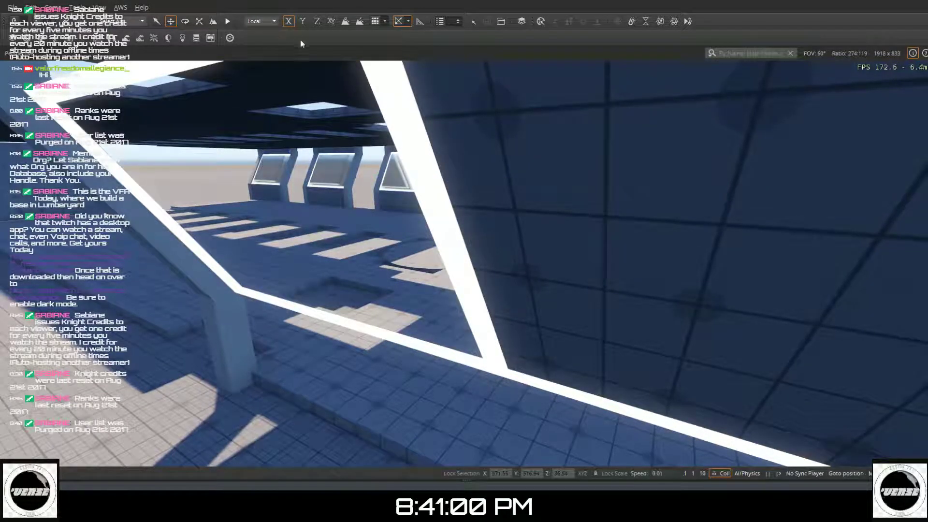
# - Turn grid snapping back on, duplicate the adjusted pane and move the copy along the Y axis into the second frame
pyautogui.click(501, 157)
pyautogui.moveTo(500, 157); pyautogui.dragTo(686, 222, button='right')
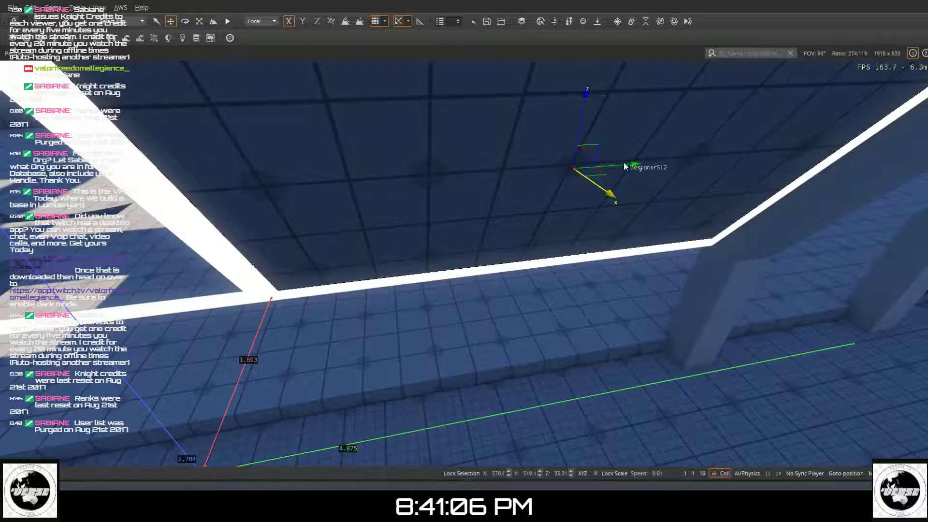
pyautogui.moveTo(607, 166); pyautogui.dragTo(604, 165, button='right')
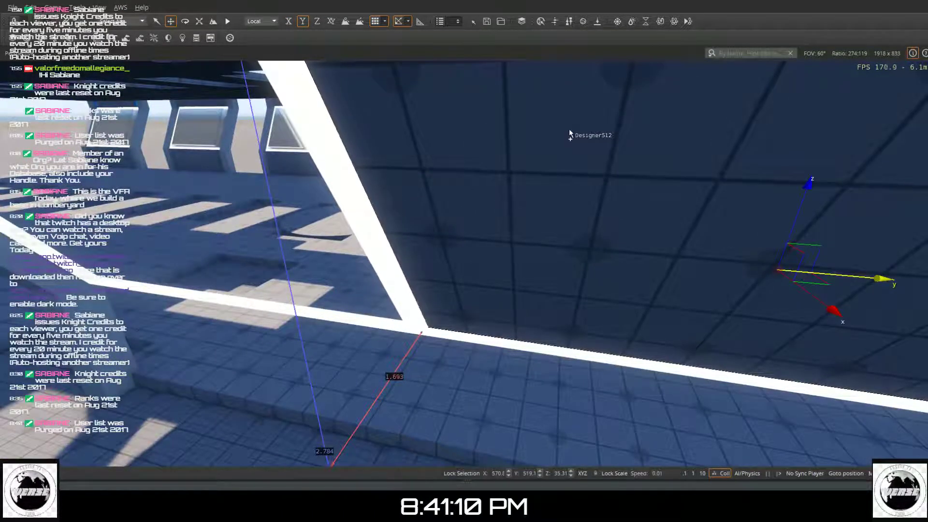
pyautogui.hotkey('ctrl', 'z')
pyautogui.moveTo(466, 100); pyautogui.dragTo(61, 120)
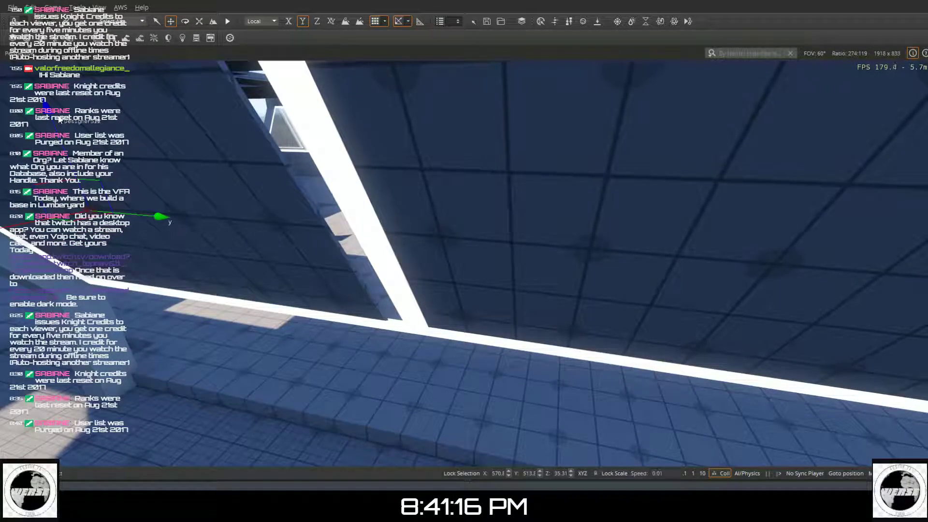
pyautogui.moveTo(60, 120); pyautogui.dragTo(273, 160)
pyautogui.press('a')
pyautogui.moveTo(272, 159)
pyautogui.mouseDown(button='right')
pyautogui.moveTo(296, 112)
pyautogui.moveTo(274, 160)
pyautogui.mouseUp(button='right')
pyautogui.press('s')
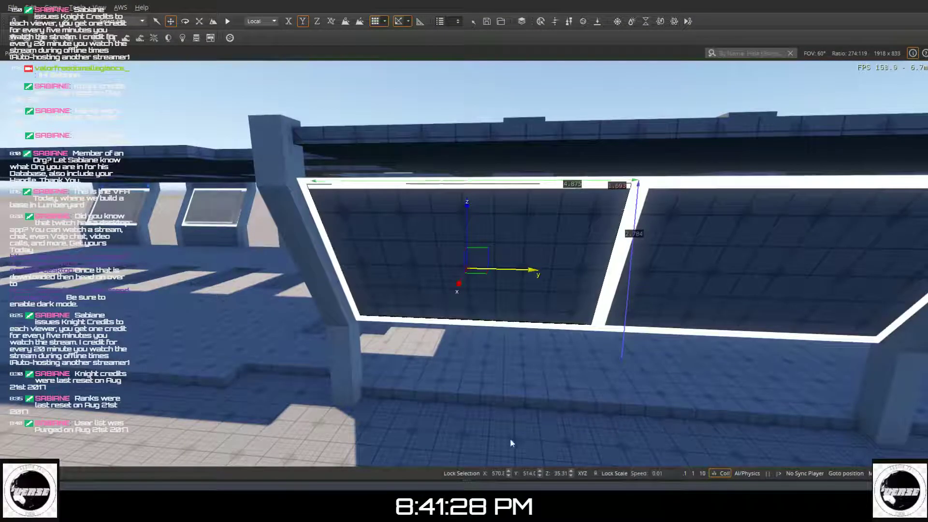
# - Duplicate the neighbouring bay's blue lower frame and upper slotted strip, and move the copies along the Y axis into the wide bay
pyautogui.click(448, 446)
pyautogui.moveTo(448, 445); pyautogui.dragTo(570, 427, button='right')
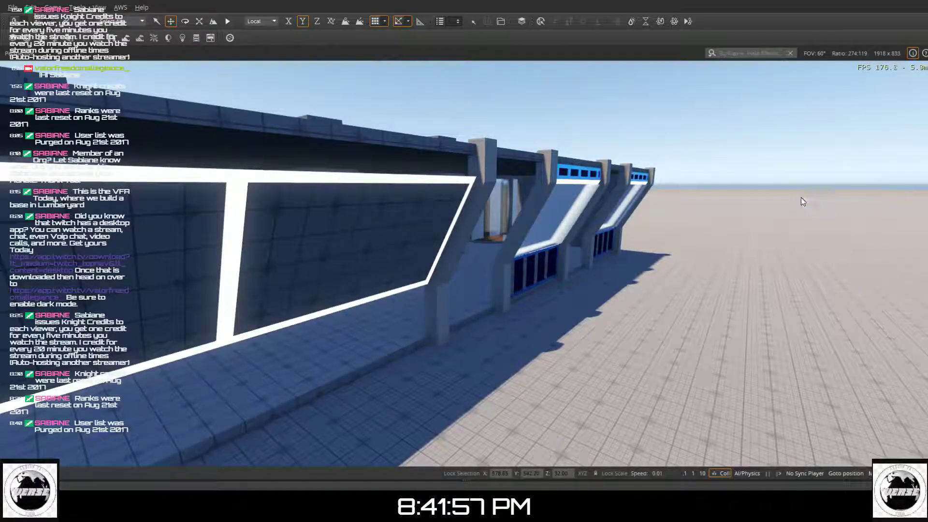
pyautogui.click(548, 253)
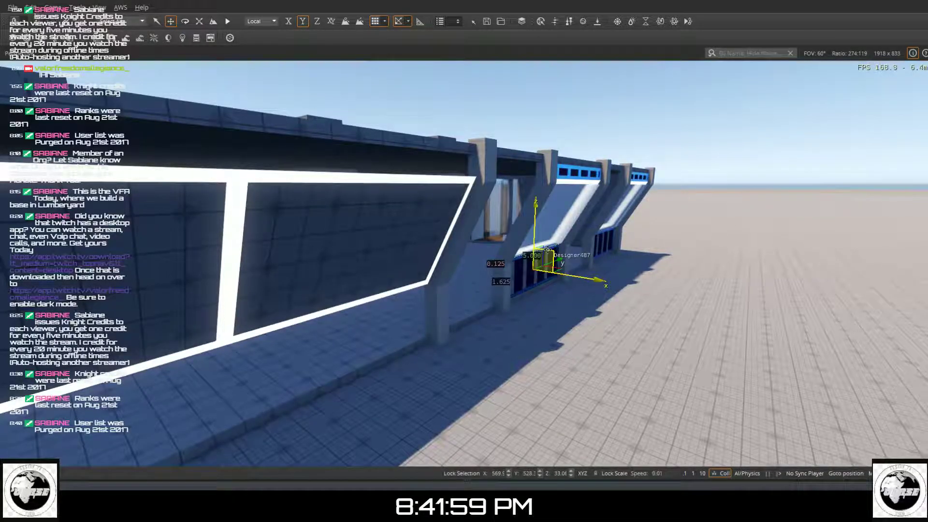
pyautogui.press('w')
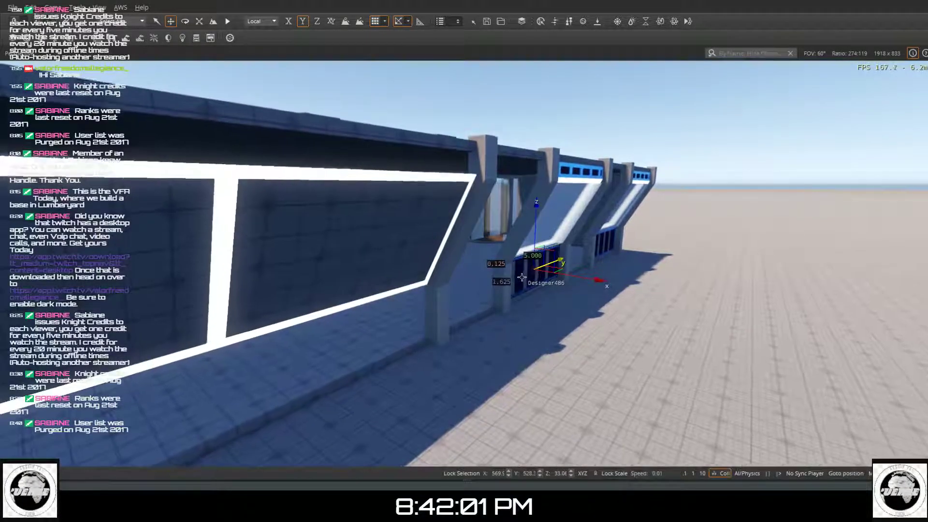
pyautogui.scroll(1, 520, 294)
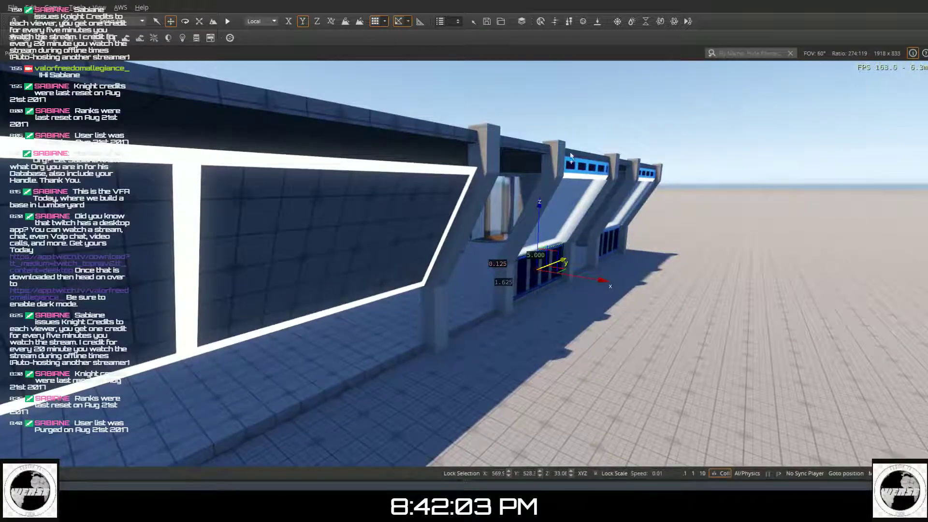
pyautogui.keyDown('ctrl'); pyautogui.click(577, 165); pyautogui.keyUp('ctrl')
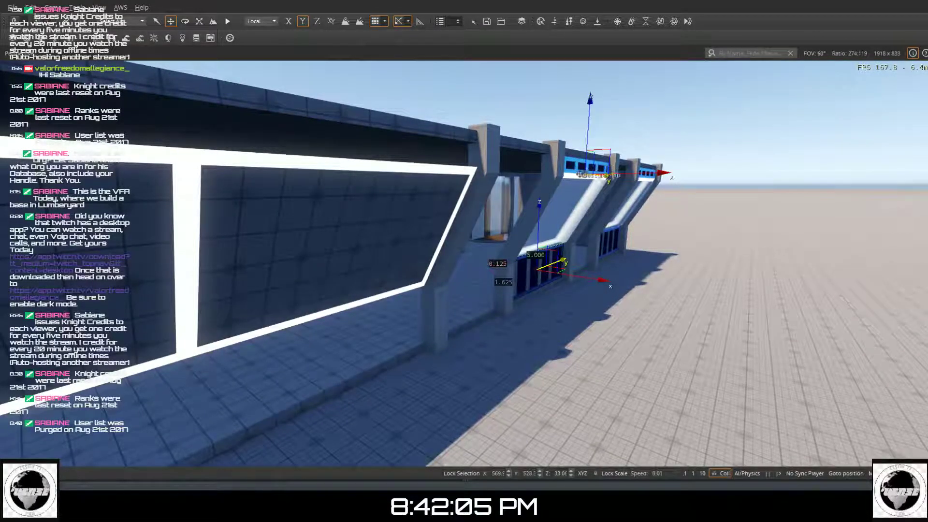
pyautogui.moveTo(610, 232); pyautogui.dragTo(723, 333, button='right')
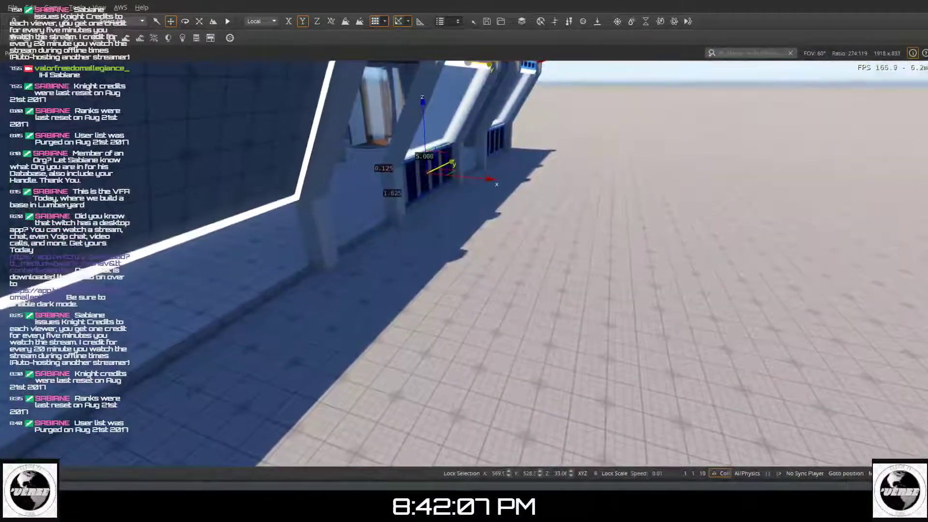
pyautogui.moveTo(530, 180); pyautogui.dragTo(387, 73, button='right')
pyautogui.moveTo(528, 185); pyautogui.dragTo(523, 184, button='right')
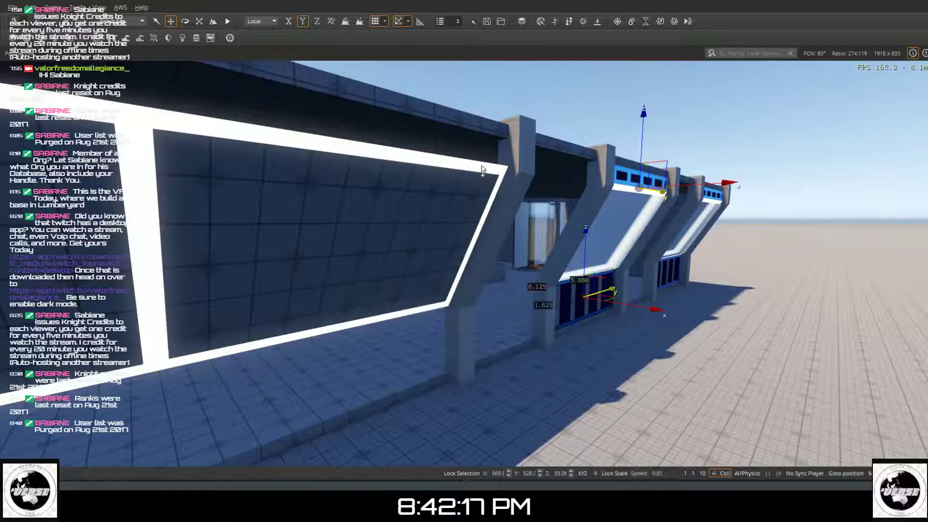
pyautogui.hotkey('ctrl', 'd')
pyautogui.moveTo(281, 193); pyautogui.dragTo(349, 190)
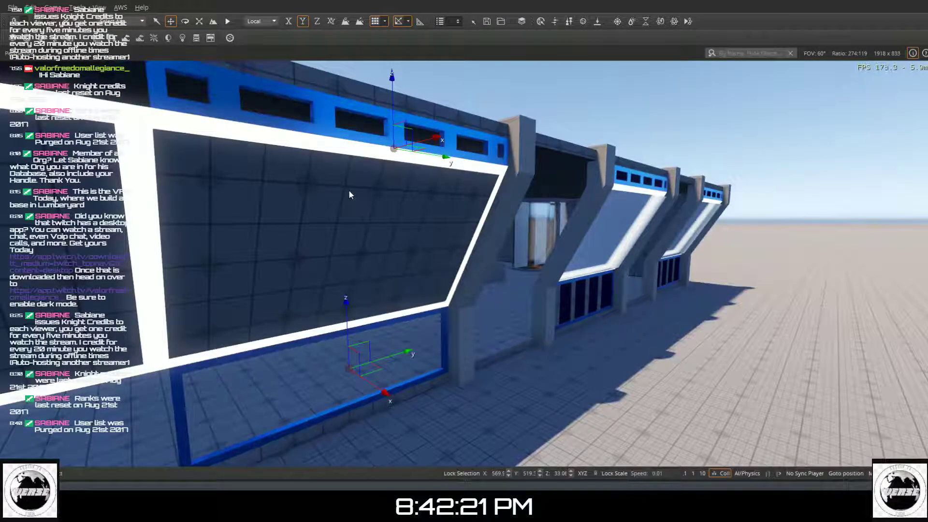
pyautogui.moveTo(330, 197)
pyautogui.mouseDown(button='right')
pyautogui.moveTo(279, 207)
pyautogui.moveTo(261, 198)
pyautogui.moveTo(267, 150)
pyautogui.moveTo(309, 188)
pyautogui.moveTo(381, 217)
pyautogui.moveTo(326, 245)
pyautogui.moveTo(331, 197)
pyautogui.mouseUp(button='right')
pyautogui.press('s')
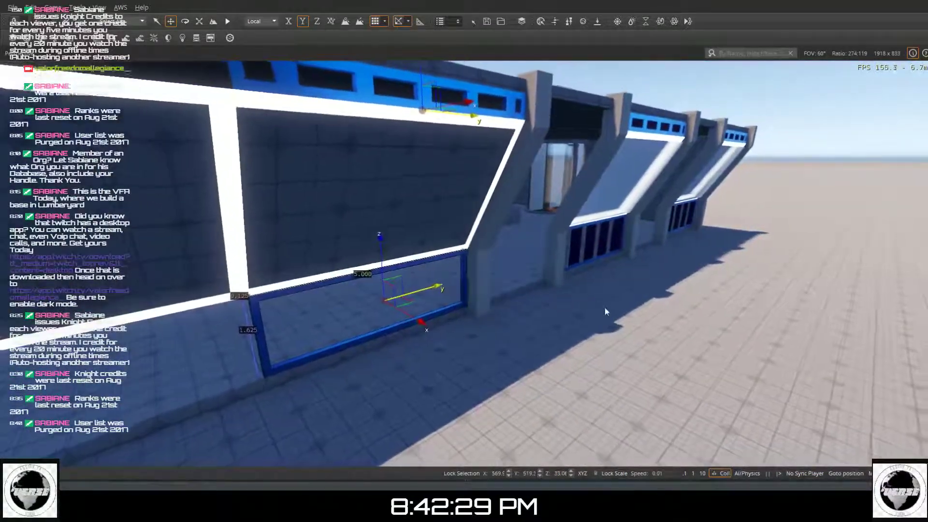
# - Extend the copied lower frame's outer end face along its X axis to the bay's far pillar, for a length of 10.250
pyautogui.click(627, 361)
pyautogui.press('s')
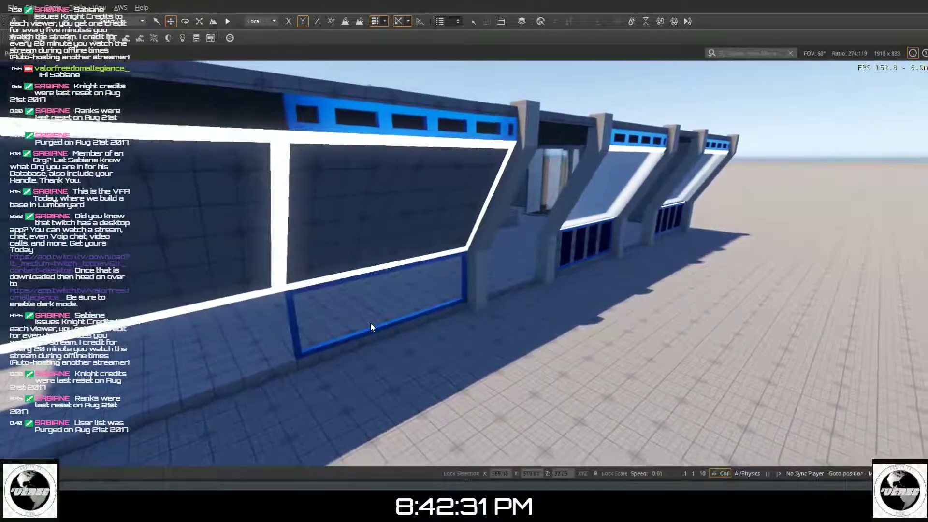
pyautogui.click(365, 333)
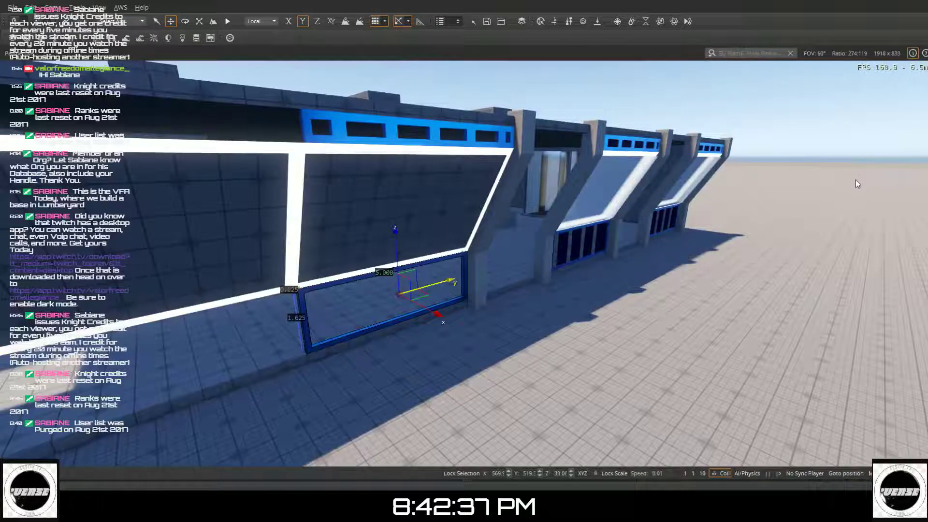
pyautogui.press('shift')
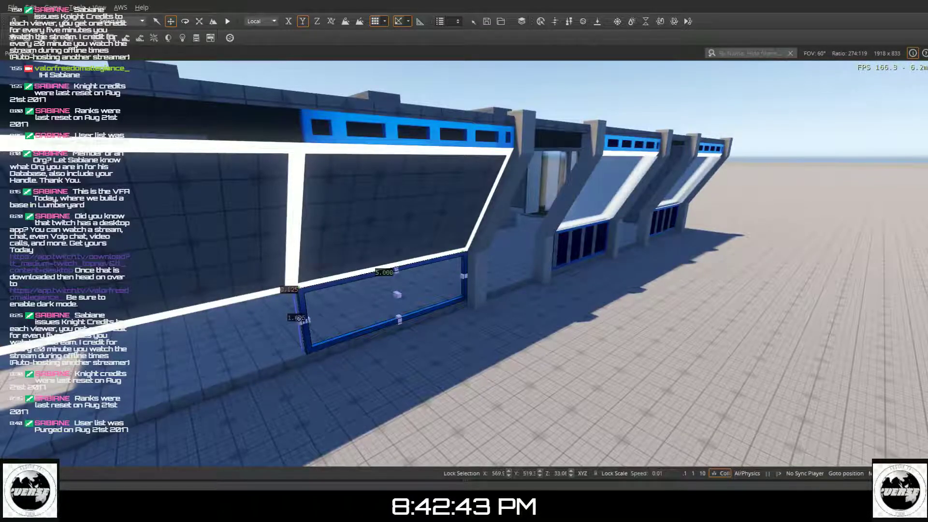
pyautogui.click(301, 324)
pyautogui.moveTo(322, 344); pyautogui.dragTo(227, 370, button='right')
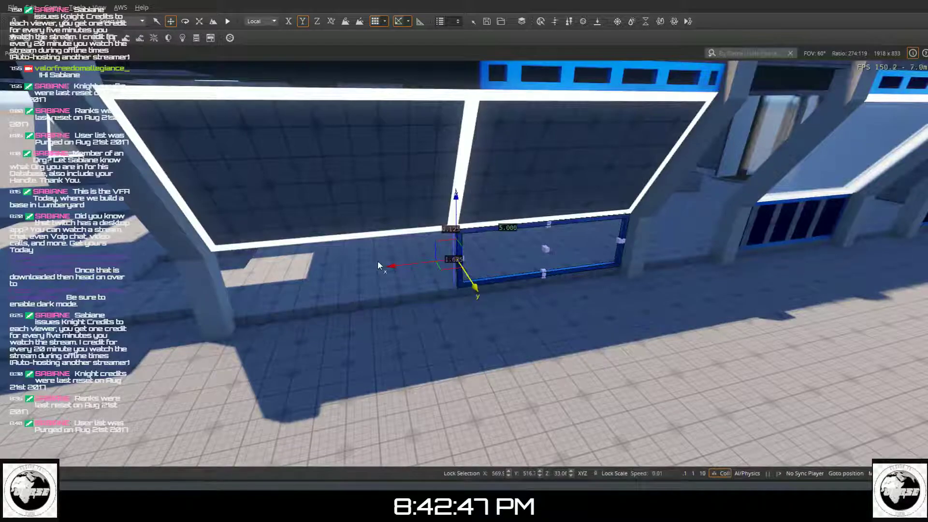
pyautogui.moveTo(403, 269); pyautogui.dragTo(147, 278)
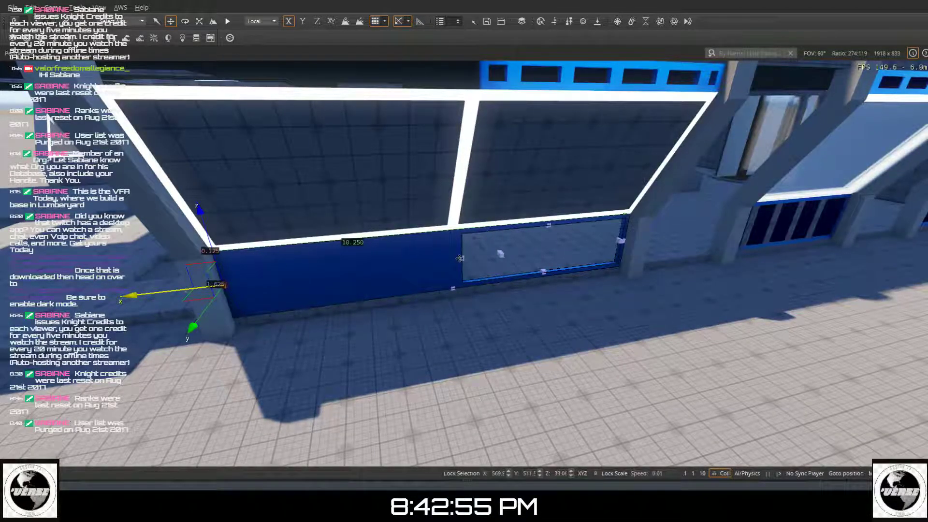
# - Shift the inner side face of the lower frame's opening along its X axis, leaving only a thin border beside the far pillar
pyautogui.click(483, 256)
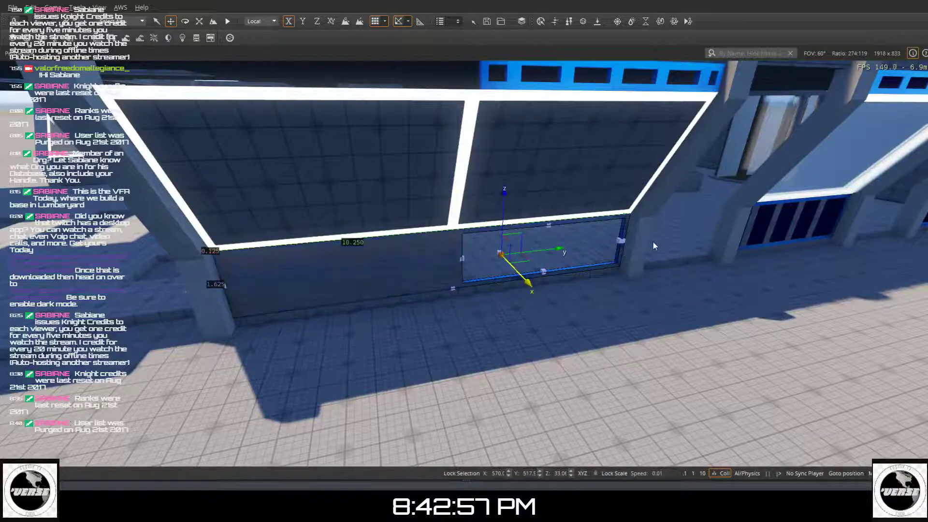
pyautogui.click(464, 258)
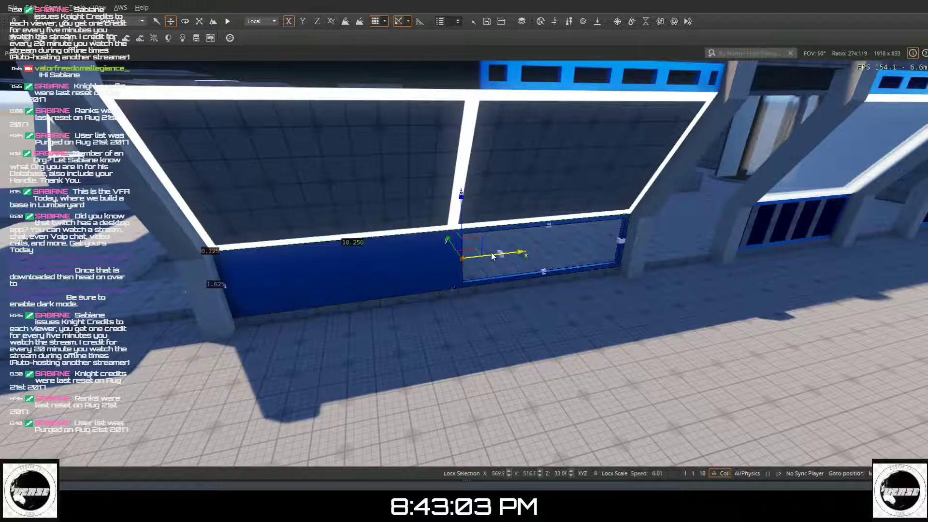
pyautogui.moveTo(491, 257); pyautogui.dragTo(264, 264)
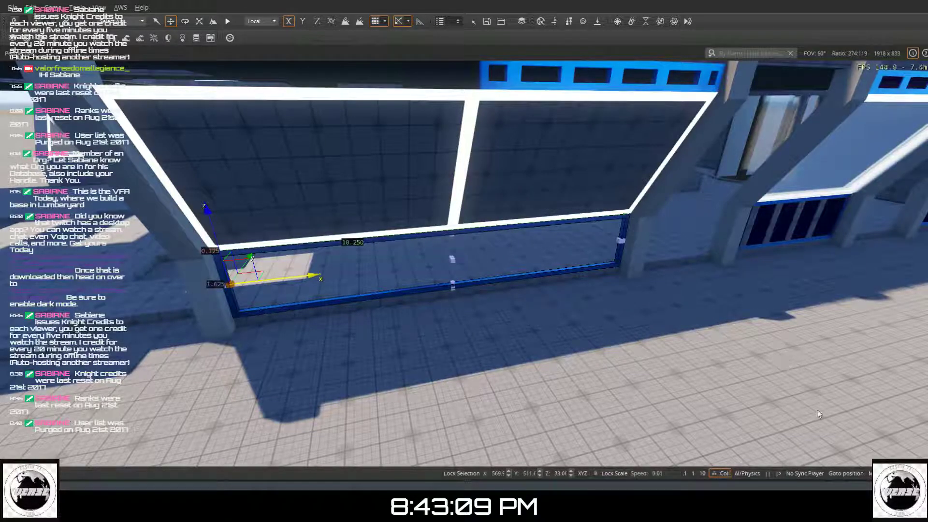
# - Set the lengthened lower frame's pivot to the centre of the frame
pyautogui.hotkey('ctrl', 'z')
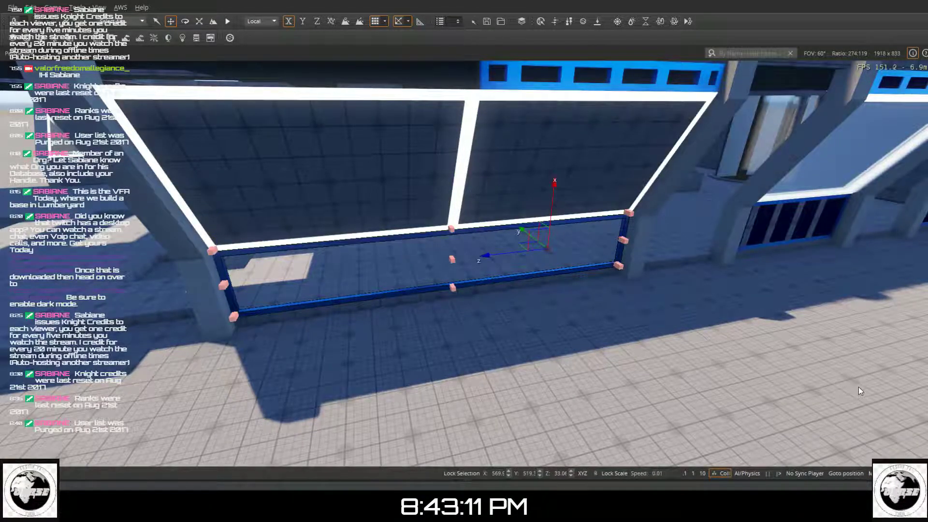
pyautogui.click(453, 258)
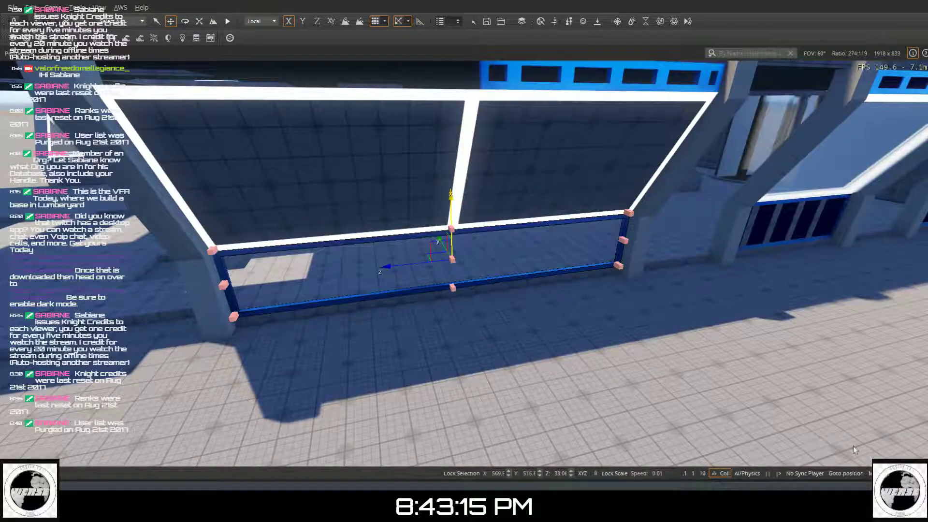
pyautogui.press('Escape')
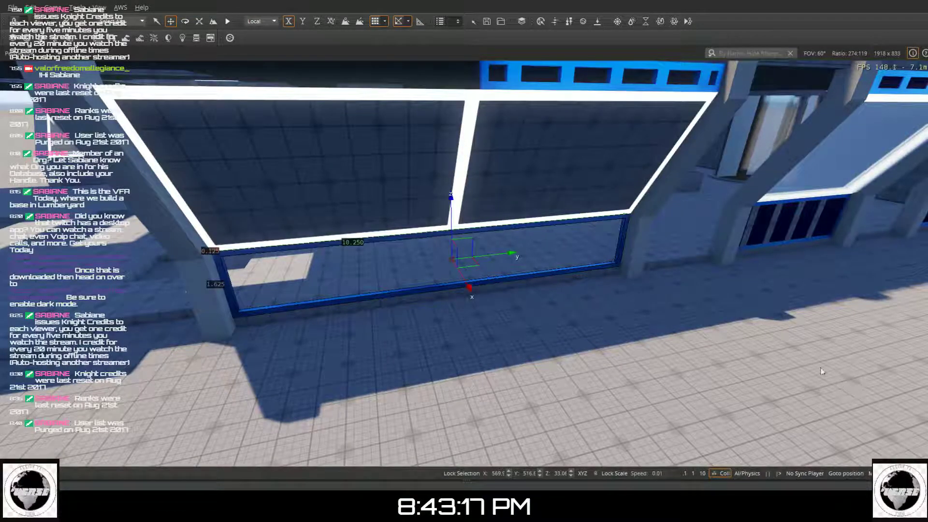
# - Duplicate the blue slotted strip above the panes and move the copy along the Y axis above the second pane
pyautogui.moveTo(451, 318); pyautogui.dragTo(529, 275, button='right')
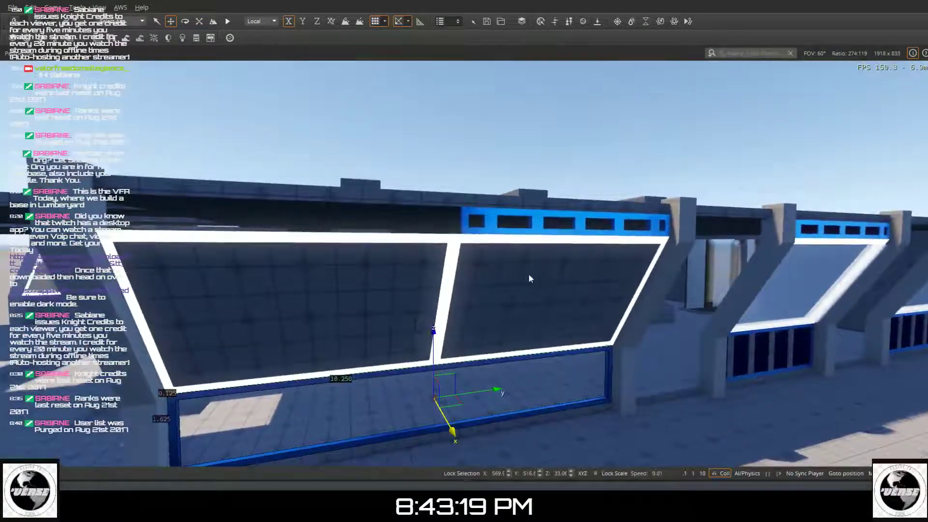
pyautogui.click(536, 218)
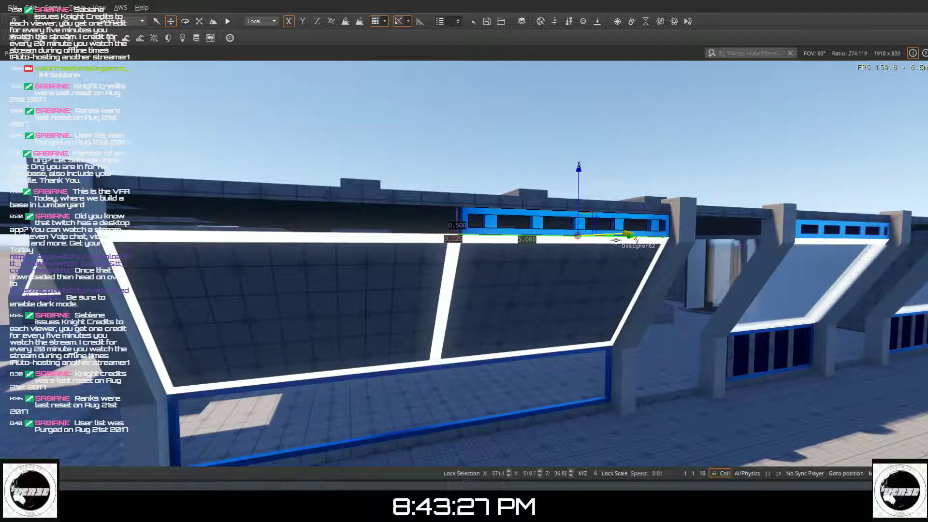
pyautogui.moveTo(409, 247); pyautogui.dragTo(512, 285, button='right')
pyautogui.press('a')
pyautogui.press('a')
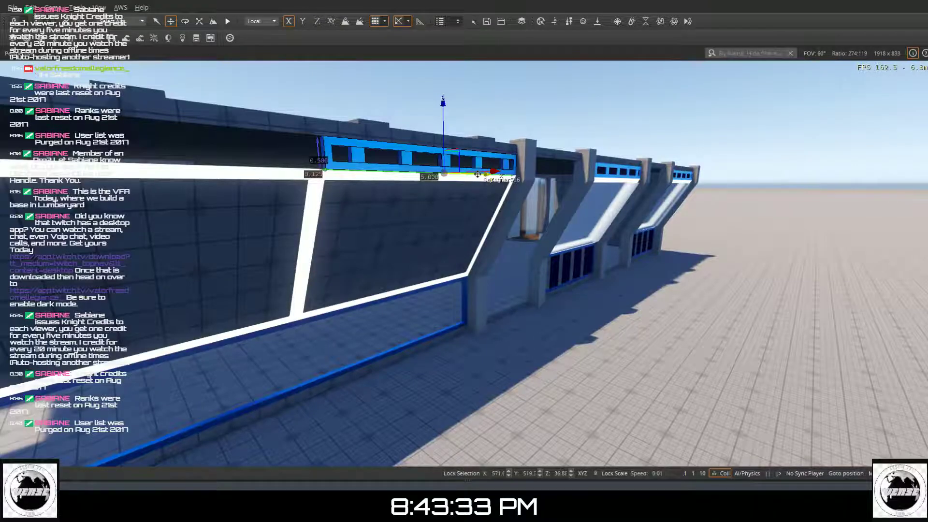
pyautogui.moveTo(477, 174); pyautogui.dragTo(466, 182, button='right')
pyautogui.moveTo(478, 139); pyautogui.dragTo(540, 182)
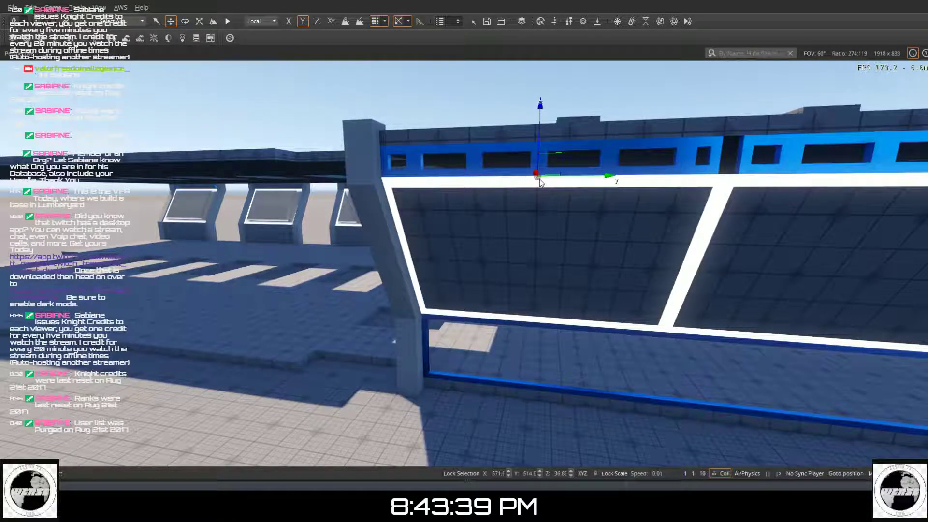
# - Extend the copied strip's inner end face along its X axis to meet the first strip, for a length of 5.250
pyautogui.press('d')
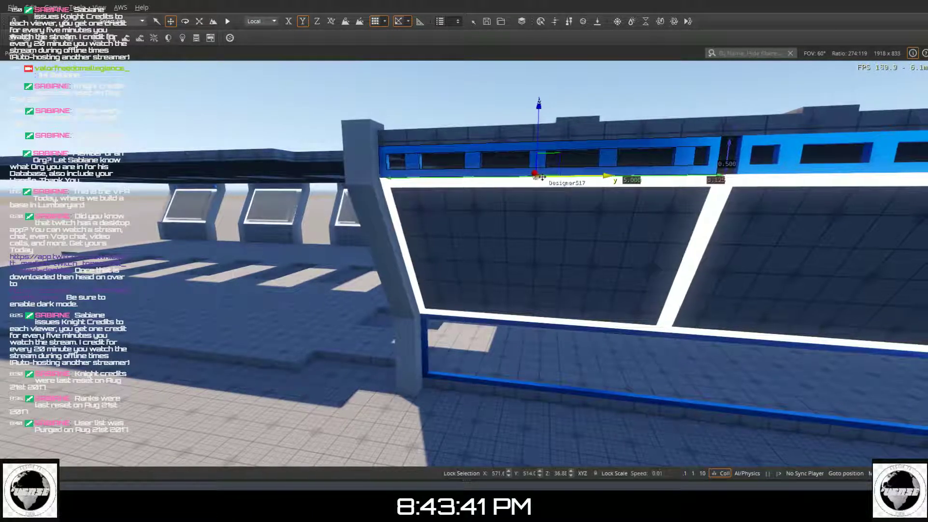
pyautogui.press('d')
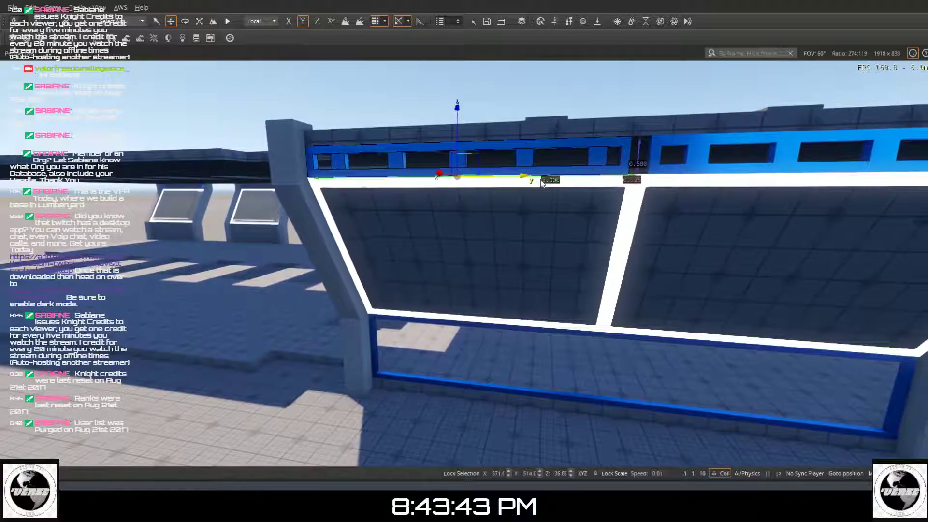
pyautogui.press('d')
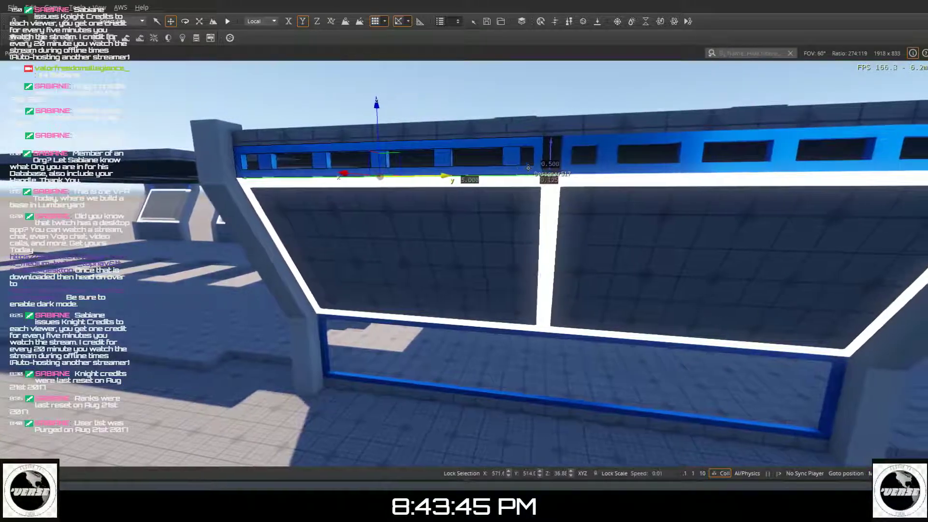
pyautogui.moveTo(528, 175); pyautogui.dragTo(425, 145, button='right')
pyautogui.press('d')
pyautogui.press('d')
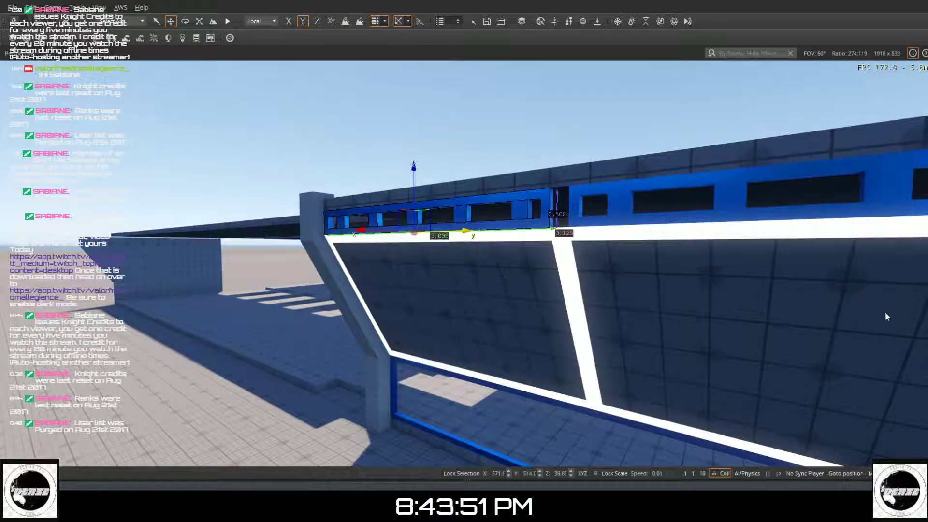
pyautogui.press('3')
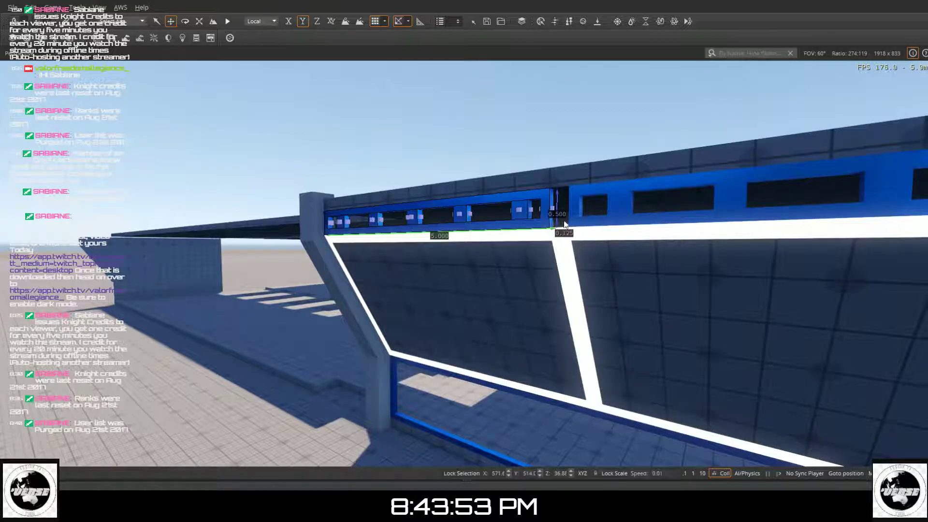
pyautogui.click(553, 205)
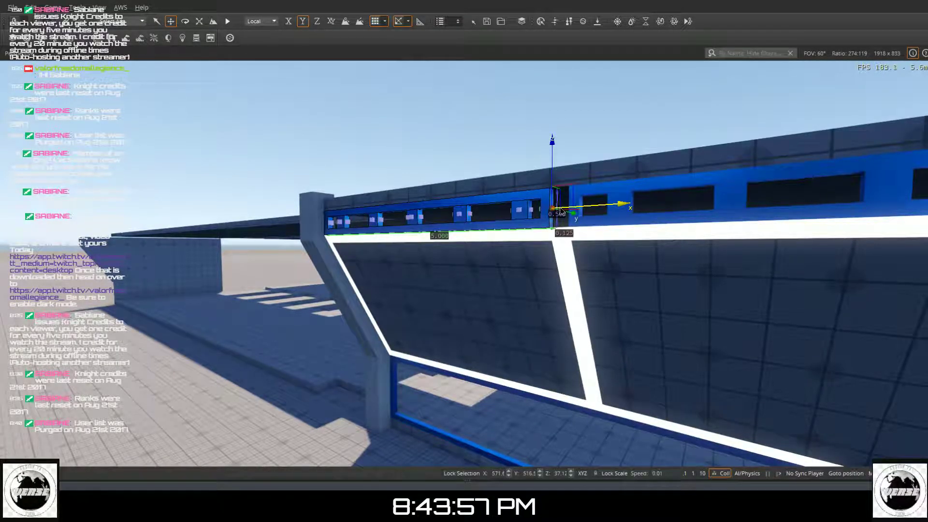
pyautogui.moveTo(561, 213); pyautogui.dragTo(579, 207)
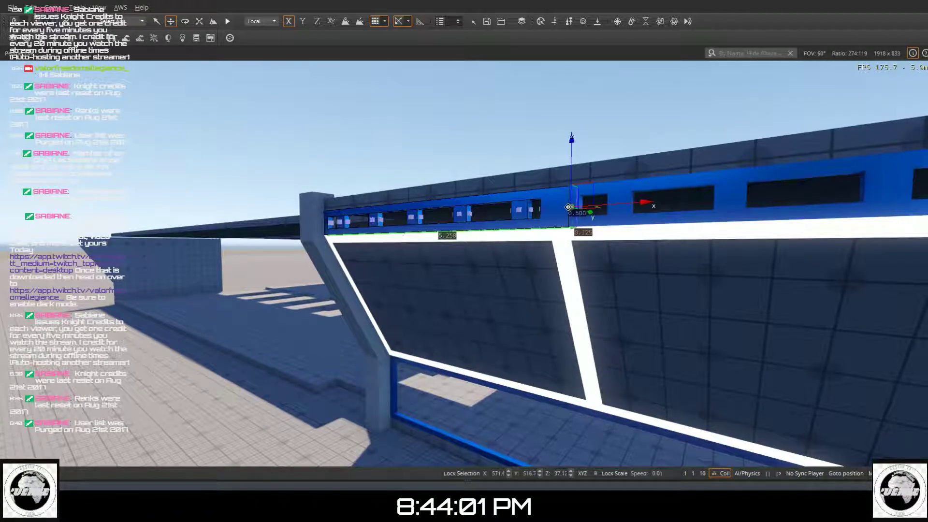
# - Shift the side face of the copied strip's last slot along its X axis to widen the slot towards the joint between the strips
pyautogui.press('a')
pyautogui.press('a')
pyautogui.moveTo(575, 197); pyautogui.dragTo(773, 208, button='right')
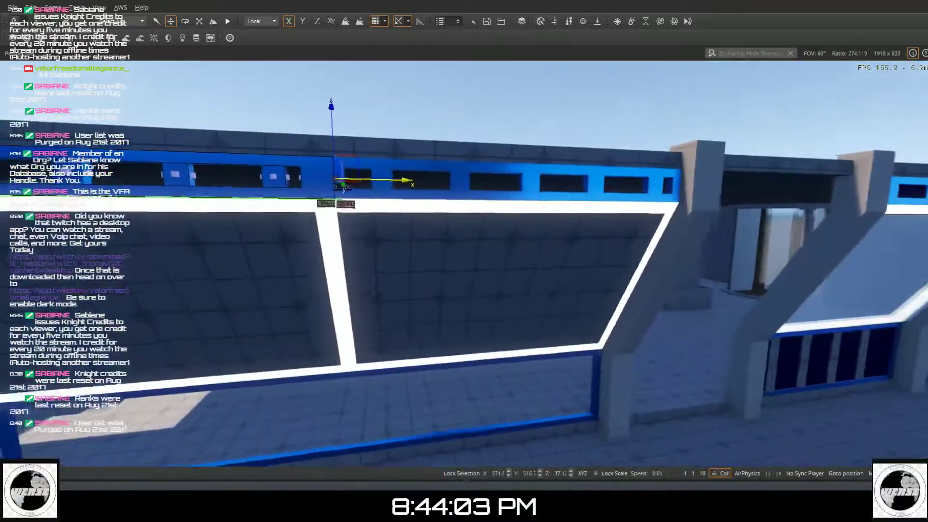
pyautogui.press('a')
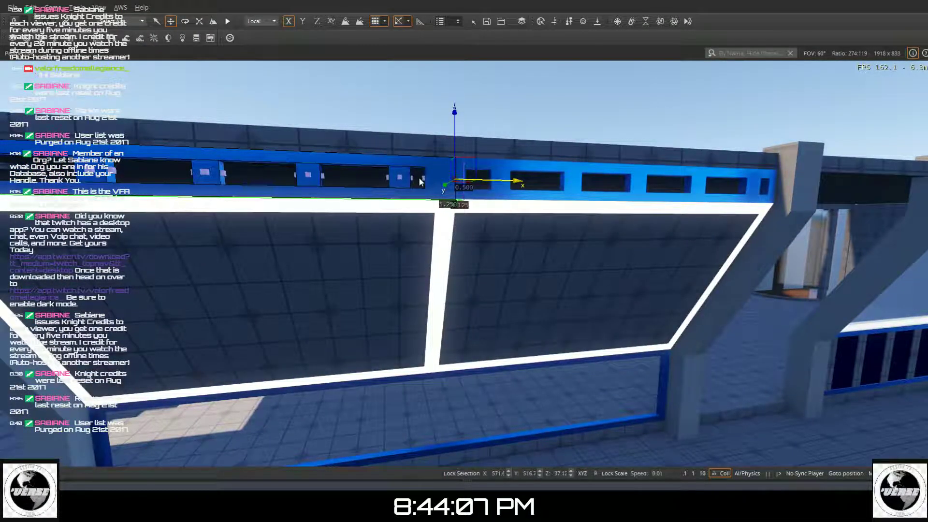
pyautogui.click(420, 177)
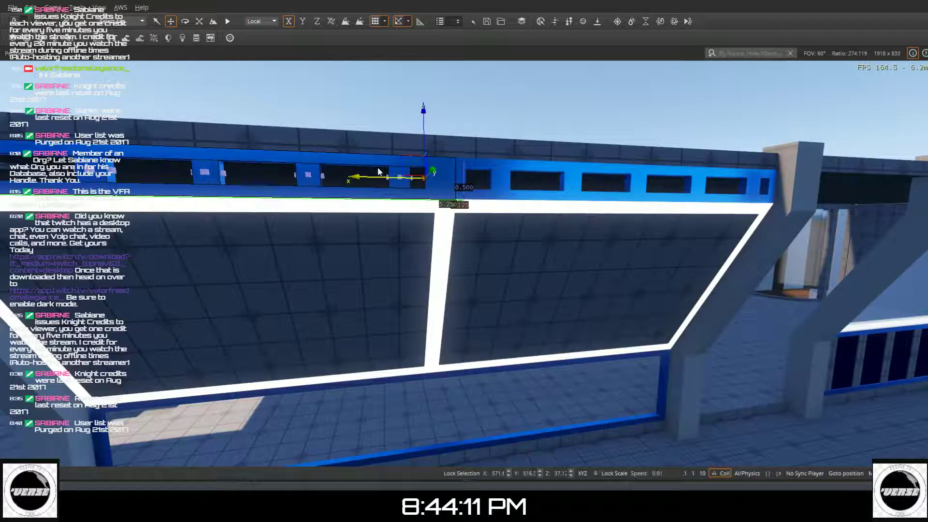
pyautogui.moveTo(374, 180); pyautogui.dragTo(389, 177)
pyautogui.moveTo(387, 189); pyautogui.dragTo(426, 174, button='right')
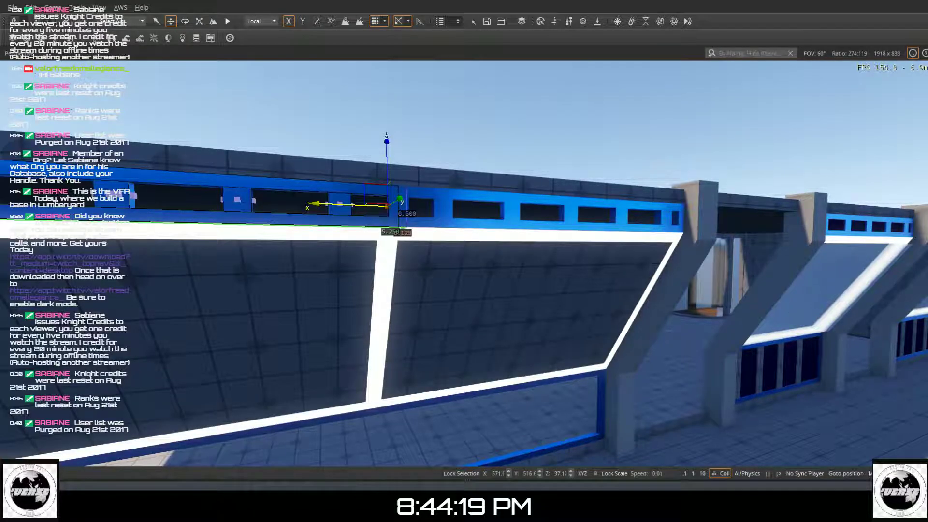
# - Finish the face editing on the copied slotted strip and clear the selection
pyautogui.press('Escape')
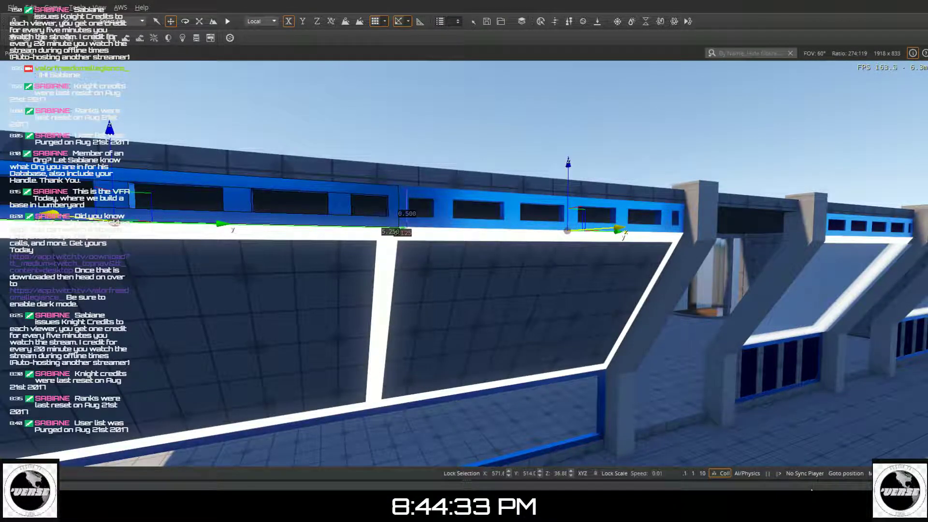
pyautogui.hotkey('ctrl', 'v')
pyautogui.click(573, 413)
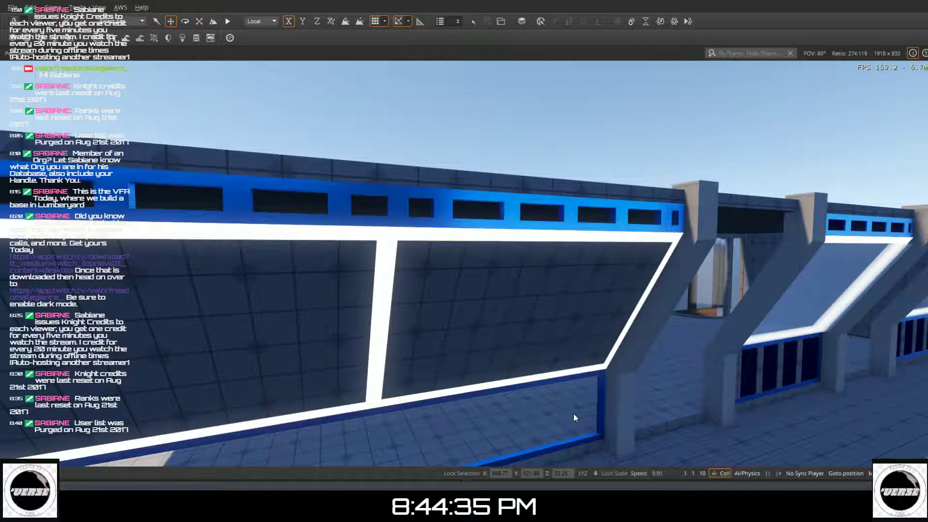
# - Shift the four grey dividers in the narrower neighbouring bay's lower blue frame along the Y axis by about 0.25 each
pyautogui.moveTo(567, 414); pyautogui.dragTo(577, 368, button='right')
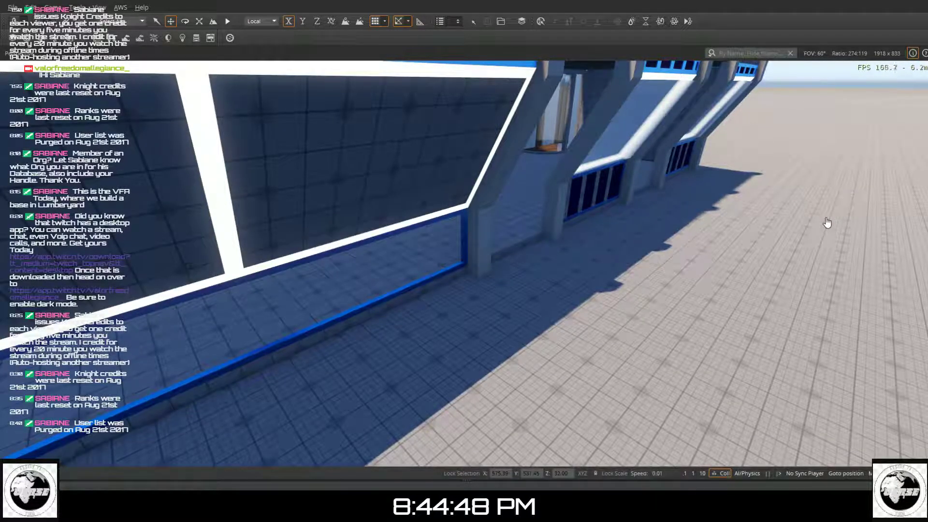
pyautogui.moveTo(584, 230); pyautogui.dragTo(614, 242, button='right')
pyautogui.press('d')
pyautogui.press('d')
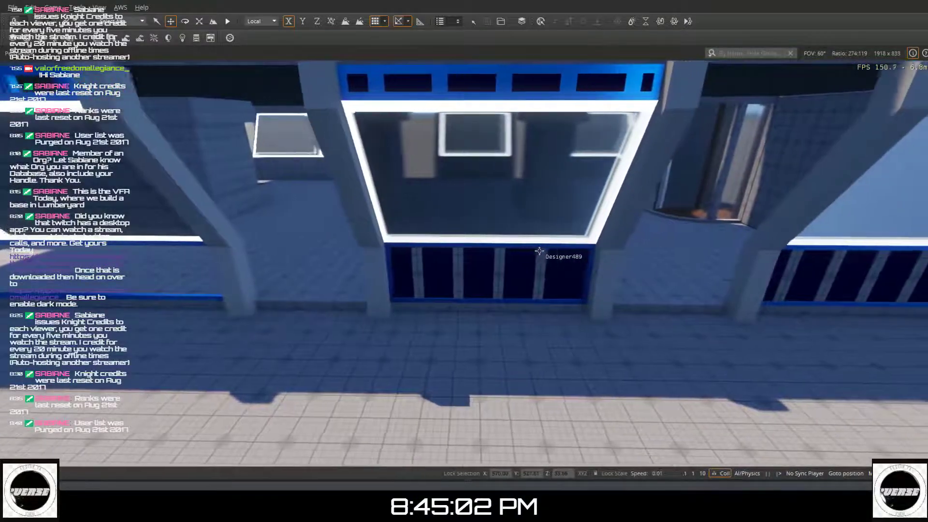
pyautogui.press('w')
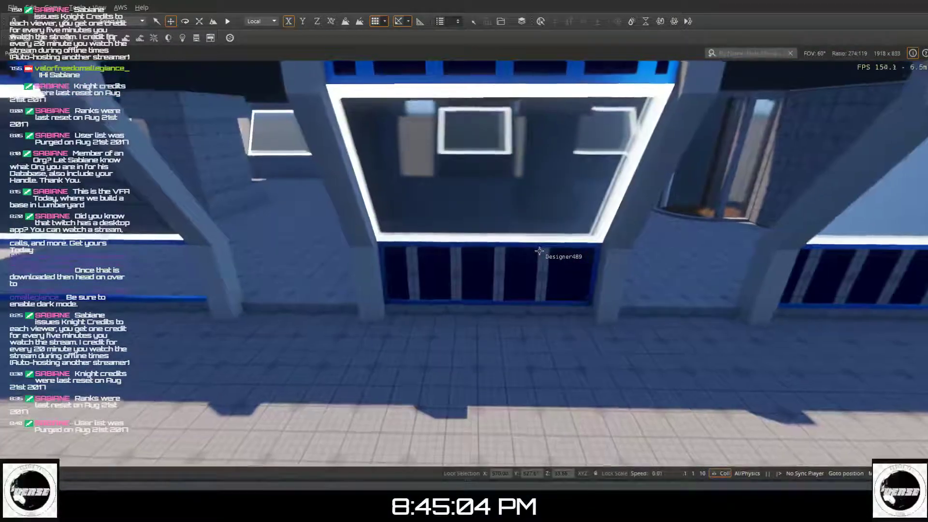
pyautogui.moveTo(535, 250); pyautogui.dragTo(535, 250, button='right')
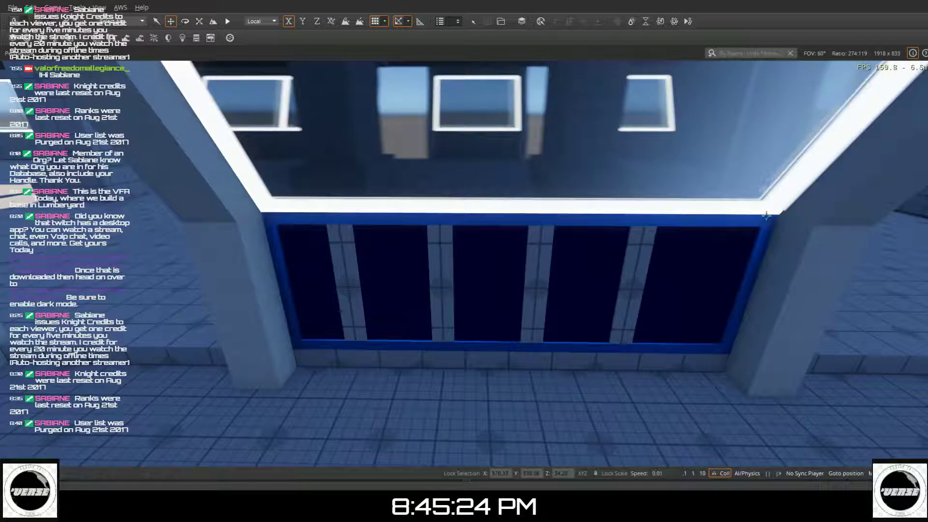
pyautogui.click(640, 259)
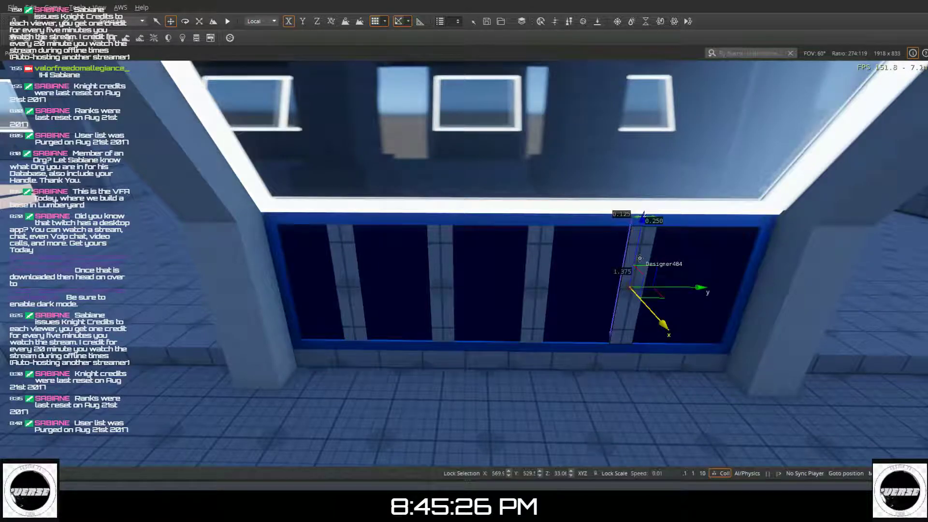
pyautogui.moveTo(660, 287); pyautogui.dragTo(689, 289)
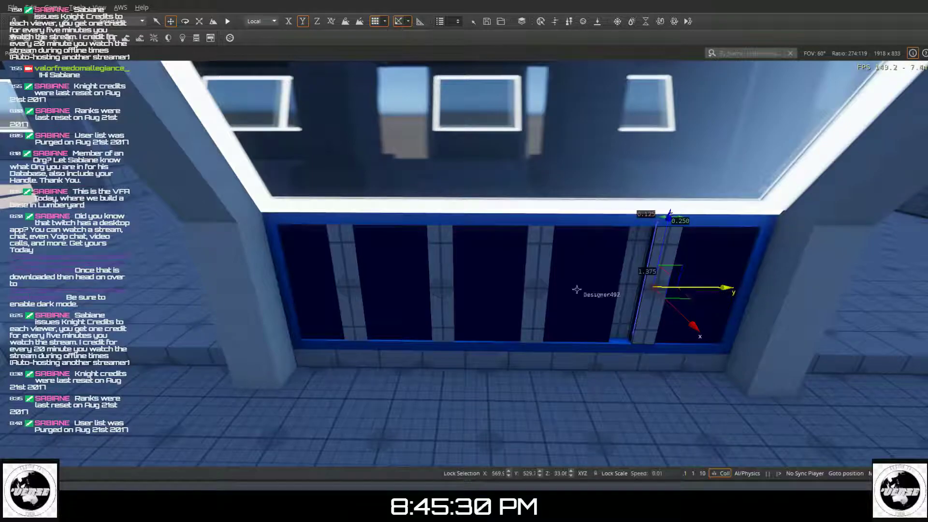
pyautogui.click(550, 264)
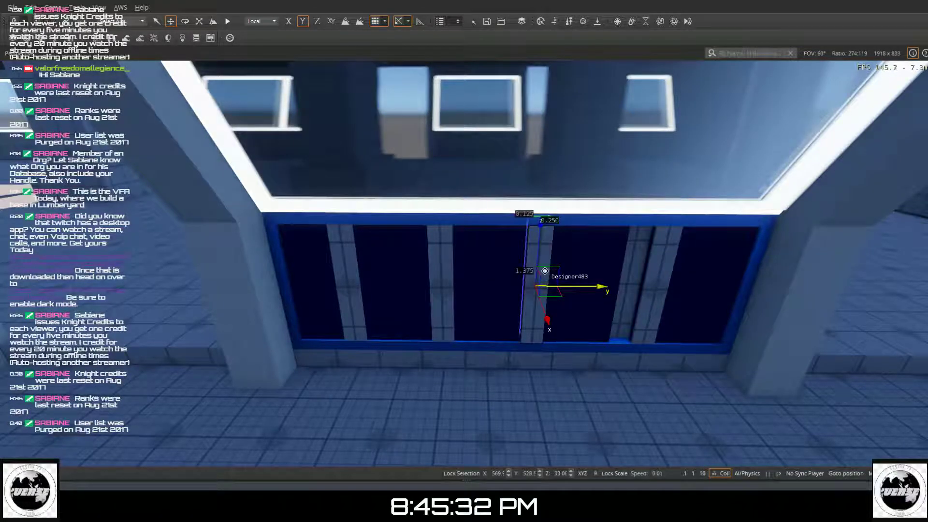
pyautogui.moveTo(555, 287); pyautogui.dragTo(579, 289)
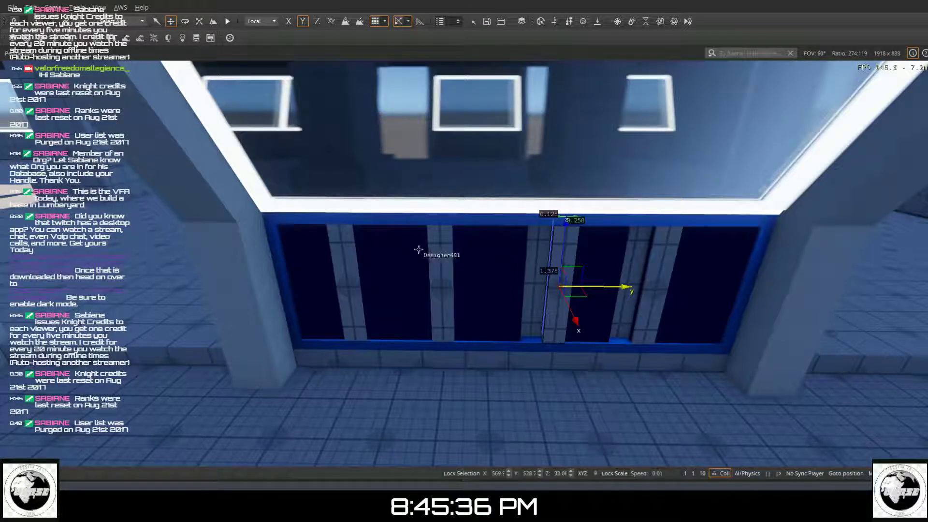
pyautogui.click(440, 255)
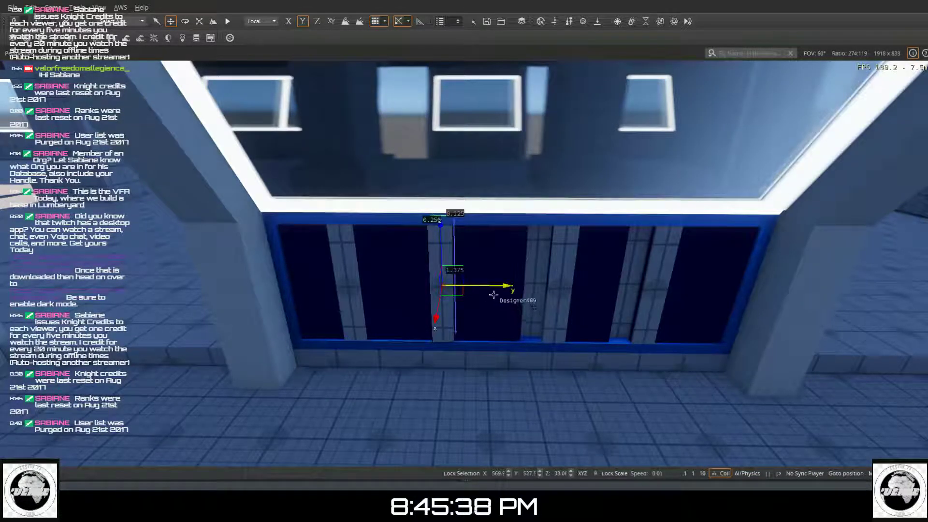
pyautogui.moveTo(492, 285); pyautogui.dragTo(514, 281)
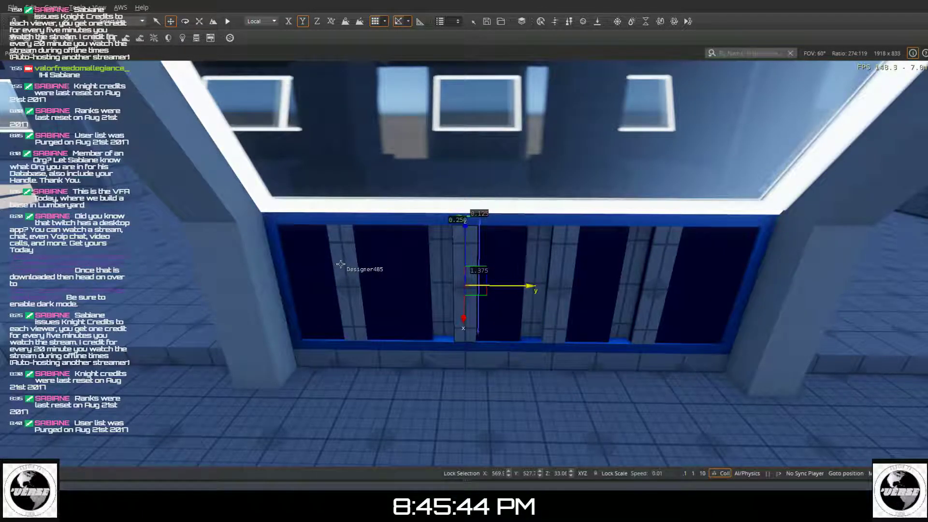
pyautogui.click(357, 266)
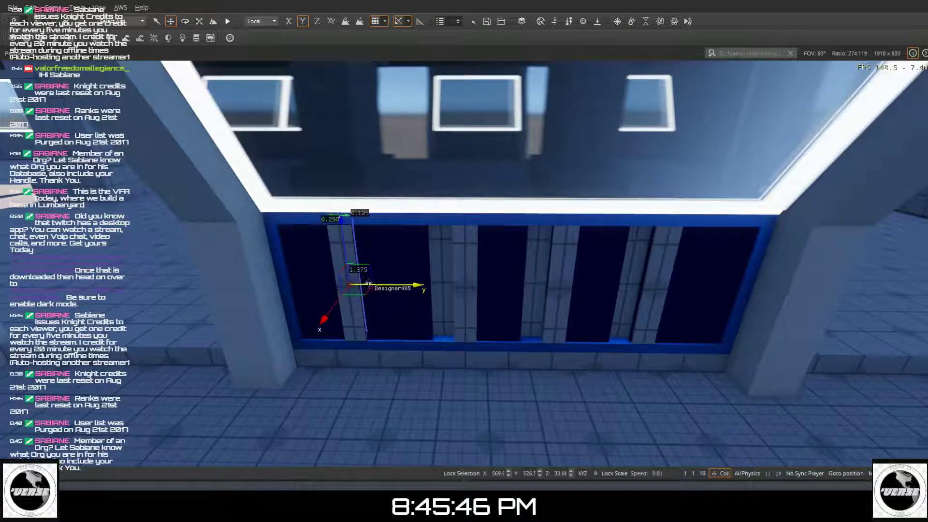
pyautogui.moveTo(368, 283); pyautogui.dragTo(392, 284)
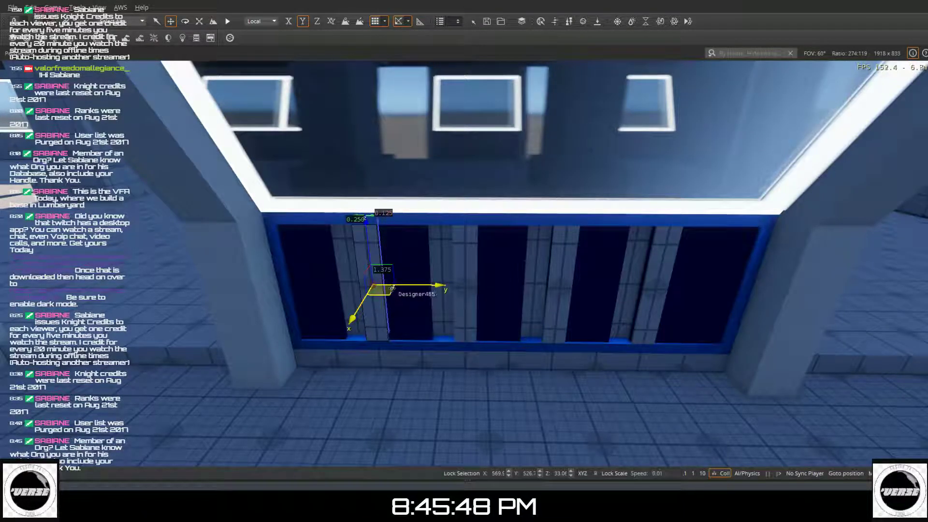
# - Widen the leftmost dark panel of the lower frame to 0.750 up to its divider and set its pivot to the panel's centre
pyautogui.click(302, 245)
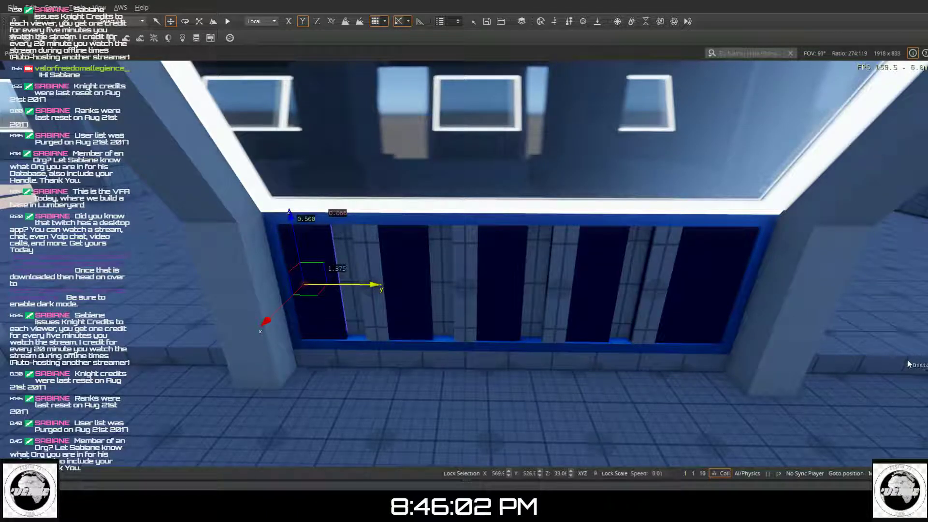
pyautogui.press('3')
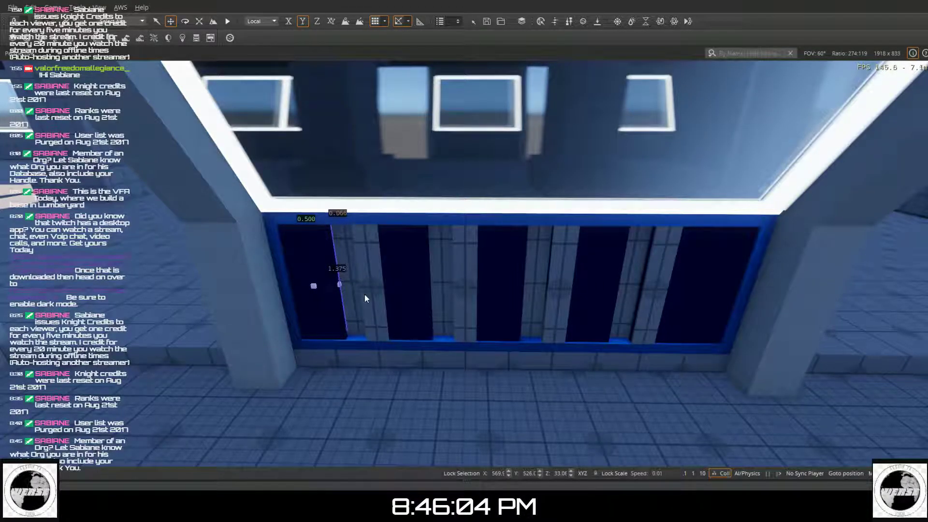
pyautogui.click(339, 284)
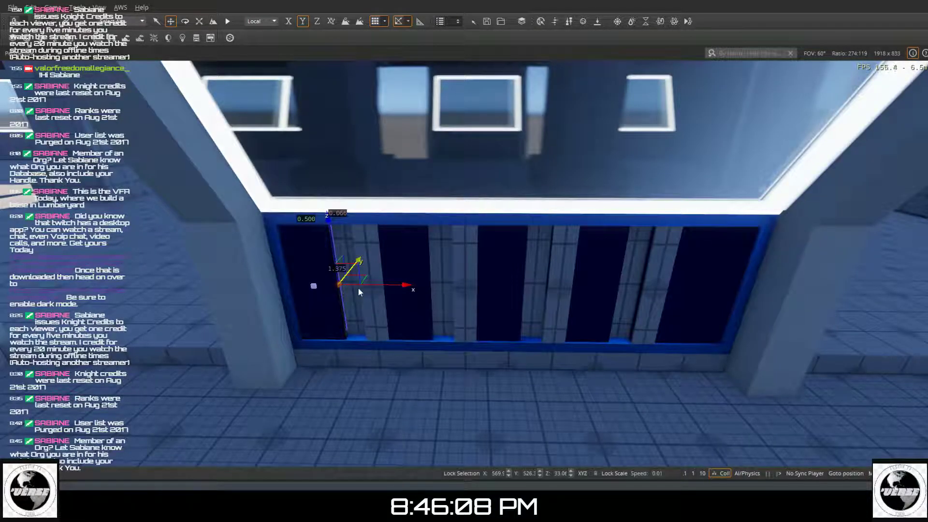
pyautogui.moveTo(359, 285); pyautogui.dragTo(383, 279)
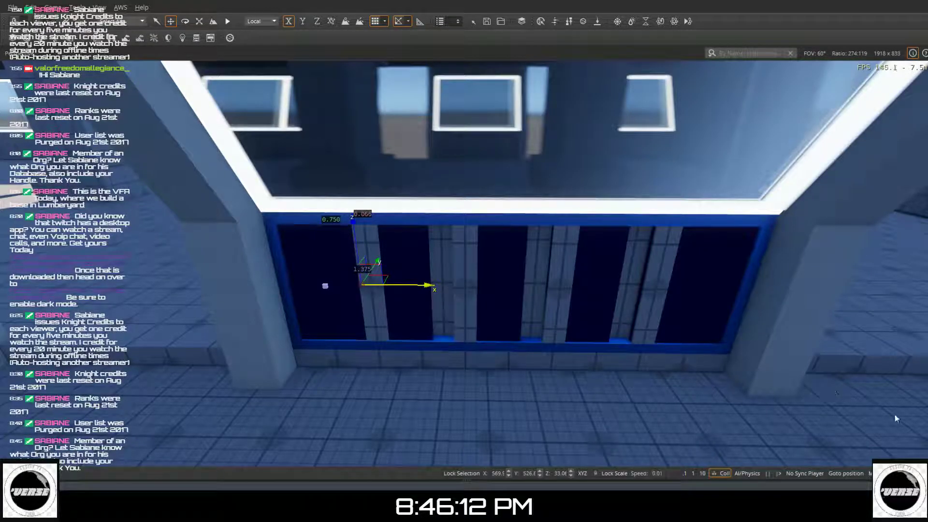
pyautogui.press('Escape')
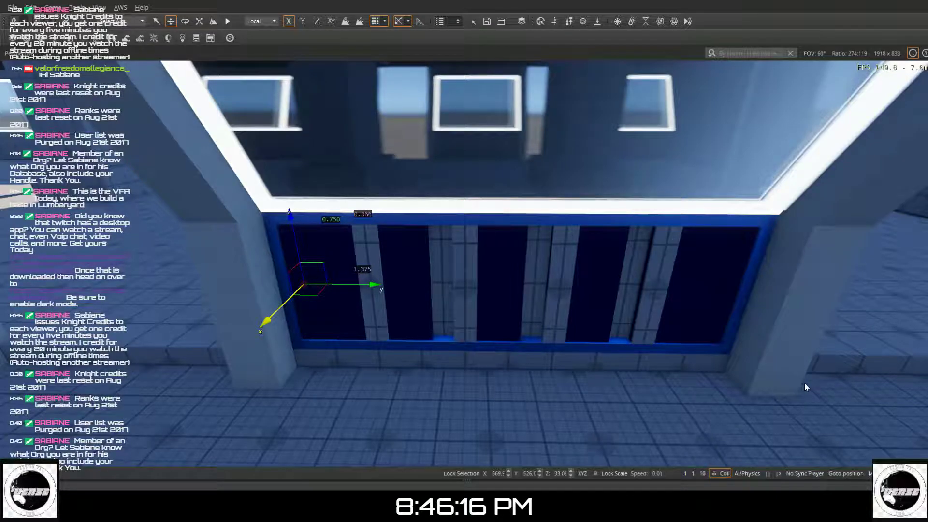
pyautogui.press('4')
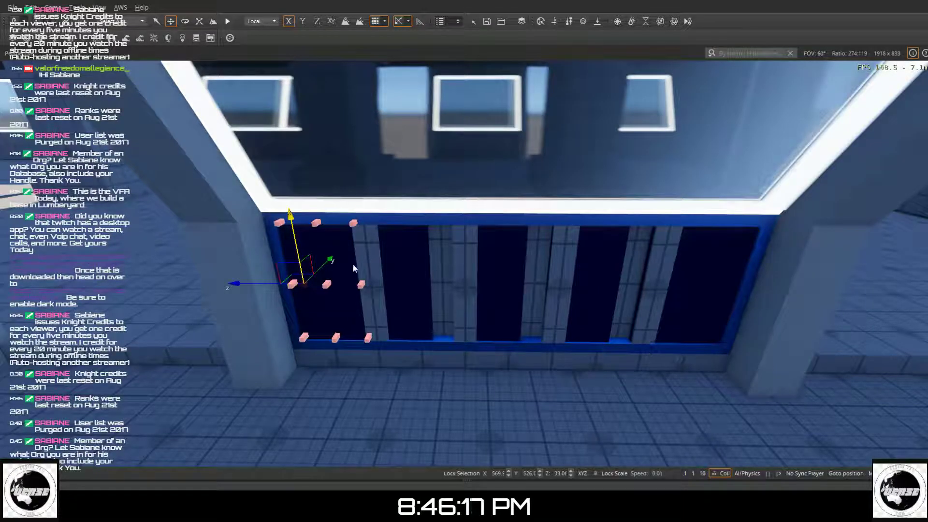
pyautogui.click(329, 285)
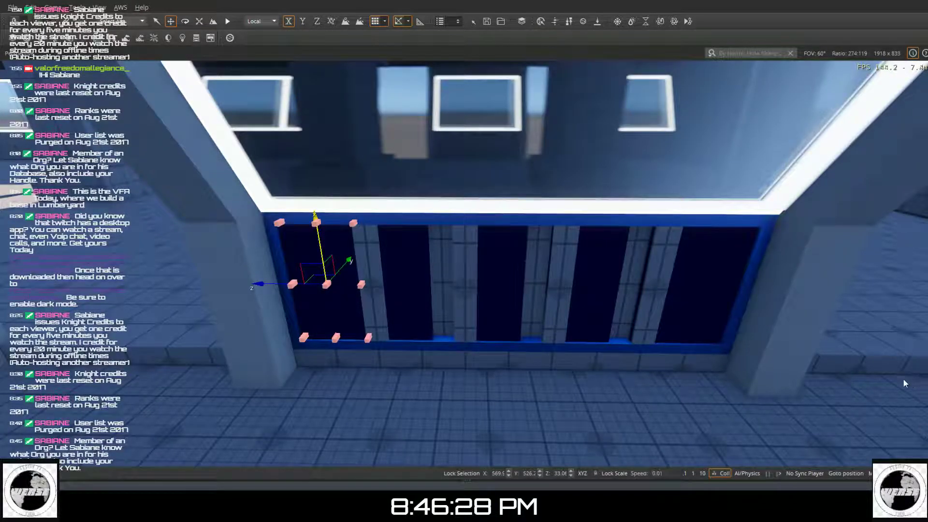
pyautogui.press('Escape')
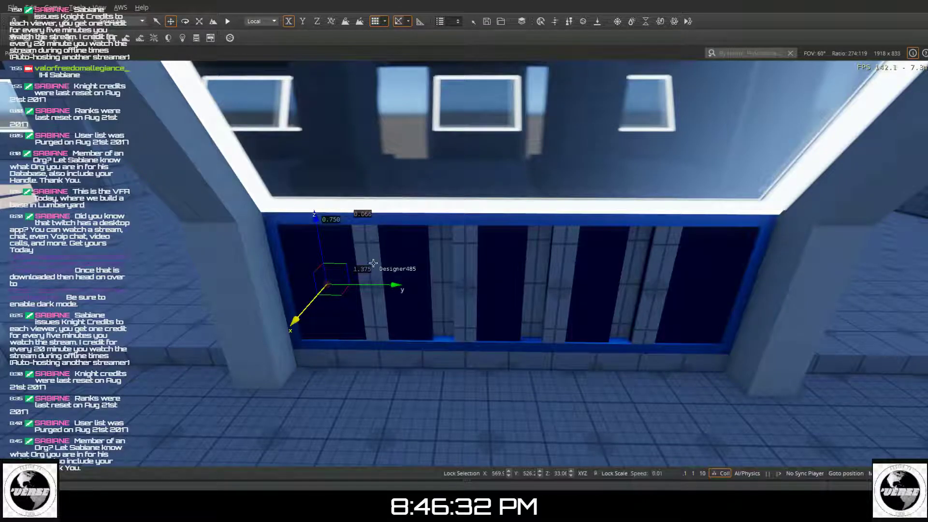
# - Move the three middle dark panels along the Y axis so each fills the gap between its dividers
pyautogui.click(395, 242)
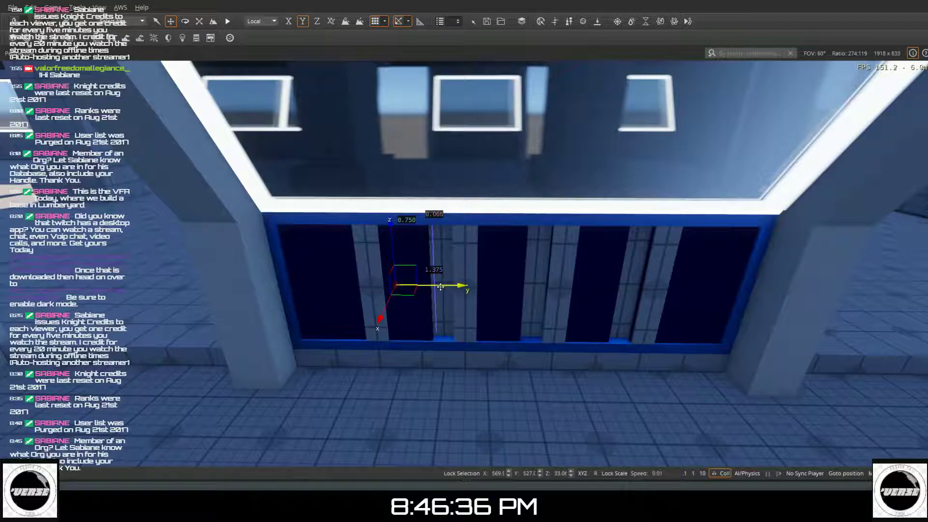
pyautogui.moveTo(440, 286); pyautogui.dragTo(460, 286)
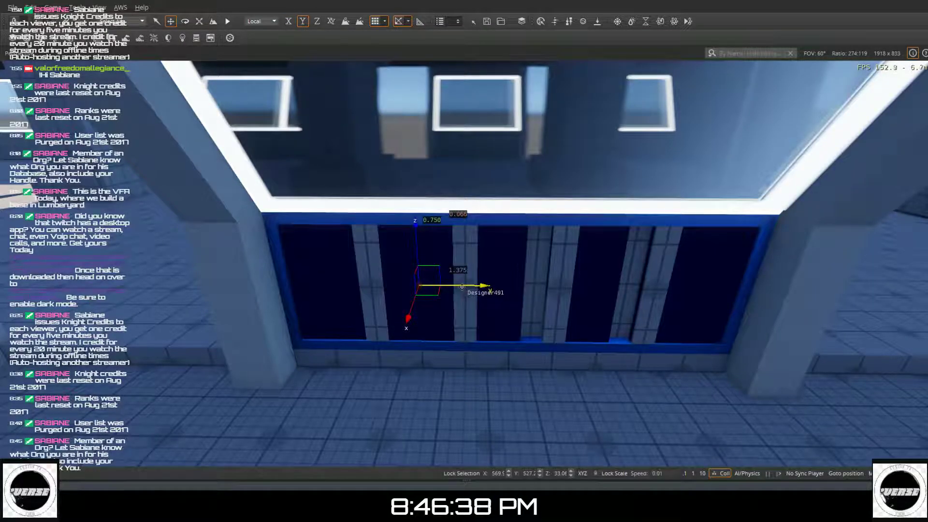
pyautogui.click(513, 266)
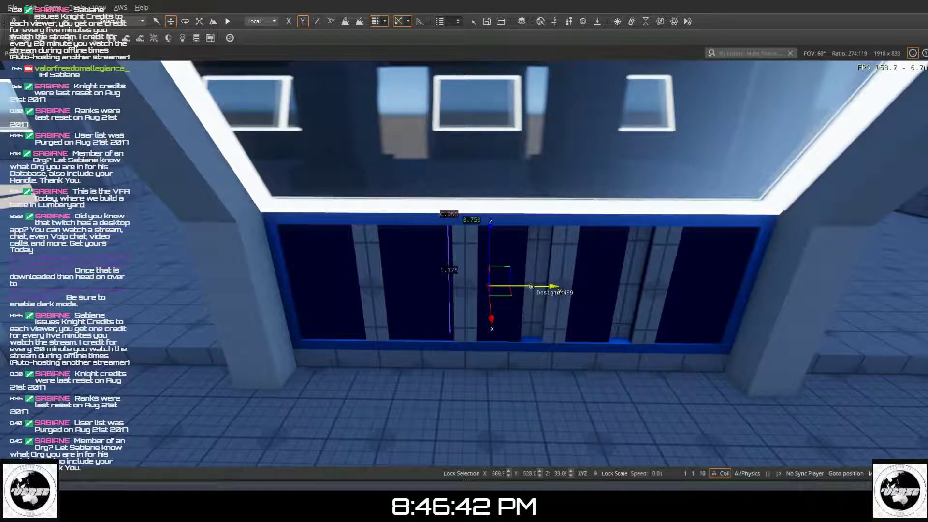
pyautogui.moveTo(530, 287); pyautogui.dragTo(574, 286)
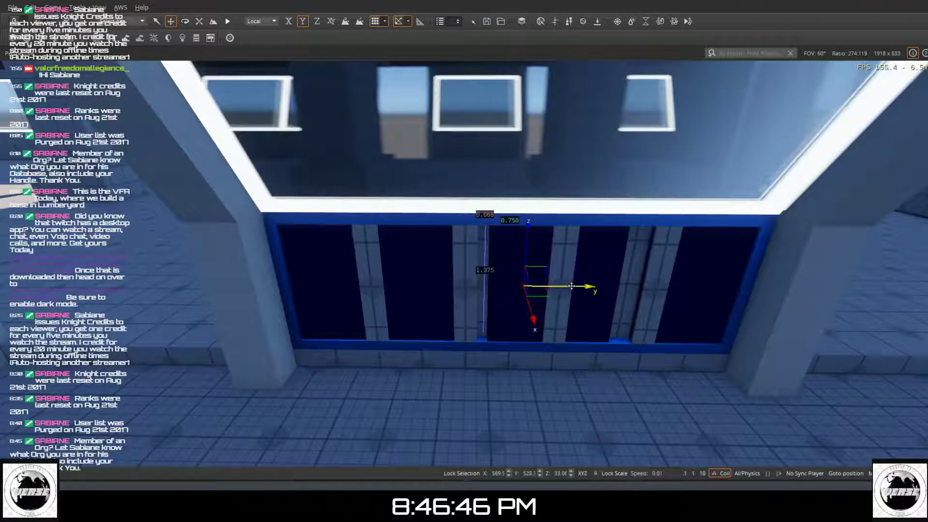
pyautogui.moveTo(565, 287); pyautogui.dragTo(558, 287)
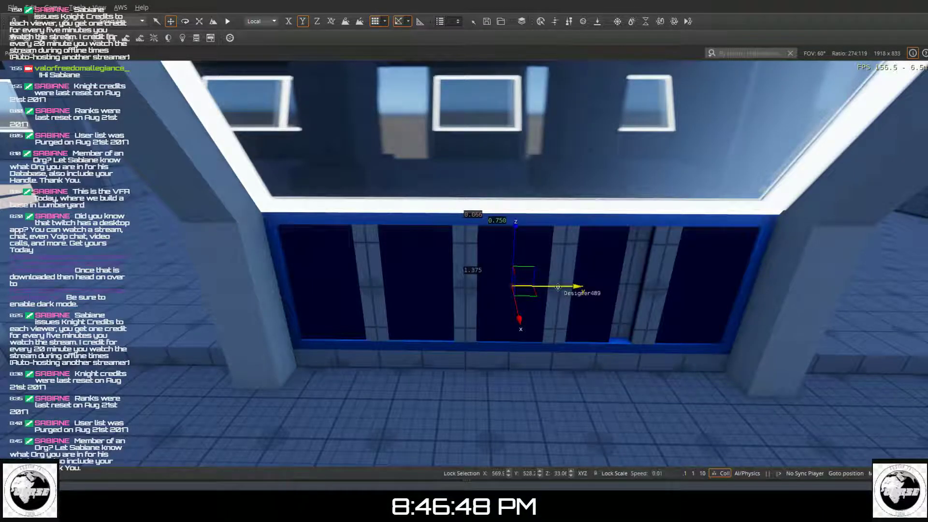
pyautogui.click(605, 269)
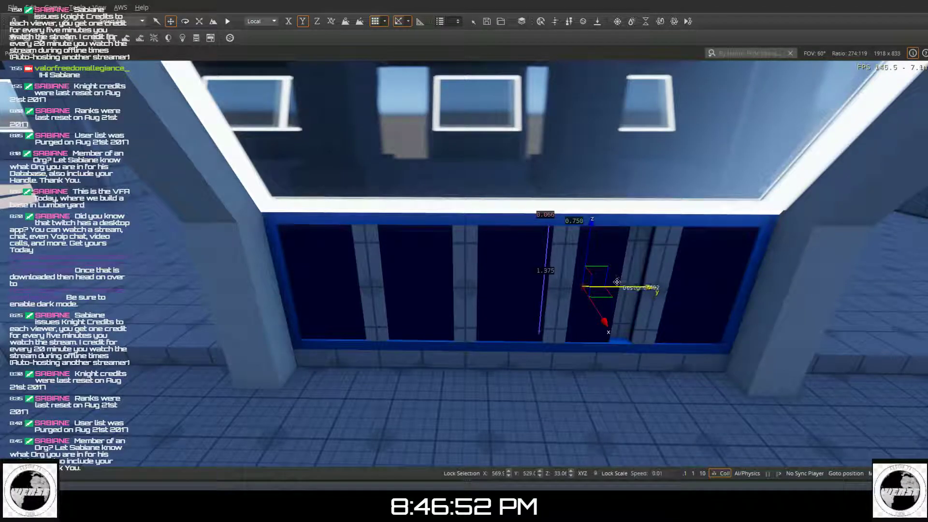
pyautogui.moveTo(623, 287); pyautogui.dragTo(644, 286)
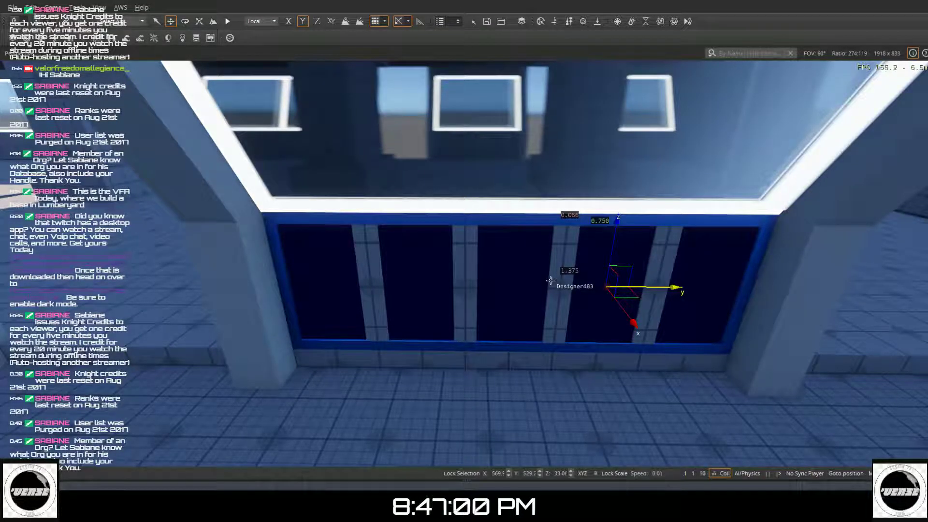
# - Narrow the rightmost dark panel to 0.750 by shifting its inner side face along the X axis, and set its pivot to the panel's centre
pyautogui.click(700, 253)
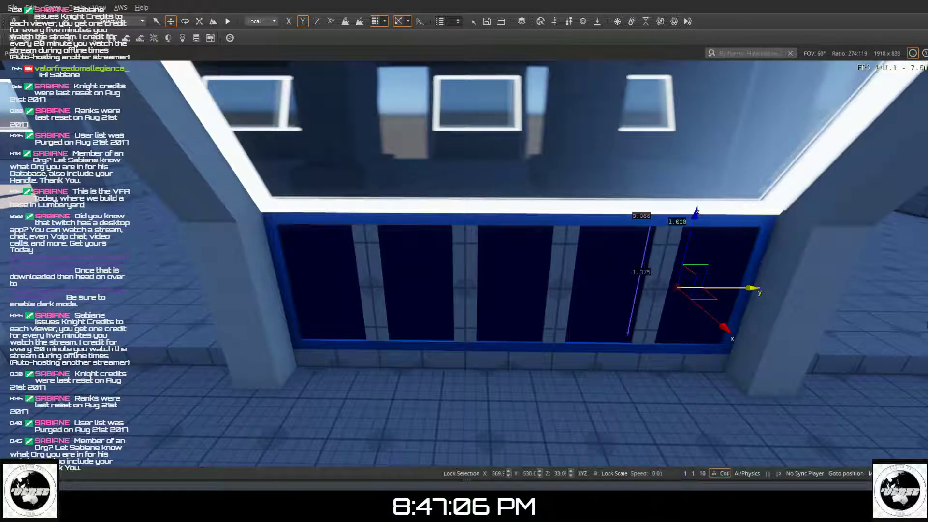
pyautogui.hotkey('ctrl', 'c')
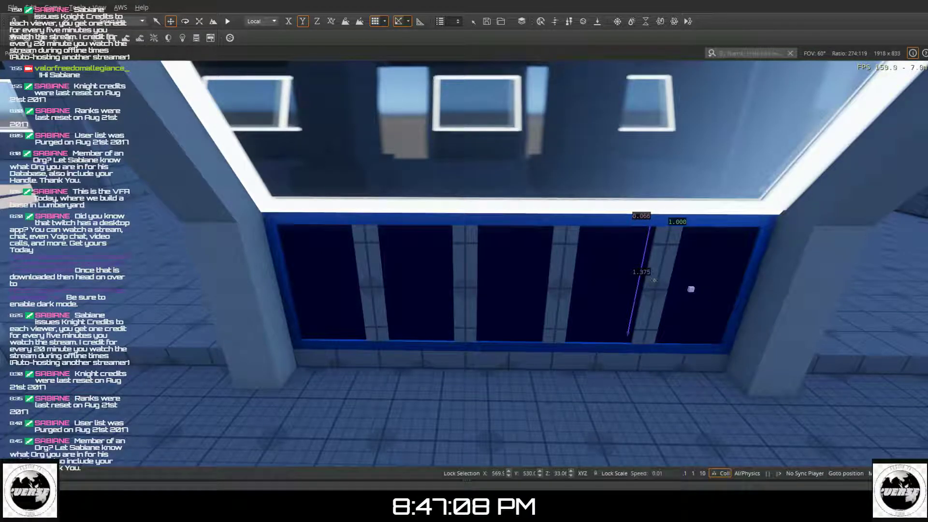
pyautogui.click(638, 289)
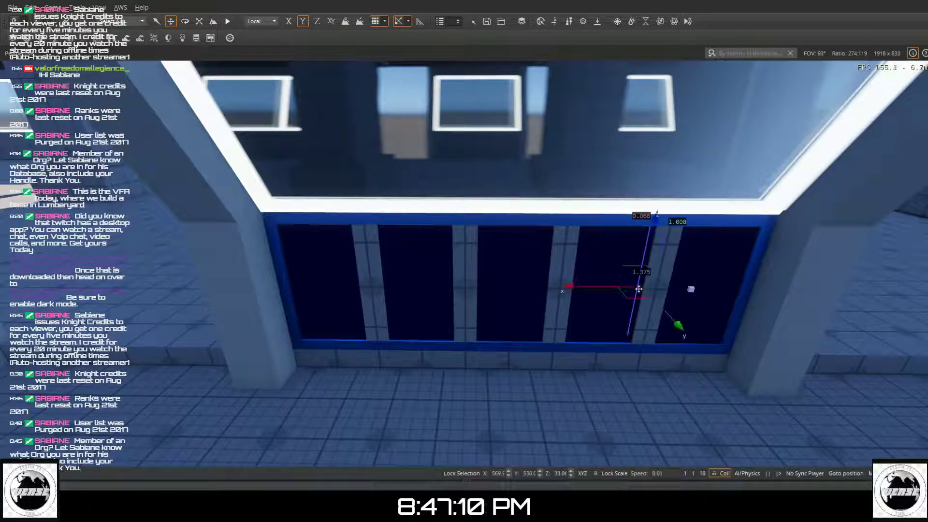
pyautogui.moveTo(622, 286); pyautogui.dragTo(639, 284)
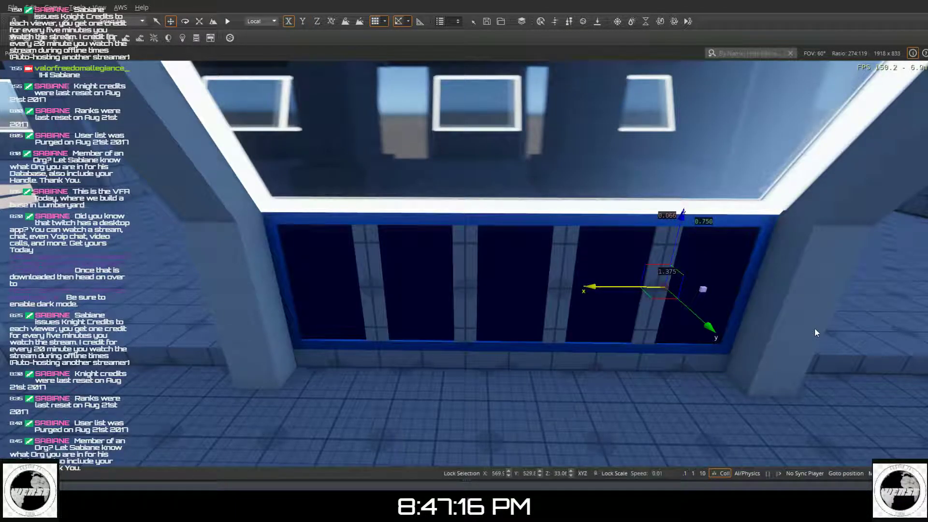
pyautogui.click(676, 270)
pyautogui.click(699, 289)
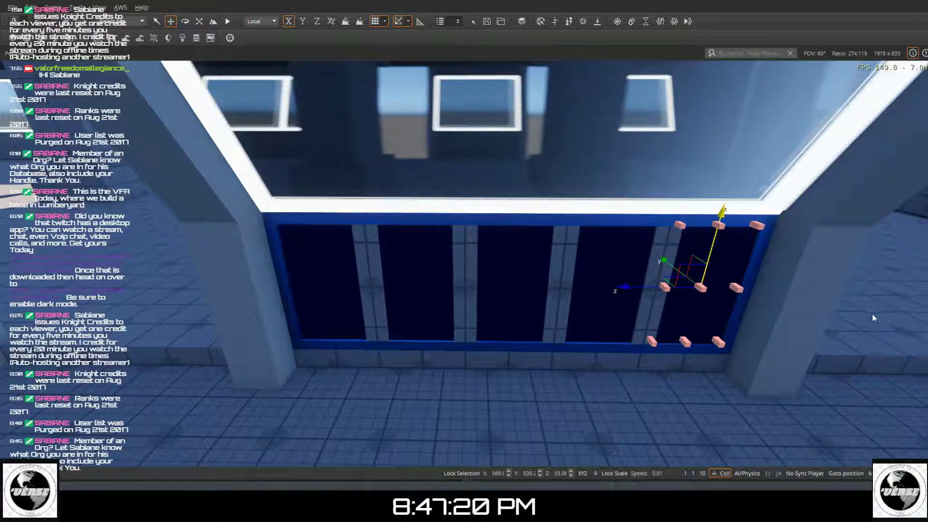
pyautogui.press('Escape')
# - Delete the blue slotted strip above the window in the narrower bay
pyautogui.moveTo(688, 324); pyautogui.dragTo(647, 111, button='right')
pyautogui.moveTo(858, 241)
pyautogui.mouseDown(button='right')
pyautogui.moveTo(858, 193)
pyautogui.moveTo(857, 285)
pyautogui.moveTo(870, 251)
pyautogui.moveTo(855, 237)
pyautogui.mouseUp(button='right')
pyautogui.moveTo(672, 377); pyautogui.dragTo(684, 329, button='right')
pyautogui.click(405, 267)
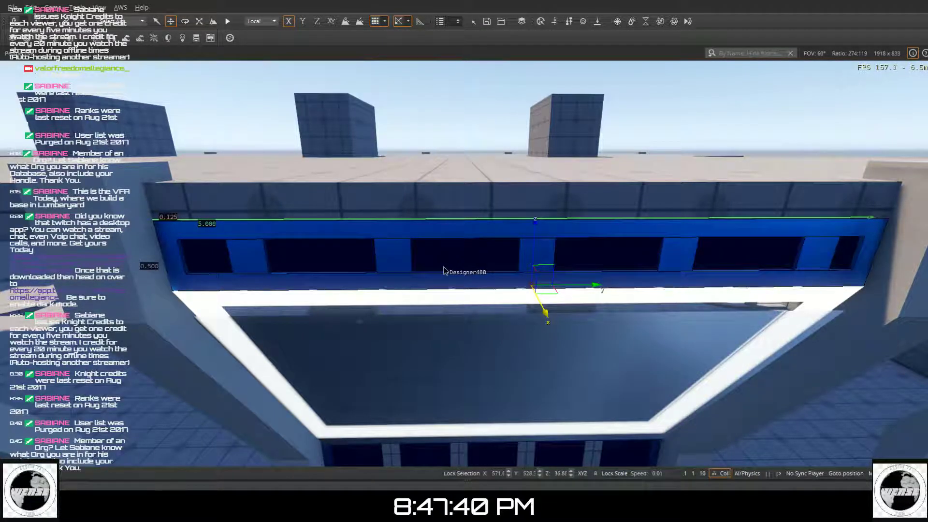
pyautogui.press('Delete')
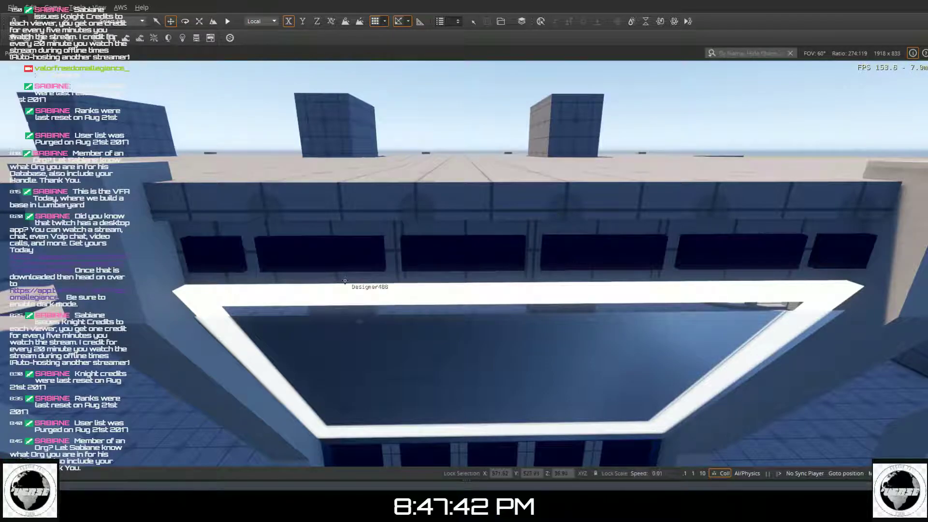
# - Draw a box 4.250 long, 0.125 deep and 0.375 high on the ground in front of the bay
pyautogui.moveTo(345, 280); pyautogui.dragTo(512, 426, button='right')
pyautogui.moveTo(328, 339); pyautogui.dragTo(335, 279, button='right')
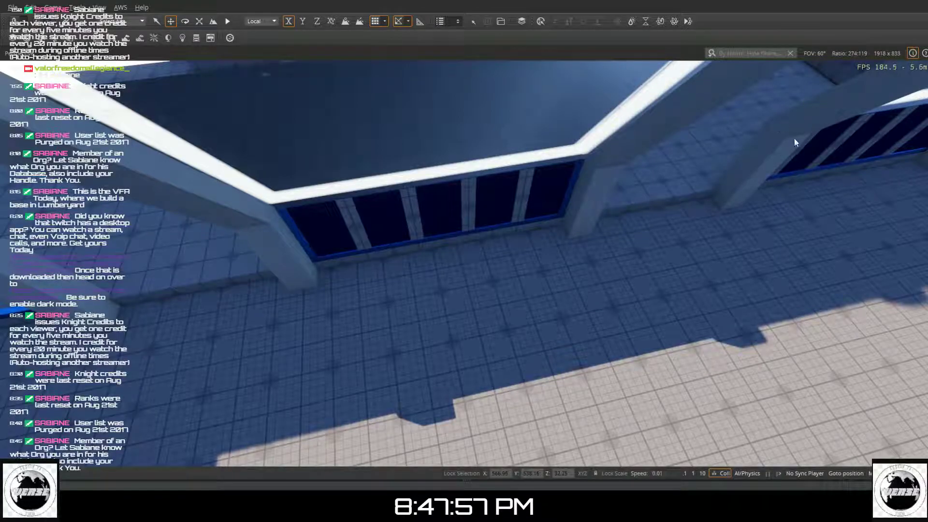
pyautogui.click(802, 151)
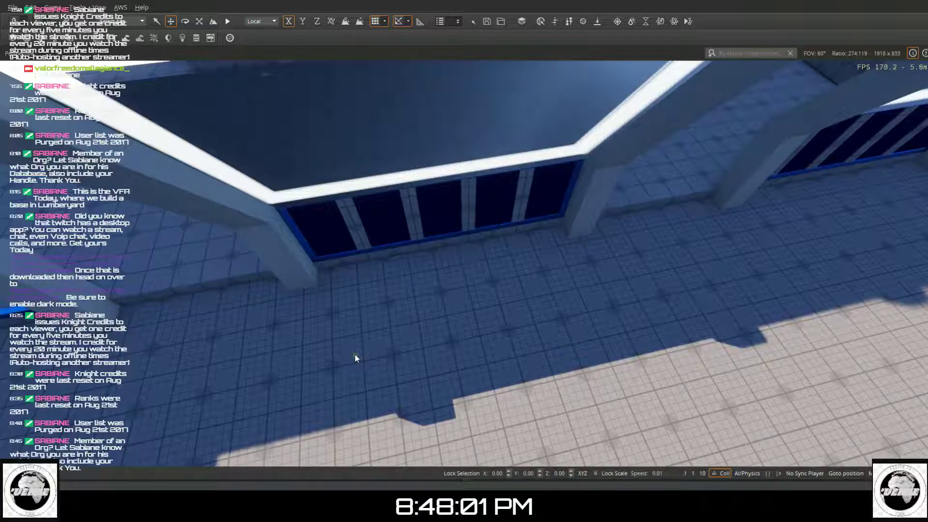
pyautogui.moveTo(358, 355); pyautogui.dragTo(588, 305)
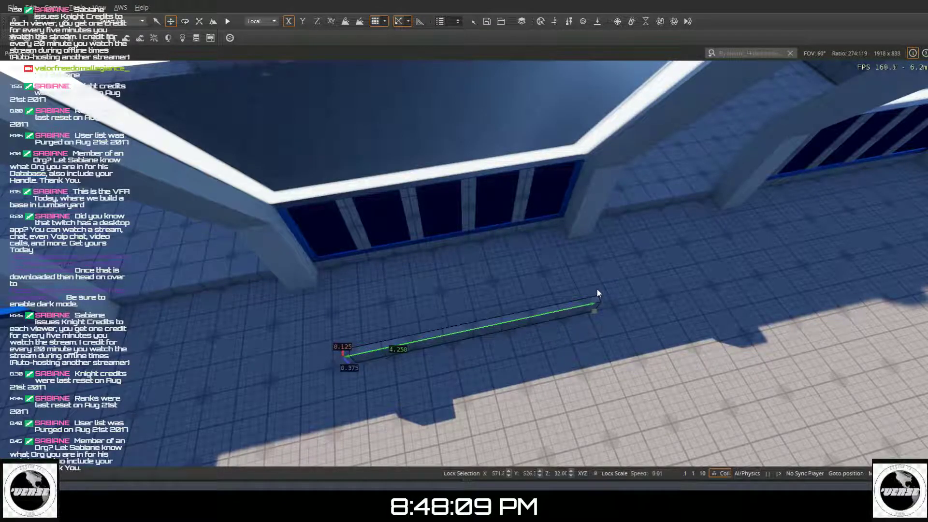
pyautogui.click(597, 289)
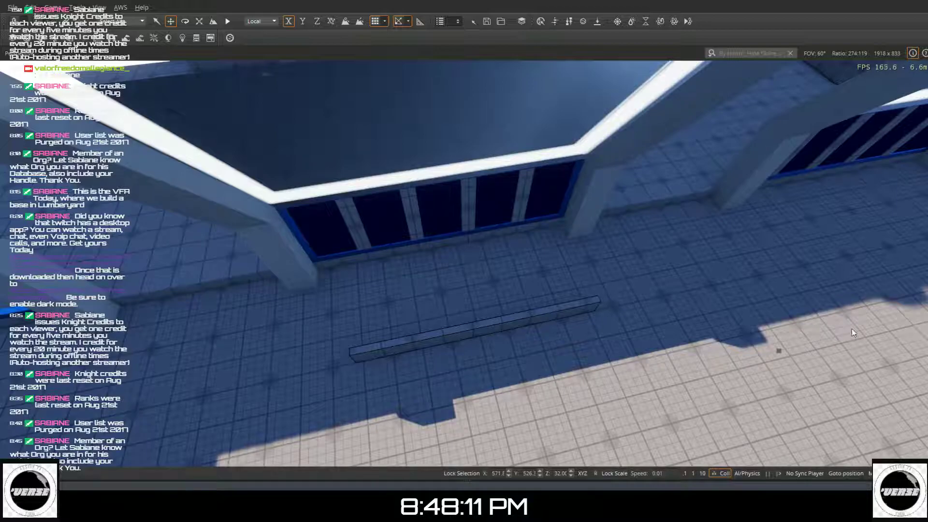
# - Move the new box up along Z and align it along Y and X over the slot openings above the window
pyautogui.click(472, 325)
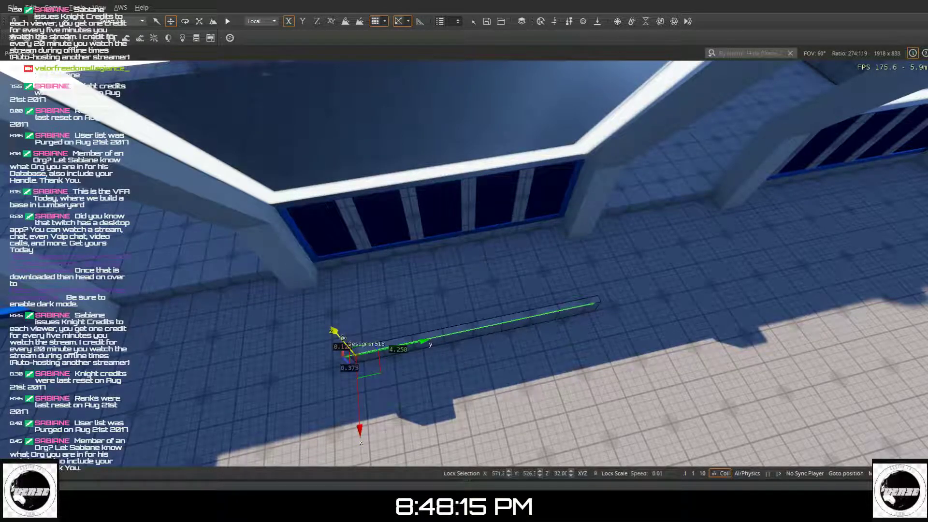
pyautogui.moveTo(333, 331); pyautogui.dragTo(279, 96)
pyautogui.moveTo(280, 95); pyautogui.dragTo(280, 236, button='right')
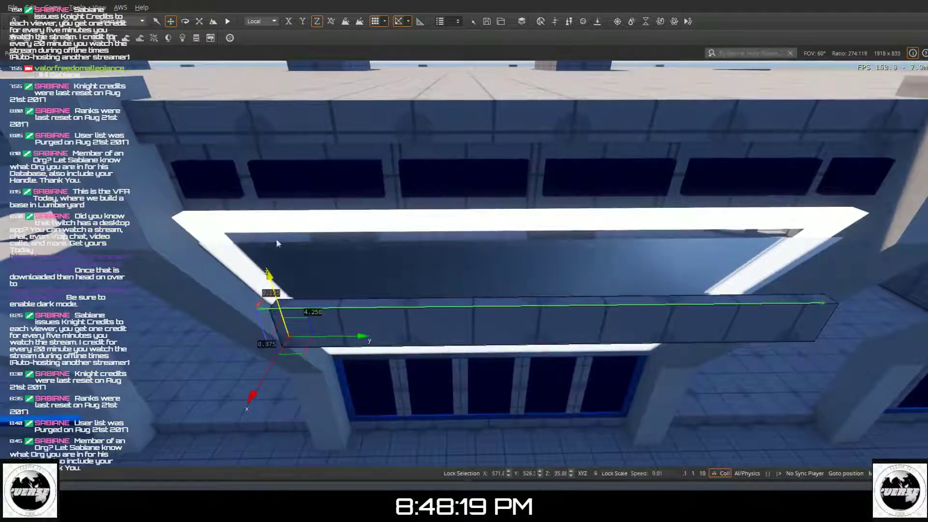
pyautogui.moveTo(273, 297); pyautogui.dragTo(269, 142)
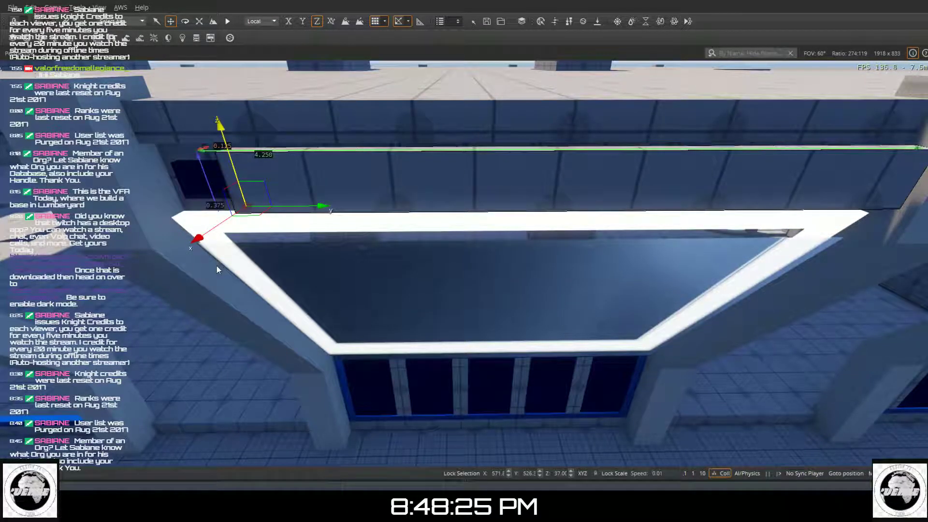
pyautogui.moveTo(285, 205); pyautogui.dragTo(219, 219)
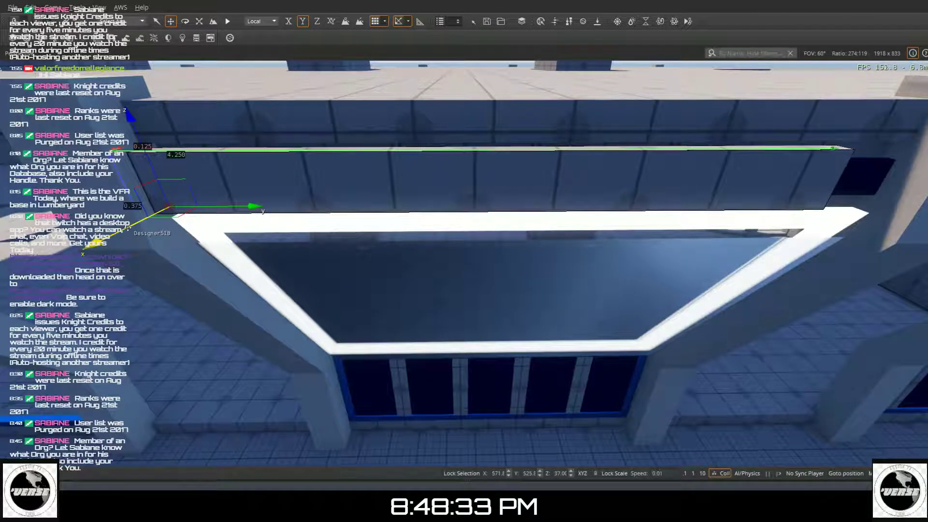
pyautogui.moveTo(127, 228); pyautogui.dragTo(169, 175)
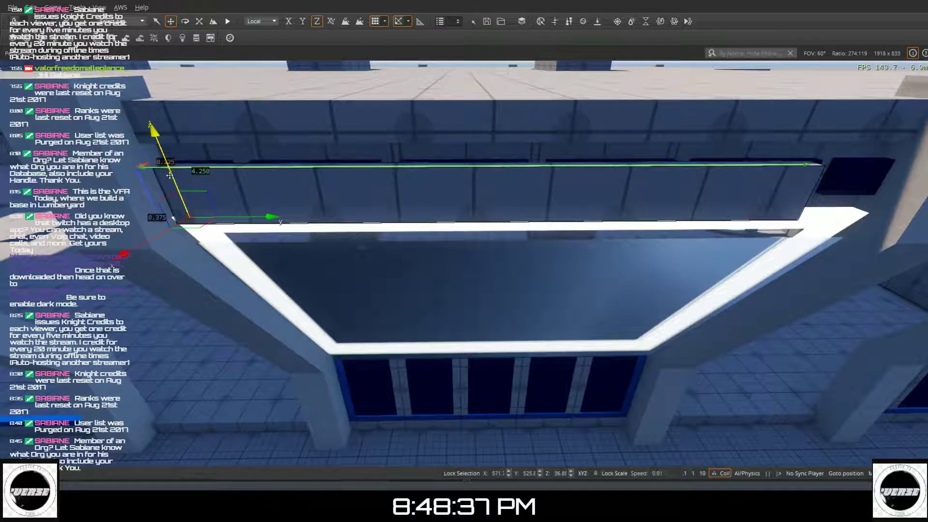
# - Raise the box's top face so its height becomes 0.750
pyautogui.moveTo(153, 196); pyautogui.dragTo(174, 30, button='right')
pyautogui.press('s')
pyautogui.moveTo(158, 165); pyautogui.dragTo(251, 335, button='right')
pyautogui.press('w')
pyautogui.press('s')
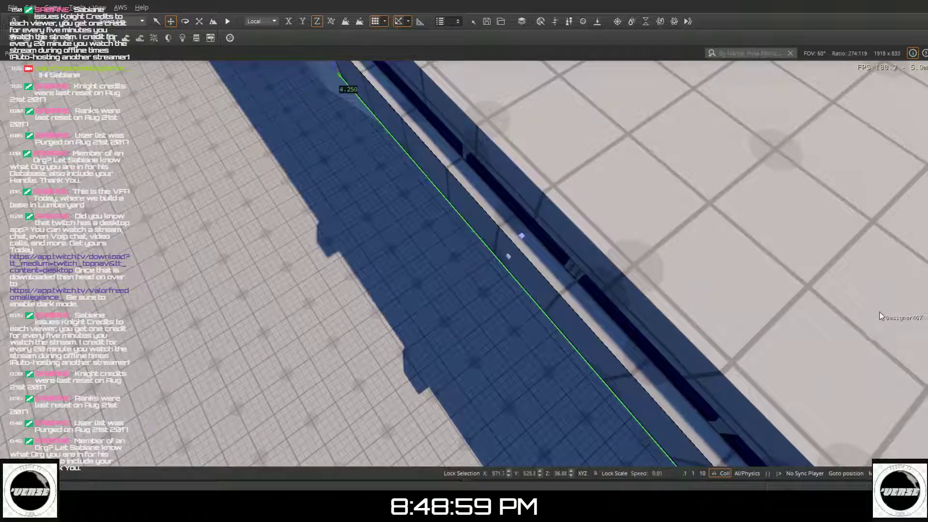
pyautogui.click(521, 236)
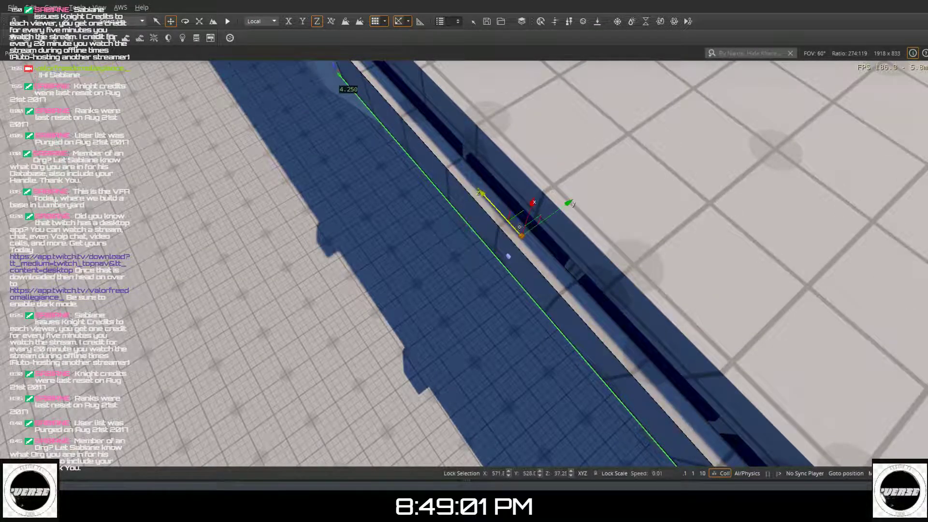
pyautogui.moveTo(527, 227); pyautogui.dragTo(534, 186)
# - Extend the box's end face to the neighbouring pillar, making the box 4.875 long
pyautogui.moveTo(489, 224)
pyautogui.mouseDown(button='right')
pyautogui.moveTo(502, 256)
pyautogui.moveTo(604, 241)
pyautogui.moveTo(619, 213)
pyautogui.moveTo(585, 227)
pyautogui.moveTo(464, 237)
pyautogui.moveTo(561, 242)
pyautogui.moveTo(532, 223)
pyautogui.moveTo(476, 224)
pyautogui.mouseUp(button='right')
pyautogui.press('d')
pyautogui.press('d')
pyautogui.press('d')
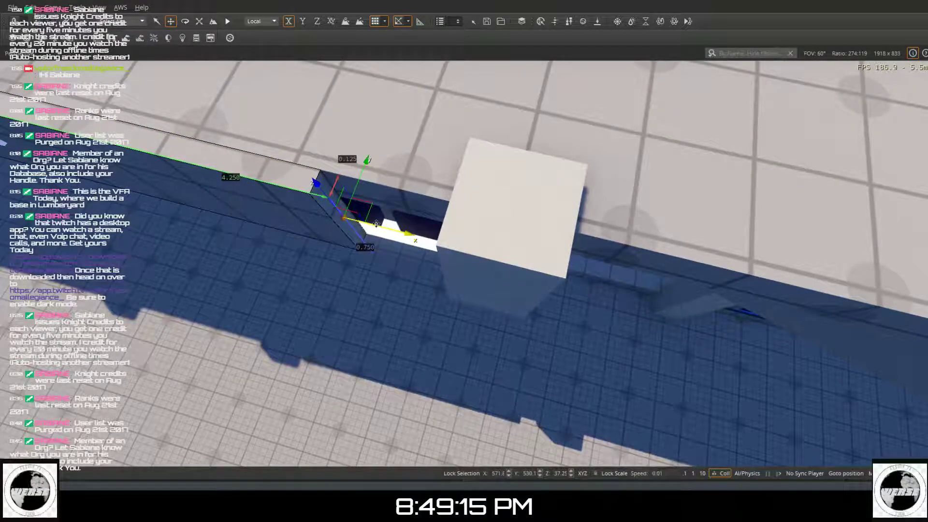
pyautogui.moveTo(346, 227); pyautogui.dragTo(472, 247)
# - Set the extended box's pivot to its centre
pyautogui.moveTo(456, 247)
pyautogui.mouseDown(button='right')
pyautogui.moveTo(425, 242)
pyautogui.moveTo(474, 248)
pyautogui.mouseUp(button='right')
pyautogui.press('a')
pyautogui.press('a')
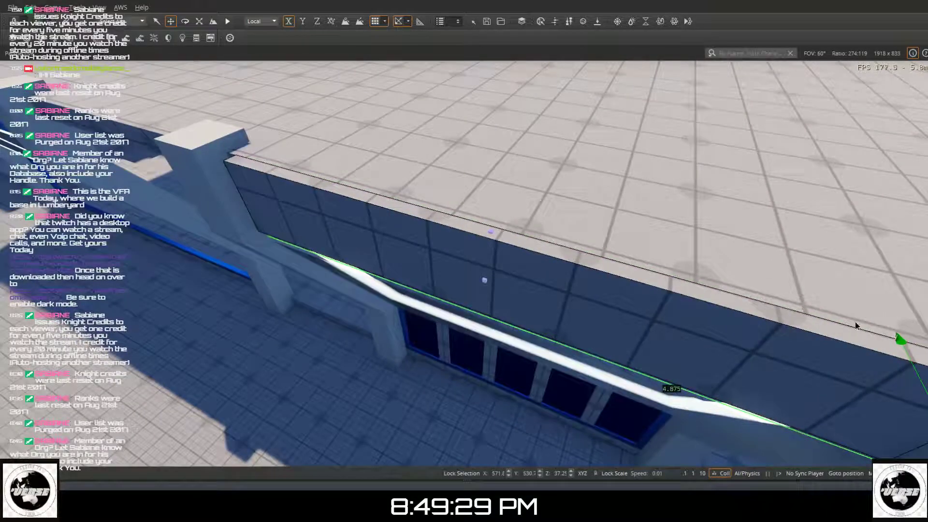
pyautogui.click(856, 322)
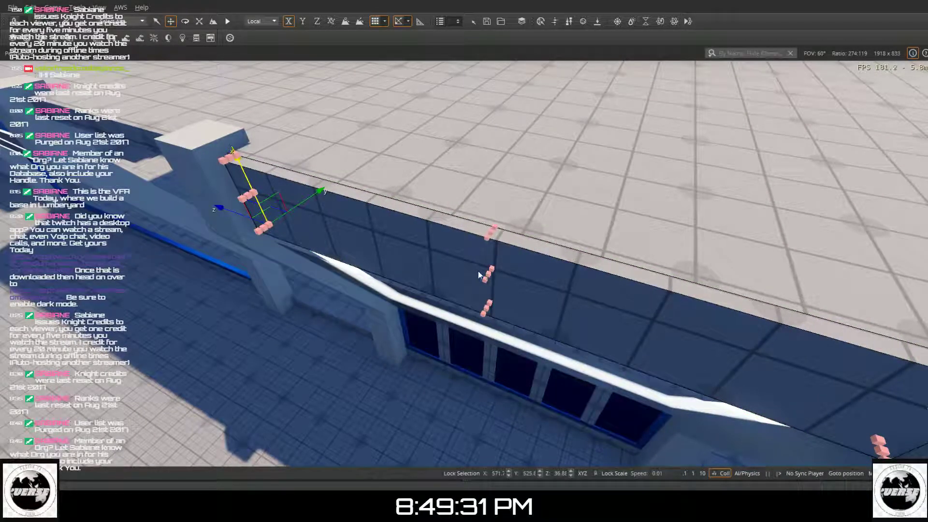
pyautogui.click(490, 273)
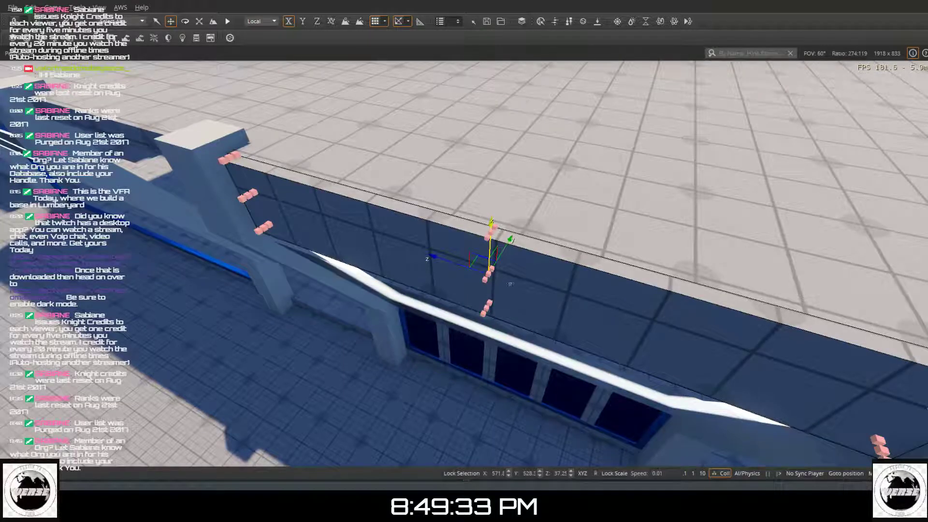
pyautogui.click(844, 324)
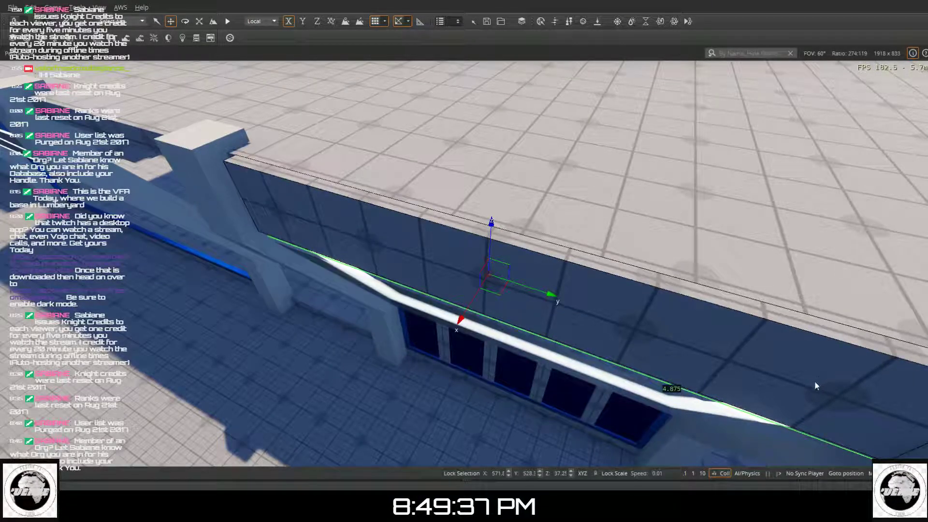
# - Inset the box's front face and cut the inner area through to leave a frame around the upper panels
pyautogui.press('3')
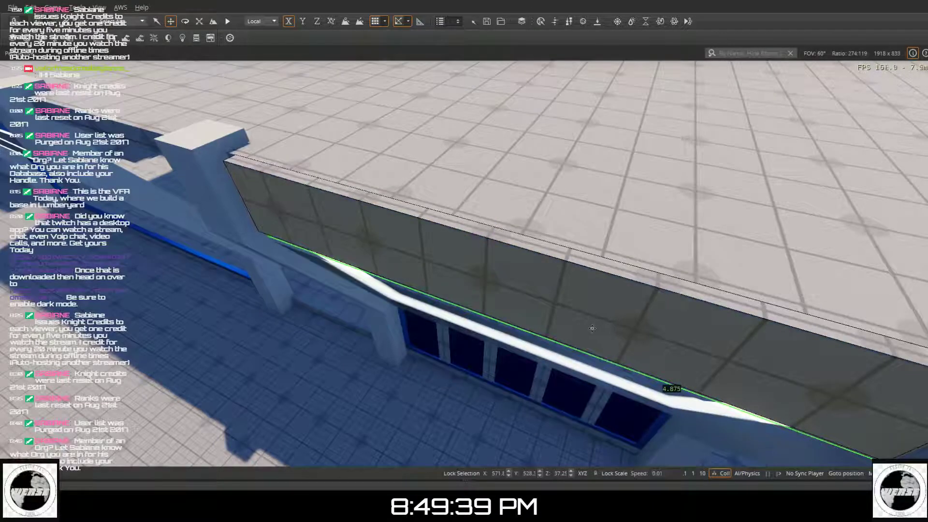
pyautogui.click(533, 316)
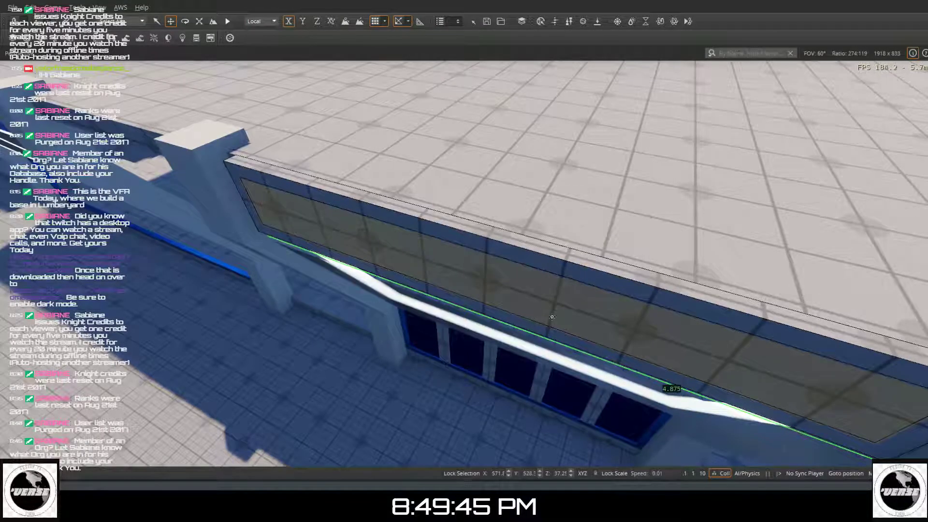
pyautogui.moveTo(822, 391); pyautogui.dragTo(667, 334)
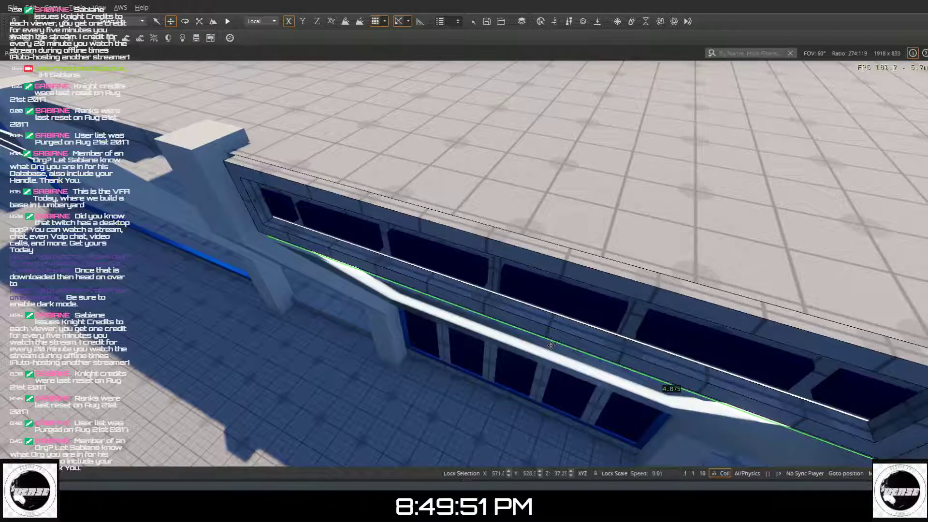
pyautogui.moveTo(551, 345); pyautogui.dragTo(628, 425, button='right')
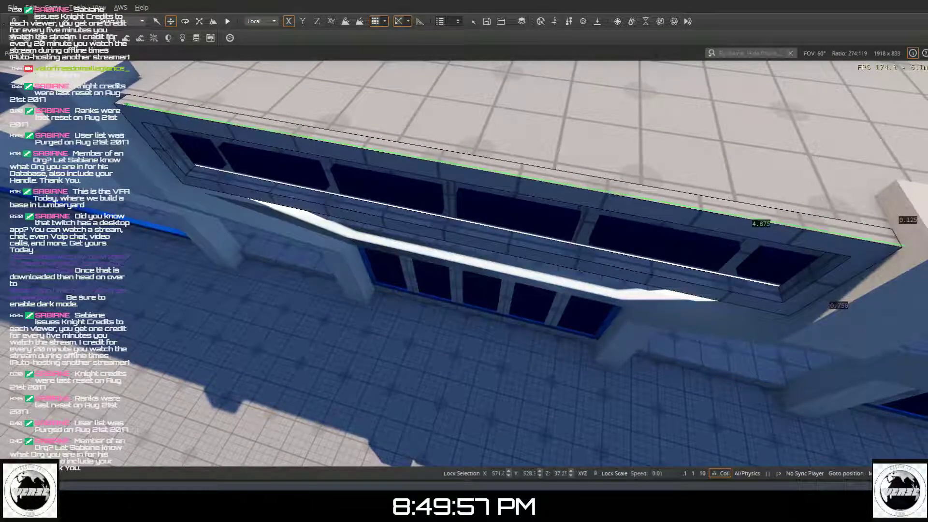
pyautogui.press('Escape')
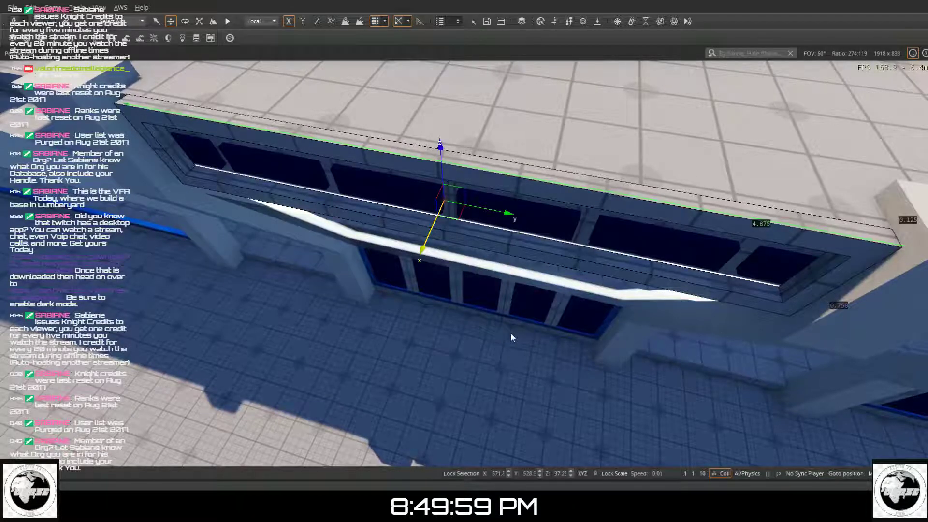
# - Duplicate a grey lower-frame divider and move the copy up along Z and outward along X to the upper frame
pyautogui.click(568, 316)
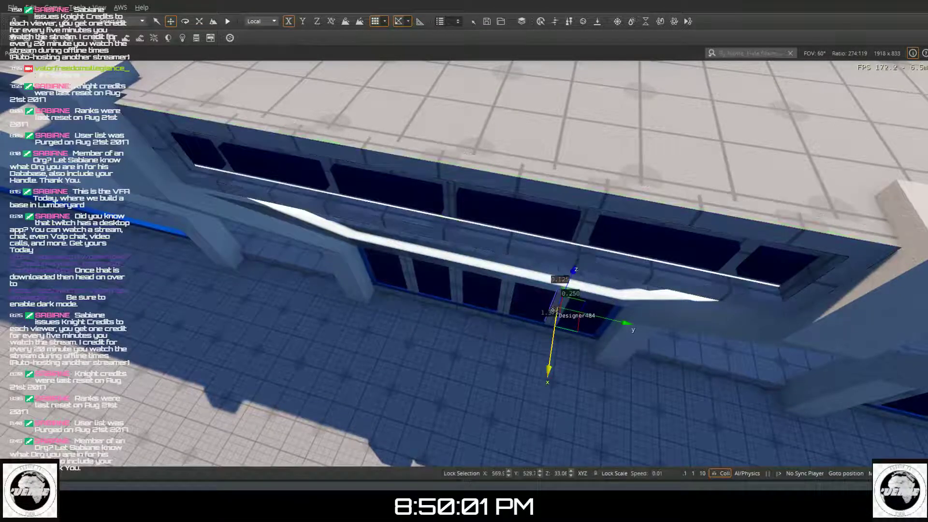
pyautogui.keyDown('alt'); pyautogui.moveTo(568, 317); pyautogui.dragTo(535, 348, button='middle'); pyautogui.keyUp('alt')
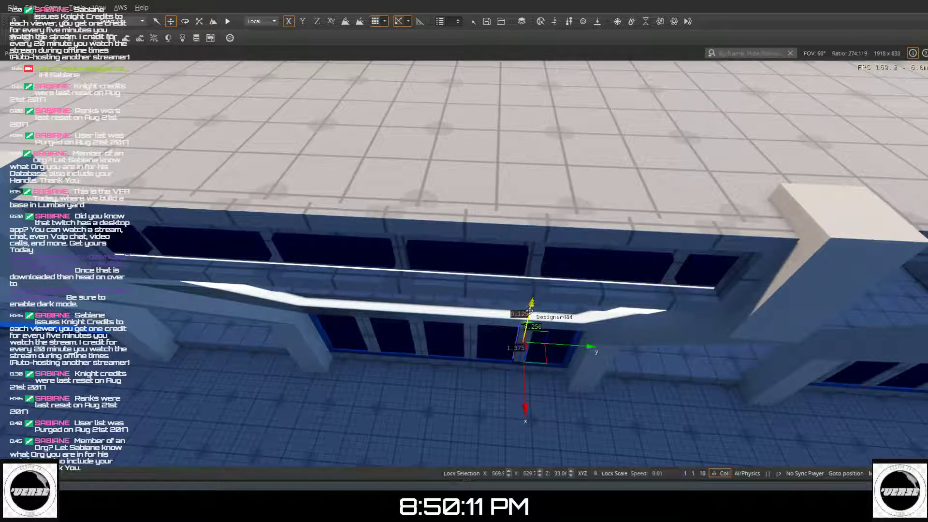
pyautogui.click(530, 310)
pyautogui.moveTo(506, 309); pyautogui.dragTo(543, 135)
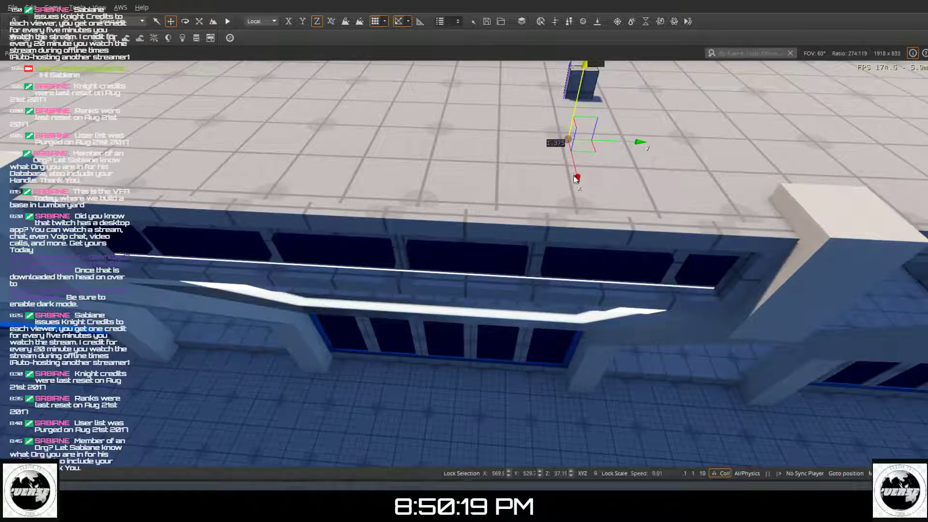
pyautogui.moveTo(576, 173); pyautogui.dragTo(566, 326)
pyautogui.click(566, 326)
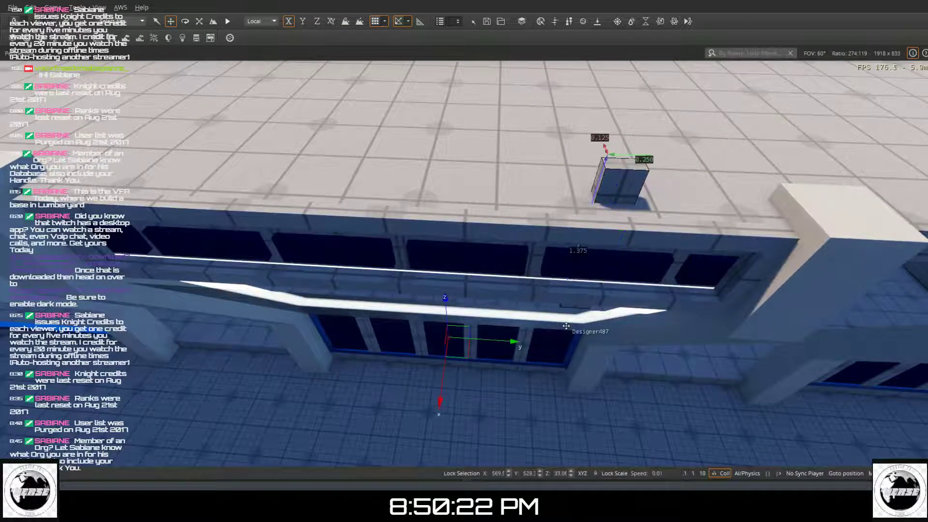
pyautogui.click(628, 191)
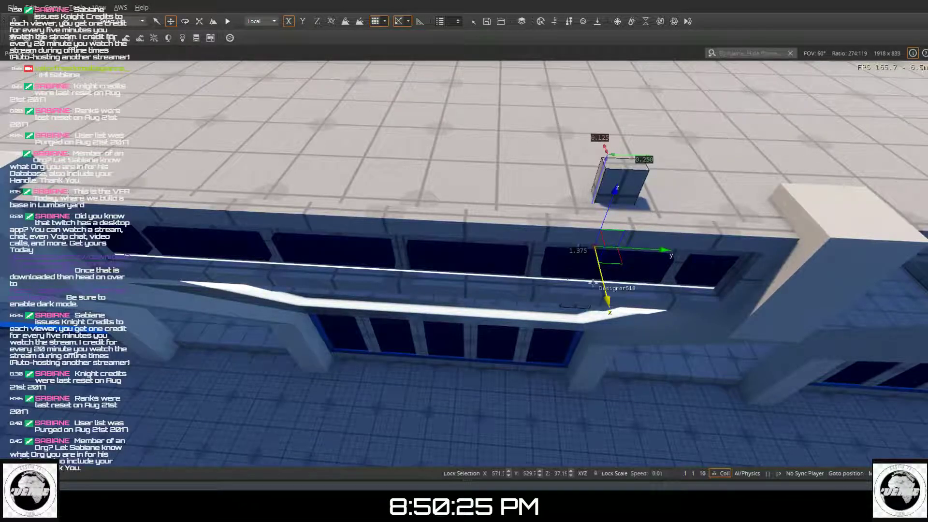
# - Shift the tall, narrow box along X at the upper window band and raise it along Z
pyautogui.moveTo(602, 277)
pyautogui.mouseDown()
pyautogui.moveTo(598, 299)
pyautogui.moveTo(597, 291)
pyautogui.mouseUp()
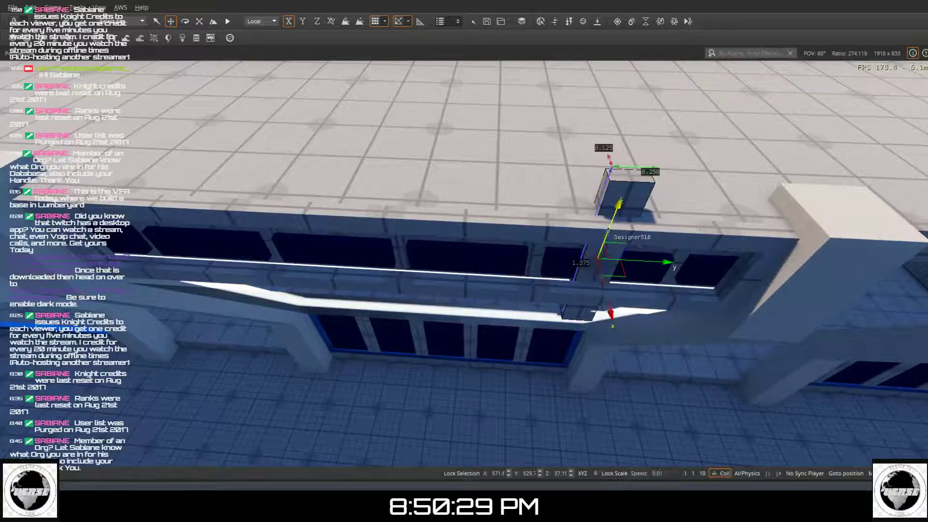
pyautogui.moveTo(609, 225); pyautogui.dragTo(643, 160)
pyautogui.moveTo(643, 161); pyautogui.dragTo(541, 257, button='right')
pyautogui.press('w')
pyautogui.press('w')
pyautogui.press('s')
pyautogui.press('s')
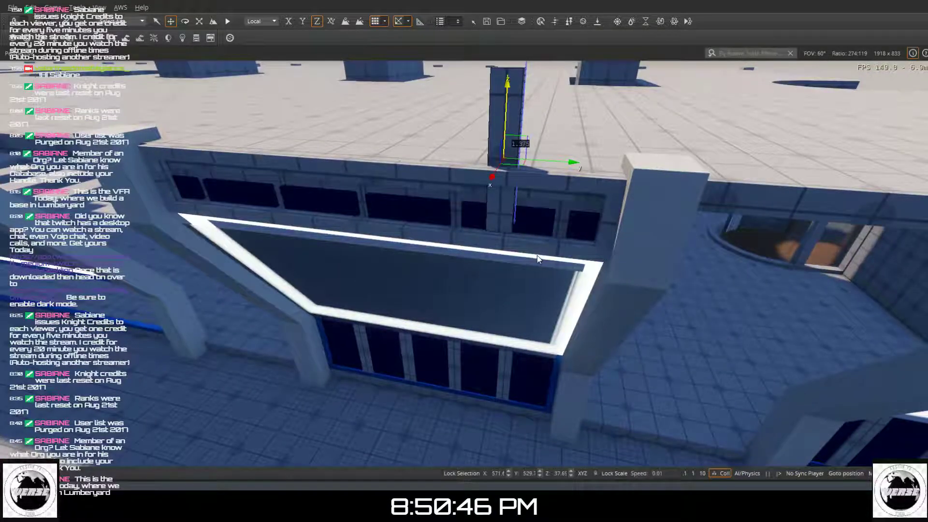
# - Nudge the box along Y with grid snapping off to line it up with the wall seam, with snapping back on at the end
pyautogui.moveTo(538, 256); pyautogui.dragTo(563, 256, button='right')
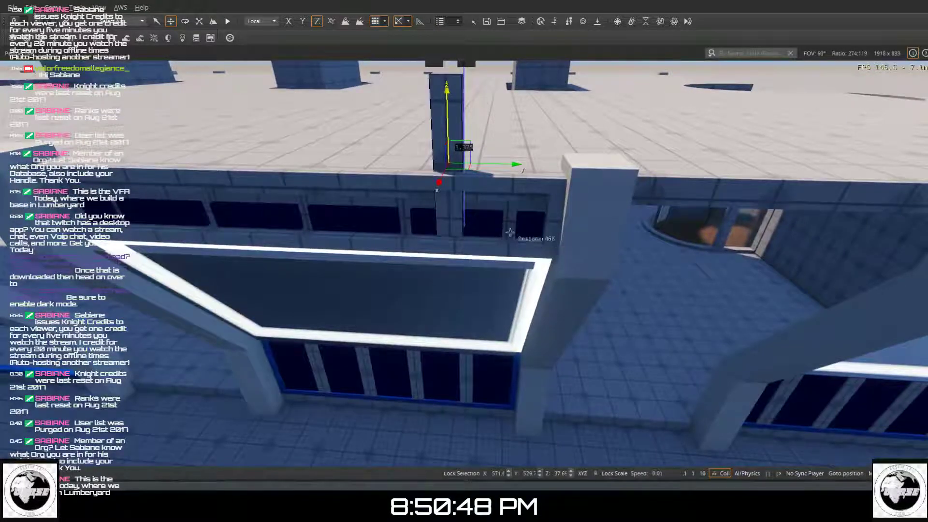
pyautogui.click(481, 164)
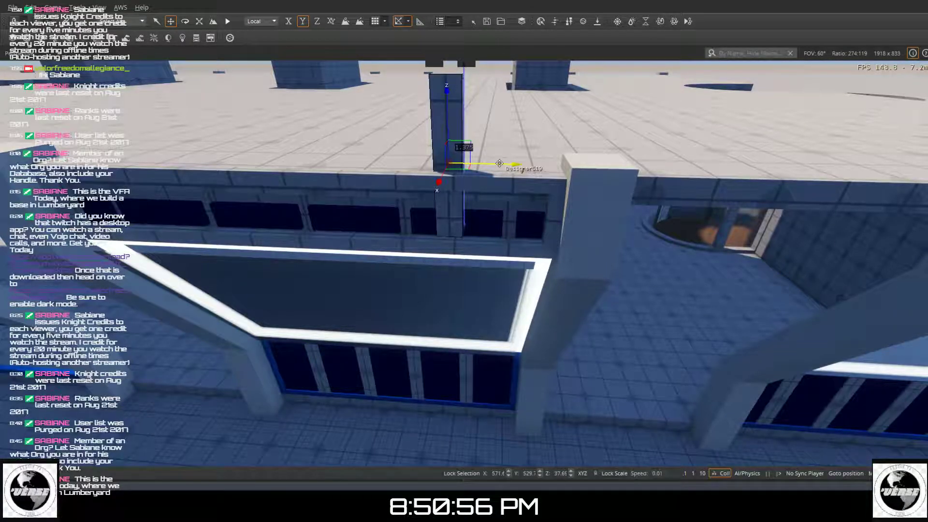
pyautogui.moveTo(499, 163); pyautogui.dragTo(505, 167)
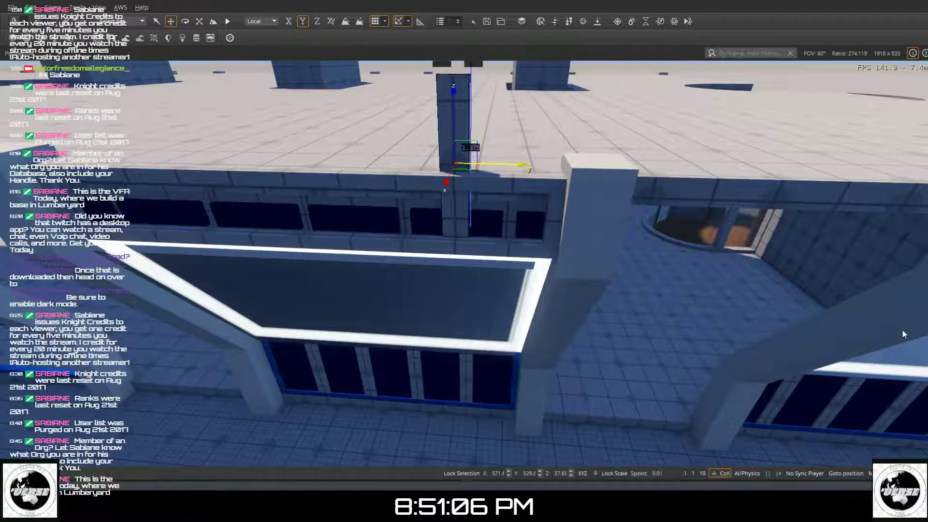
pyautogui.click(889, 311)
pyautogui.moveTo(581, 261); pyautogui.dragTo(529, 223, button='right')
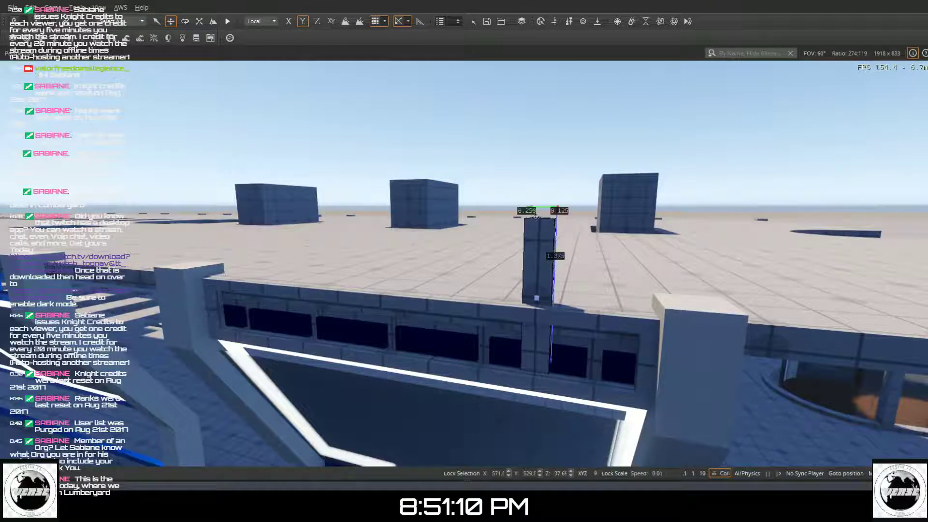
# - Lower the box's top face until the box is 0.500 high and fits under the roof edge, and leave face editing
pyautogui.click(539, 217)
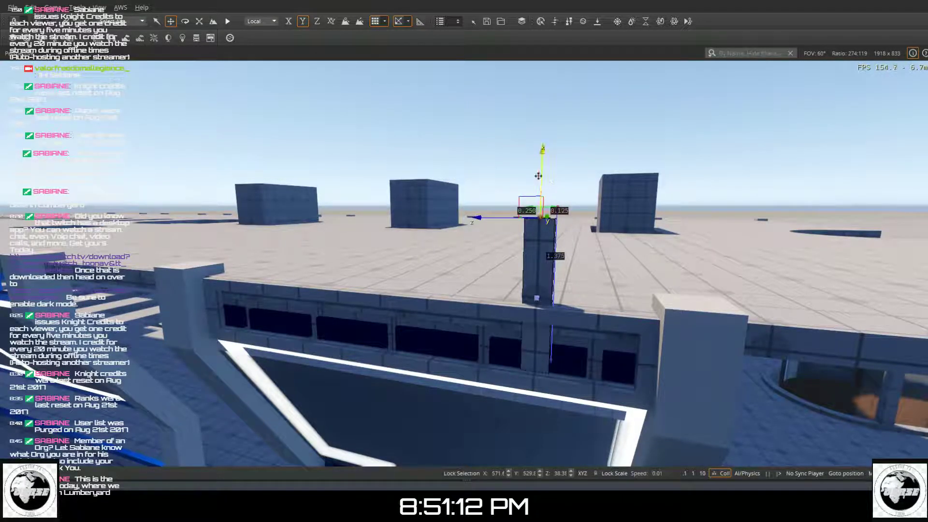
pyautogui.moveTo(542, 176); pyautogui.dragTo(516, 277)
pyautogui.moveTo(497, 372)
pyautogui.mouseDown(button='right')
pyautogui.moveTo(476, 435)
pyautogui.moveTo(489, 365)
pyautogui.mouseUp(button='right')
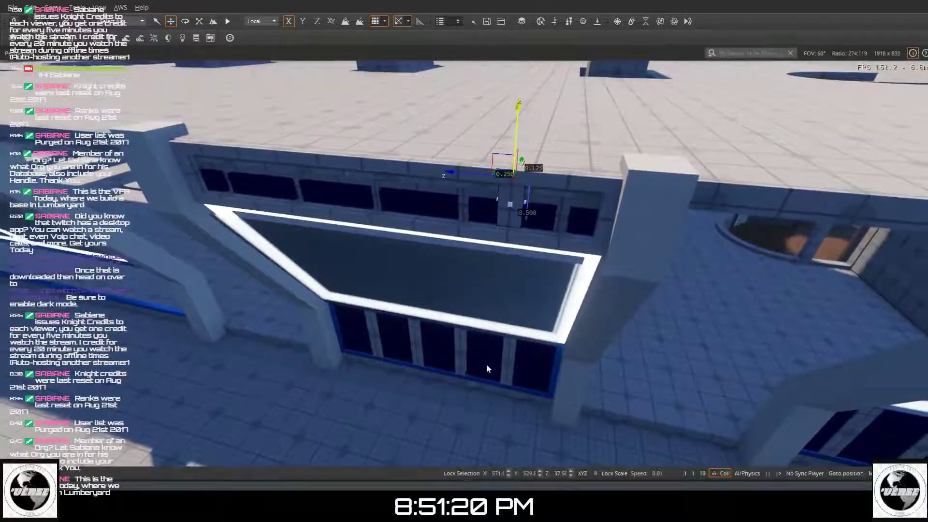
pyautogui.press('w')
pyautogui.press('w')
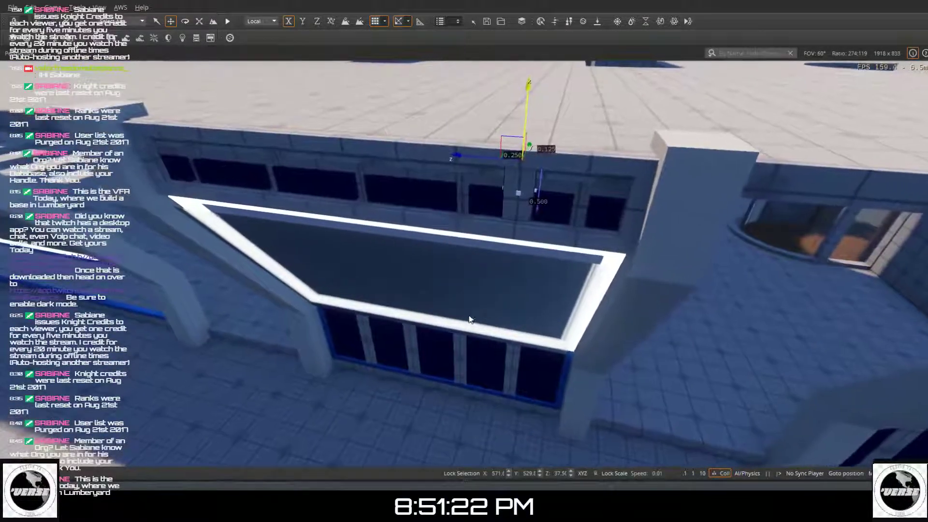
pyautogui.press('s')
pyautogui.press('w')
pyautogui.moveTo(502, 295); pyautogui.dragTo(500, 244, button='right')
pyautogui.scroll(3, 499, 297)
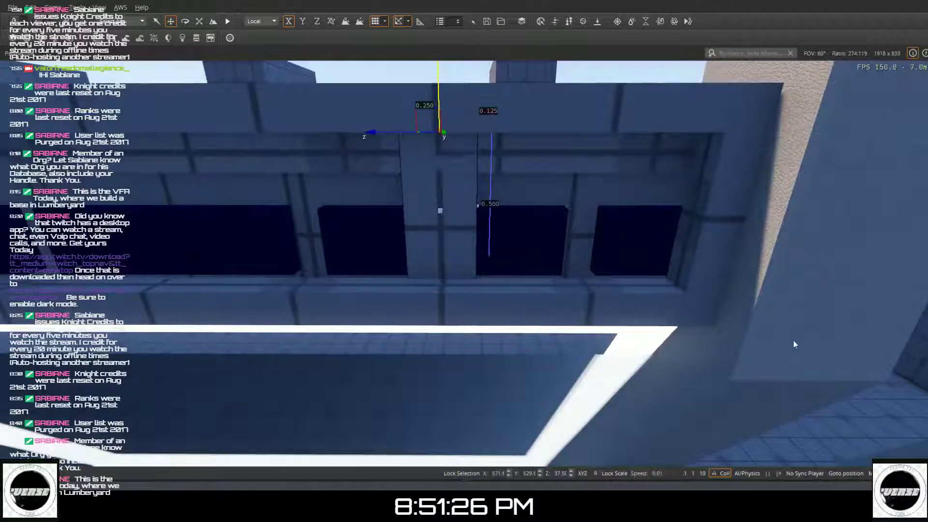
pyautogui.press('Escape')
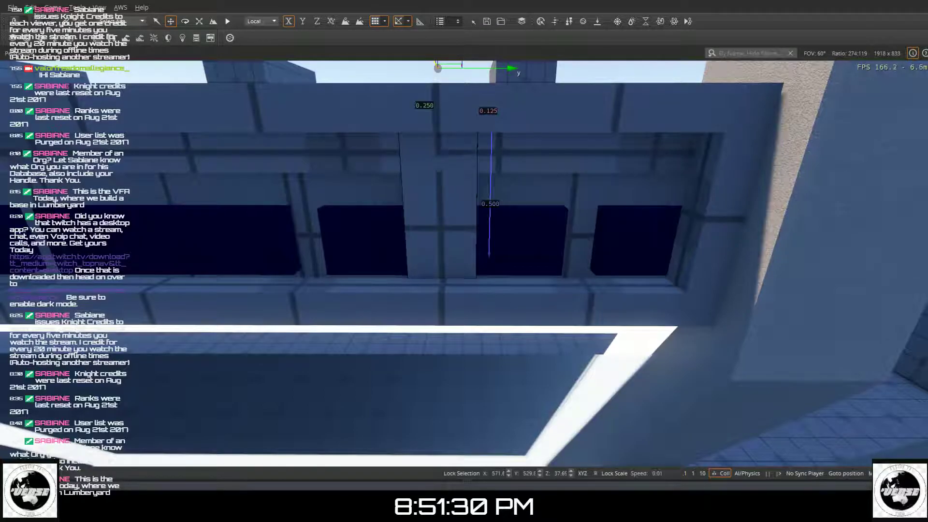
# - Pull the shortened box forward along X and fine-align it along Y with the wall seam, without grid snapping
pyautogui.scroll(-3, 441, 82)
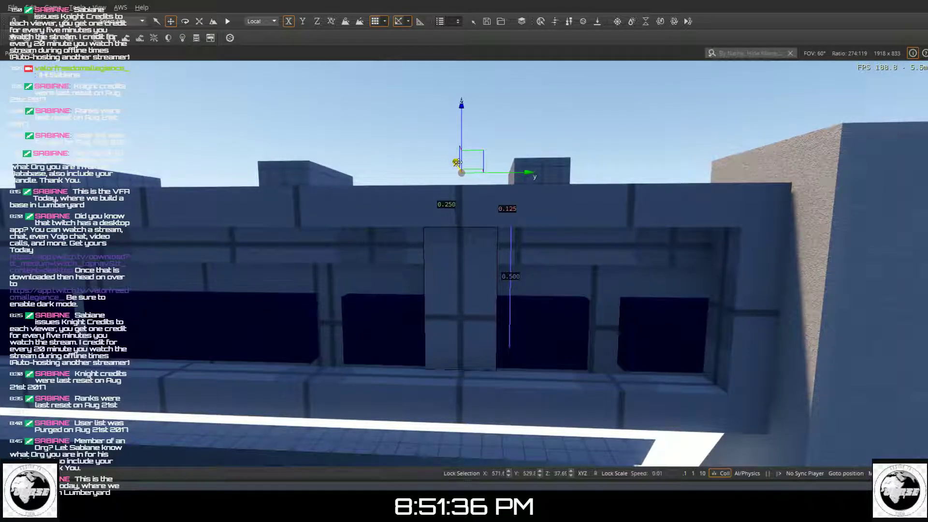
pyautogui.moveTo(456, 162); pyautogui.dragTo(473, 152)
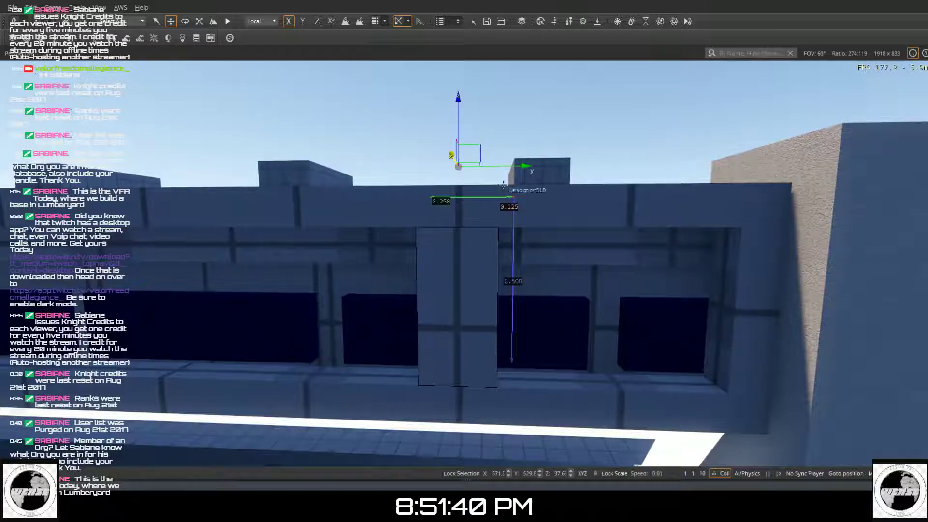
pyautogui.moveTo(497, 167); pyautogui.dragTo(498, 167)
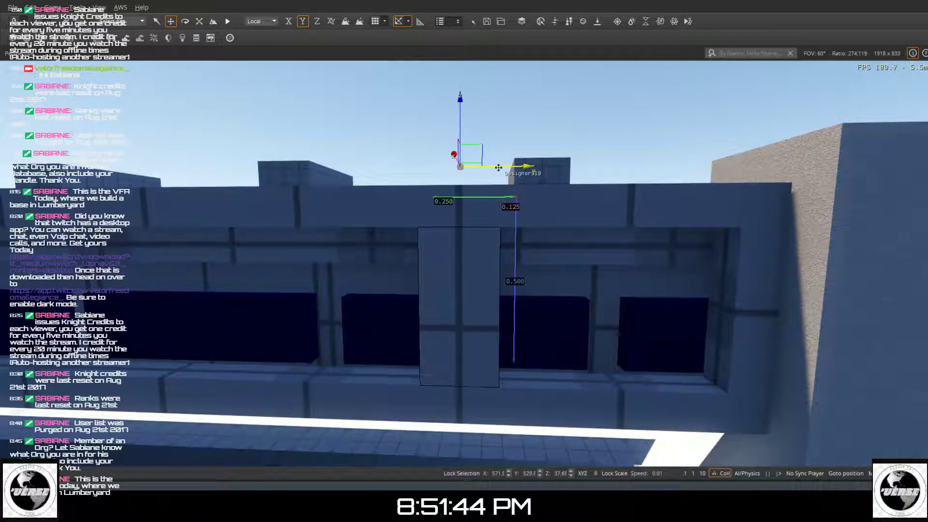
pyautogui.moveTo(474, 254); pyautogui.dragTo(476, 283, button='right')
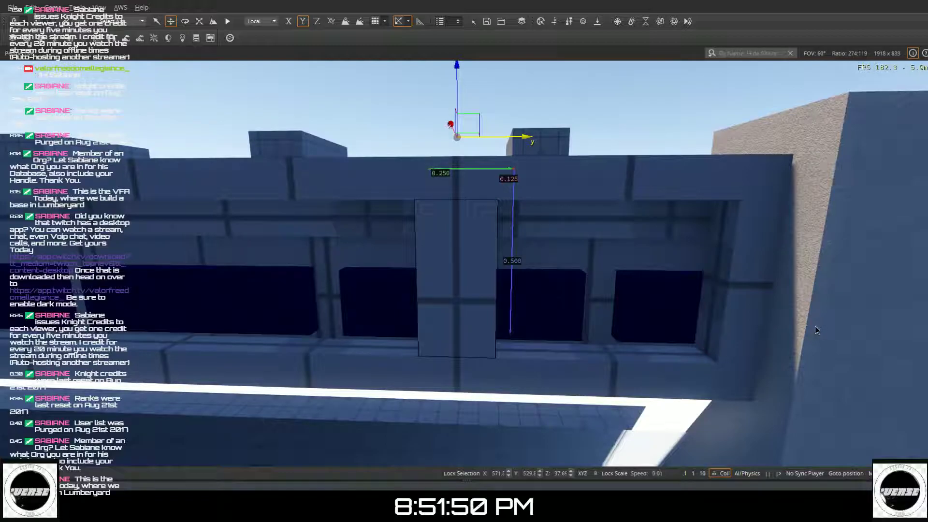
# - Move the box's pivot to its middle point and turn grid snapping back on
pyautogui.press('4')
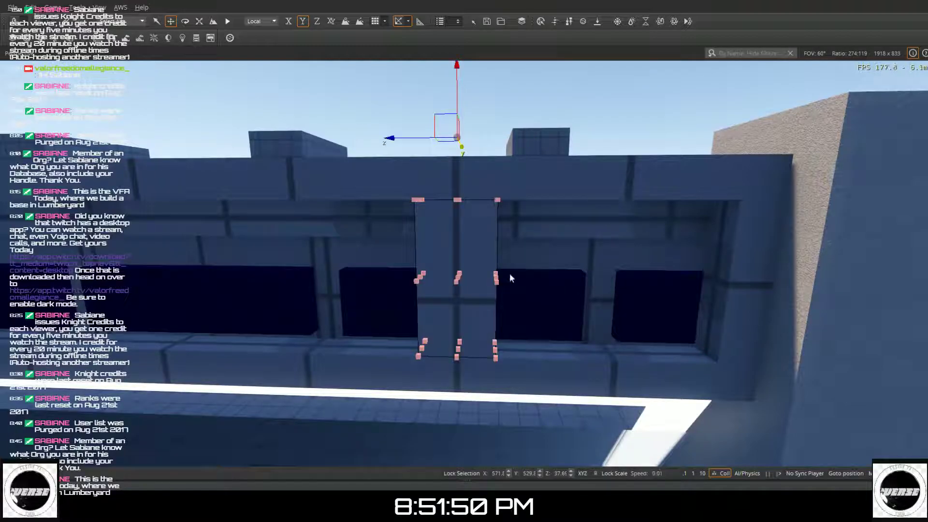
pyautogui.click(458, 278)
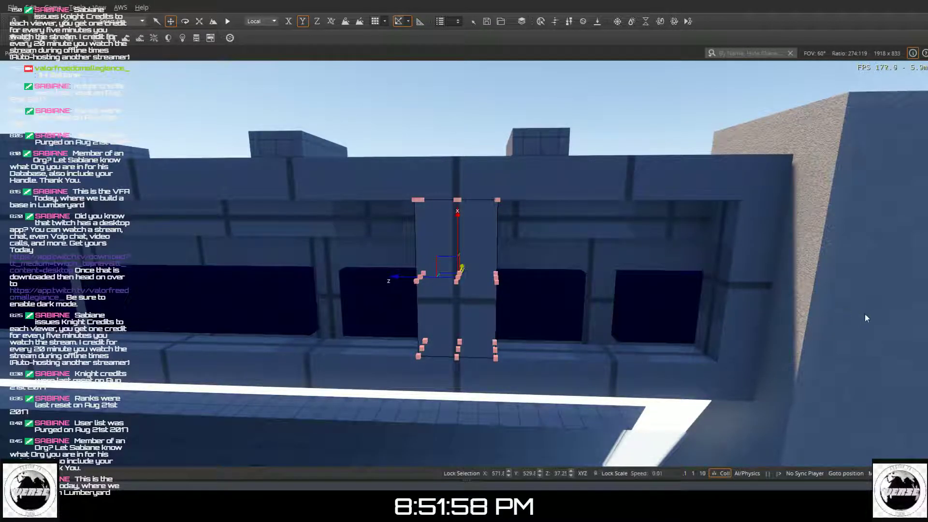
pyautogui.press('Escape')
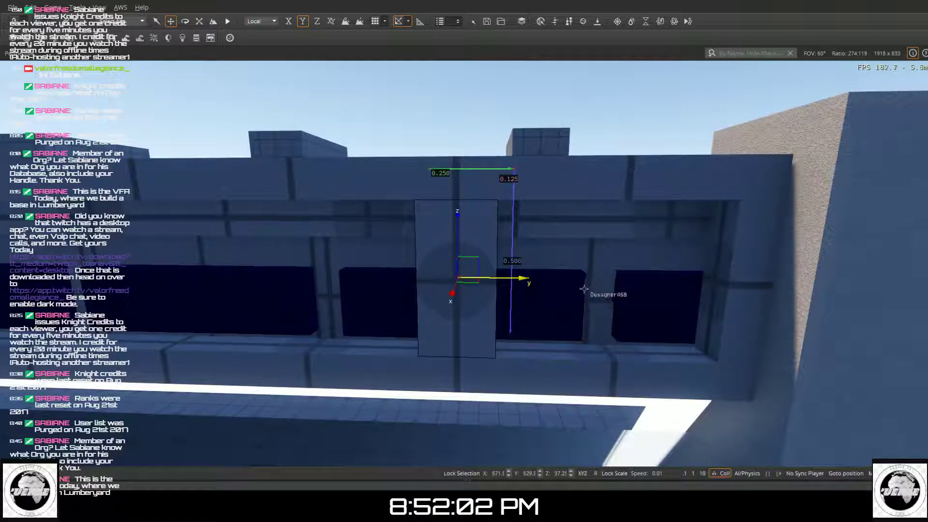
pyautogui.click(374, 23)
# - Duplicate the divider box twice along Y, placing each copy on the next seam of the upper window band
pyautogui.moveTo(456, 180)
pyautogui.mouseDown(button='right')
pyautogui.moveTo(447, 223)
pyautogui.moveTo(623, 392)
pyautogui.moveTo(380, 324)
pyautogui.moveTo(434, 324)
pyautogui.moveTo(469, 189)
pyautogui.mouseUp(button='right')
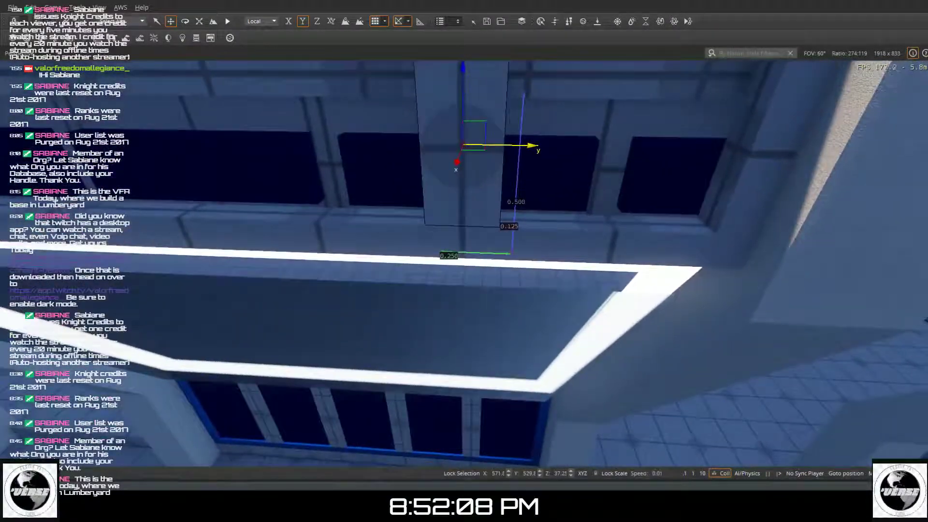
pyautogui.press('s')
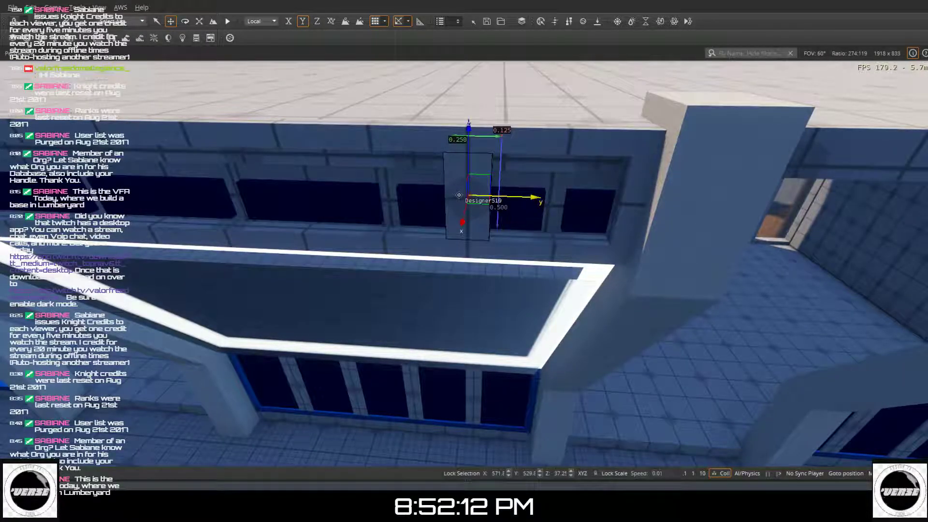
pyautogui.press('s')
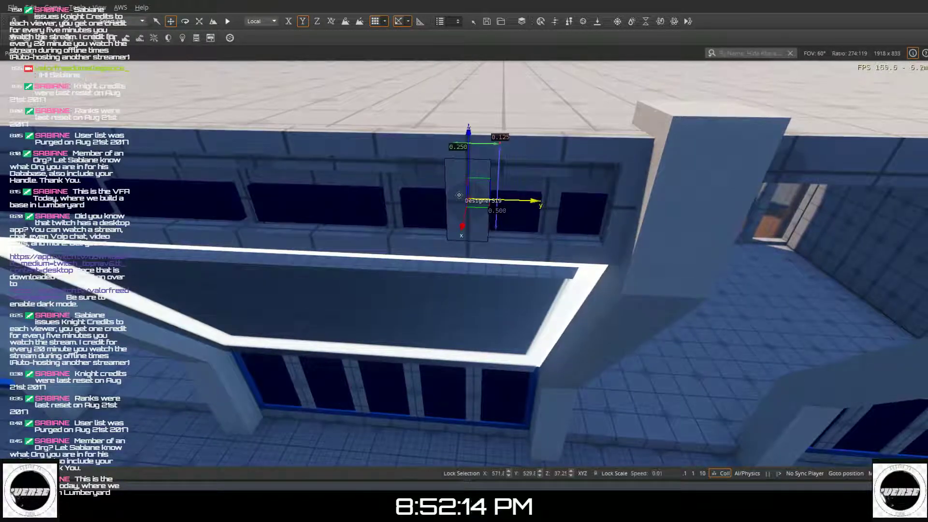
pyautogui.moveTo(465, 190); pyautogui.dragTo(305, 198)
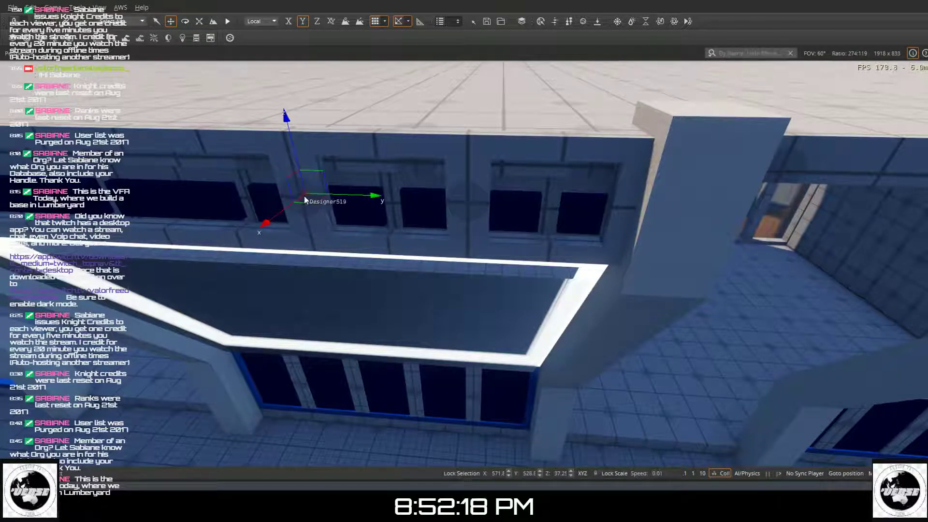
pyautogui.hotkey('ctrl', 'd')
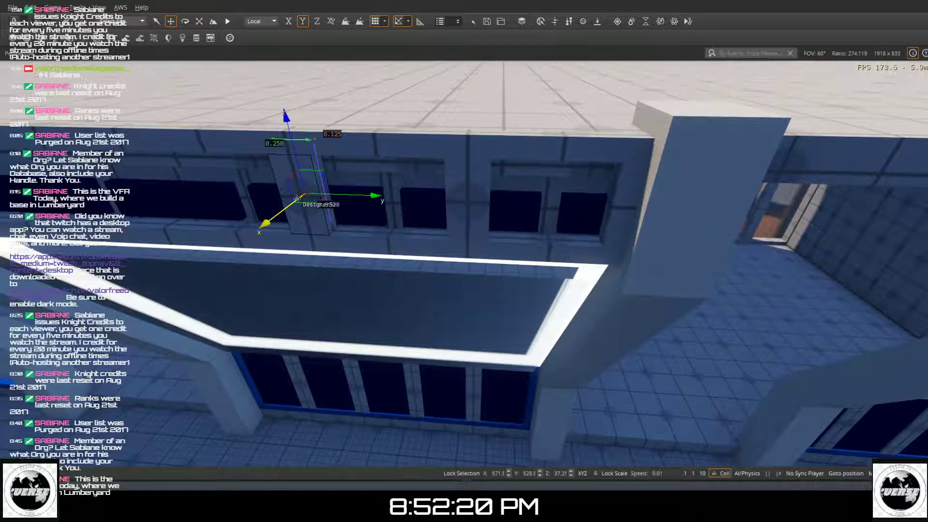
pyautogui.moveTo(297, 198); pyautogui.dragTo(125, 189)
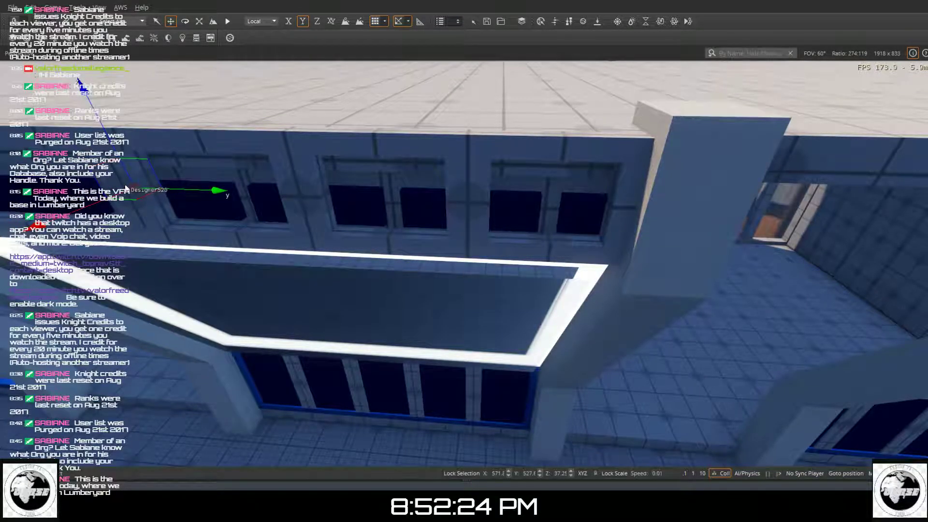
pyautogui.click(136, 182)
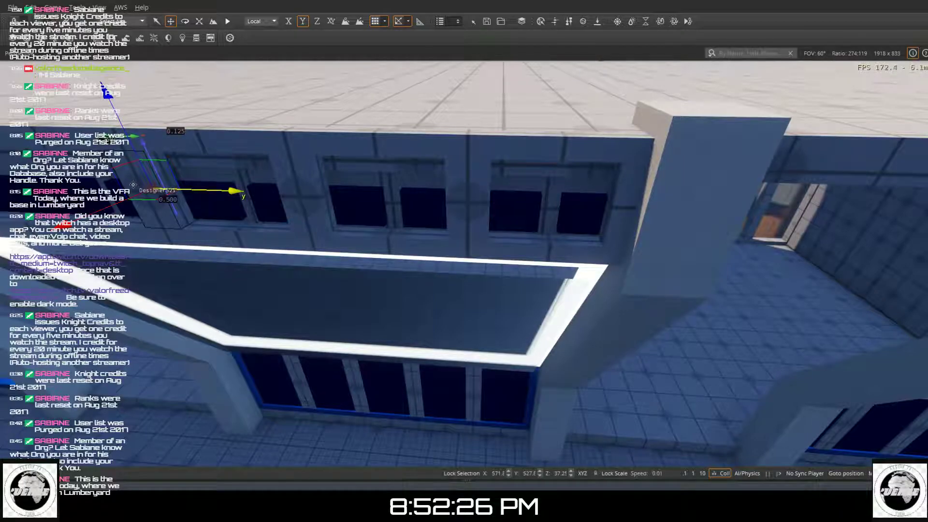
# - Place one more copy of the divider on the last seam towards the far end of the window band
pyautogui.press('a')
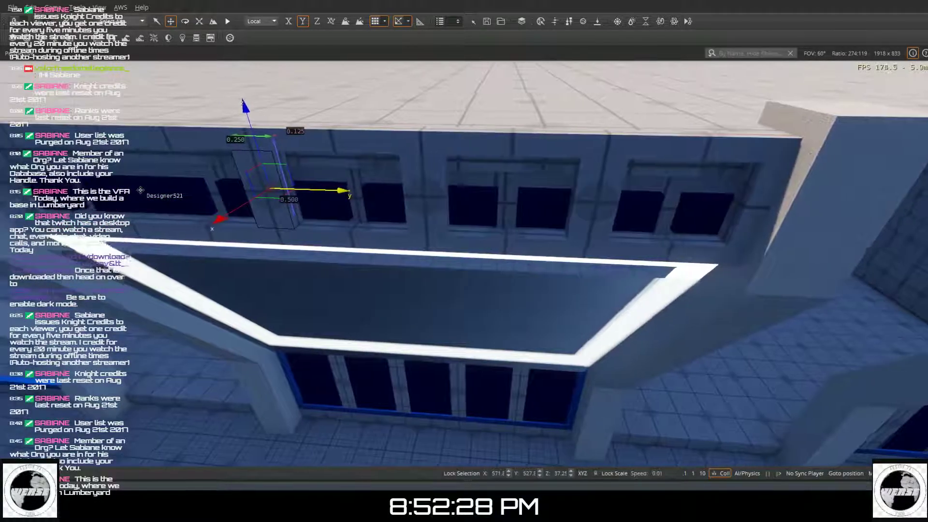
pyautogui.press('a')
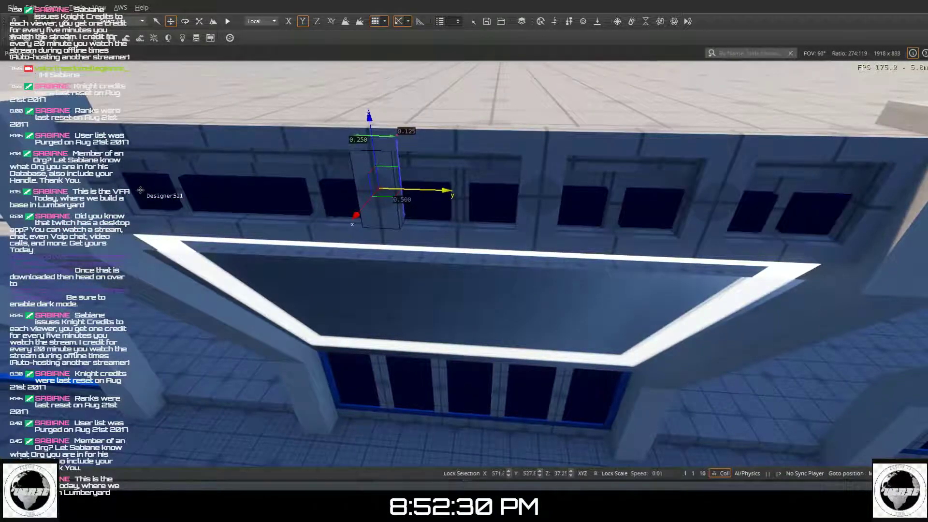
pyautogui.hotkey('ctrl', 'c')
pyautogui.click(227, 219)
pyautogui.click(226, 218)
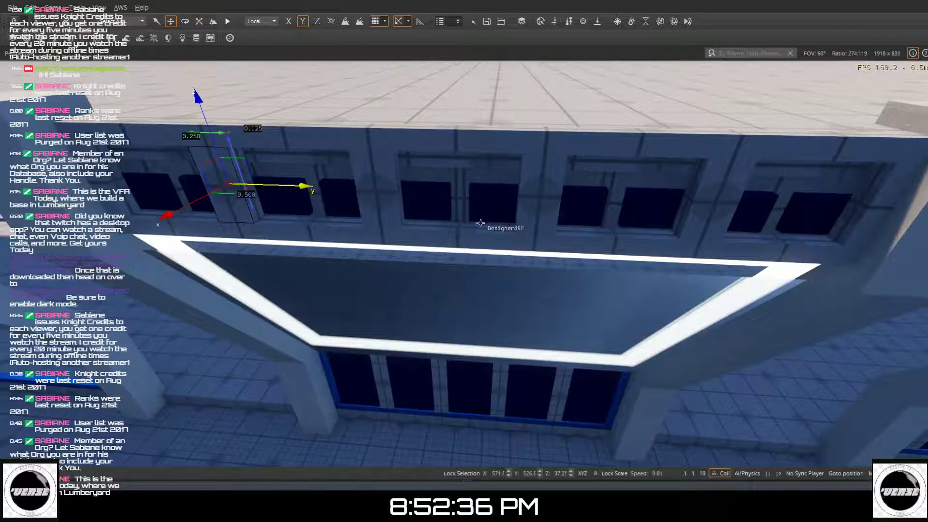
# - Delete the old glass panes from the upper window band, keeping only the one at the pillar end
pyautogui.click(284, 203)
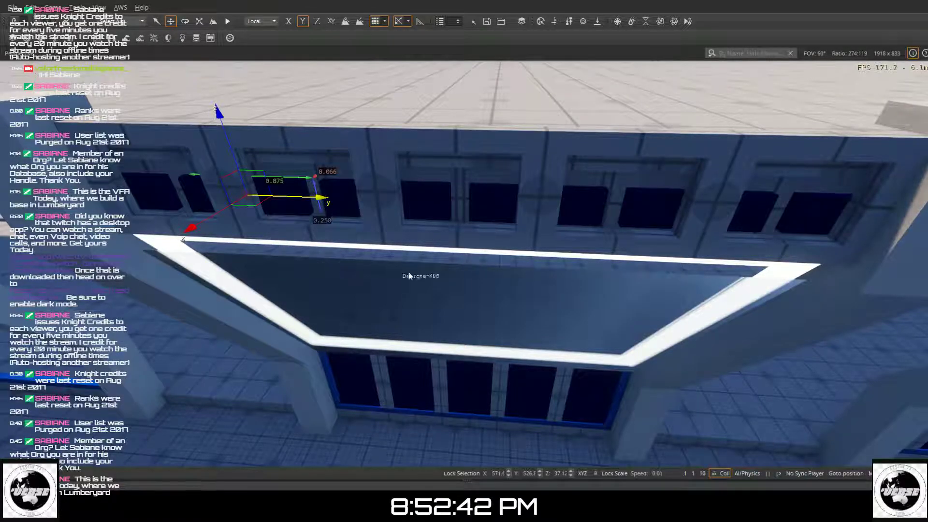
pyautogui.click(451, 270)
pyautogui.click(424, 211)
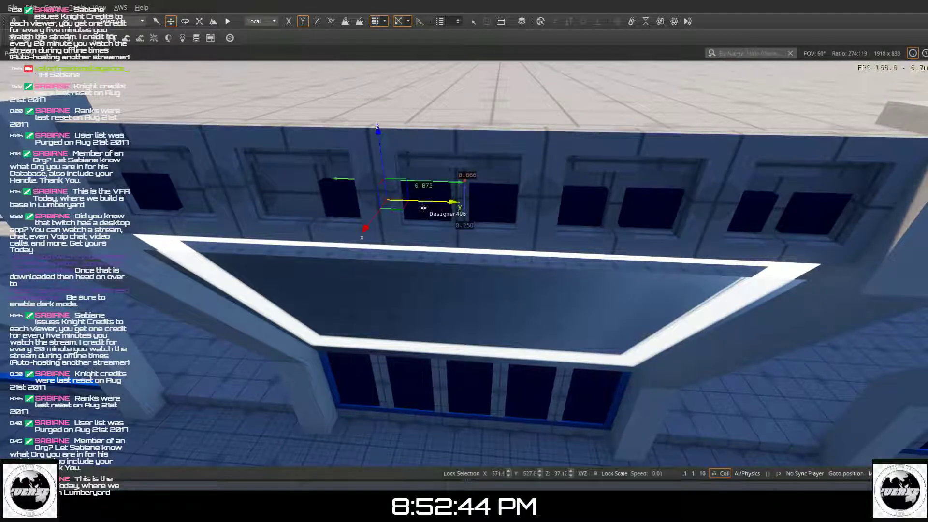
pyautogui.click(436, 263)
pyautogui.click(504, 209)
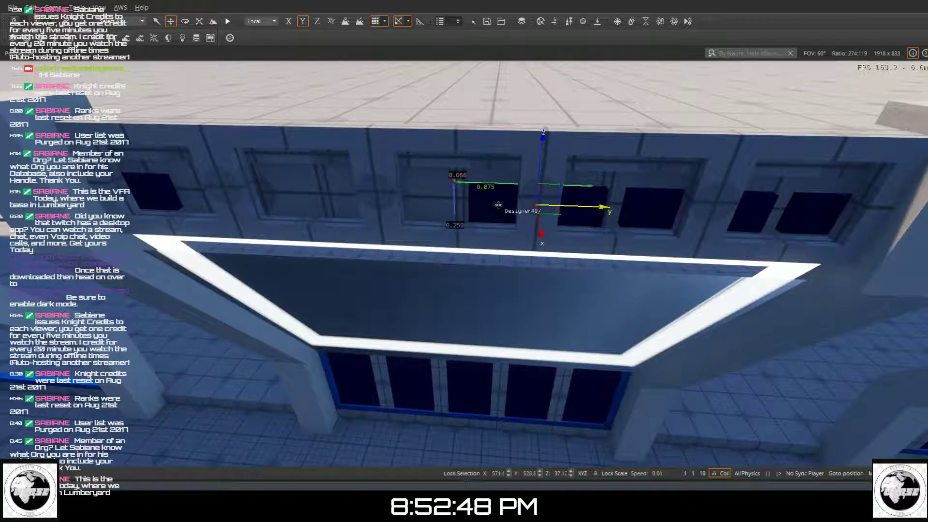
pyautogui.click(426, 264)
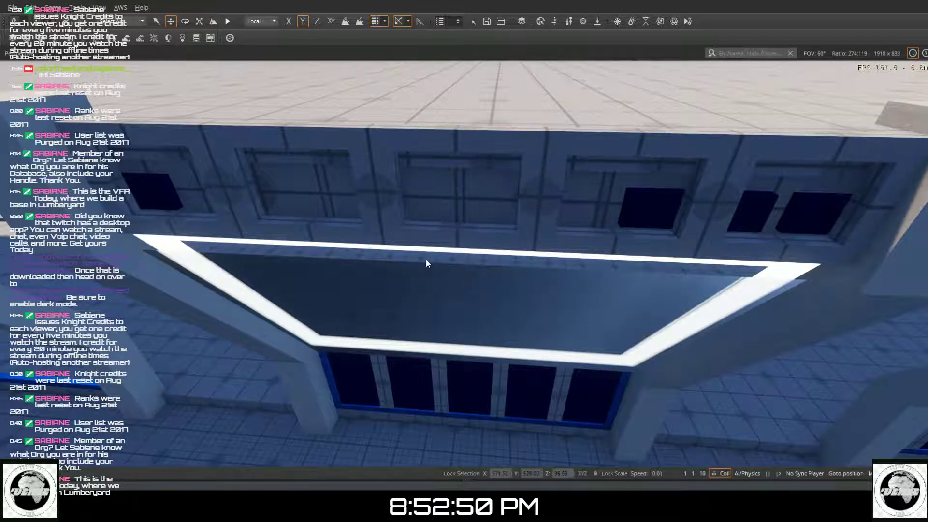
pyautogui.click(153, 203)
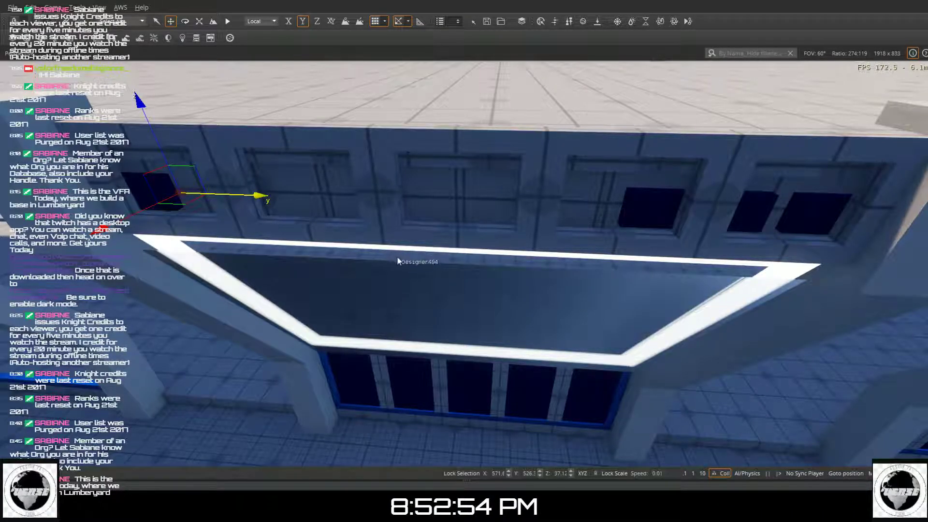
pyautogui.click(447, 260)
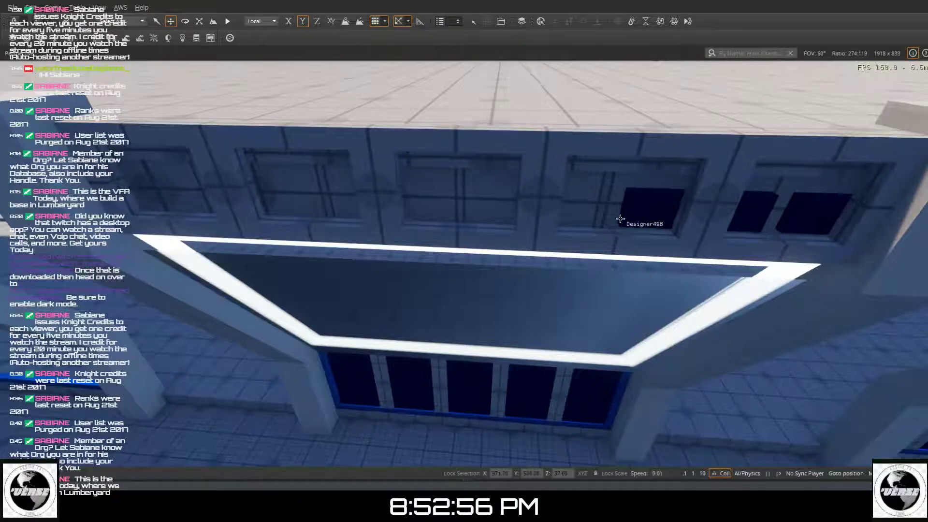
pyautogui.moveTo(610, 214); pyautogui.dragTo(658, 215, button='right')
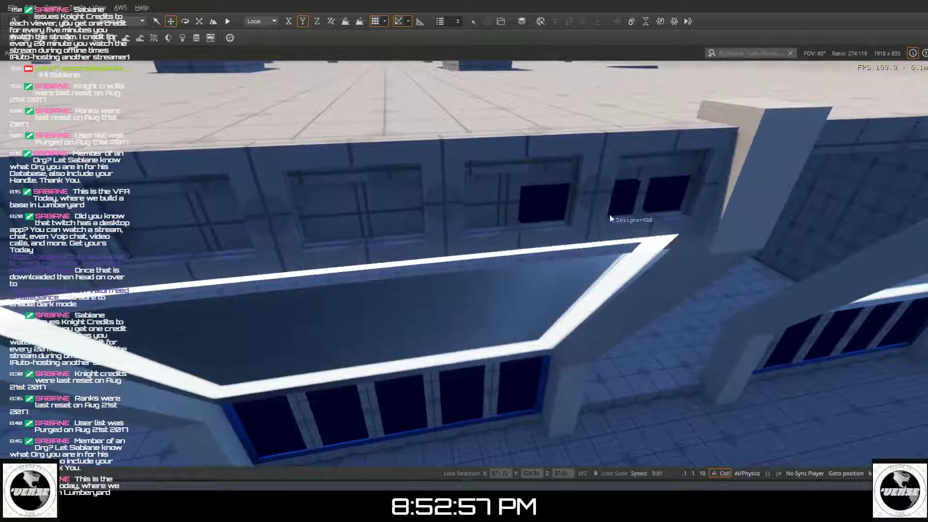
pyautogui.click(626, 192)
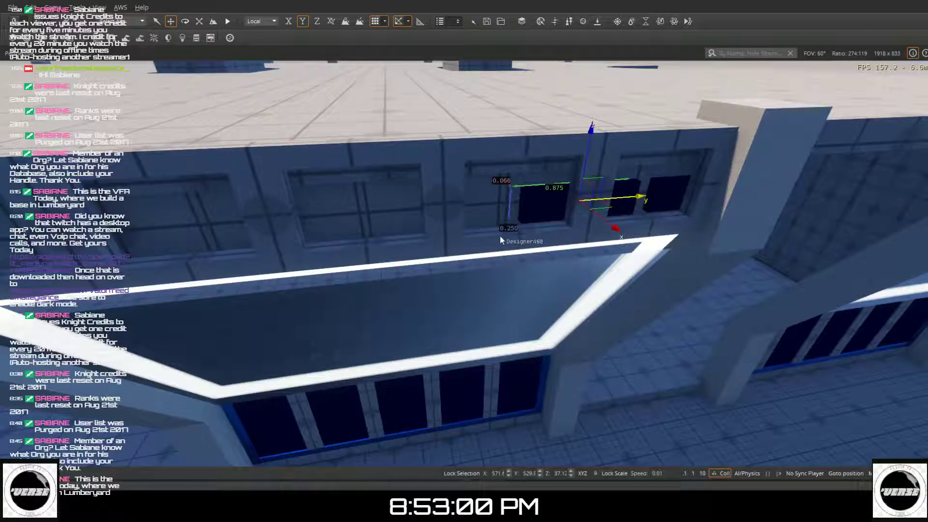
pyautogui.click(459, 263)
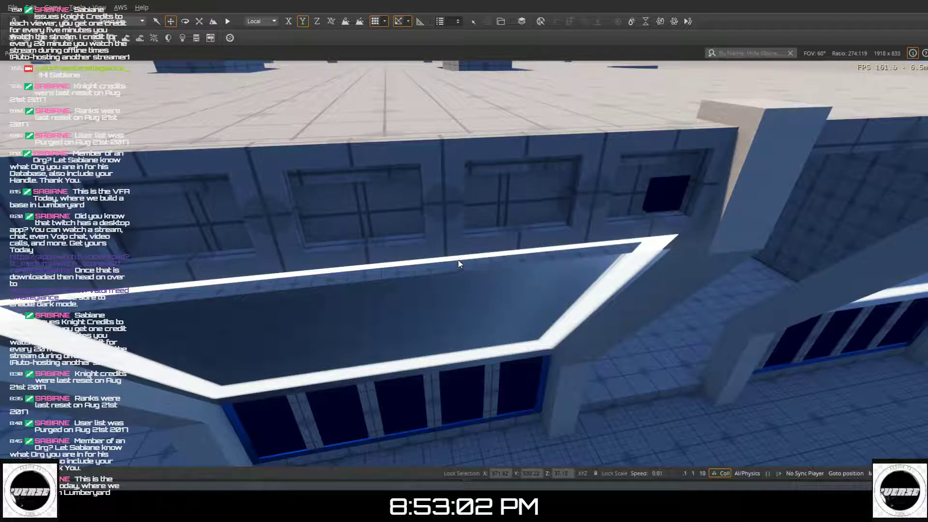
# - Shift the remaining glass pane along Y away from the pillar, into the last window opening
pyautogui.press('d')
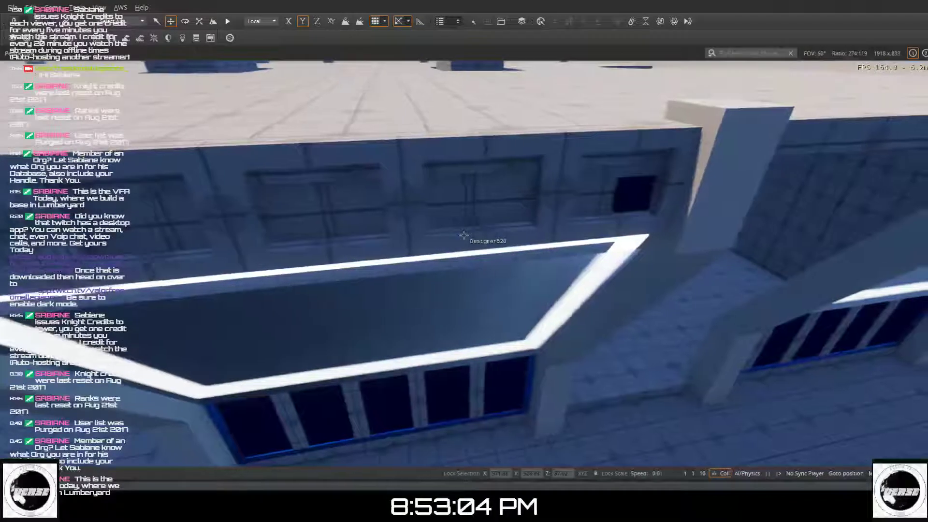
pyautogui.click(524, 197)
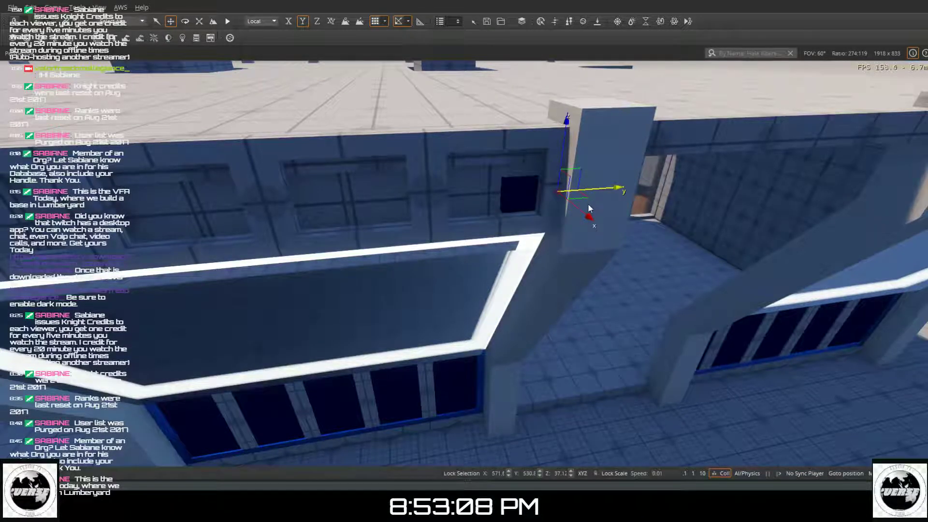
pyautogui.moveTo(593, 190)
pyautogui.mouseDown()
pyautogui.moveTo(564, 195)
pyautogui.moveTo(577, 195)
pyautogui.mouseUp()
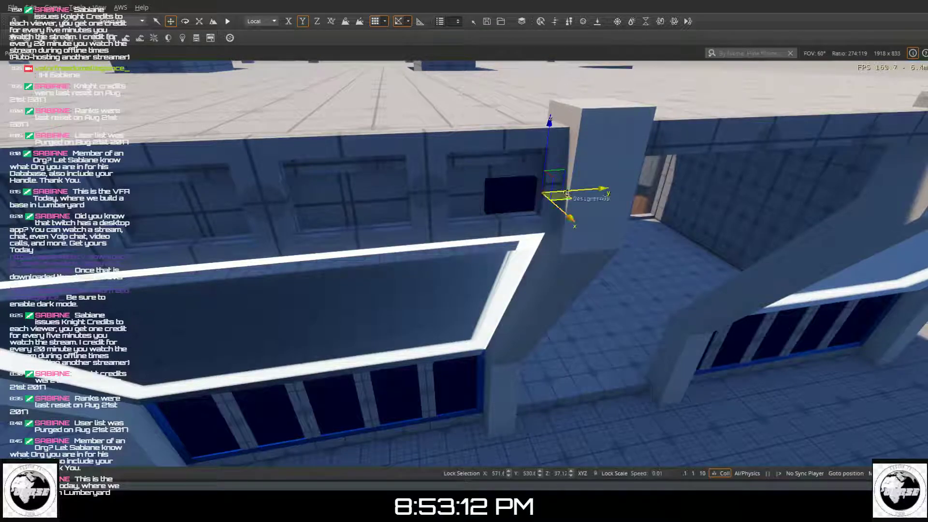
# - Extend the pane by its faces, raising the top to a height of 0.500 and widening the side to 0.625
pyautogui.press('3')
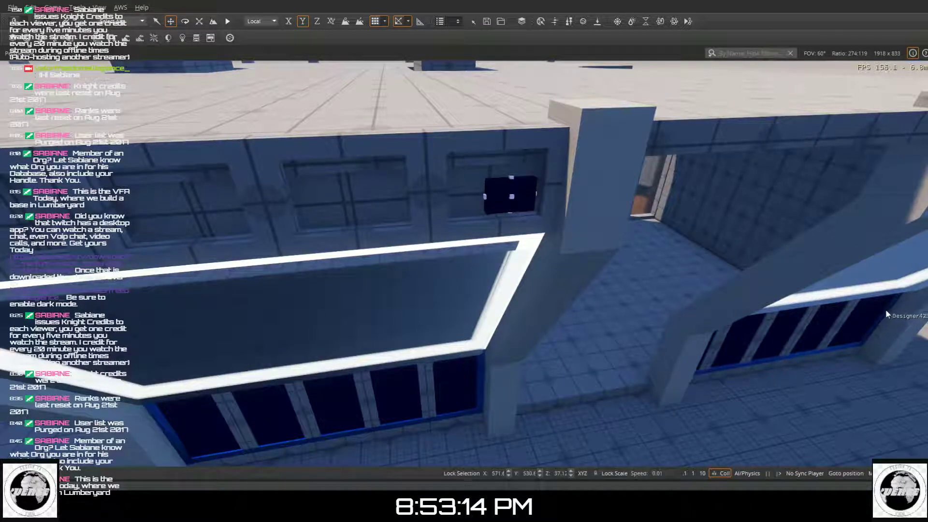
pyautogui.click(511, 177)
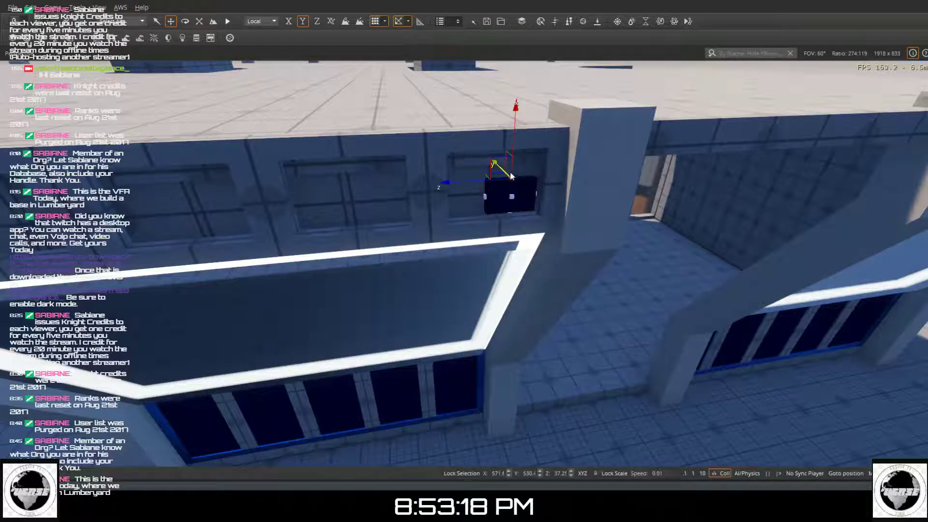
pyautogui.moveTo(514, 158); pyautogui.dragTo(496, 132)
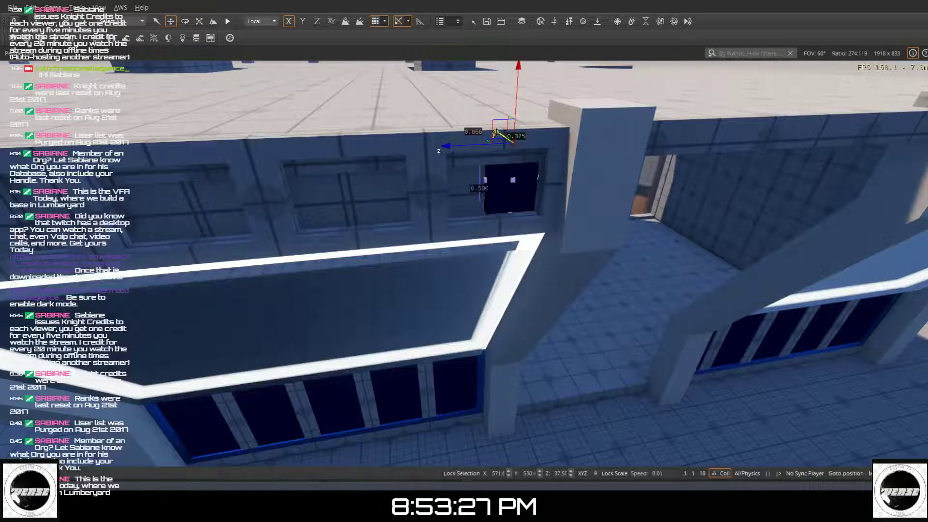
pyautogui.click(486, 179)
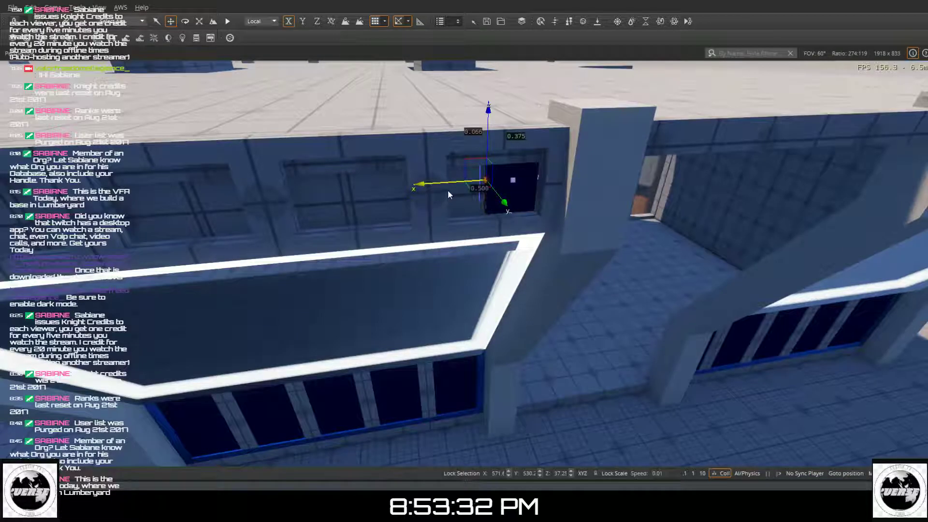
pyautogui.moveTo(448, 180); pyautogui.dragTo(426, 187)
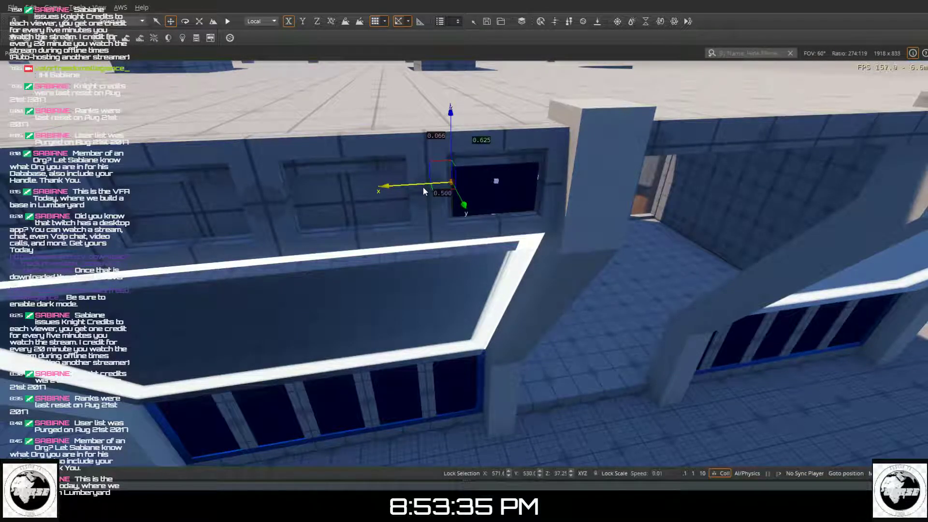
# - Stretch the pane's side face without grid snapping to meet the window frame's edge, giving a width of 0.689
pyautogui.scroll(3, 440, 228)
pyautogui.press('w')
pyautogui.moveTo(441, 228); pyautogui.dragTo(449, 210, button='right')
pyautogui.press('w')
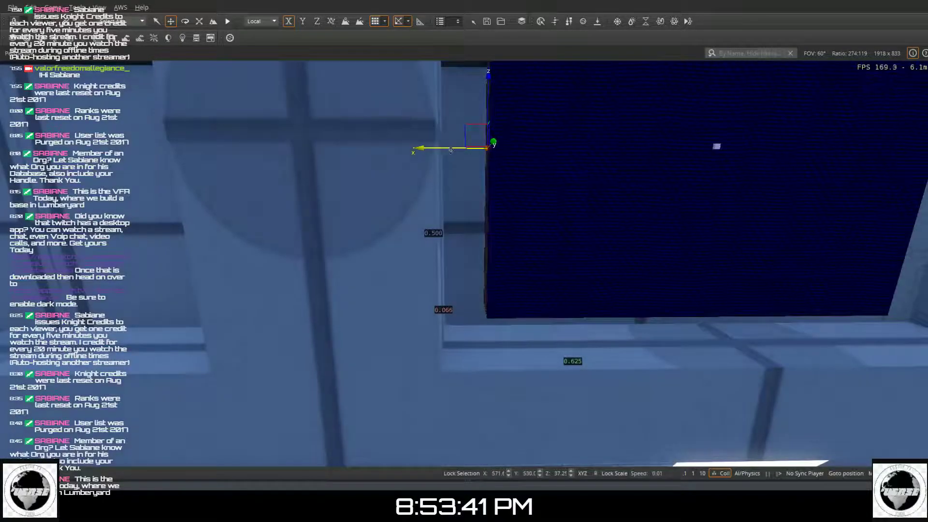
pyautogui.moveTo(451, 149); pyautogui.dragTo(440, 146)
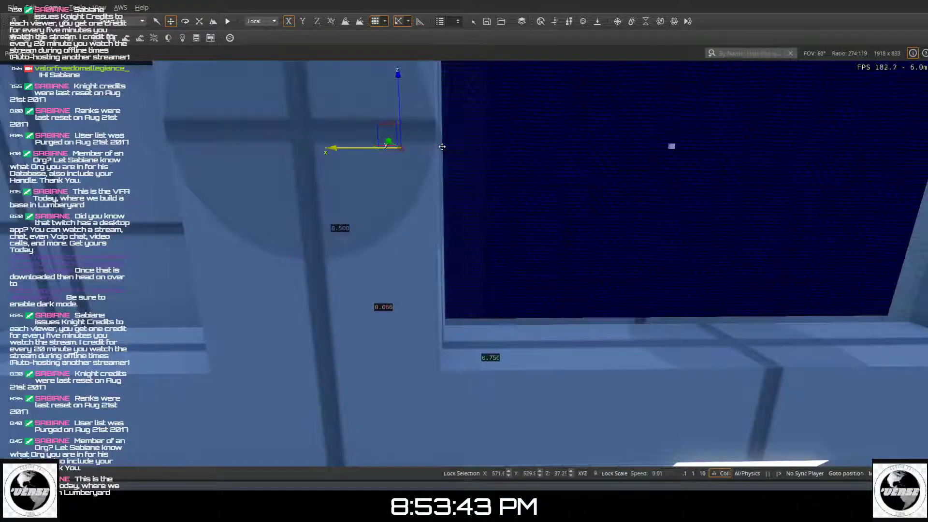
pyautogui.hotkey('ctrl', 'z')
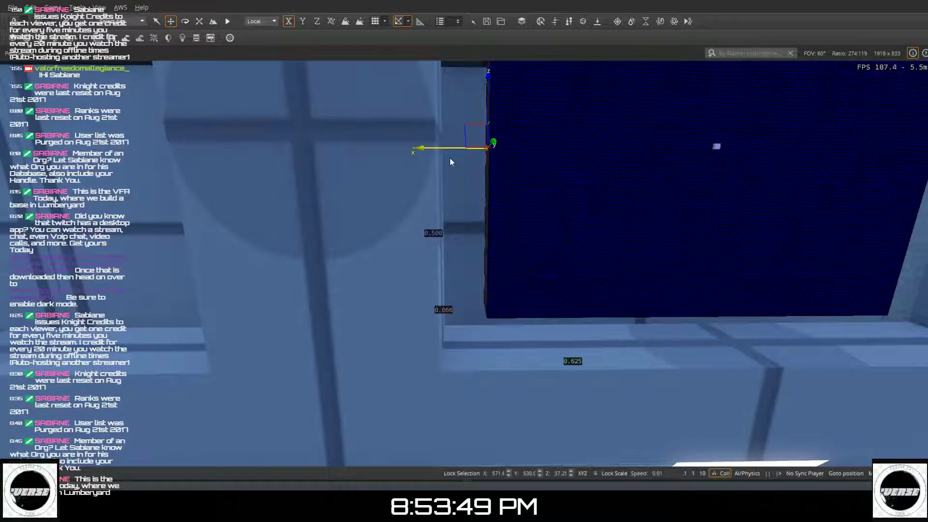
pyautogui.moveTo(446, 140); pyautogui.dragTo(411, 140)
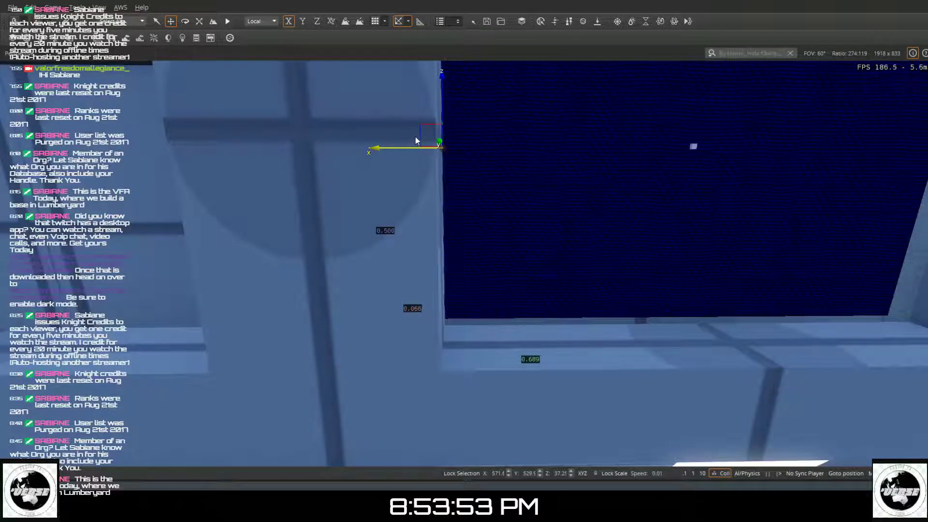
# - Examine how the pane's faces fit against the top and sides of the window opening
pyautogui.moveTo(584, 264); pyautogui.dragTo(691, 113, button='right')
pyautogui.moveTo(628, 428); pyautogui.dragTo(632, 426, button='right')
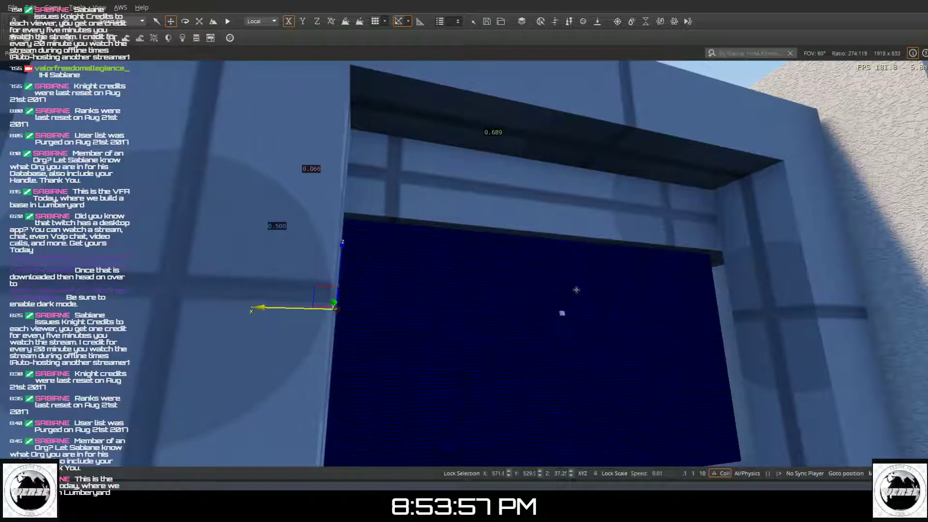
pyautogui.click(560, 220)
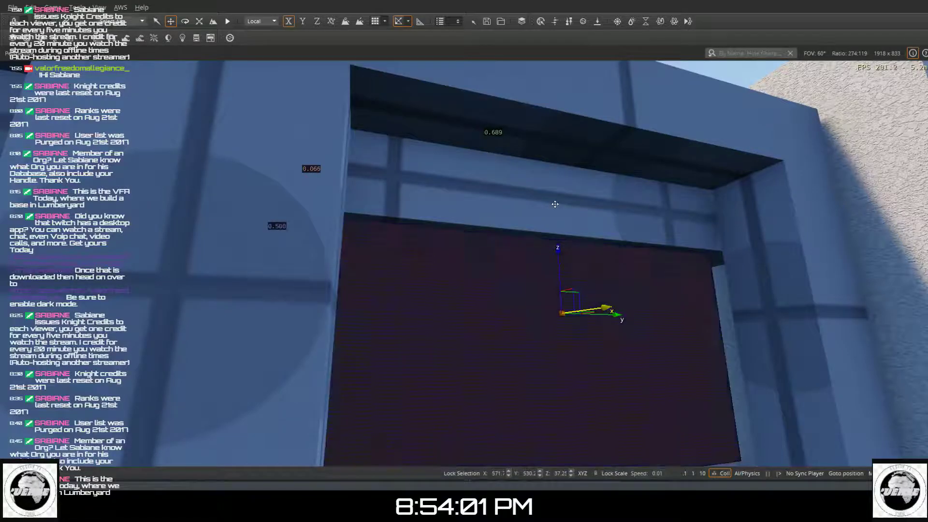
pyautogui.press('w')
pyautogui.moveTo(550, 204); pyautogui.dragTo(525, 208, button='right')
pyautogui.press('s')
pyautogui.press('w')
pyautogui.press('s')
pyautogui.click(533, 197)
pyautogui.moveTo(407, 199); pyautogui.dragTo(374, 399, button='right')
pyautogui.press('s')
pyautogui.press('s')
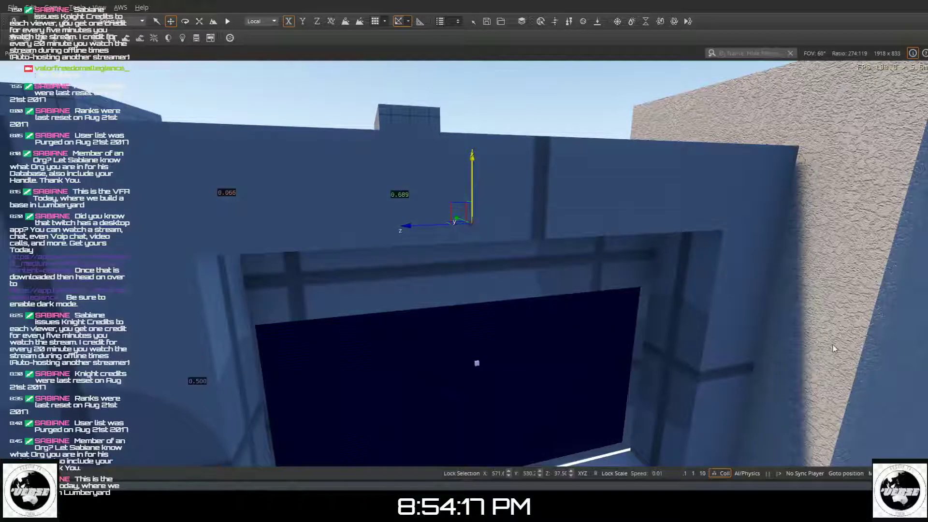
# - Set the pane's pivot to its middle point and pull the pane forward along X to the front of the window frame
pyautogui.click(673, 366)
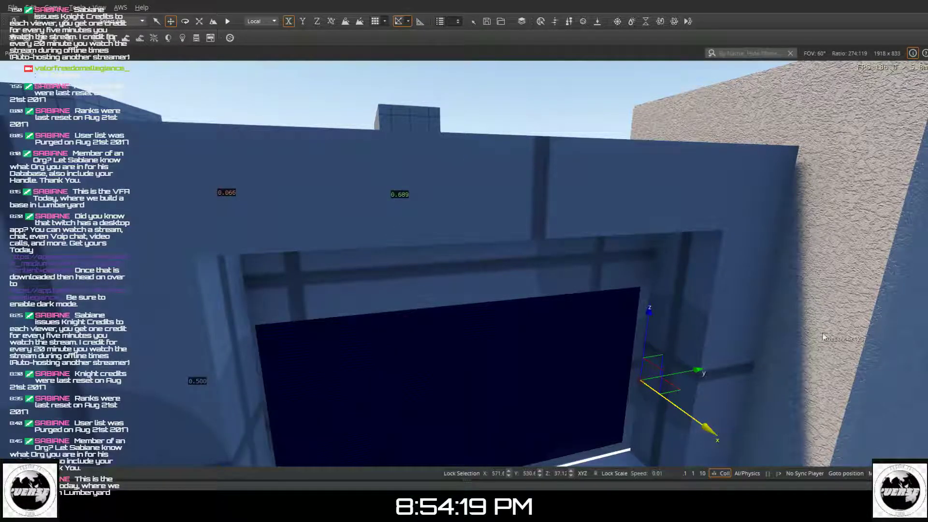
pyautogui.press('4')
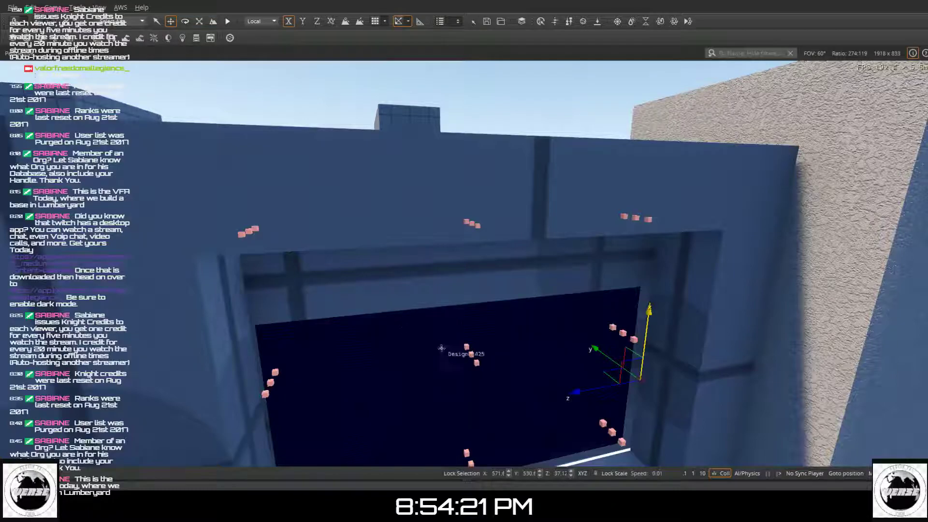
pyautogui.click(470, 353)
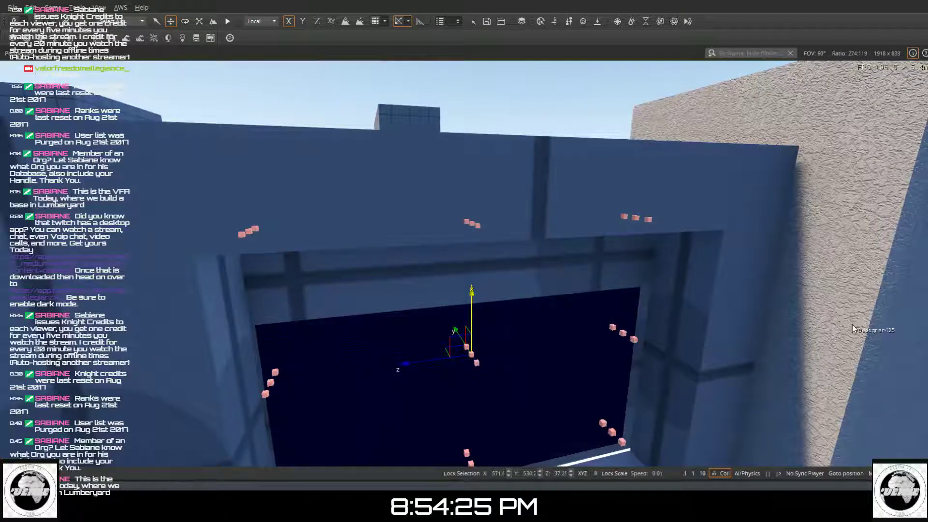
pyautogui.press('Escape')
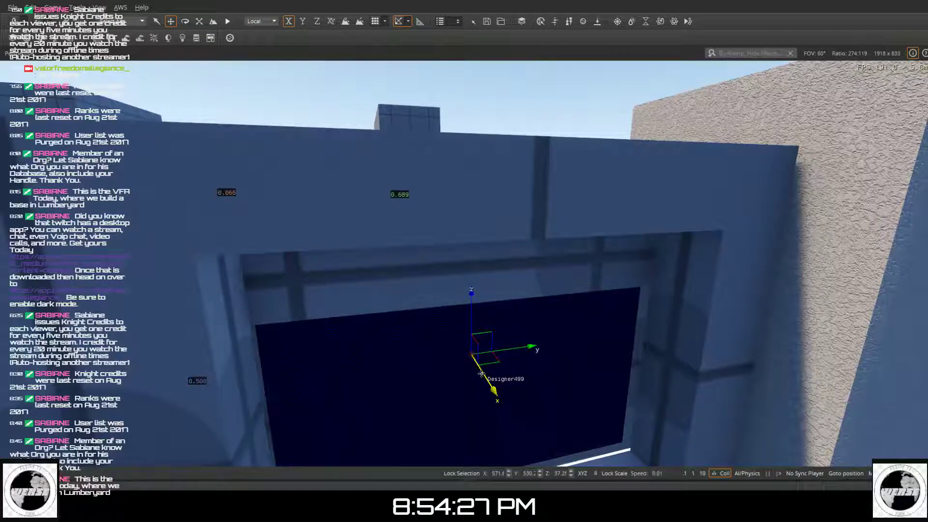
pyautogui.moveTo(486, 378); pyautogui.dragTo(514, 427)
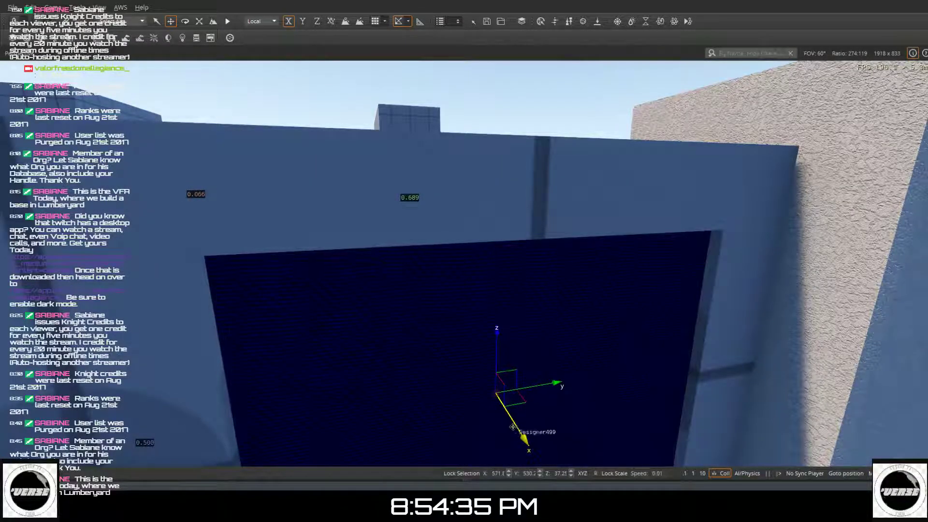
# - Turn grid snapping back on, duplicate the pane and place the copy along Y over the neighbouring window opening
pyautogui.moveTo(492, 427)
pyautogui.mouseDown(button='right')
pyautogui.moveTo(394, 427)
pyautogui.moveTo(445, 452)
pyautogui.moveTo(454, 476)
pyautogui.moveTo(463, 450)
pyautogui.moveTo(454, 484)
pyautogui.moveTo(478, 425)
pyautogui.moveTo(472, 416)
pyautogui.moveTo(462, 454)
pyautogui.moveTo(486, 422)
pyautogui.mouseUp(button='right')
pyautogui.press('s')
pyautogui.press('w')
pyautogui.press('s')
pyautogui.press('s')
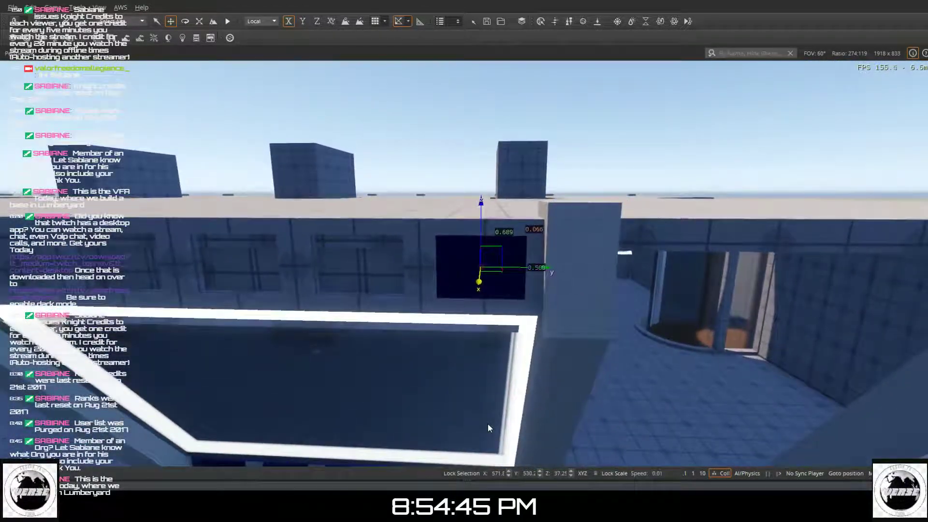
pyautogui.press('s')
pyautogui.press('a')
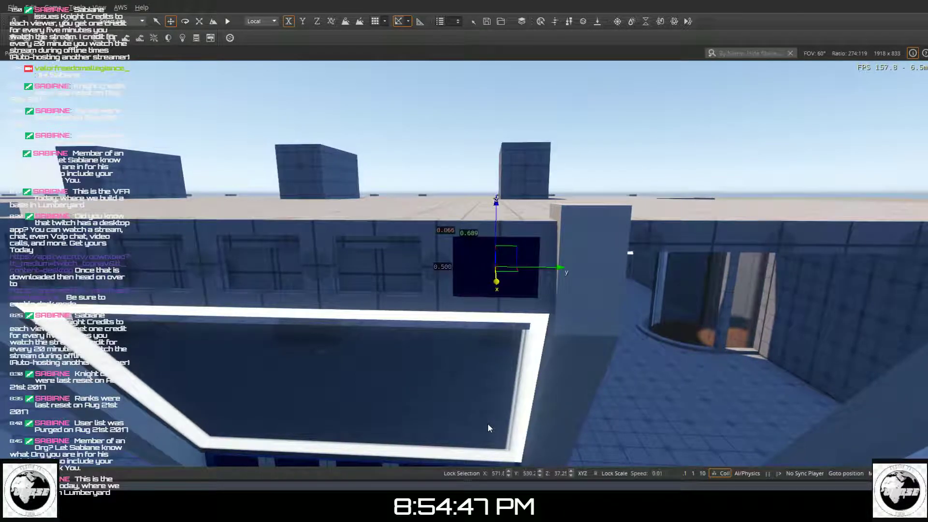
pyautogui.press('a')
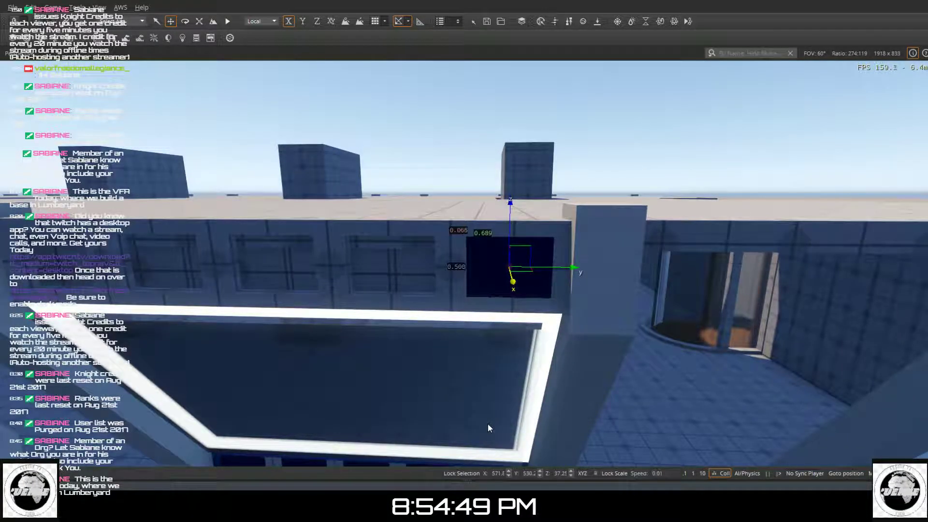
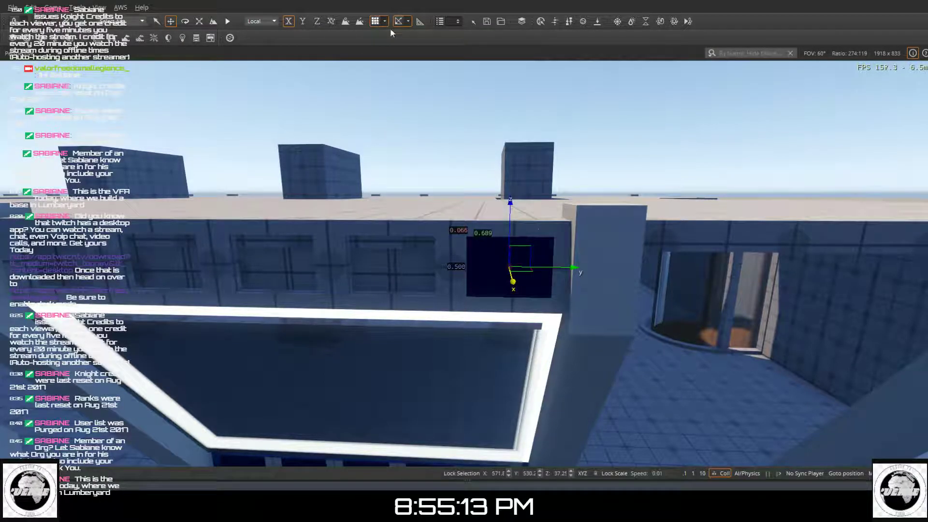
pyautogui.hotkey('ctrl', 'c')
pyautogui.moveTo(488, 260); pyautogui.dragTo(487, 280)
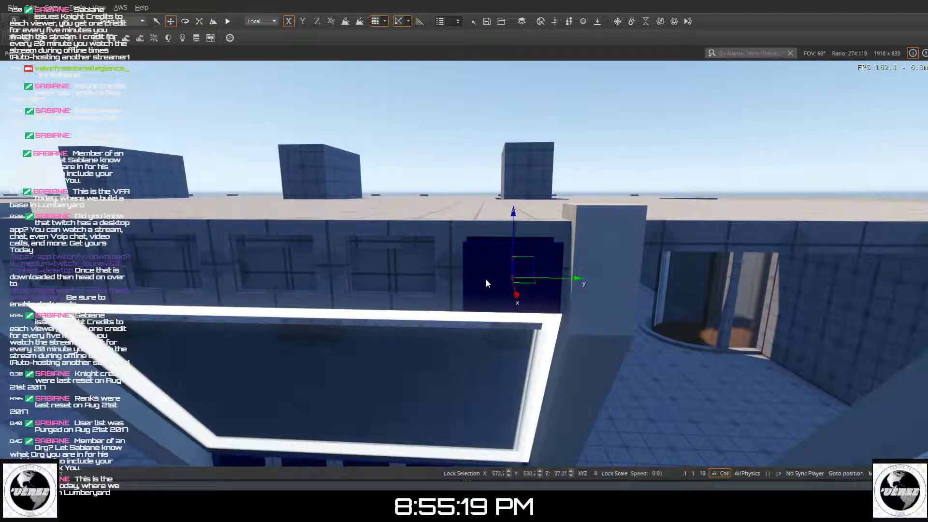
pyautogui.moveTo(486, 280)
pyautogui.mouseDown()
pyautogui.moveTo(480, 267)
pyautogui.moveTo(400, 257)
pyautogui.mouseUp()
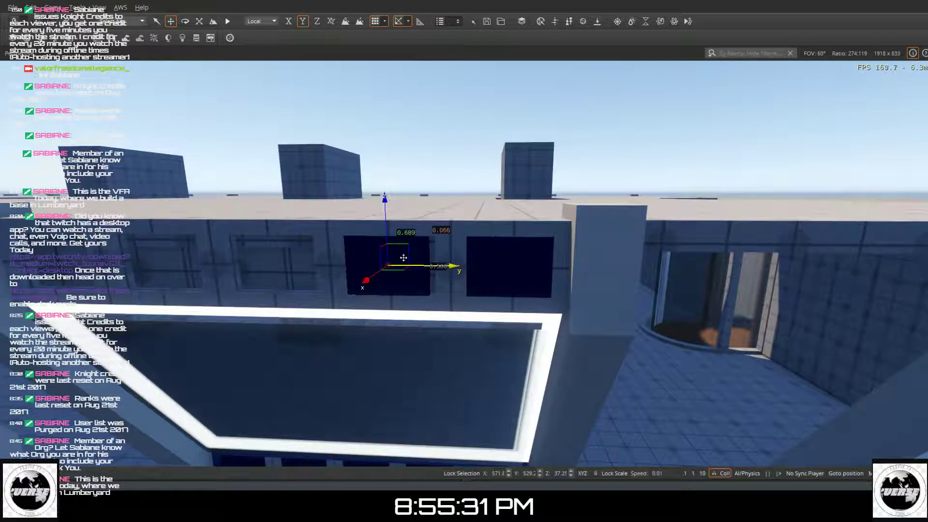
# - Turn off grid snapping and slide the copied pane along Y to line it up with the second window opening
pyautogui.moveTo(404, 257); pyautogui.dragTo(416, 262)
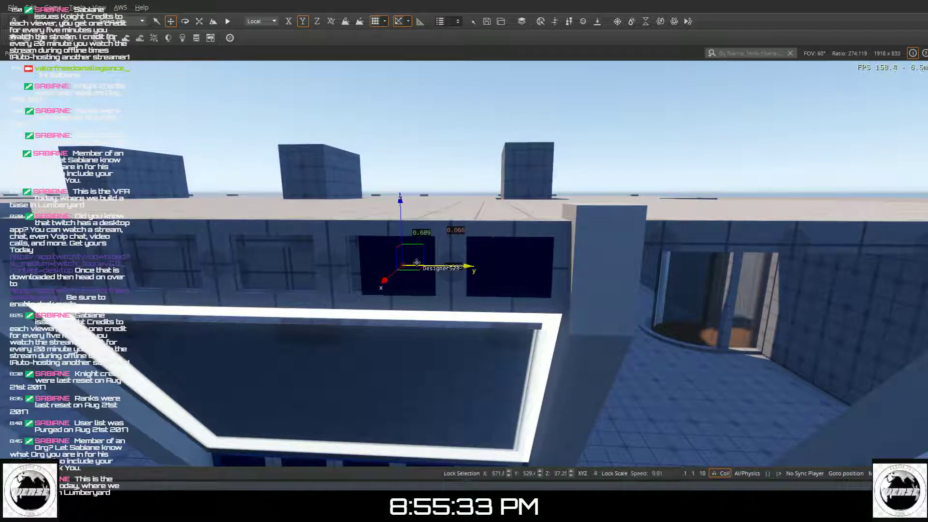
pyautogui.press('a')
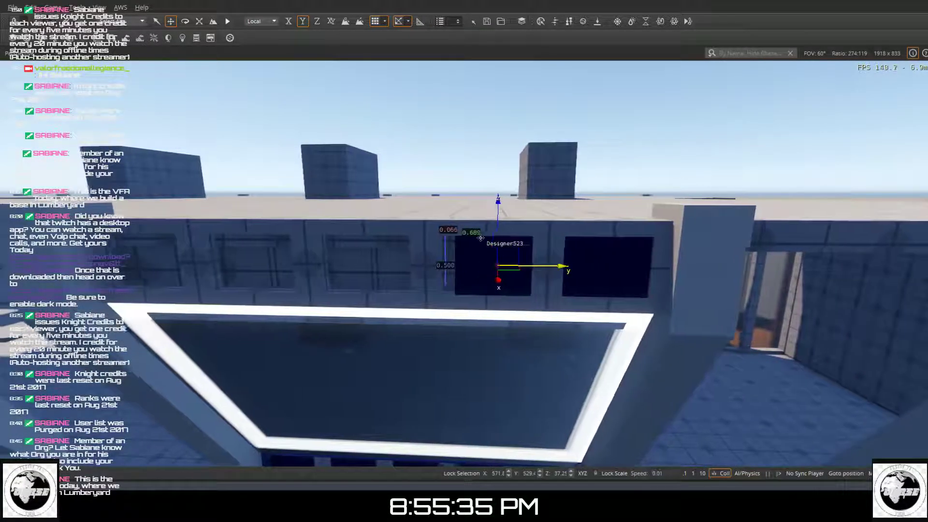
pyautogui.press('a')
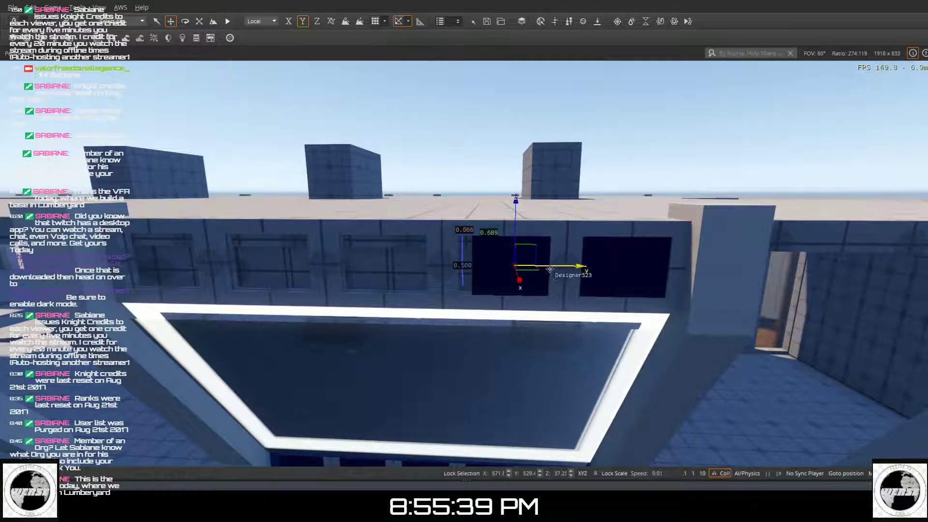
pyautogui.moveTo(549, 269); pyautogui.dragTo(535, 268)
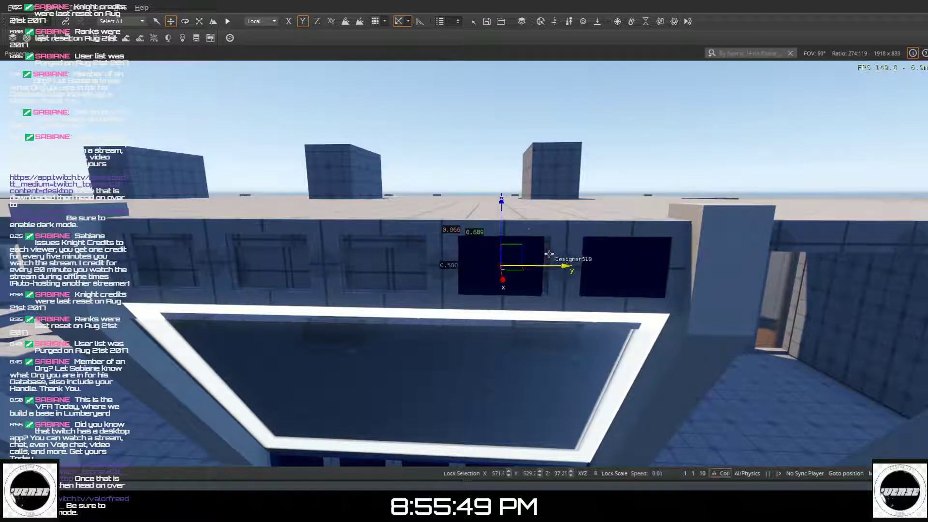
pyautogui.press('w')
pyautogui.moveTo(528, 259)
pyautogui.mouseDown(button='right')
pyautogui.moveTo(563, 275)
pyautogui.moveTo(524, 265)
pyautogui.moveTo(596, 253)
pyautogui.moveTo(493, 252)
pyautogui.moveTo(522, 247)
pyautogui.moveTo(506, 250)
pyautogui.moveTo(528, 259)
pyautogui.mouseUp(button='right')
pyautogui.press('w')
pyautogui.press('w')
pyautogui.press('s')
pyautogui.press('s')
pyautogui.press('d')
pyautogui.press('d')
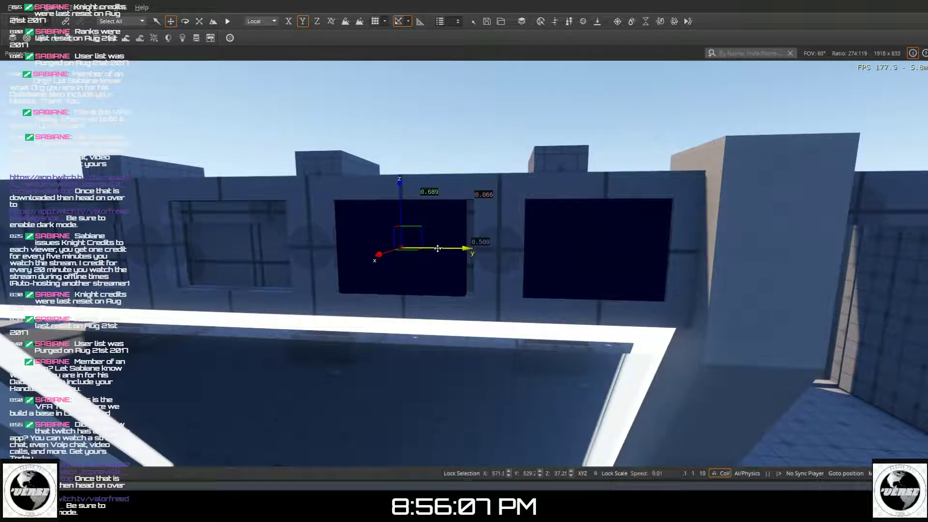
pyautogui.moveTo(437, 249); pyautogui.dragTo(440, 248)
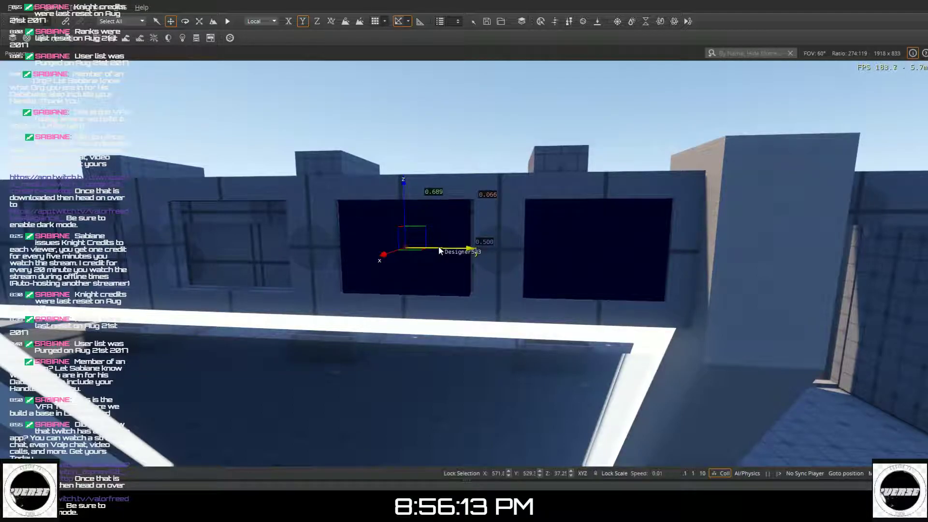
# - Delete the copied pane from the second window opening and turn grid snapping back on
pyautogui.press('Delete')
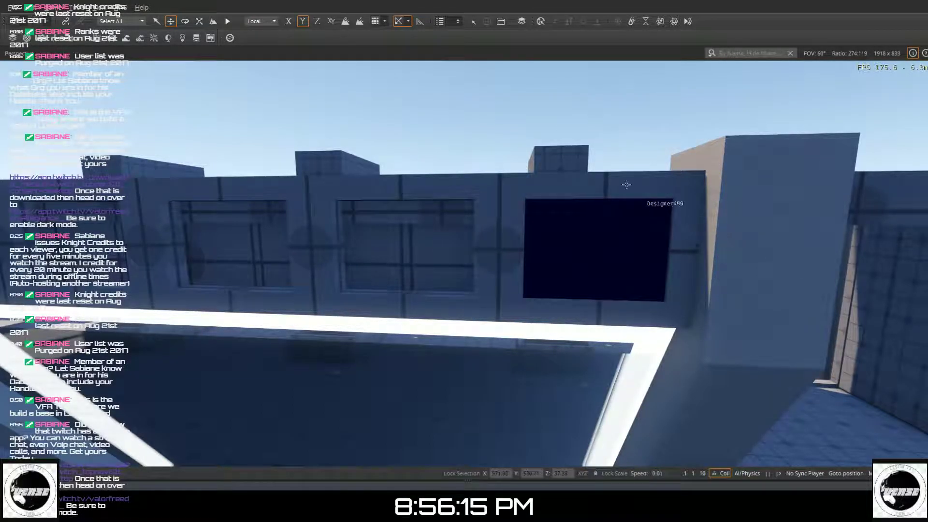
pyautogui.click(375, 22)
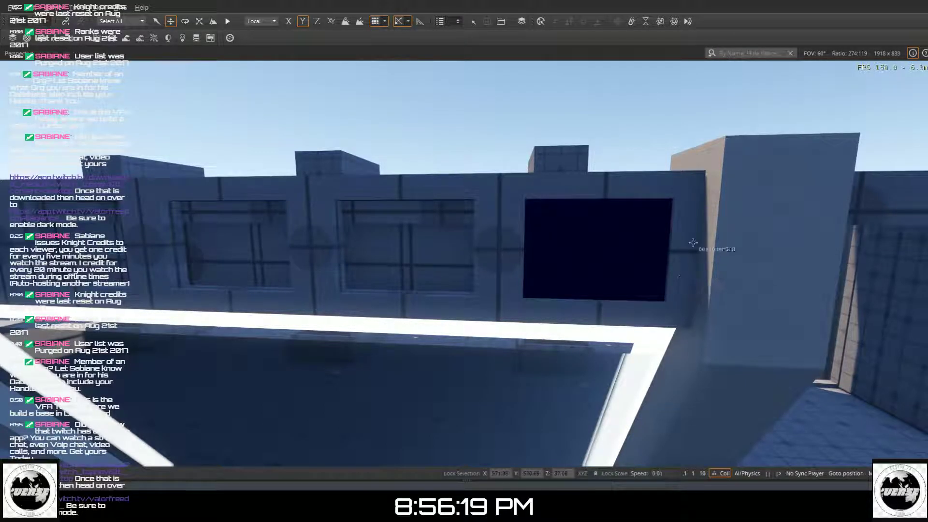
# - Duplicate the end pane with grid snapping on, place the copy along Y over the neighbouring opening, and turn snapping off
pyautogui.click(563, 235)
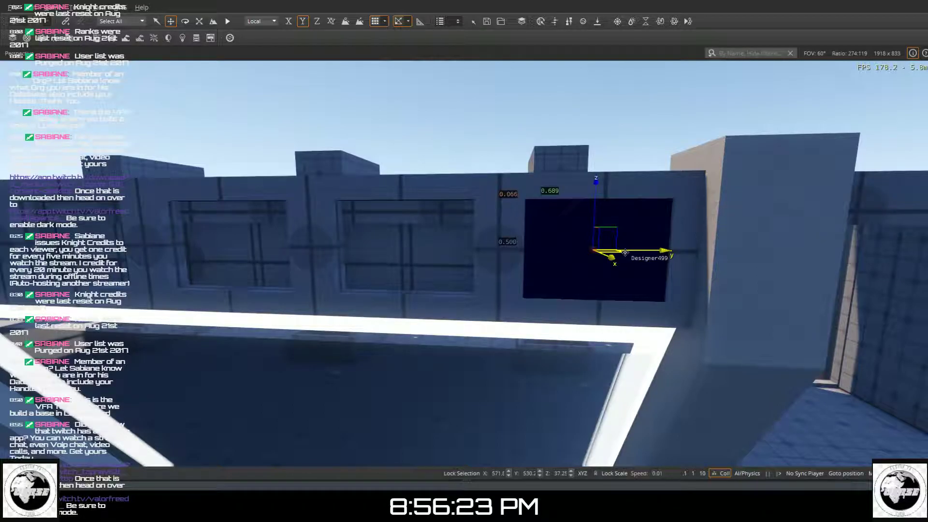
pyautogui.moveTo(625, 251)
pyautogui.mouseDown()
pyautogui.moveTo(396, 231)
pyautogui.moveTo(635, 251)
pyautogui.mouseUp()
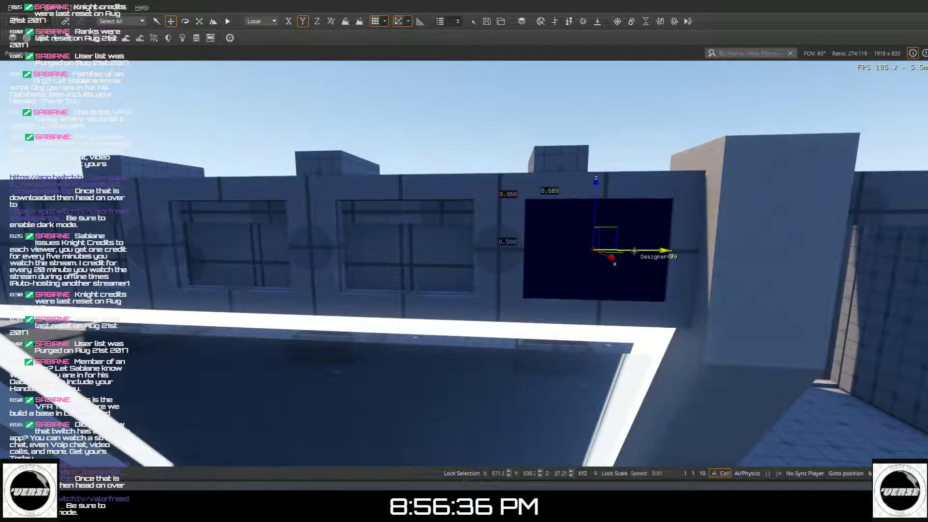
pyautogui.press('d')
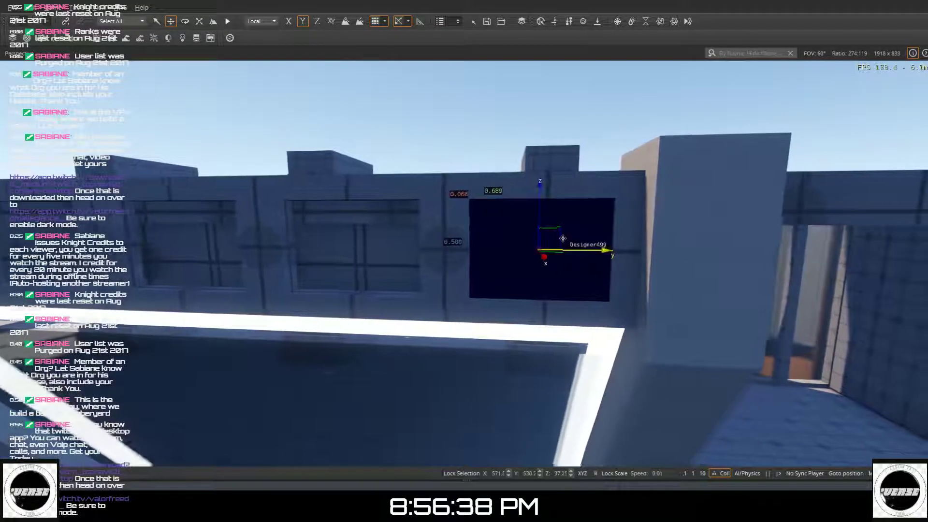
pyautogui.press('d')
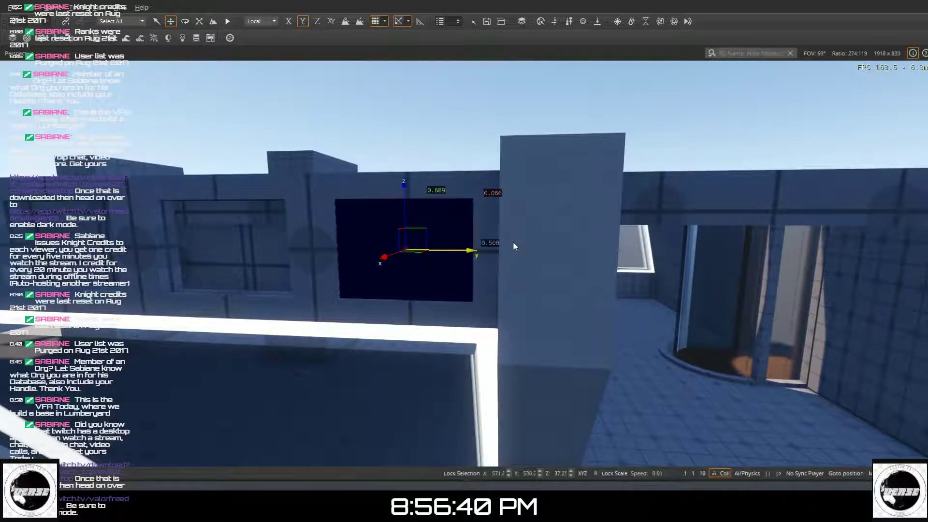
pyautogui.press('w')
pyautogui.scroll(3, 508, 245)
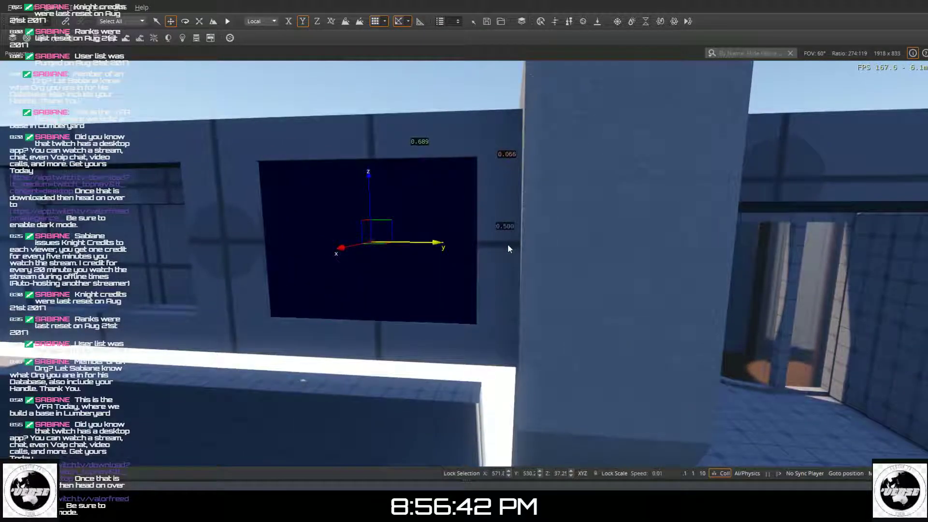
pyautogui.scroll(3, 508, 245)
pyautogui.press('w')
pyautogui.press('a')
pyautogui.press('w')
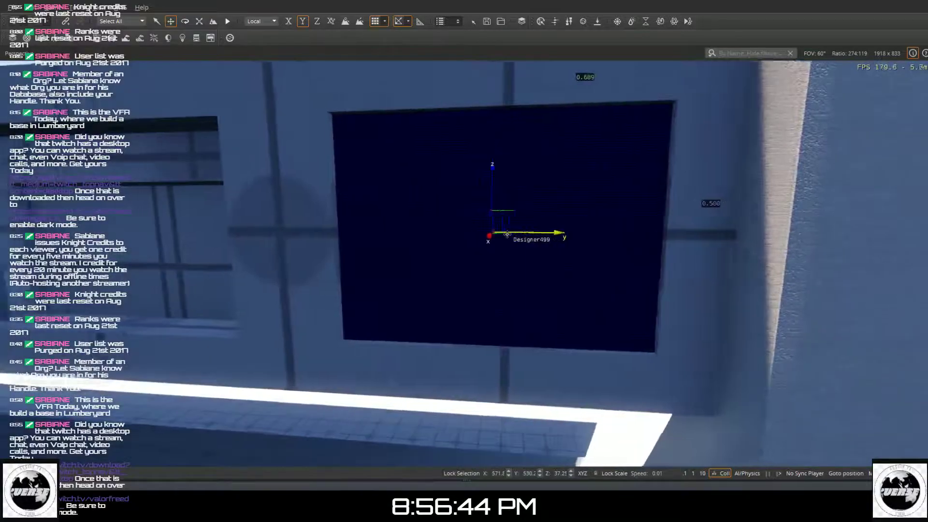
pyautogui.moveTo(507, 235); pyautogui.dragTo(586, 245, button='right')
pyautogui.press('s')
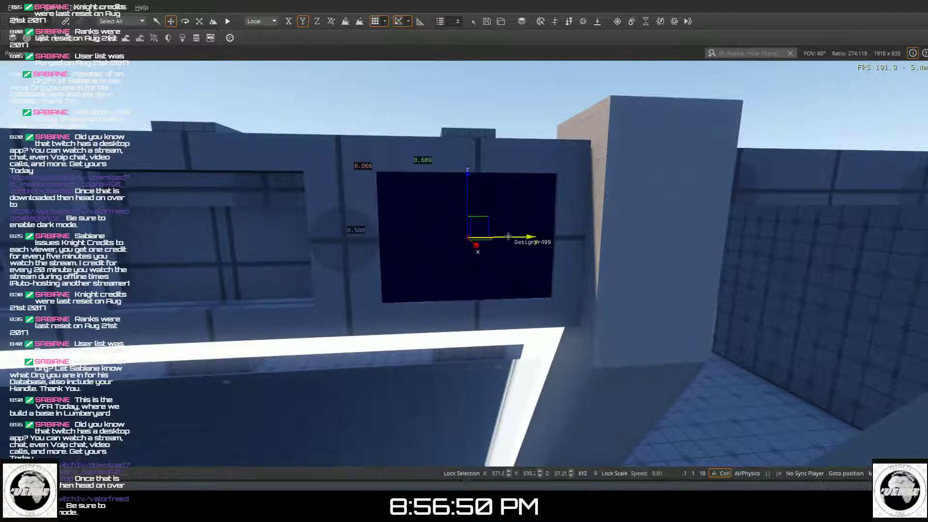
pyautogui.hotkey('ctrl', 'd')
pyautogui.keyDown('shift'); pyautogui.moveTo(124, 216); pyautogui.dragTo(202, 224); pyautogui.keyUp('shift')
pyautogui.click(202, 224)
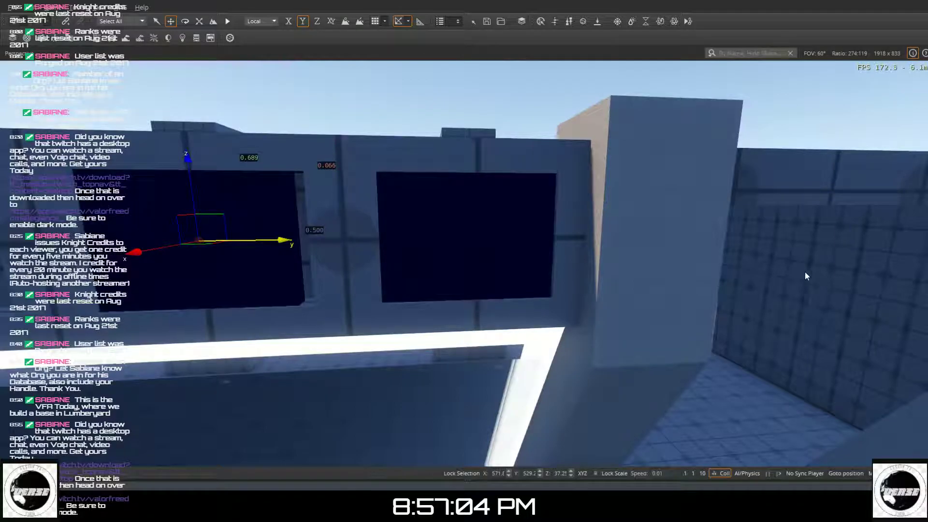
# - Stretch the copied pane's side face without grid snapping to meet the window frame's edge, giving a width of 0.751
pyautogui.press('space')
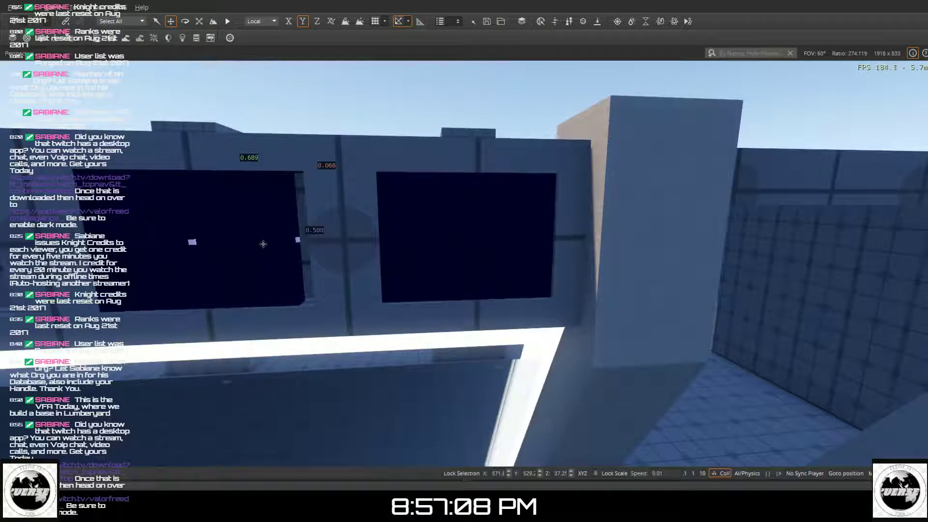
pyautogui.click(297, 238)
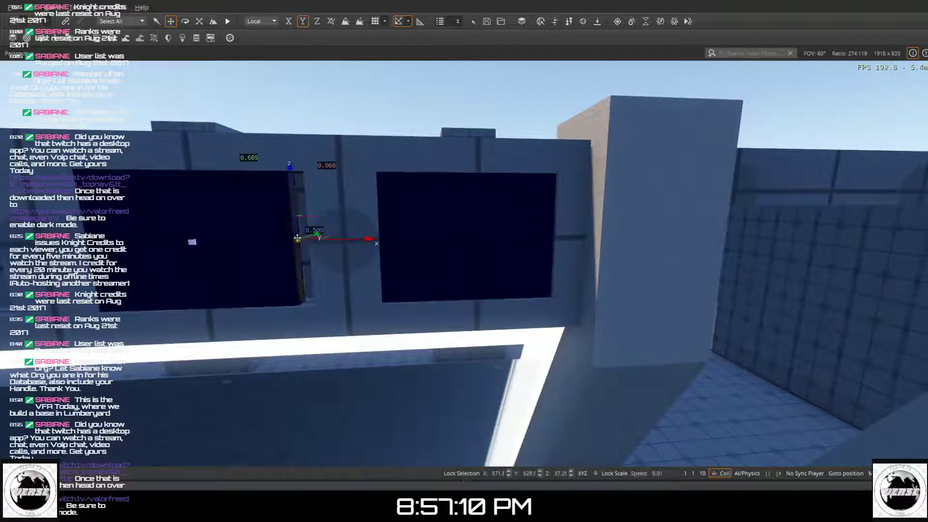
pyautogui.moveTo(341, 238); pyautogui.dragTo(358, 239)
pyautogui.press('w')
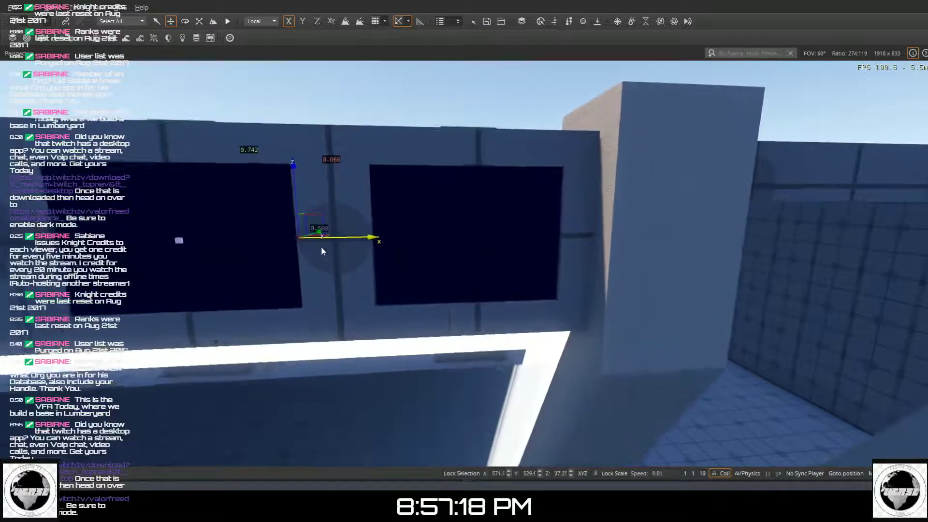
pyautogui.moveTo(245, 267); pyautogui.dragTo(488, 181, button='right')
pyautogui.press('w')
pyautogui.press('w')
pyautogui.press('s')
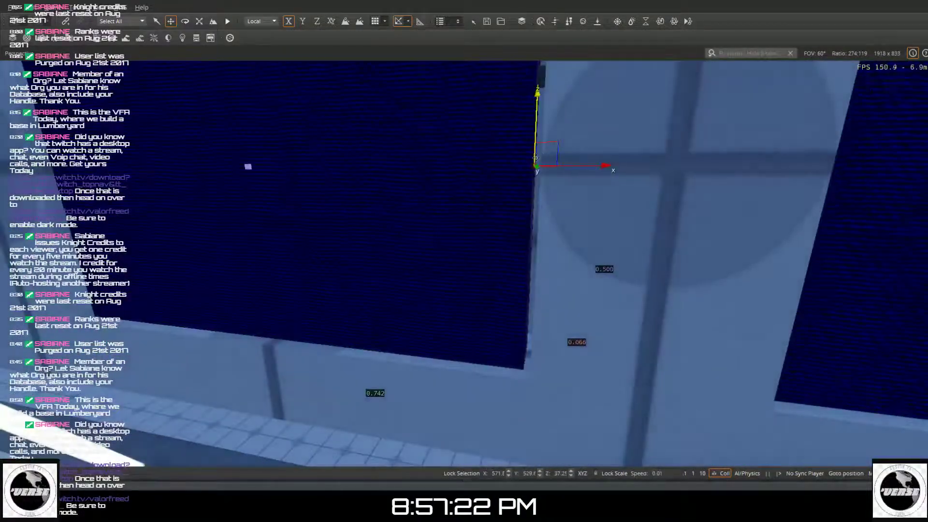
pyautogui.press('a')
pyautogui.press('a')
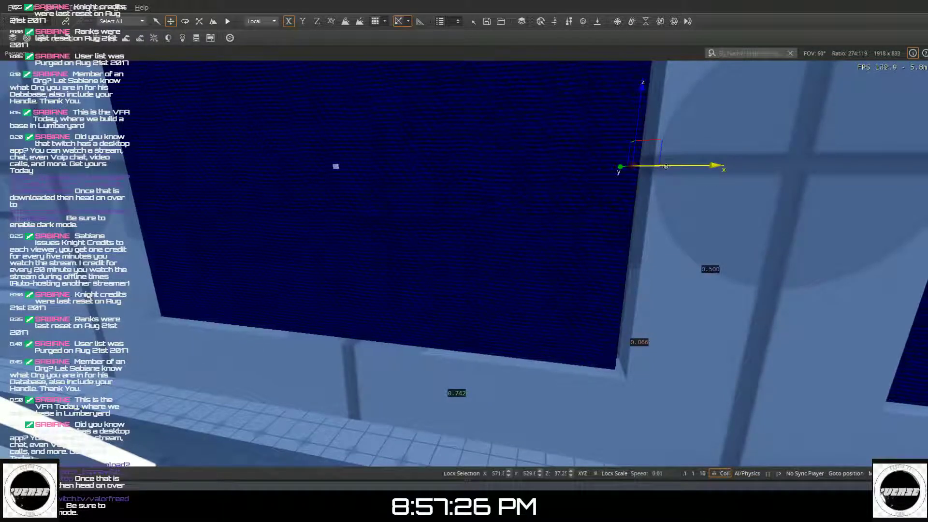
pyautogui.moveTo(666, 167); pyautogui.dragTo(674, 168)
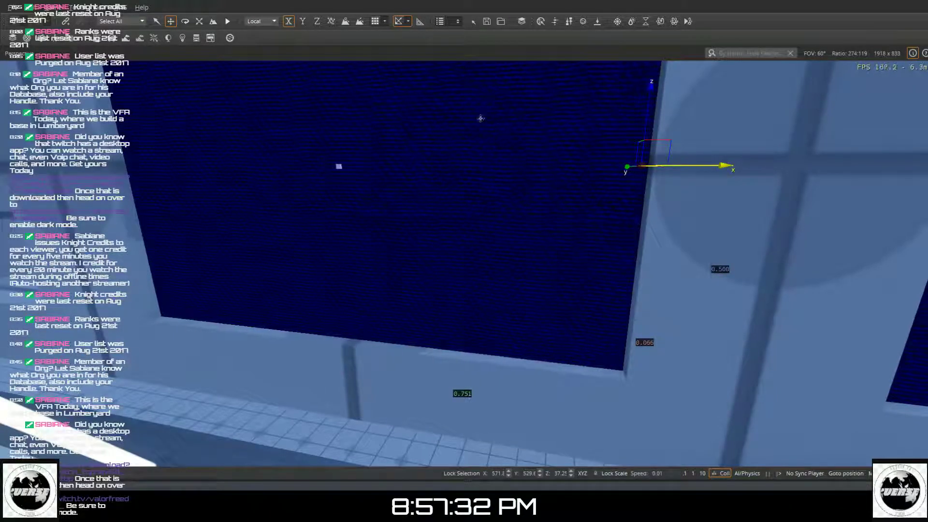
pyautogui.click(863, 325)
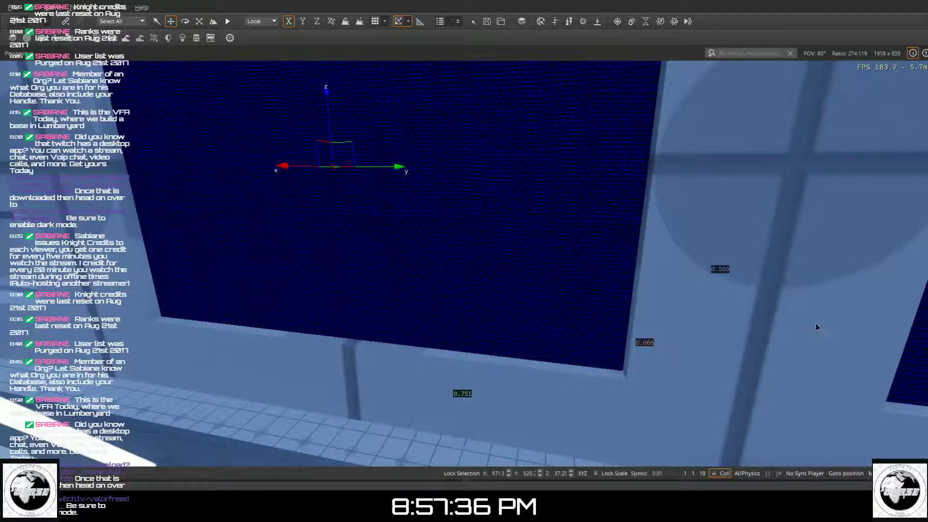
# - Set the widened pane's pivot to its middle point
pyautogui.press('4')
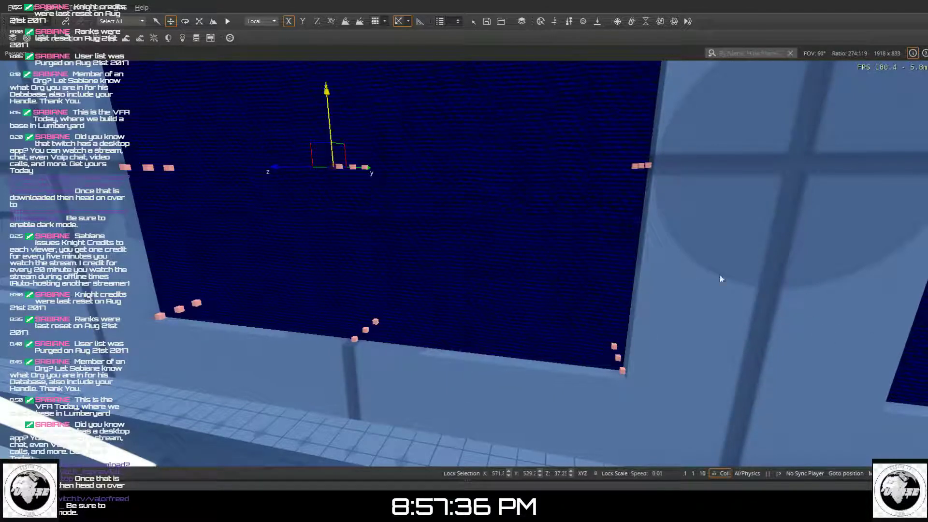
pyautogui.click(352, 165)
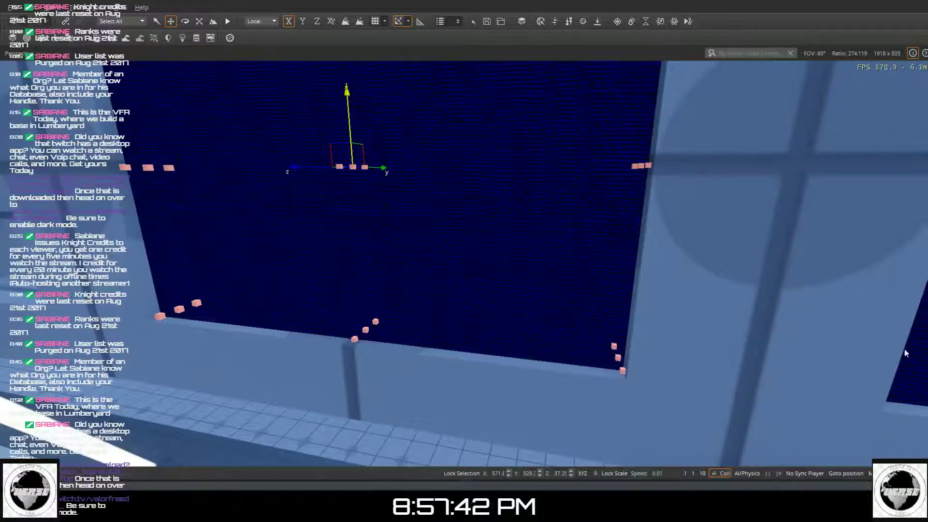
pyautogui.press('Escape')
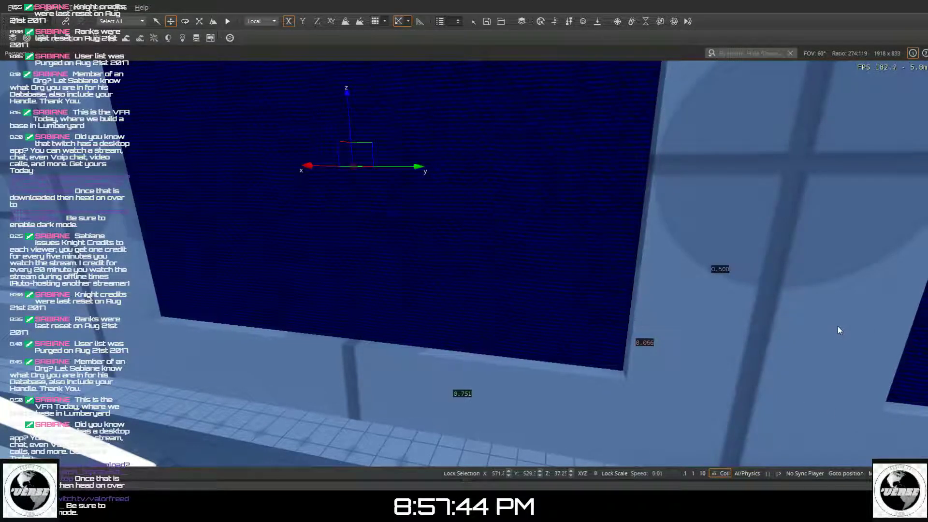
# - Turn grid snapping back on, duplicate the widened pane and place the copy along Y over the third window opening
pyautogui.press('s')
pyautogui.moveTo(612, 240)
pyautogui.mouseDown(button='right')
pyautogui.moveTo(612, 333)
pyautogui.moveTo(612, 193)
pyautogui.moveTo(653, 247)
pyautogui.moveTo(607, 224)
pyautogui.mouseUp(button='right')
pyautogui.press('s')
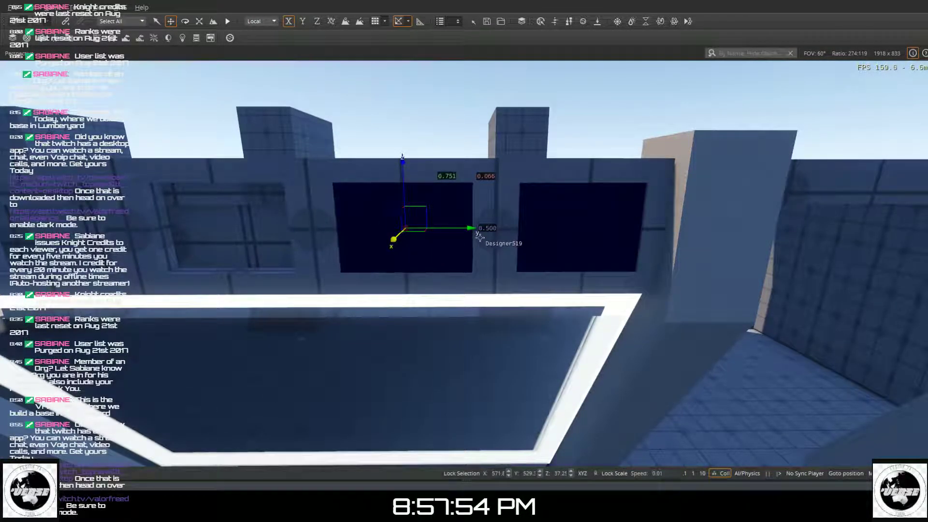
pyautogui.moveTo(468, 228); pyautogui.dragTo(461, 232)
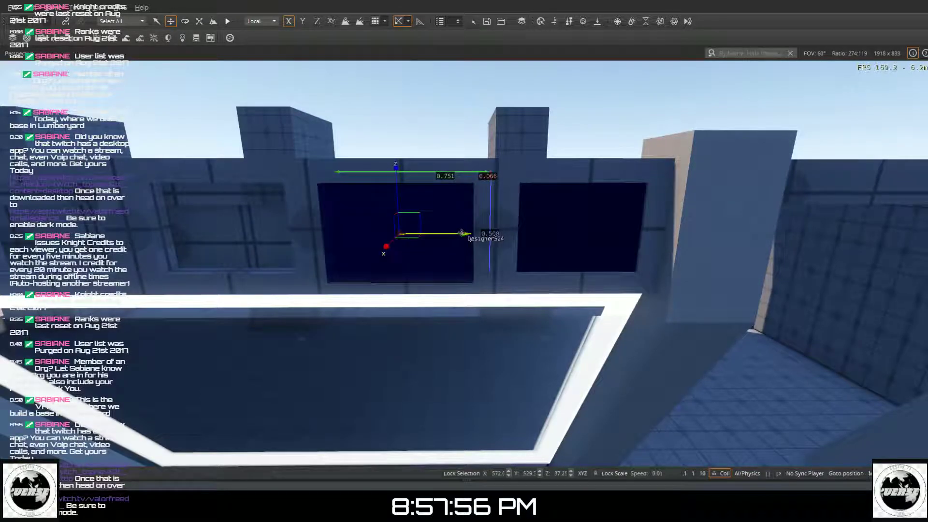
pyautogui.hotkey('ctrl', 'z')
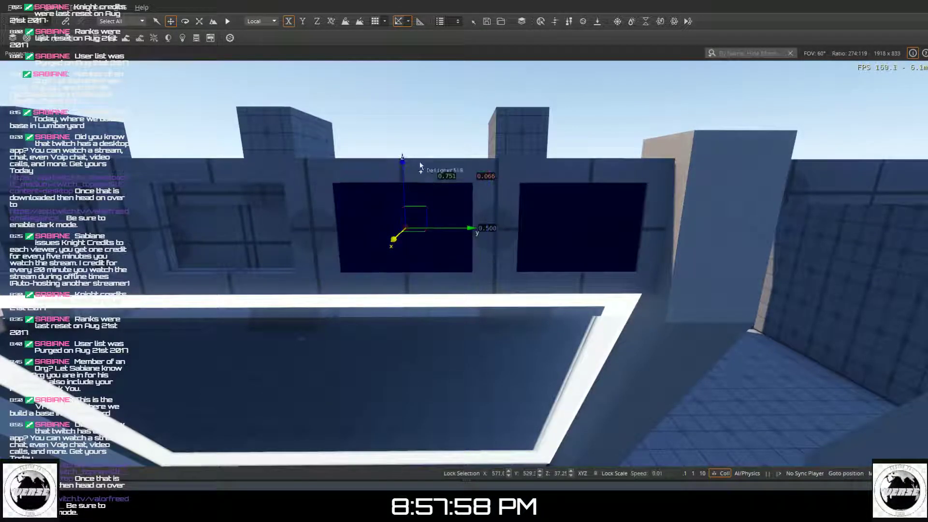
pyautogui.click(376, 23)
pyautogui.click(448, 229)
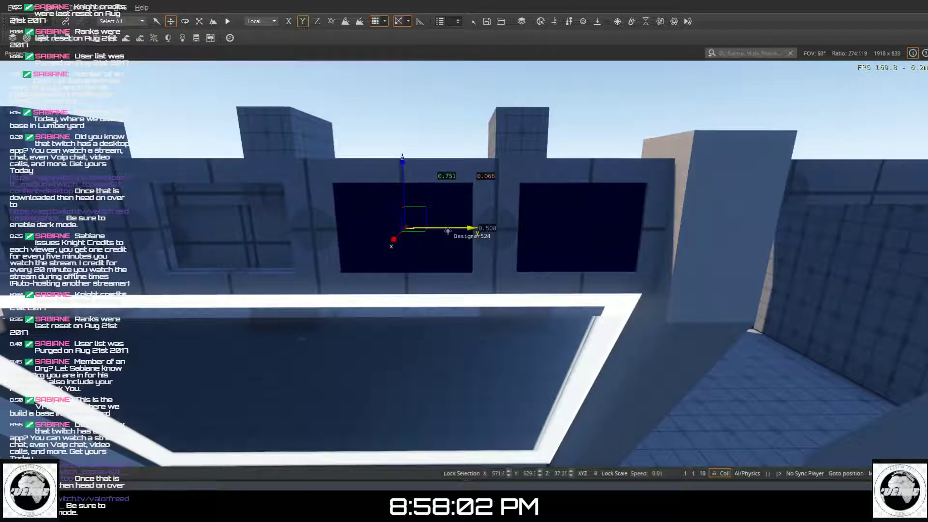
pyautogui.moveTo(351, 224); pyautogui.dragTo(215, 187)
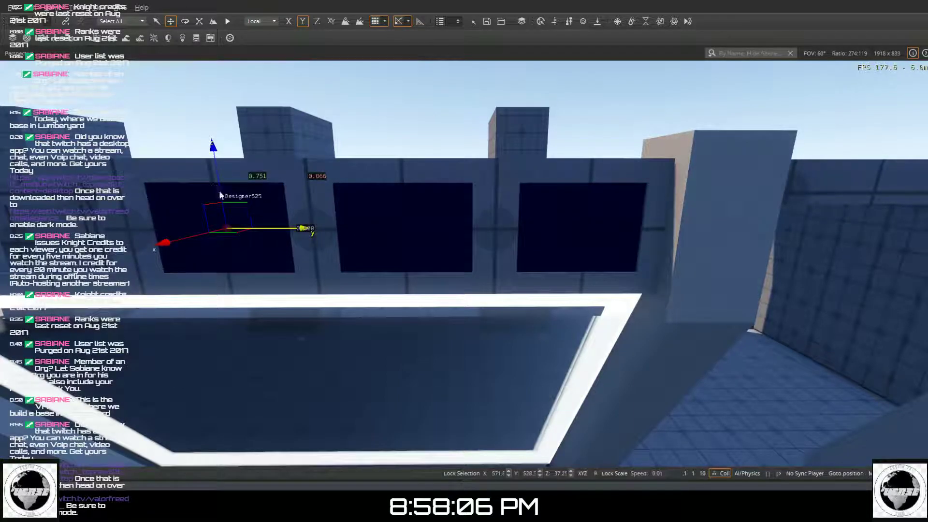
# - Duplicate the pane twice more along Y to cover the fourth and fifth window openings, and clear the selection
pyautogui.press('a')
pyautogui.press('a')
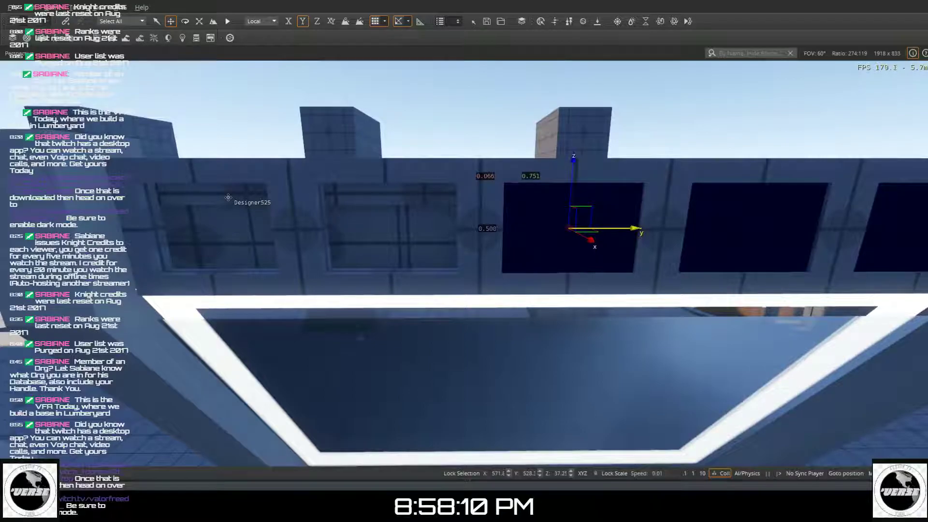
pyautogui.moveTo(228, 197); pyautogui.dragTo(193, 198)
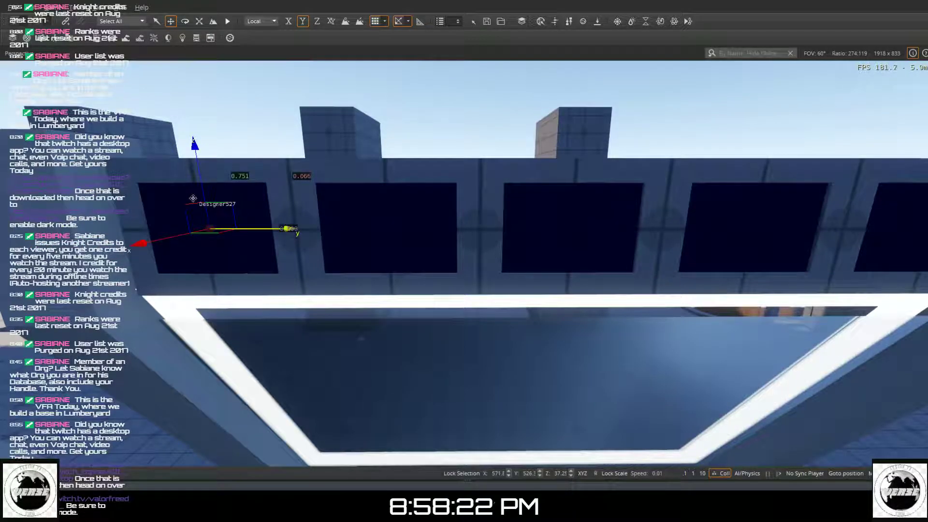
pyautogui.click(269, 133)
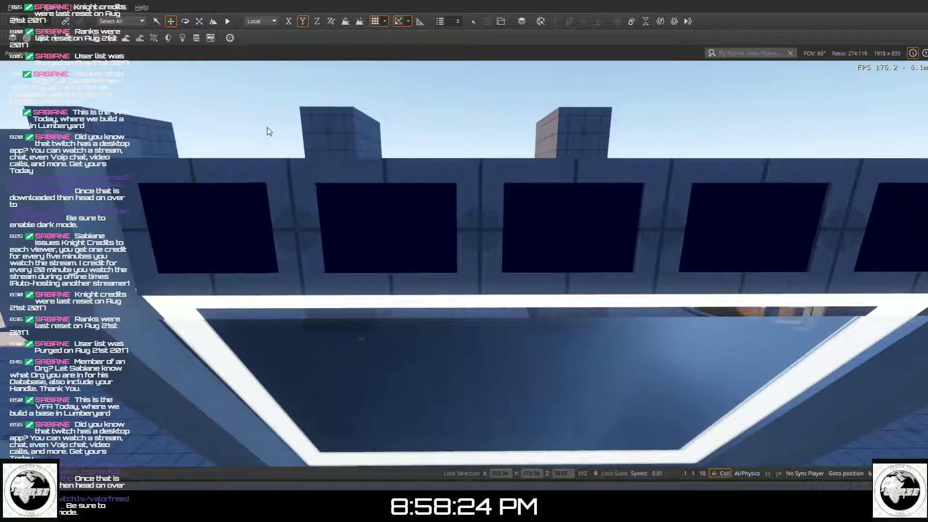
pyautogui.moveTo(257, 129); pyautogui.dragTo(329, 185, button='right')
pyautogui.scroll(-8, 254, 120)
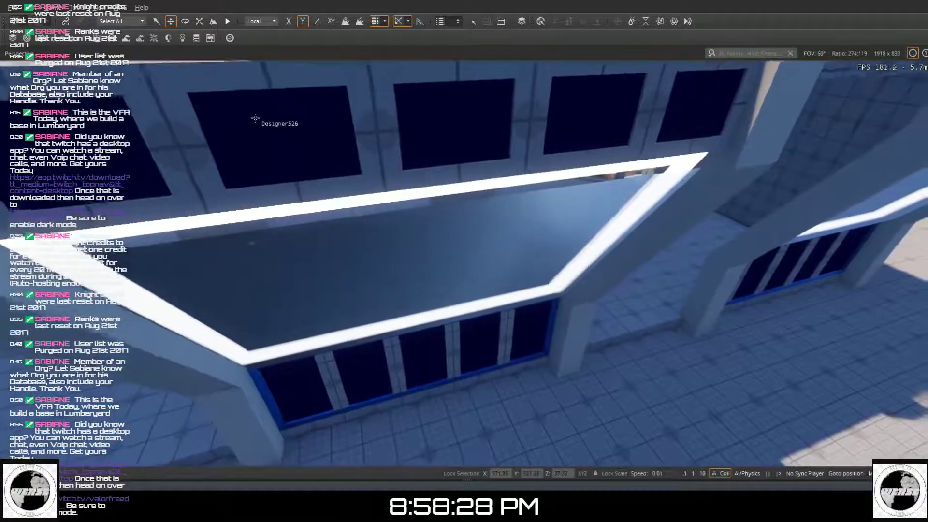
# - Unhide the blue panels and move the one over the upper window band outward along X, in front of the divided windows
pyautogui.moveTo(255, 119)
pyautogui.mouseDown(button='right')
pyautogui.moveTo(264, 194)
pyautogui.moveTo(285, 222)
pyautogui.moveTo(307, 173)
pyautogui.moveTo(296, 140)
pyautogui.moveTo(245, 131)
pyautogui.moveTo(256, 137)
pyautogui.moveTo(258, 112)
pyautogui.mouseUp(button='right')
pyautogui.scroll(-3, 256, 138)
pyautogui.scroll(-3, 257, 138)
pyautogui.press('w')
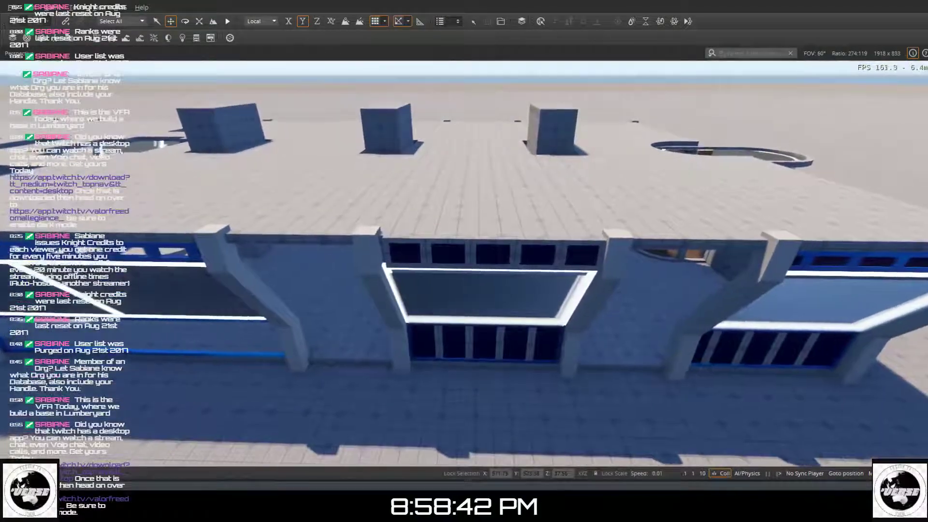
pyautogui.press('w')
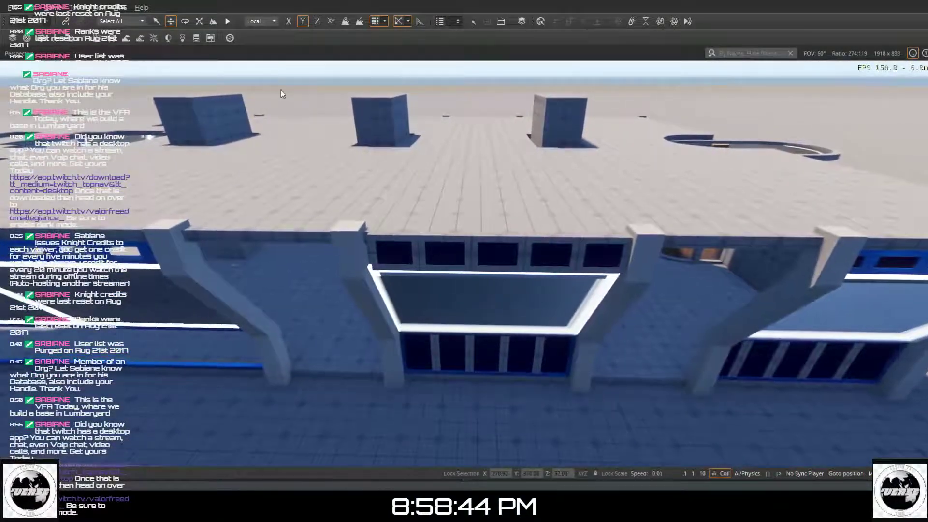
pyautogui.press('w')
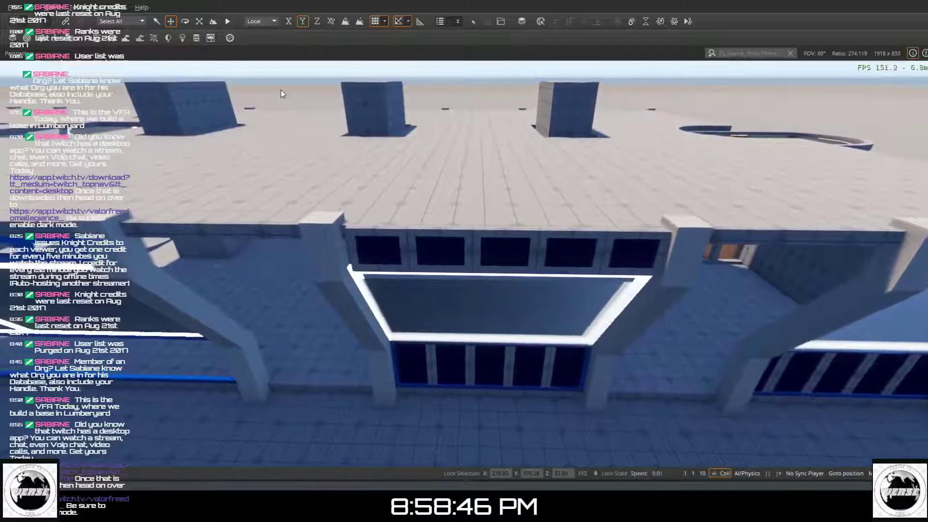
pyautogui.press('w')
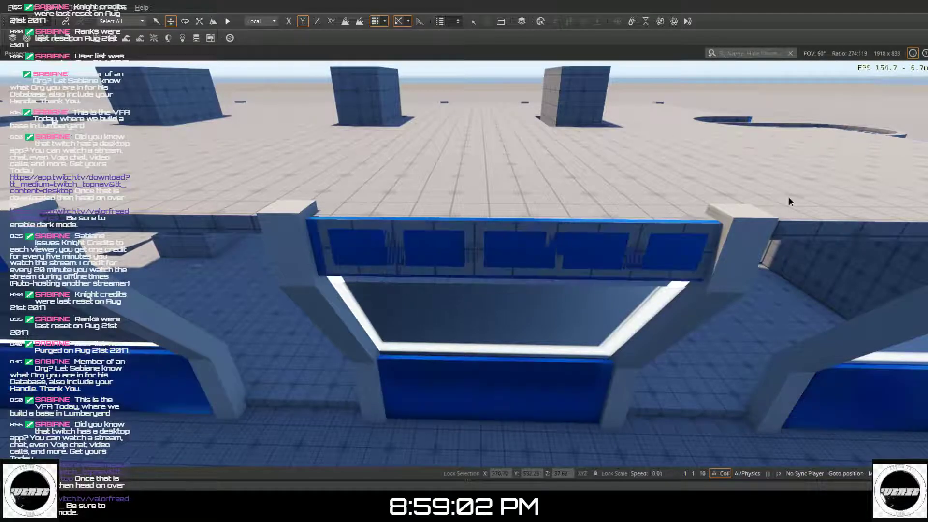
pyautogui.click(684, 259)
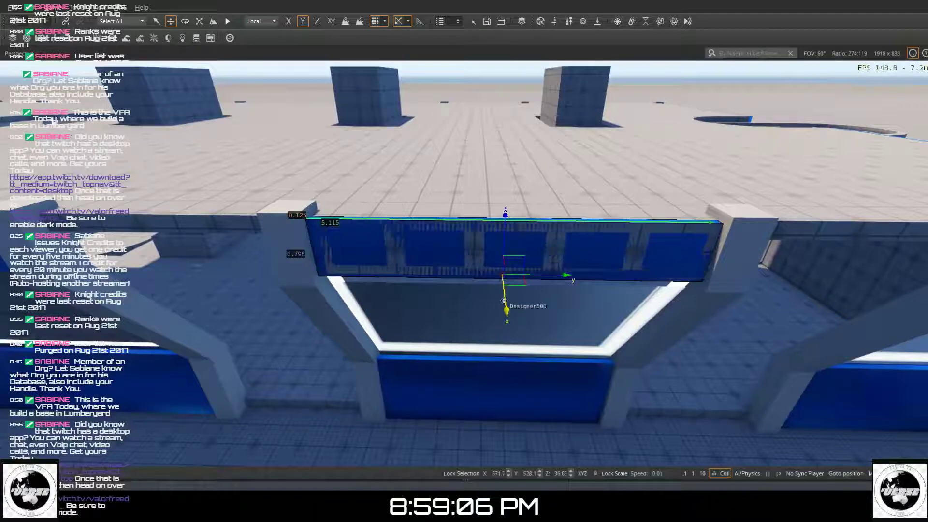
pyautogui.moveTo(504, 301); pyautogui.dragTo(500, 306)
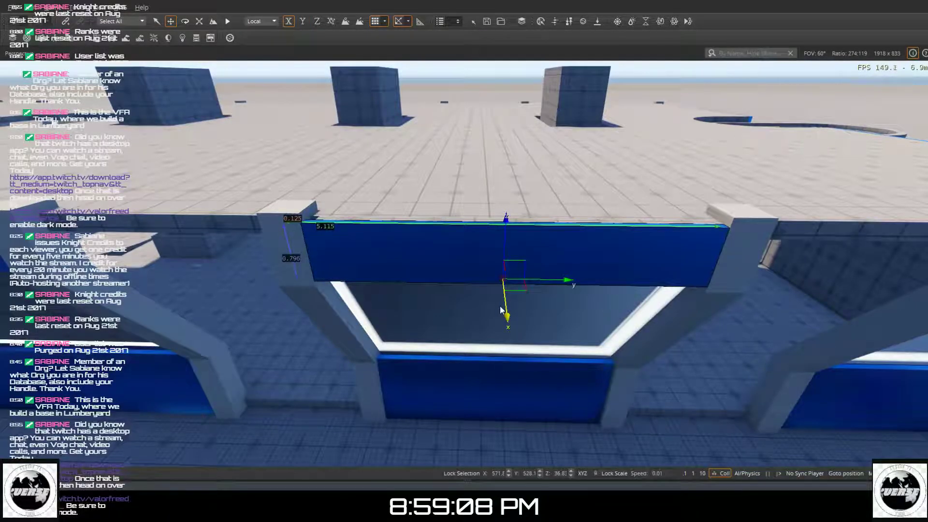
# - Examine how the moved panel lines up with the roof pillars and window frame, edge-on and up close
pyautogui.moveTo(500, 311); pyautogui.dragTo(756, 337, button='right')
pyautogui.press('a')
pyautogui.press('a')
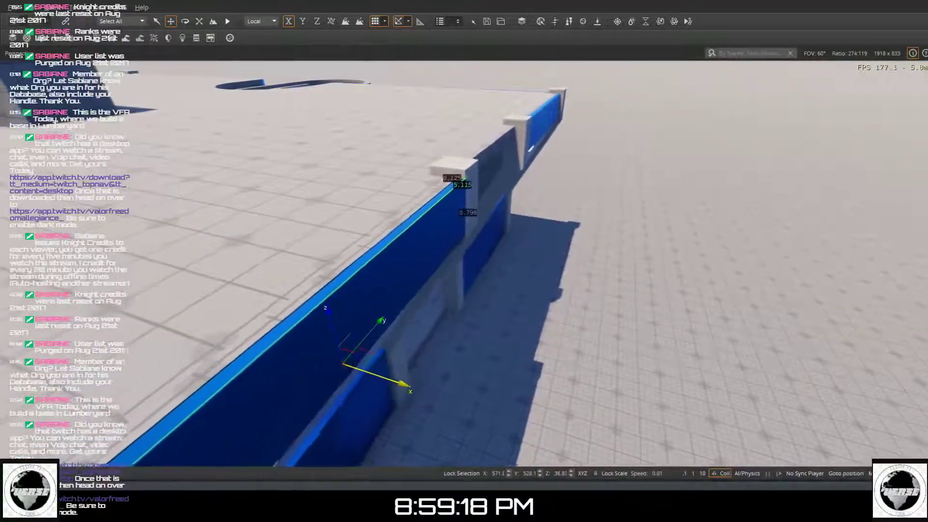
pyautogui.press('a')
pyautogui.moveTo(500, 323); pyautogui.dragTo(500, 306, button='right')
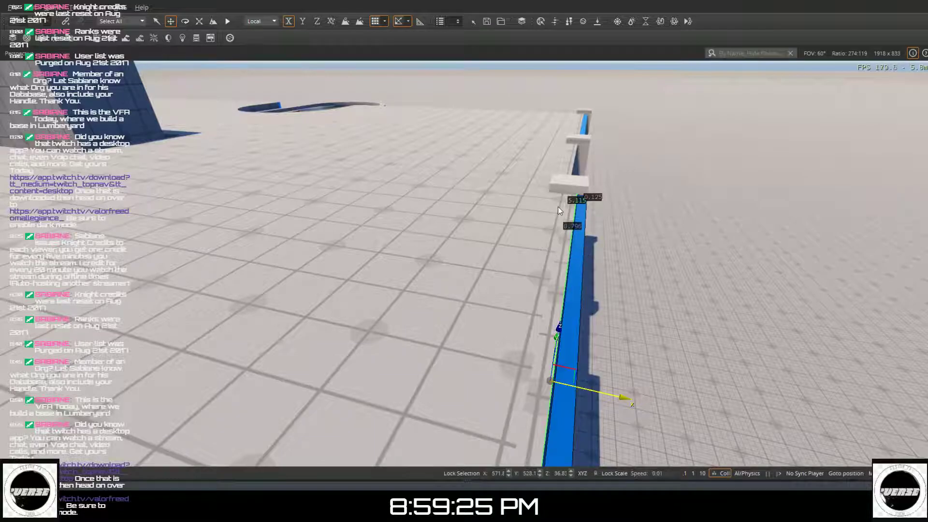
pyautogui.press('q')
pyautogui.press('w')
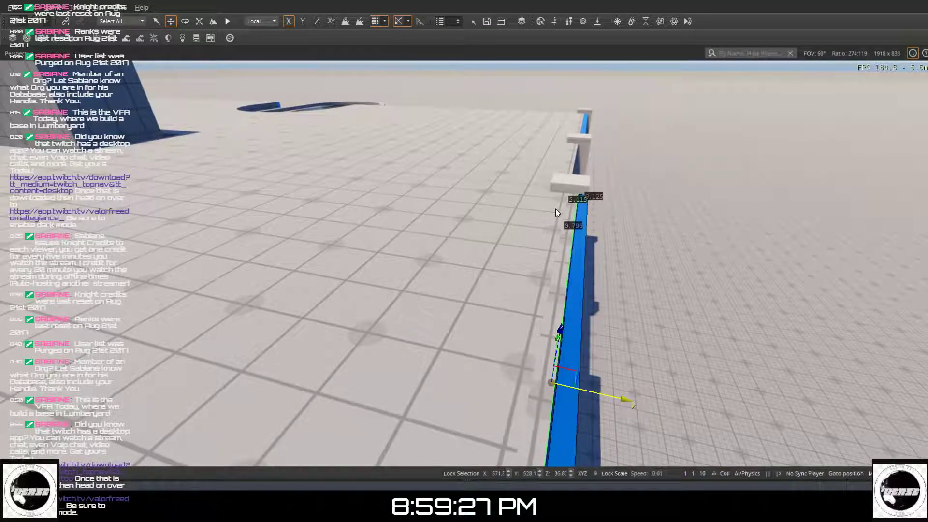
pyautogui.moveTo(556, 207); pyautogui.dragTo(649, 134, button='right')
pyautogui.moveTo(564, 186); pyautogui.dragTo(563, 179, button='right')
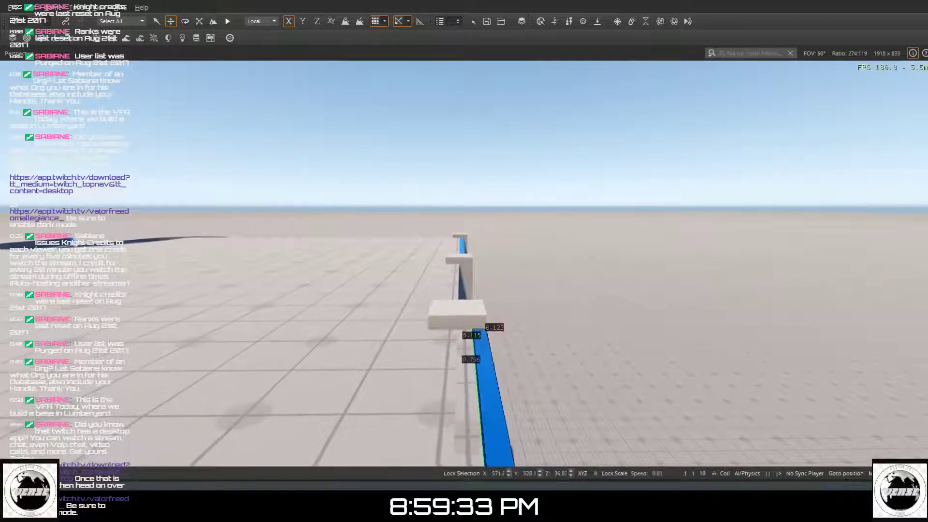
pyautogui.press('w')
pyautogui.moveTo(563, 179); pyautogui.dragTo(860, 410, button='right')
pyautogui.press('w')
pyautogui.moveTo(562, 204); pyautogui.dragTo(538, 204, button='right')
pyautogui.scroll(5, 510, 164)
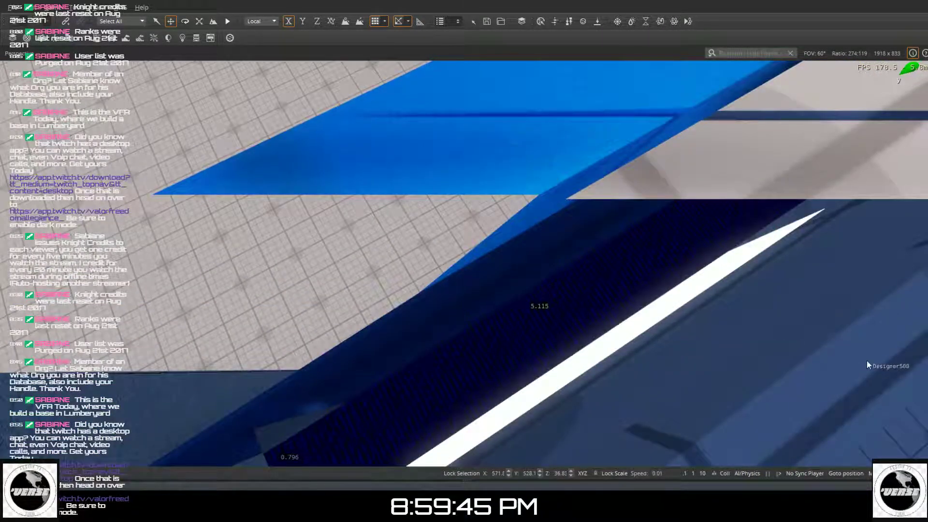
# - Hide the blue panels again, leaving the divided window frame and its glass panes shown
pyautogui.hotkey('ctrl', 'z')
pyautogui.moveTo(623, 185); pyautogui.dragTo(605, 181, button='right')
pyautogui.press('s')
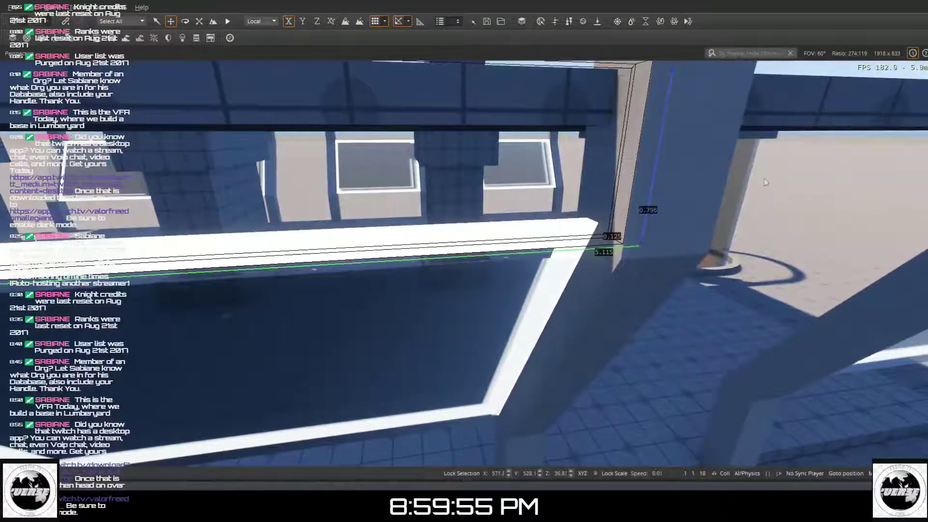
pyautogui.hotkey('ctrl', 'h')
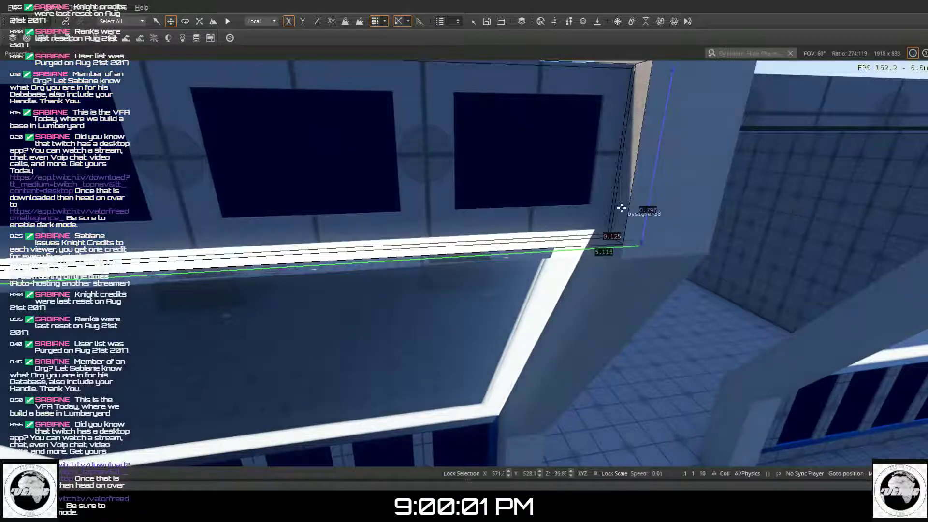
# - Delete the divider beside the end window opening together with the glass panes on both sides of it
pyautogui.click(431, 192)
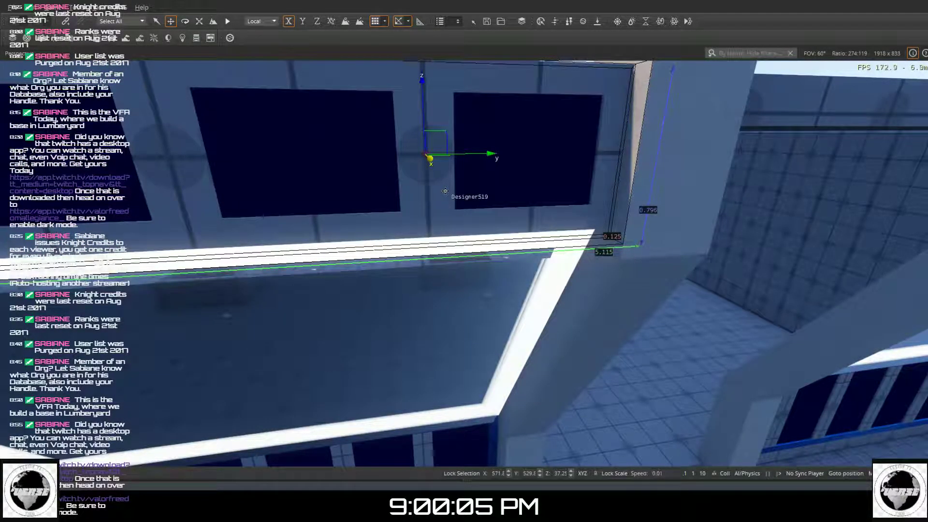
pyautogui.press('Delete')
pyautogui.click(498, 160)
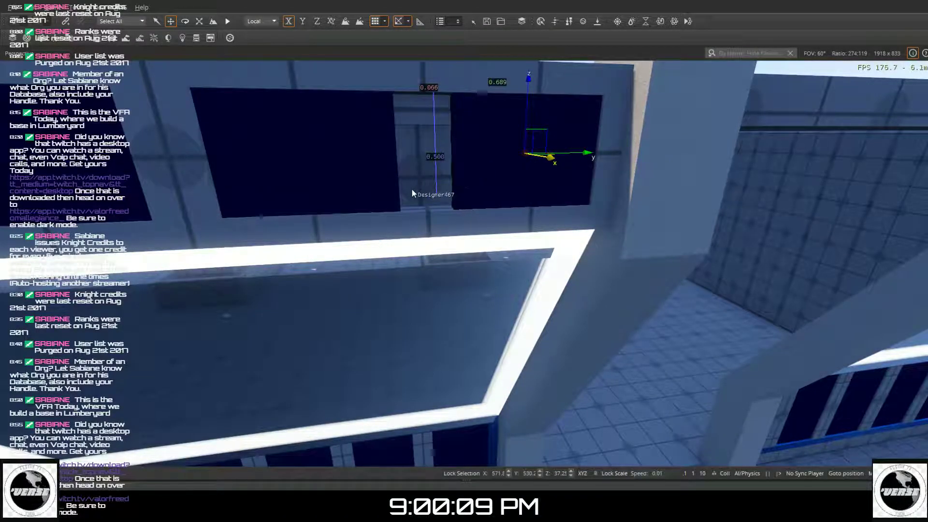
pyautogui.press('Delete')
pyautogui.click(312, 180)
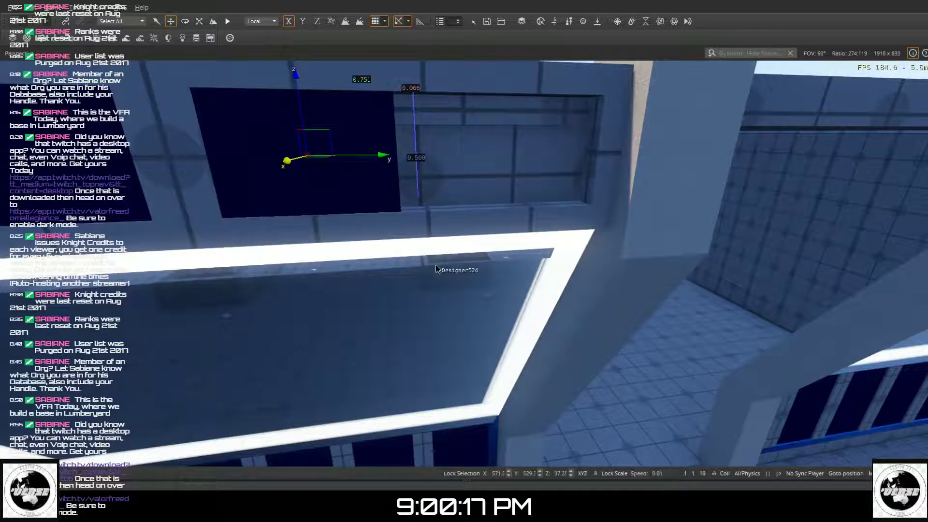
pyautogui.press('Delete')
# - Select the upper band's window frame together with its remaining dividers and adjoining panes, and delete them
pyautogui.hotkey('ctrl', 'z')
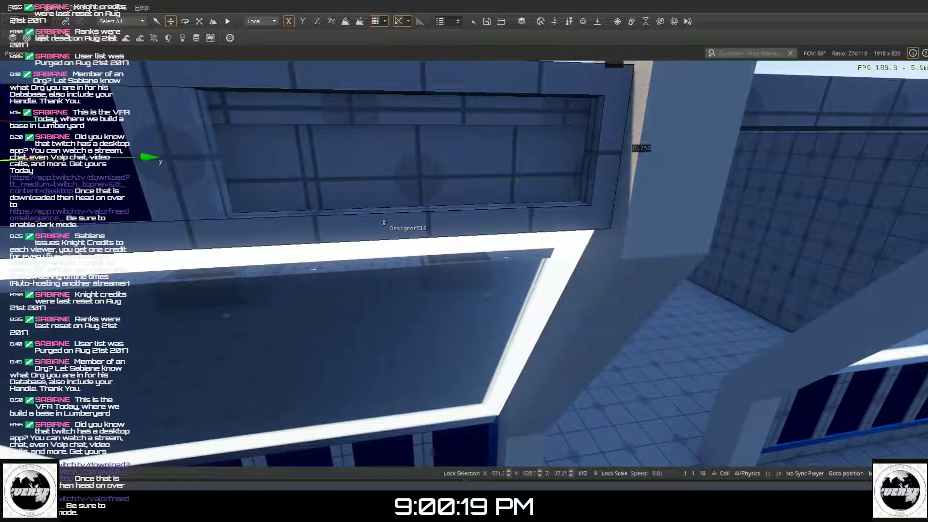
pyautogui.keyDown('ctrl'); pyautogui.click(151, 164); pyautogui.keyUp('ctrl')
pyautogui.moveTo(90, 191); pyautogui.dragTo(26, 185, button='right')
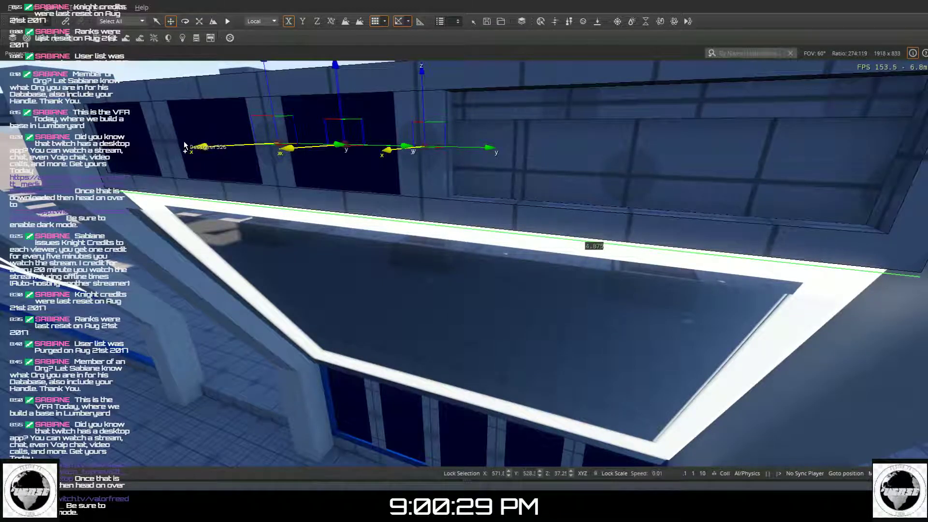
pyautogui.keyDown('ctrl'); pyautogui.click(167, 137); pyautogui.keyUp('ctrl')
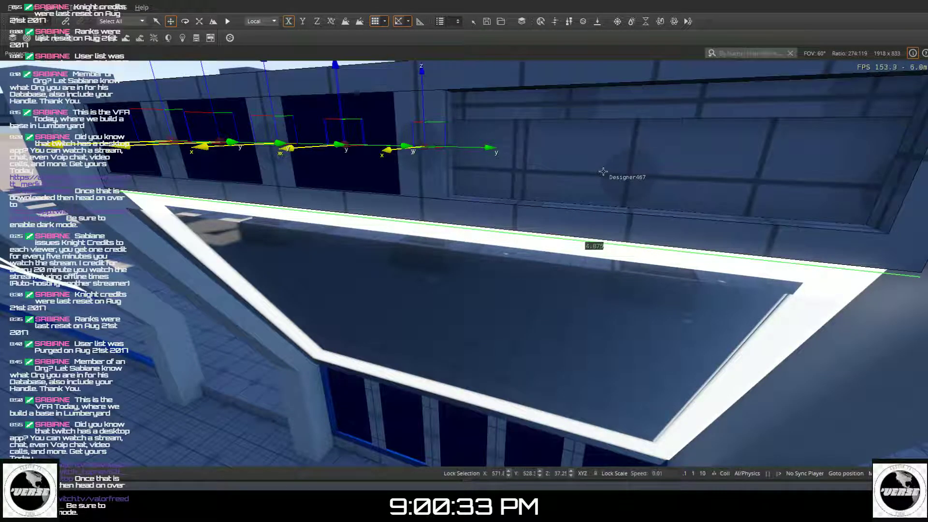
pyautogui.press('Delete')
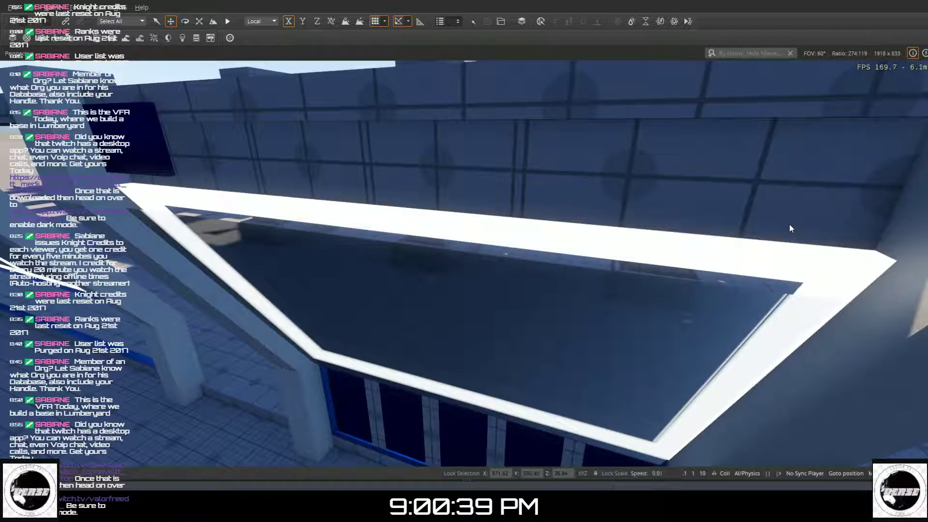
pyautogui.hotkey('ctrl', 'z')
# - From inside the building, draw a box 5.000 long, 0.125 deep and 0.500 high on the floor along the lower windows
pyautogui.moveTo(482, 170); pyautogui.dragTo(482, 128, button='right')
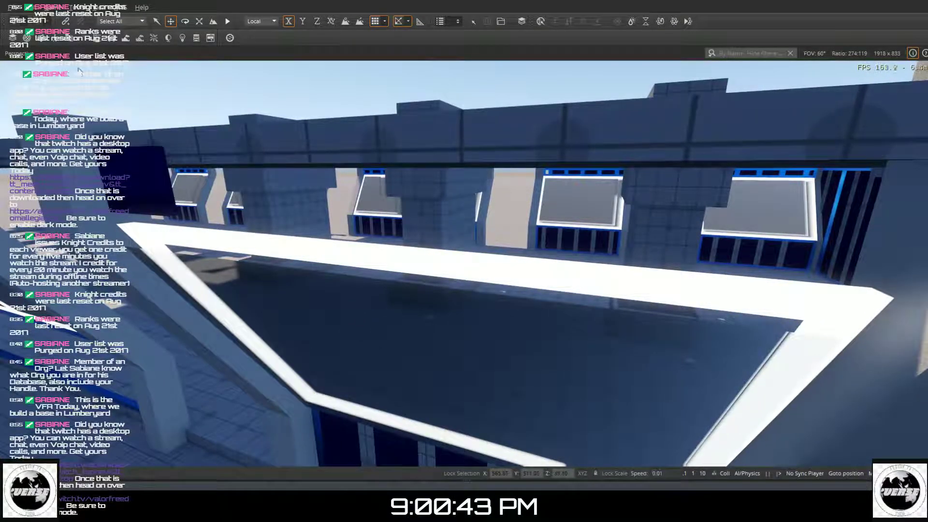
pyautogui.press('w')
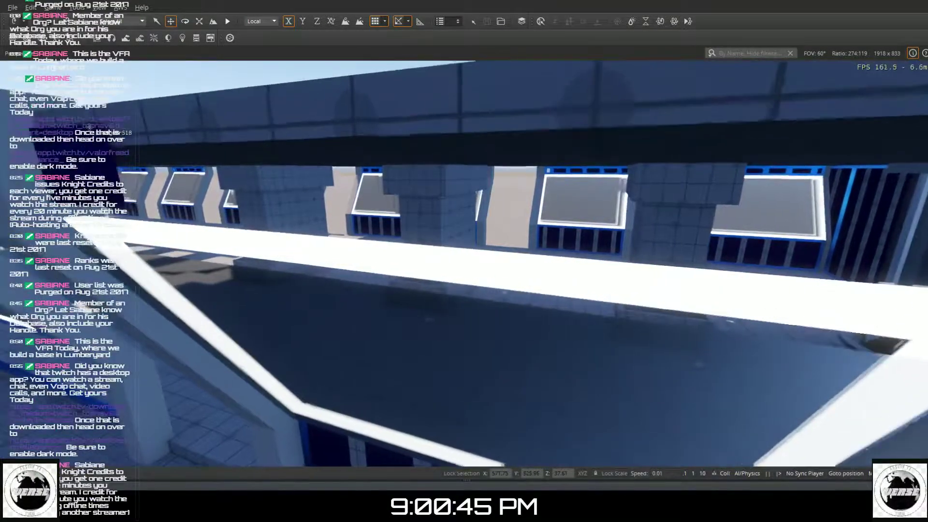
pyautogui.moveTo(218, 128); pyautogui.dragTo(43, 112, button='right')
pyautogui.press('w')
pyautogui.press('w')
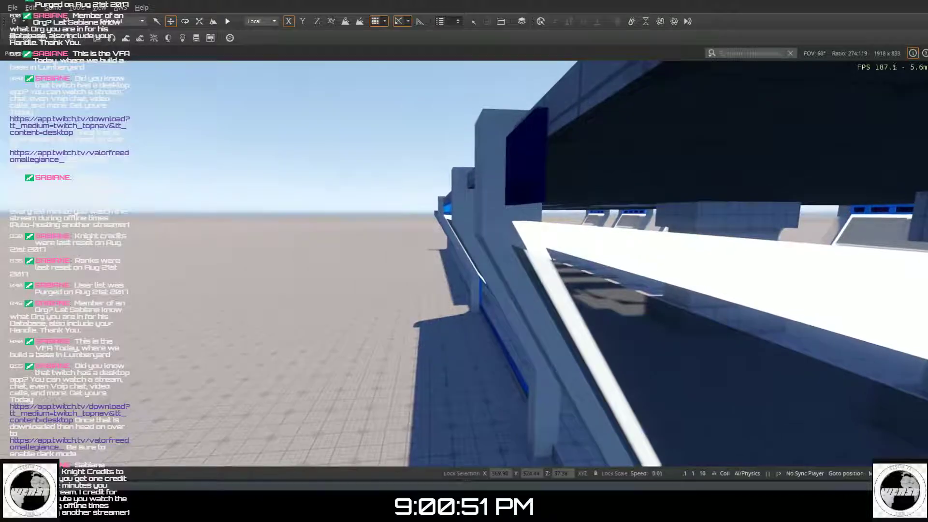
pyautogui.press('d')
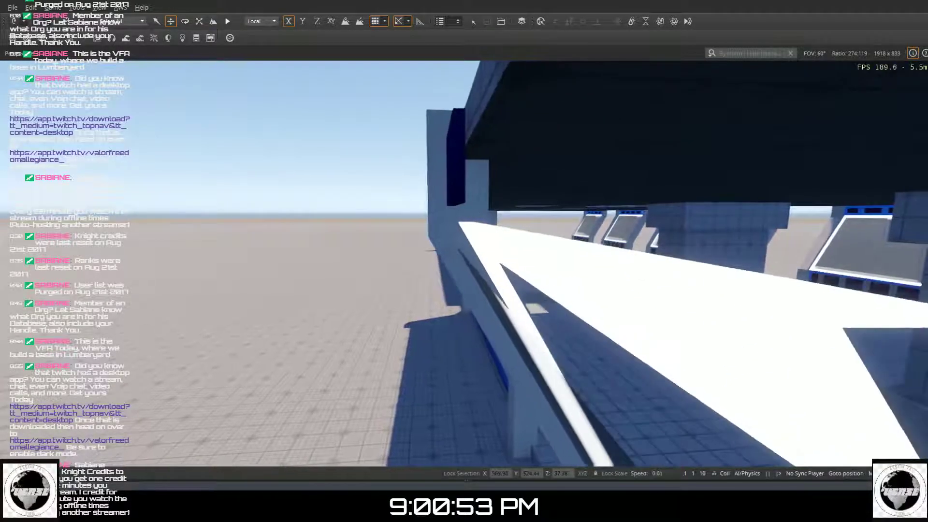
pyautogui.press('d')
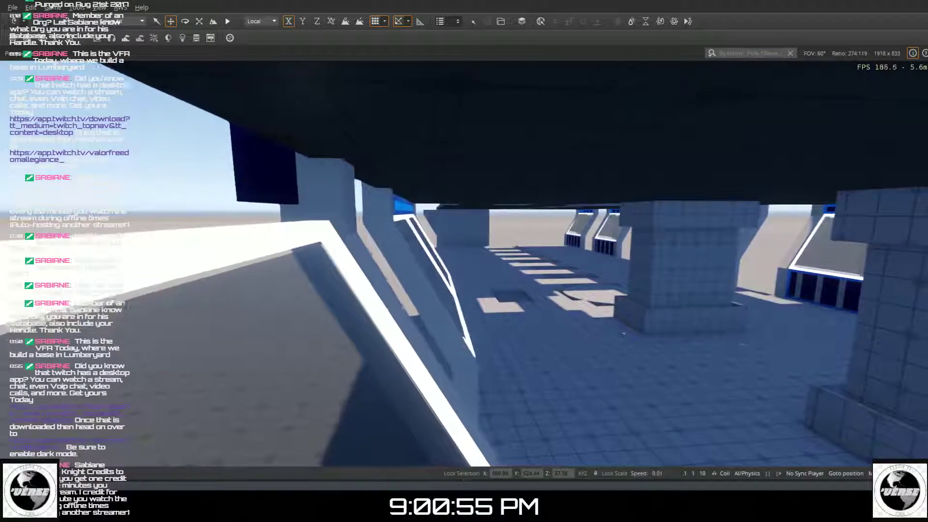
pyautogui.press('d')
pyautogui.moveTo(464, 263); pyautogui.dragTo(329, 314, button='right')
pyautogui.press('d')
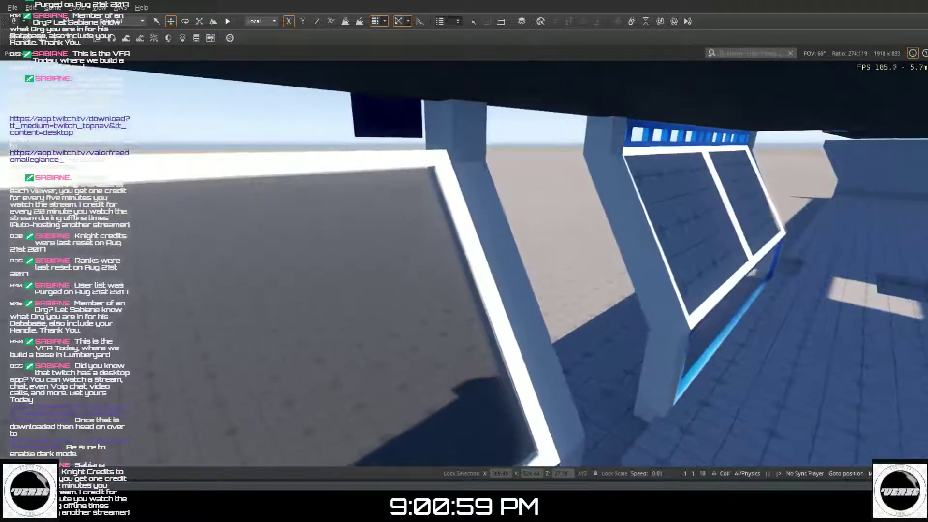
pyautogui.press('d')
pyautogui.moveTo(464, 264); pyautogui.dragTo(147, 151, button='right')
pyautogui.press('d')
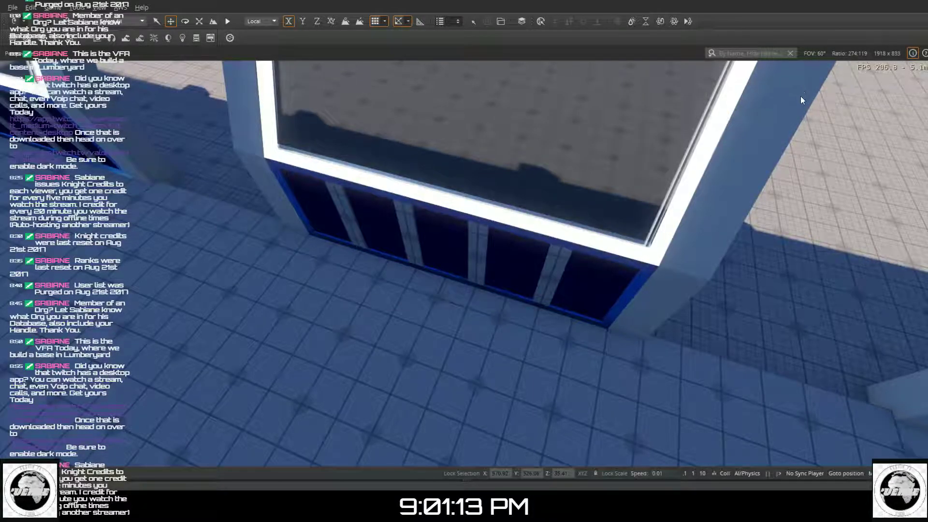
pyautogui.click(460, 257)
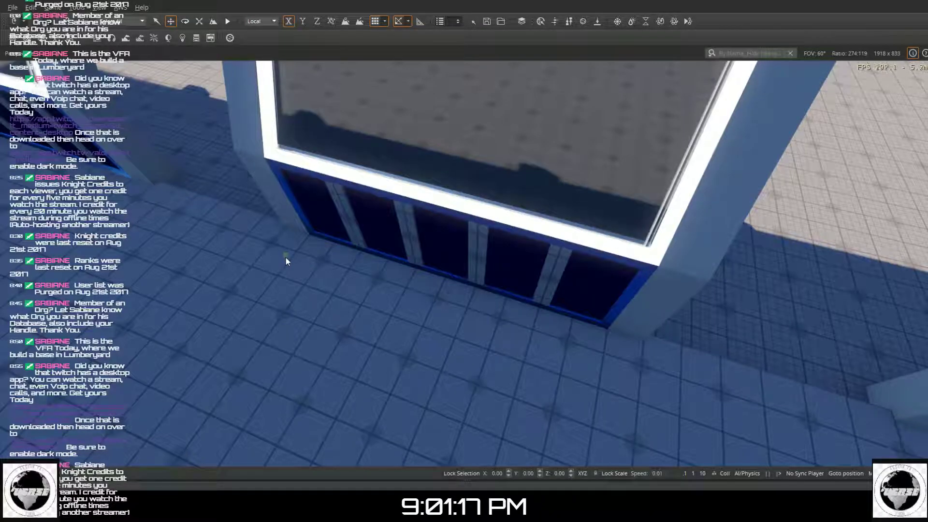
pyautogui.moveTo(296, 256); pyautogui.dragTo(601, 352)
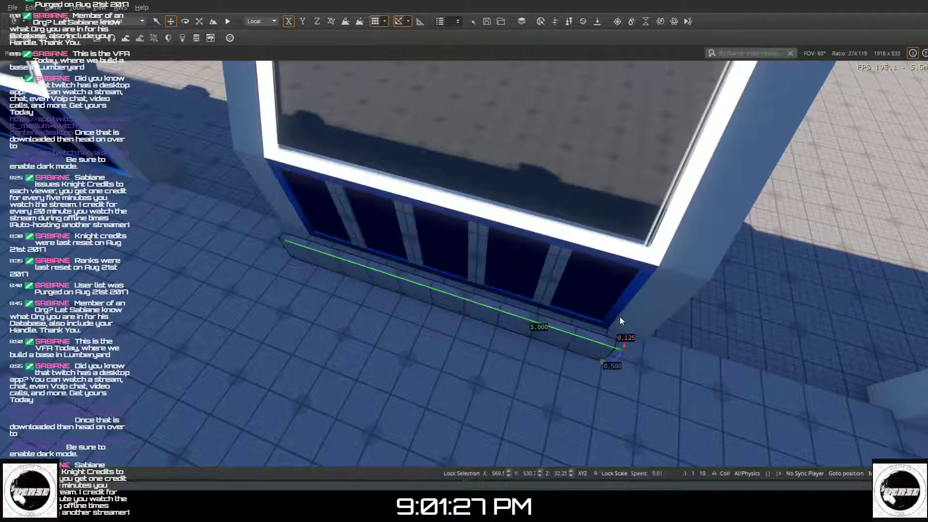
pyautogui.click(620, 318)
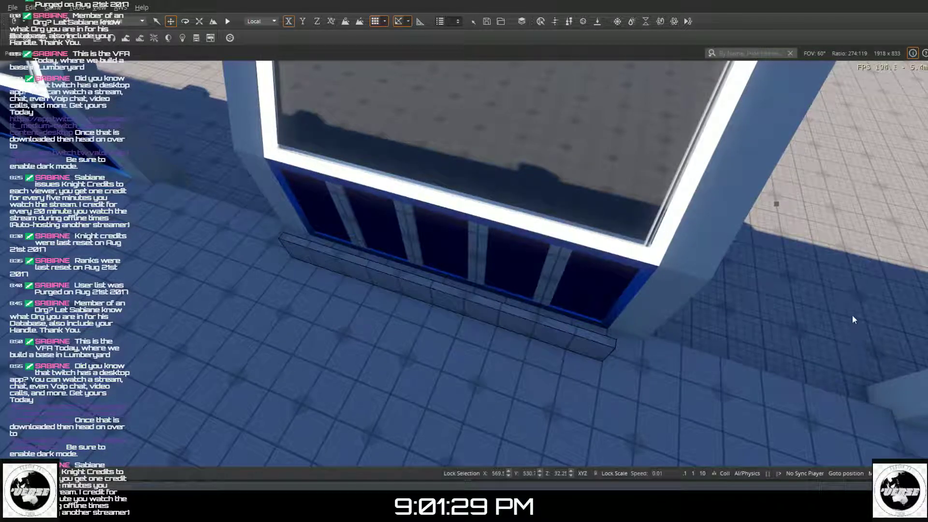
pyautogui.press('Escape')
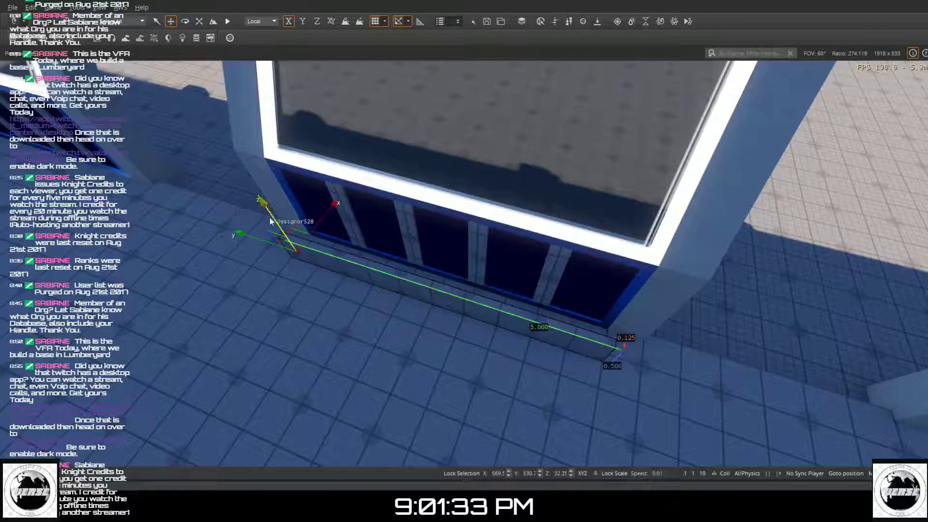
# - Raise the new box vertically from the floor to the top opening, between the large window frame and the ceiling
pyautogui.moveTo(269, 217); pyautogui.dragTo(199, 117)
pyautogui.moveTo(199, 118); pyautogui.dragTo(164, 72, button='right')
pyautogui.moveTo(213, 136); pyautogui.dragTo(233, 68, button='right')
pyautogui.moveTo(232, 455); pyautogui.dragTo(236, 380, button='right')
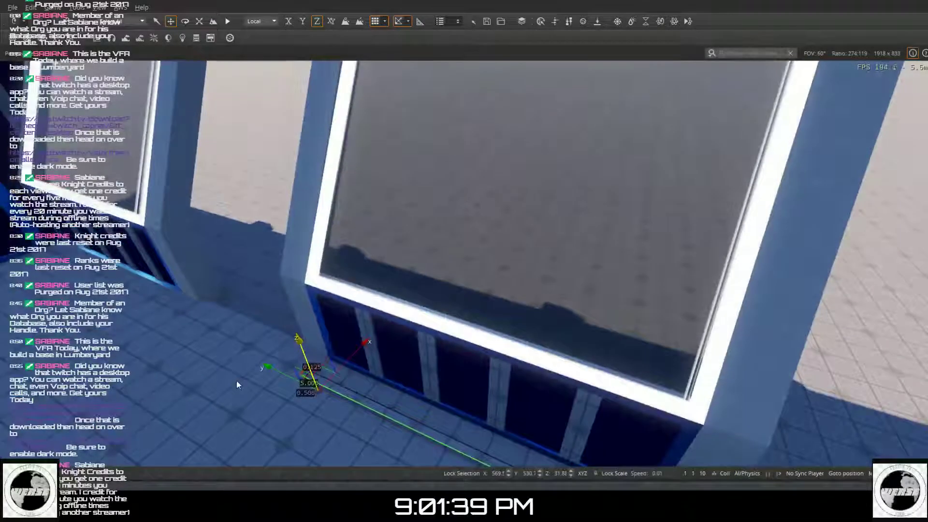
pyautogui.moveTo(300, 359); pyautogui.dragTo(329, 59)
pyautogui.moveTo(315, 74); pyautogui.dragTo(290, 29, button='right')
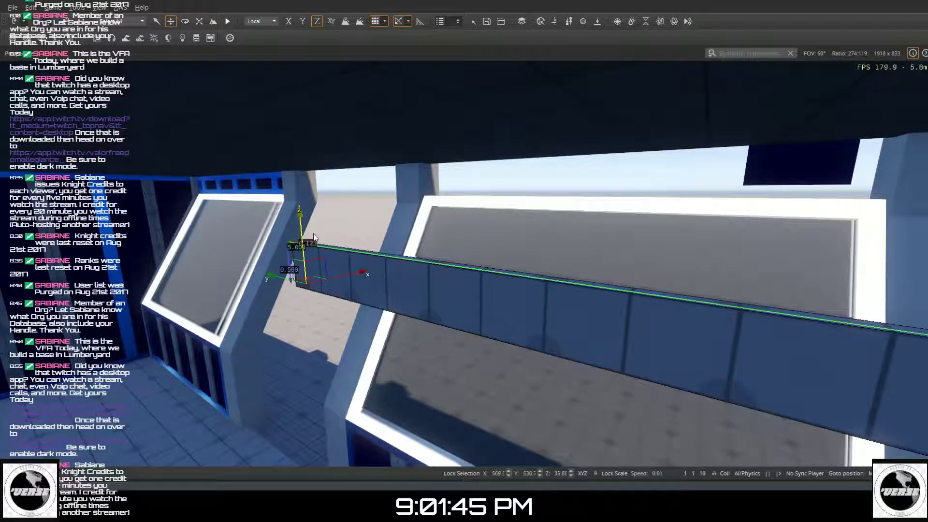
pyautogui.click(301, 196)
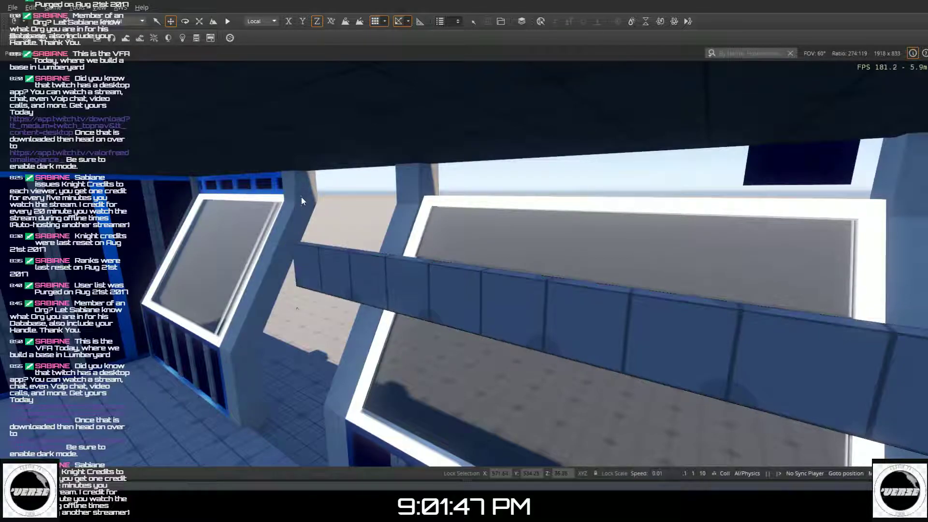
pyautogui.click(338, 292)
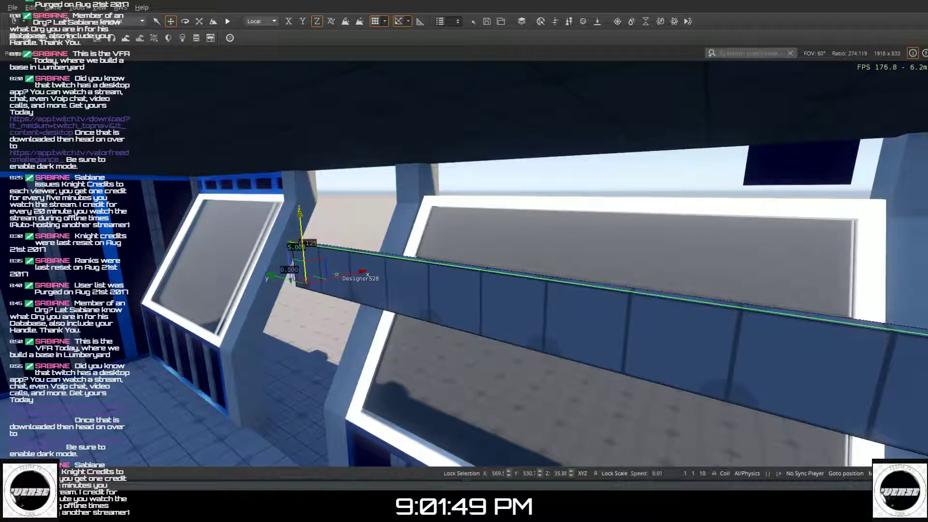
pyautogui.moveTo(300, 235); pyautogui.dragTo(312, 145)
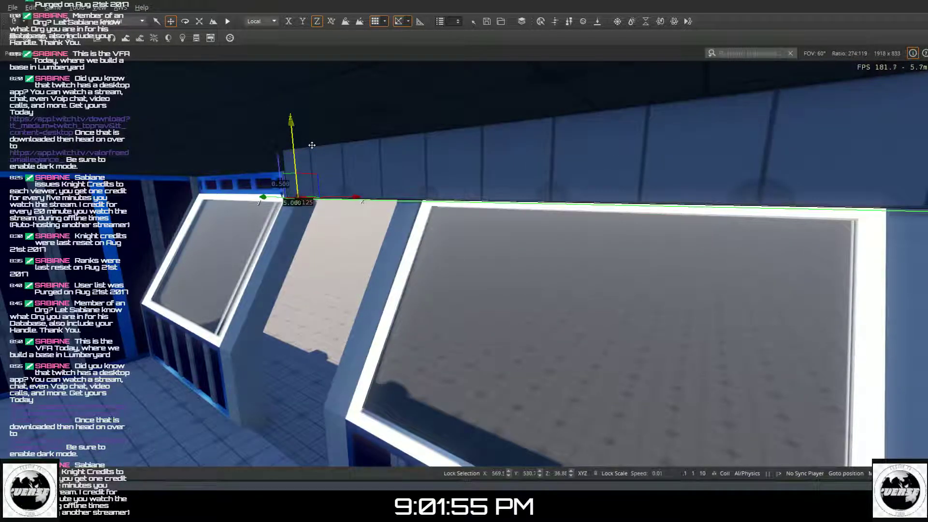
# - Move the box along its X axis into the upper opening so its ends fit between the two slanted pillars
pyautogui.moveTo(334, 198); pyautogui.dragTo(439, 180)
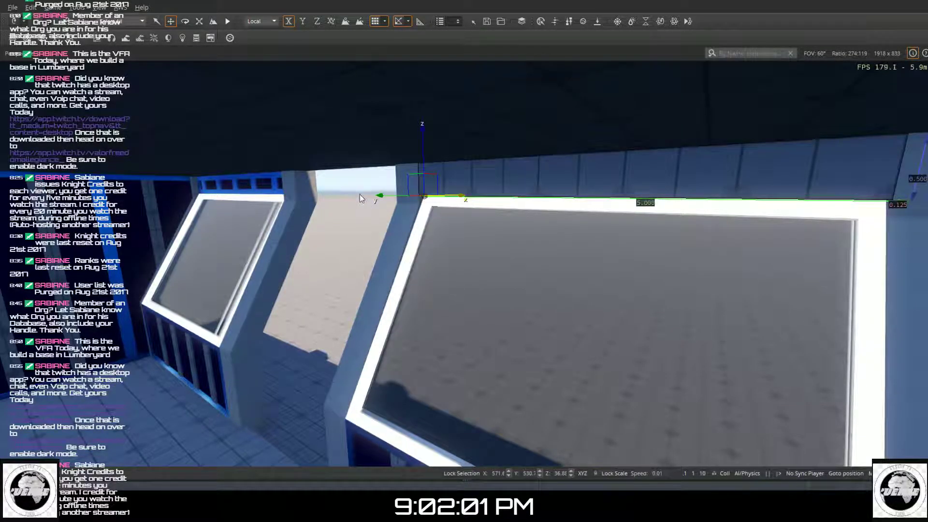
pyautogui.press('s')
pyautogui.press('d')
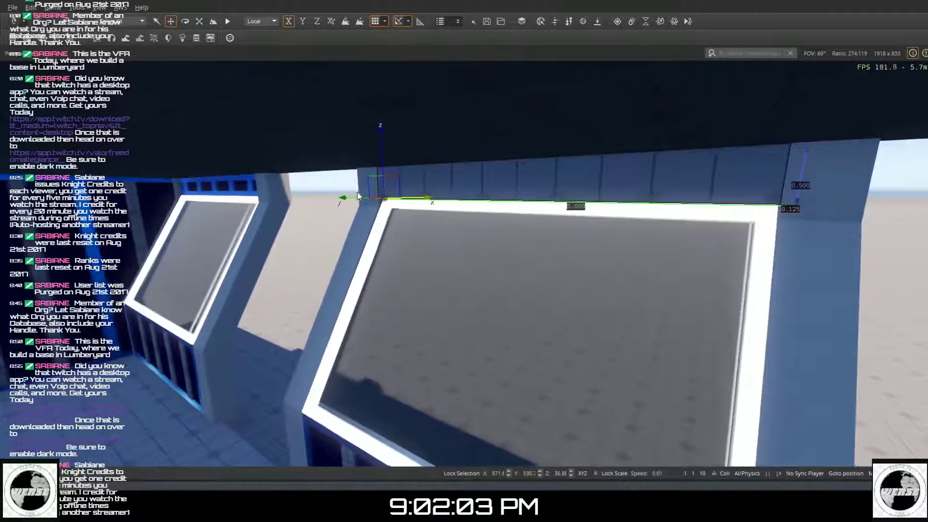
pyautogui.press('d')
pyautogui.moveTo(358, 192); pyautogui.dragTo(271, 139, button='right')
pyautogui.press('w')
pyautogui.moveTo(294, 189); pyautogui.dragTo(353, 187, button='right')
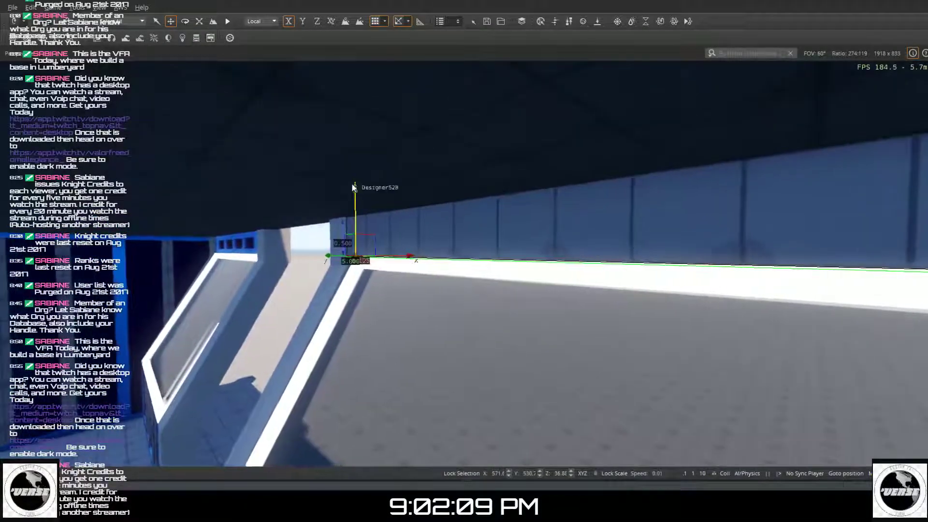
pyautogui.press('w')
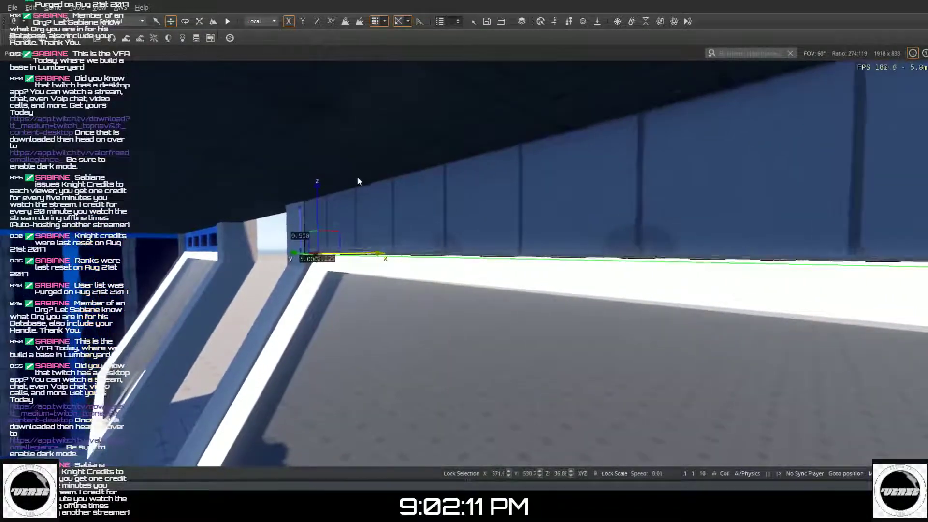
pyautogui.press('w')
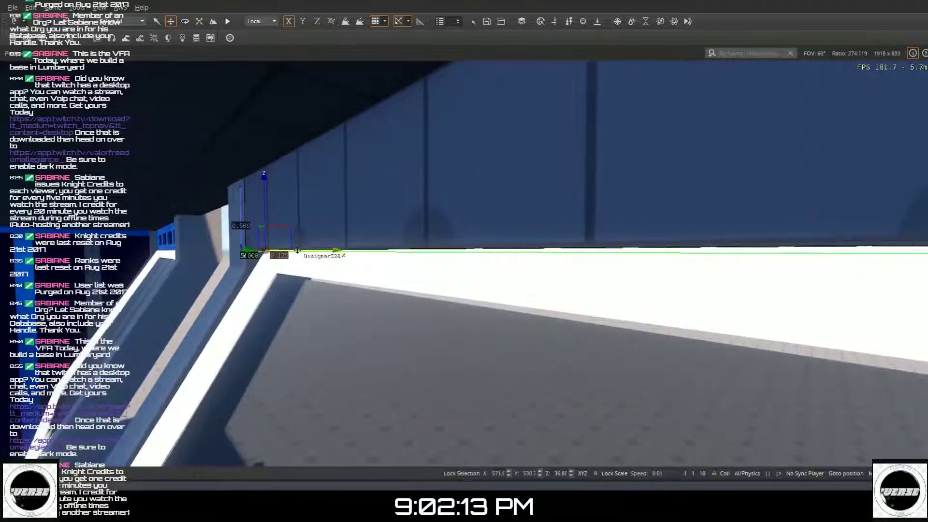
pyautogui.moveTo(297, 250); pyautogui.dragTo(317, 251)
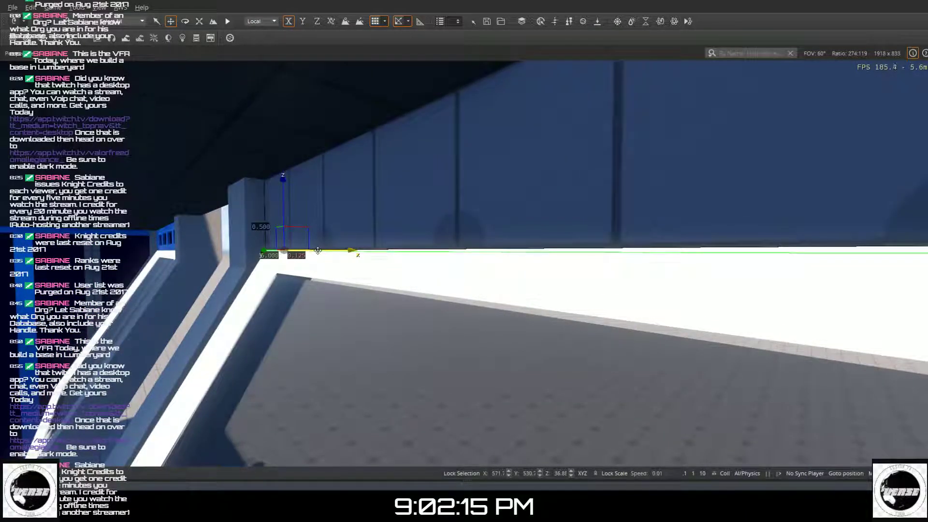
# - Set the box's pivot to its centre point
pyautogui.moveTo(318, 250); pyautogui.dragTo(536, 418, button='right')
pyautogui.press('s')
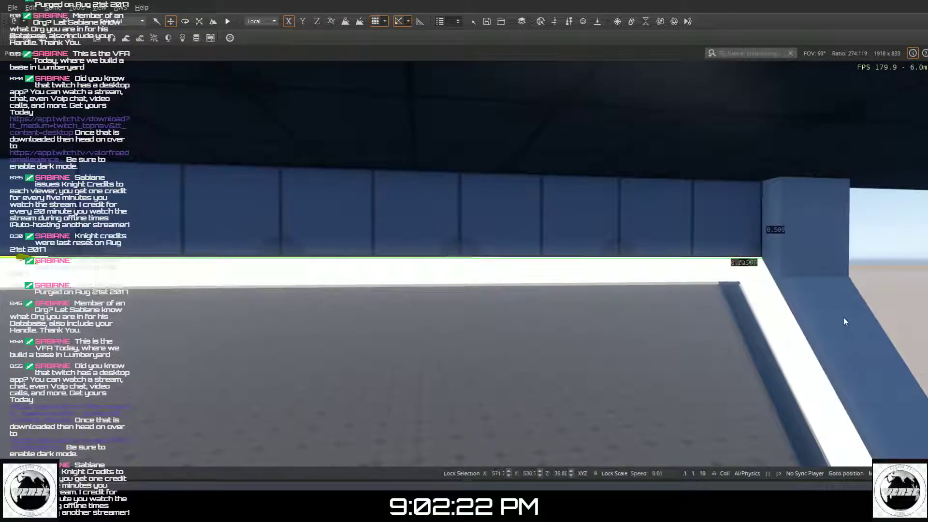
pyautogui.press('4')
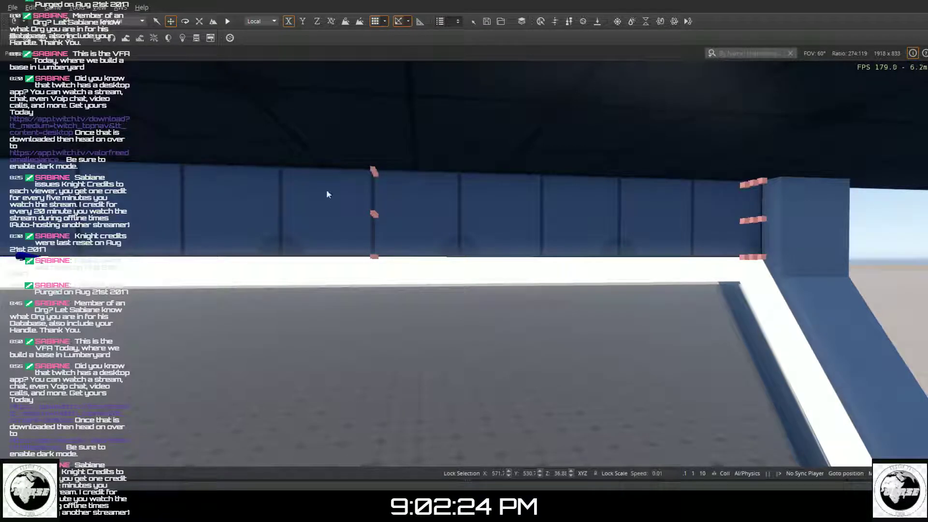
pyautogui.click(375, 215)
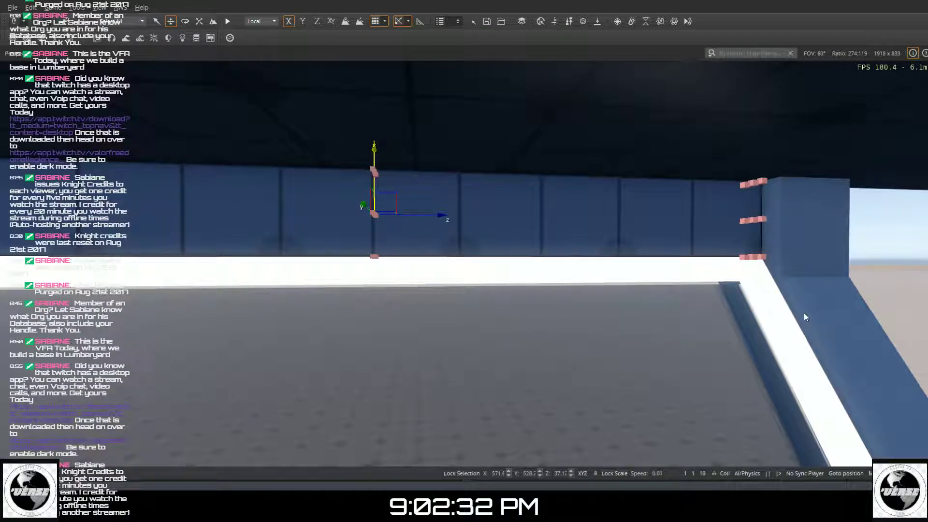
pyautogui.click(844, 330)
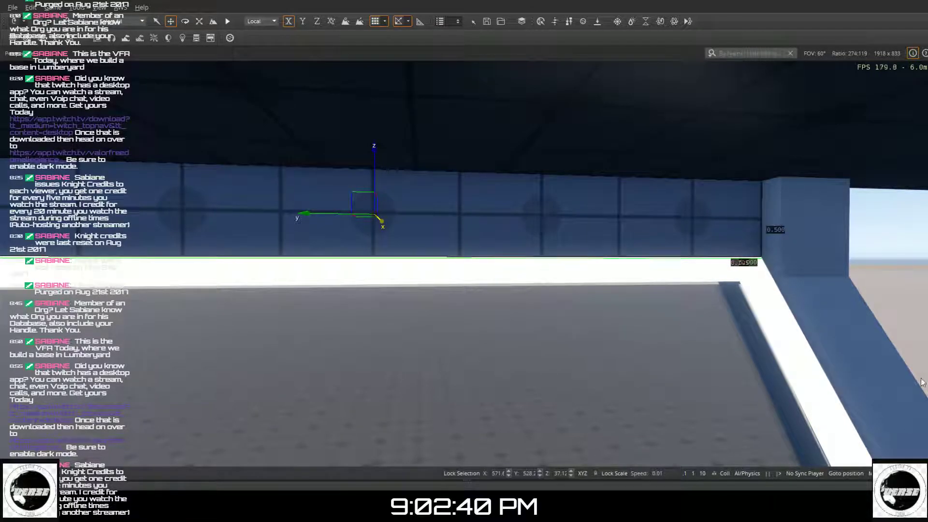
# - Offset the box's long inner face inward to outline a smaller rectangle with an even border
pyautogui.click(631, 237)
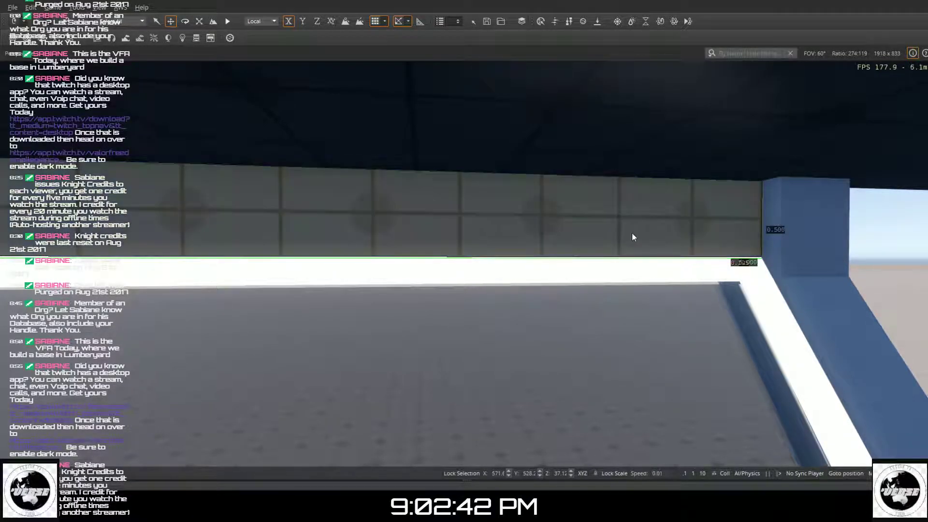
pyautogui.click(435, 198)
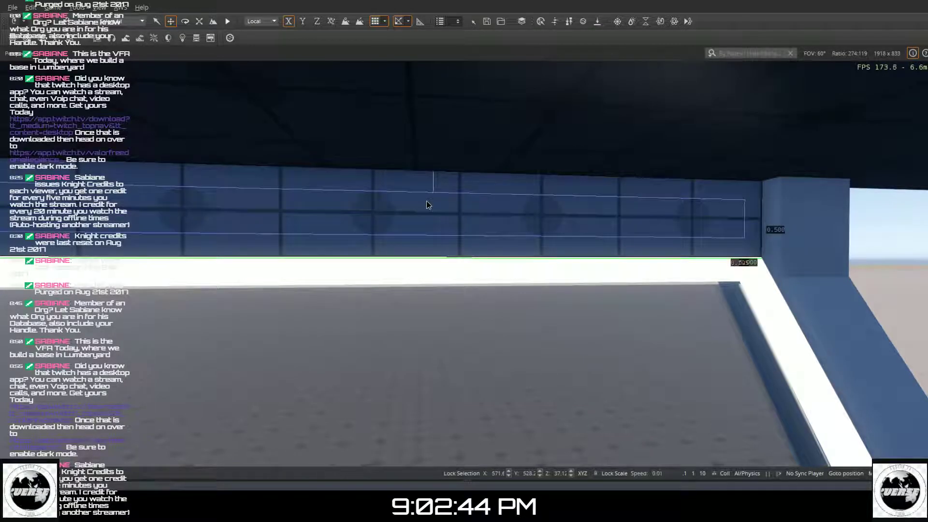
pyautogui.moveTo(416, 225); pyautogui.dragTo(406, 171)
pyautogui.click(411, 192)
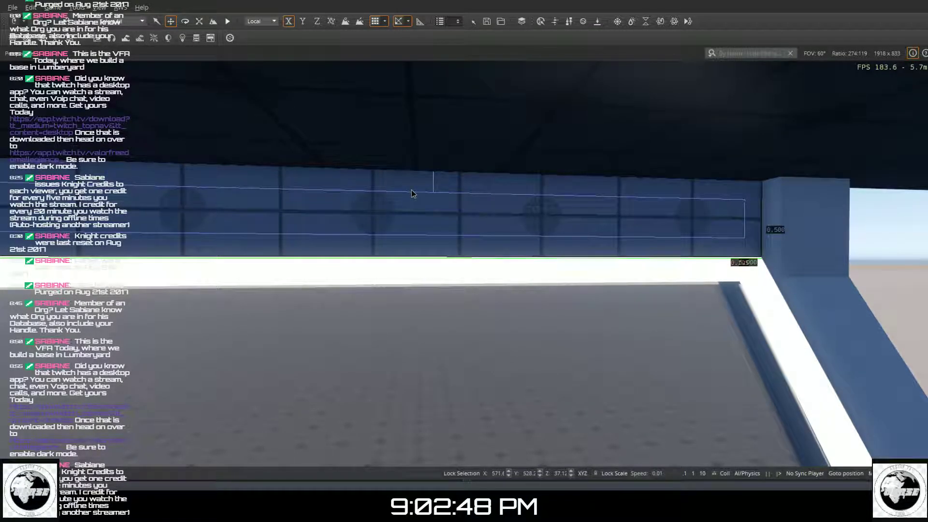
pyautogui.click(411, 190)
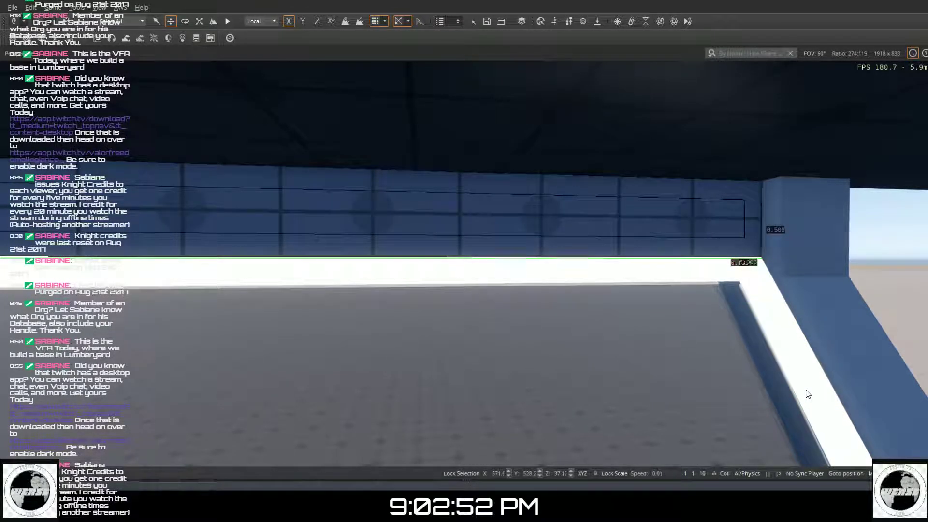
# - Push the inner rectangle through the box to cut a long window opening
pyautogui.moveTo(645, 224); pyautogui.dragTo(533, 210)
pyautogui.moveTo(520, 219); pyautogui.dragTo(329, 227, button='right')
pyautogui.moveTo(411, 212); pyautogui.dragTo(520, 219, button='right')
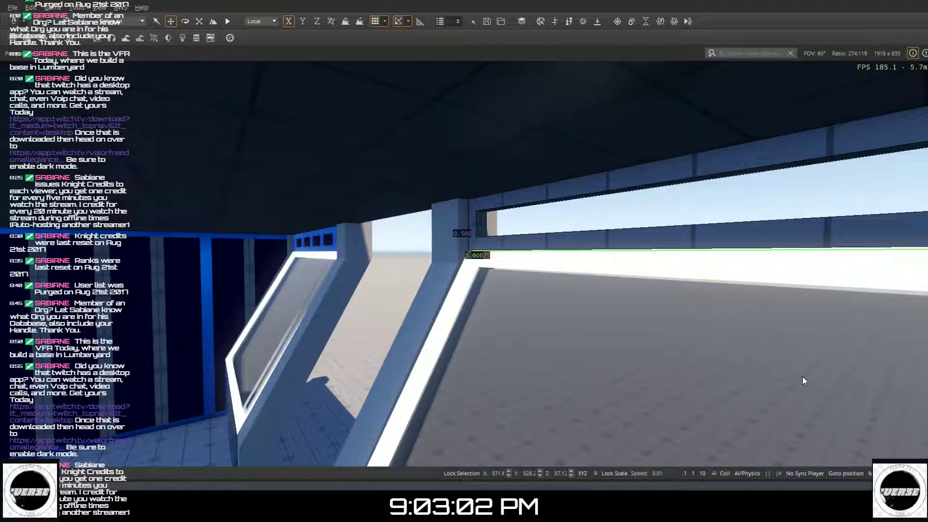
# - Try to outline a divider footprint on the lower sill of the new opening
pyautogui.click(810, 395)
pyautogui.moveTo(558, 323); pyautogui.dragTo(540, 370, button='right')
pyautogui.press('w')
pyautogui.click(534, 379)
pyautogui.moveTo(494, 387)
pyautogui.mouseDown()
pyautogui.moveTo(465, 402)
pyautogui.moveTo(435, 372)
pyautogui.moveTo(562, 346)
pyautogui.moveTo(423, 381)
pyautogui.mouseUp()
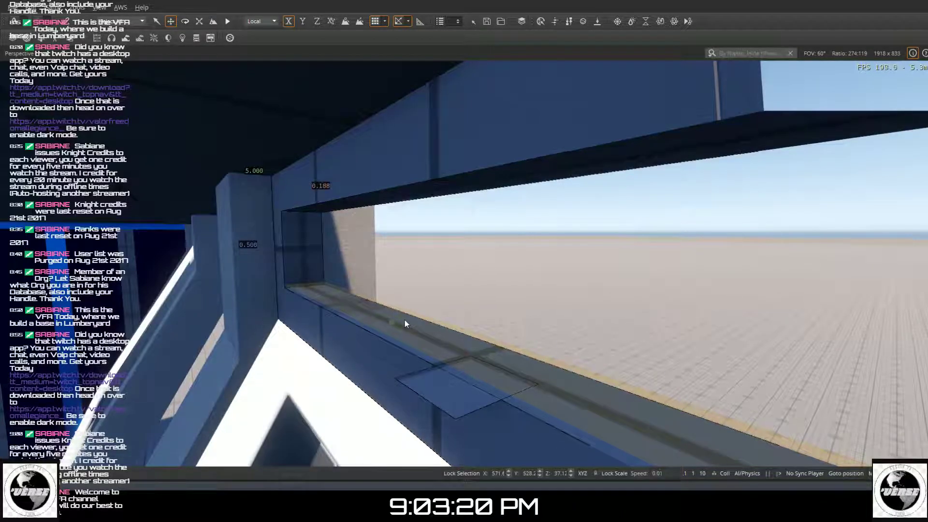
pyautogui.press('Delete')
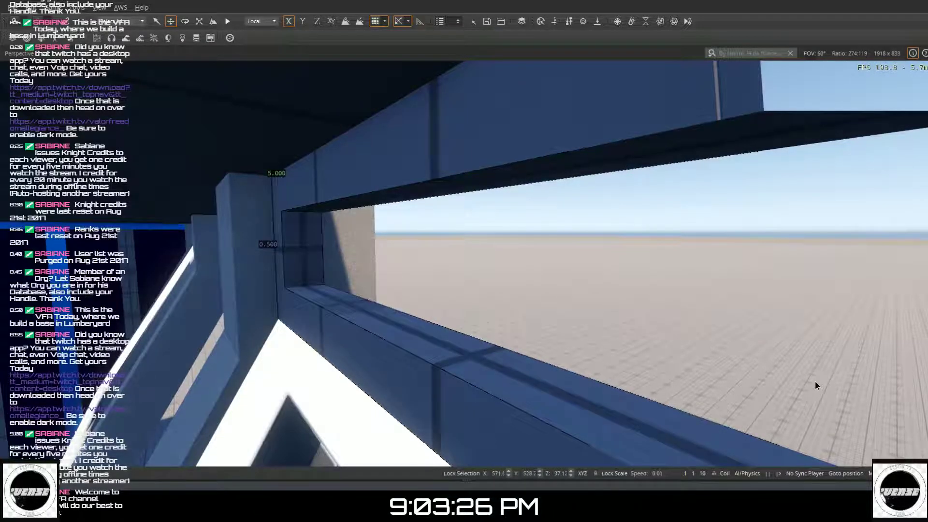
pyautogui.click(364, 299)
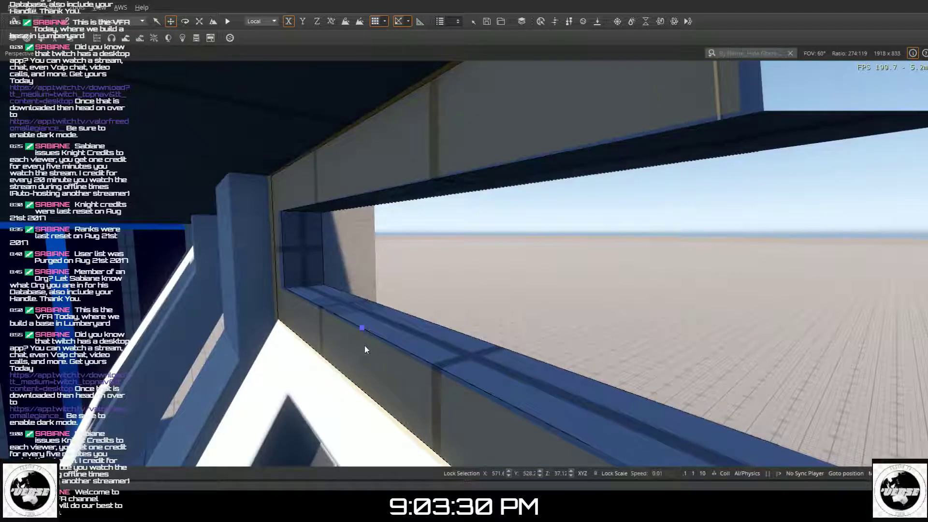
pyautogui.press('Escape')
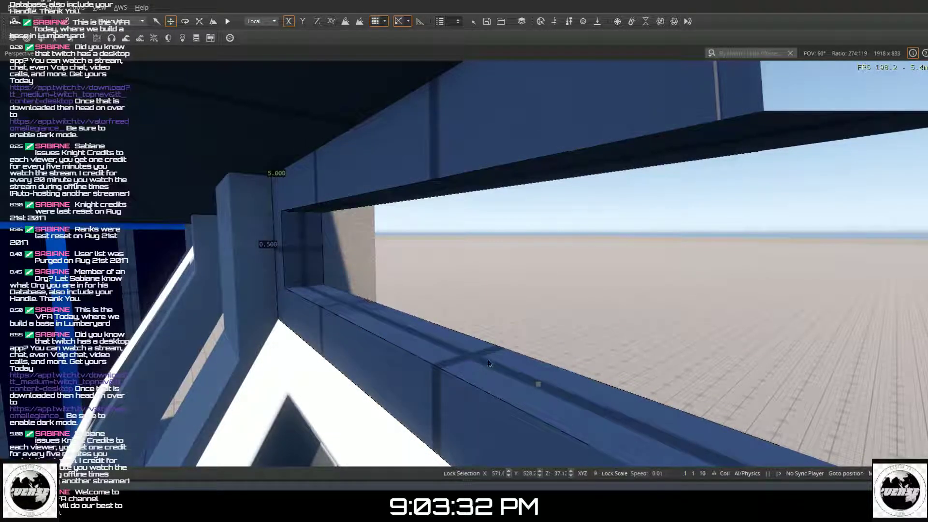
pyautogui.hotkey('ctrl', 'z')
# - Try to build a divider block from the lower sill up to the upper beam, working from inside
pyautogui.moveTo(531, 350); pyautogui.dragTo(513, 205)
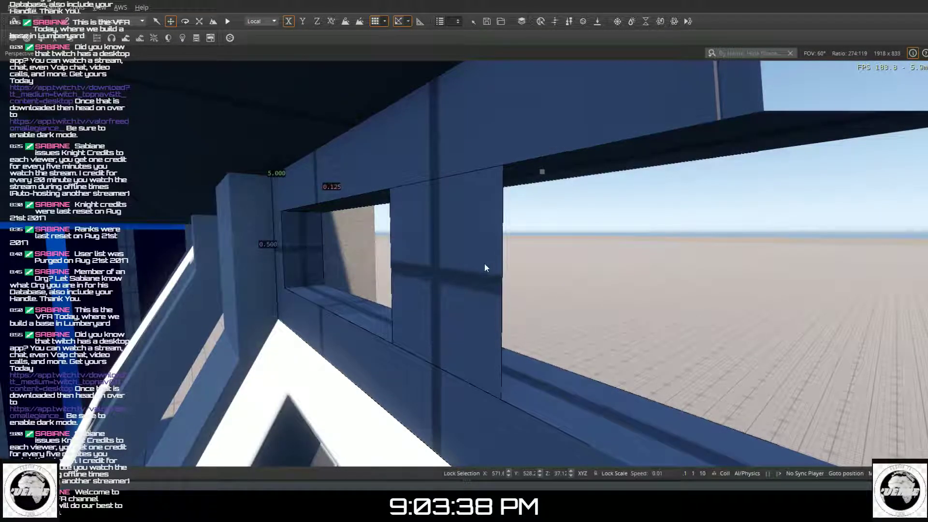
pyautogui.press('s')
pyautogui.press('d')
pyautogui.moveTo(356, 266); pyautogui.dragTo(304, 289, button='right')
pyautogui.hotkey('ctrl', 'z')
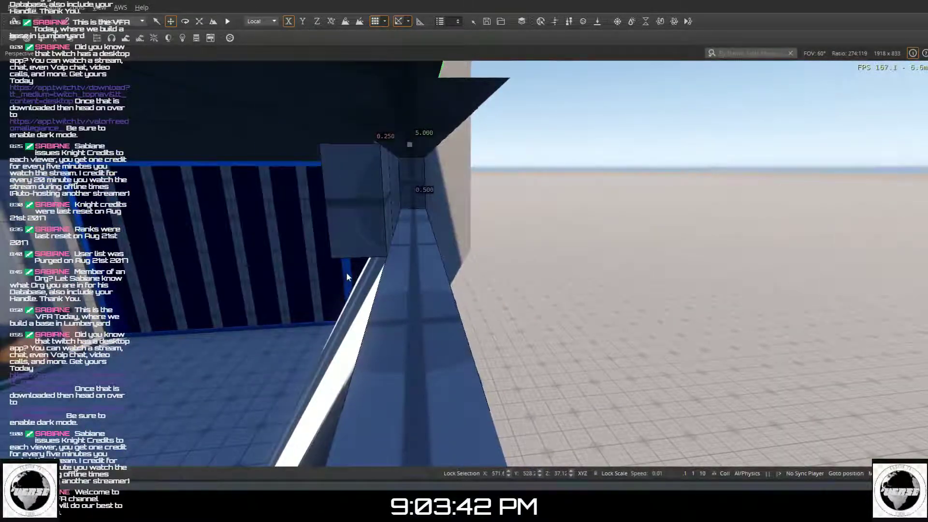
pyautogui.click(345, 272)
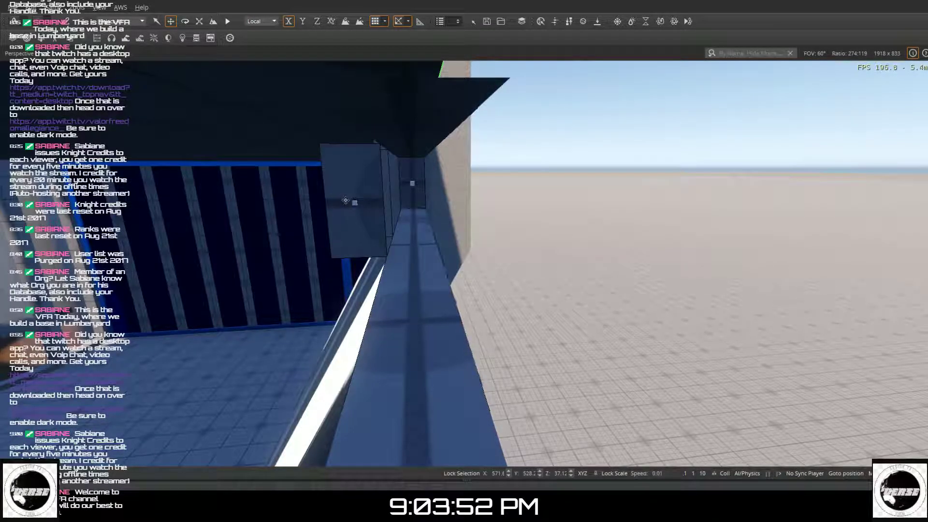
# - Examine the divider block and the window opening from the inside and the outside
pyautogui.moveTo(345, 201); pyautogui.dragTo(241, 218, button='right')
pyautogui.press('d')
pyautogui.press('d')
pyautogui.moveTo(447, 212); pyautogui.dragTo(186, 182, button='right')
pyautogui.press('w')
pyautogui.press('w')
pyautogui.press('s')
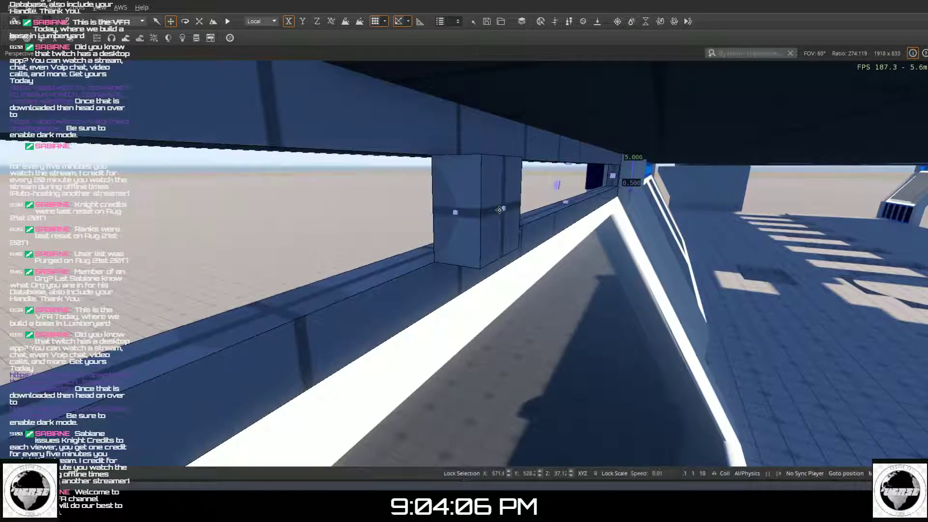
pyautogui.press('a')
pyautogui.press('w')
pyautogui.moveTo(508, 215); pyautogui.dragTo(657, 203, button='right')
pyautogui.press('a')
pyautogui.press('w')
pyautogui.press('a')
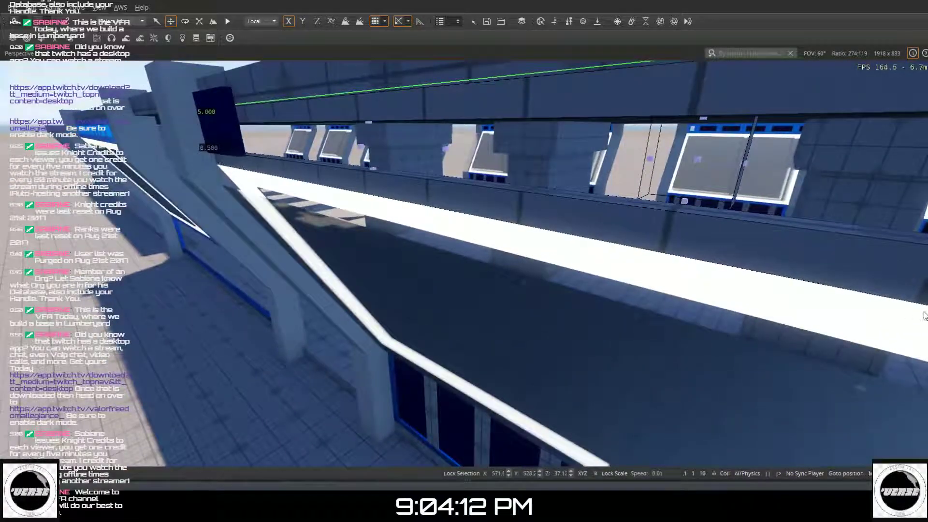
# - Try to build a divider block on the lower sill of the window opening, working from outside the wall
pyautogui.hotkey('shift', 'space')
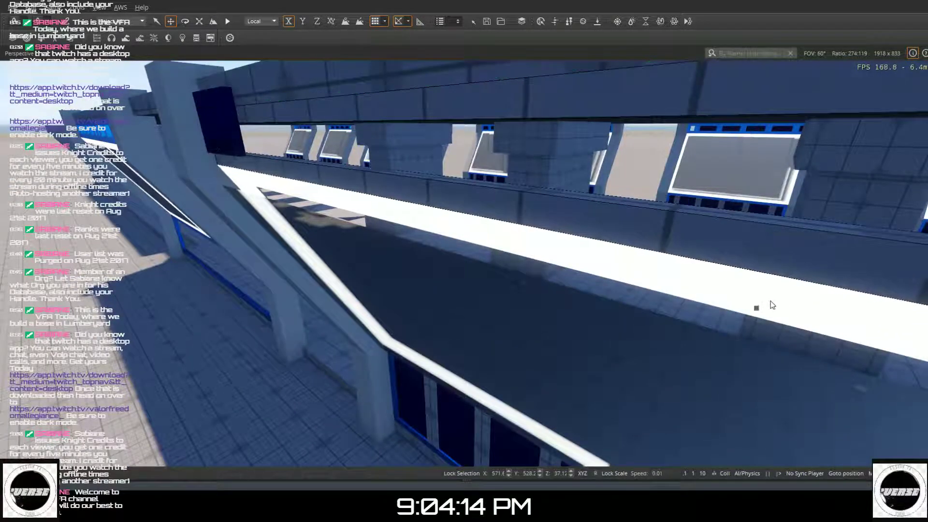
pyautogui.moveTo(676, 244); pyautogui.dragTo(764, 303, button='right')
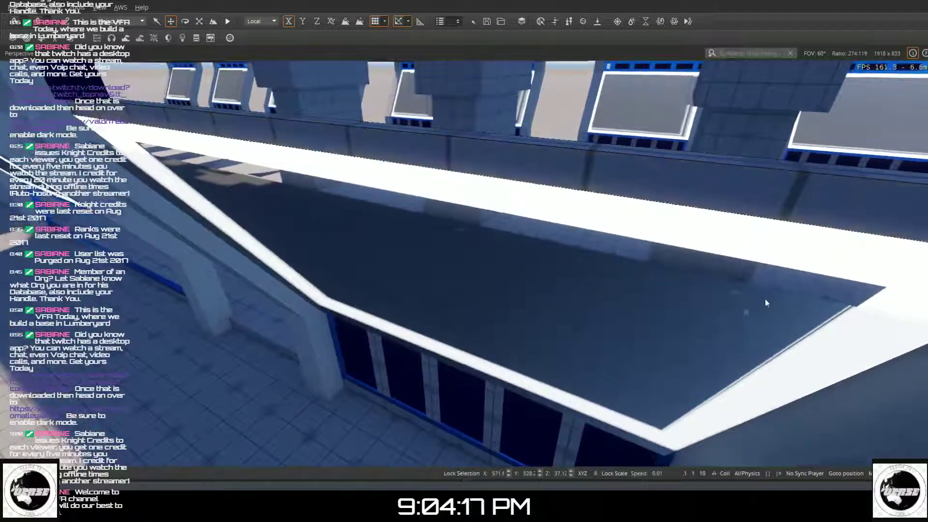
pyautogui.click(846, 320)
pyautogui.hotkey('shift', 'space')
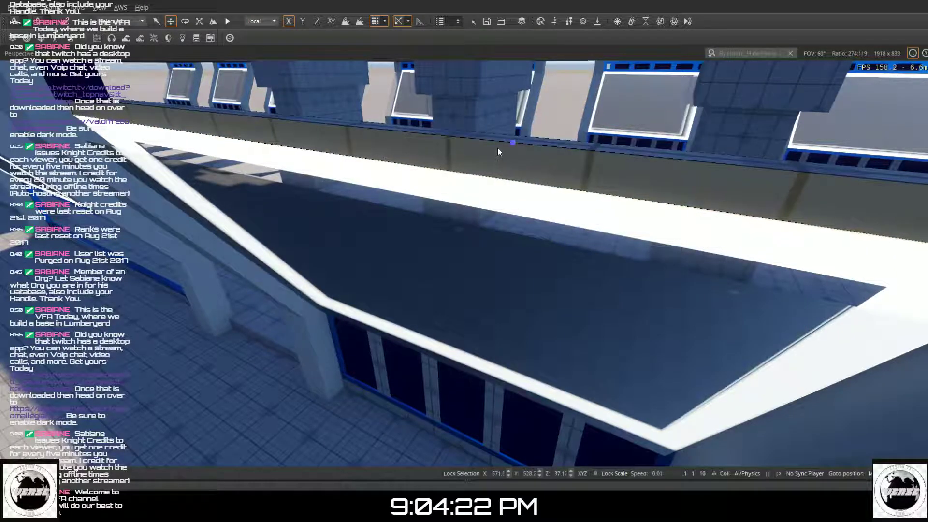
pyautogui.moveTo(558, 147); pyautogui.dragTo(556, 150, button='right')
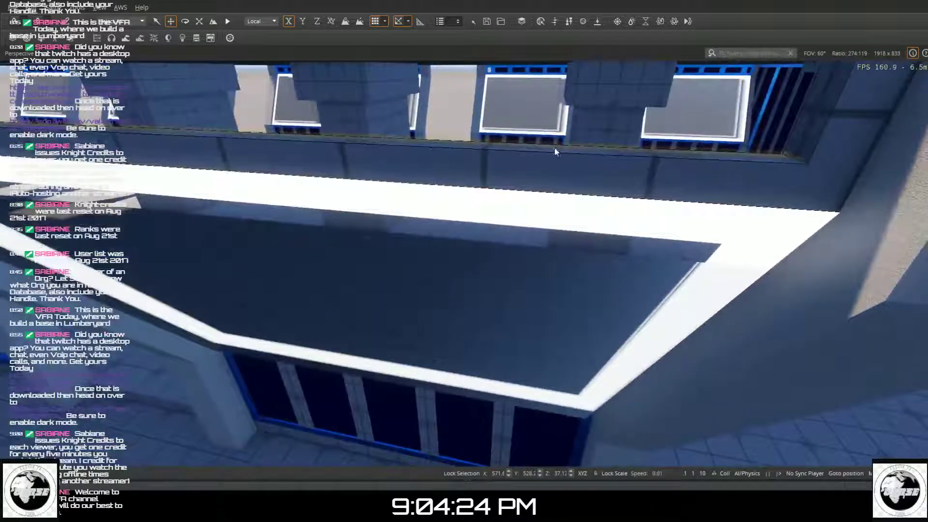
pyautogui.click(520, 160)
pyautogui.moveTo(493, 127); pyautogui.dragTo(442, 117)
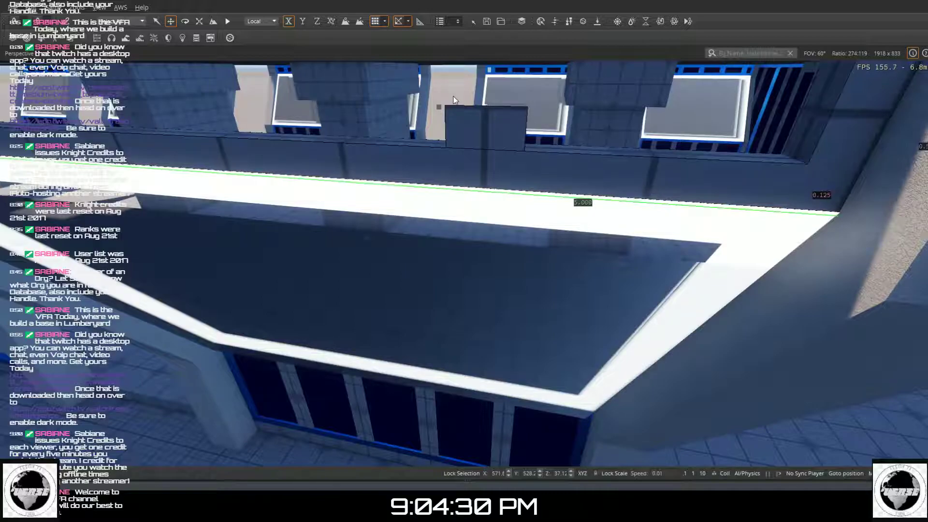
pyautogui.moveTo(461, 111); pyautogui.dragTo(461, 220, button='right')
pyautogui.moveTo(435, 126); pyautogui.dragTo(444, 117, button='right')
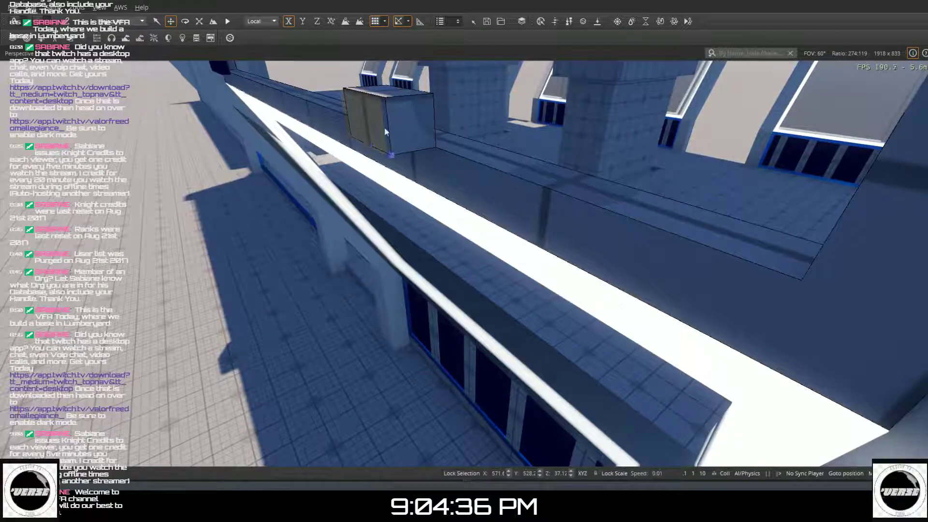
# - Check the trial divider block from several sides and remove it from the sill
pyautogui.press('d')
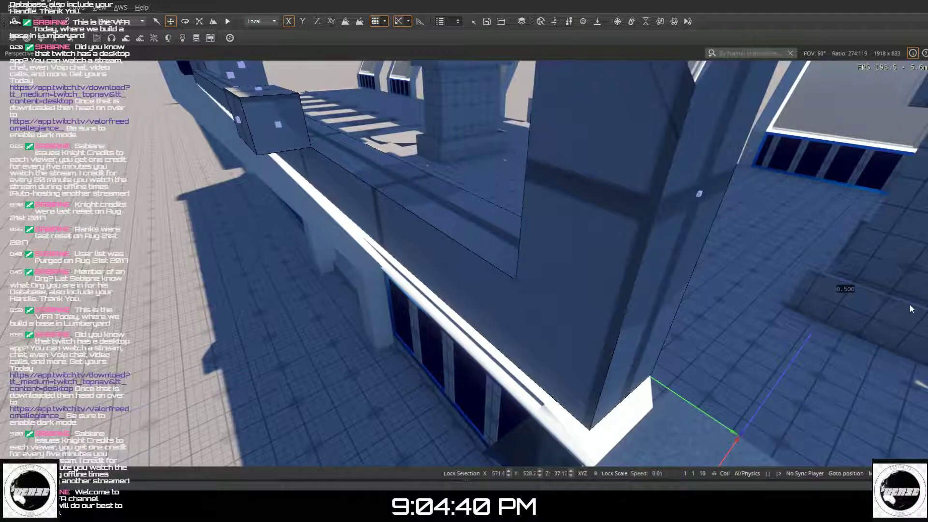
pyautogui.moveTo(481, 159); pyautogui.dragTo(421, 116, button='right')
pyautogui.press('d')
pyautogui.press('d')
pyautogui.press('d')
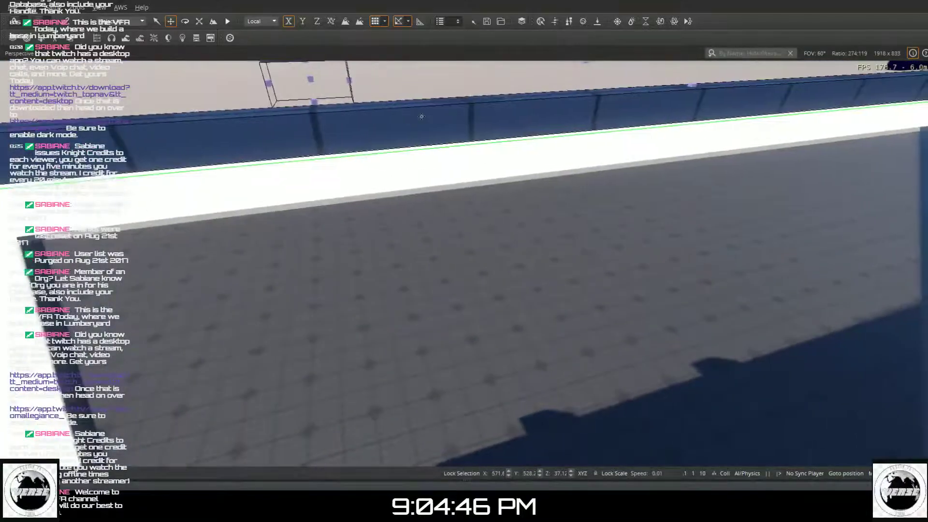
pyautogui.click(339, 73)
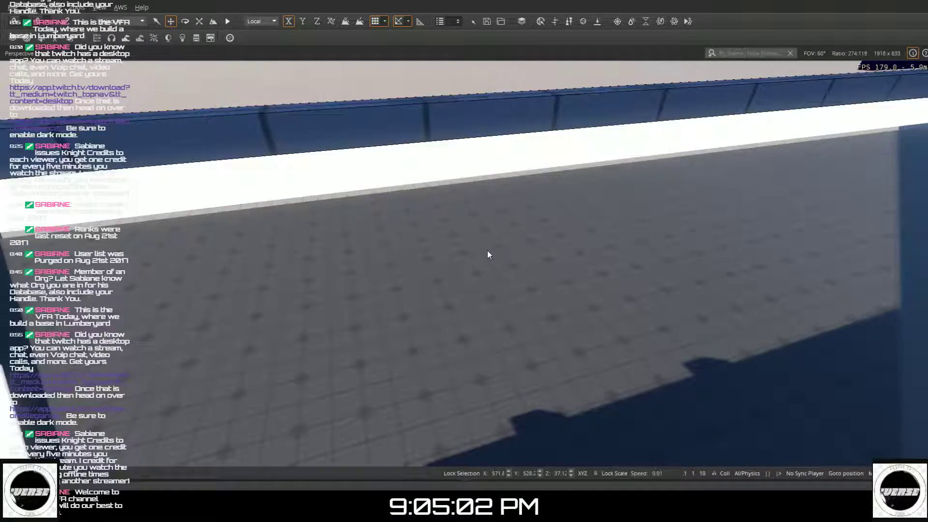
# - Try to outline a divider rectangle spanning from the lower sill to the upper beam on the frame's inner side
pyautogui.moveTo(494, 255); pyautogui.dragTo(478, 256, button='right')
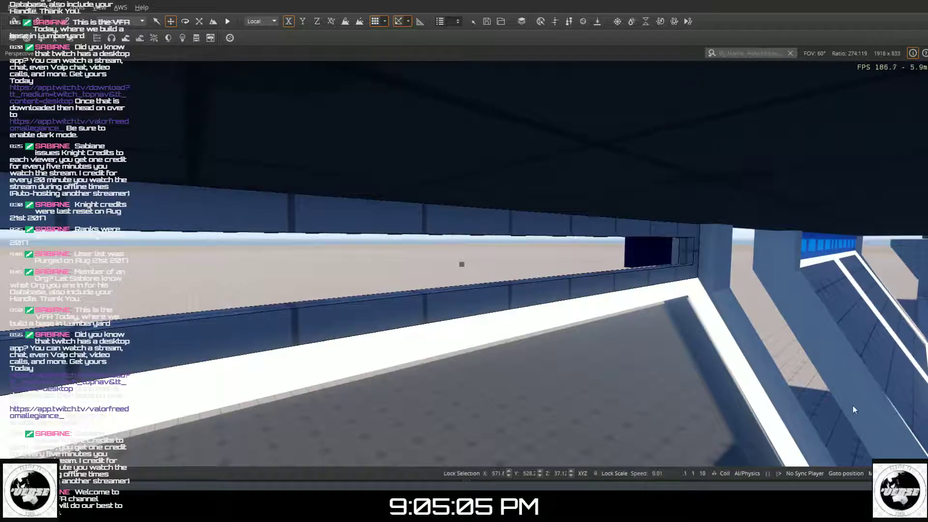
pyautogui.press('Escape')
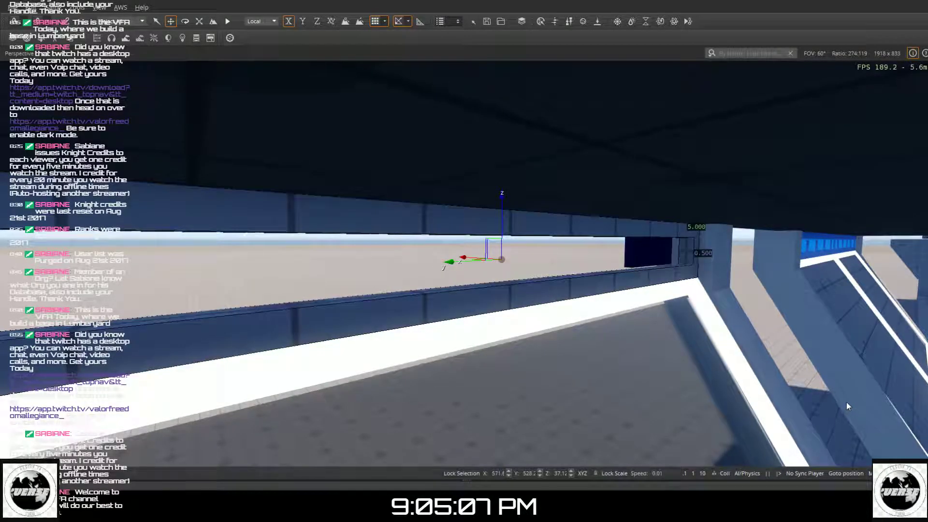
pyautogui.click(332, 257)
pyautogui.moveTo(332, 258)
pyautogui.mouseDown(button='right')
pyautogui.moveTo(331, 265)
pyautogui.moveTo(326, 257)
pyautogui.mouseUp(button='right')
pyautogui.click(327, 250)
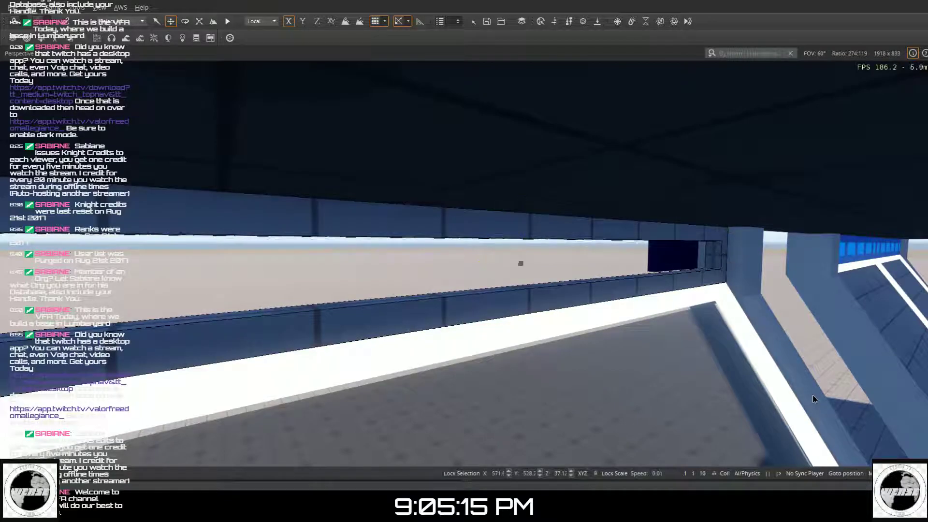
pyautogui.moveTo(343, 282); pyautogui.dragTo(325, 277, button='right')
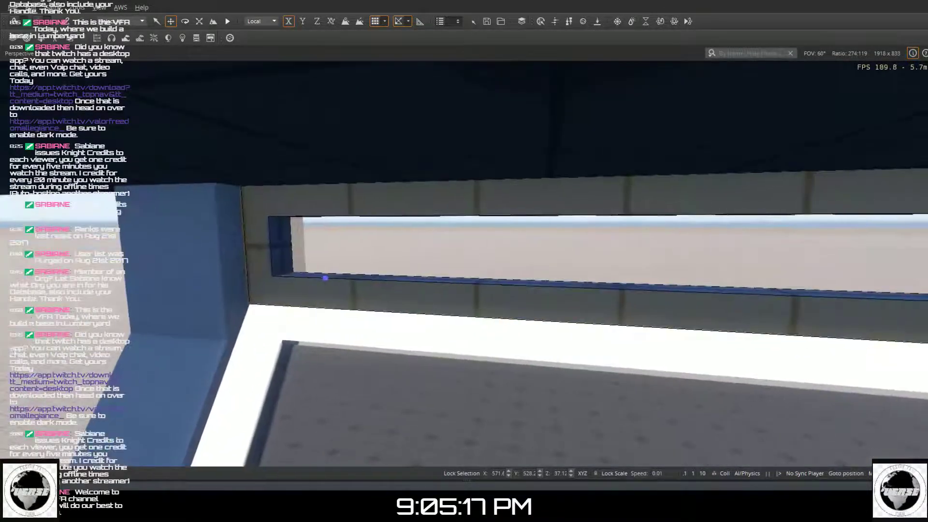
pyautogui.click(442, 294)
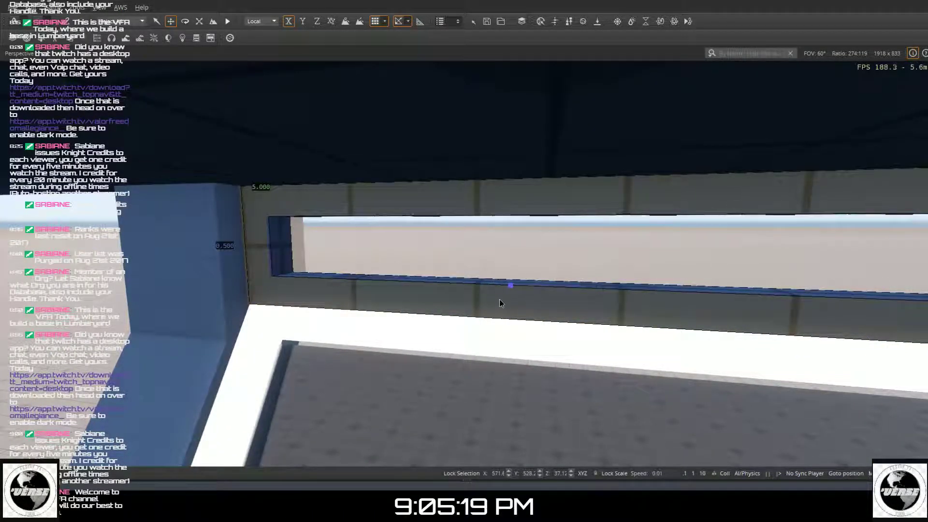
pyautogui.moveTo(527, 271); pyautogui.dragTo(523, 228)
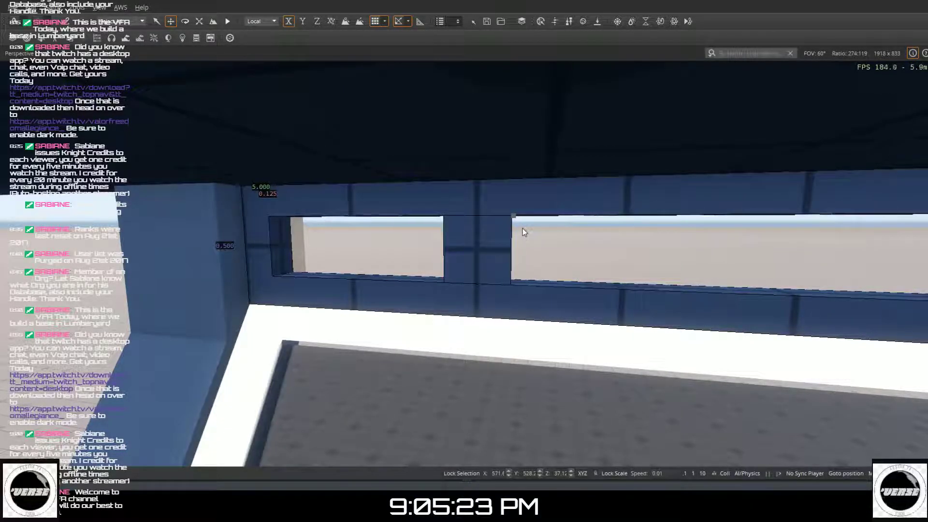
# - Try to pull the divider rectangle out from the frame into a solid block
pyautogui.moveTo(380, 251); pyautogui.dragTo(436, 236)
pyautogui.press('s')
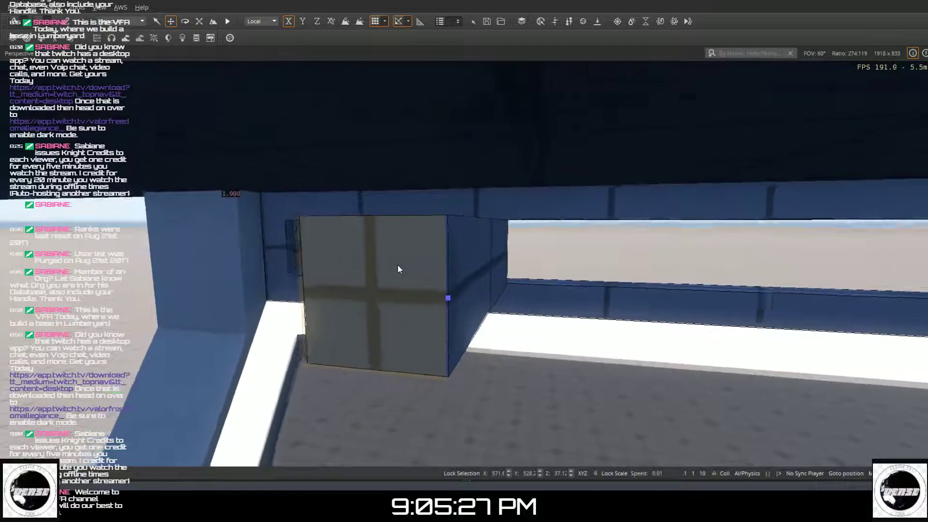
pyautogui.press('d')
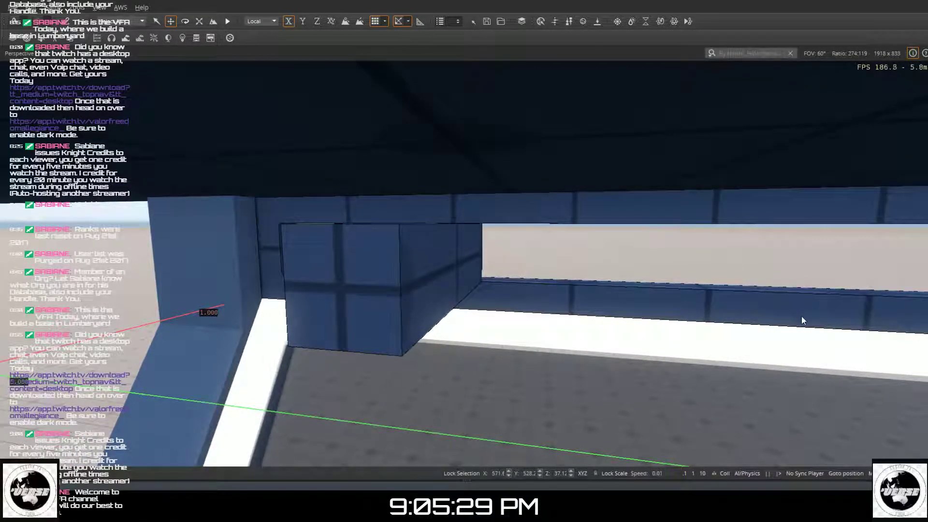
pyautogui.press('Escape')
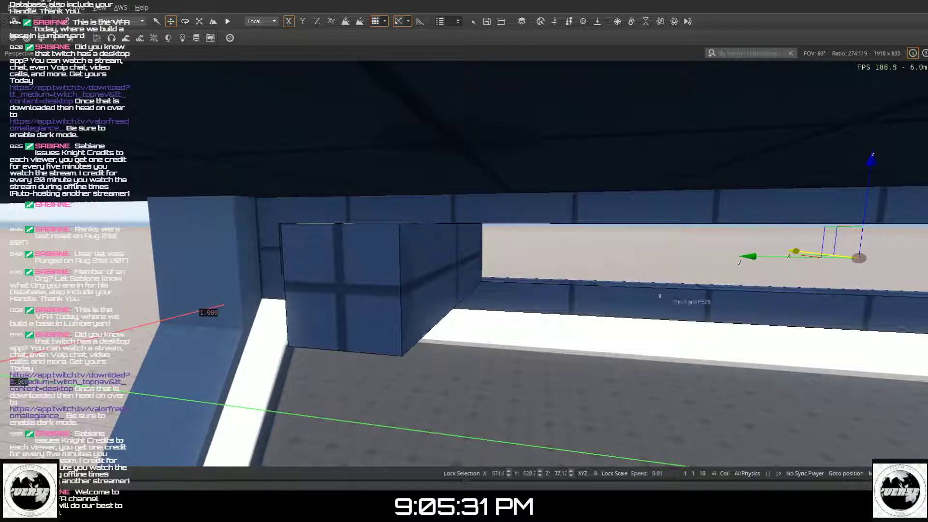
# - Inspect the pulled block from outside the building and discard it from the window frame
pyautogui.moveTo(469, 290); pyautogui.dragTo(58, 269, button='right')
pyautogui.press('d')
pyautogui.moveTo(409, 275); pyautogui.dragTo(502, 251, button='right')
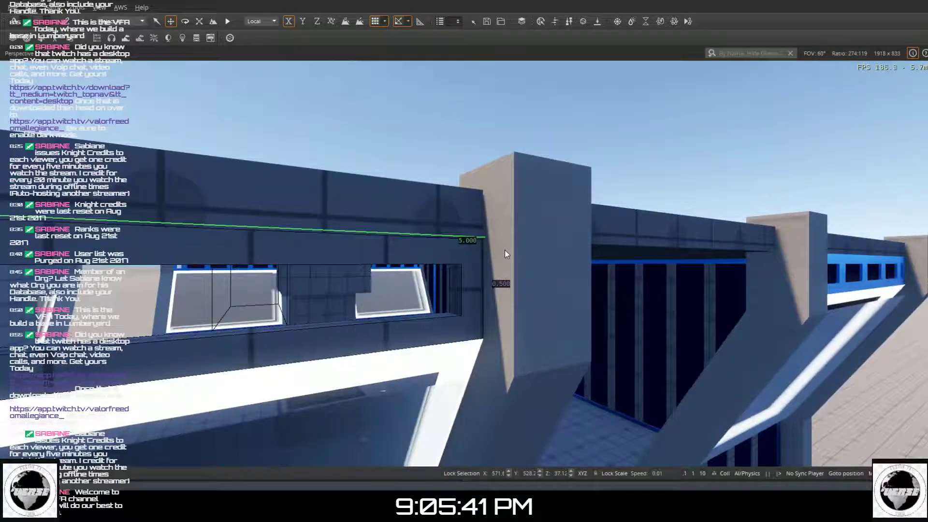
pyautogui.click(509, 252)
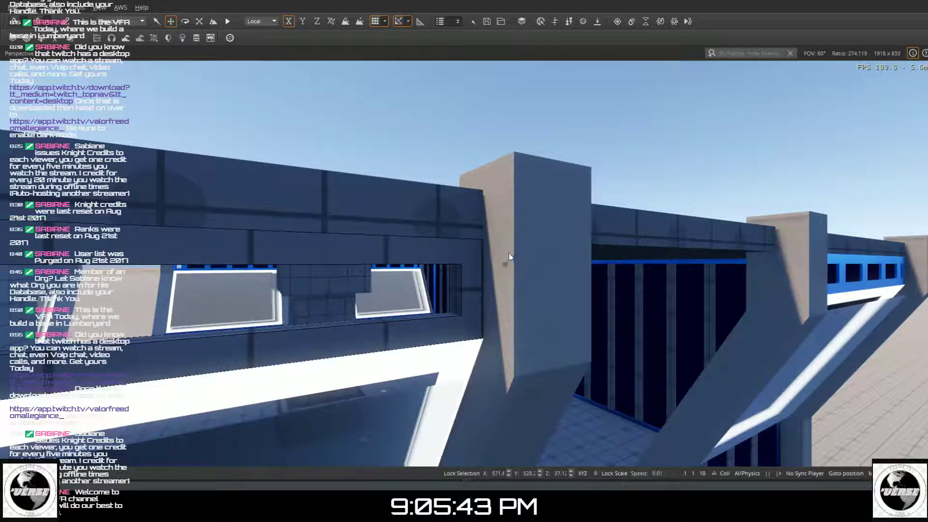
# - Create a separate divider box measuring 0.125 × 0.25 × 0.5 on the ground in front of the wall
pyautogui.moveTo(387, 342); pyautogui.dragTo(486, 453, button='right')
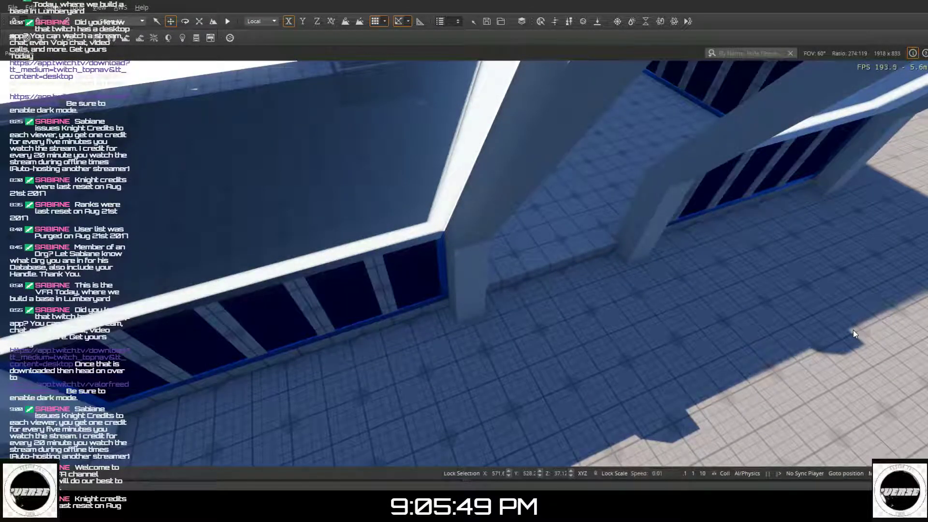
pyautogui.moveTo(457, 409); pyautogui.dragTo(456, 409, button='right')
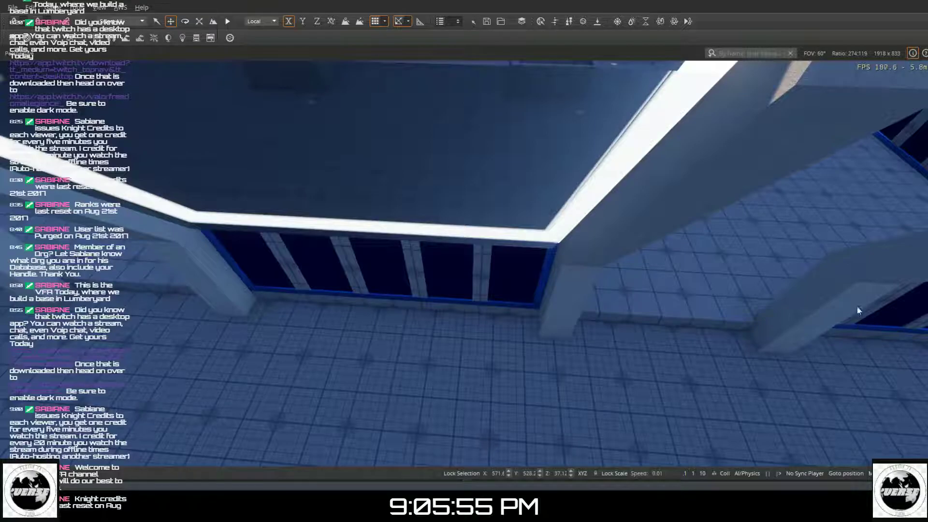
pyautogui.click(731, 234)
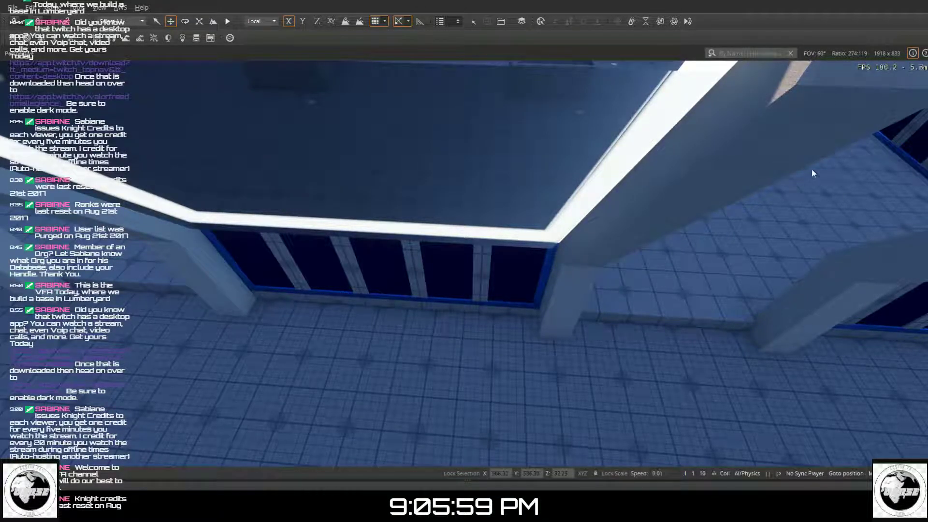
pyautogui.click(837, 153)
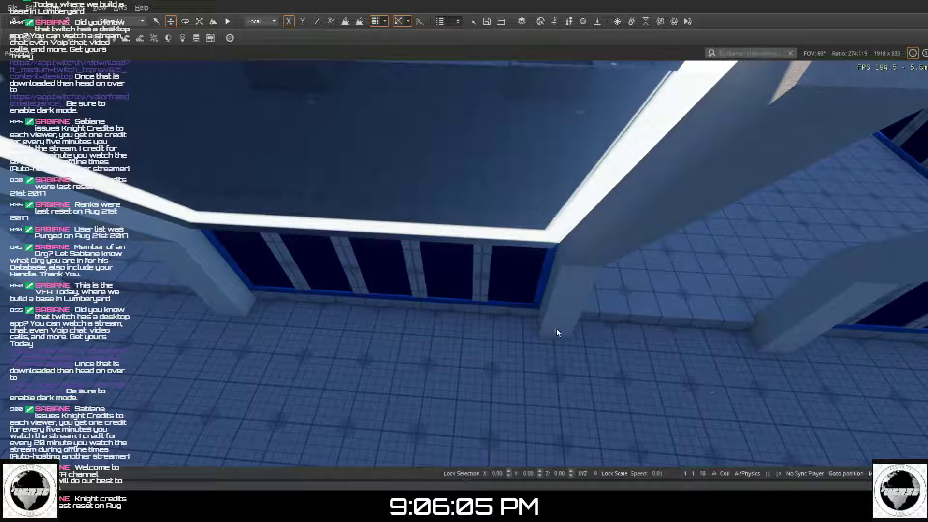
pyautogui.click(477, 340)
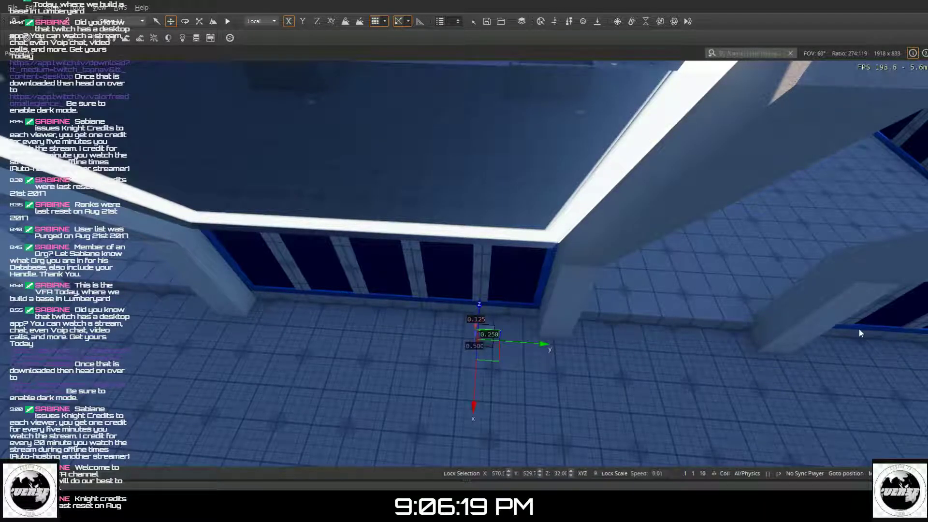
# - Raise the divider box to the height of the window opening, at a Z position of about 36.75
pyautogui.moveTo(477, 338); pyautogui.dragTo(467, 48)
pyautogui.moveTo(455, 170); pyautogui.dragTo(474, 308, button='right')
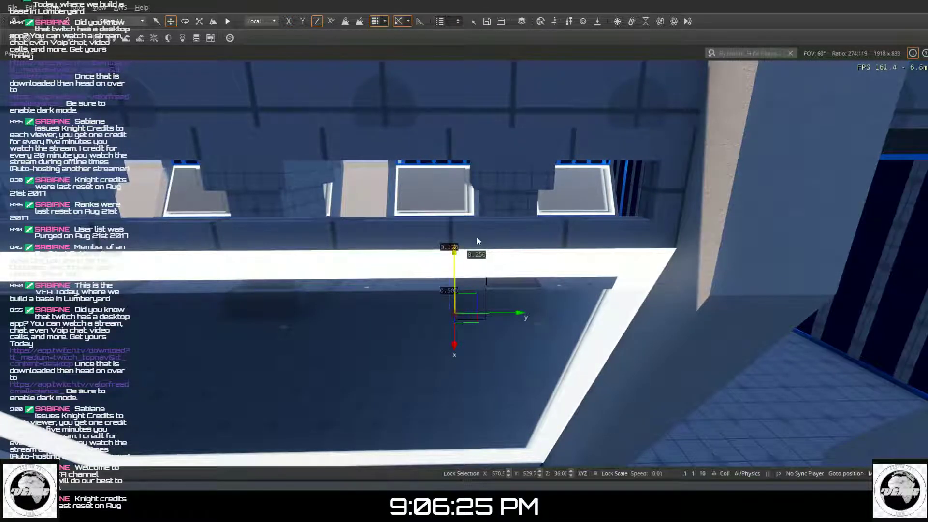
pyautogui.moveTo(454, 263); pyautogui.dragTo(474, 162)
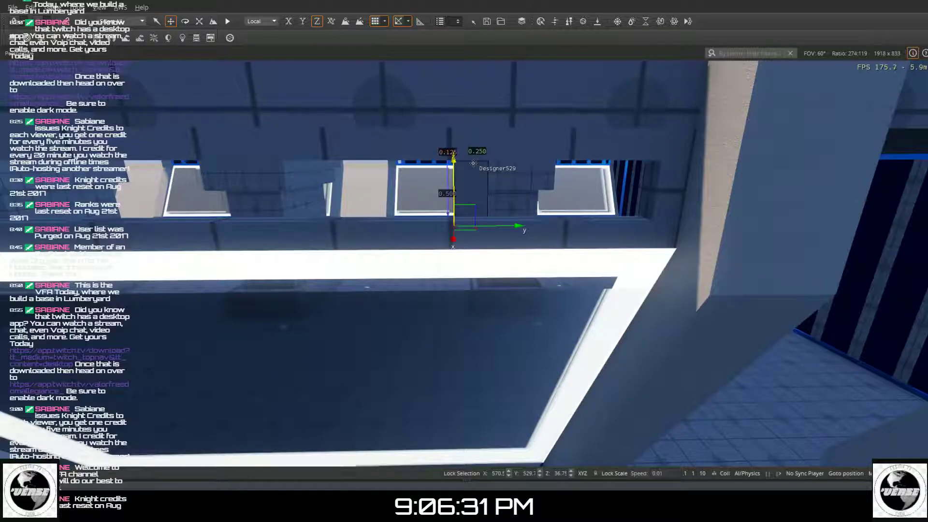
# - Move the divider box along the X axis until it lines up with the window frame
pyautogui.press('w')
pyautogui.moveTo(474, 163); pyautogui.dragTo(470, 317, button='right')
pyautogui.press('w')
pyautogui.press('a')
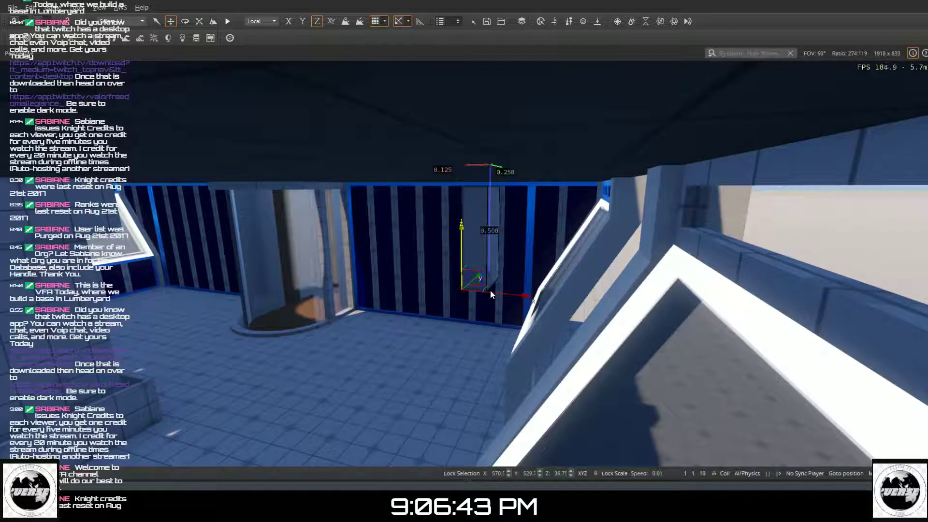
pyautogui.moveTo(501, 293); pyautogui.dragTo(766, 365)
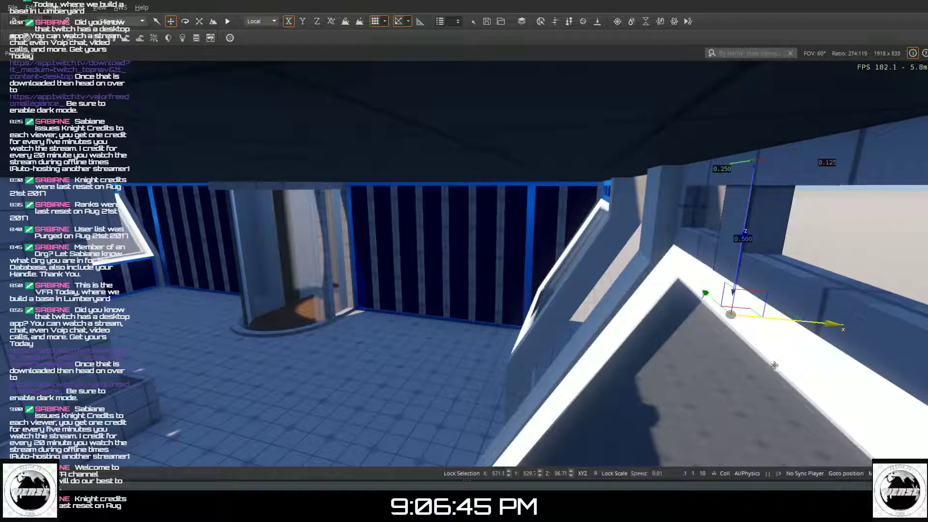
# - Shift the divider box slightly along the Y axis within the window opening, checking its placement from outside
pyautogui.press('q')
pyautogui.moveTo(736, 360); pyautogui.dragTo(911, 384, button='right')
pyautogui.moveTo(708, 352); pyautogui.dragTo(707, 315, button='right')
pyautogui.press('w')
pyautogui.press('w')
pyautogui.press('s')
pyautogui.press('s')
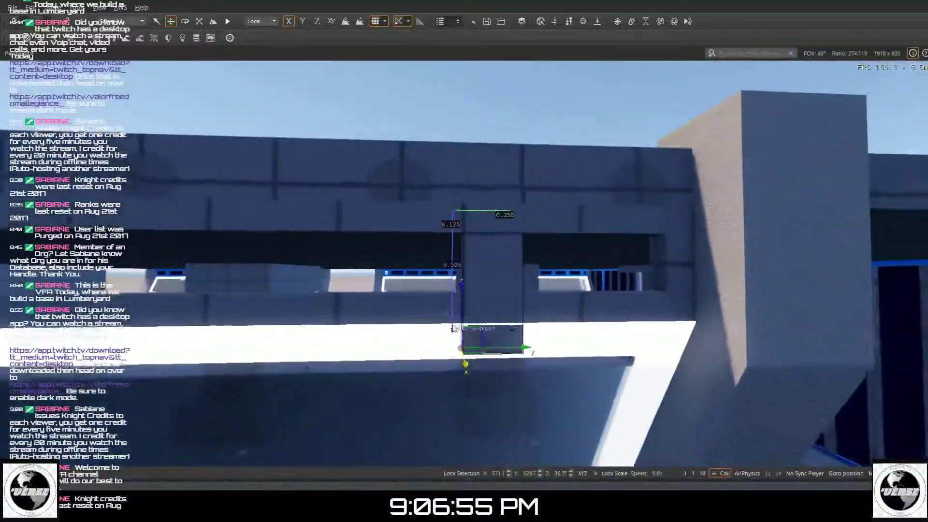
pyautogui.press('2')
pyautogui.moveTo(497, 341); pyautogui.dragTo(468, 351)
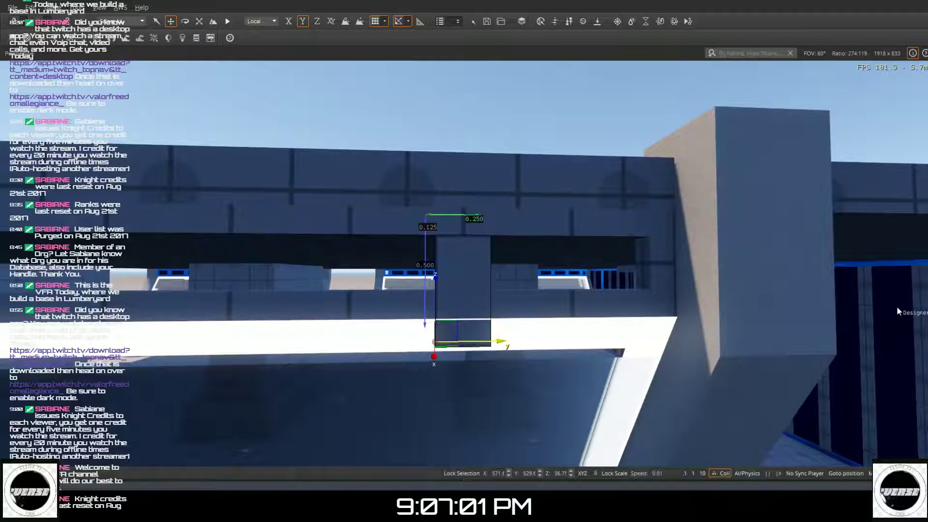
# - Raise the bottom face of the divider box until the box matches the height of the window opening
pyautogui.press('3')
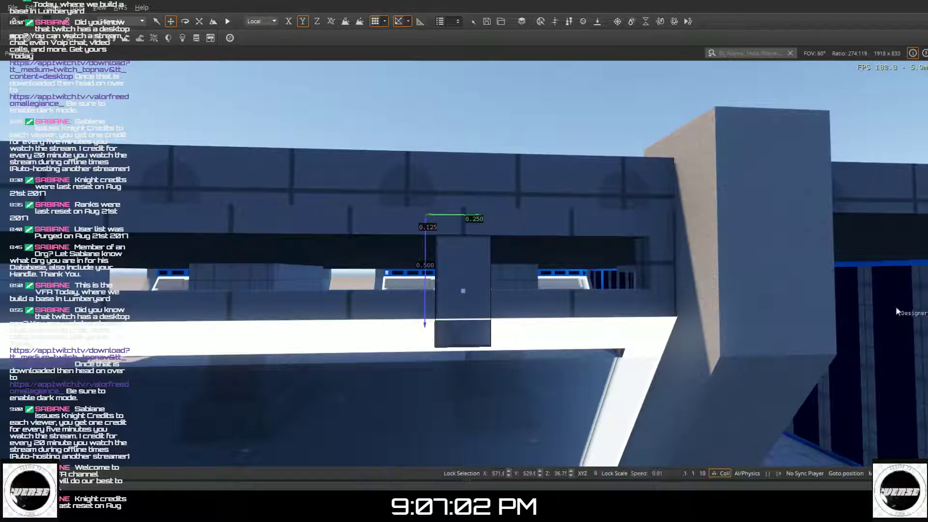
pyautogui.click(463, 347)
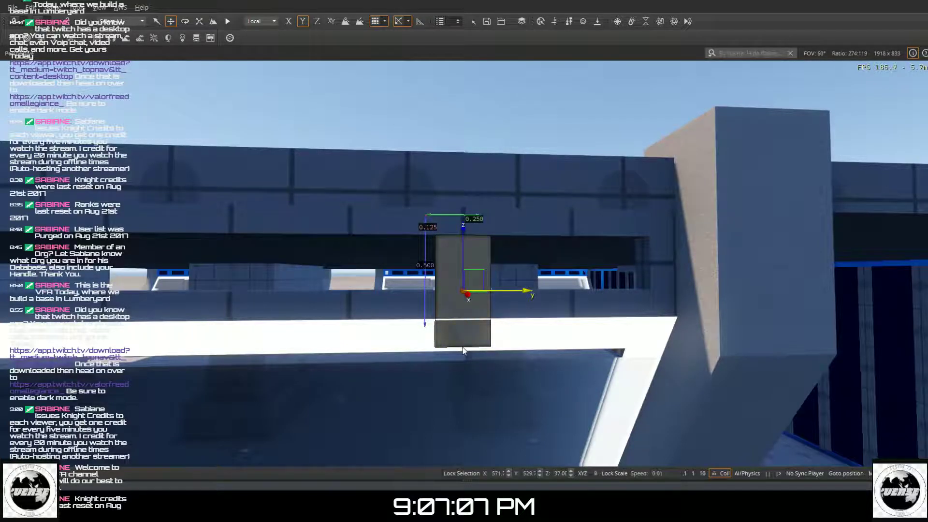
pyautogui.moveTo(462, 352); pyautogui.dragTo(435, 460, button='right')
pyautogui.press('w')
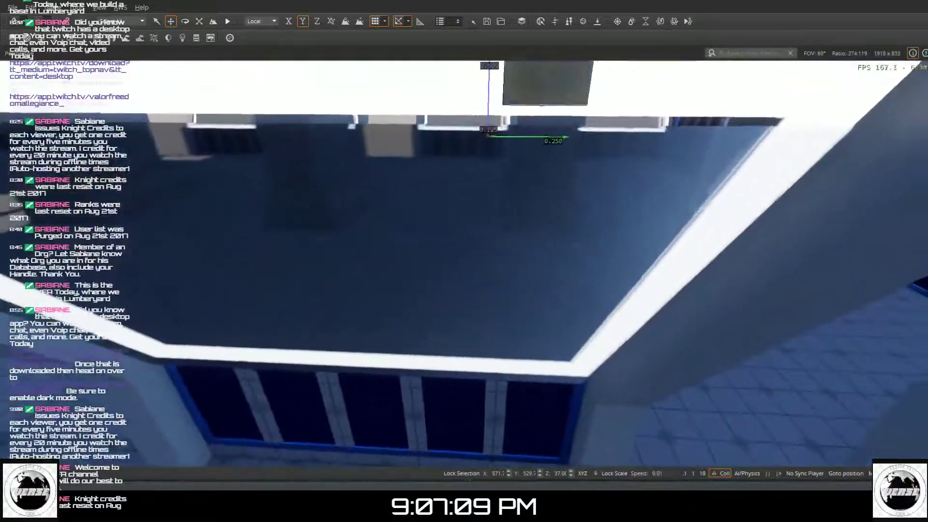
pyautogui.moveTo(467, 401); pyautogui.dragTo(468, 329, button='right')
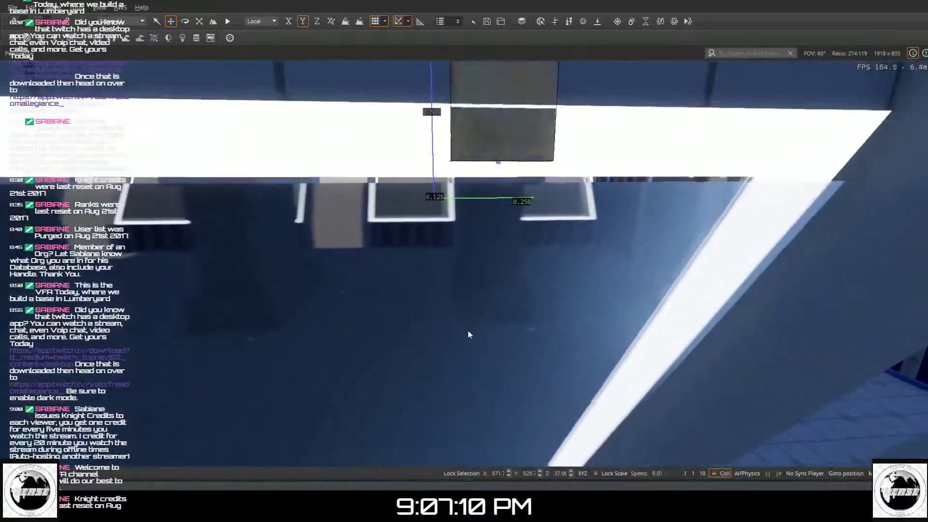
pyautogui.click(498, 163)
pyautogui.moveTo(498, 172); pyautogui.dragTo(506, 97)
pyautogui.moveTo(503, 106); pyautogui.dragTo(775, 205, button='right')
pyautogui.press('s')
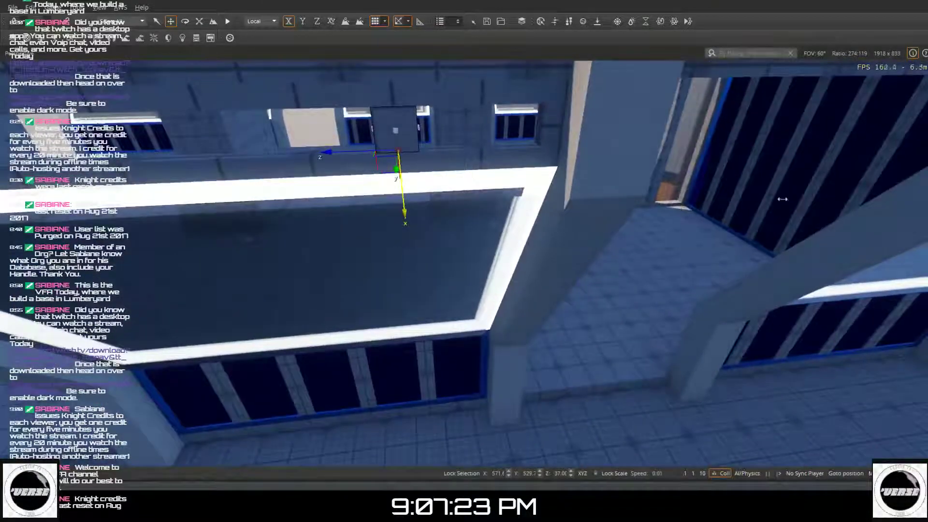
# - Move the pivot of the divider box to the box's center
pyautogui.press('Escape')
pyautogui.hotkey('ctrl', 'z')
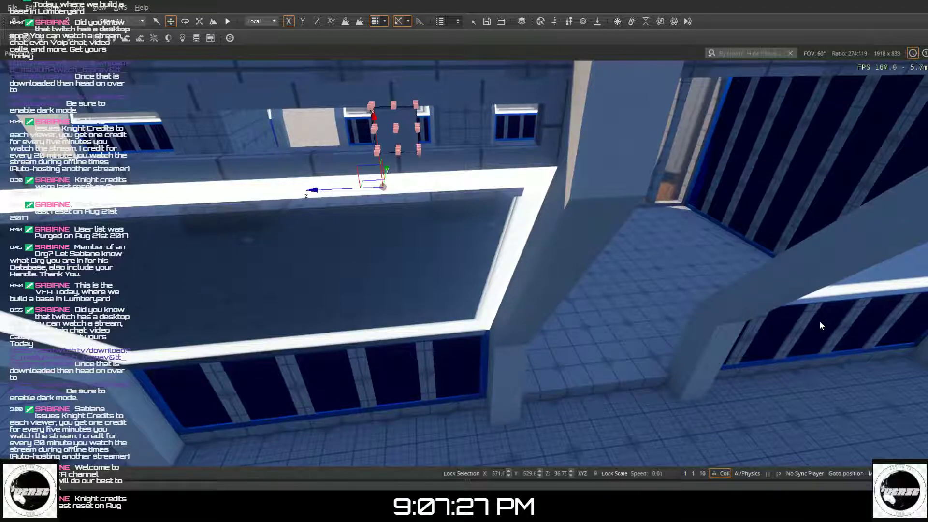
pyautogui.click(396, 127)
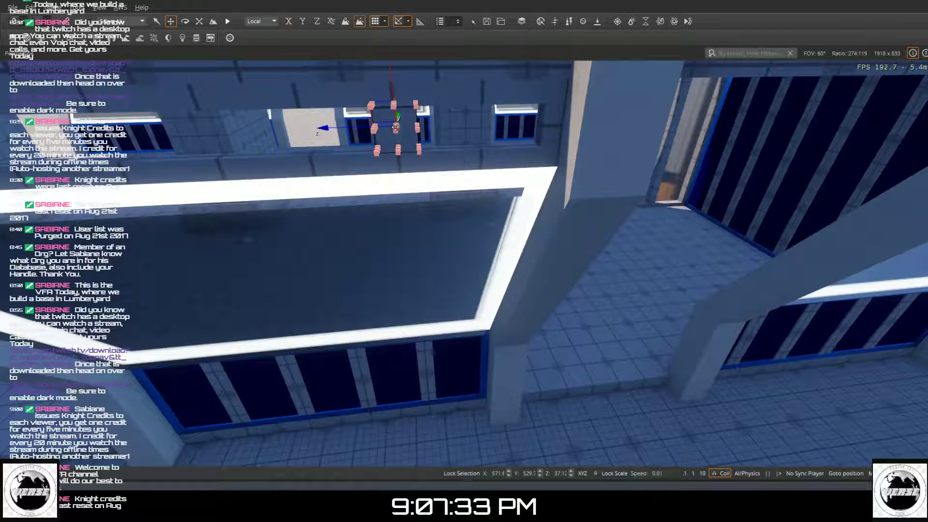
pyautogui.click(396, 127)
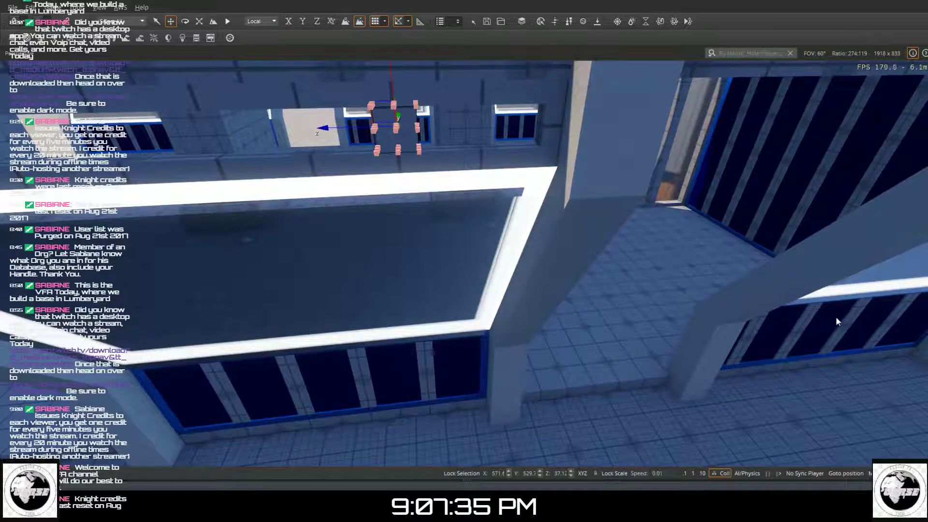
pyautogui.press('Escape')
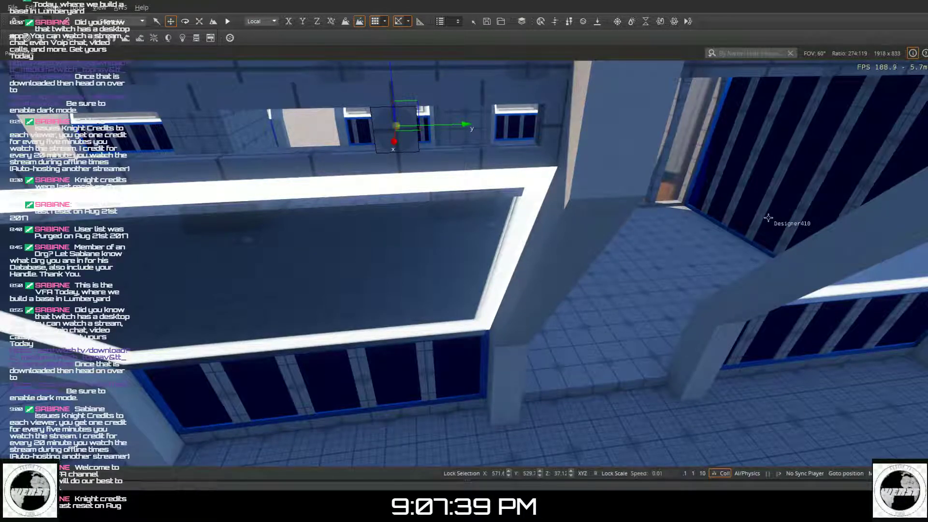
# - Copy the divider box and place the copy further along the window opening, at a Y position of about 528
pyautogui.moveTo(587, 263); pyautogui.dragTo(570, 250, button='right')
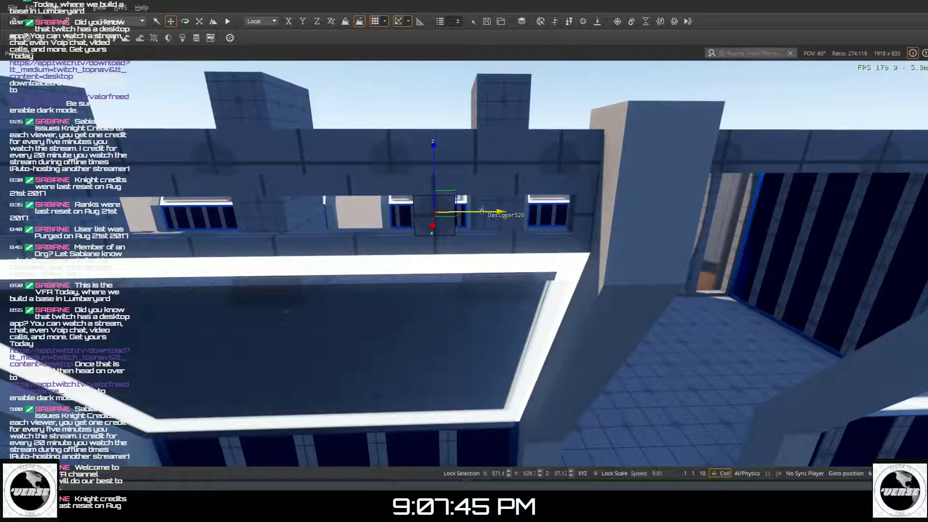
pyautogui.moveTo(462, 240); pyautogui.dragTo(245, 213)
pyautogui.moveTo(257, 217); pyautogui.dragTo(272, 221)
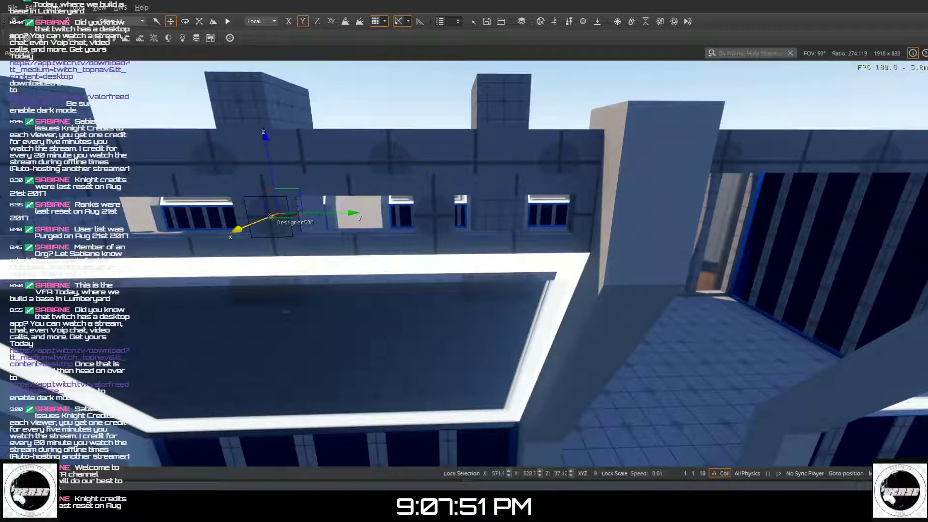
# - Add two more copies of the divider box along the window opening, at Y positions of about 527 and 526
pyautogui.hotkey('ctrl', 'd')
pyautogui.press('a')
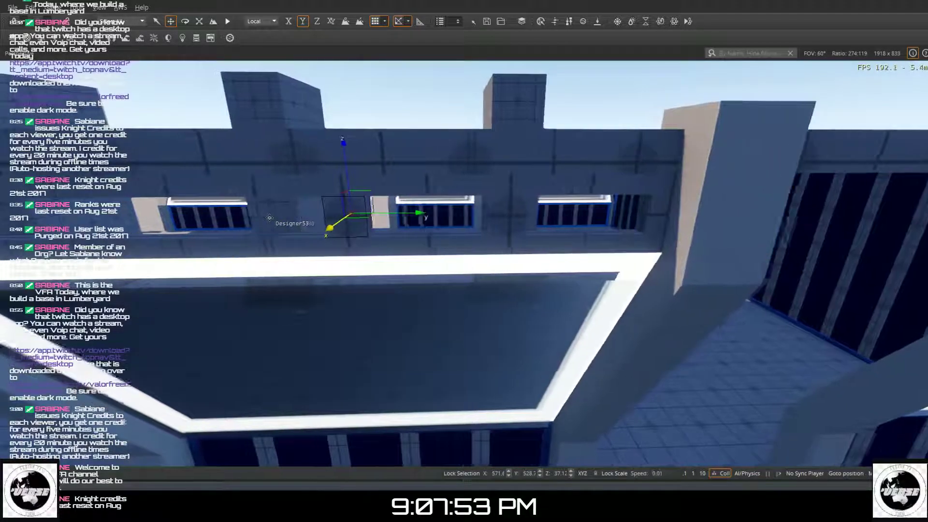
pyautogui.press('a')
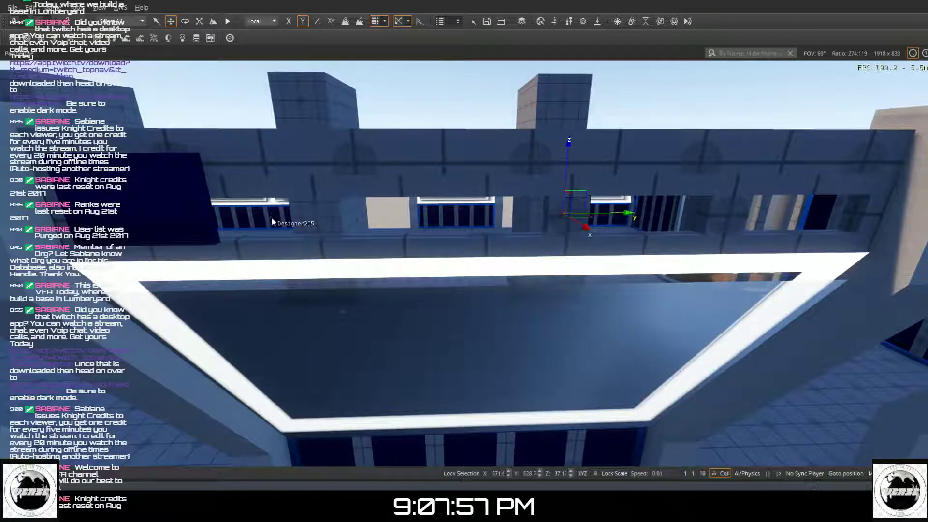
pyautogui.hotkey('ctrl', 'c')
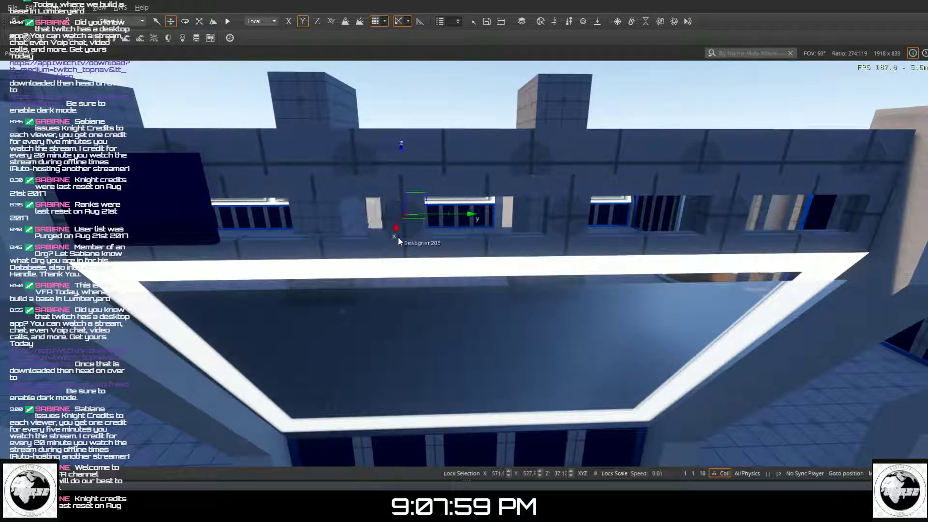
pyautogui.click(400, 237)
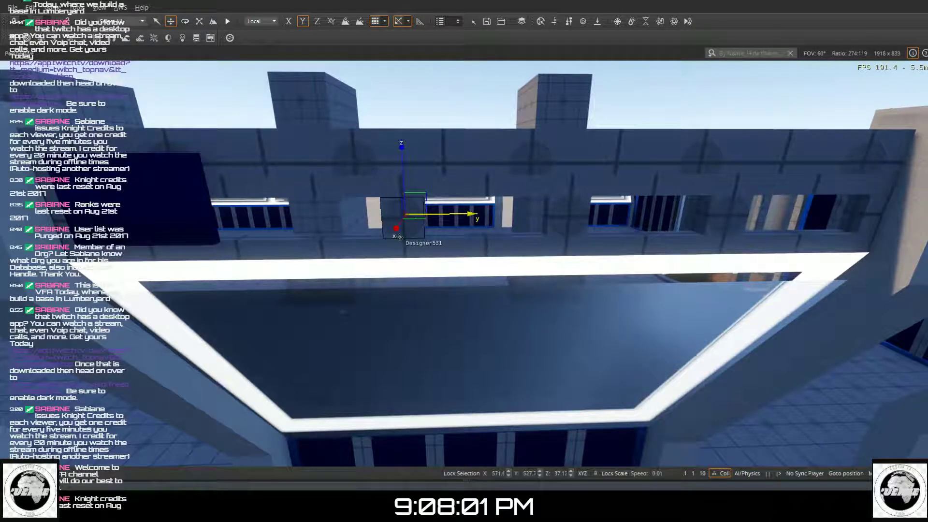
pyautogui.moveTo(394, 218); pyautogui.dragTo(236, 195)
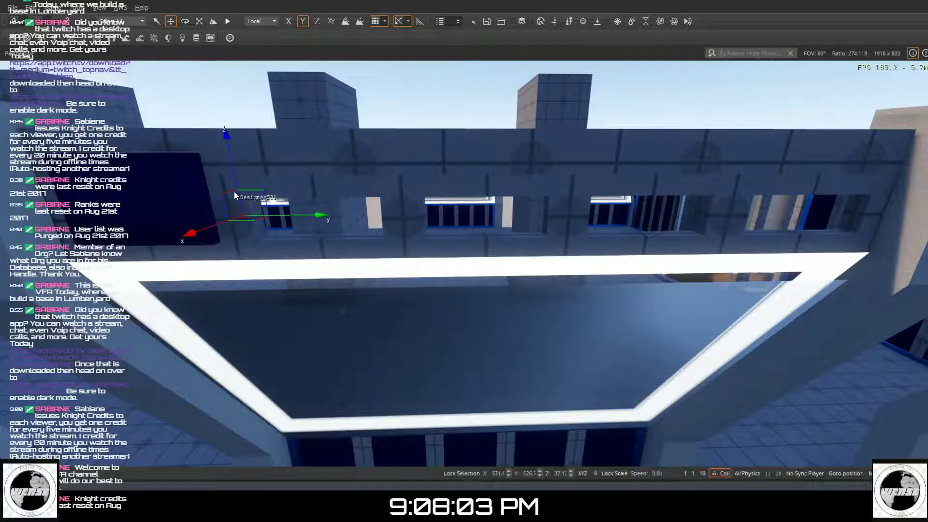
pyautogui.click(201, 215)
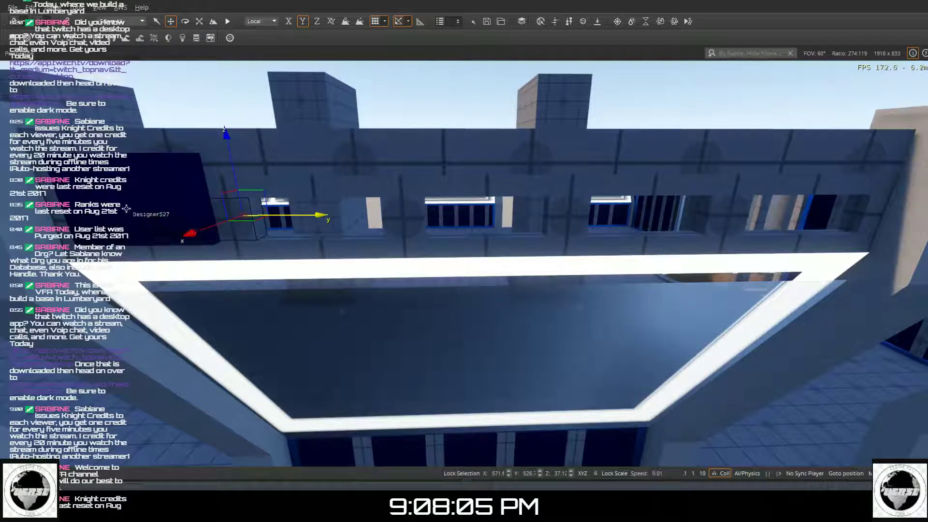
# - Shift the dark blue window panel along the Y axis toward the end section of the window opening
pyautogui.moveTo(123, 206); pyautogui.dragTo(139, 175)
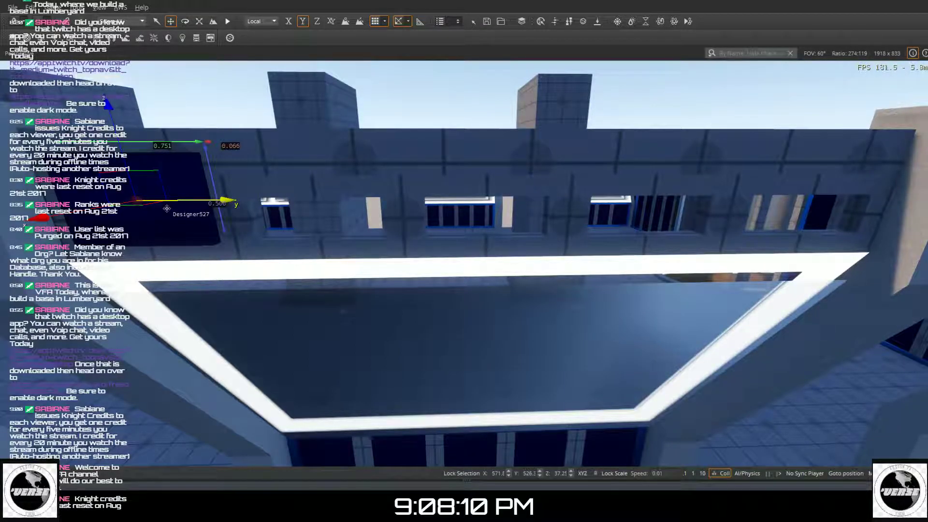
pyautogui.moveTo(180, 200); pyautogui.dragTo(205, 200)
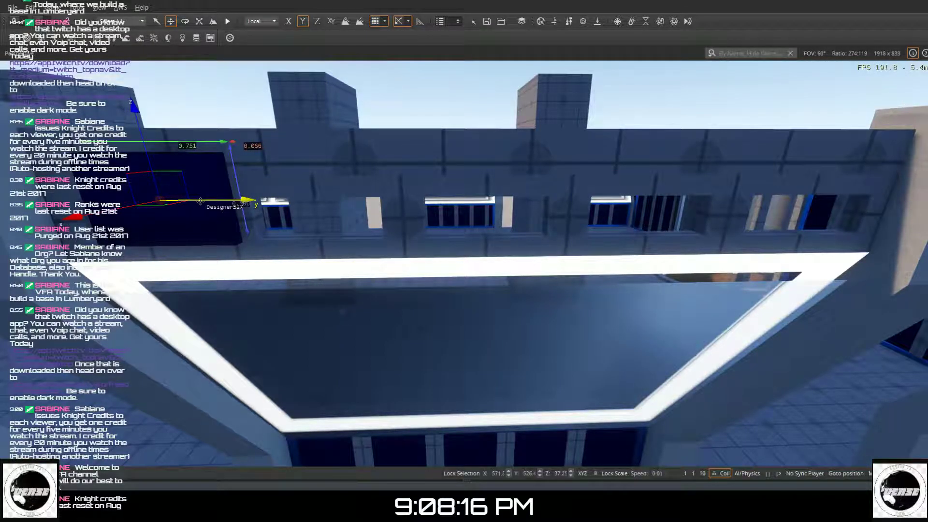
pyautogui.press('a')
pyautogui.press('a')
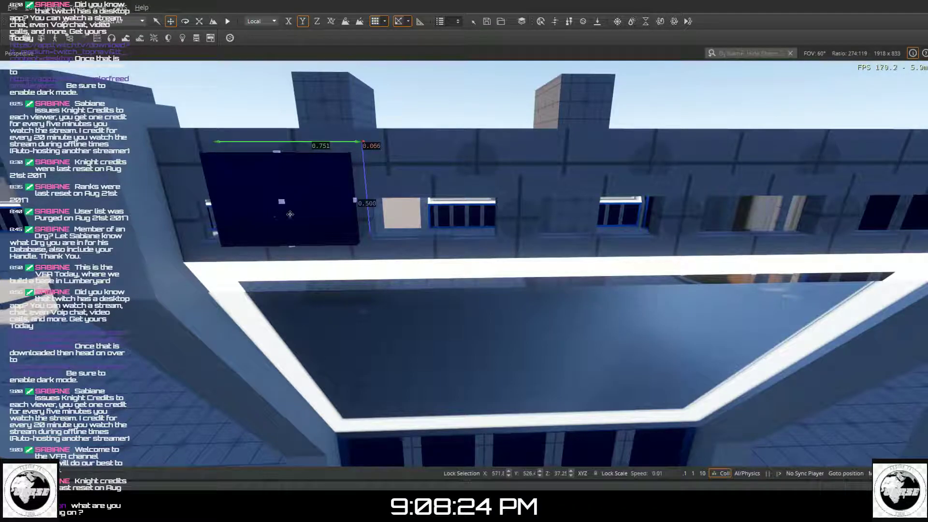
# - Turn off grid snapping and pull in the blue panel's side face nearest the dividers, making the panel about 0.707 wide
pyautogui.click(352, 199)
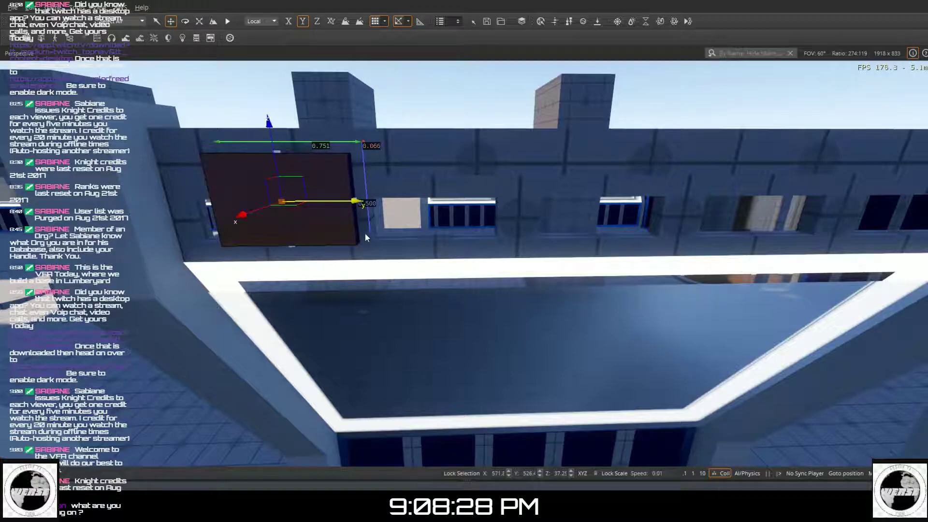
pyautogui.click(353, 198)
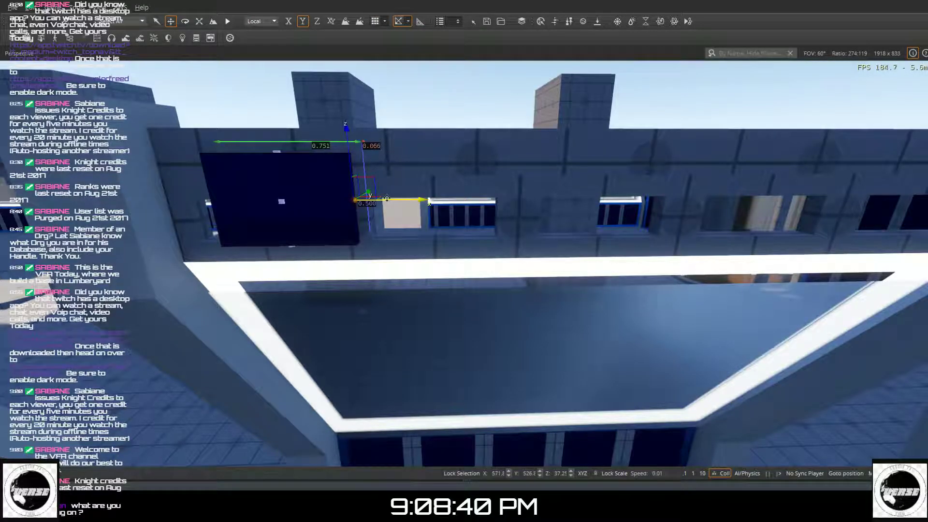
pyautogui.moveTo(388, 202); pyautogui.dragTo(383, 199)
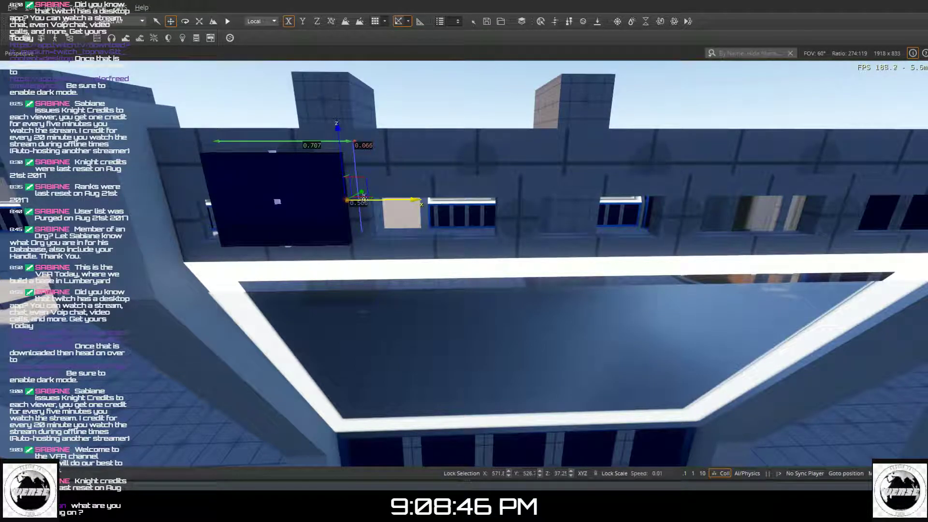
# - Extend the blue panel's opposite side face toward the corner pillar until the panel is about 0.9 wide
pyautogui.press('a')
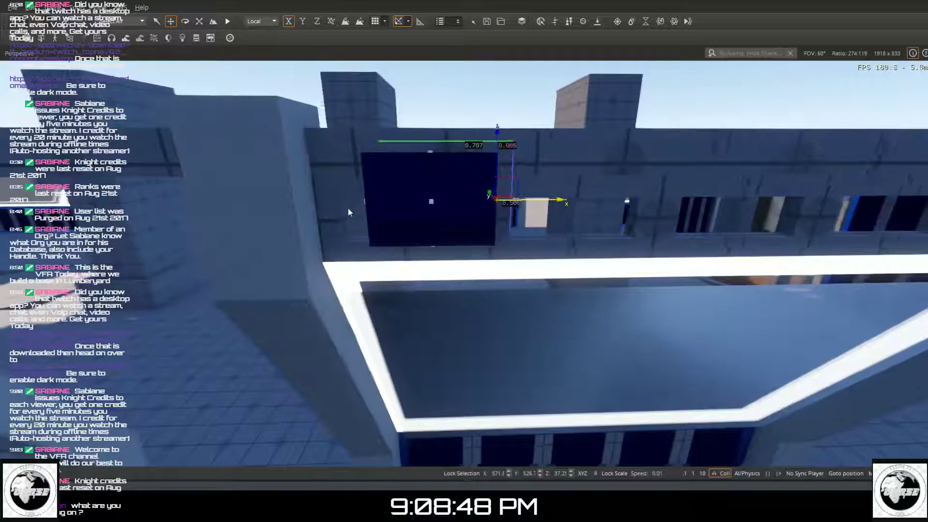
pyautogui.press('a')
pyautogui.moveTo(441, 226); pyautogui.dragTo(467, 254, button='right')
pyautogui.press('a')
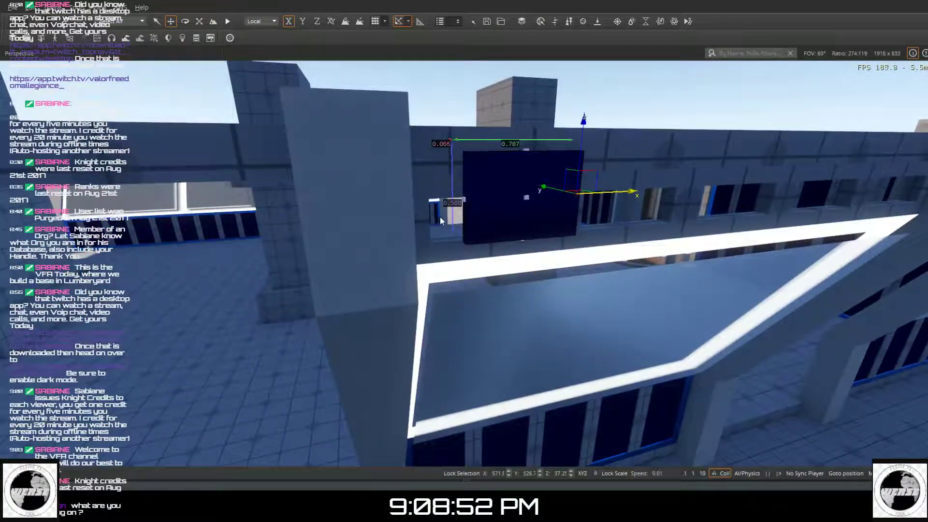
pyautogui.click(463, 201)
pyautogui.moveTo(445, 202); pyautogui.dragTo(409, 212)
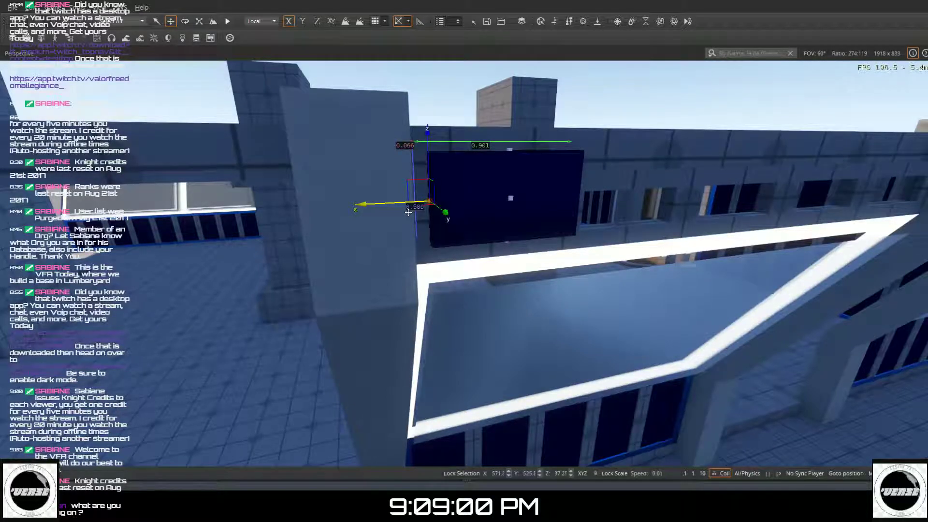
pyautogui.moveTo(410, 211); pyautogui.dragTo(409, 214)
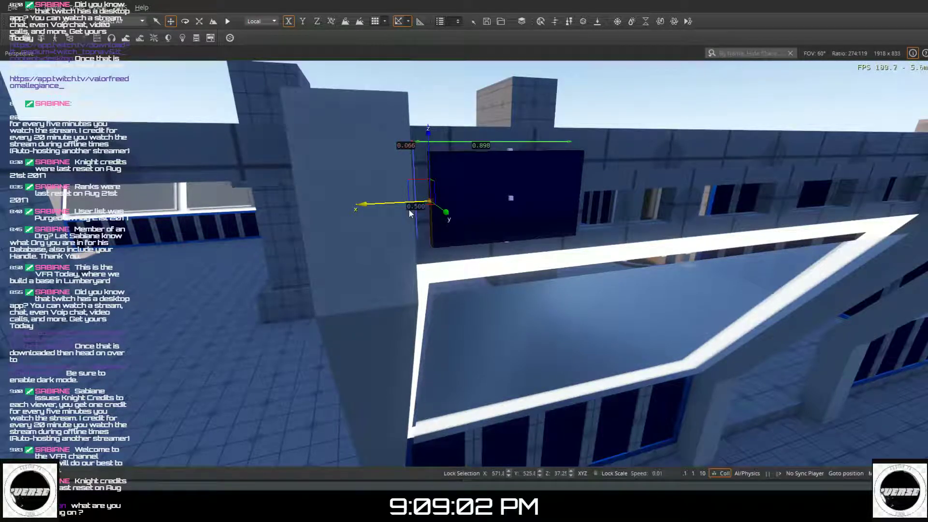
# - Fine-tune the pillar-side face against the edge of the window opening, widening the blue panel to about 0.919
pyautogui.press('w')
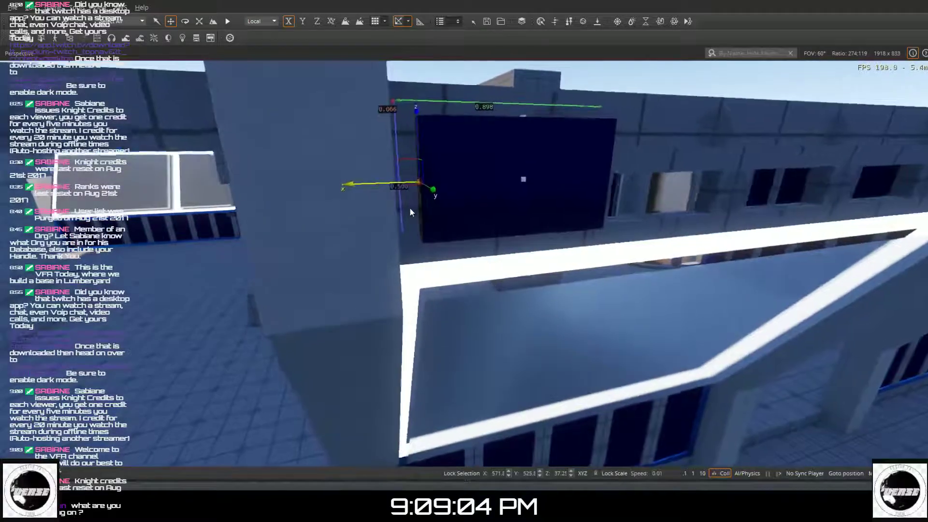
pyautogui.scroll(2, 311, 142)
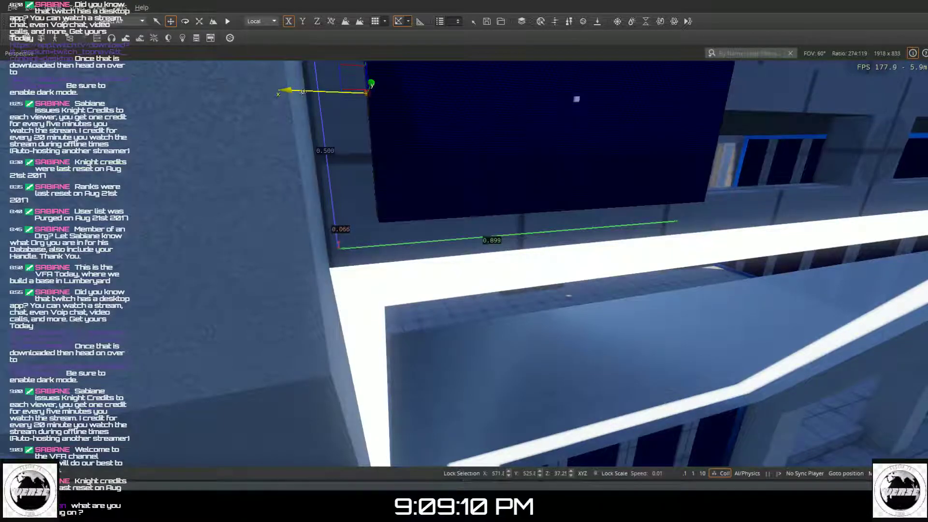
pyautogui.press('w')
pyautogui.moveTo(304, 93); pyautogui.dragTo(138, 116, button='right')
pyautogui.press('w')
pyautogui.moveTo(343, 108); pyautogui.dragTo(307, 94, button='right')
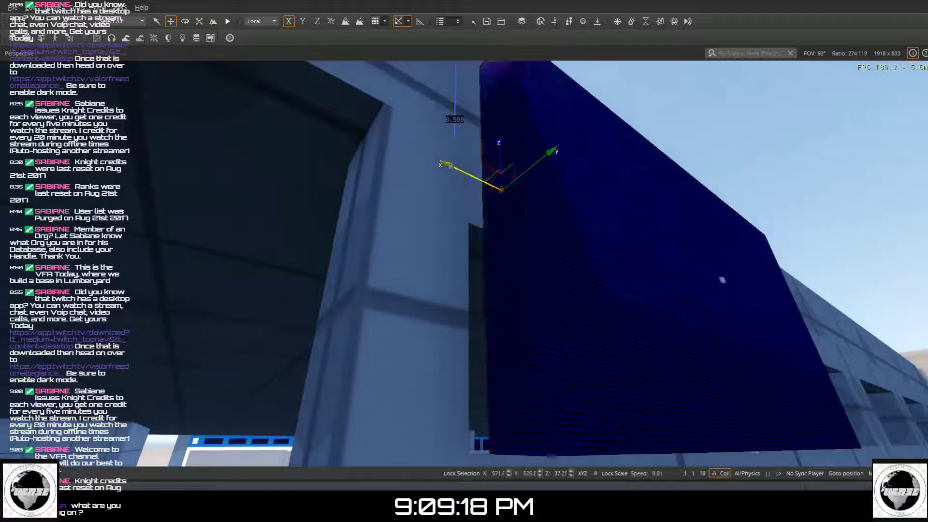
pyautogui.moveTo(464, 173); pyautogui.dragTo(445, 168)
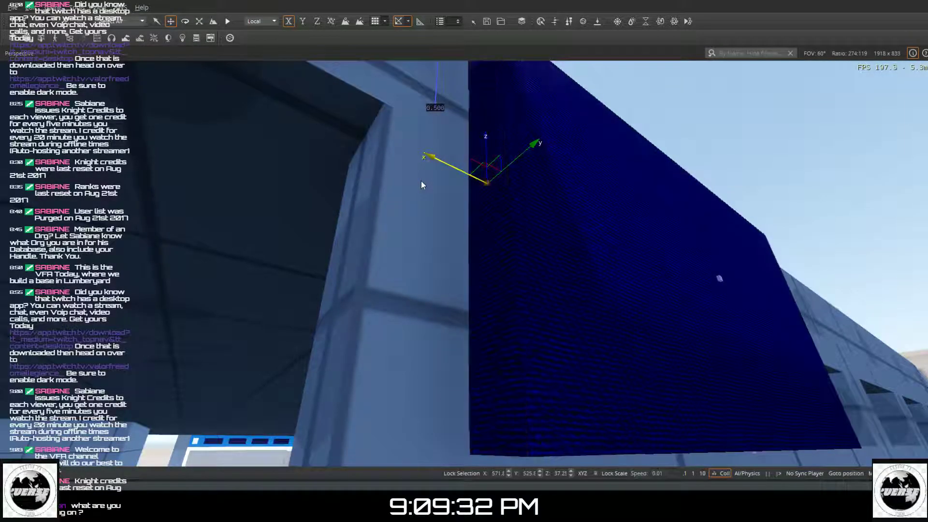
# - Pull in the blue panel's side face nearest the dividers until the panel is about 0.816 wide
pyautogui.press('d')
pyautogui.moveTo(151, 279); pyautogui.dragTo(122, 281, button='right')
pyautogui.moveTo(473, 259); pyautogui.dragTo(433, 280, button='right')
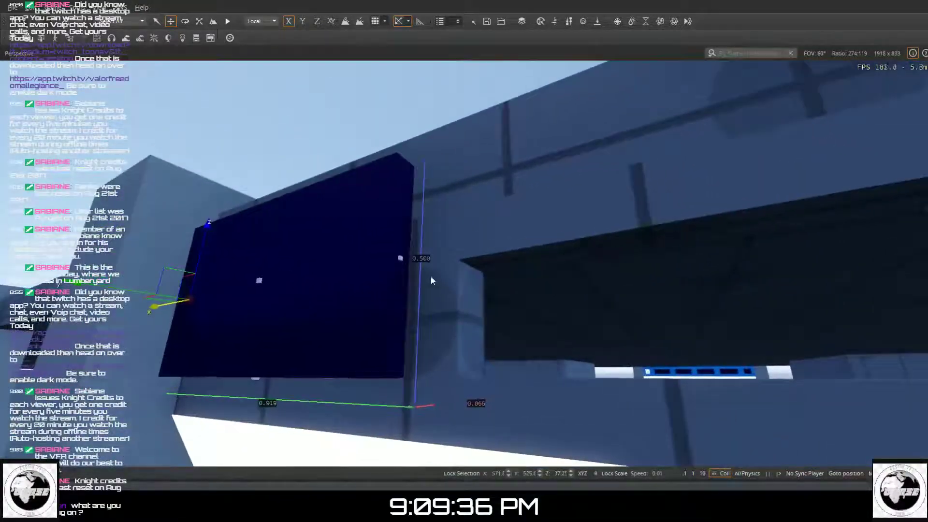
pyautogui.click(400, 256)
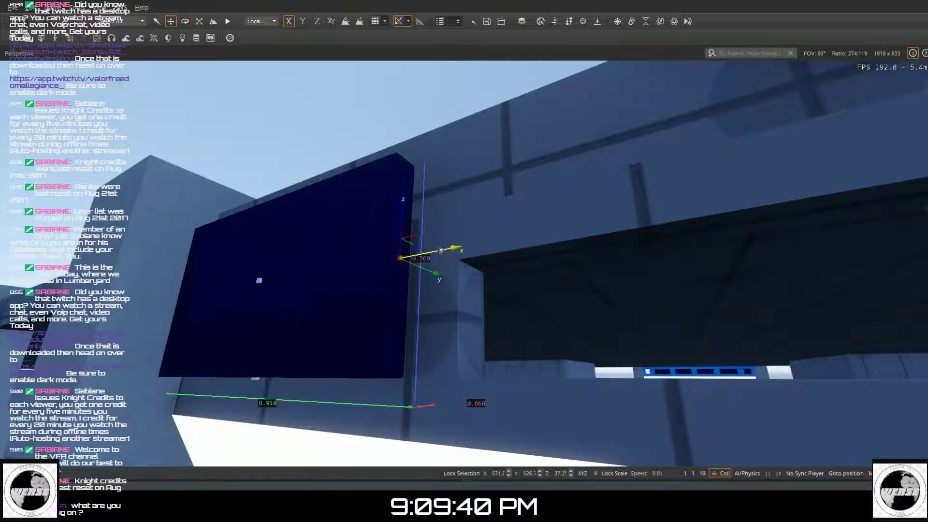
pyautogui.moveTo(442, 254); pyautogui.dragTo(403, 236)
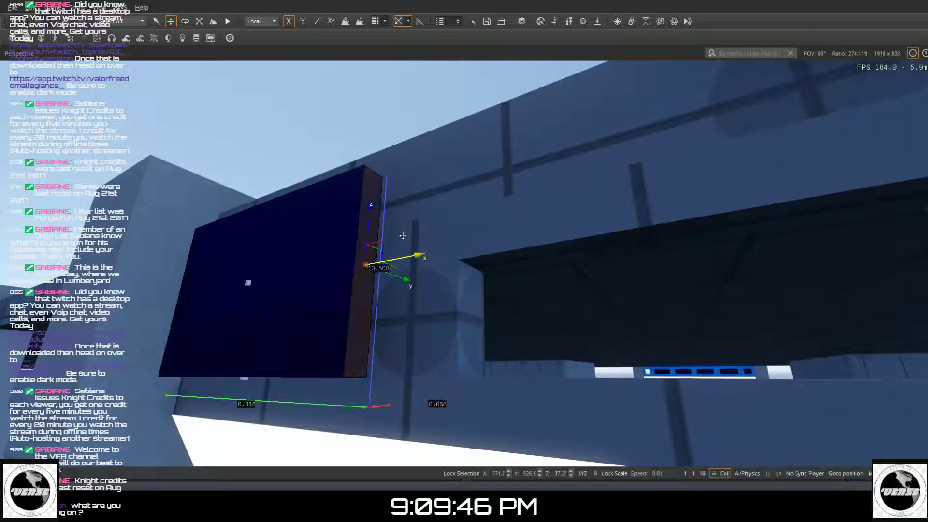
# - Move the same divider-side face slightly further in, narrowing the blue panel to about 0.785
pyautogui.press('w')
pyautogui.moveTo(402, 198); pyautogui.dragTo(354, 203, button='right')
pyautogui.press('s')
pyautogui.press('s')
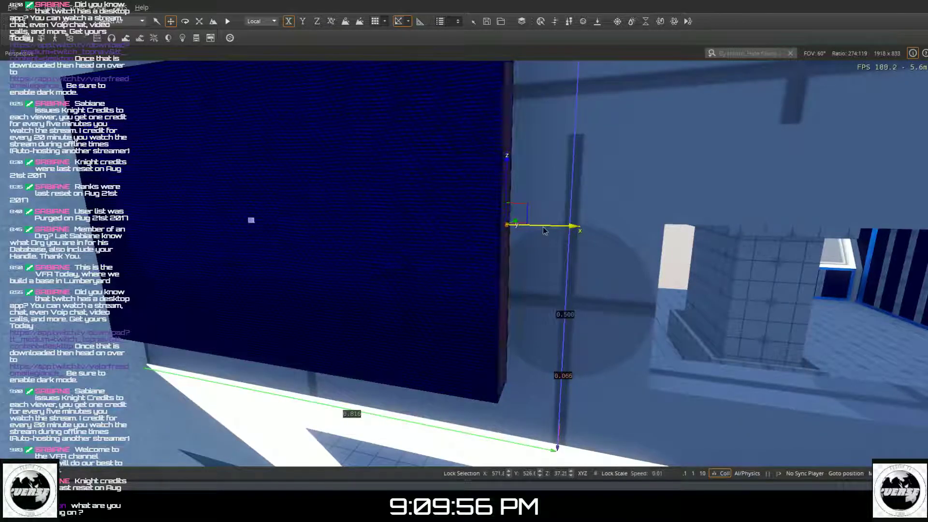
pyautogui.moveTo(543, 226); pyautogui.dragTo(519, 212)
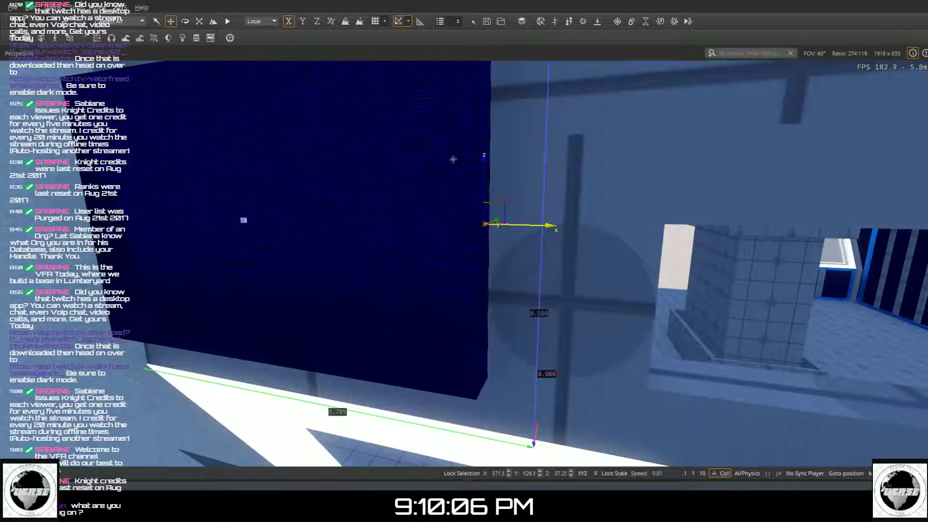
# - Lower the blue panel's upper face until the panel is about 0.366 high
pyautogui.moveTo(459, 151); pyautogui.dragTo(450, 210, button='right')
pyautogui.press('w')
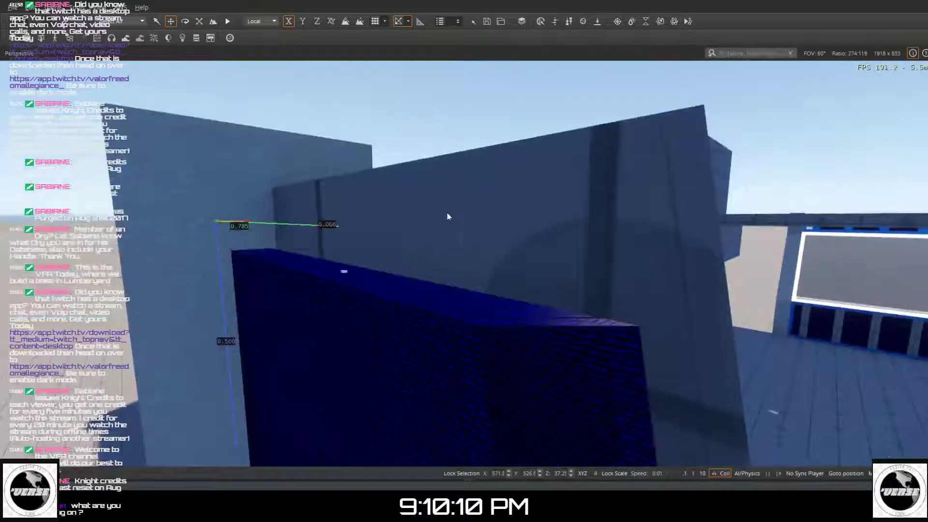
pyautogui.click(352, 275)
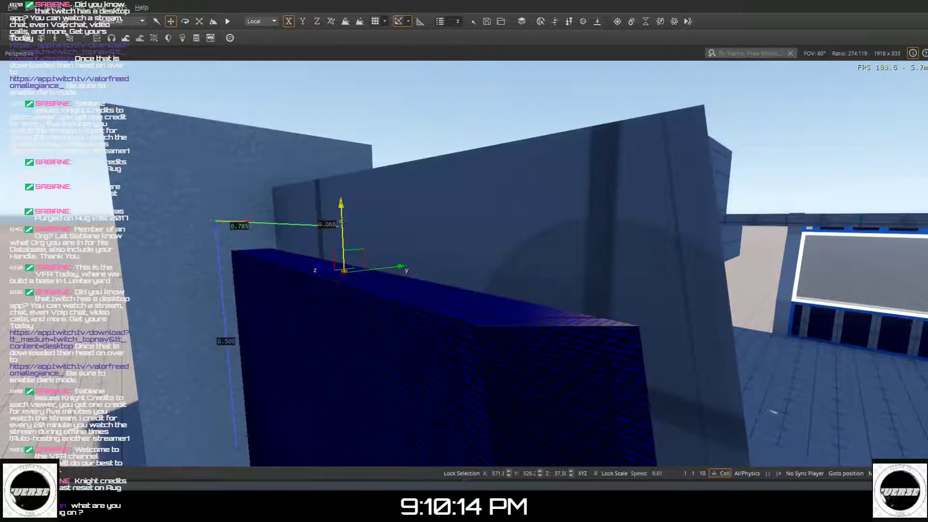
pyautogui.moveTo(344, 226); pyautogui.dragTo(321, 340)
pyautogui.moveTo(321, 340); pyautogui.dragTo(241, 426, button='right')
pyautogui.moveTo(482, 287); pyautogui.dragTo(308, 450, button='right')
pyautogui.moveTo(308, 356); pyautogui.dragTo(309, 324, button='right')
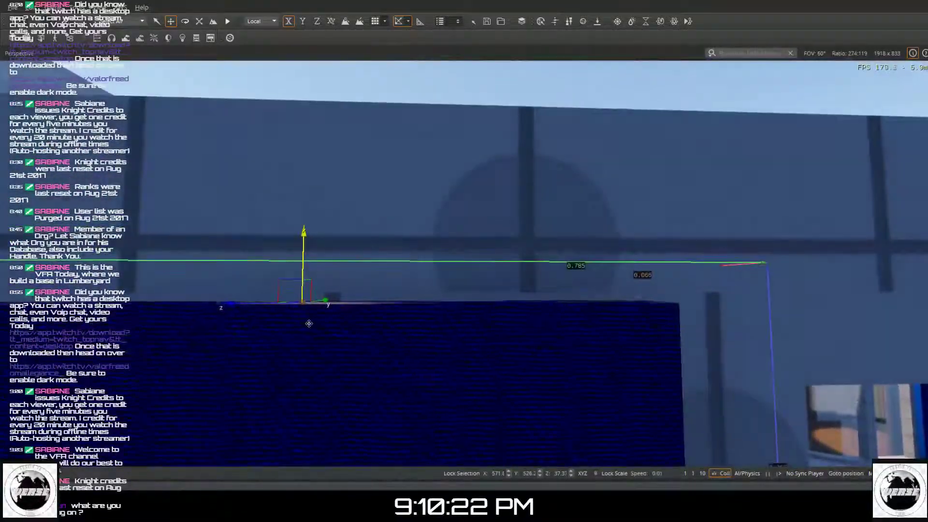
pyautogui.press('s')
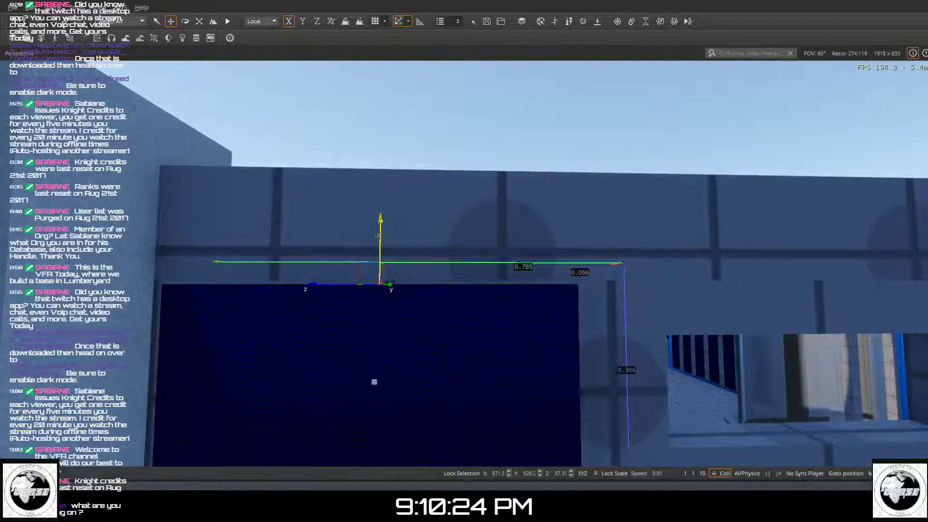
# - Lower the blue panel's upper face further, to the height of the window opening, about 0.256
pyautogui.moveTo(385, 259); pyautogui.dragTo(341, 291)
pyautogui.moveTo(341, 291); pyautogui.dragTo(290, 290, button='right')
pyautogui.press('w')
pyautogui.moveTo(355, 328); pyautogui.dragTo(336, 314, button='right')
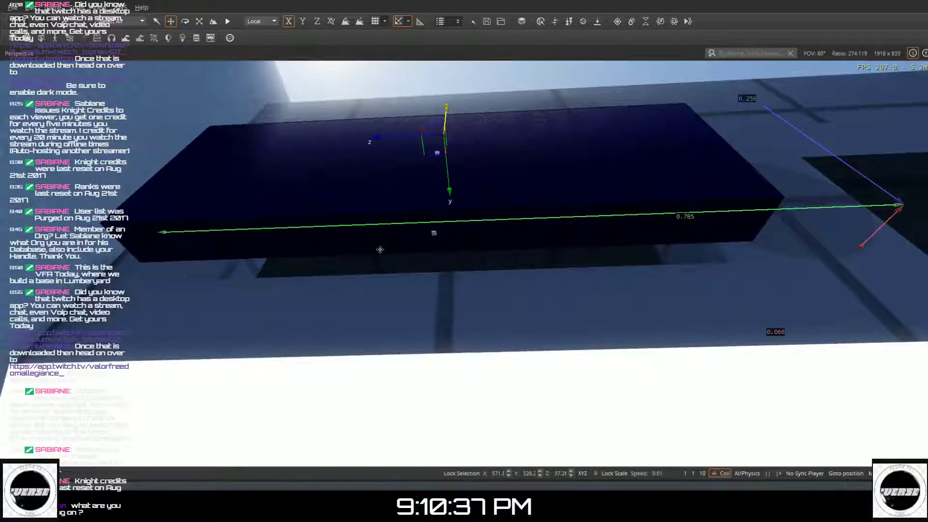
# - Leave face editing, turn on grid snapping and move the blue panel along its X axis into the end window opening
pyautogui.scroll(-5, 380, 249)
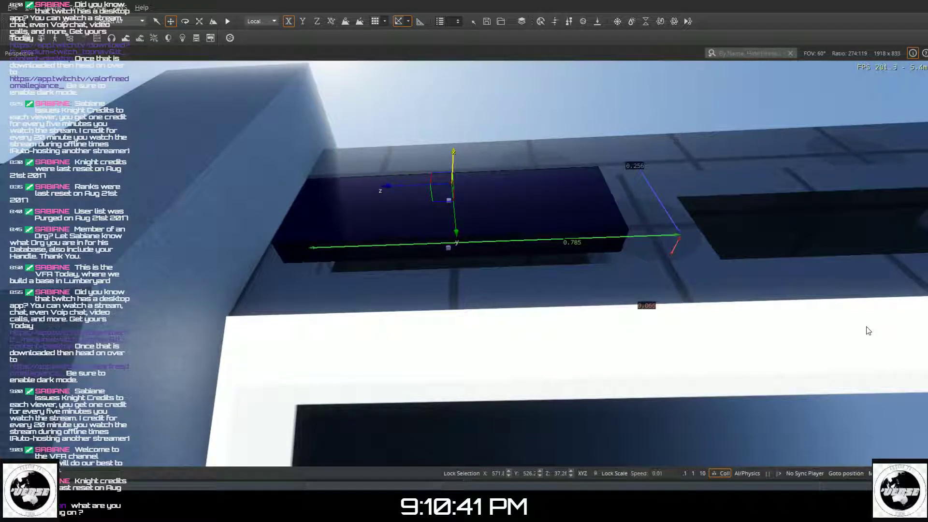
pyautogui.press('Escape')
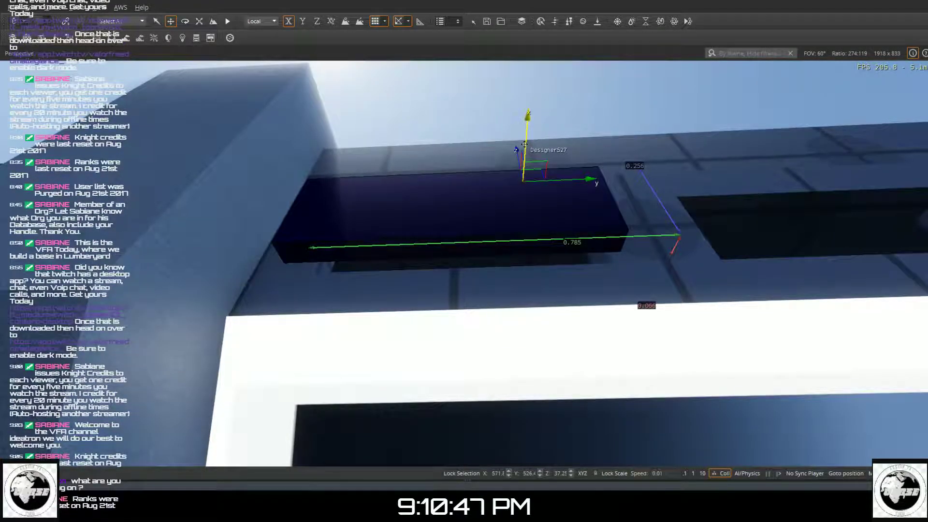
pyautogui.moveTo(525, 164); pyautogui.dragTo(519, 194)
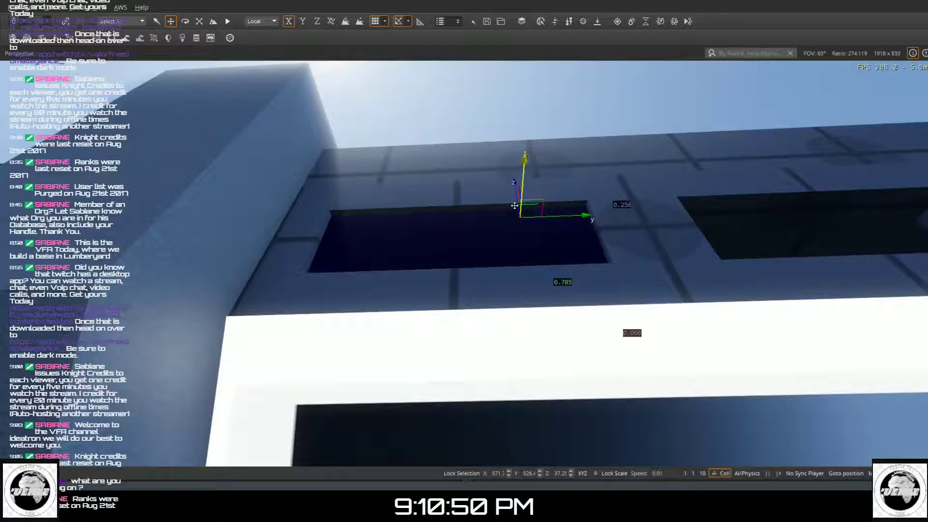
# - Examine from inside and below how the blue panel sits in the thickness of the window opening
pyautogui.moveTo(513, 204); pyautogui.dragTo(754, 309, button='right')
pyautogui.press('w')
pyautogui.press('w')
pyautogui.press('s')
pyautogui.press('d')
pyautogui.press('d')
pyautogui.press('w')
pyautogui.press('s')
pyautogui.moveTo(524, 219); pyautogui.dragTo(485, 195, button='right')
pyautogui.moveTo(464, 263); pyautogui.dragTo(561, 68, button='right')
pyautogui.moveTo(515, 174); pyautogui.dragTo(822, 290, button='right')
pyautogui.scroll(-3, 514, 208)
pyautogui.scroll(3, 447, 290)
pyautogui.press('a')
pyautogui.press('s')
pyautogui.press('a')
pyautogui.press('a')
pyautogui.press('w')
pyautogui.press('a')
pyautogui.moveTo(488, 348); pyautogui.dragTo(479, 263, button='right')
pyautogui.press('d')
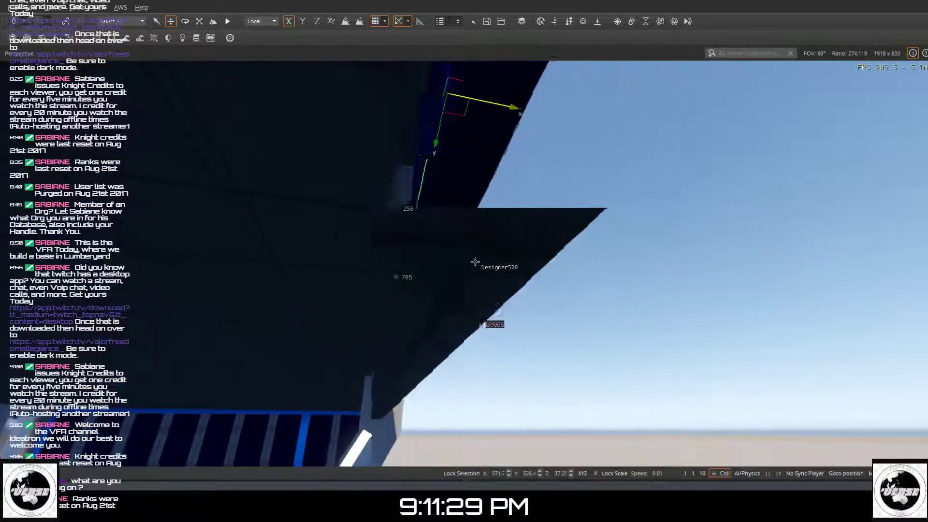
# - Turn off grid snapping and adjust the blue panel's underside face, making the panel about 0.255 high
pyautogui.press('w')
pyautogui.moveTo(300, 209); pyautogui.dragTo(423, 219, button='middle')
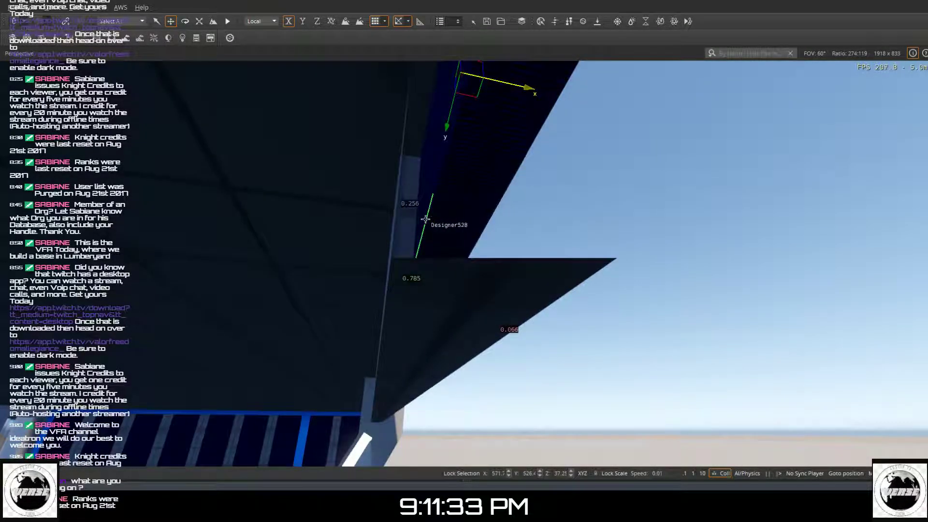
pyautogui.press('d')
pyautogui.moveTo(422, 211)
pyautogui.mouseDown(button='right')
pyautogui.moveTo(382, 131)
pyautogui.moveTo(426, 226)
pyautogui.mouseUp(button='right')
pyautogui.press('e')
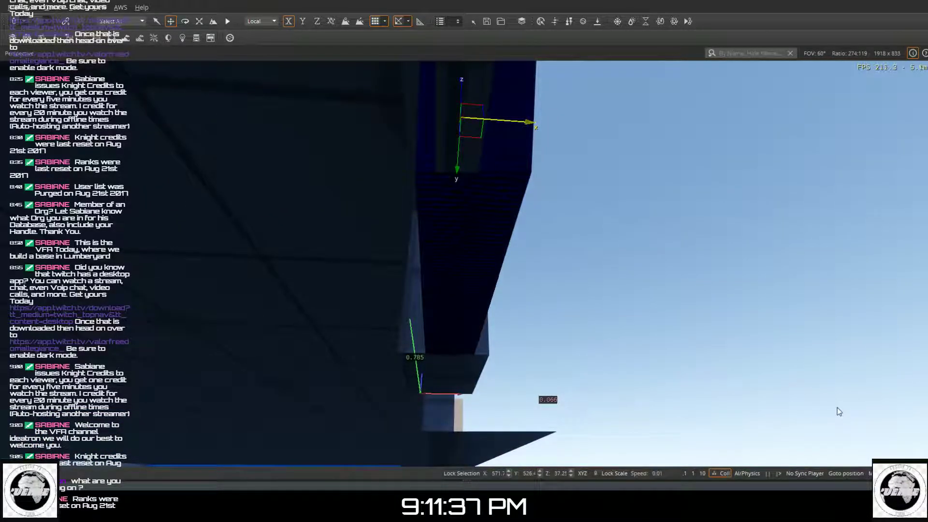
pyautogui.click(769, 247)
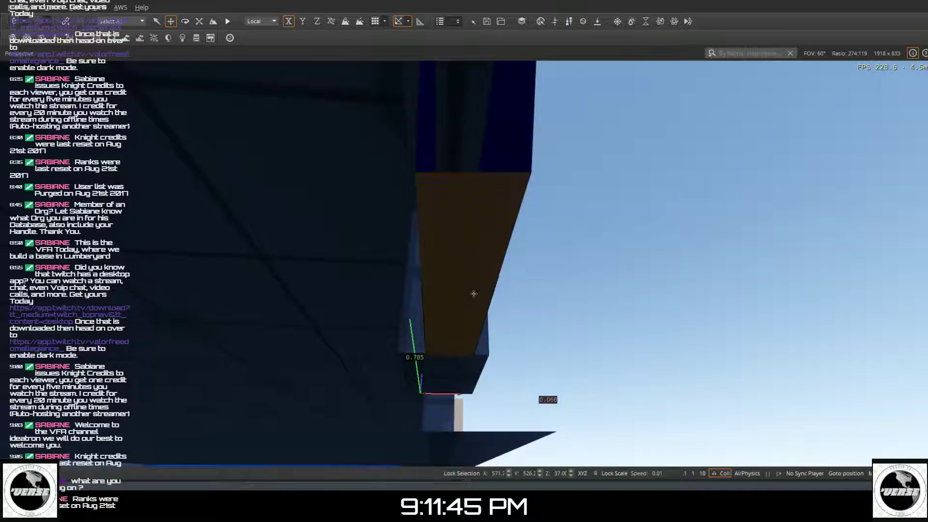
pyautogui.moveTo(435, 351); pyautogui.dragTo(247, 95, button='right')
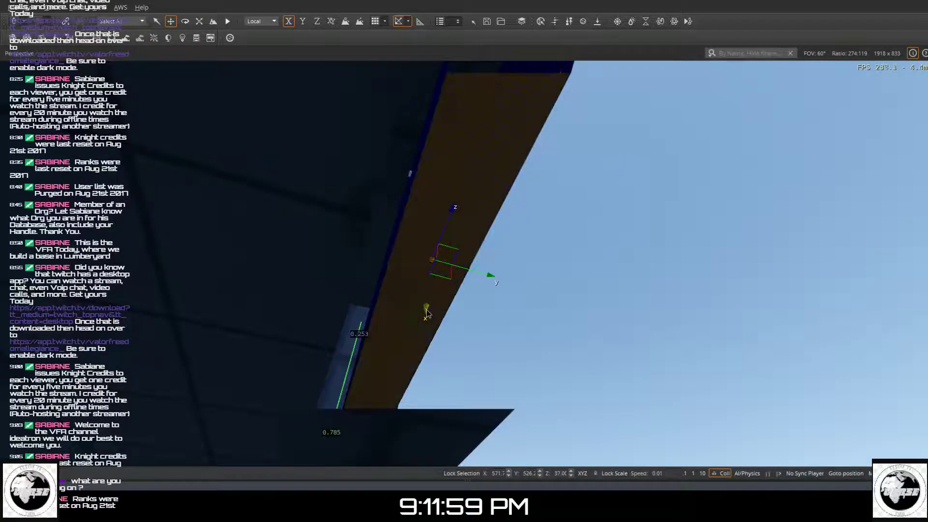
pyautogui.moveTo(426, 310); pyautogui.dragTo(415, 226, button='right')
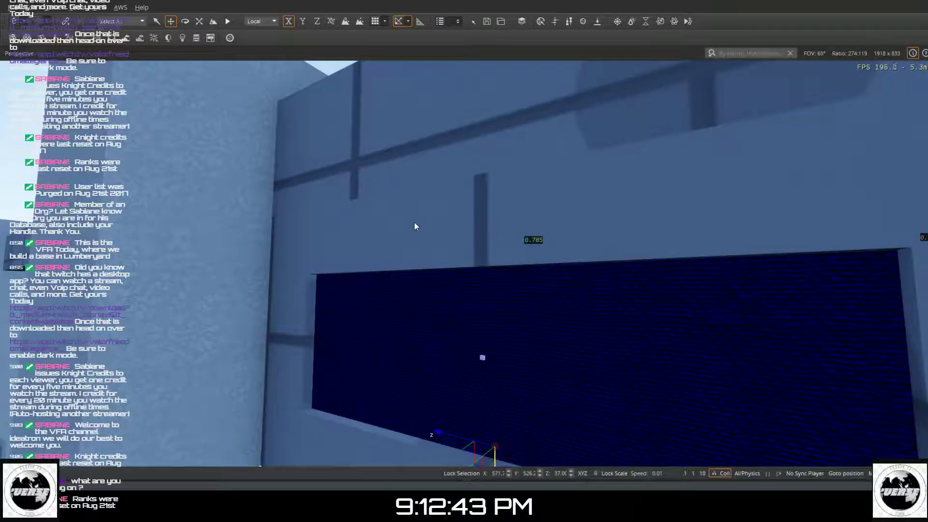
# - Leave face editing and set the blue panel's pivot to the centre of its box
pyautogui.moveTo(393, 275); pyautogui.dragTo(505, 361, button='right')
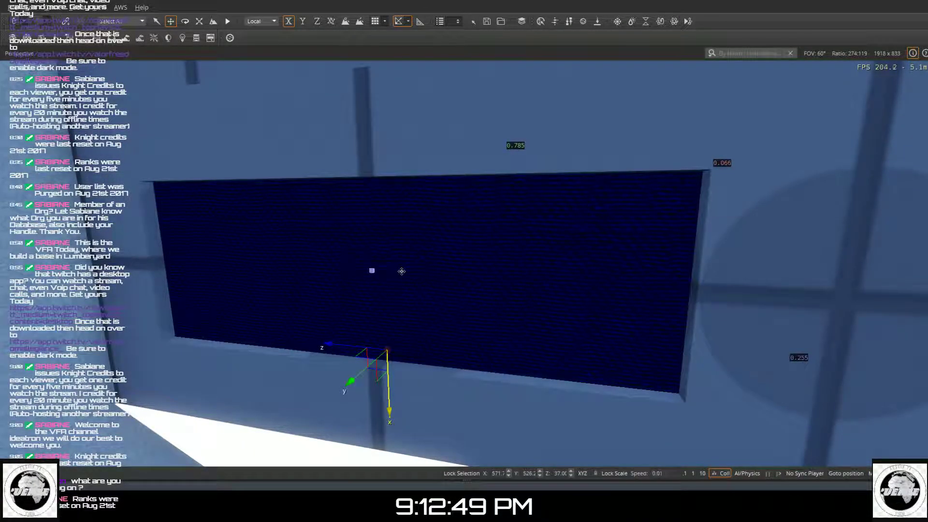
pyautogui.moveTo(401, 273); pyautogui.dragTo(493, 313, button='right')
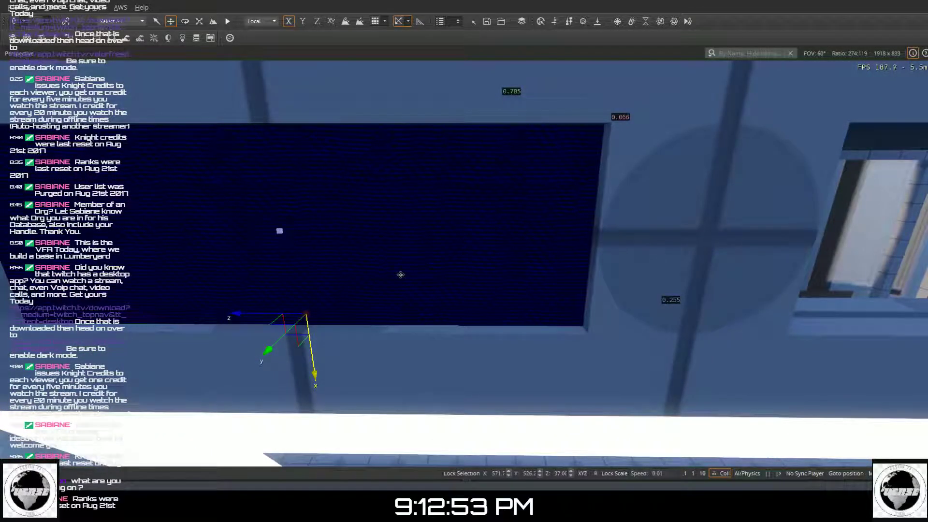
pyautogui.moveTo(401, 262); pyautogui.dragTo(400, 142, button='right')
pyautogui.scroll(-3, 401, 262)
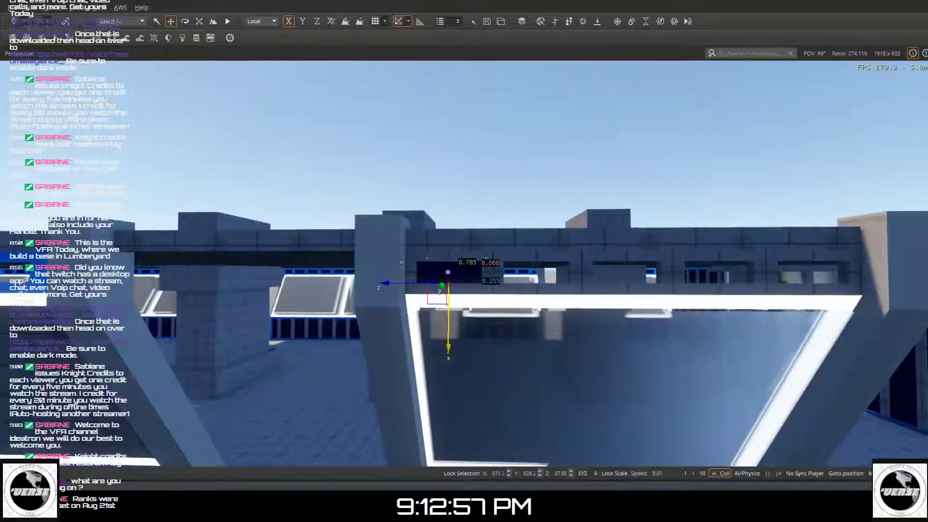
pyautogui.moveTo(401, 263); pyautogui.dragTo(437, 298, button='right')
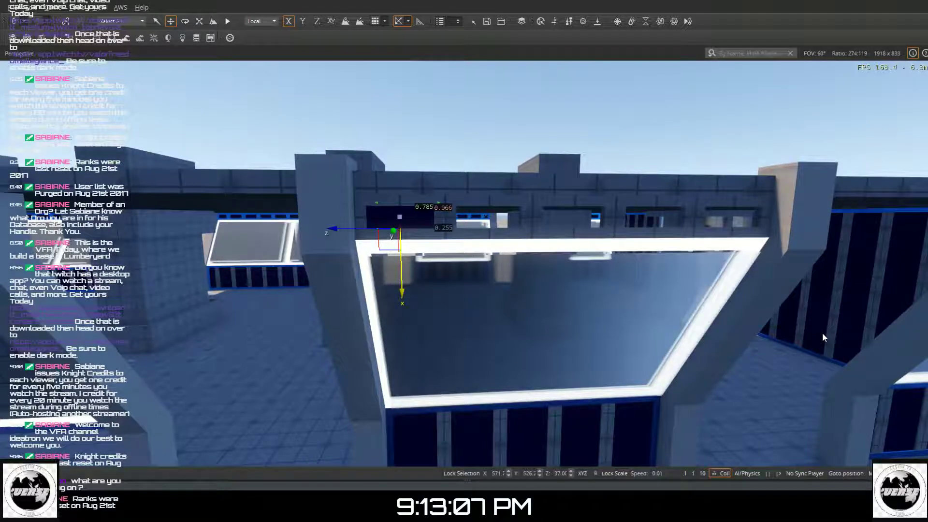
pyautogui.hotkey('ctrl', 'z')
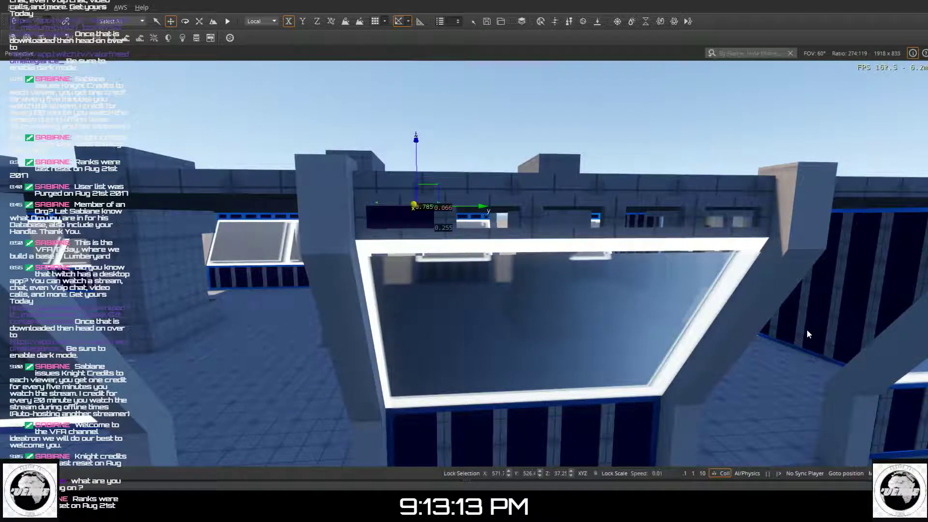
pyautogui.press('4')
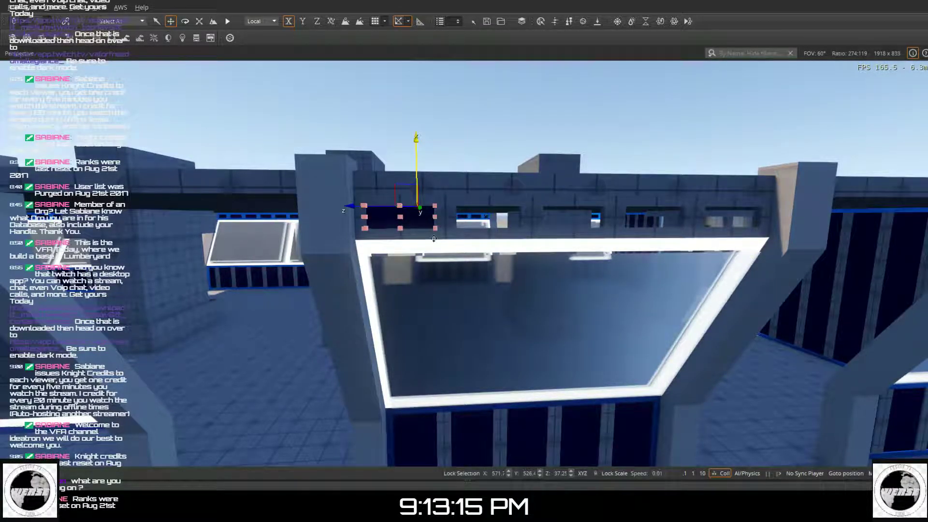
pyautogui.click(401, 217)
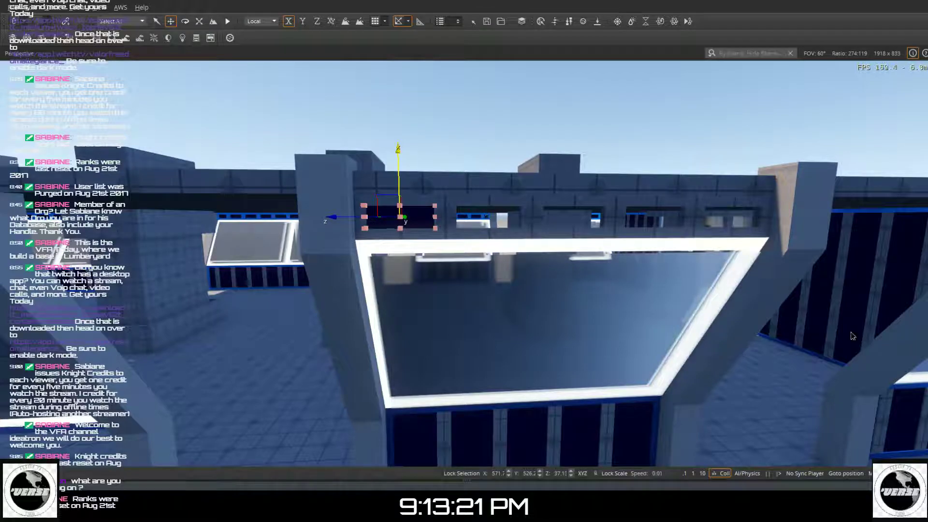
pyautogui.press('Escape')
# - Try to place a copy of the blue panel in the second window opening along the Y axis without grid snapping
pyautogui.moveTo(663, 249); pyautogui.dragTo(657, 235, button='right')
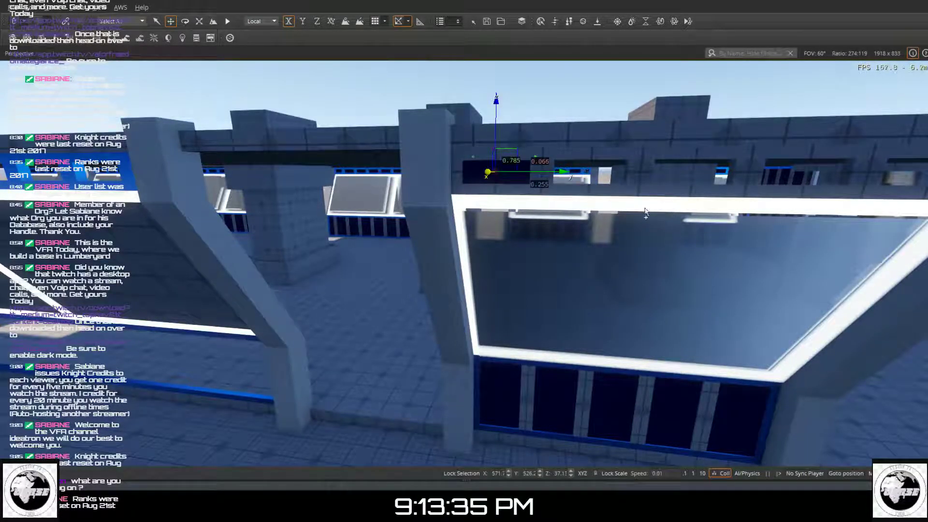
pyautogui.click(517, 158)
pyautogui.moveTo(516, 158); pyautogui.dragTo(405, 172)
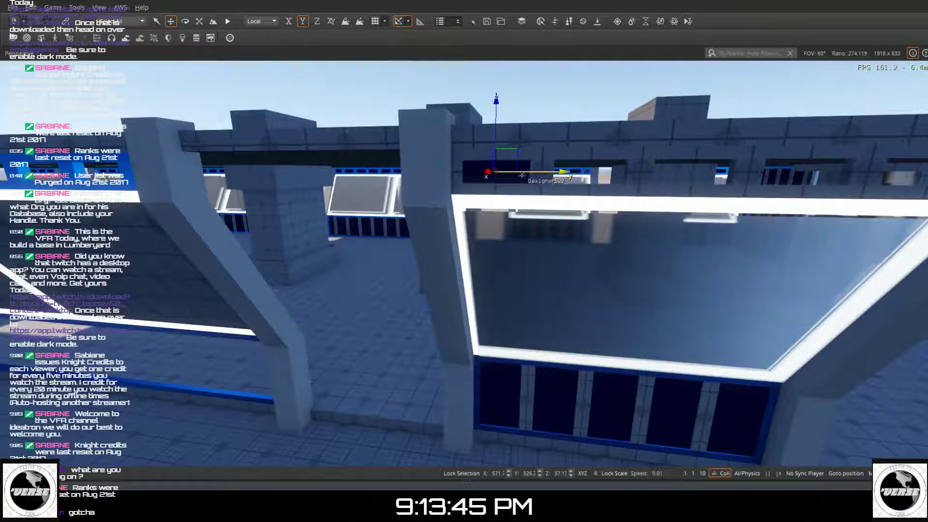
pyautogui.moveTo(522, 177); pyautogui.dragTo(588, 182)
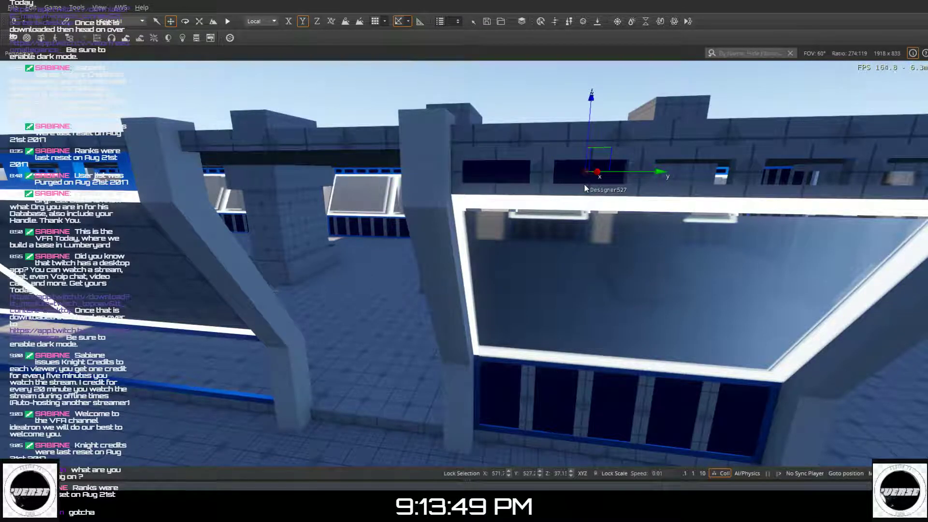
pyautogui.hotkey('ctrl', 'z')
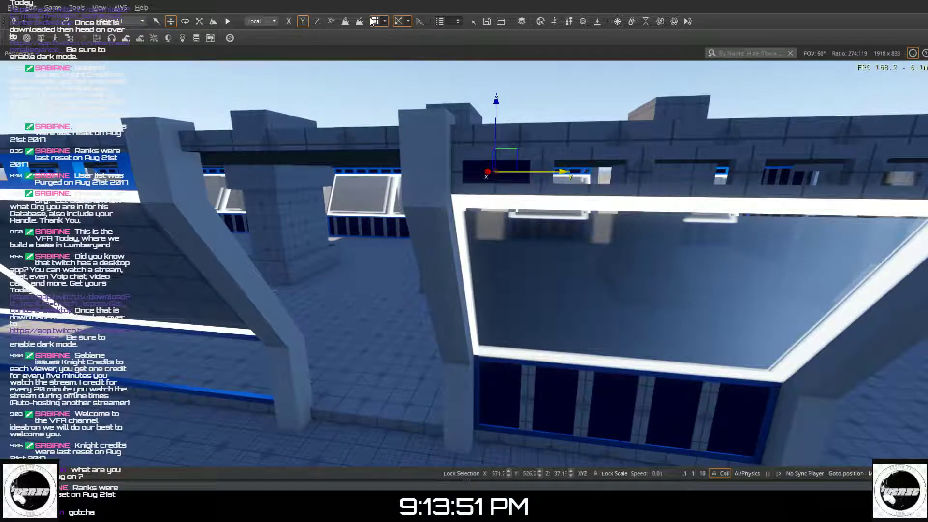
# - Duplicate the blue panel with grid snapping on and place the copy in the second window opening along the Y axis
pyautogui.hotkey('ctrl', 'd')
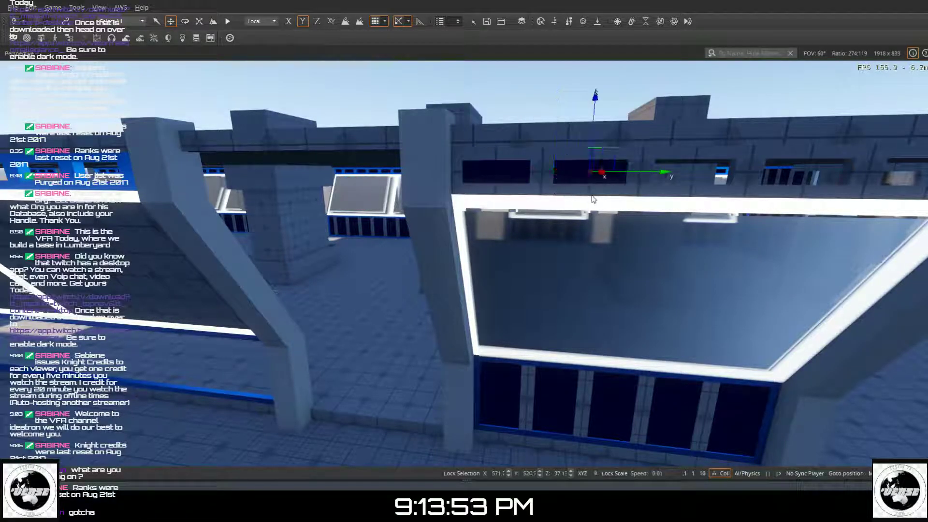
pyautogui.click(591, 196)
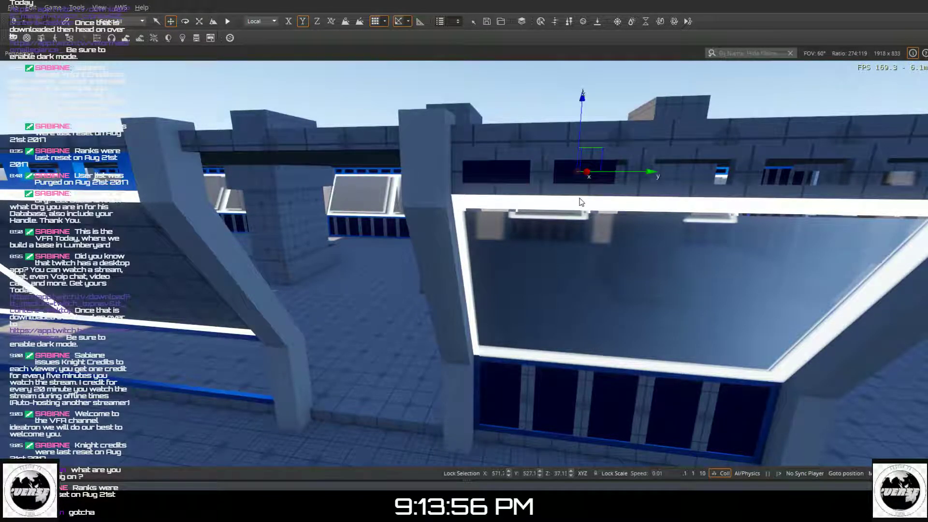
pyautogui.press('d')
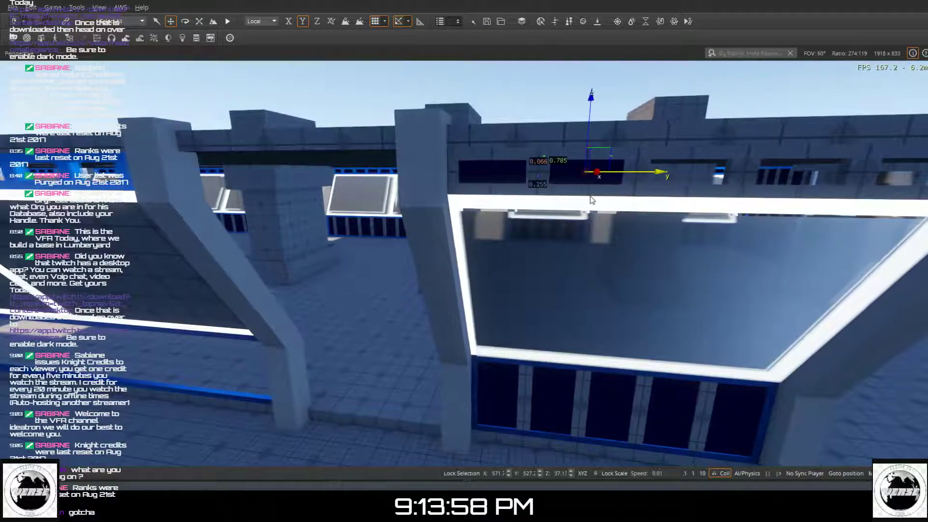
# - Place another copy of the blue panel in the third window opening along the Y axis
pyautogui.press('d')
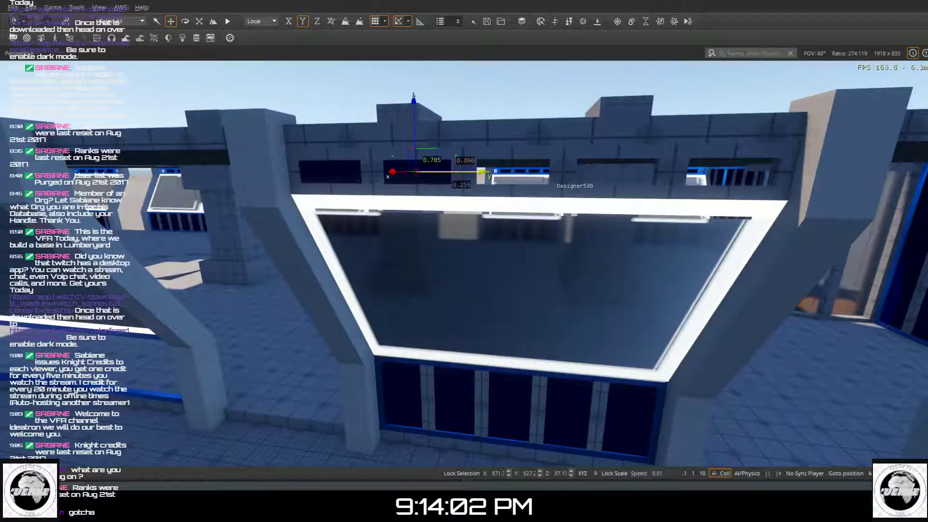
pyautogui.press('d')
pyautogui.moveTo(452, 157); pyautogui.dragTo(468, 157)
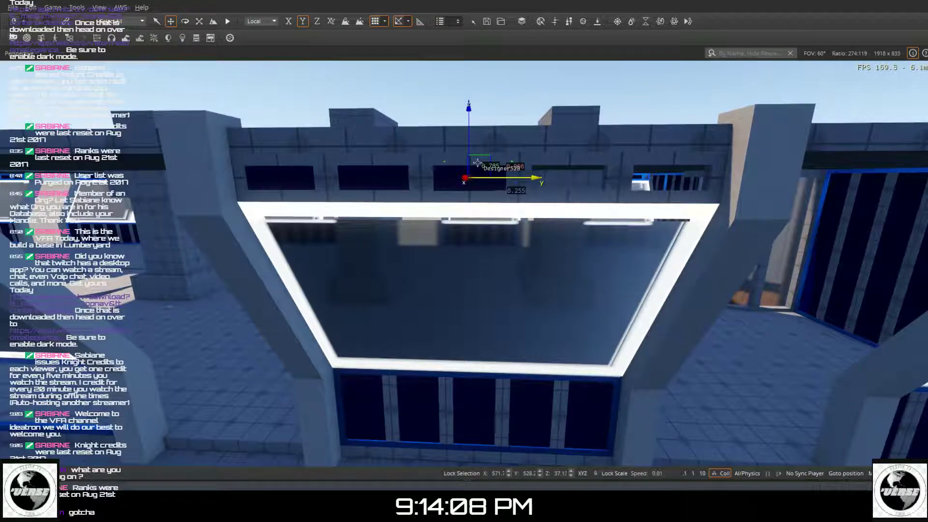
# - Place copies of the blue panel in the fourth and fifth window openings along the Y axis, then clear the selection
pyautogui.moveTo(477, 163); pyautogui.dragTo(568, 194)
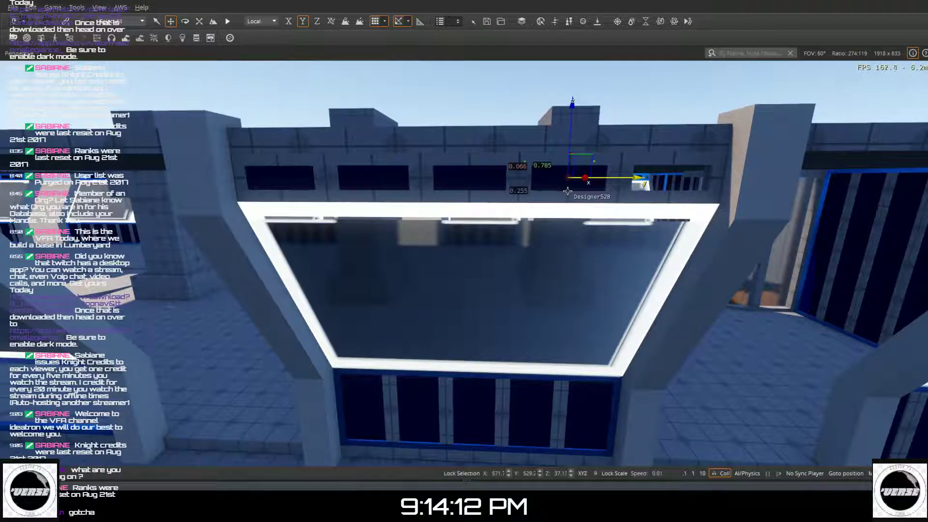
pyautogui.moveTo(567, 191); pyautogui.dragTo(666, 199)
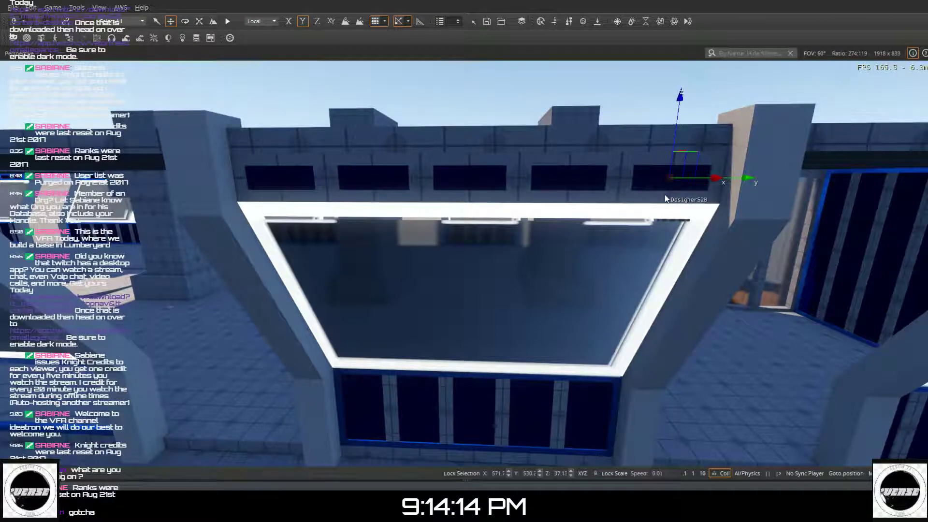
pyautogui.press('d')
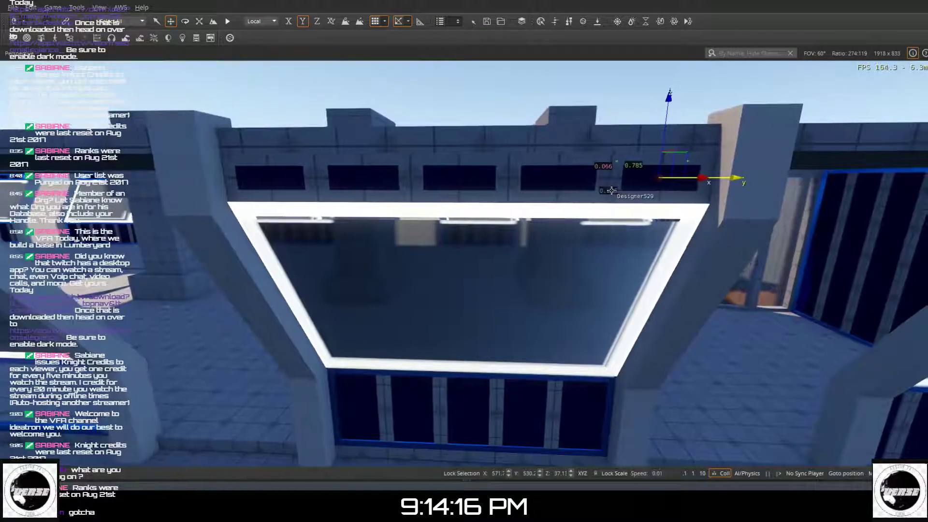
pyautogui.press('d')
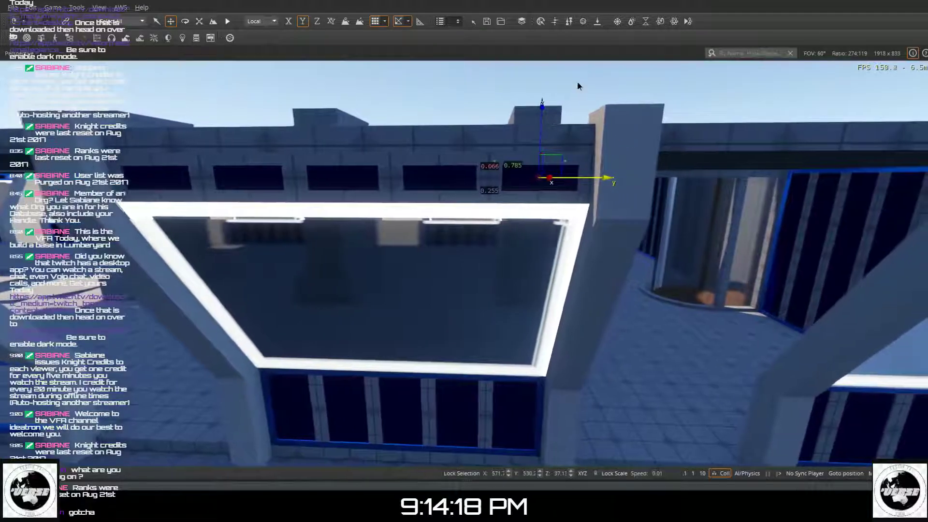
pyautogui.click(580, 86)
# - Examine the completed upper window band and the neighbouring window sections along the facade, from above and close up
pyautogui.press('d')
pyautogui.moveTo(558, 83); pyautogui.dragTo(509, 140, button='right')
pyautogui.press('d')
pyautogui.press('d')
pyautogui.moveTo(561, 114); pyautogui.dragTo(561, 85, button='right')
pyautogui.press('s')
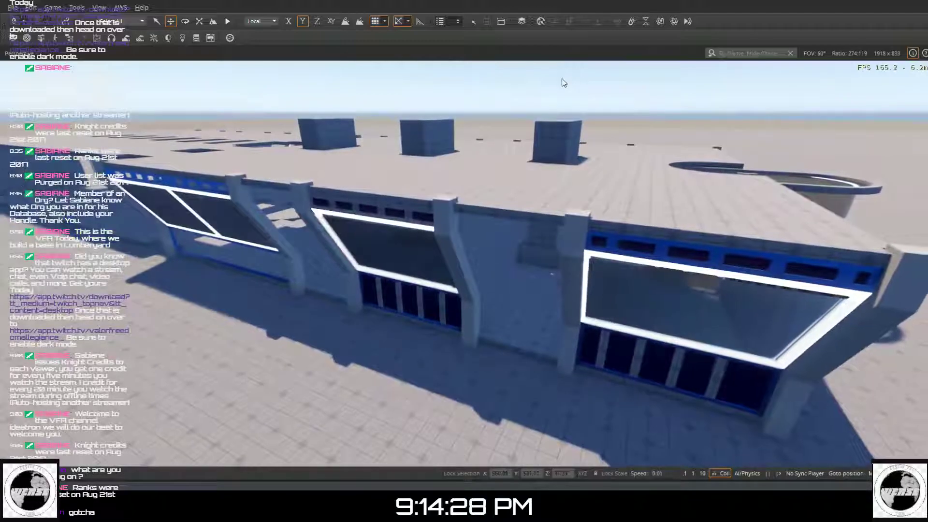
pyautogui.press('w')
pyautogui.press('s')
pyautogui.scroll(3, 562, 79)
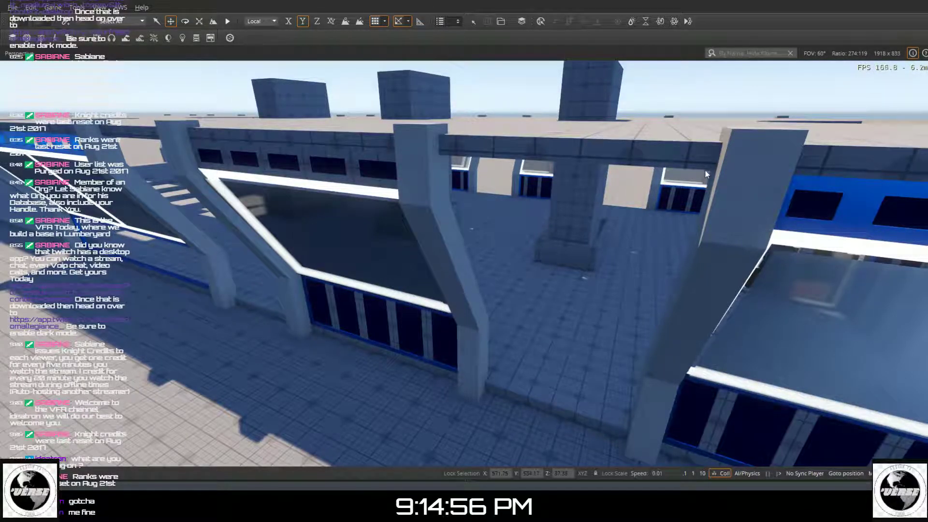
pyautogui.moveTo(566, 265); pyautogui.dragTo(490, 260, button='right')
pyautogui.press('w')
pyautogui.press('w')
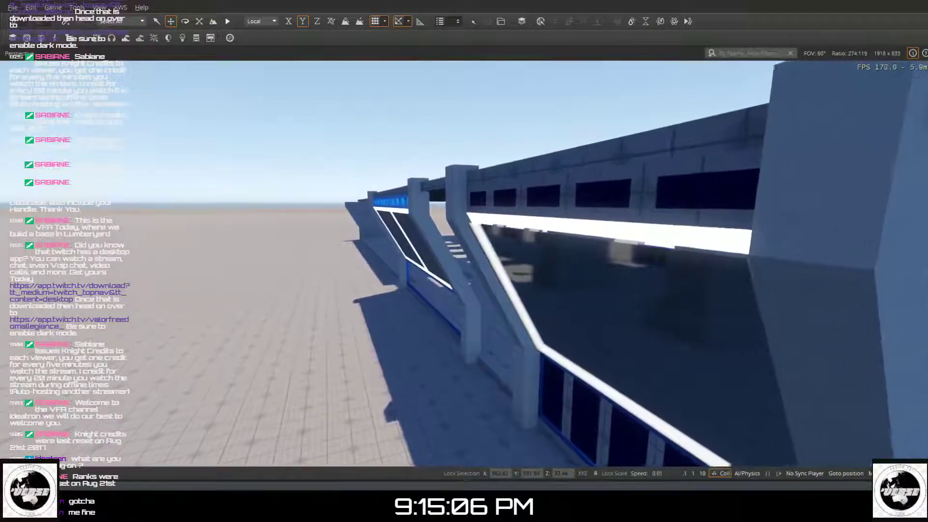
pyautogui.moveTo(574, 263); pyautogui.dragTo(670, 307, button='right')
pyautogui.press('w')
pyautogui.moveTo(471, 256); pyautogui.dragTo(670, 239, button='right')
pyautogui.scroll(-8, 583, 246)
pyautogui.scroll(5, 583, 246)
pyautogui.moveTo(606, 243); pyautogui.dragTo(606, 236, button='right')
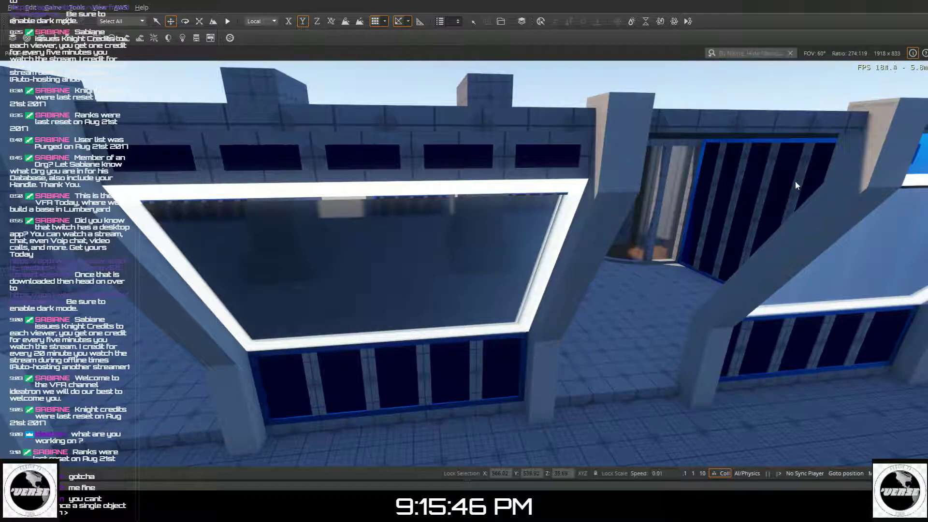
# - Switch the display of the blue bands, dark panels and dividers to compare the parts around the windows
pyautogui.hotkey('ctrl', 'z')
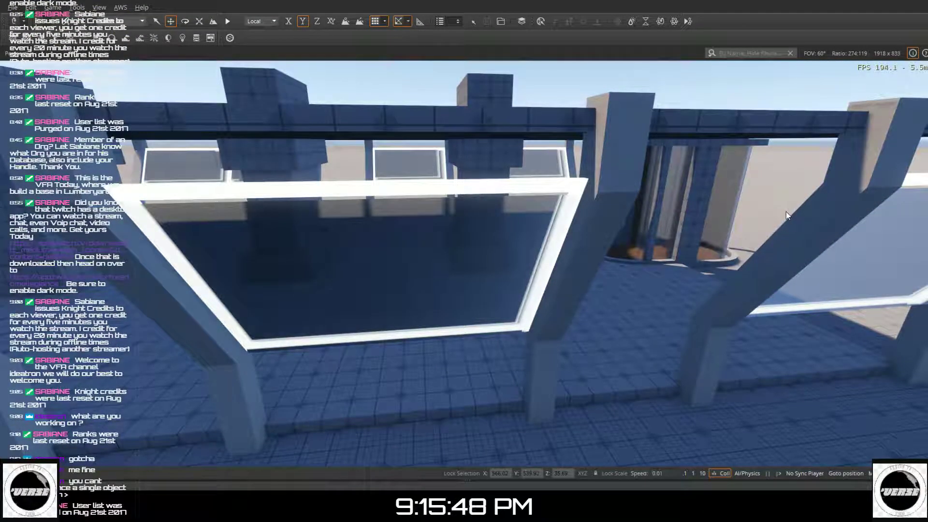
pyautogui.hotkey('ctrl', 'z')
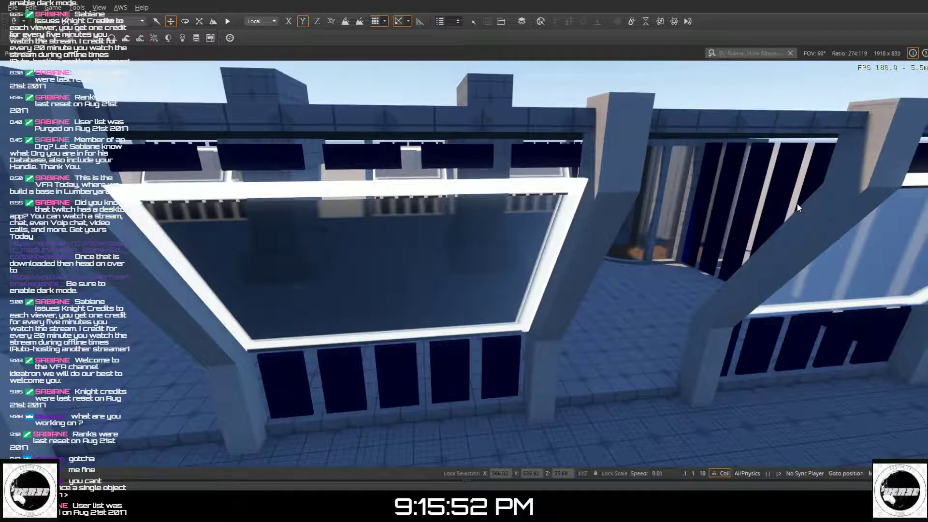
pyautogui.hotkey('ctrl', 'z')
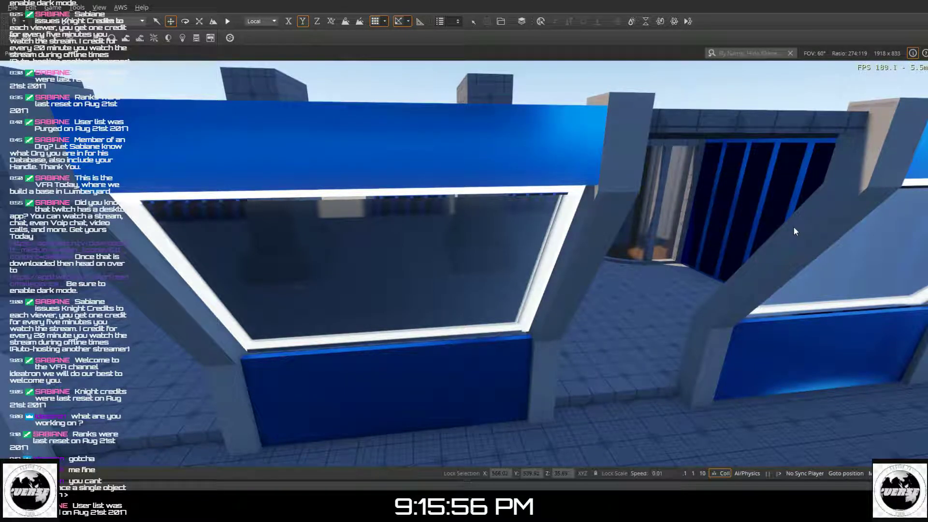
pyautogui.hotkey('ctrl', 'z')
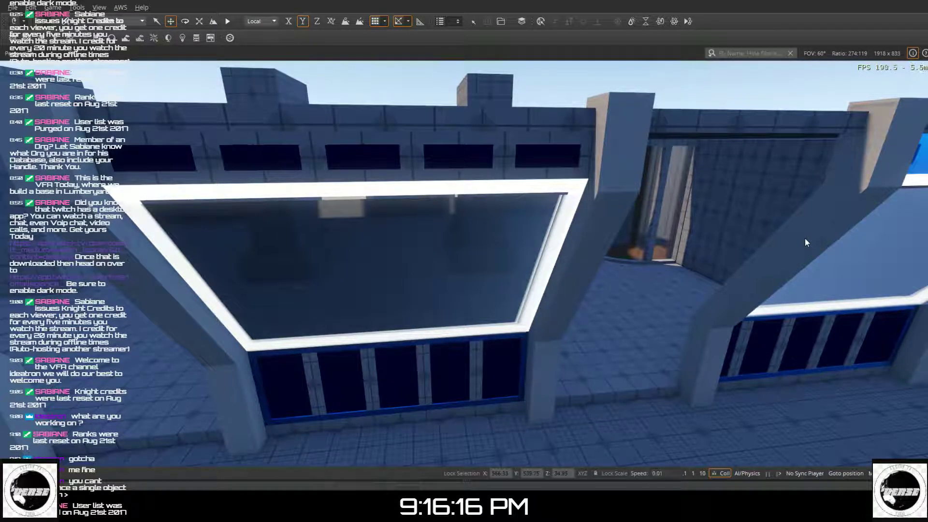
# - Delete the glass pane from the slanted window and change its white frame to the plain grey material
pyautogui.click(492, 215)
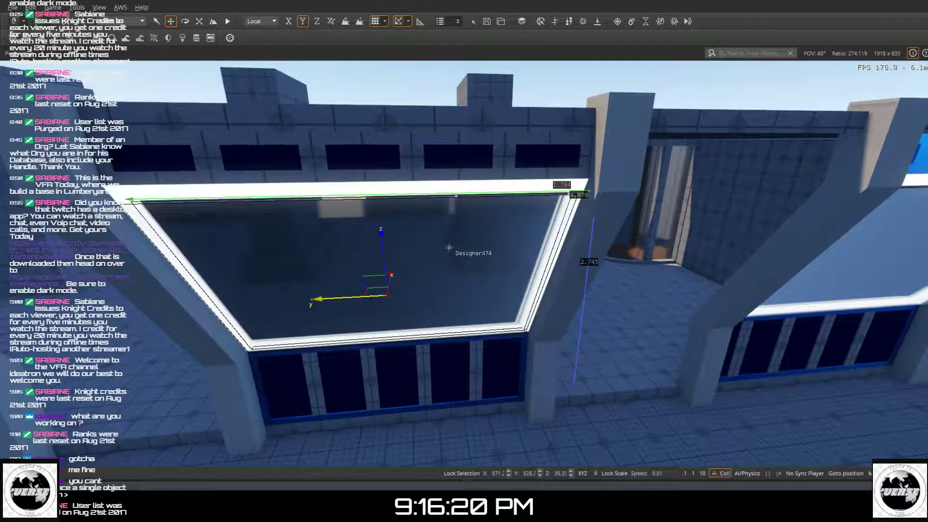
pyautogui.press('Delete')
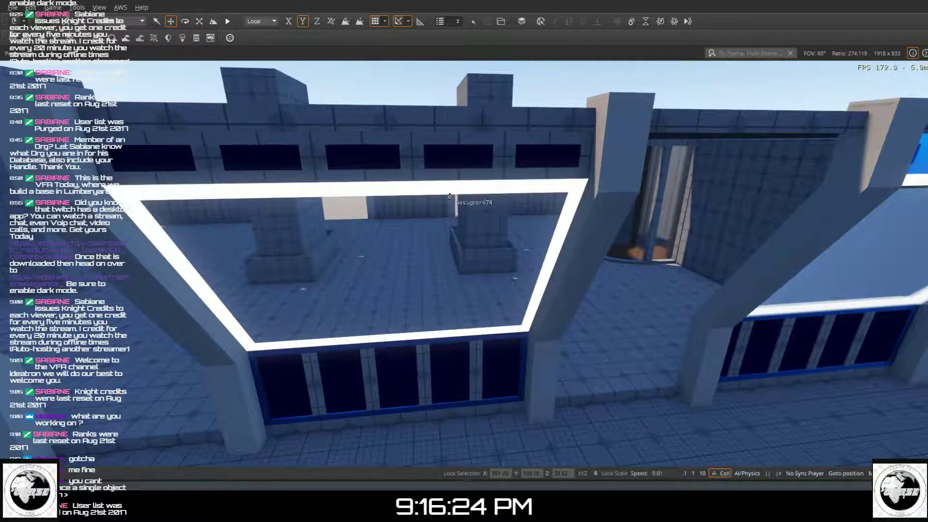
pyautogui.press('w')
pyautogui.moveTo(453, 201); pyautogui.dragTo(471, 127, button='right')
pyautogui.press('w')
pyautogui.moveTo(172, 165); pyautogui.dragTo(427, 172, button='right')
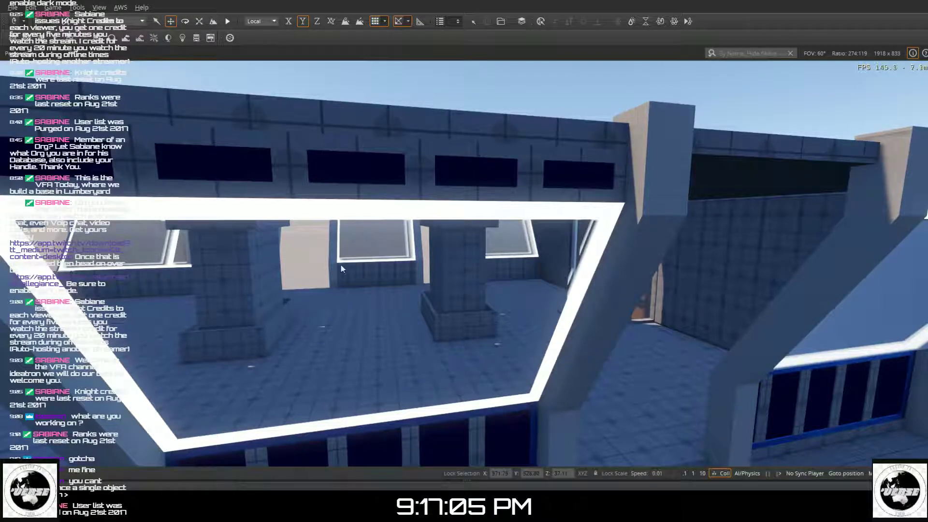
pyautogui.click(610, 218)
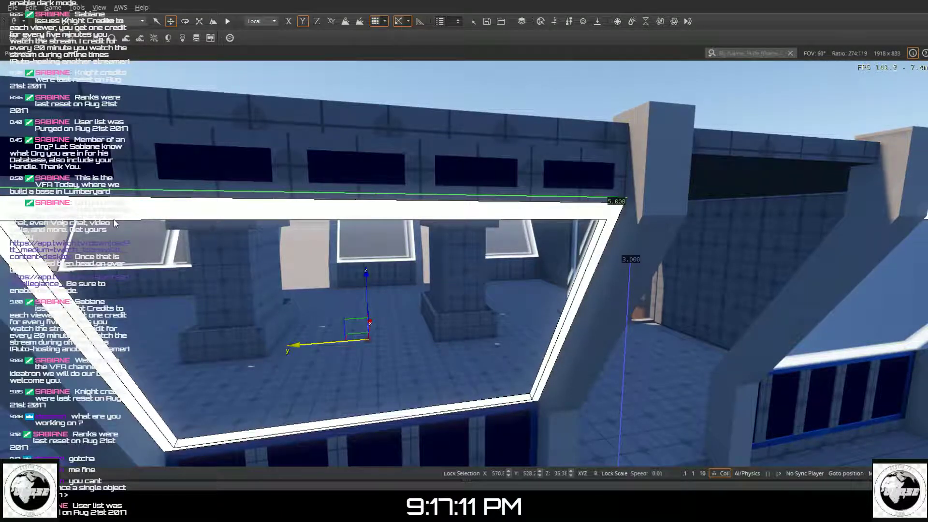
pyautogui.hotkey('ctrl', 'z')
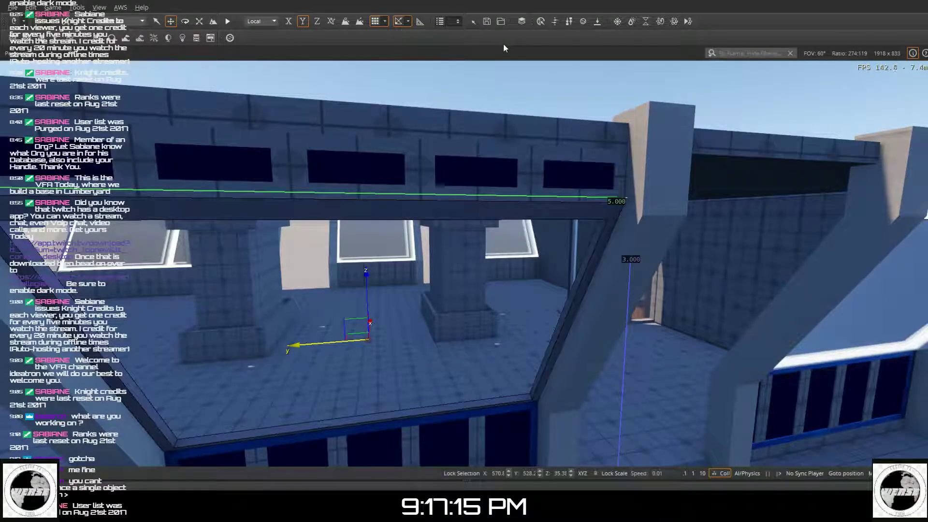
# - Inspect the grey window frame around the empty opening, down to its sill above the lower dark panels
pyautogui.keyDown('alt'); pyautogui.moveTo(405, 193); pyautogui.dragTo(291, 193, button='middle'); pyautogui.keyUp('alt')
pyautogui.moveTo(464, 263); pyautogui.dragTo(480, 300, button='right')
pyautogui.press('w')
pyautogui.press('w')
pyautogui.moveTo(417, 183); pyautogui.dragTo(417, 186, button='right')
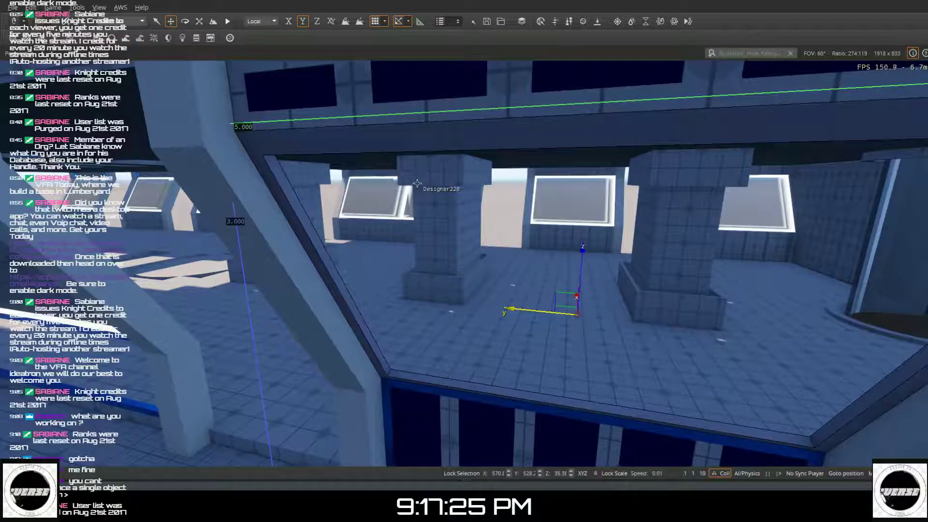
pyautogui.moveTo(472, 148); pyautogui.dragTo(556, 302, button='right')
pyautogui.press('s')
pyautogui.press('w')
pyautogui.press('w')
pyautogui.press('s')
pyautogui.press('w')
pyautogui.press('w')
pyautogui.moveTo(443, 144); pyautogui.dragTo(232, 114, button='right')
pyautogui.press('w')
pyautogui.press('w')
pyautogui.moveTo(436, 129); pyautogui.dragTo(434, 128, button='right')
pyautogui.press('s')
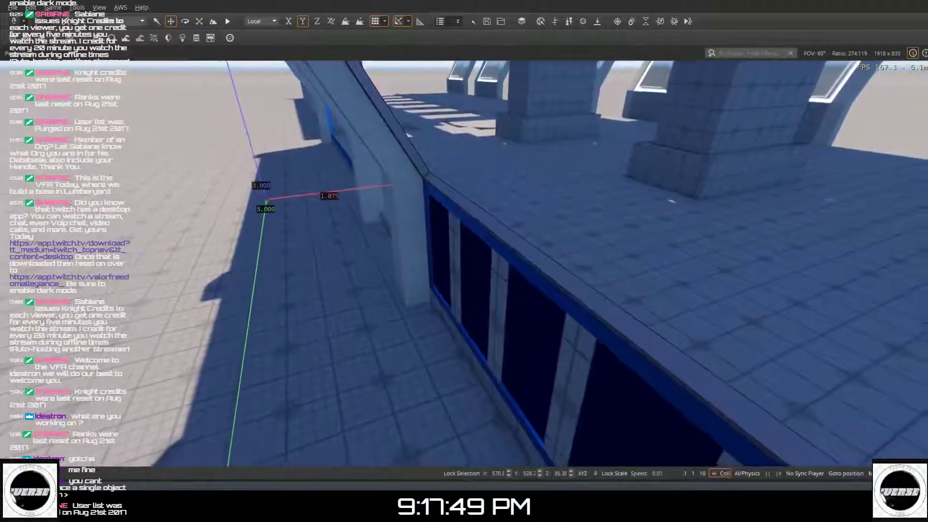
pyautogui.click(204, 237)
pyautogui.moveTo(204, 236); pyautogui.dragTo(219, 225, button='right')
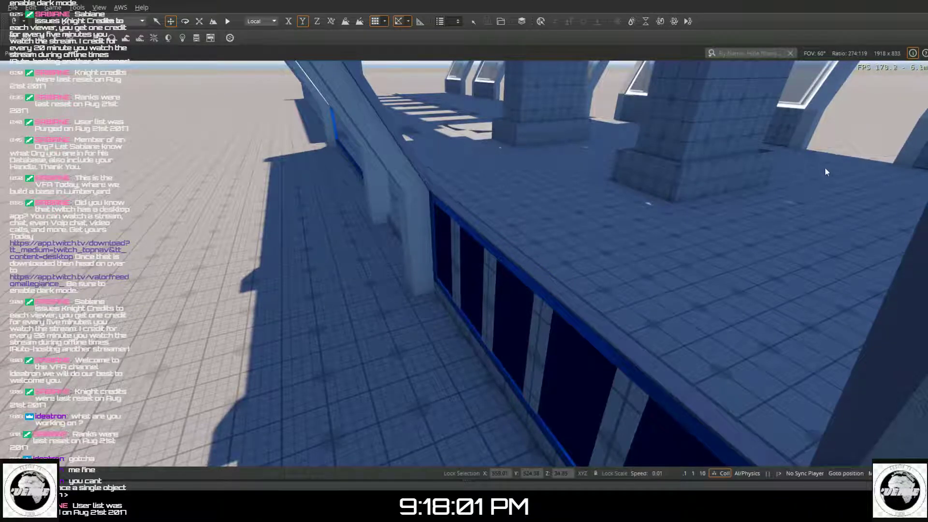
# - Draw a box about 3.125 long, 0.25 deep and 0.625 high on the window's lower sill
pyautogui.click(820, 152)
pyautogui.moveTo(792, 376); pyautogui.dragTo(629, 298, button='right')
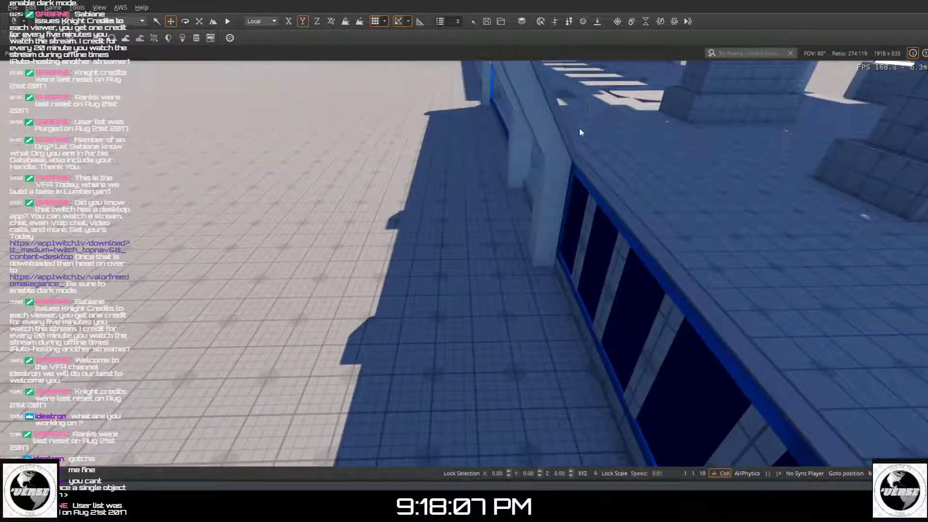
pyautogui.moveTo(581, 163)
pyautogui.mouseDown()
pyautogui.moveTo(653, 283)
pyautogui.moveTo(696, 322)
pyautogui.moveTo(674, 324)
pyautogui.mouseUp()
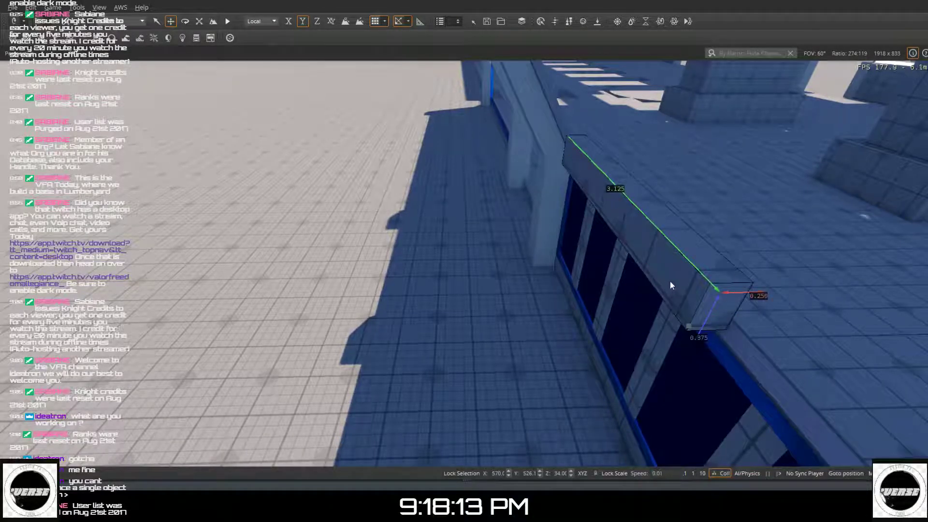
pyautogui.moveTo(680, 260); pyautogui.dragTo(677, 242)
pyautogui.moveTo(678, 243); pyautogui.dragTo(810, 351, button='right')
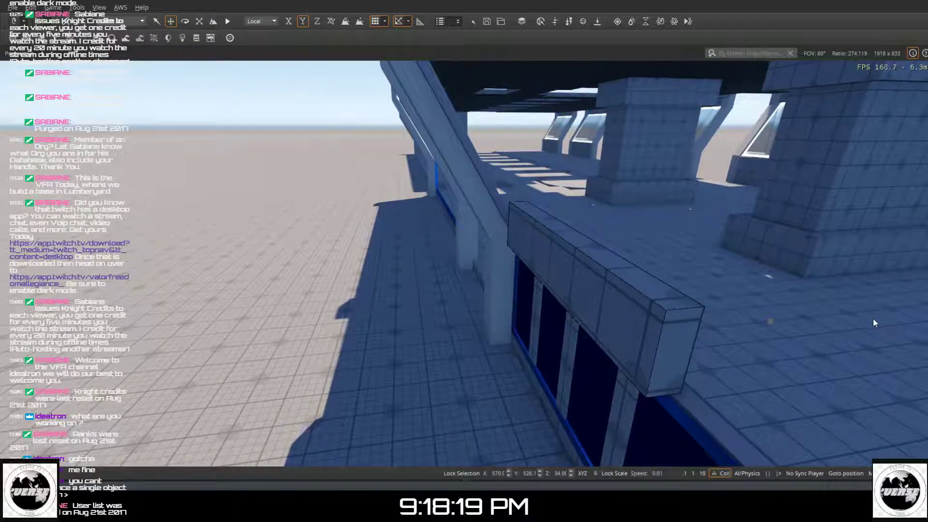
pyautogui.press('Escape')
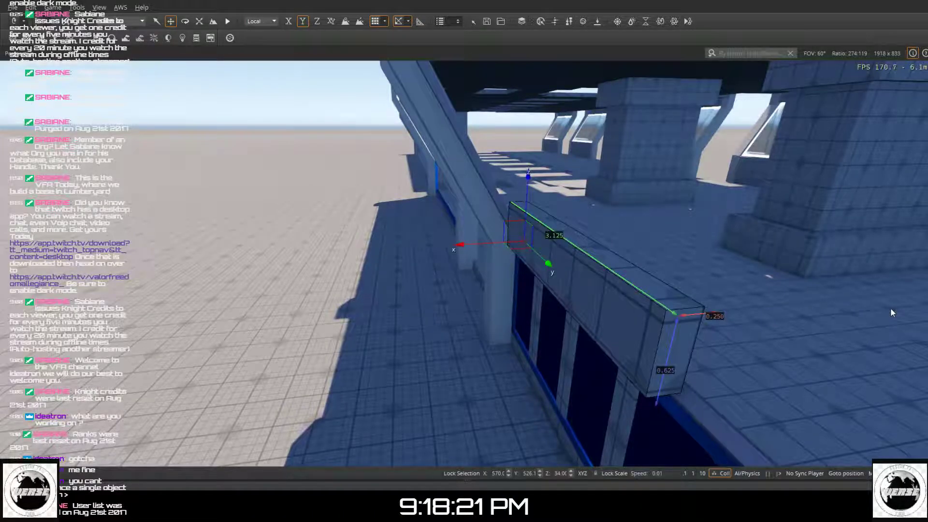
# - Raise the box's top face in face editing until the box is 2.75 high
pyautogui.press('3')
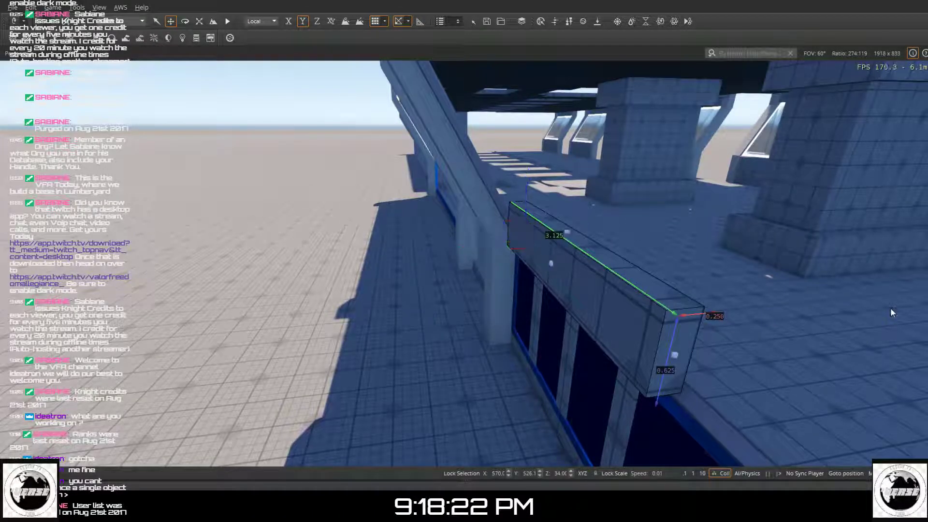
pyautogui.click(574, 235)
pyautogui.moveTo(569, 211); pyautogui.dragTo(553, 81)
pyautogui.moveTo(559, 197); pyautogui.dragTo(559, 65, button='right')
pyautogui.moveTo(589, 294); pyautogui.dragTo(578, 199)
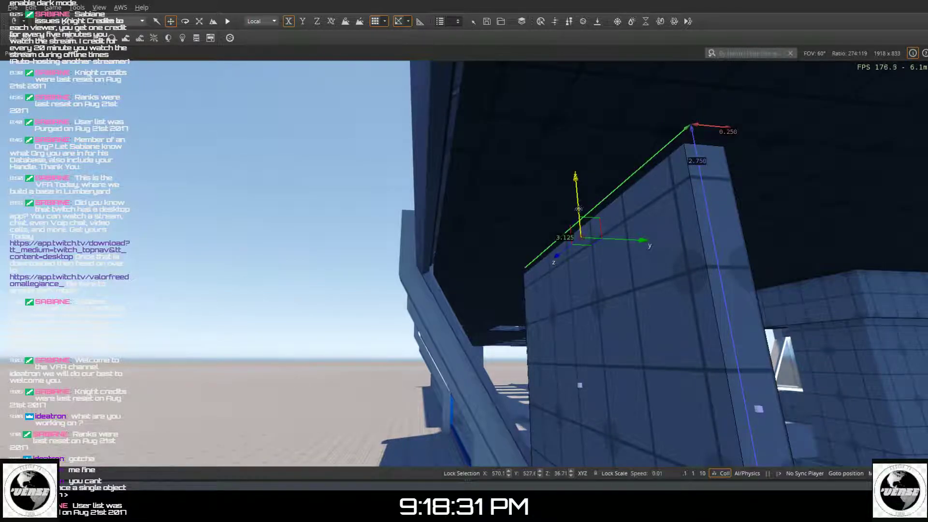
# - Shift the box's top face outward so it slants along the window frame with an overall depth of 1.875
pyautogui.moveTo(613, 234); pyautogui.dragTo(463, 275)
pyautogui.moveTo(450, 330); pyautogui.dragTo(426, 461, button='right')
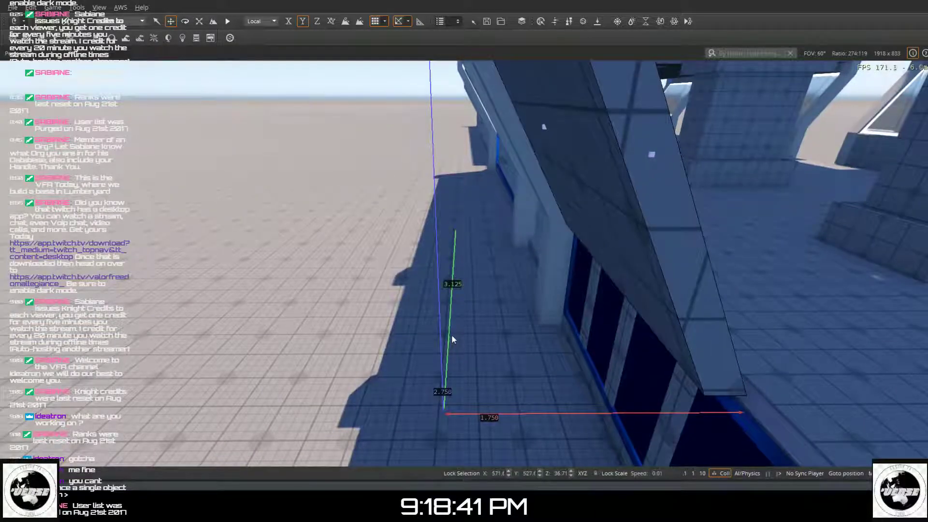
pyautogui.moveTo(464, 257); pyautogui.dragTo(455, 305, button='right')
pyautogui.press('s')
pyautogui.moveTo(459, 237); pyautogui.dragTo(488, 91, button='right')
pyautogui.press('w')
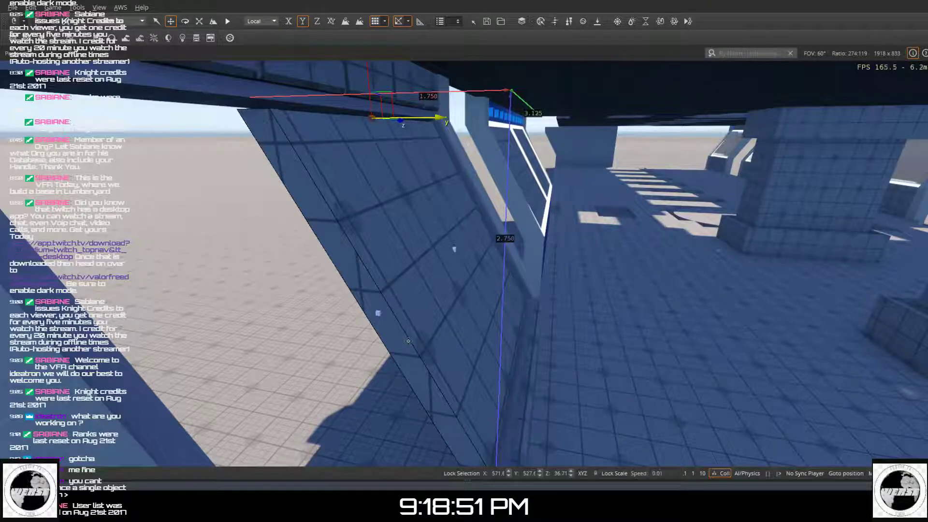
pyautogui.press('d')
pyautogui.moveTo(375, 305); pyautogui.dragTo(374, 301, button='right')
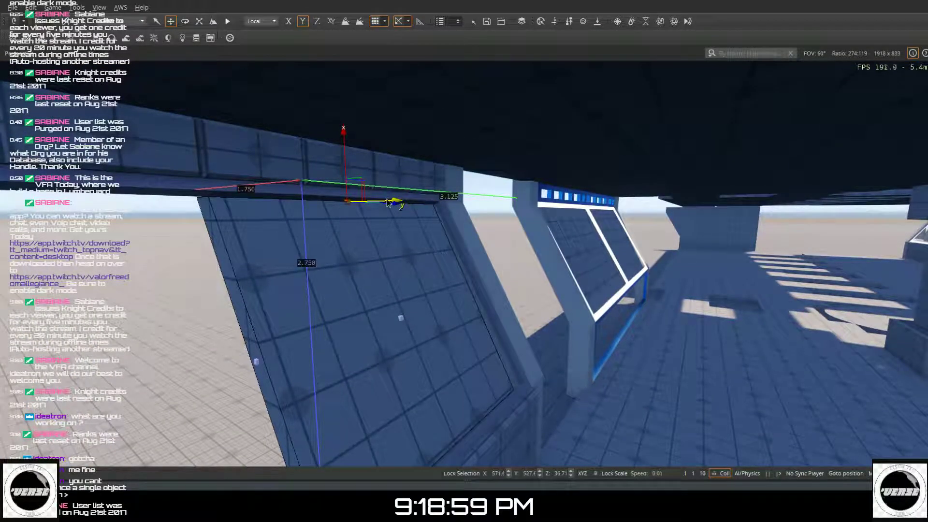
pyautogui.moveTo(386, 199); pyautogui.dragTo(384, 200)
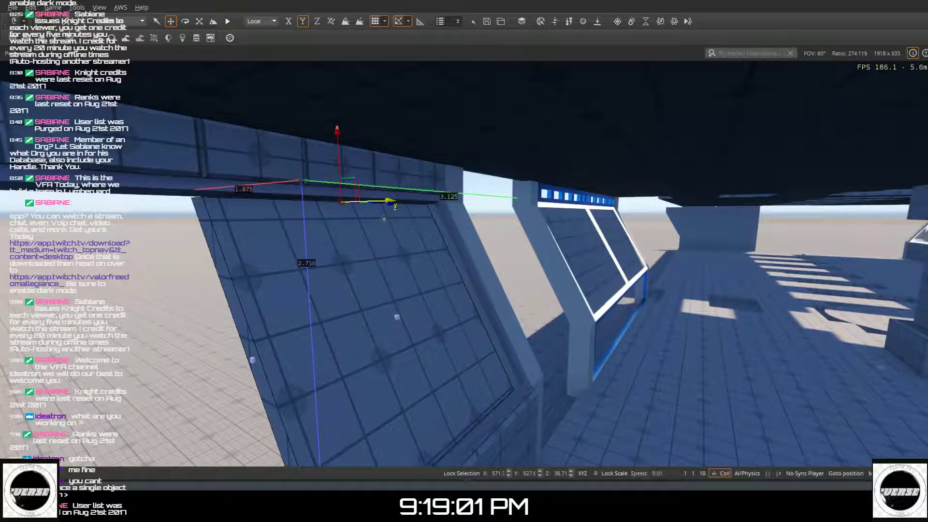
# - Extend the slanted box's end face across the opening to a total length of 4.5
pyautogui.press('d')
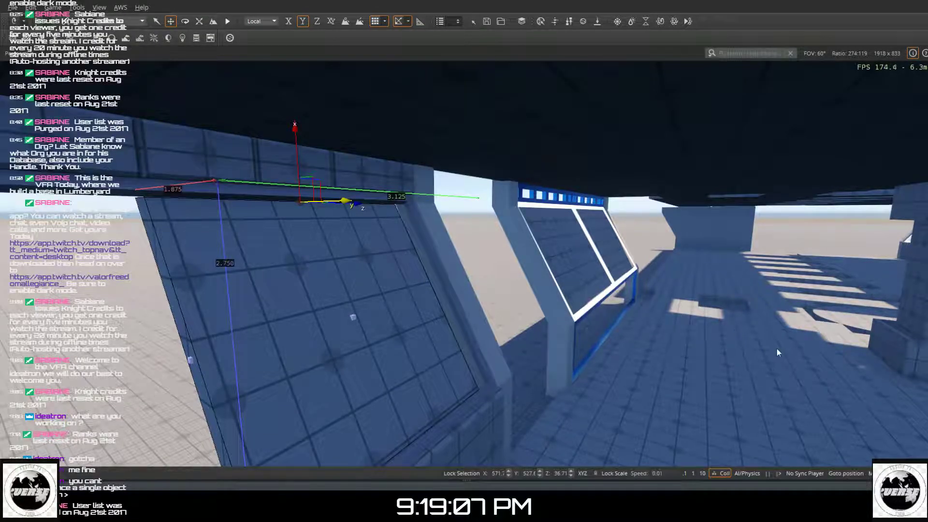
pyautogui.moveTo(328, 266); pyautogui.dragTo(268, 337, button='right')
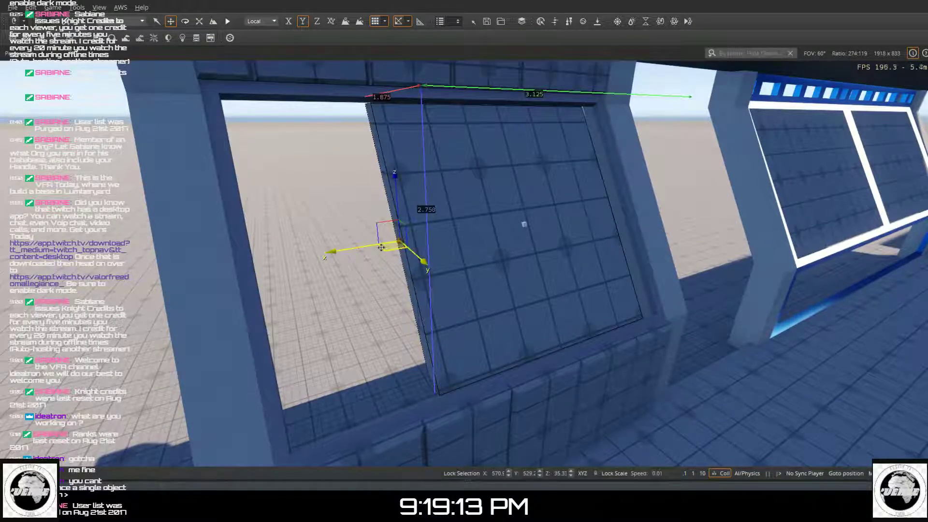
pyautogui.moveTo(378, 245); pyautogui.dragTo(225, 272)
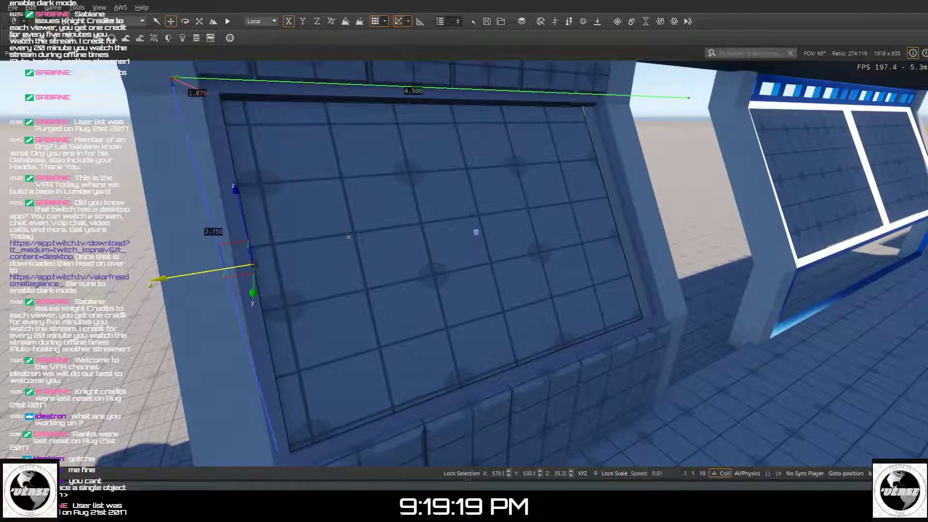
# - Extend the slanted box's end face to the far edge of the window frame, giving a total length of 4.75
pyautogui.press('w')
pyautogui.moveTo(348, 237); pyautogui.dragTo(506, 236, button='right')
pyautogui.scroll(3, 504, 239)
pyautogui.moveTo(432, 279); pyautogui.dragTo(303, 251, button='right')
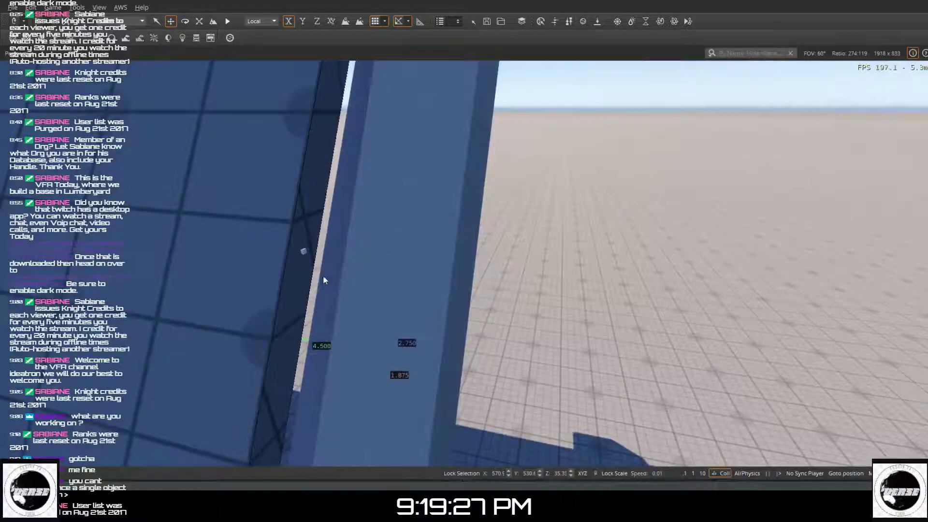
pyautogui.click(303, 249)
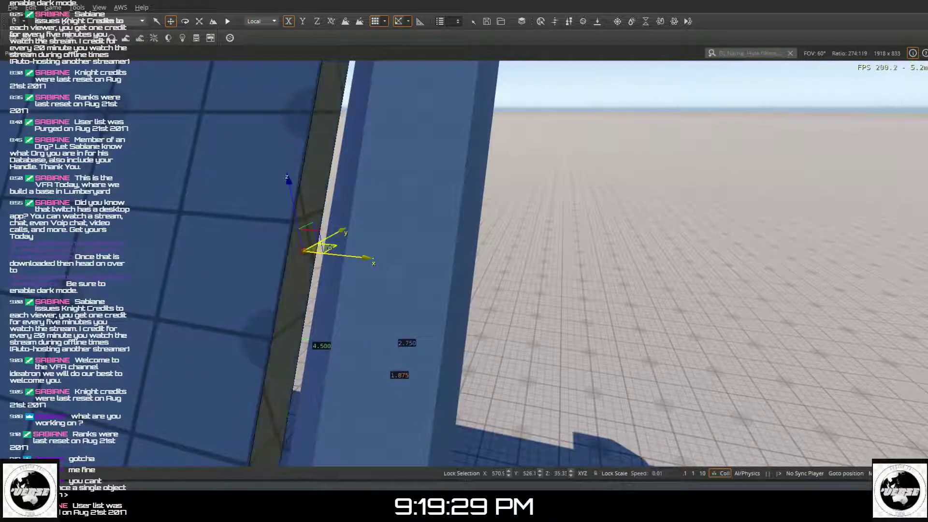
pyautogui.moveTo(330, 253); pyautogui.dragTo(355, 262)
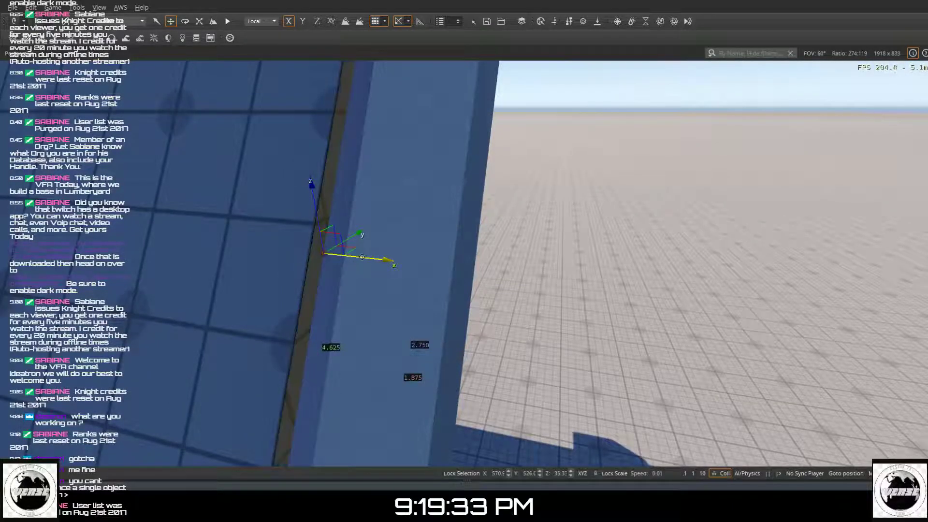
pyautogui.moveTo(309, 341); pyautogui.dragTo(270, 309, button='right')
pyautogui.press('a')
pyautogui.press('w')
pyautogui.moveTo(302, 375); pyautogui.dragTo(355, 247, button='right')
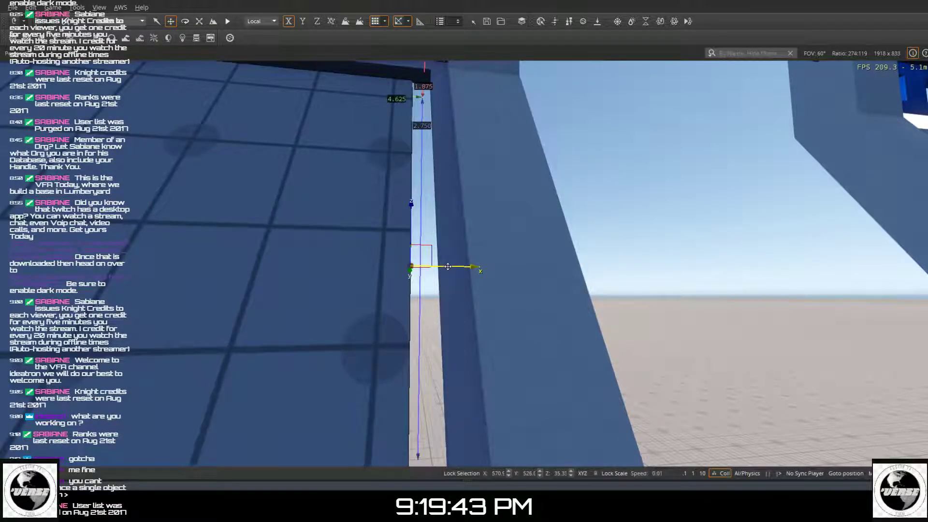
pyautogui.moveTo(446, 268); pyautogui.dragTo(452, 267)
# - With grid snapping off, lower the slanted box's bottom face until the box is about 2.789 high
pyautogui.moveTo(449, 267); pyautogui.dragTo(551, 262, button='right')
pyautogui.press('s')
pyautogui.press('d')
pyautogui.moveTo(413, 292); pyautogui.dragTo(391, 302, button='right')
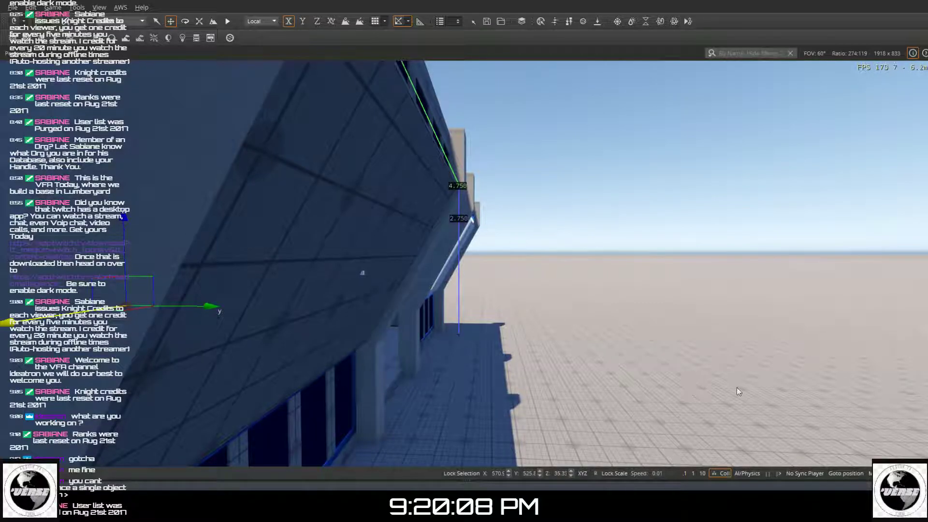
pyautogui.click(862, 331)
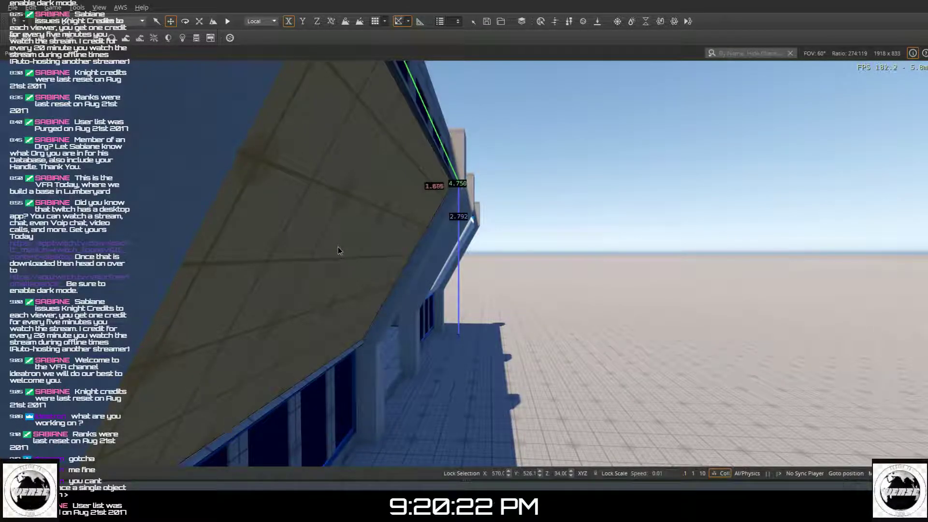
pyautogui.press('a')
pyautogui.press('a')
pyautogui.moveTo(337, 246); pyautogui.dragTo(421, 295, button='right')
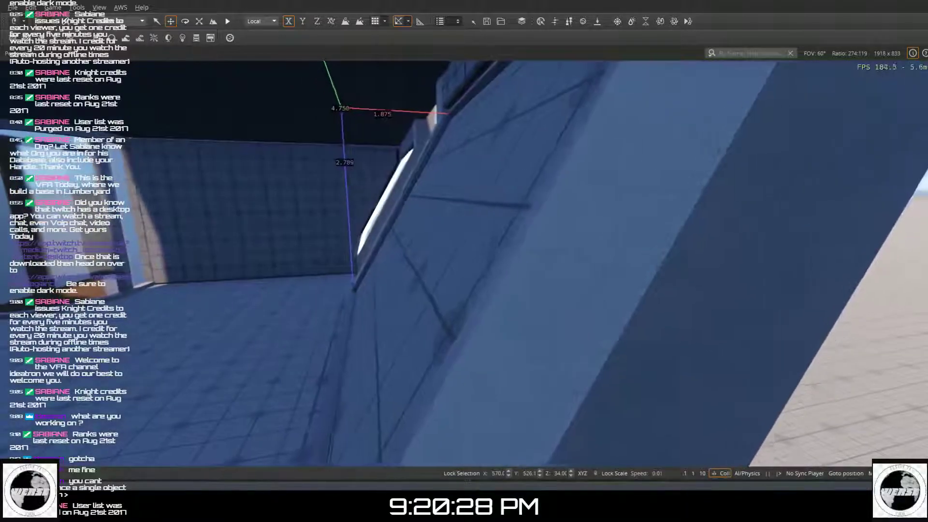
pyautogui.press('a')
pyautogui.press('a')
pyautogui.moveTo(340, 243)
pyautogui.mouseDown(button='right')
pyautogui.moveTo(360, 258)
pyautogui.moveTo(406, 237)
pyautogui.moveTo(420, 222)
pyautogui.moveTo(418, 193)
pyautogui.moveTo(401, 205)
pyautogui.moveTo(444, 184)
pyautogui.moveTo(502, 205)
pyautogui.moveTo(337, 243)
pyautogui.mouseUp(button='right')
pyautogui.press('a')
pyautogui.press('a')
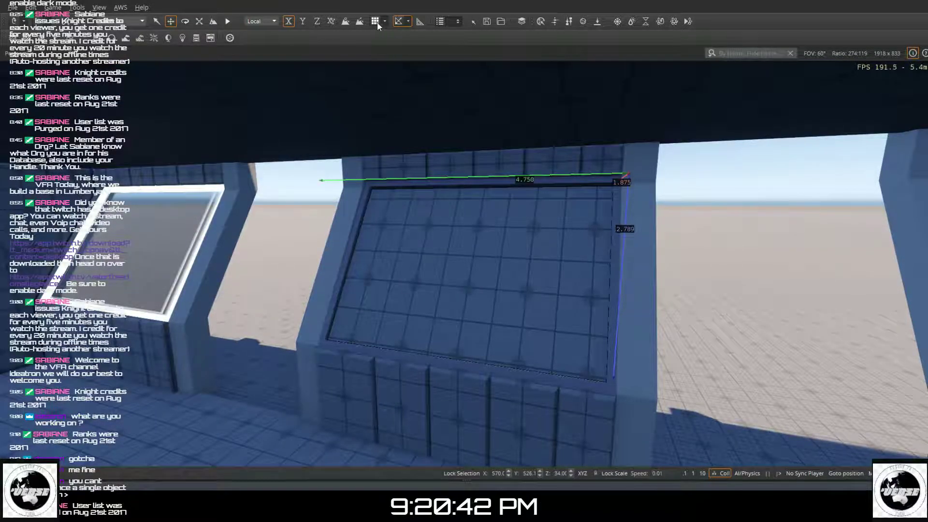
# - Re-enable grid snapping and set the slanted box's pivot to the centre of the box
pyautogui.moveTo(418, 159); pyautogui.dragTo(418, 158, button='right')
pyautogui.press('w')
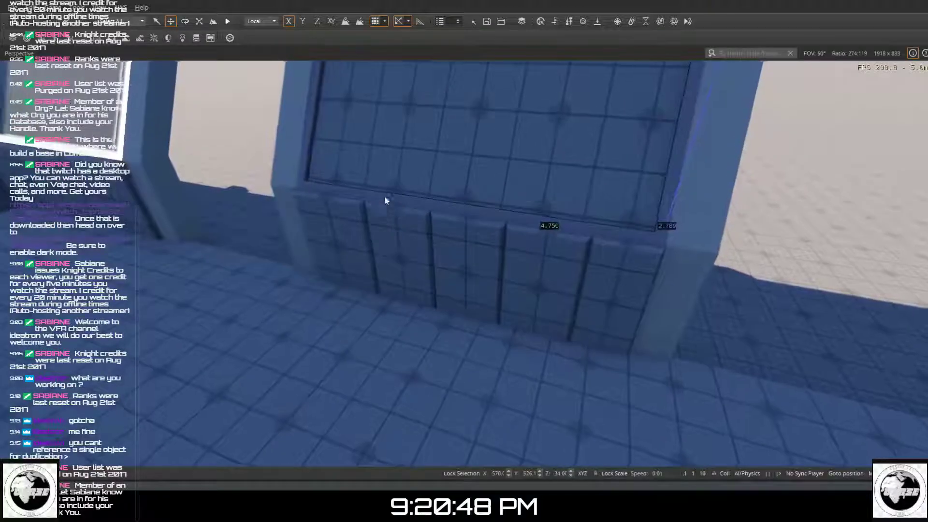
pyautogui.press('w')
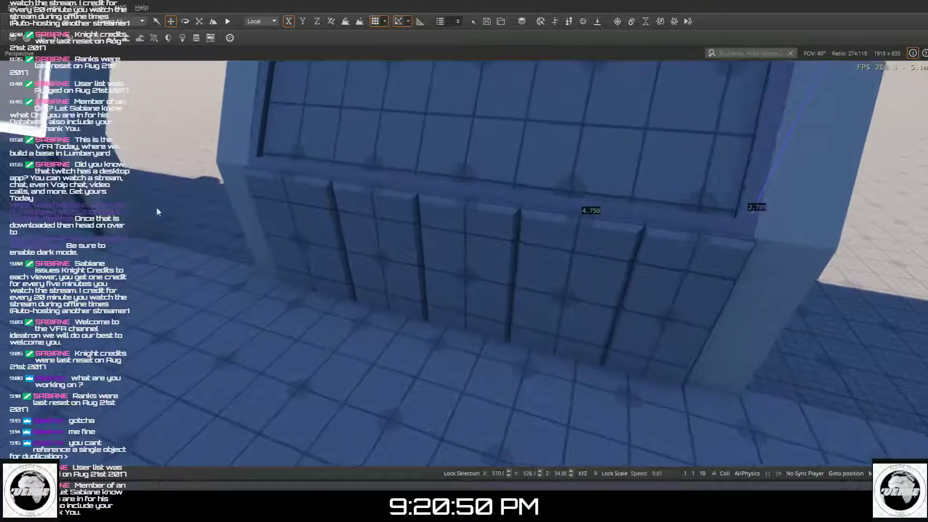
pyautogui.scroll(2, 179, 191)
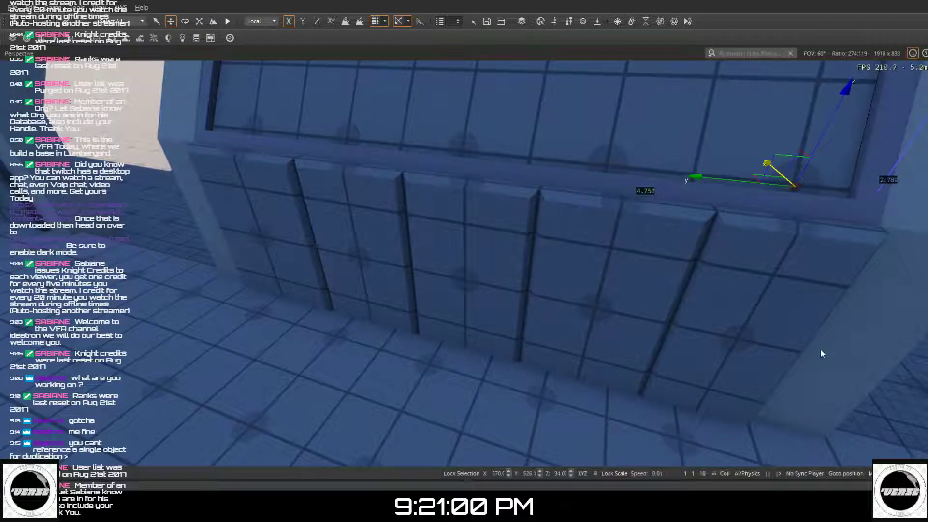
pyautogui.press('4')
pyautogui.moveTo(530, 185); pyautogui.dragTo(493, 97, button='right')
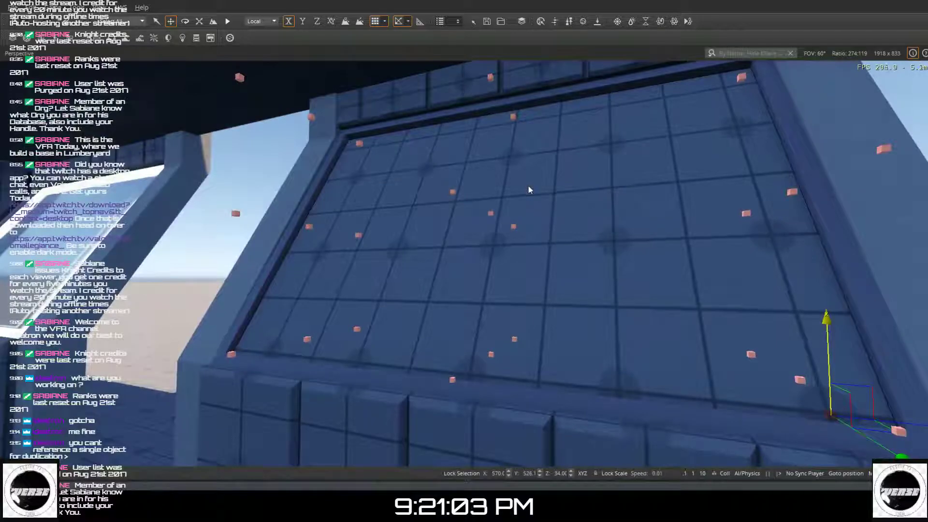
pyautogui.click(491, 212)
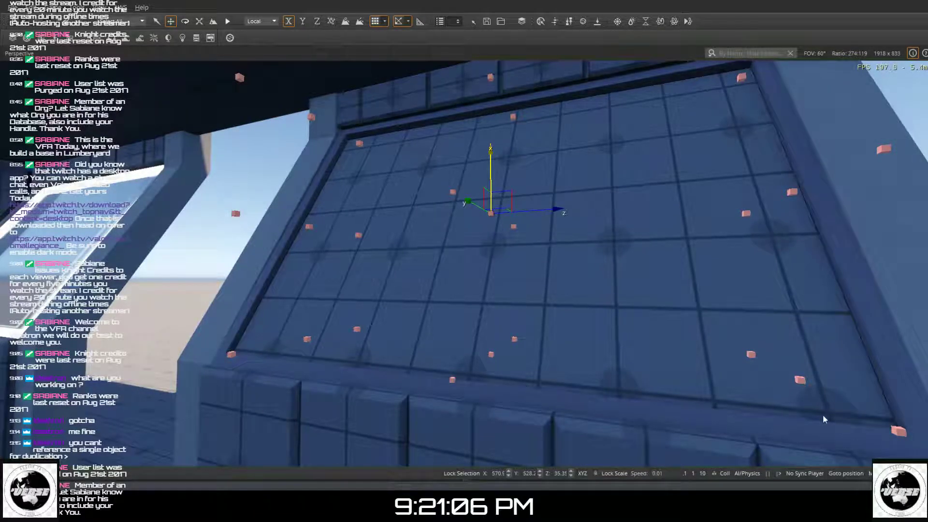
pyautogui.press('Escape')
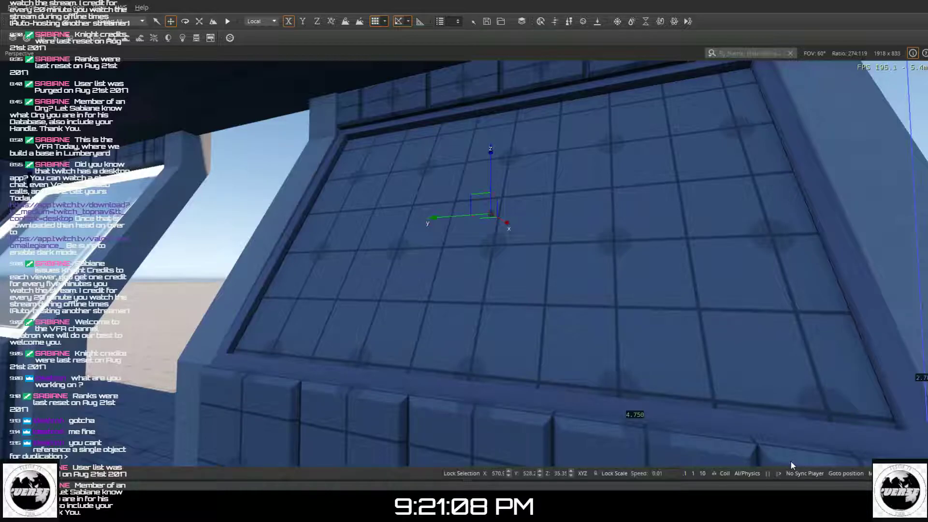
pyautogui.click(174, 253)
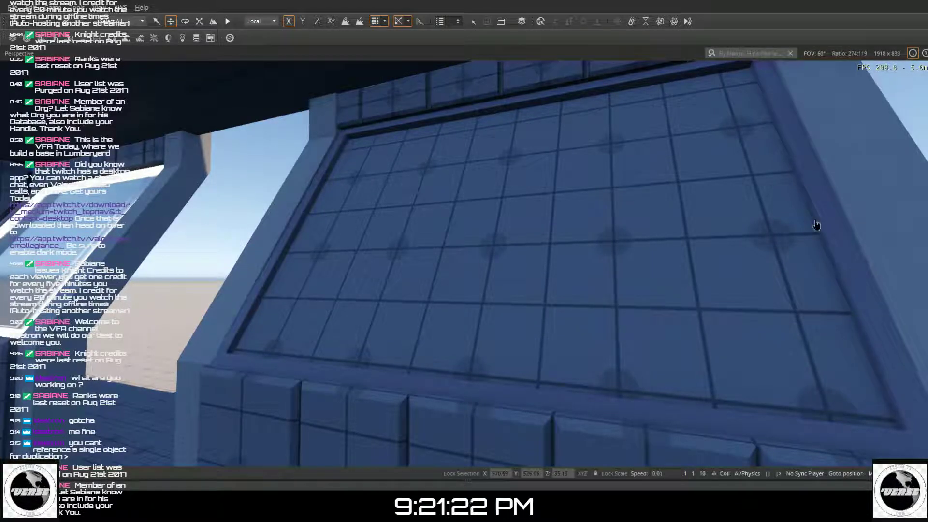
# - Slide the narrow end panel below the window out past the frame post and delete the 1.0-wide panel beside it
pyautogui.moveTo(766, 110); pyautogui.dragTo(667, 182, button='right')
pyautogui.click(605, 296)
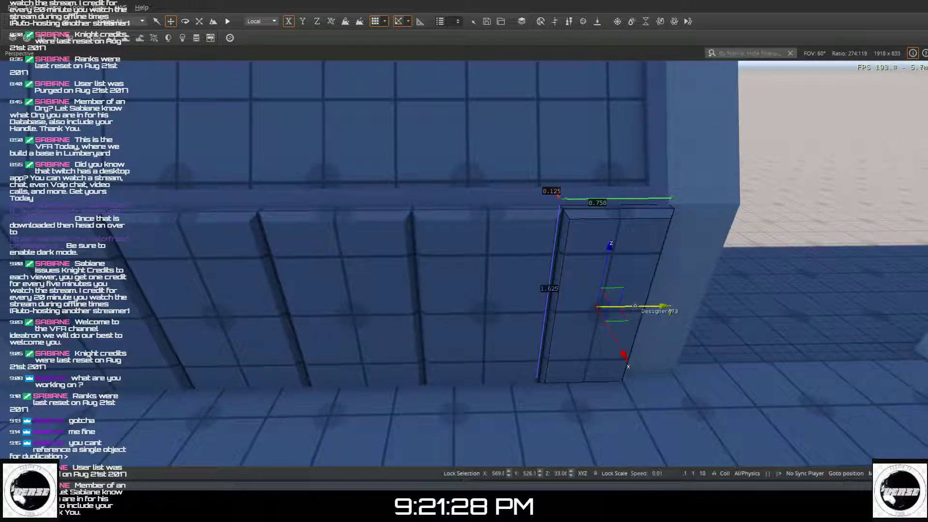
pyautogui.moveTo(635, 305); pyautogui.dragTo(746, 307)
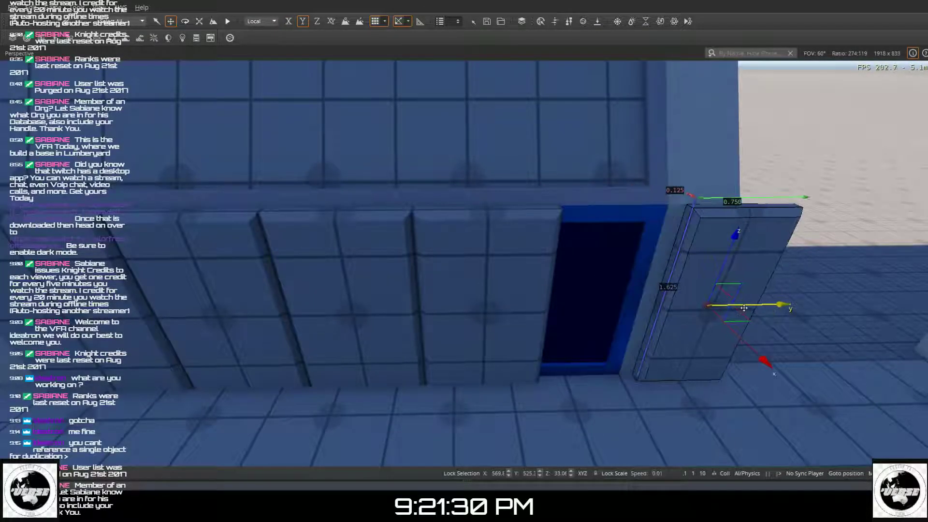
pyautogui.click(475, 303)
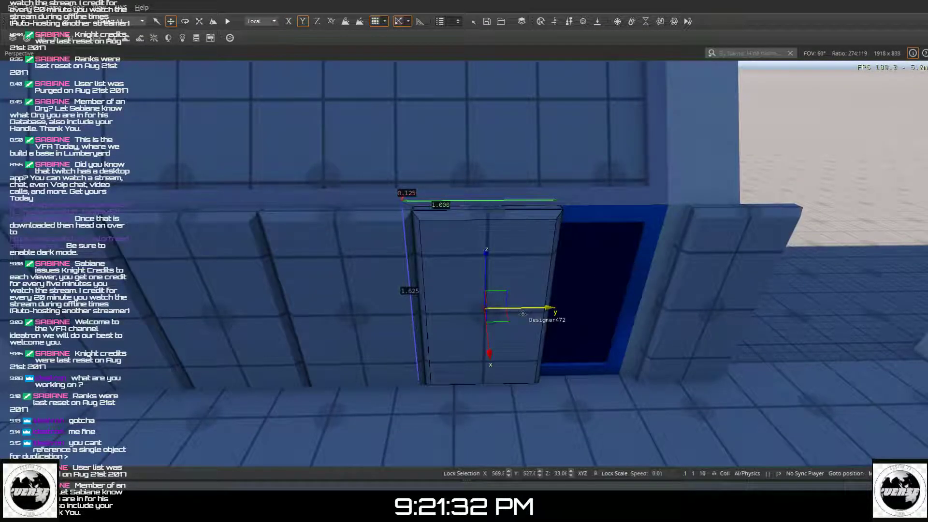
pyautogui.moveTo(519, 308); pyautogui.dragTo(489, 309)
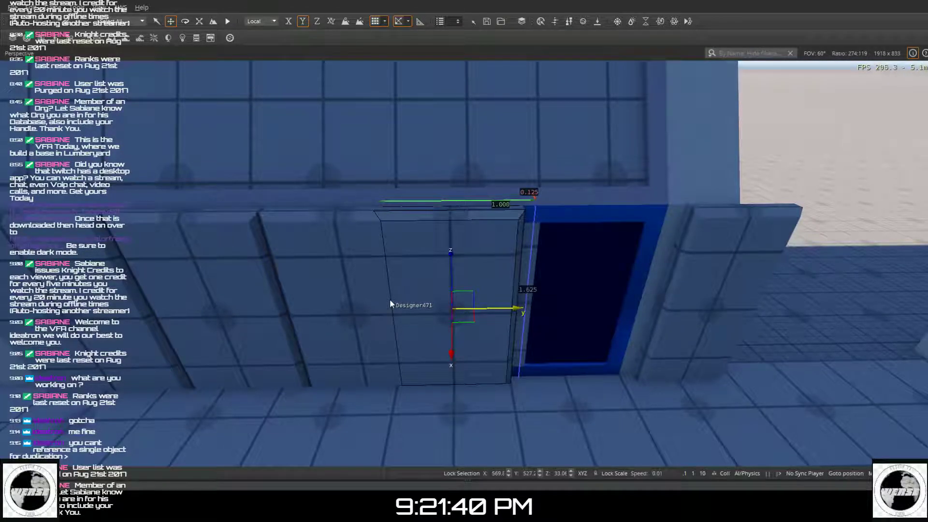
pyautogui.press('Delete')
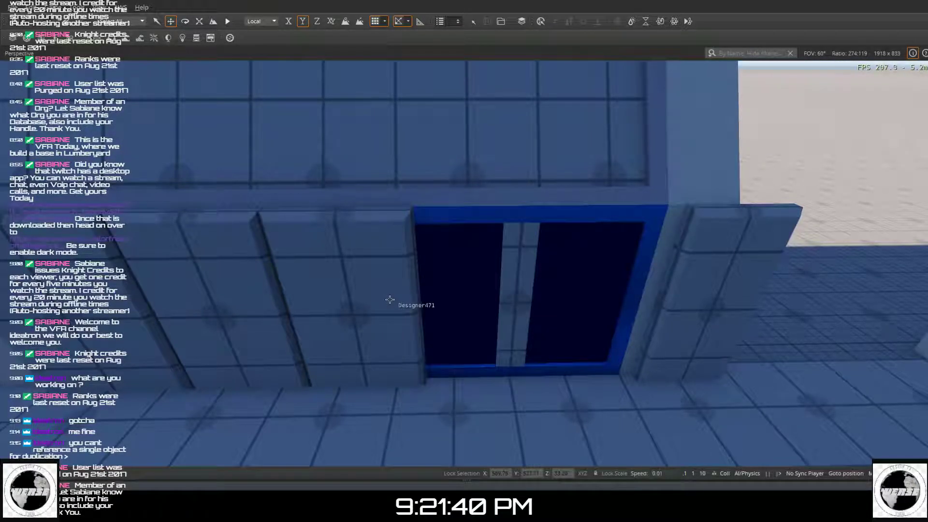
# - Move the 0.75-wide end panel back over the exposed opening and set its pivot at the edge away from the post
pyautogui.click(734, 275)
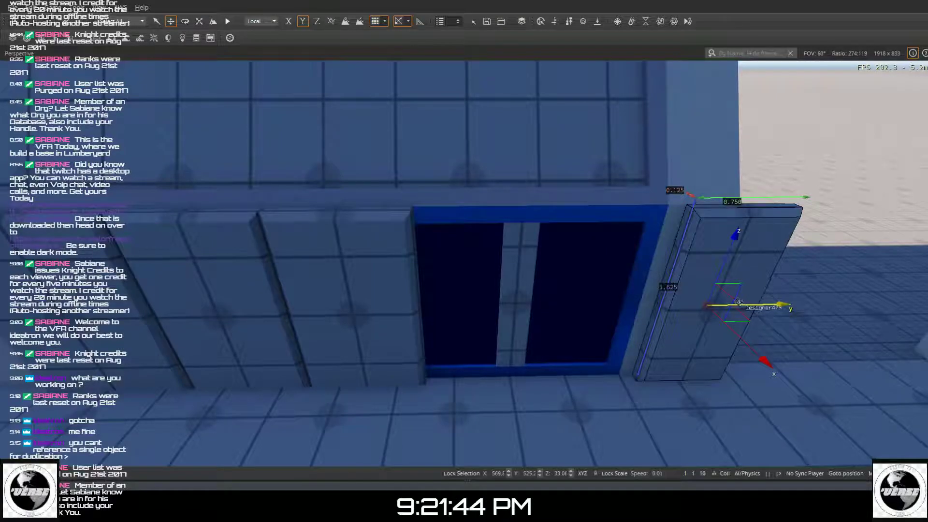
pyautogui.moveTo(741, 305); pyautogui.dragTo(586, 342)
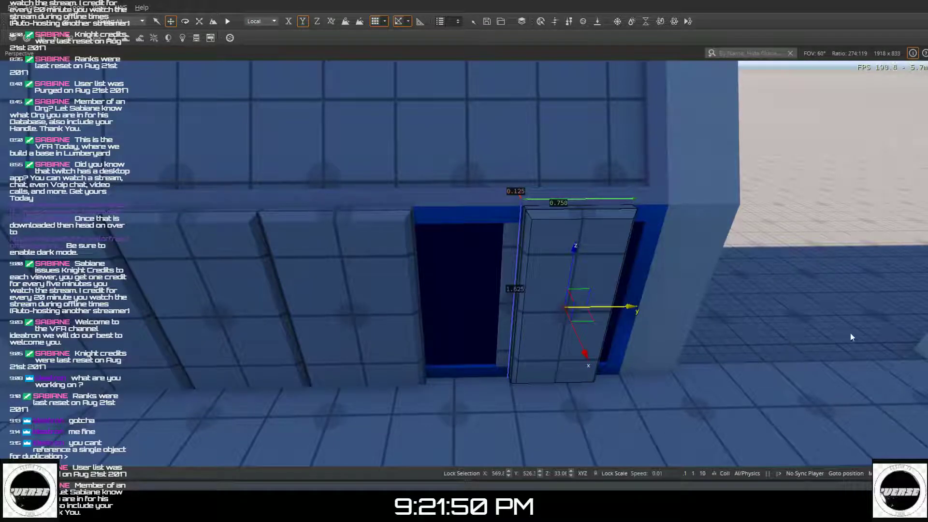
pyautogui.press('4')
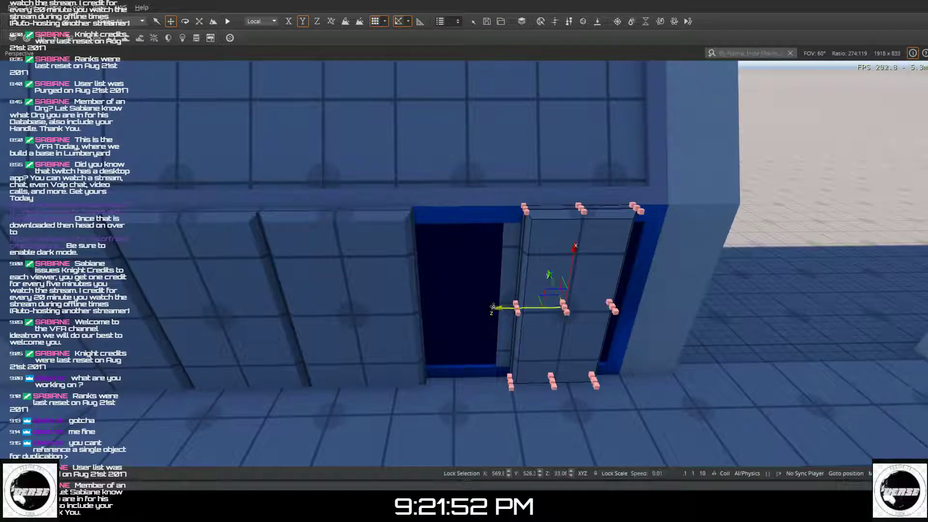
pyautogui.click(516, 306)
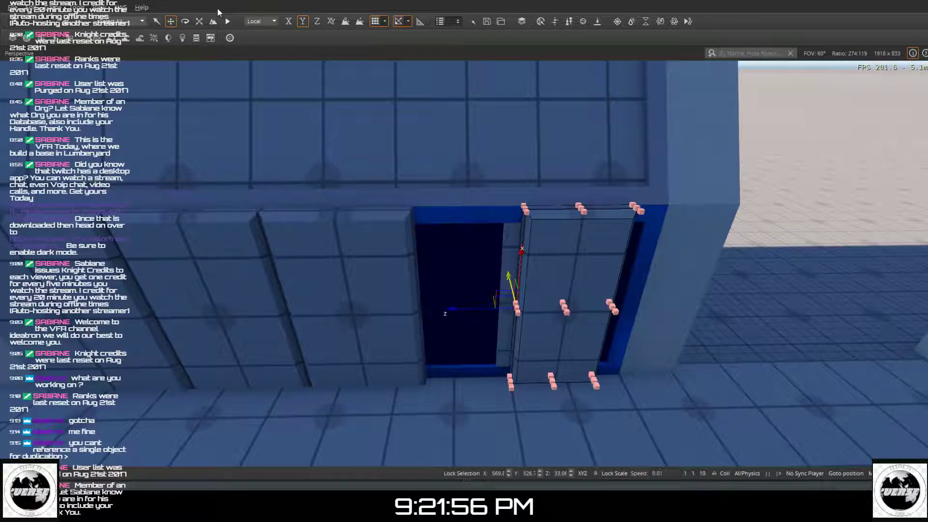
# - Scale the end panel's width to 0.998 so it reaches the frame post
pyautogui.click(201, 21)
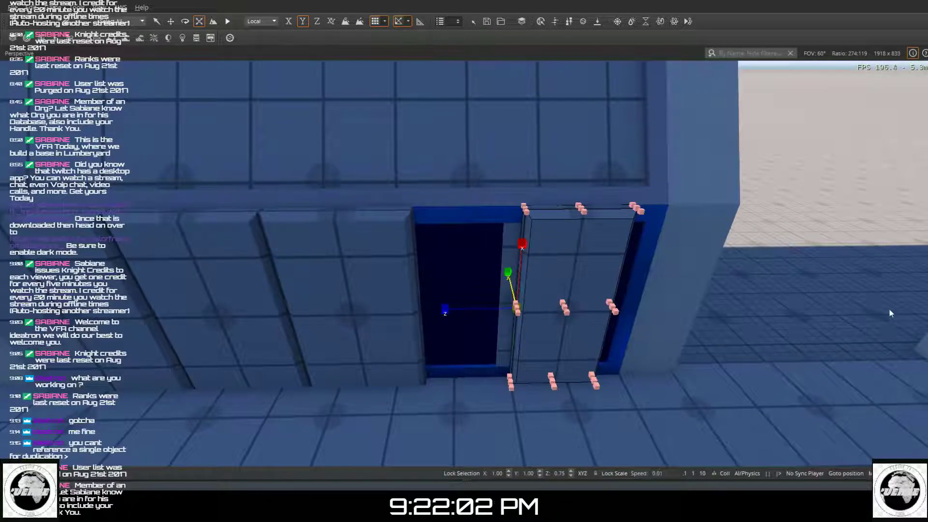
pyautogui.press('Escape')
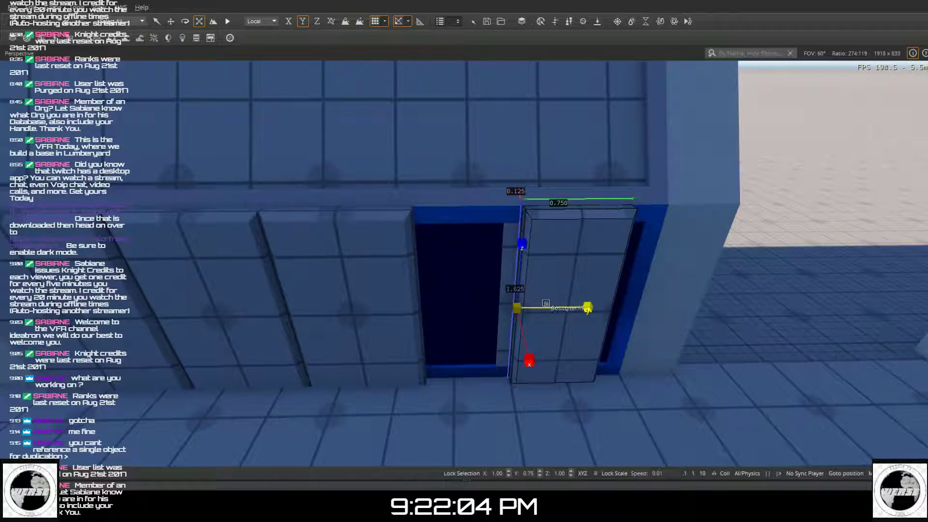
pyautogui.moveTo(550, 309); pyautogui.dragTo(549, 293)
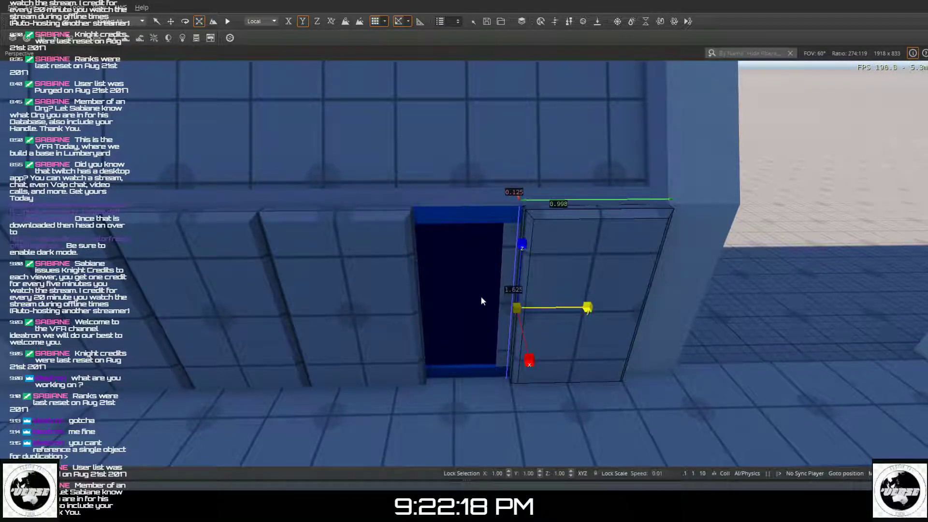
# - Set the widened end panel's pivot back to the panel's centre
pyautogui.press('d')
pyautogui.moveTo(443, 305); pyautogui.dragTo(435, 307, button='right')
pyautogui.press('d')
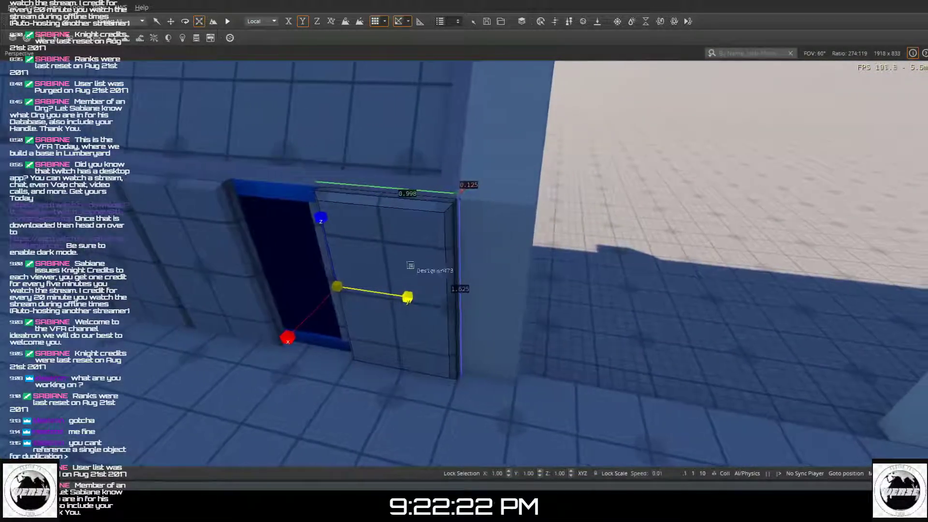
pyautogui.press('w')
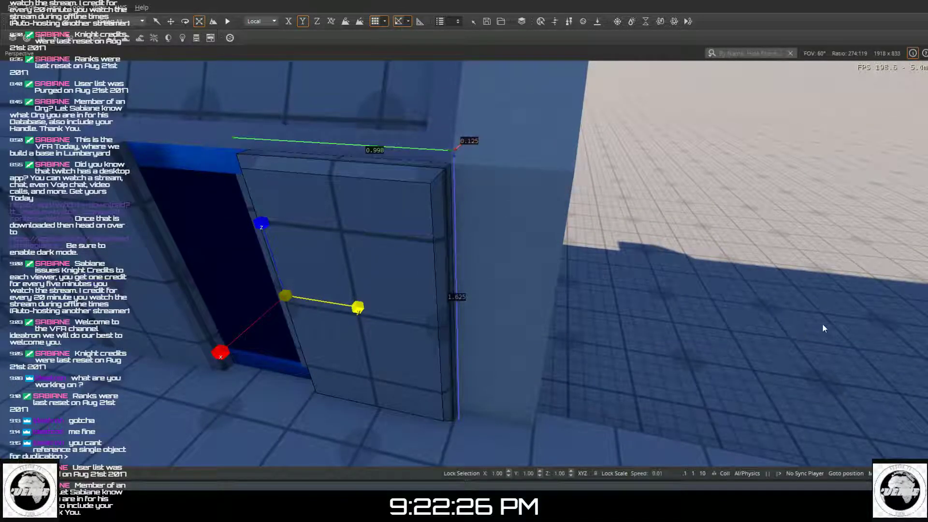
pyautogui.press('4')
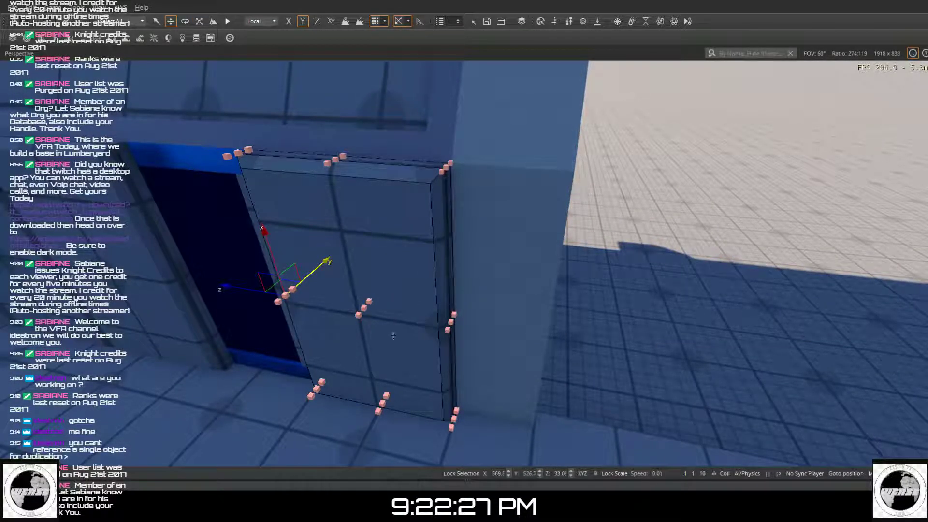
pyautogui.click(362, 309)
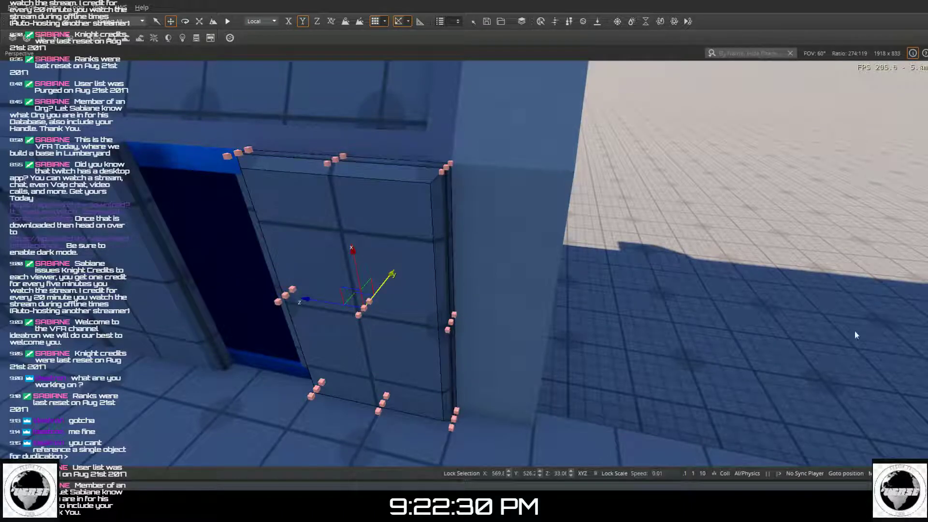
pyautogui.press('Escape')
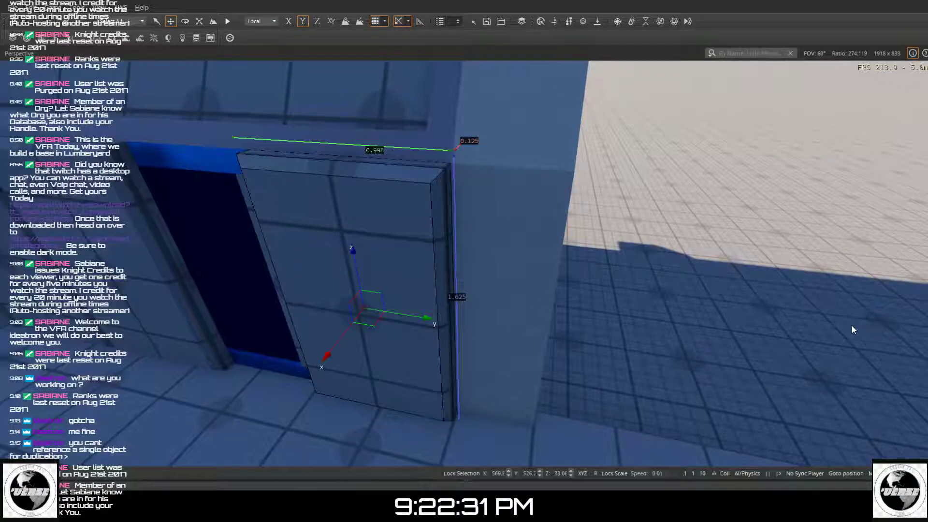
# - Slide the next 1.0-wide panel along the wall up against the widened end panel
pyautogui.moveTo(582, 314); pyautogui.dragTo(706, 294, button='right')
pyautogui.press('a')
pyautogui.moveTo(472, 276); pyautogui.dragTo(367, 290, button='right')
pyautogui.moveTo(580, 309); pyautogui.dragTo(538, 253, button='right')
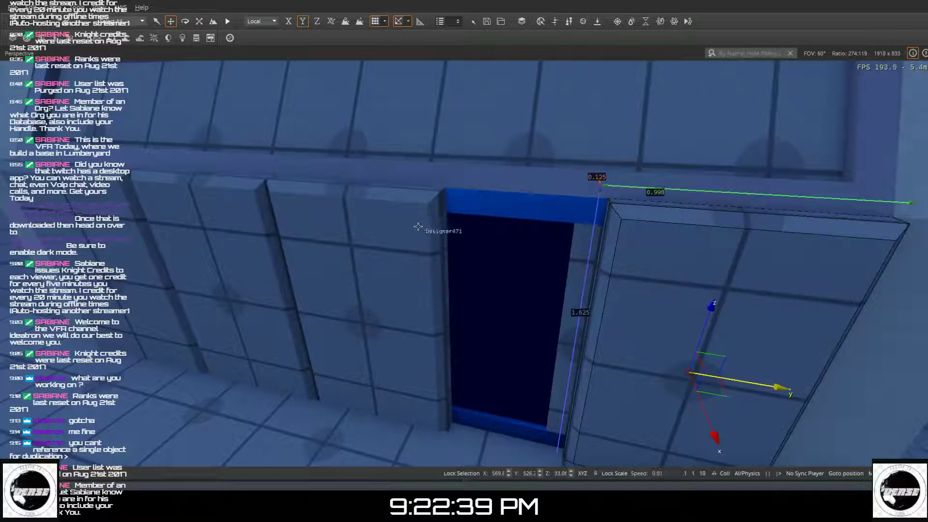
pyautogui.moveTo(366, 233); pyautogui.dragTo(362, 231)
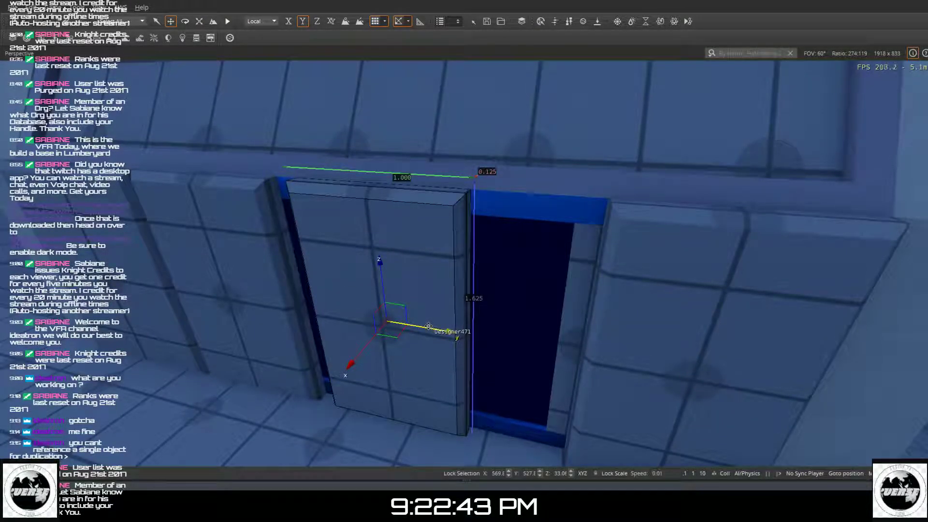
pyautogui.moveTo(428, 326); pyautogui.dragTo(539, 349)
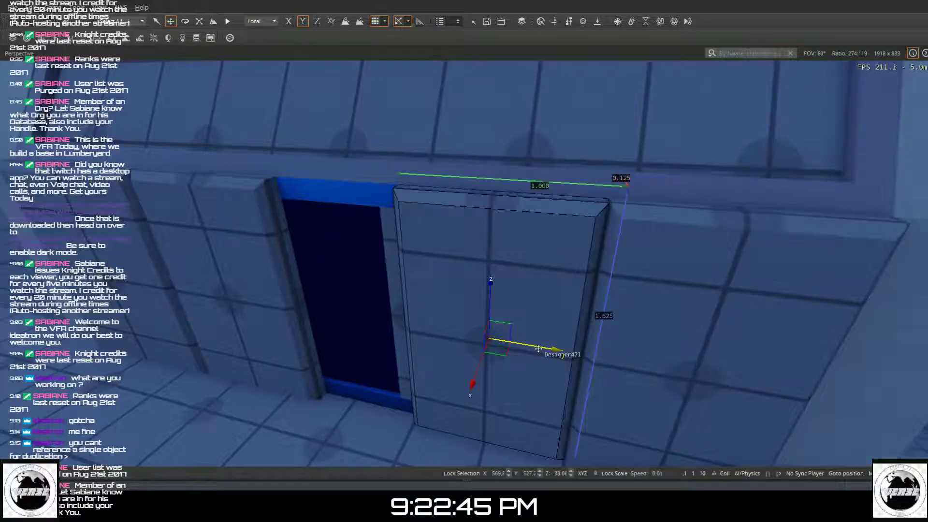
# - Slide the 1.0-wide panel on the other side of the gap along the wall up against the panel just moved
pyautogui.press('a')
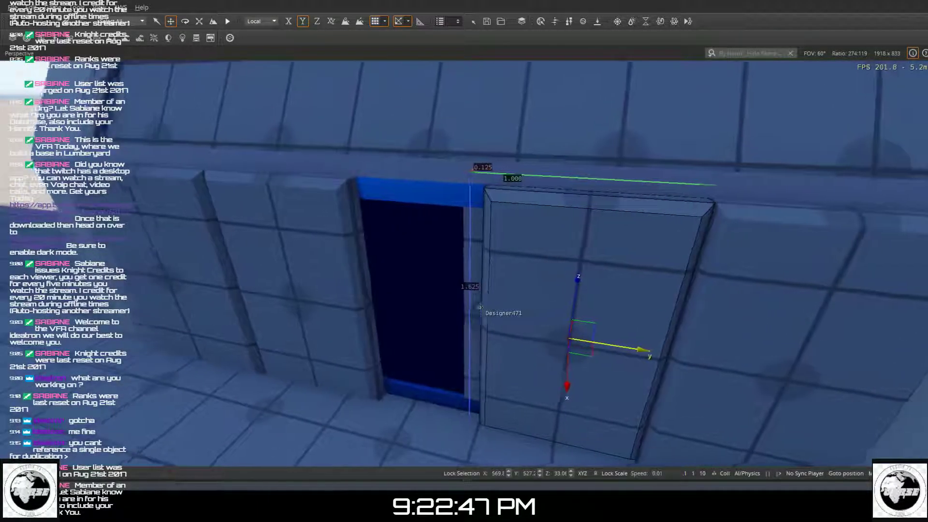
pyautogui.press('a')
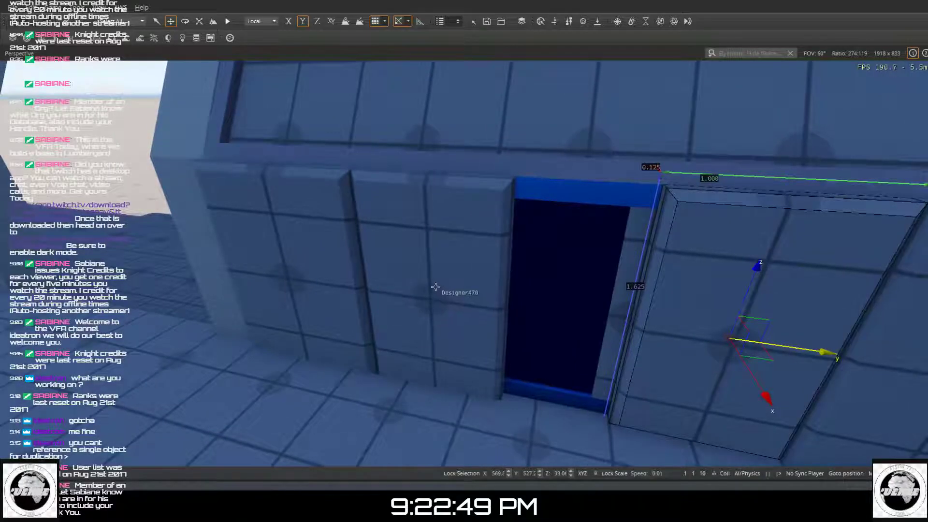
pyautogui.hotkey('ctrl', 'z')
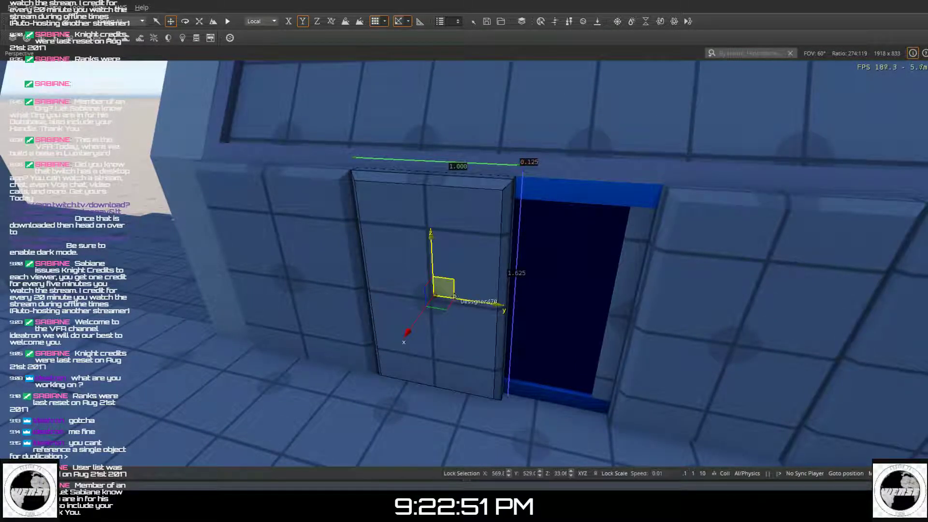
pyautogui.moveTo(463, 301); pyautogui.dragTo(585, 334)
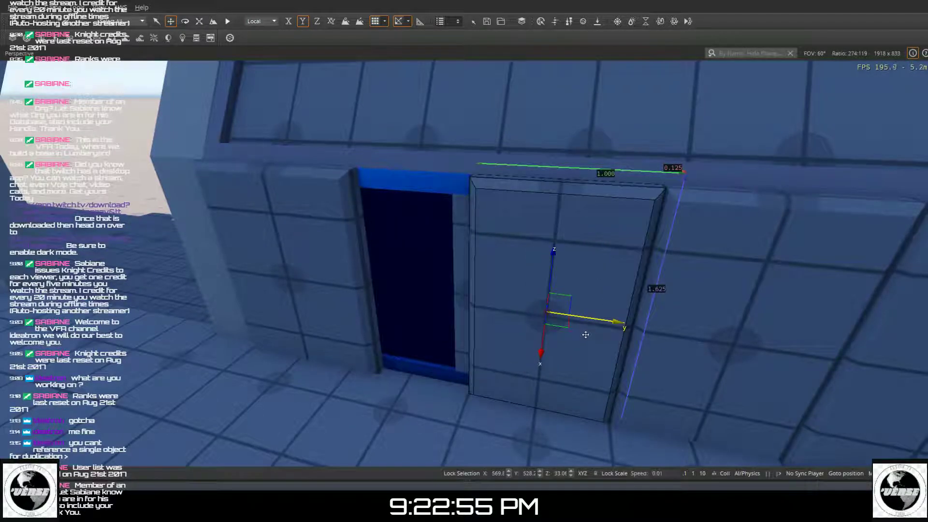
# - Delete the 1.244-wide wall panel at the far end of the row below the window
pyautogui.press('a')
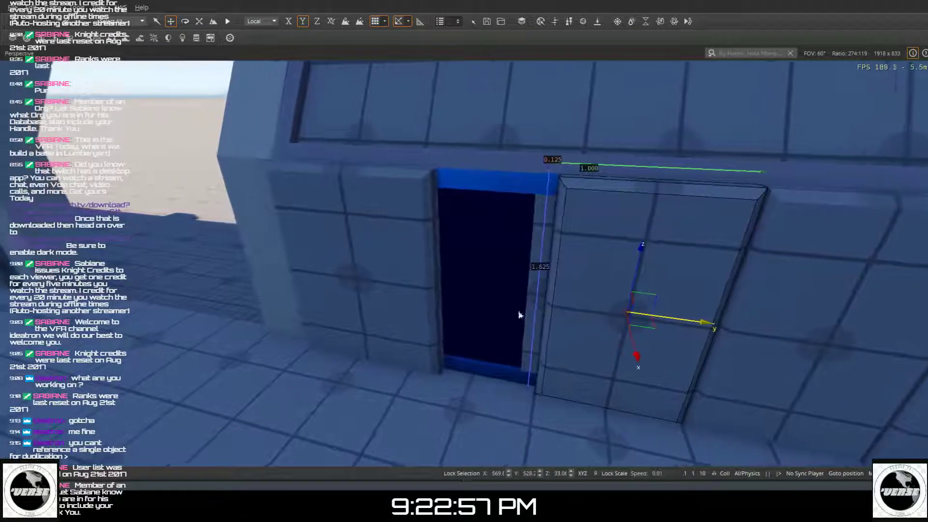
pyautogui.hotkey('ctrl', 'z')
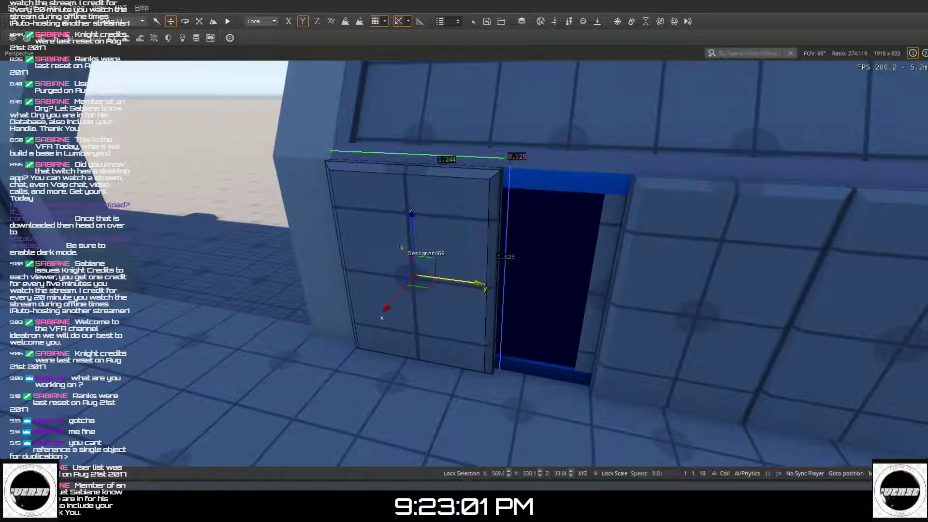
pyautogui.press('Delete')
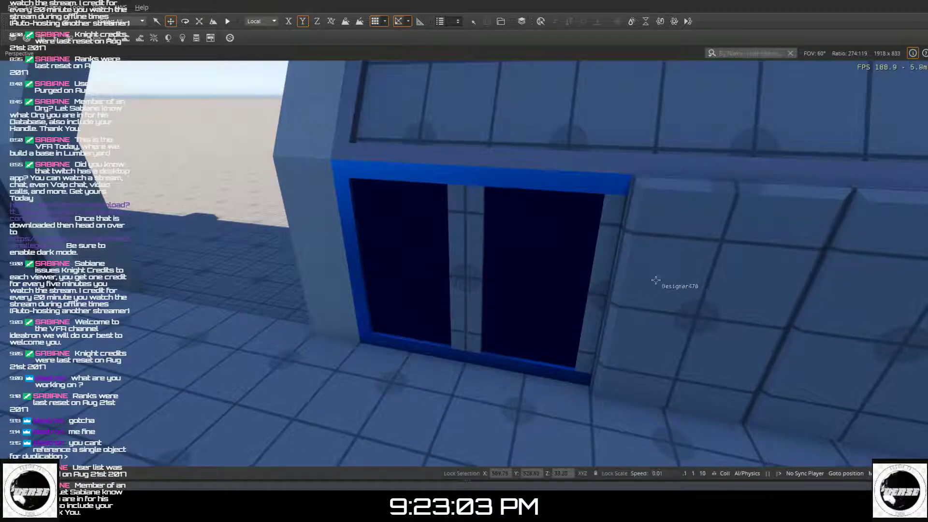
# - Duplicate the adjoining 1.0-wide panel twice along the wall to fill the opening up to the far frame post
pyautogui.click(656, 260)
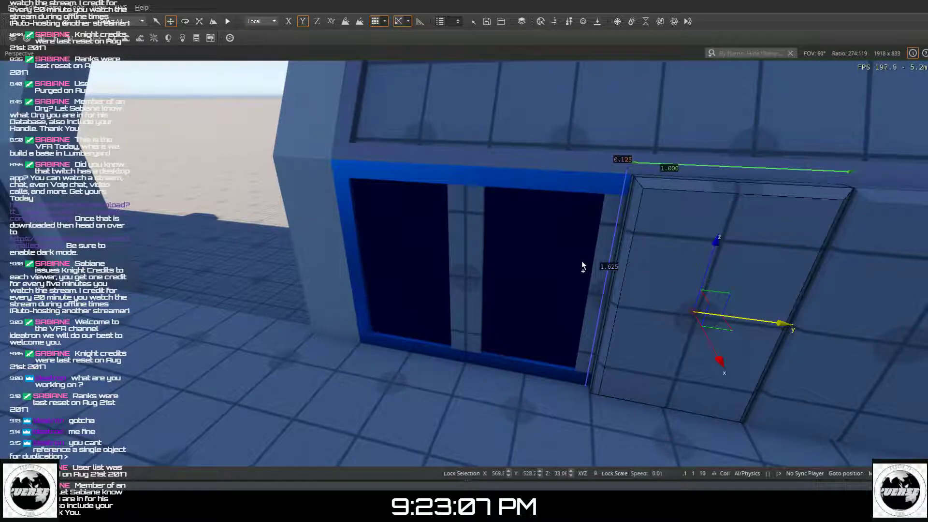
pyautogui.moveTo(581, 260); pyautogui.dragTo(529, 246)
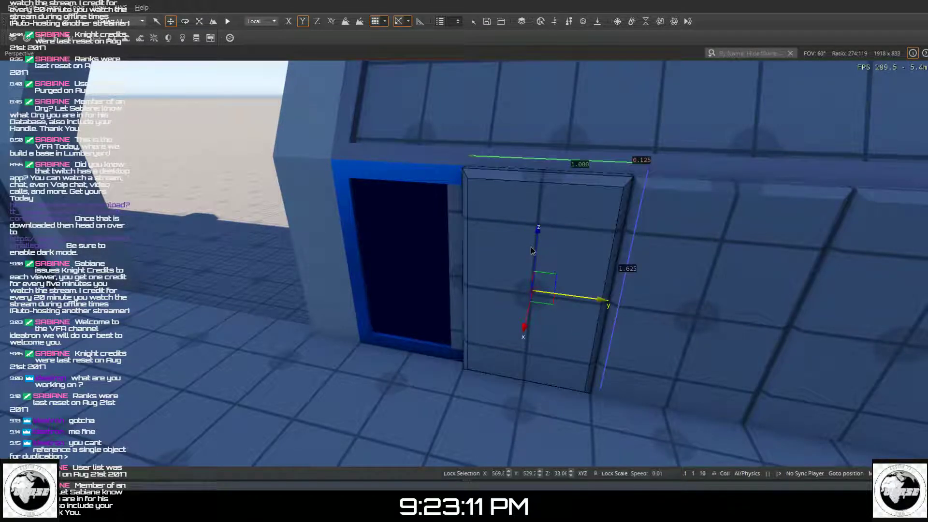
pyautogui.moveTo(527, 240)
pyautogui.keyDown('shift'); pyautogui.mouseDown()
pyautogui.moveTo(340, 206)
pyautogui.moveTo(390, 227)
pyautogui.mouseUp(); pyautogui.keyUp('shift')
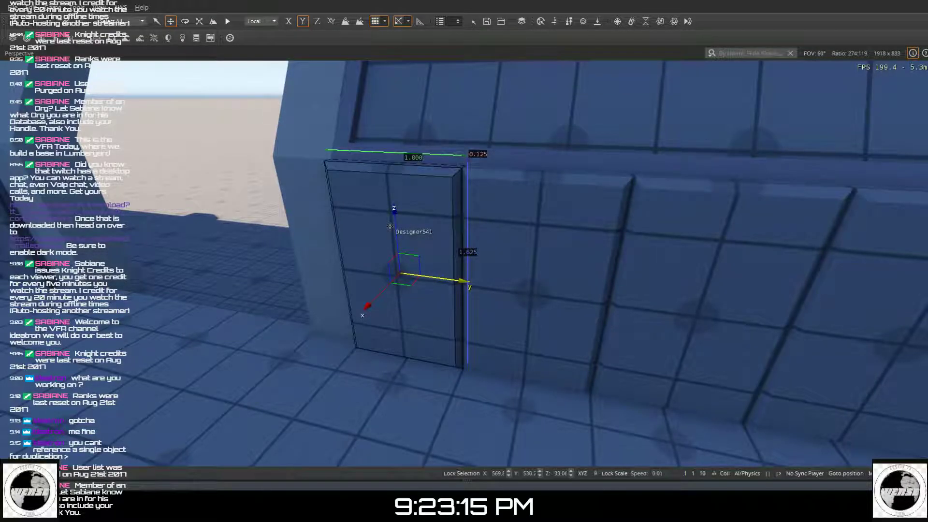
# - Examine the panel row below the window and the other window bays from inside the building
pyautogui.press('a')
pyautogui.moveTo(439, 238); pyautogui.dragTo(638, 131, button='right')
pyautogui.press('a')
pyautogui.moveTo(421, 214); pyautogui.dragTo(293, 87, button='right')
pyautogui.press('s')
pyautogui.press('s')
pyautogui.moveTo(425, 360); pyautogui.dragTo(916, 288, button='right')
pyautogui.click(425, 370)
pyautogui.press('w')
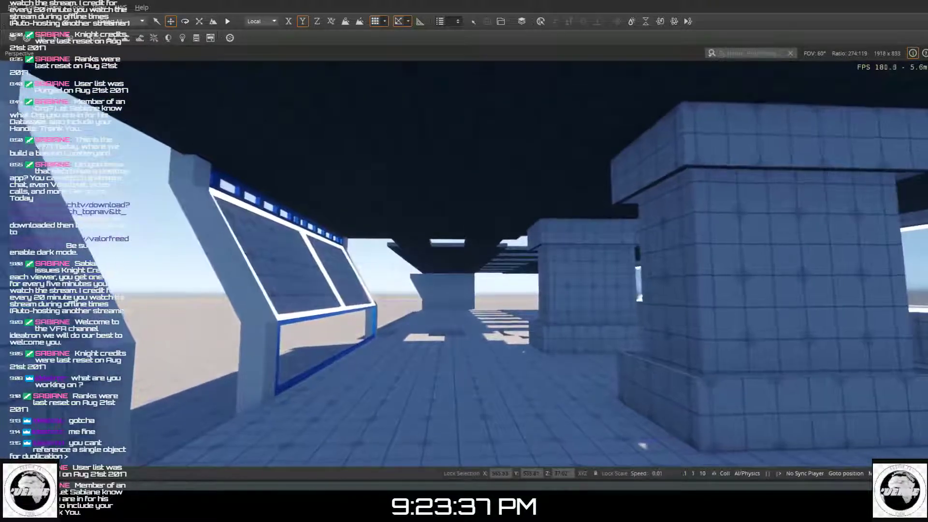
pyautogui.press('w')
pyautogui.moveTo(427, 375); pyautogui.dragTo(431, 320, button='right')
pyautogui.press('w')
pyautogui.press('s')
pyautogui.press('s')
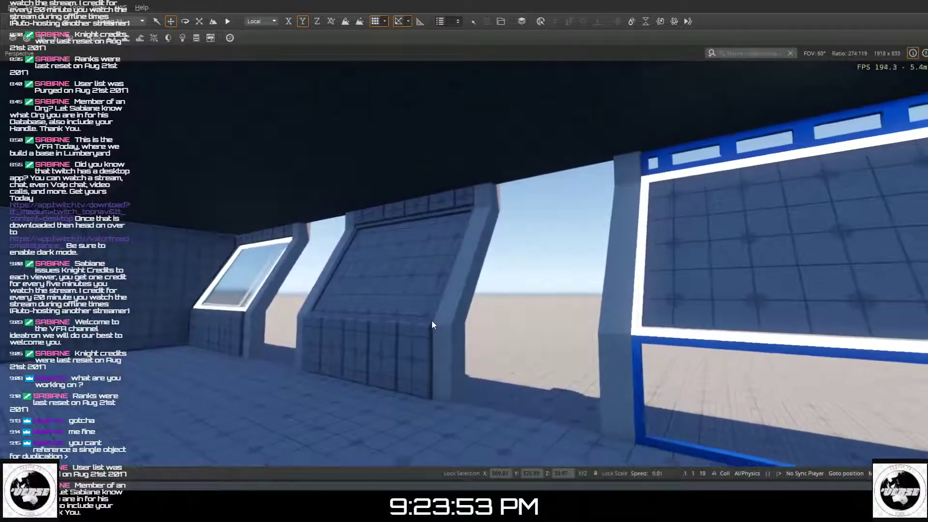
pyautogui.press('s')
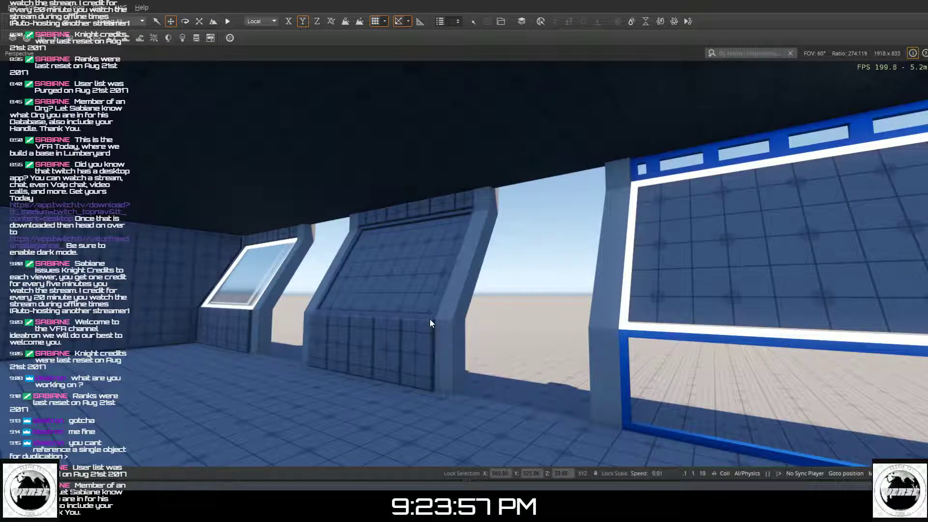
pyautogui.moveTo(572, 350); pyautogui.dragTo(575, 350, button='right')
pyautogui.moveTo(506, 321)
pyautogui.mouseDown(button='right')
pyautogui.moveTo(497, 322)
pyautogui.moveTo(512, 337)
pyautogui.moveTo(498, 335)
pyautogui.mouseUp(button='right')
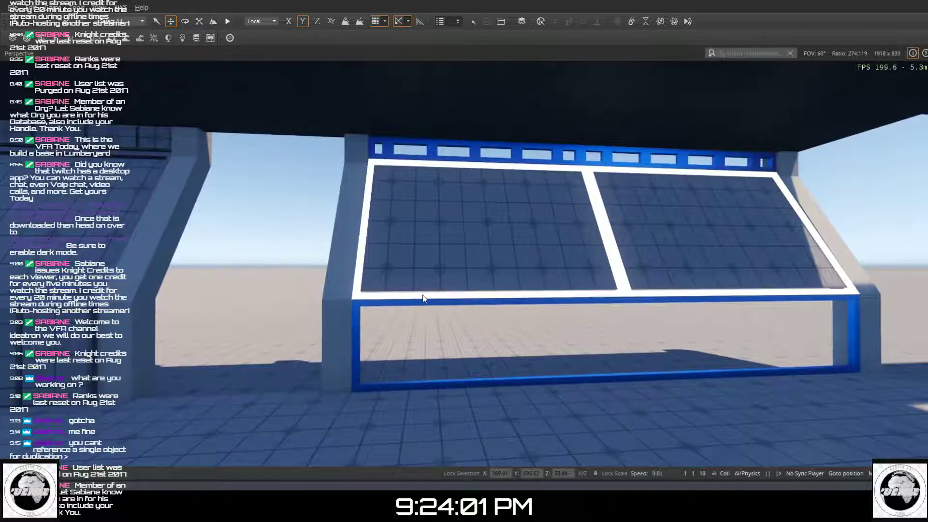